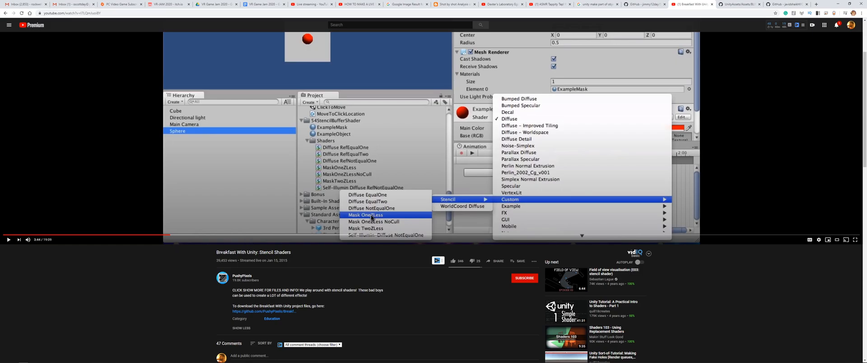
Review the Breakfast With Unity: Stencil Shaders video page, including its description and project download link
{"action": "left_click_drag", "start_coordinate": [221, 252], "coordinate": [292, 252]}
{"action": "left_click", "coordinate": [361, 270]}
{"action": "scroll", "coordinate": [337, 264], "scroll_direction": "down", "scroll_amount": 3}
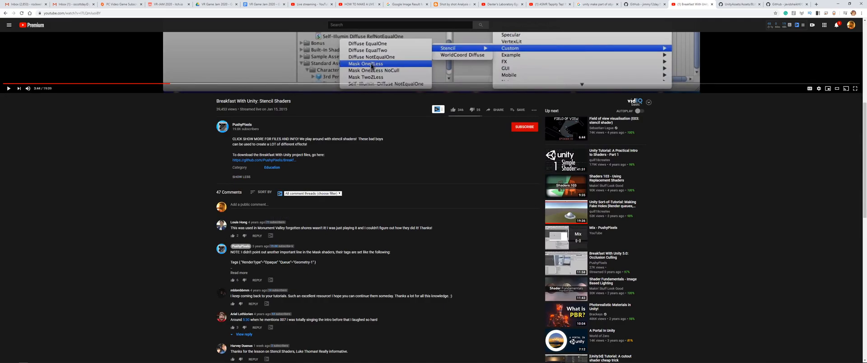
{"action": "left_click_drag", "start_coordinate": [306, 139], "coordinate": [322, 150]}
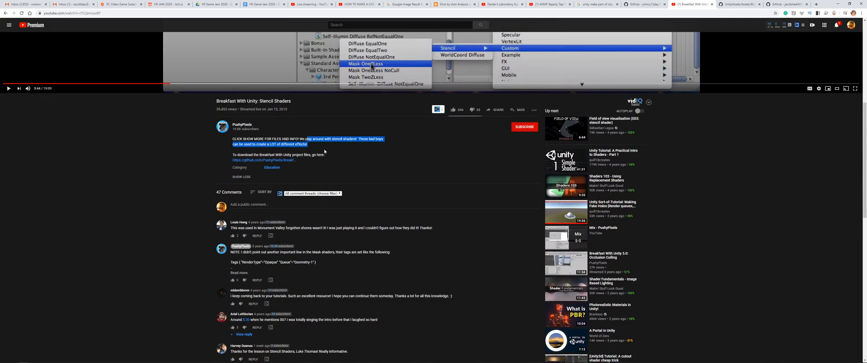
{"action": "scroll", "coordinate": [325, 152], "scroll_direction": "up", "scroll_amount": 5}
{"action": "scroll", "coordinate": [328, 155], "scroll_direction": "down", "scroll_amount": 3}
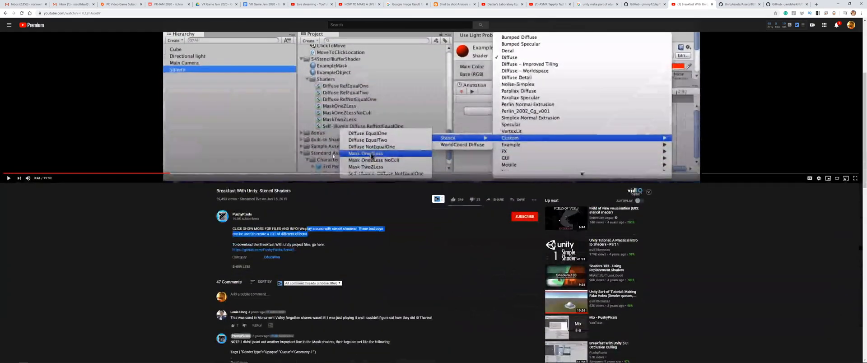
{"action": "scroll", "coordinate": [415, 143], "scroll_direction": "up", "scroll_amount": 3}
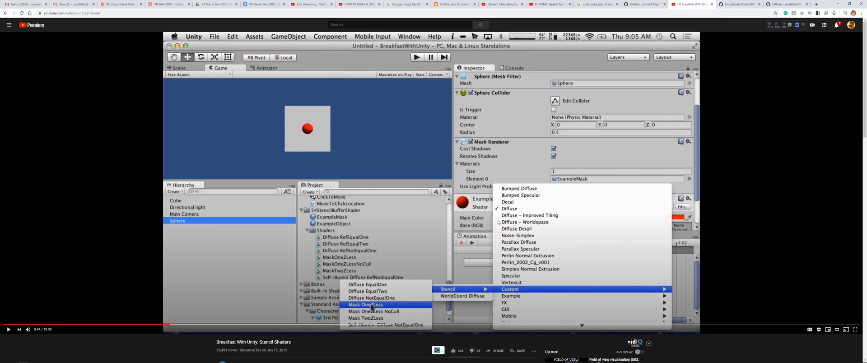
{"action": "scroll", "coordinate": [247, 230], "scroll_direction": "down", "scroll_amount": 3}
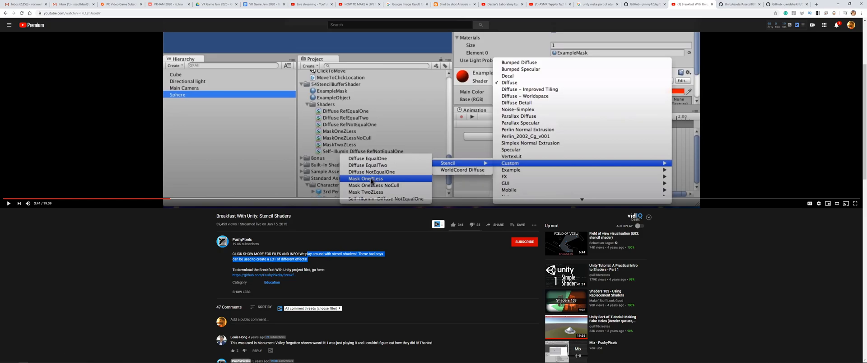
{"action": "left_click", "coordinate": [245, 293]}
{"action": "left_click", "coordinate": [243, 272]}
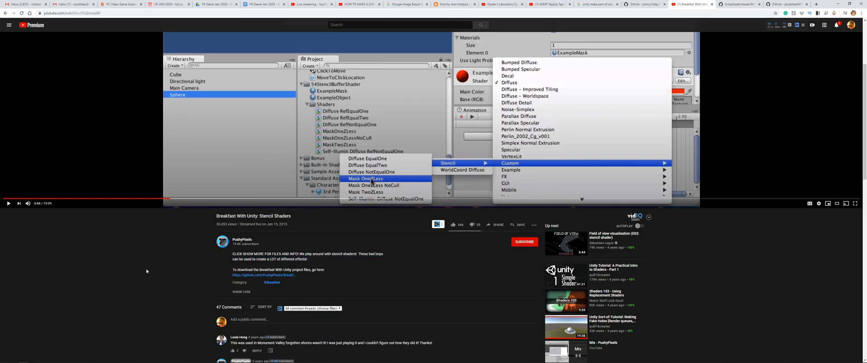
Switch to the Unity editor and raise the 3dMask cube slightly toward the laptop base, to about Y -0.785
{"action": "key", "text": "alt+Tab"}
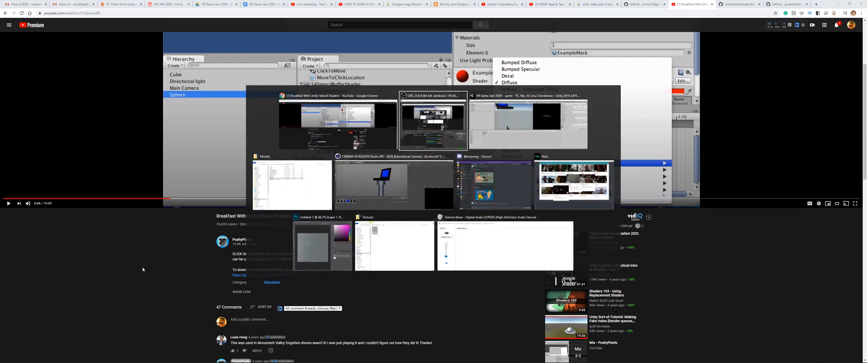
{"action": "key", "text": "alt+Tab"}
{"action": "key", "text": "alt+shift+Tab"}
{"action": "key", "text": "alt+Tab"}
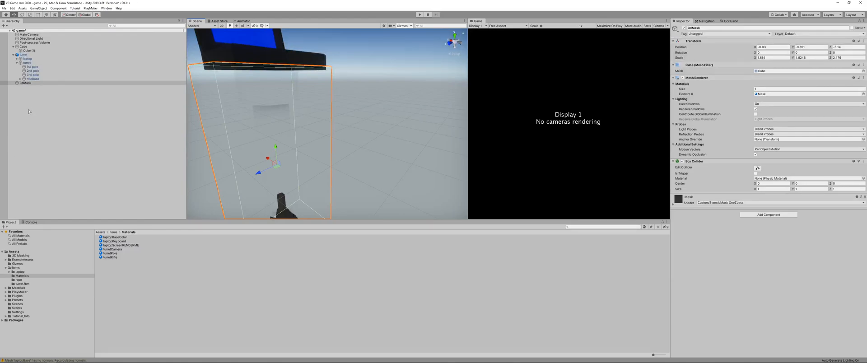
{"action": "middle_click_drag", "start_coordinate": [269, 55], "coordinate": [376, 135]}
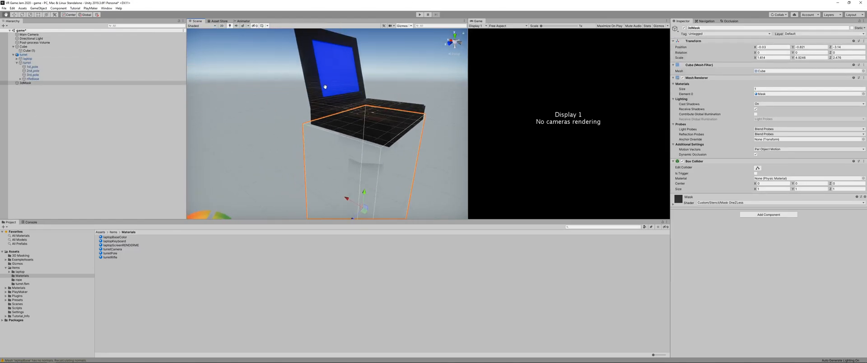
{"action": "right_click_drag", "start_coordinate": [375, 134], "coordinate": [326, 113]}
{"action": "middle_click_drag", "start_coordinate": [407, 149], "coordinate": [381, 90]}
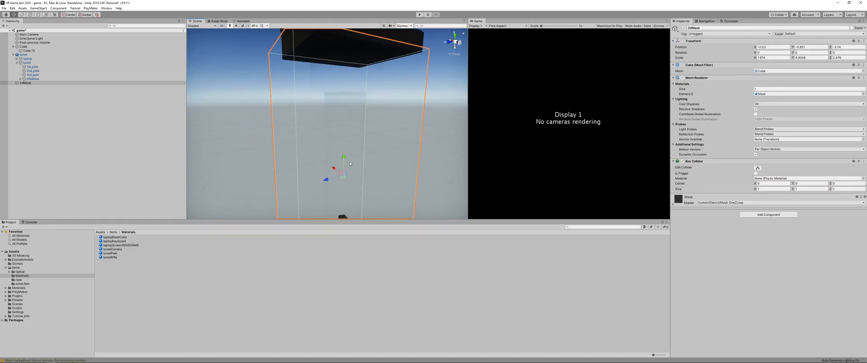
{"action": "left_click_drag", "start_coordinate": [344, 168], "coordinate": [356, 158]}
{"action": "left_click_drag", "start_coordinate": [366, 105], "coordinate": [323, 205], "text": "alt"}
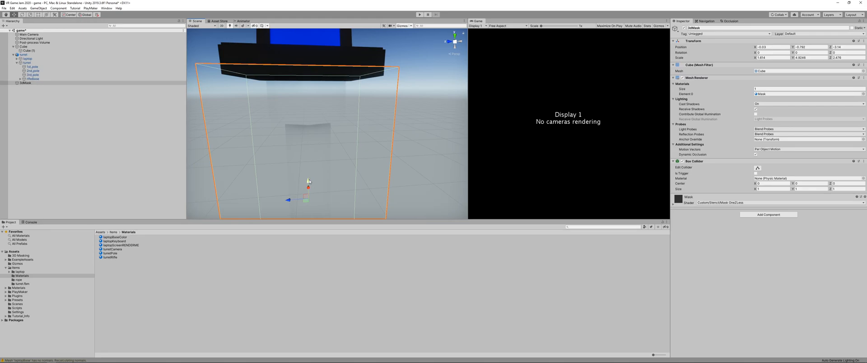
{"action": "mouse_move", "coordinate": [308, 181]}
{"action": "left_mouse_down"}
{"action": "mouse_move", "coordinate": [311, 267]}
{"action": "mouse_move", "coordinate": [319, 218]}
{"action": "mouse_move", "coordinate": [307, 180]}
{"action": "mouse_move", "coordinate": [317, 181]}
{"action": "left_mouse_up"}
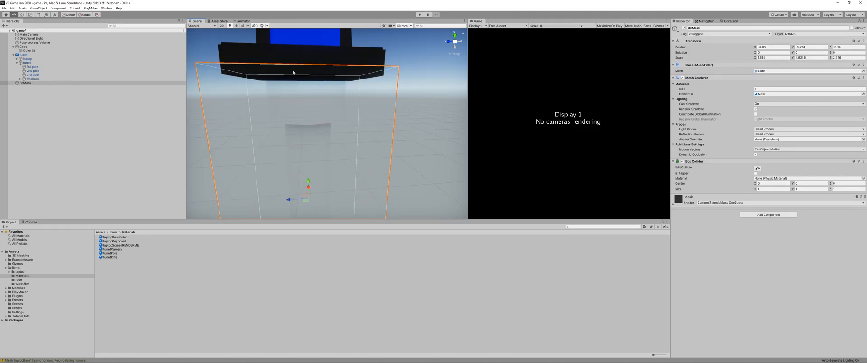
{"action": "scroll", "coordinate": [293, 73], "scroll_direction": "up", "scroll_amount": 3}
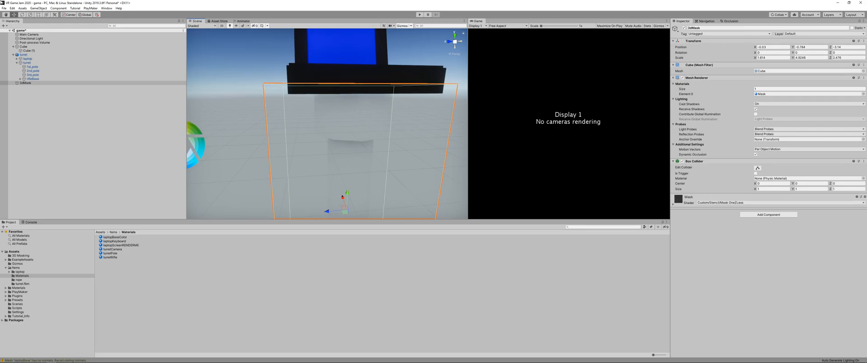
Examine the 1st_pole's stencil material, the 3D Masking and Materials folders, and how the pole is hidden below the laptop
{"action": "left_click", "coordinate": [38, 67]}
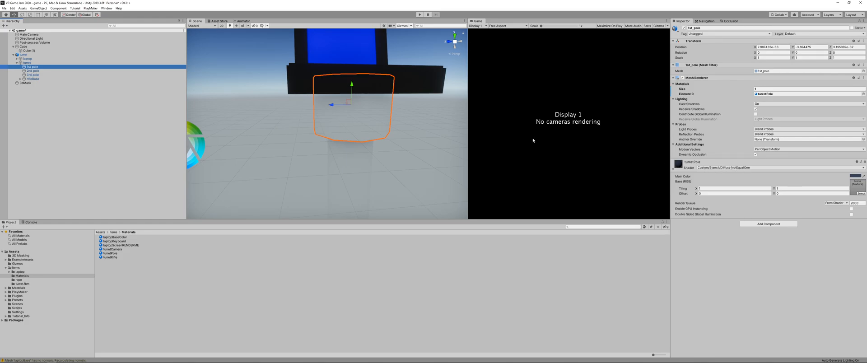
{"action": "left_click", "coordinate": [17, 256]}
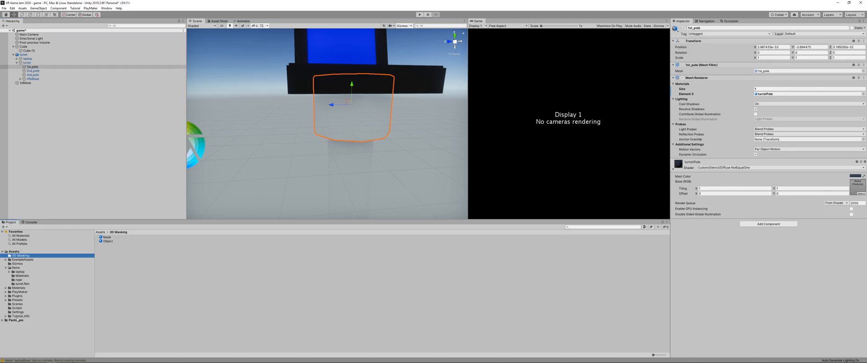
{"action": "left_click", "coordinate": [18, 287]}
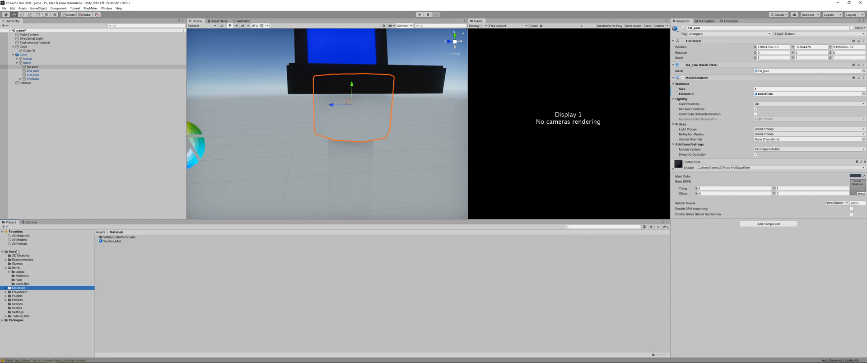
{"action": "scroll", "coordinate": [364, 135], "scroll_direction": "up", "scroll_amount": 8}
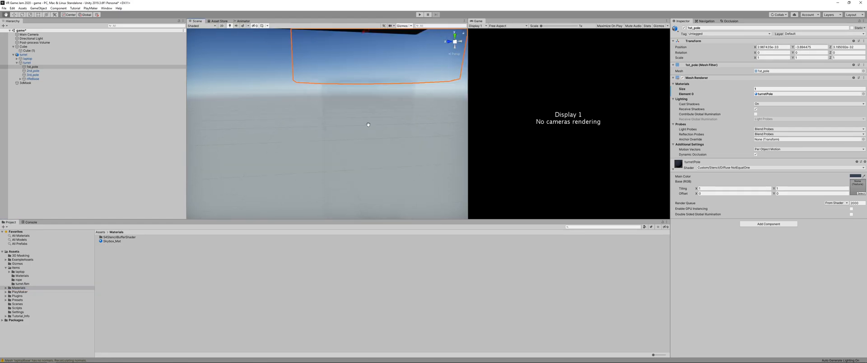
{"action": "middle_click_drag", "start_coordinate": [361, 124], "coordinate": [353, 124]}
{"action": "right_click_drag", "start_coordinate": [354, 127], "coordinate": [348, 77]}
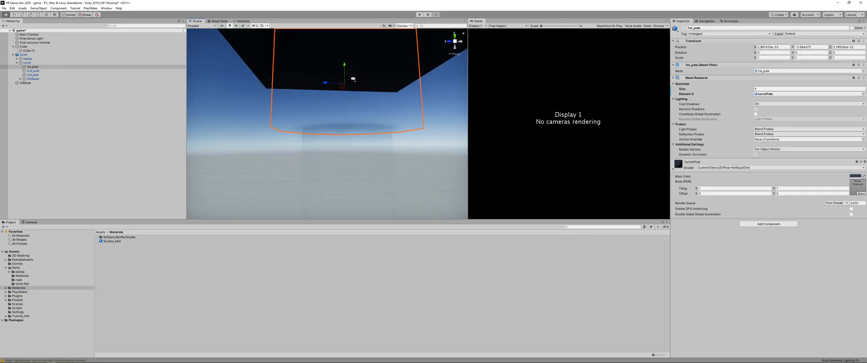
{"action": "middle_click_drag", "start_coordinate": [348, 105], "coordinate": [351, 129]}
{"action": "right_click_drag", "start_coordinate": [351, 129], "coordinate": [346, 185]}
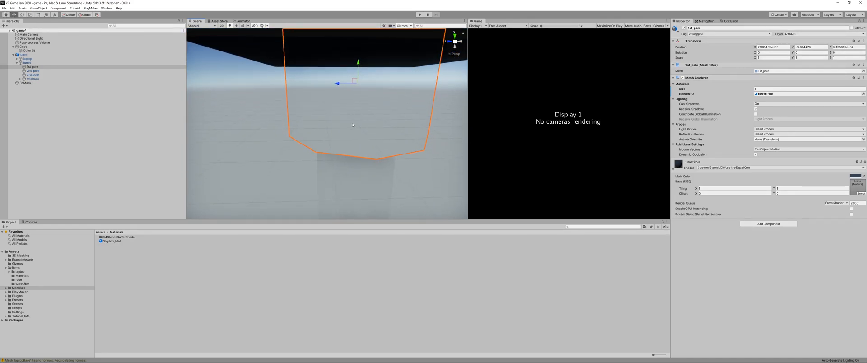
{"action": "scroll", "coordinate": [352, 121], "scroll_direction": "down", "scroll_amount": 6}
{"action": "middle_click_drag", "start_coordinate": [352, 120], "coordinate": [337, 128]}
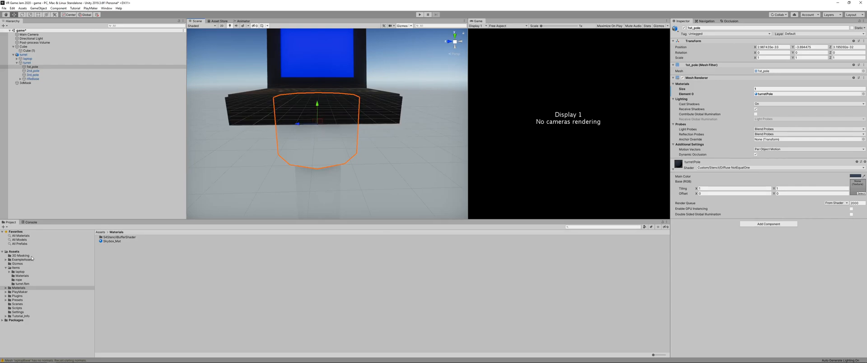
{"action": "scroll", "coordinate": [289, 171], "scroll_direction": "down", "scroll_amount": 5}
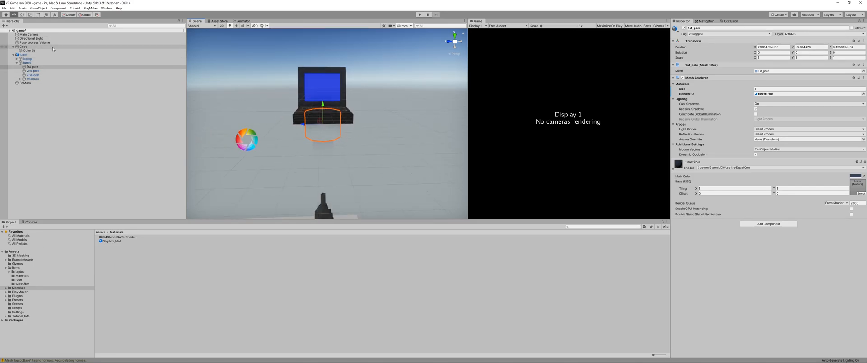
Stretch the 3dMask cube to a Y scale of about 8.77 and lower it to about Y -2.69, enclosing the rifle
{"action": "left_click", "coordinate": [25, 82]}
{"action": "key", "text": "f"}
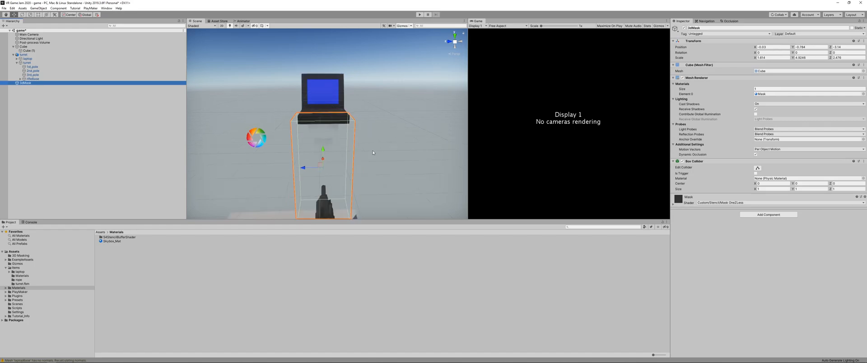
{"action": "scroll", "coordinate": [338, 149], "scroll_direction": "up", "scroll_amount": 4}
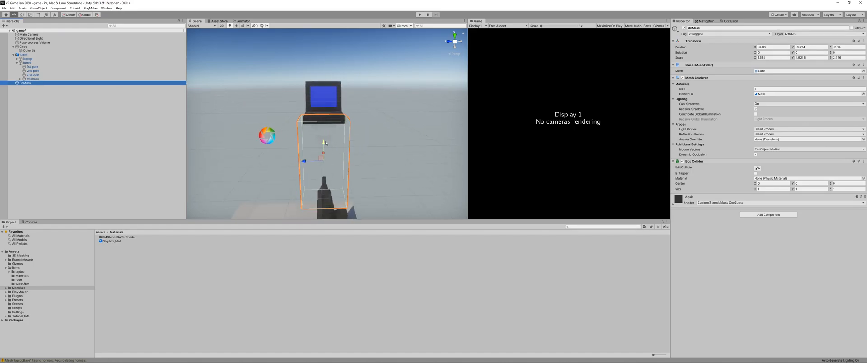
{"action": "mouse_move", "coordinate": [322, 138]}
{"action": "middle_mouse_down"}
{"action": "mouse_move", "coordinate": [319, 118]}
{"action": "mouse_move", "coordinate": [320, 131]}
{"action": "middle_mouse_up"}
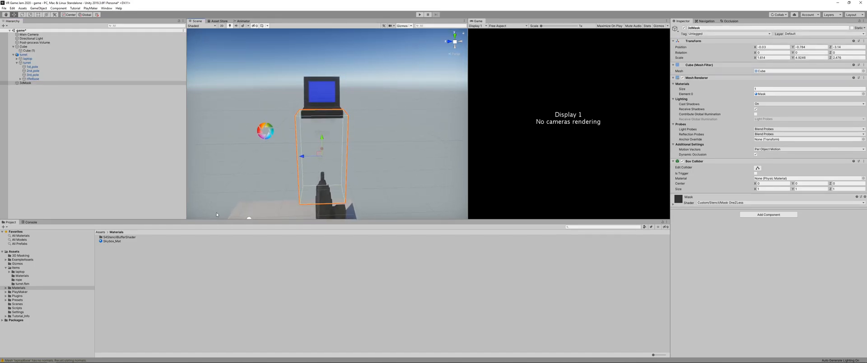
{"action": "middle_click_drag", "start_coordinate": [216, 214], "coordinate": [181, 114]}
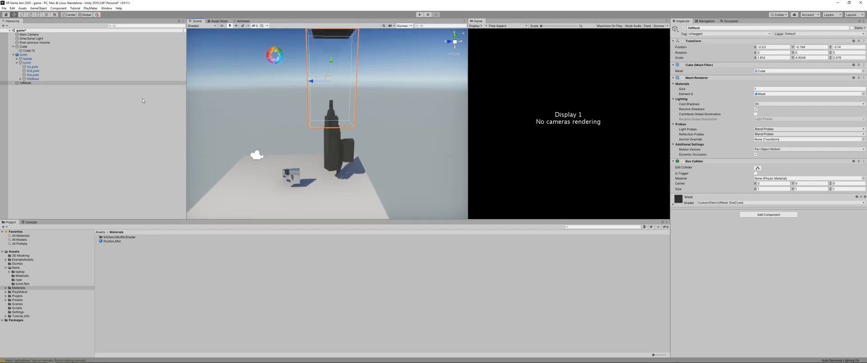
{"action": "key", "text": "r"}
{"action": "right_click_drag", "start_coordinate": [333, 65], "coordinate": [363, 112]}
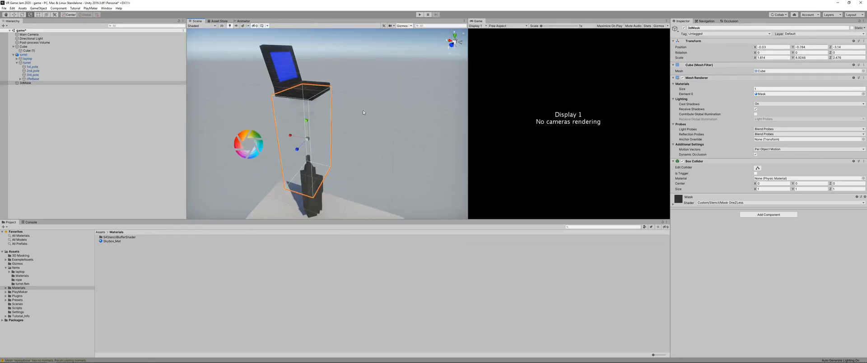
{"action": "left_click_drag", "start_coordinate": [307, 120], "coordinate": [311, 136]}
{"action": "key", "text": "w"}
{"action": "middle_click_drag", "start_coordinate": [312, 136], "coordinate": [360, 106]}
{"action": "left_click_drag", "start_coordinate": [368, 97], "coordinate": [369, 107]}
{"action": "key", "text": "w"}
{"action": "middle_click_drag", "start_coordinate": [368, 107], "coordinate": [358, 128]}
{"action": "left_click_drag", "start_coordinate": [359, 128], "coordinate": [357, 144]}
{"action": "key", "text": "w"}
{"action": "middle_click_drag", "start_coordinate": [356, 144], "coordinate": [343, 132]}
{"action": "left_click_drag", "start_coordinate": [343, 133], "coordinate": [342, 127]}
{"action": "key", "text": "w"}
{"action": "middle_click_drag", "start_coordinate": [367, 111], "coordinate": [358, 123]}
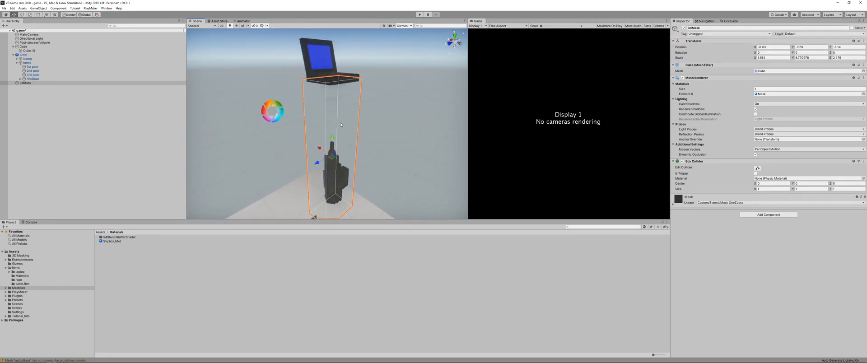
{"action": "mouse_move", "coordinate": [342, 125]}
{"action": "right_mouse_down"}
{"action": "mouse_move", "coordinate": [378, 125]}
{"action": "mouse_move", "coordinate": [342, 125]}
{"action": "right_mouse_up"}
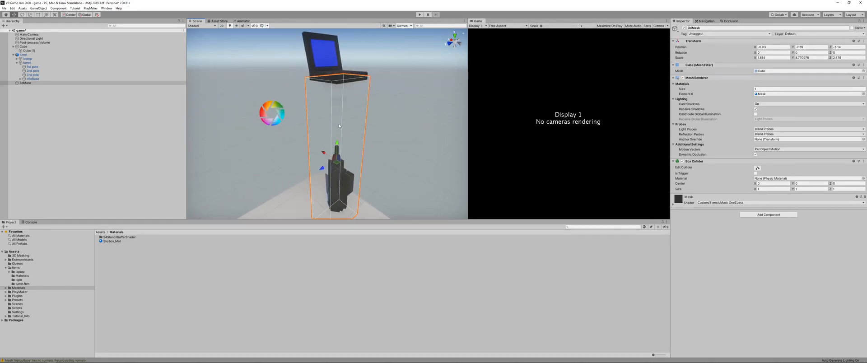
Check the materials used by rifleBase, 1st_pole and 3rd_pole, and show the Items Materials folder
{"action": "left_click", "coordinate": [36, 79]}
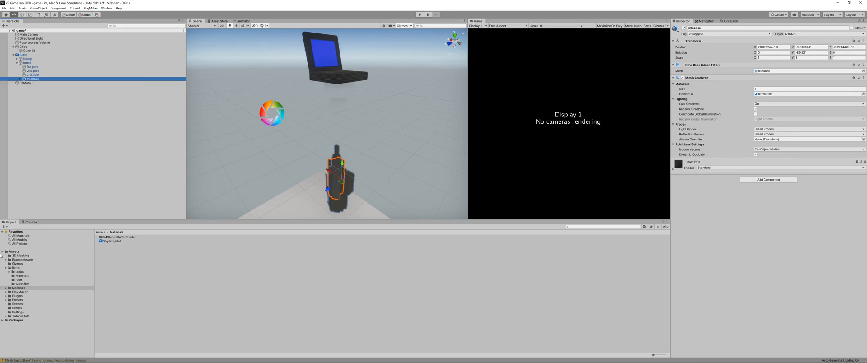
{"action": "left_click", "coordinate": [21, 276]}
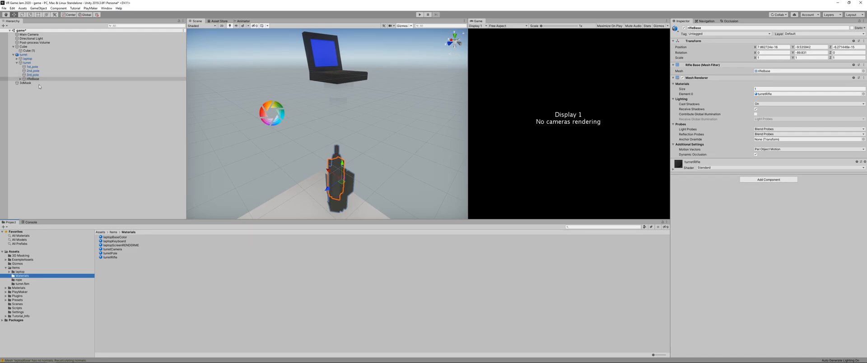
{"action": "left_click", "coordinate": [32, 67]}
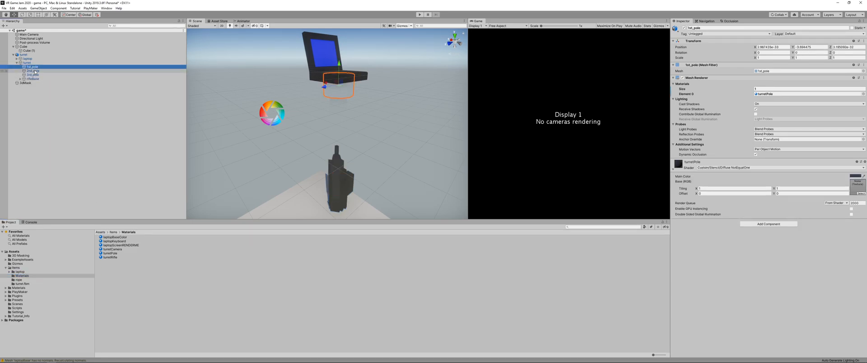
{"action": "left_click", "coordinate": [35, 75]}
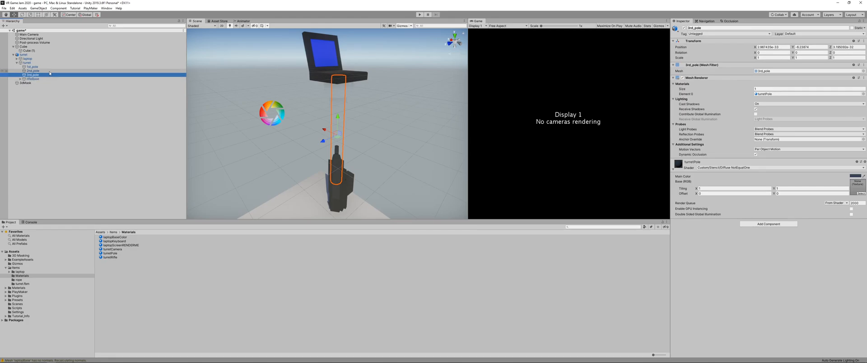
Set the turretRifle material's shader to Custom/Stencil/Diffuse NotEqualOne
{"action": "left_click", "coordinate": [111, 257]}
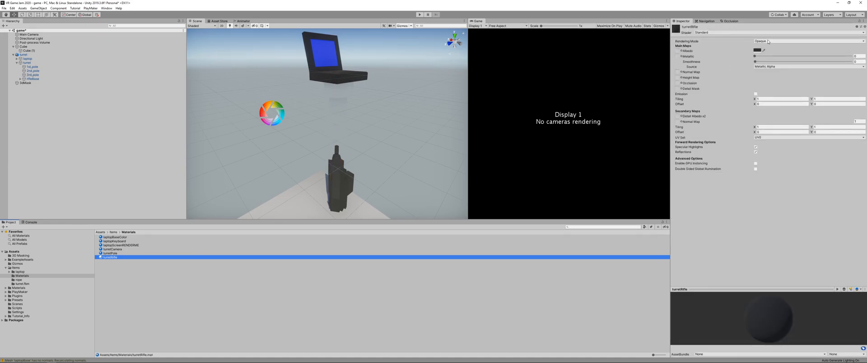
{"action": "left_click", "coordinate": [723, 32]}
{"action": "left_click", "coordinate": [724, 50]}
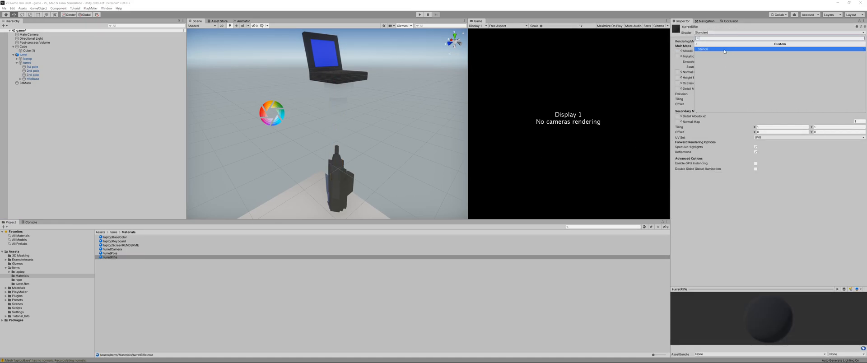
{"action": "left_click", "coordinate": [725, 49]}
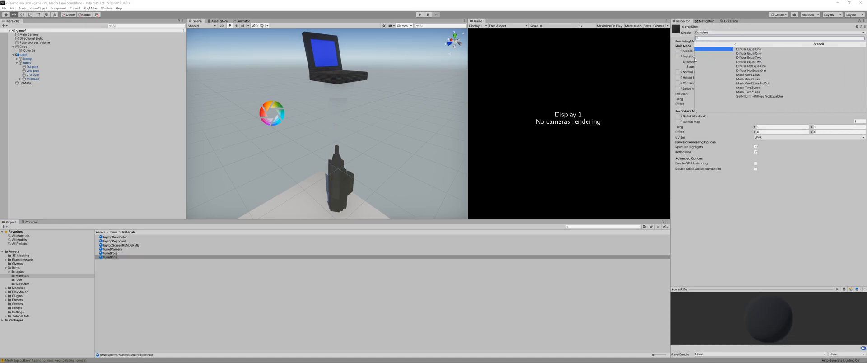
{"action": "left_click", "coordinate": [743, 67]}
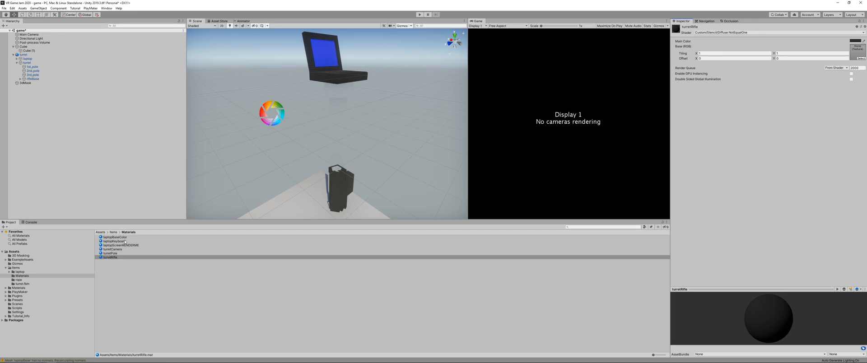
Check the turretRifle and turretPole materials and set the turretCamera material's shader to Custom/Stencil/Diffuse NotEqualOne
{"action": "left_click", "coordinate": [115, 257]}
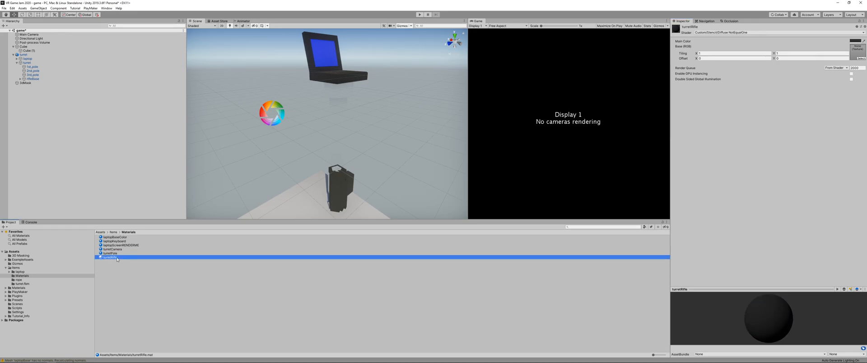
{"action": "left_click", "coordinate": [115, 254]}
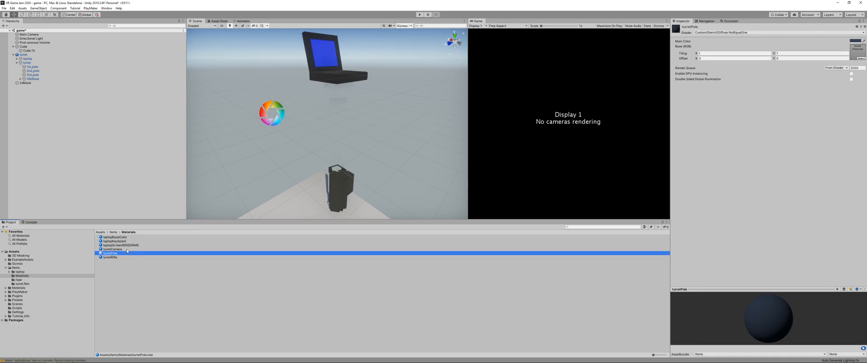
{"action": "left_click", "coordinate": [113, 249]}
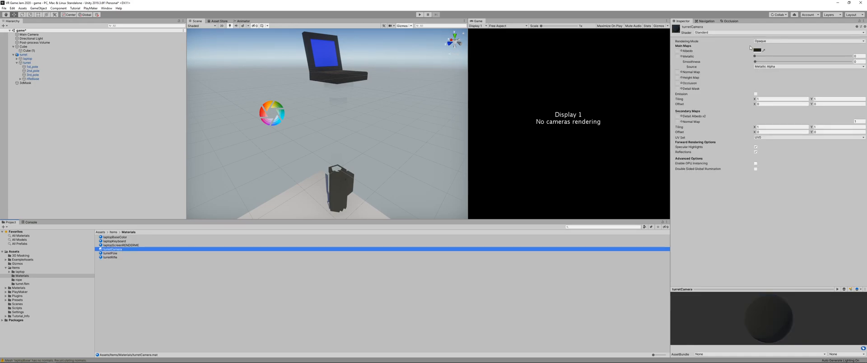
{"action": "left_click", "coordinate": [723, 32]}
{"action": "left_click", "coordinate": [720, 49]}
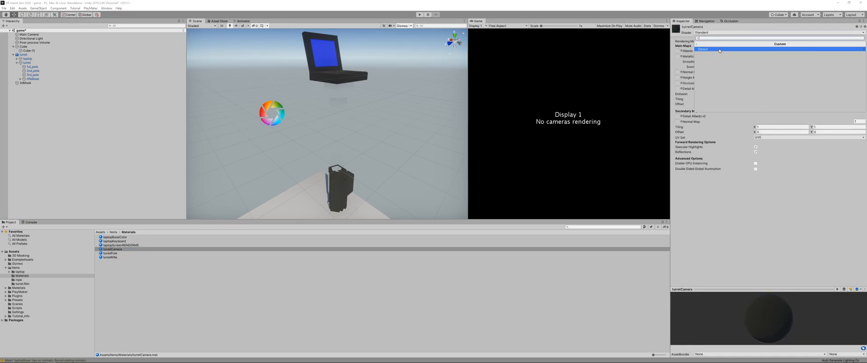
{"action": "left_click", "coordinate": [720, 50]}
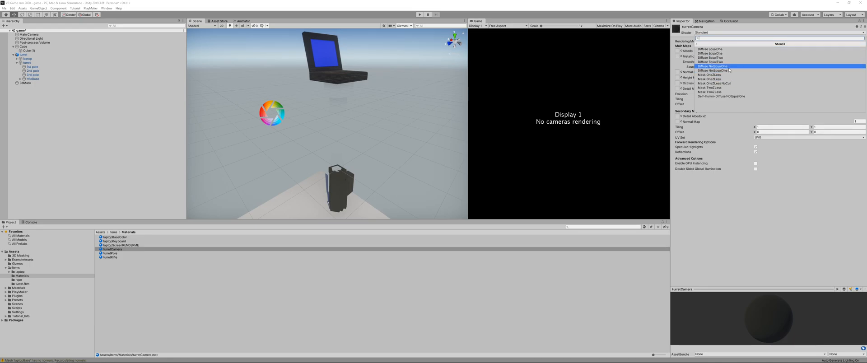
{"action": "left_click", "coordinate": [729, 67]}
{"action": "middle_click_drag", "start_coordinate": [331, 163], "coordinate": [366, 144]}
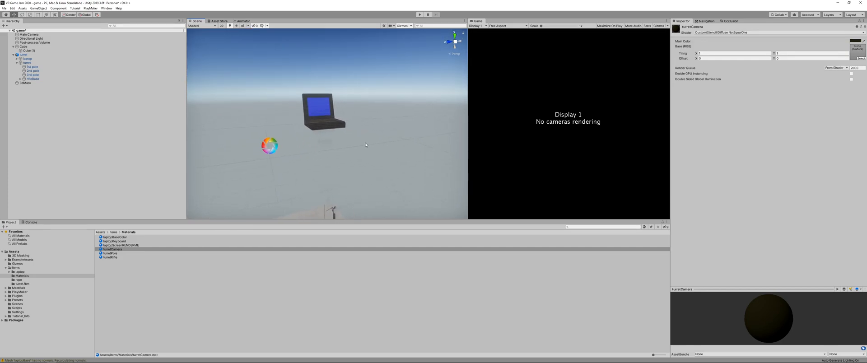
{"action": "scroll", "coordinate": [366, 145], "scroll_direction": "down", "scroll_amount": 2}
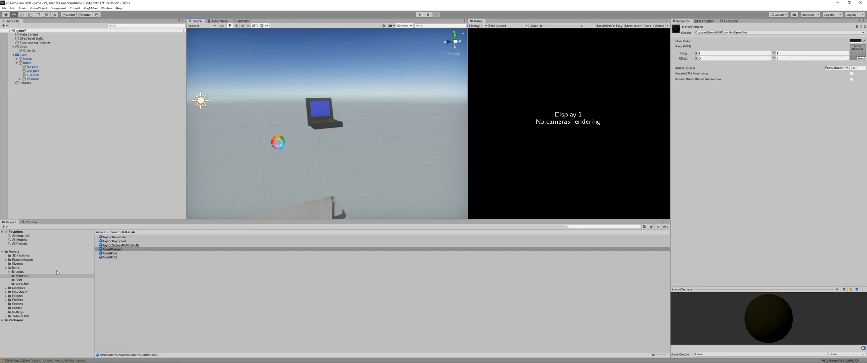
Examine the Mask and Object materials in the 3D Masking folder and the turret model's import settings in Items
{"action": "left_click", "coordinate": [16, 256]}
{"action": "left_click", "coordinate": [109, 237]}
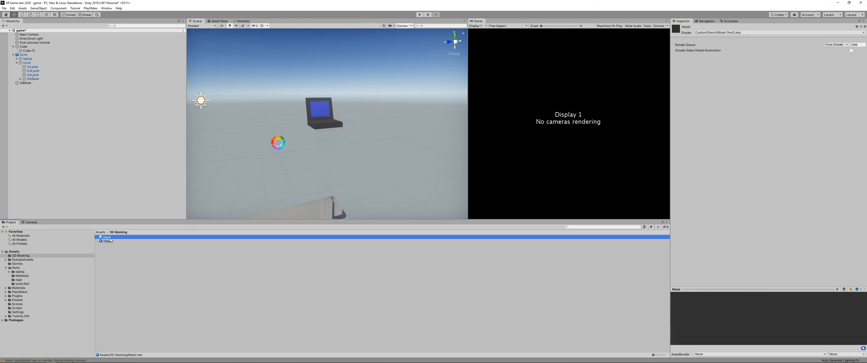
{"action": "left_click", "coordinate": [108, 241]}
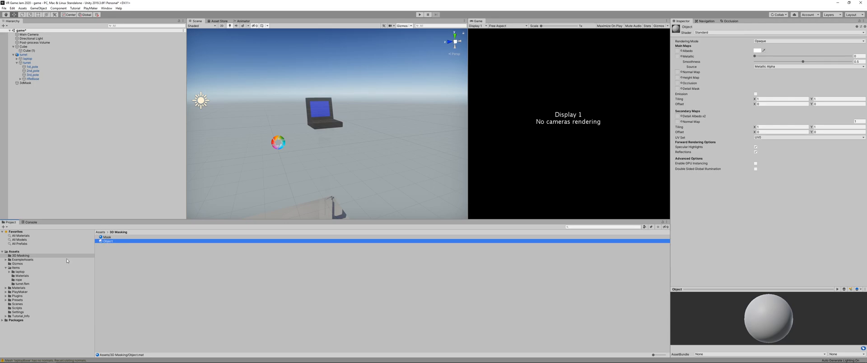
{"action": "left_click", "coordinate": [15, 267]}
{"action": "left_click", "coordinate": [117, 253]}
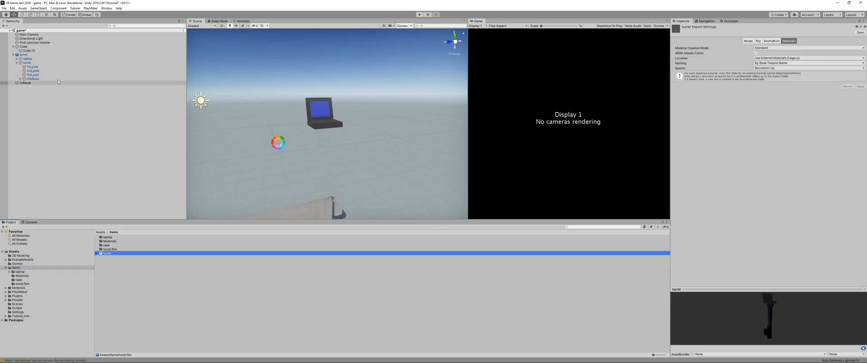
Toggle Receive Shadows off and on again for the 2nd_pole to test its effect on the leftover shadows
{"action": "left_click", "coordinate": [53, 67]}
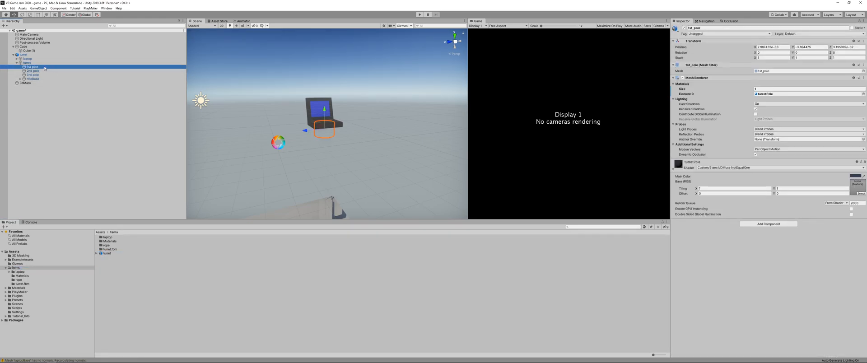
{"action": "left_click", "coordinate": [55, 71]}
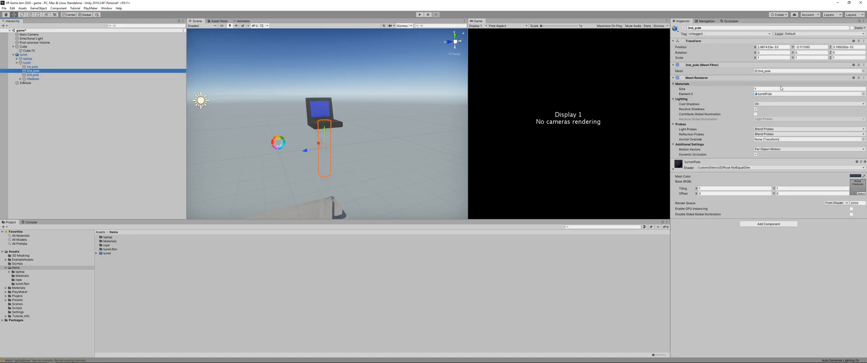
{"action": "left_click", "coordinate": [756, 109]}
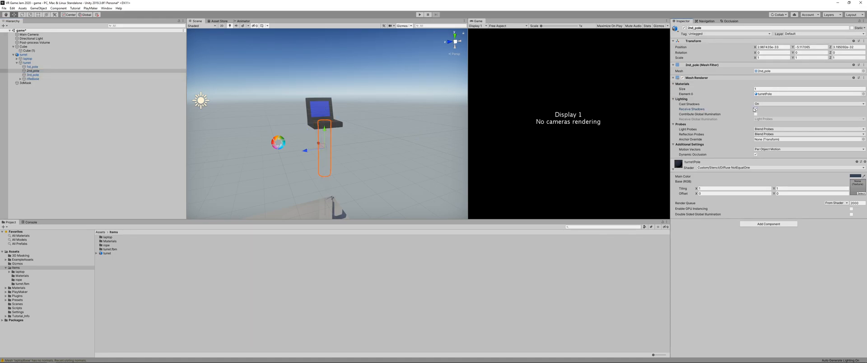
{"action": "left_click", "coordinate": [755, 110]}
{"action": "scroll", "coordinate": [224, 171], "scroll_direction": "up", "scroll_amount": 2}
{"action": "middle_click_drag", "start_coordinate": [271, 154], "coordinate": [337, 142]}
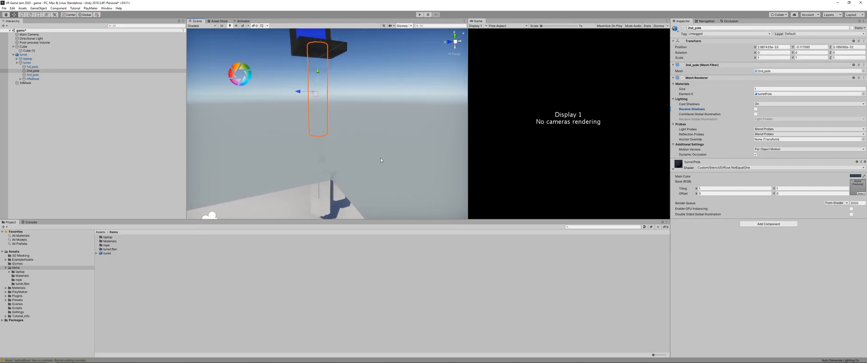
{"action": "left_click", "coordinate": [755, 109]}
{"action": "left_click", "coordinate": [756, 109]}
Try Cast Shadows set to Off on the 2nd_pole, and set it back to On
{"action": "left_click", "coordinate": [762, 105]}
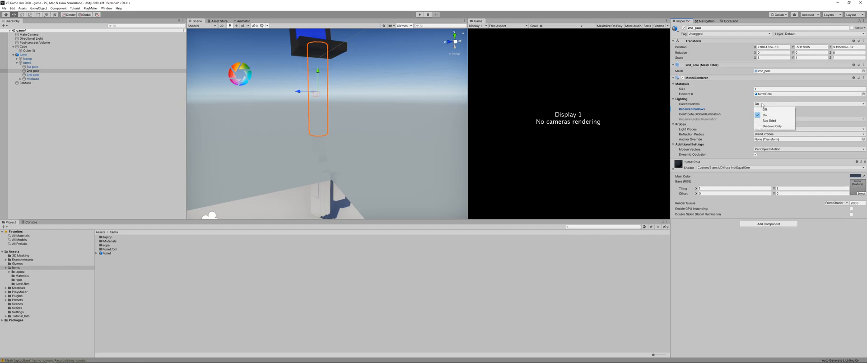
{"action": "left_click", "coordinate": [764, 109]}
{"action": "left_click", "coordinate": [765, 106]}
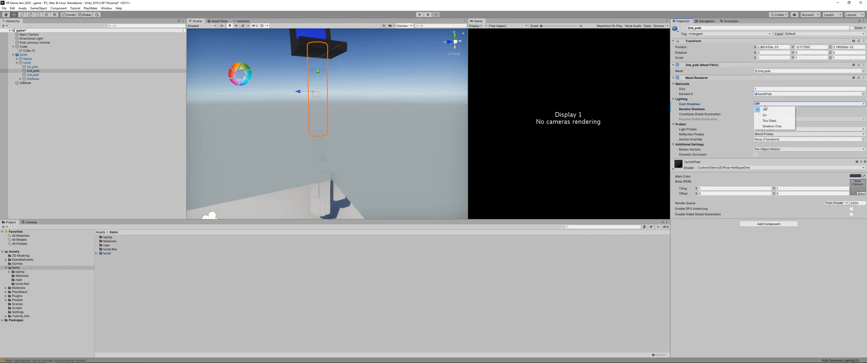
{"action": "left_click", "coordinate": [766, 116]}
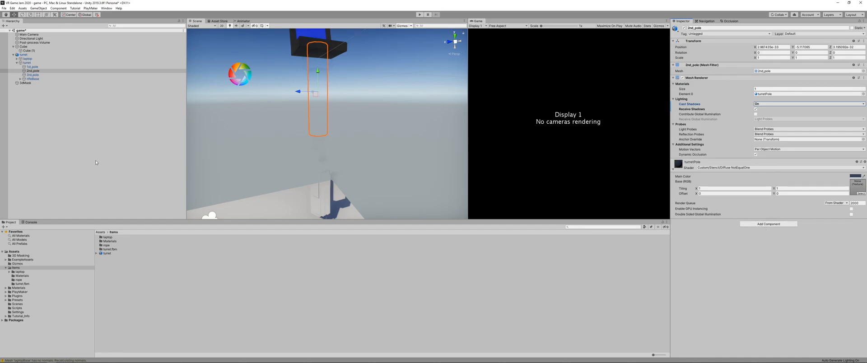
Inspect the laptop and the masked area beneath it in the scene, and save the scene
{"action": "left_click_drag", "start_coordinate": [231, 167], "coordinate": [311, 123], "text": "alt"}
{"action": "left_click", "coordinate": [77, 123]}
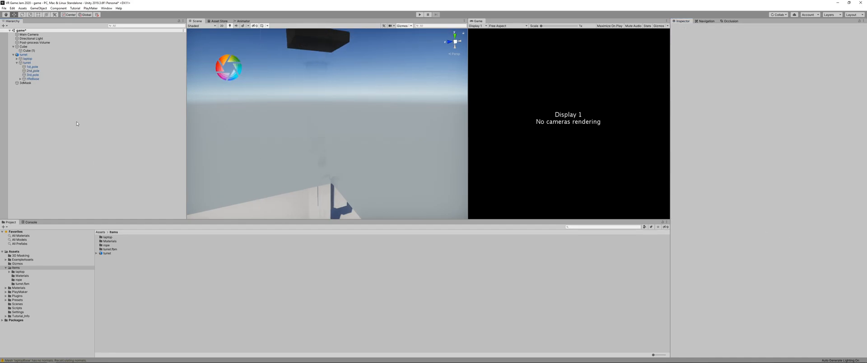
{"action": "left_click_drag", "start_coordinate": [387, 53], "coordinate": [296, 112], "text": "alt"}
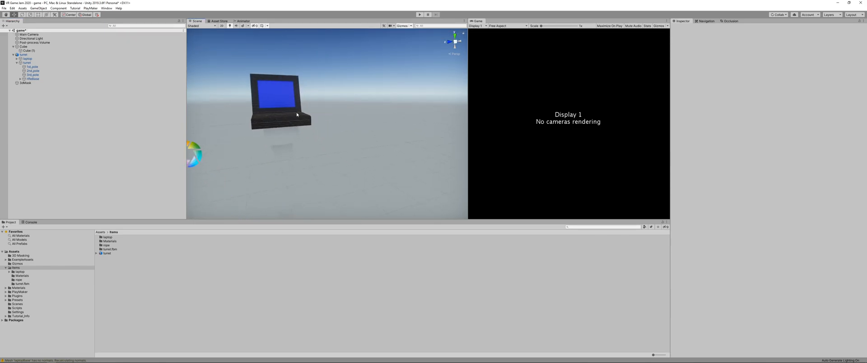
{"action": "scroll", "coordinate": [294, 129], "scroll_direction": "down", "scroll_amount": 4}
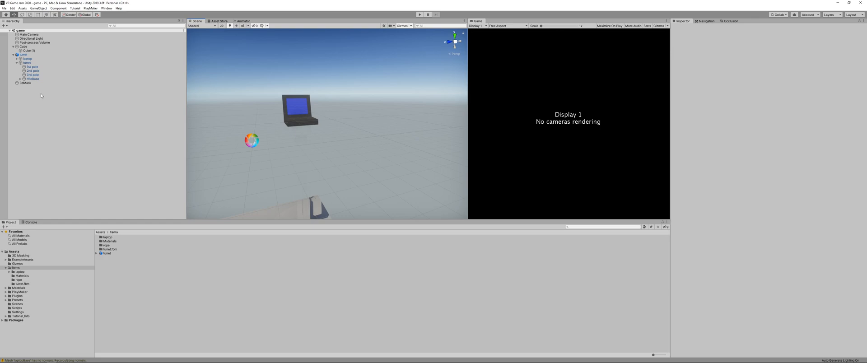
{"action": "left_click", "coordinate": [32, 83]}
{"action": "left_click", "coordinate": [92, 120]}
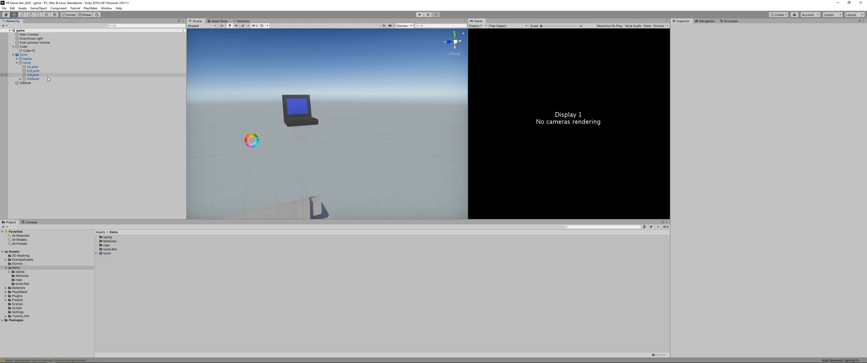
Delete the turret and place a fresh copy of the turret model from the Items folder in the scene
{"action": "left_click", "coordinate": [24, 55]}
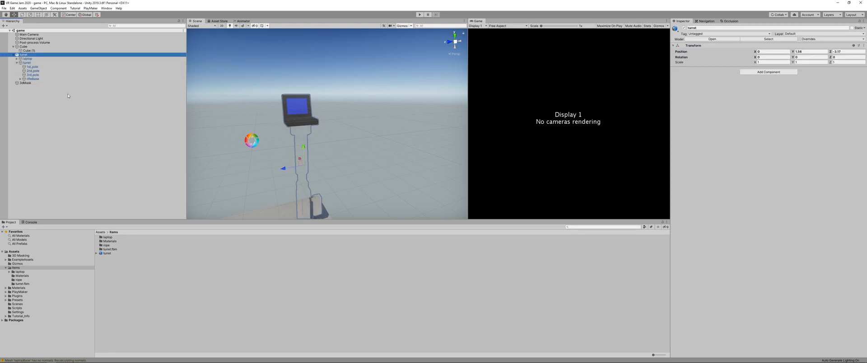
{"action": "key", "text": "Delete"}
{"action": "left_click_drag", "start_coordinate": [105, 254], "coordinate": [40, 50]}
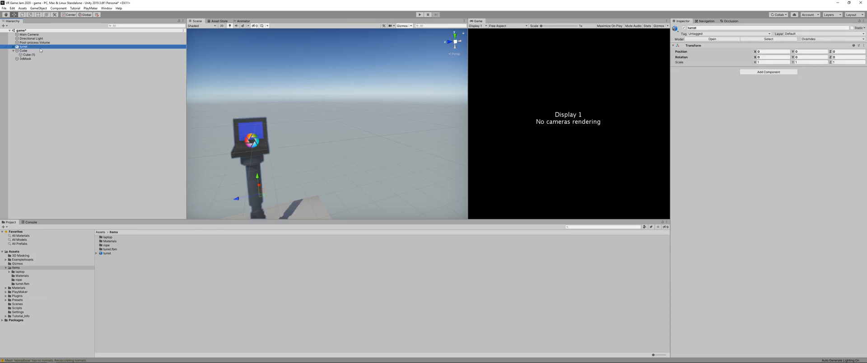
Move the new turret along Z to about -3 so that its poles and rifle sit inside the 3dMask cube
{"action": "middle_click_drag", "start_coordinate": [323, 153], "coordinate": [323, 129]}
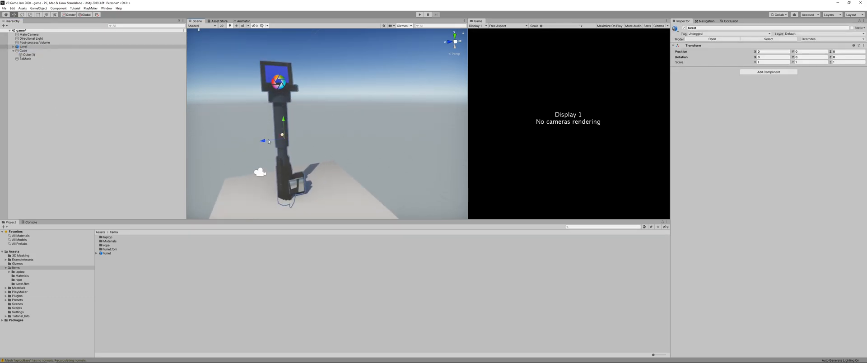
{"action": "left_click_drag", "start_coordinate": [261, 142], "coordinate": [301, 132]}
{"action": "scroll", "coordinate": [332, 167], "scroll_direction": "up", "scroll_amount": 7}
{"action": "scroll", "coordinate": [332, 166], "scroll_direction": "down", "scroll_amount": 7}
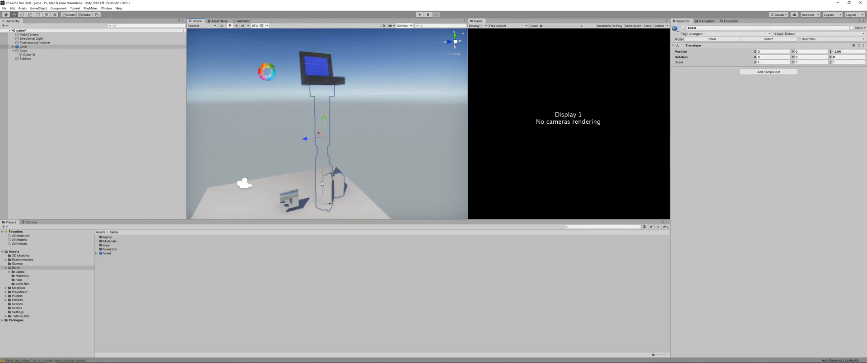
{"action": "left_click", "coordinate": [147, 178]}
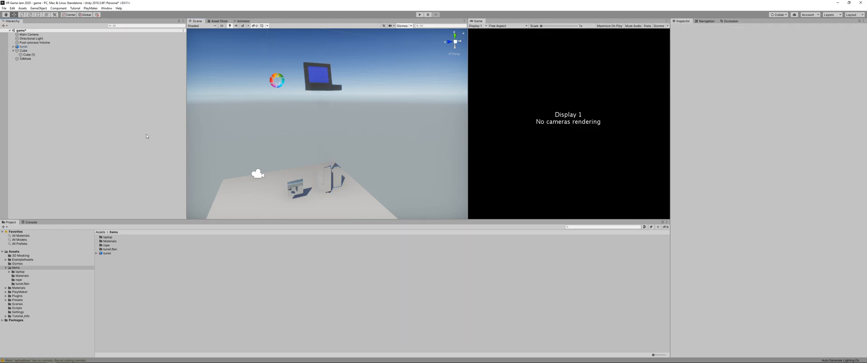
Undo the new turret's move and placement as well as the deletion of the original turret
{"action": "left_click", "coordinate": [22, 47]}
{"action": "key", "text": "ctrl+z"}
{"action": "key", "text": "ctrl+z"}
{"action": "key", "text": "ctrl+z"}
{"action": "key", "text": "ctrl+z"}
{"action": "key", "text": "ctrl+z"}
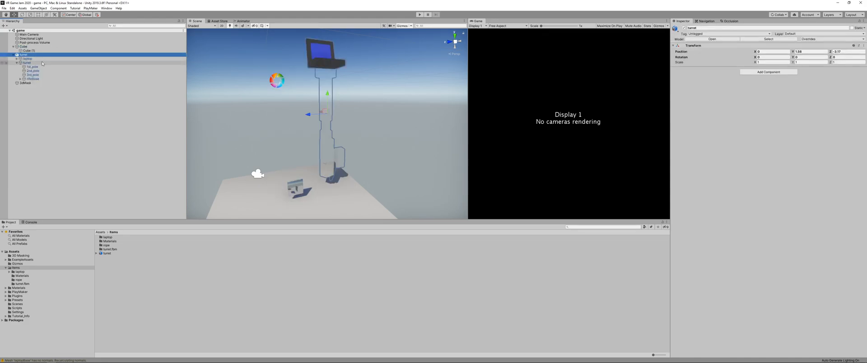
{"action": "left_click", "coordinate": [56, 105]}
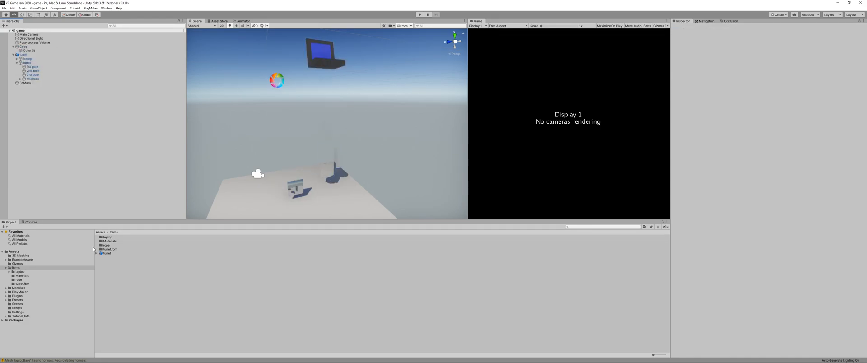
Make the 3dMask cube a child of the turret and inspect the mask around the laptop base
{"action": "left_click", "coordinate": [32, 84]}
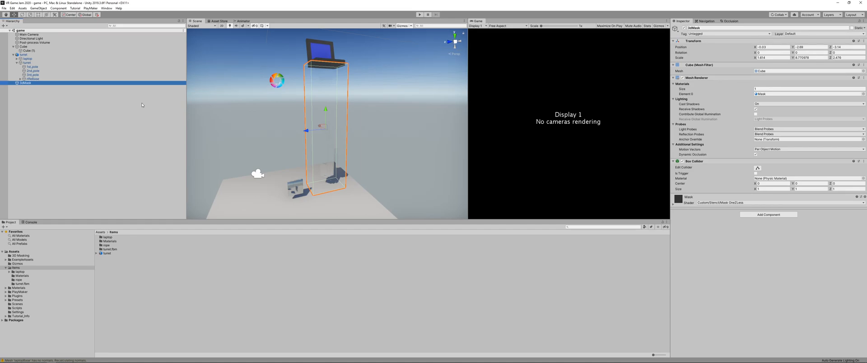
{"action": "left_click_drag", "start_coordinate": [31, 83], "coordinate": [23, 55]}
{"action": "middle_click_drag", "start_coordinate": [321, 78], "coordinate": [333, 109]}
{"action": "scroll", "coordinate": [336, 119], "scroll_direction": "down", "scroll_amount": 4}
{"action": "scroll", "coordinate": [337, 117], "scroll_direction": "up", "scroll_amount": 4}
{"action": "scroll", "coordinate": [338, 117], "scroll_direction": "up", "scroll_amount": 4}
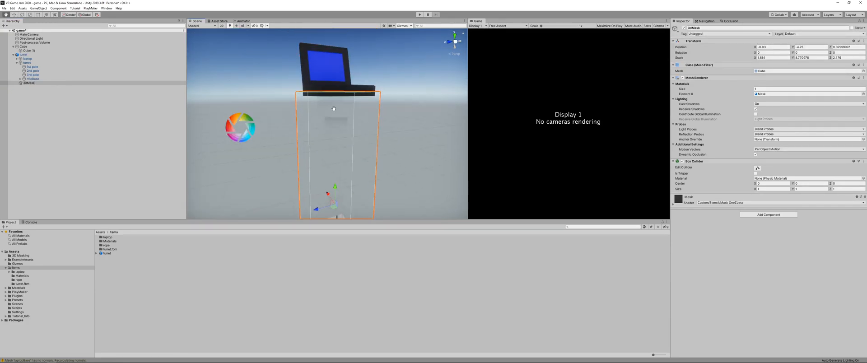
{"action": "mouse_move", "coordinate": [333, 109]}
{"action": "left_mouse_down", "text": "alt"}
{"action": "mouse_move", "coordinate": [346, 138]}
{"action": "mouse_move", "coordinate": [357, 103]}
{"action": "mouse_move", "coordinate": [350, 131]}
{"action": "mouse_move", "coordinate": [339, 107]}
{"action": "left_mouse_up", "text": "alt"}
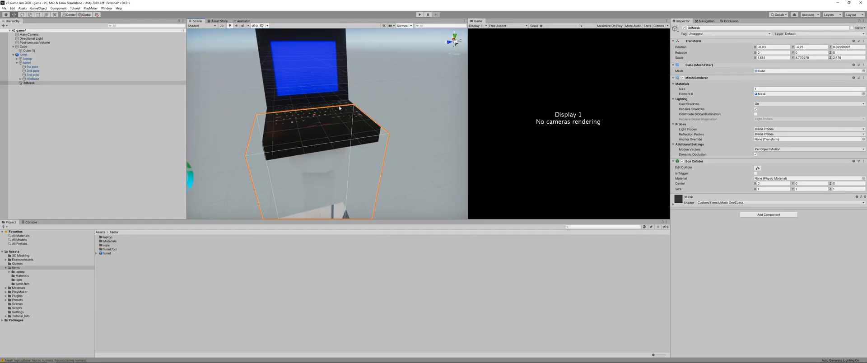
Set the turret's Y and Z position to 0 and check how it sits in the scene
{"action": "scroll", "coordinate": [342, 112], "scroll_direction": "down", "scroll_amount": 5}
{"action": "middle_click_drag", "start_coordinate": [324, 131], "coordinate": [323, 109]}
{"action": "scroll", "coordinate": [323, 108], "scroll_direction": "down", "scroll_amount": 1}
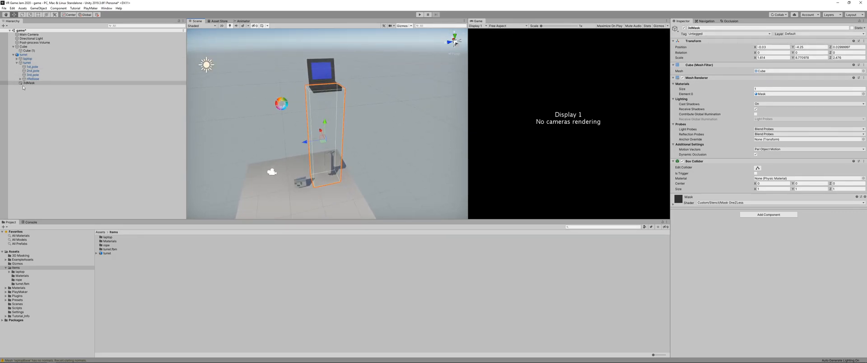
{"action": "left_click", "coordinate": [24, 55]}
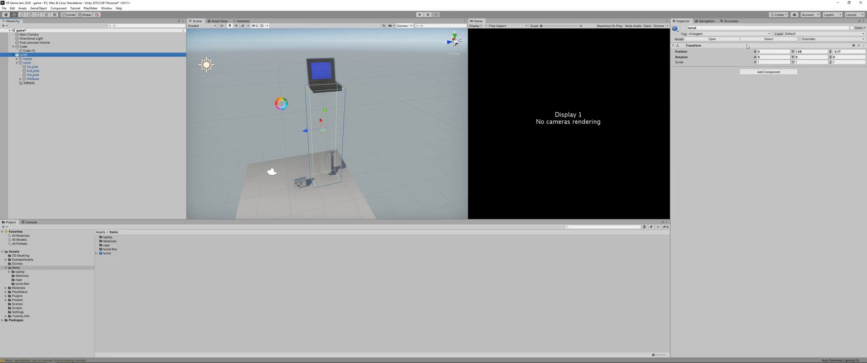
{"action": "left_click", "coordinate": [719, 28]}
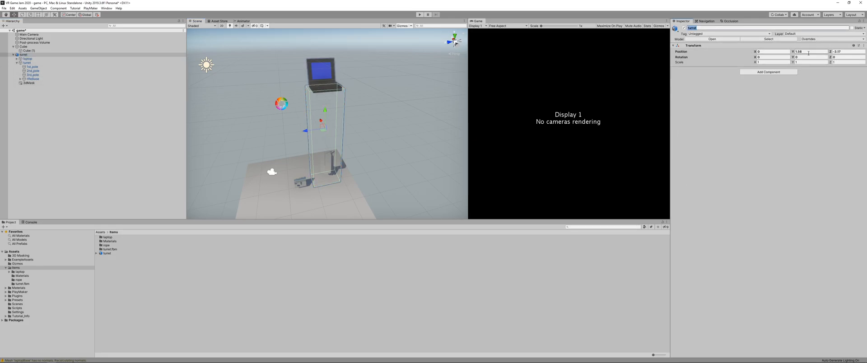
{"action": "left_click", "coordinate": [811, 52]}
{"action": "type", "text": "0"}
{"action": "left_click", "coordinate": [836, 51]}
{"action": "type", "text": "0"}
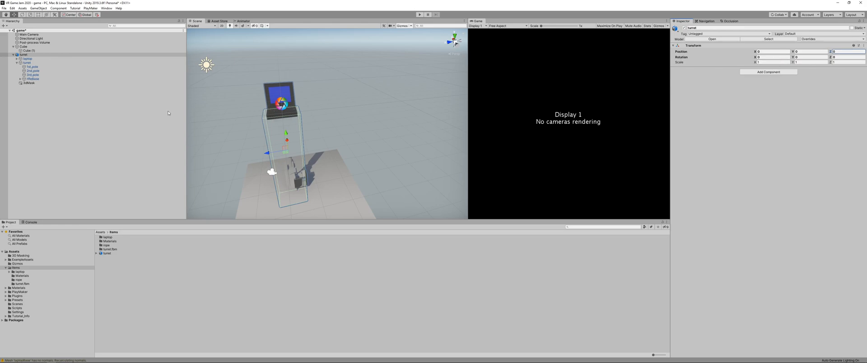
{"action": "left_click", "coordinate": [107, 132]}
{"action": "middle_click_drag", "start_coordinate": [279, 117], "coordinate": [318, 106]}
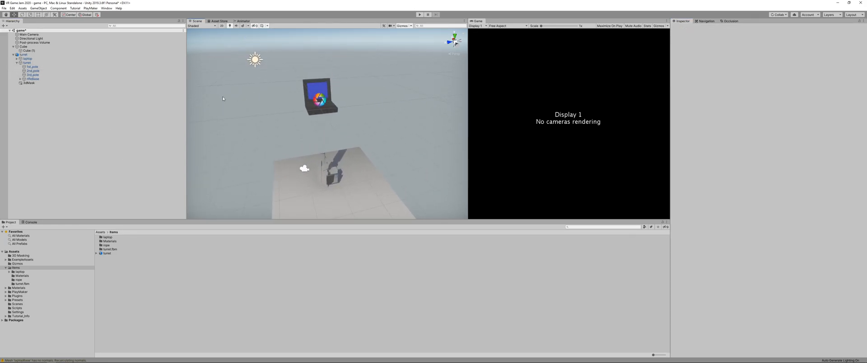
{"action": "scroll", "coordinate": [323, 109], "scroll_direction": "up", "scroll_amount": 3}
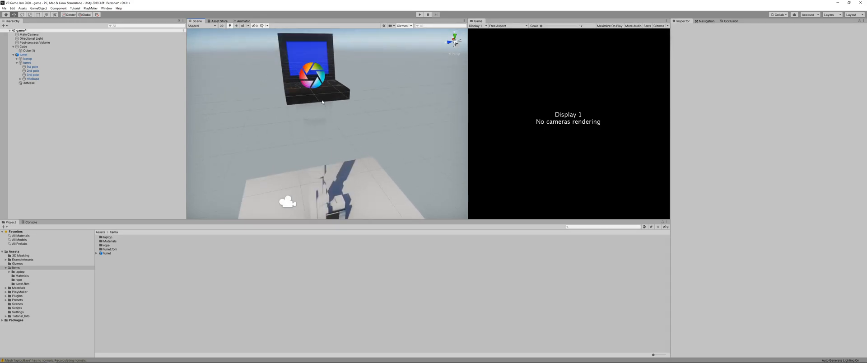
Try raising the turret along Y to about 0.44, and undo the move
{"action": "left_click", "coordinate": [21, 55]}
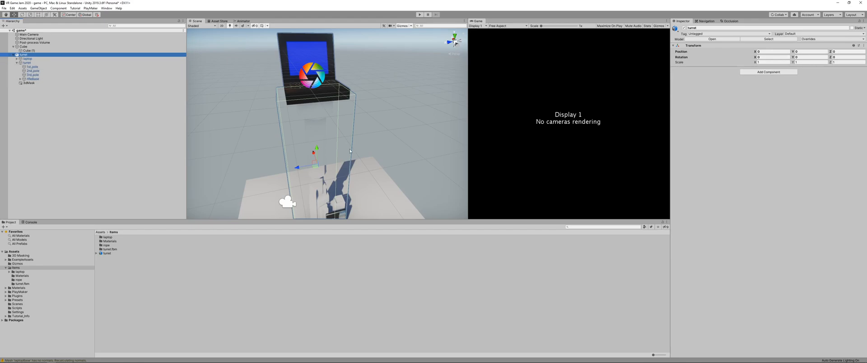
{"action": "mouse_move", "coordinate": [316, 152]}
{"action": "left_mouse_down"}
{"action": "mouse_move", "coordinate": [316, 107]}
{"action": "mouse_move", "coordinate": [317, 143]}
{"action": "left_mouse_up"}
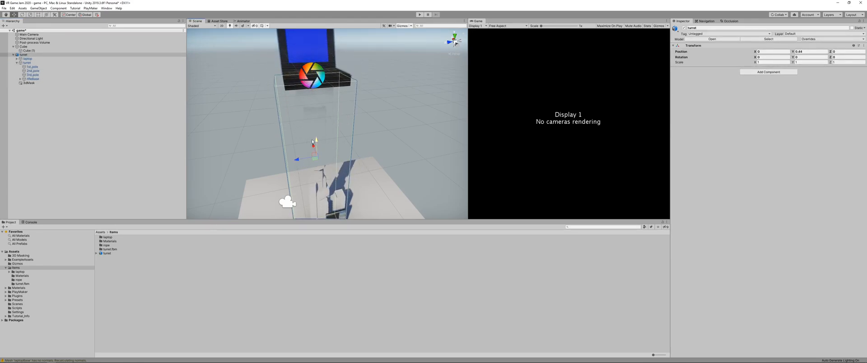
{"action": "key", "text": "ctrl+z"}
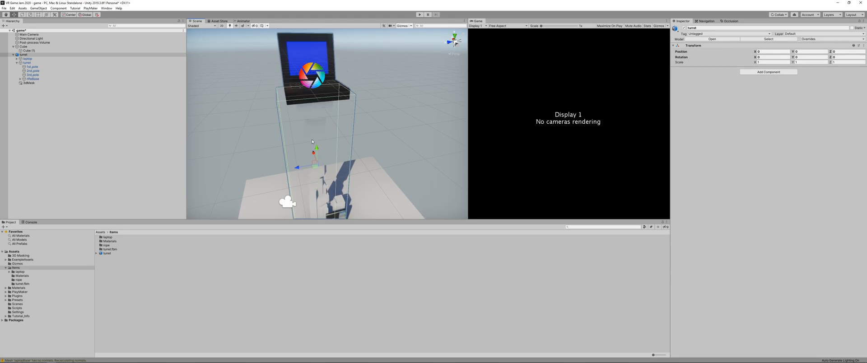
{"action": "left_click", "coordinate": [98, 121]}
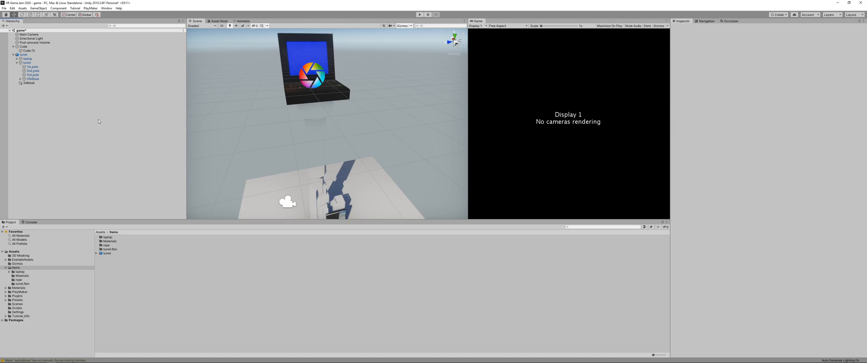
Switch to Cinema 4D, try adding a cube around the laptop base, delete it and return to Unity
{"action": "key", "text": "alt+Tab"}
{"action": "key", "text": "alt+Tab"}
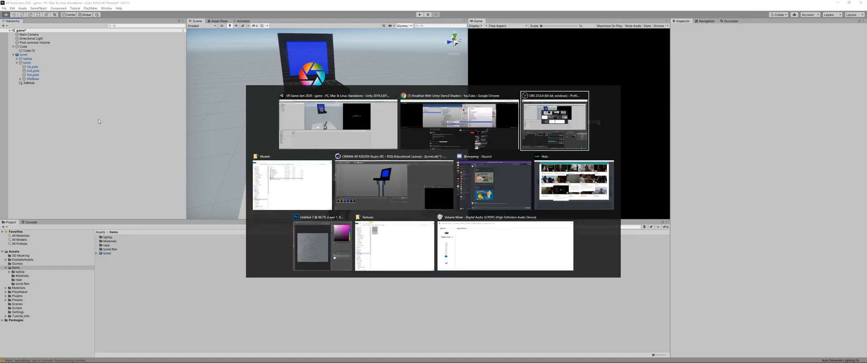
{"action": "scroll", "coordinate": [384, 131], "scroll_direction": "down", "scroll_amount": 5}
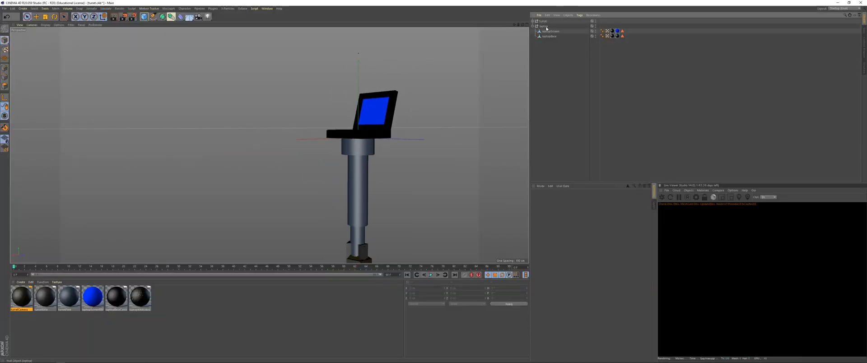
{"action": "left_click", "coordinate": [357, 133]}
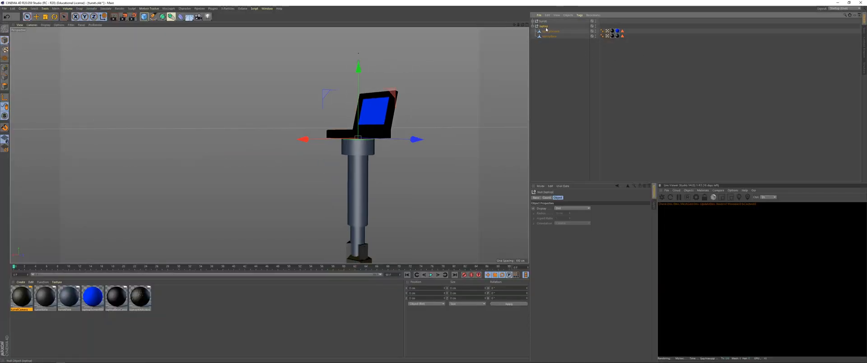
{"action": "left_click", "coordinate": [548, 104]}
{"action": "scroll", "coordinate": [367, 122], "scroll_direction": "up", "scroll_amount": 1}
{"action": "scroll", "coordinate": [366, 123], "scroll_direction": "up", "scroll_amount": 1}
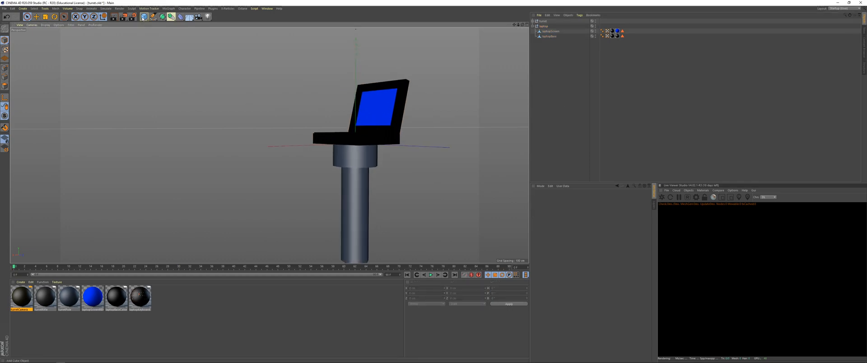
{"action": "left_click", "coordinate": [144, 17]}
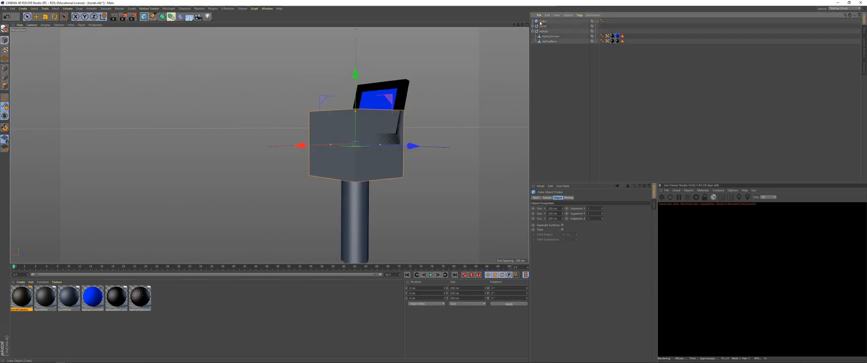
{"action": "key", "text": "Delete"}
{"action": "key", "text": "alt+Tab"}
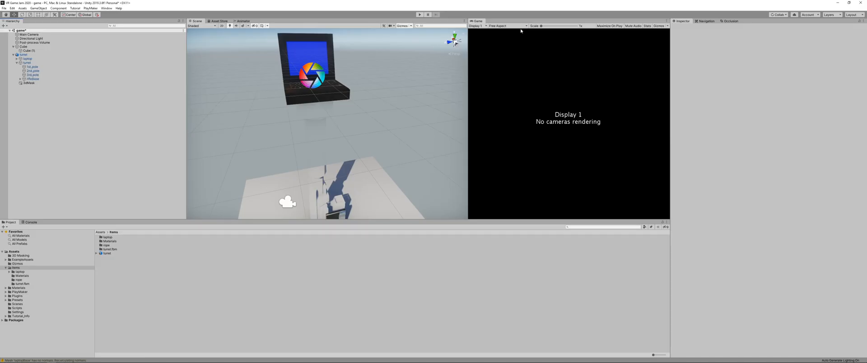
Examine the laptop base and the 3dMask cube around the turret up close, with and without the outline
{"action": "left_click", "coordinate": [24, 54]}
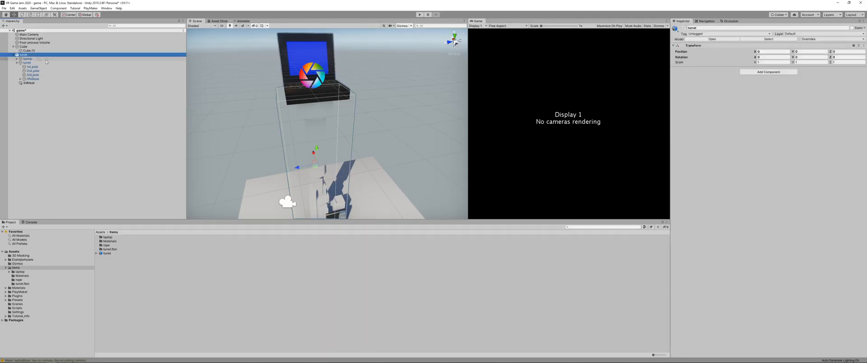
{"action": "key", "text": "f"}
{"action": "scroll", "coordinate": [333, 115], "scroll_direction": "down", "scroll_amount": 3}
{"action": "mouse_move", "coordinate": [331, 107]}
{"action": "middle_mouse_down"}
{"action": "mouse_move", "coordinate": [303, 28]}
{"action": "mouse_move", "coordinate": [323, 100]}
{"action": "middle_mouse_up"}
{"action": "scroll", "coordinate": [324, 100], "scroll_direction": "up", "scroll_amount": 10}
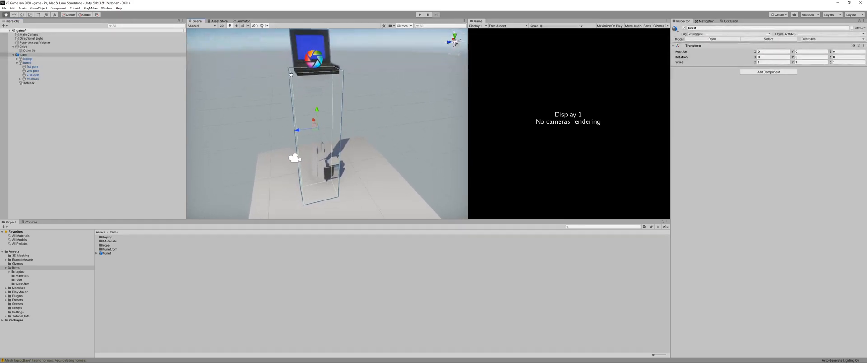
{"action": "scroll", "coordinate": [303, 81], "scroll_direction": "up", "scroll_amount": 3}
{"action": "middle_click_drag", "start_coordinate": [307, 63], "coordinate": [327, 89]}
{"action": "left_click", "coordinate": [159, 121]}
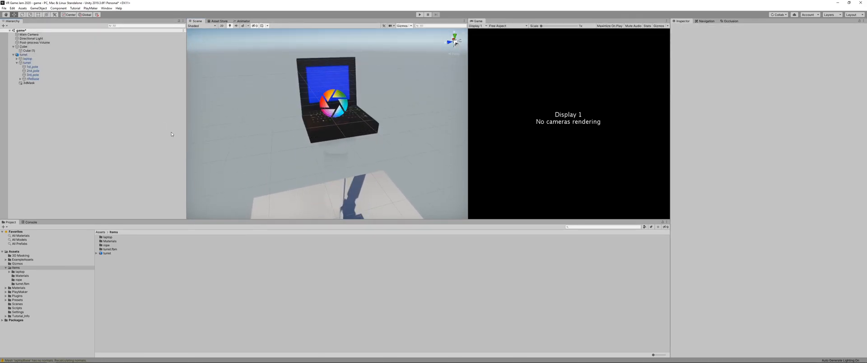
{"action": "left_click", "coordinate": [27, 83]}
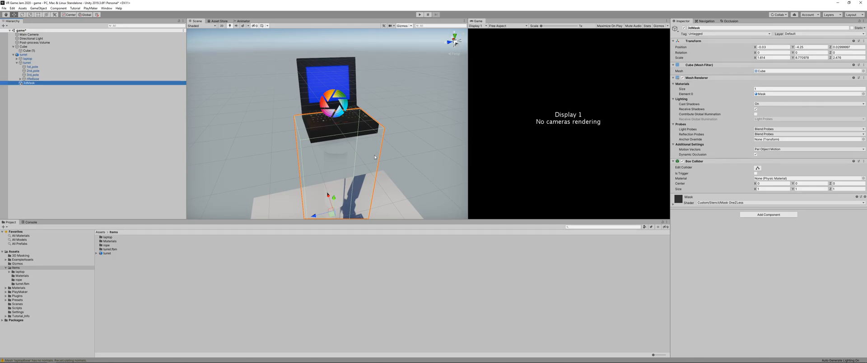
Switch to Cinema 4D, use the animation layout and shift all of the turret's keyframes forward by 20 frames
{"action": "key", "text": "alt+Tab"}
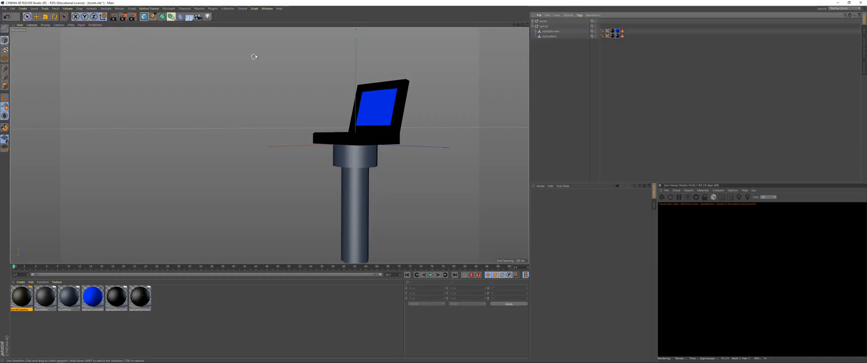
{"action": "mouse_move", "coordinate": [13, 266]}
{"action": "left_mouse_down"}
{"action": "mouse_move", "coordinate": [151, 266]}
{"action": "mouse_move", "coordinate": [13, 266]}
{"action": "left_mouse_up"}
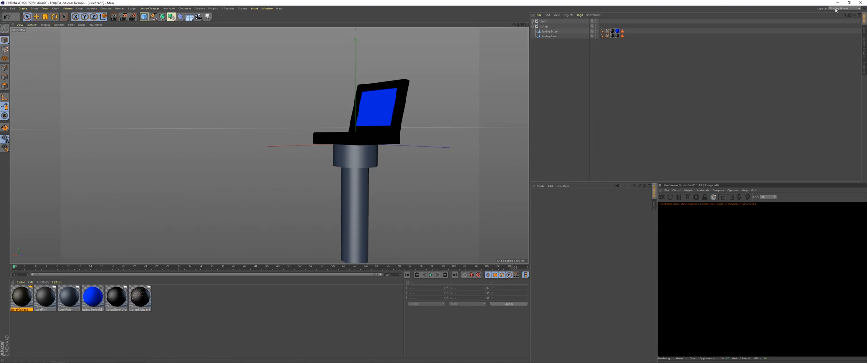
{"action": "left_click", "coordinate": [834, 10]}
{"action": "left_click", "coordinate": [842, 21]}
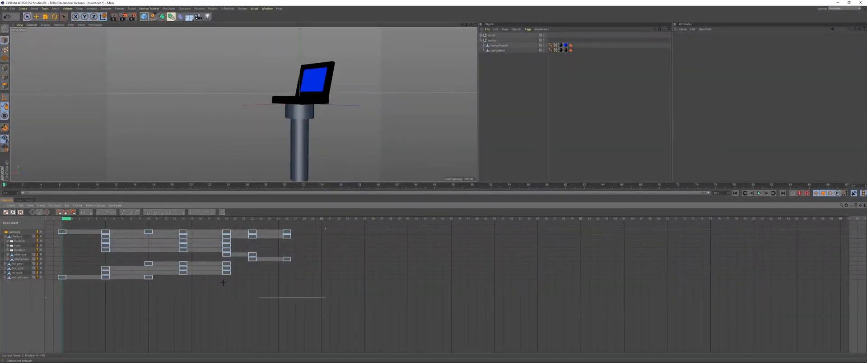
{"action": "left_click_drag", "start_coordinate": [324, 297], "coordinate": [161, 230]}
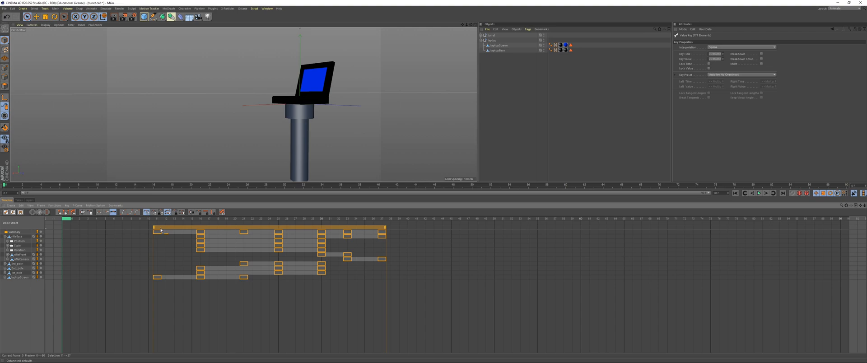
{"action": "left_click_drag", "start_coordinate": [161, 230], "coordinate": [236, 225]}
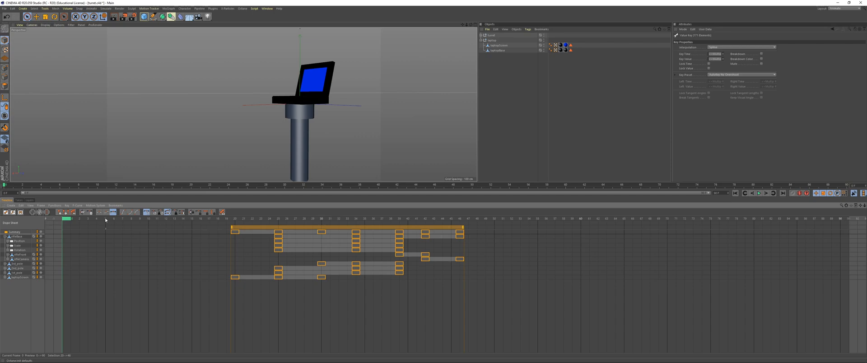
Record keyframes for laptopScreen and laptopBase at frame 10
{"action": "left_click_drag", "start_coordinate": [106, 220], "coordinate": [152, 223]}
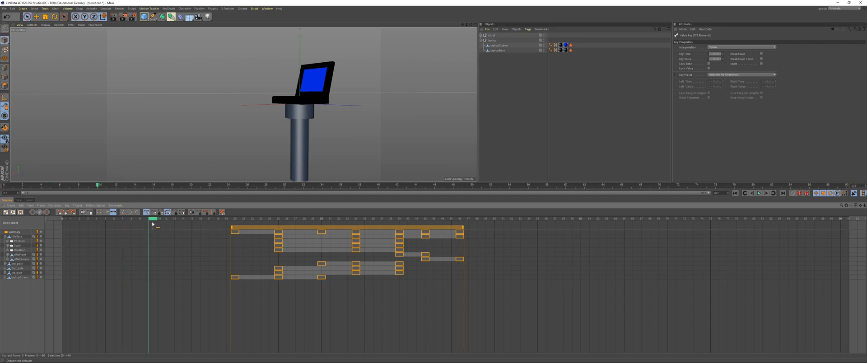
{"action": "left_click", "coordinate": [498, 46]}
{"action": "left_click", "coordinate": [497, 50], "text": "ctrl"}
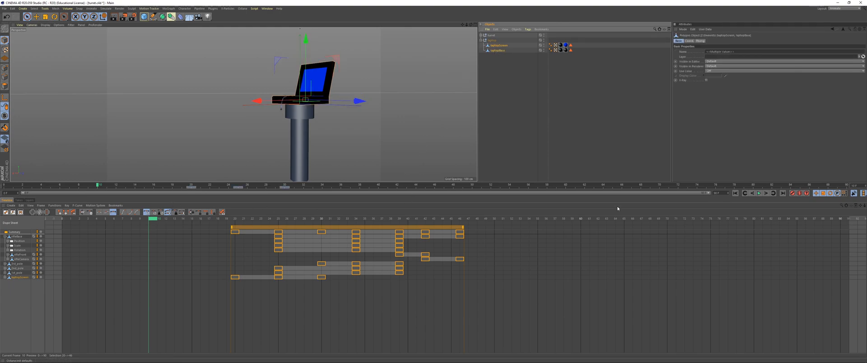
{"action": "left_click", "coordinate": [792, 193]}
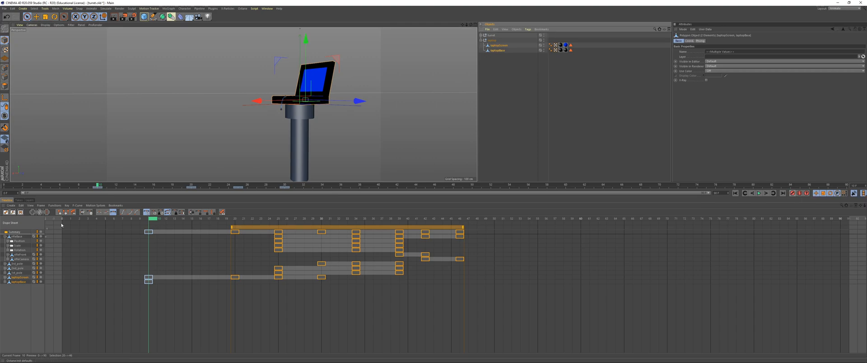
Rotate laptopScreen down flat onto the laptop base at frame 0 and record a keyframe for it
{"action": "left_click_drag", "start_coordinate": [146, 219], "coordinate": [63, 220]}
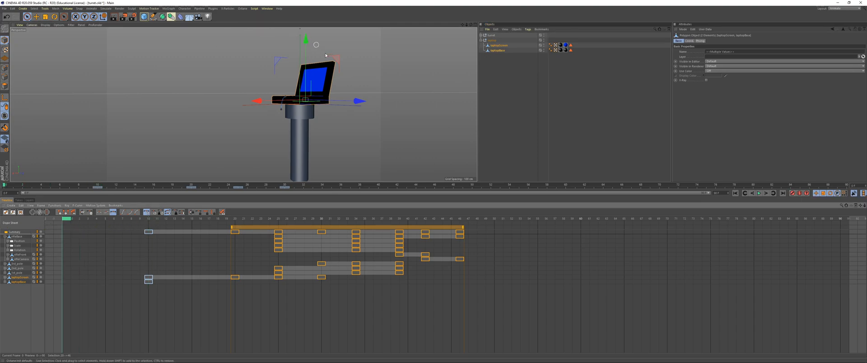
{"action": "left_click", "coordinate": [320, 80]}
{"action": "key", "text": "r"}
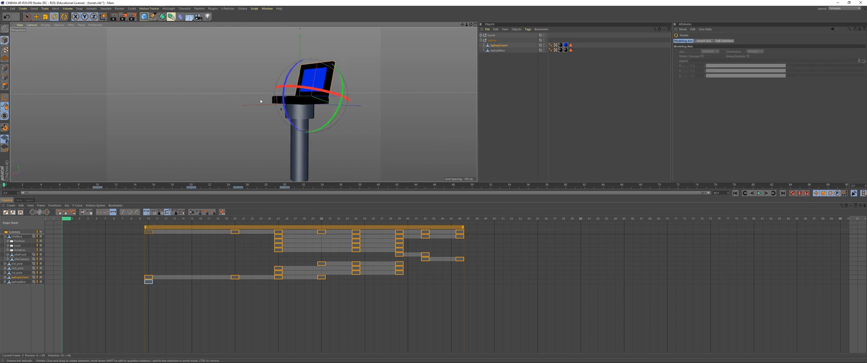
{"action": "left_click_drag", "start_coordinate": [307, 87], "coordinate": [290, 93], "text": "alt"}
{"action": "scroll", "coordinate": [309, 89], "scroll_direction": "up", "scroll_amount": 3}
{"action": "mouse_move", "coordinate": [284, 119]}
{"action": "left_mouse_down", "text": "alt"}
{"action": "mouse_move", "coordinate": [256, 92]}
{"action": "mouse_move", "coordinate": [286, 109]}
{"action": "left_mouse_up", "text": "alt"}
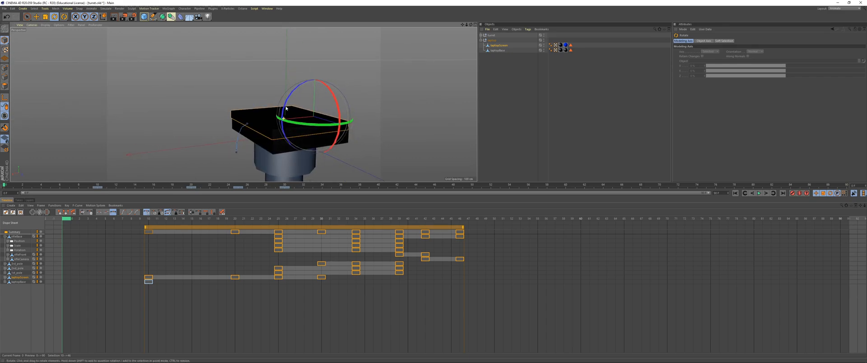
{"action": "key", "text": "F9"}
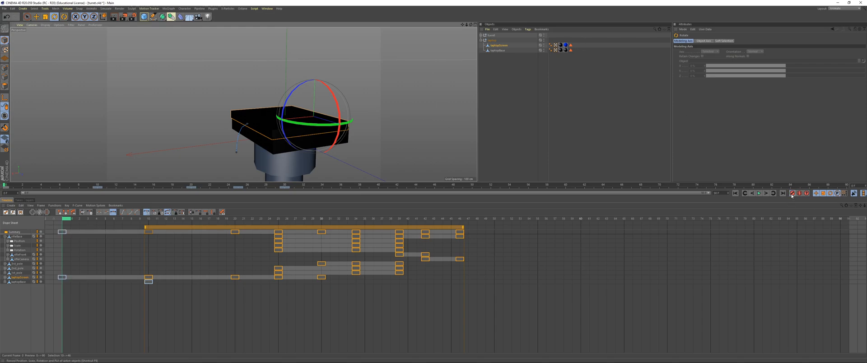
Preview the laptop's opening animation, return to frame 0 and save the project
{"action": "left_click_drag", "start_coordinate": [64, 222], "coordinate": [244, 220]}
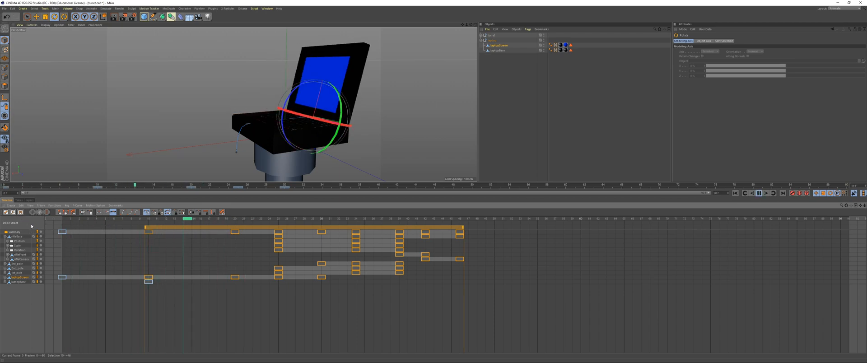
{"action": "left_click_drag", "start_coordinate": [133, 220], "coordinate": [1, 220]}
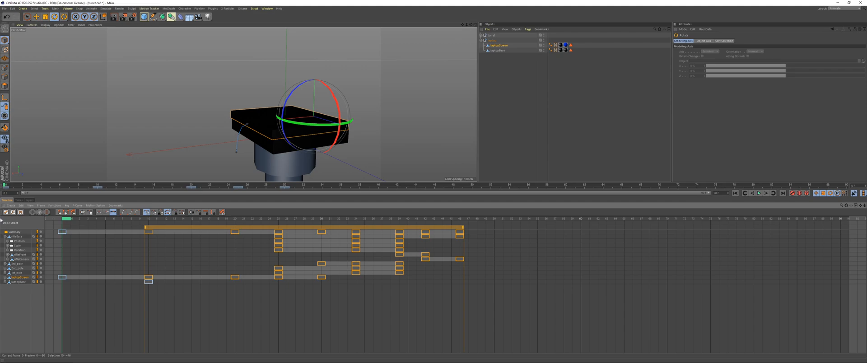
{"action": "left_click_drag", "start_coordinate": [60, 184], "coordinate": [4, 185]}
{"action": "key", "text": "ctrl+s"}
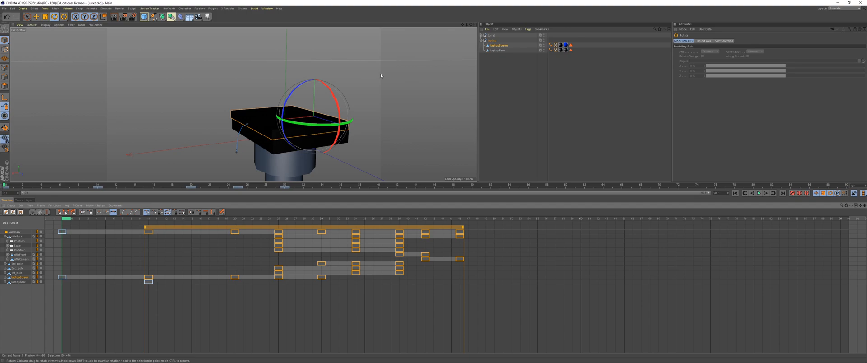
Preview the laptop's opening animation from a closer angle, return to frame 0 and clear the selection
{"action": "left_click_drag", "start_coordinate": [418, 143], "coordinate": [382, 100], "text": "alt"}
{"action": "scroll", "coordinate": [316, 104], "scroll_direction": "up", "scroll_amount": 3}
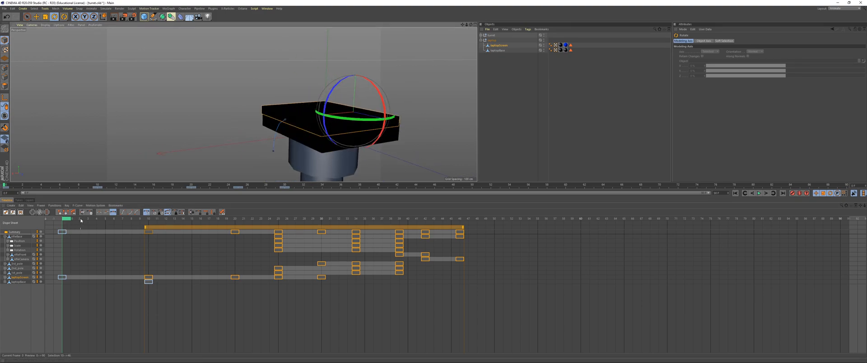
{"action": "key", "text": "F8"}
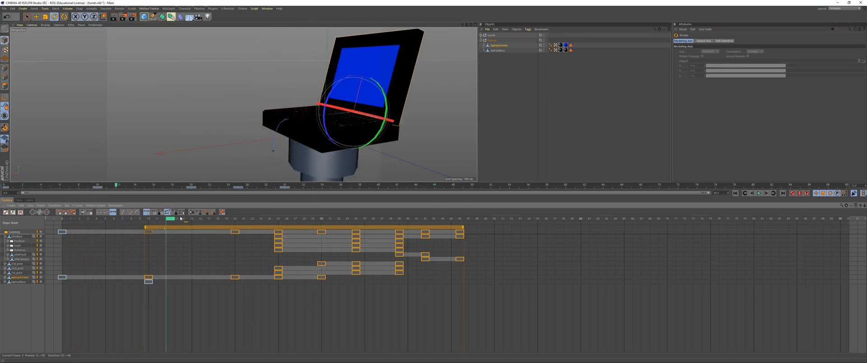
{"action": "left_click_drag", "start_coordinate": [313, 211], "coordinate": [29, 146]}
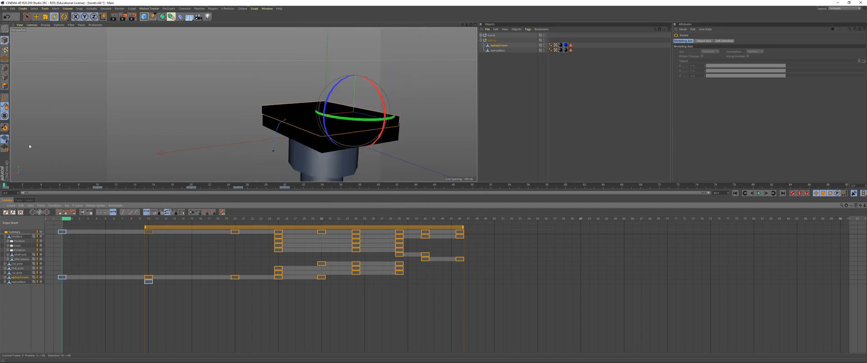
{"action": "left_click", "coordinate": [529, 129]}
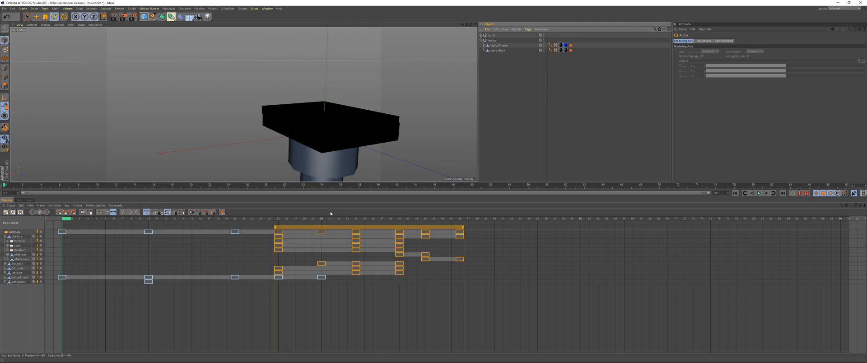
Switch to Unity and examine how the 3dMask cube covers the turret beneath the laptop
{"action": "key", "text": "alt+Tab"}
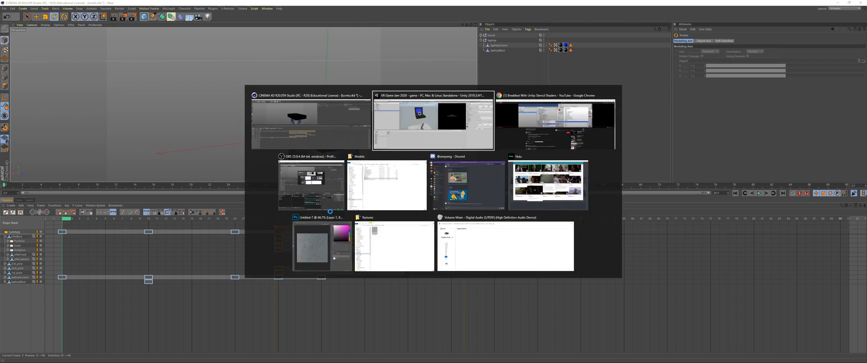
{"action": "scroll", "coordinate": [358, 107], "scroll_direction": "up", "scroll_amount": 6}
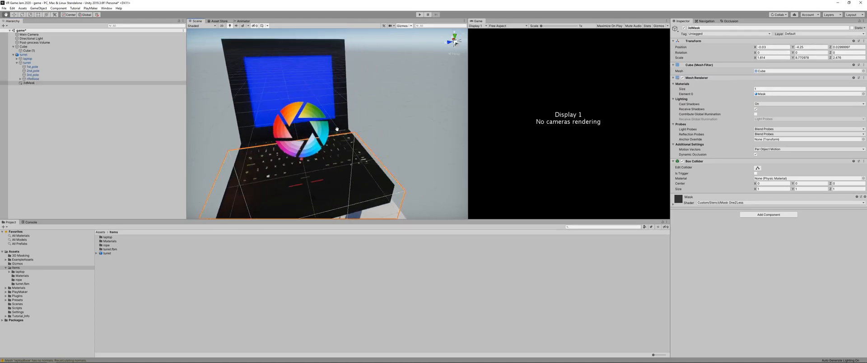
{"action": "middle_click_drag", "start_coordinate": [337, 129], "coordinate": [304, 82]}
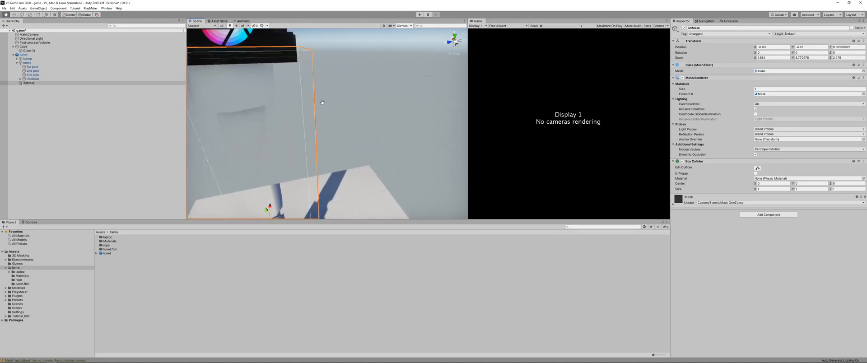
{"action": "left_click_drag", "start_coordinate": [304, 82], "coordinate": [375, 80], "text": "alt"}
{"action": "middle_click_drag", "start_coordinate": [381, 38], "coordinate": [365, 80]}
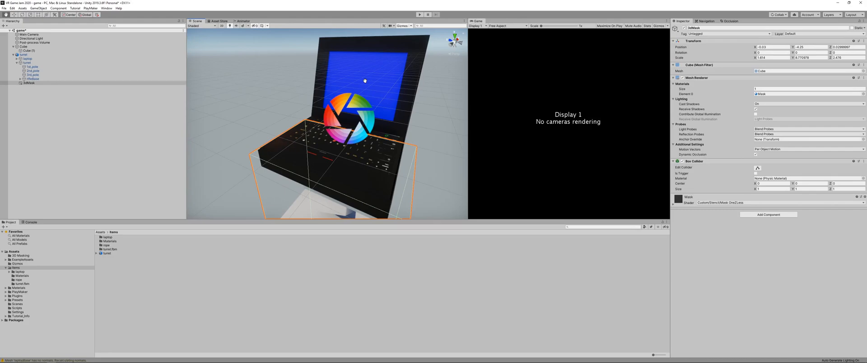
{"action": "scroll", "coordinate": [365, 80], "scroll_direction": "down", "scroll_amount": 3}
{"action": "scroll", "coordinate": [377, 110], "scroll_direction": "up", "scroll_amount": 7}
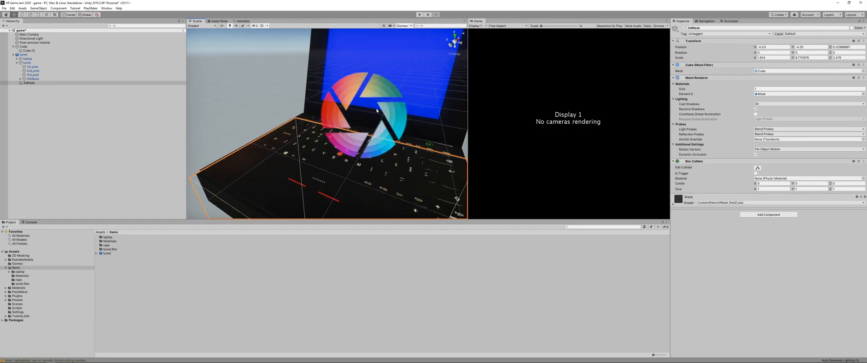
{"action": "scroll", "coordinate": [377, 110], "scroll_direction": "down", "scroll_amount": 5}
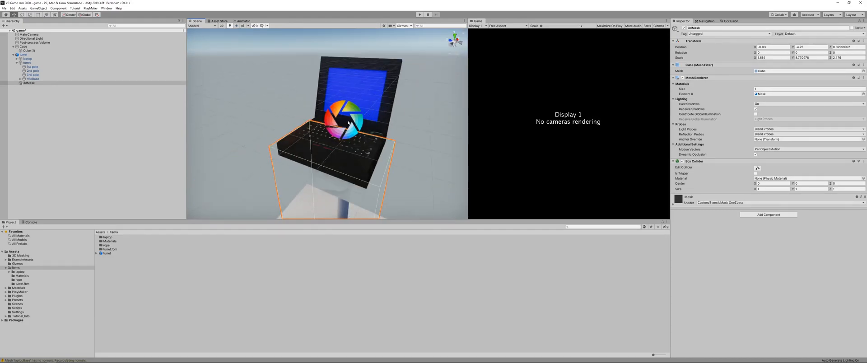
{"action": "middle_click_drag", "start_coordinate": [348, 122], "coordinate": [318, 77]}
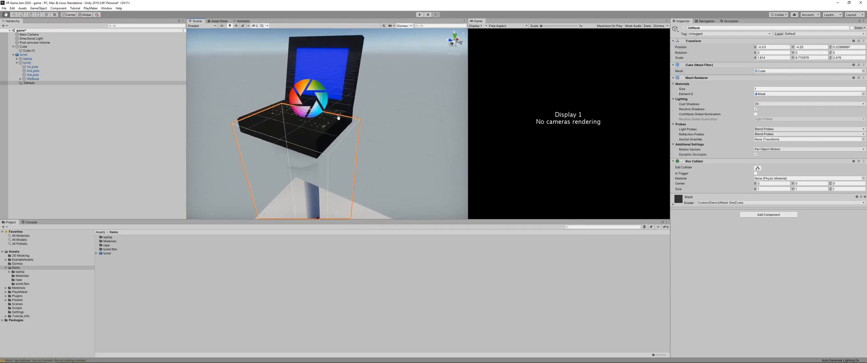
{"action": "scroll", "coordinate": [342, 124], "scroll_direction": "down", "scroll_amount": 3}
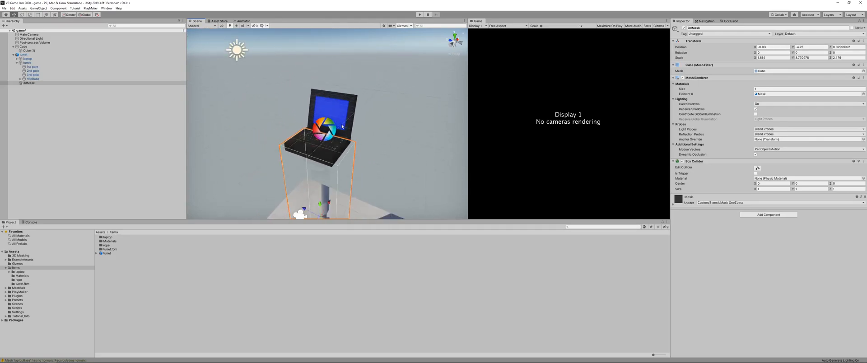
{"action": "scroll", "coordinate": [345, 123], "scroll_direction": "up", "scroll_amount": 5}
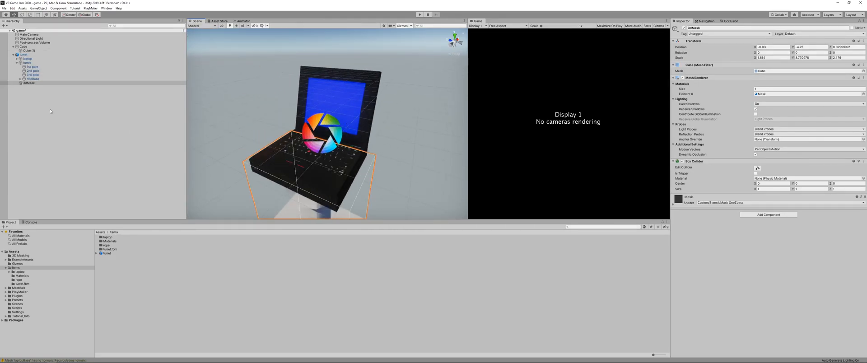
Select 3dMask and look through the custom Stencil shaders available for its Mask material, keeping the current one
{"action": "left_click", "coordinate": [276, 126]}
{"action": "left_click", "coordinate": [50, 84]}
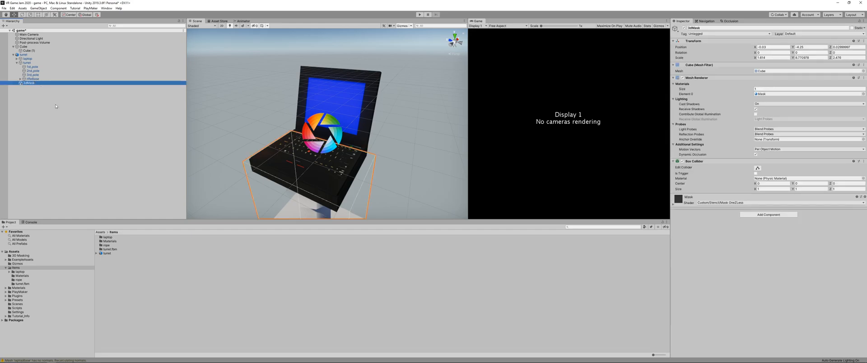
{"action": "scroll", "coordinate": [317, 164], "scroll_direction": "up", "scroll_amount": 2}
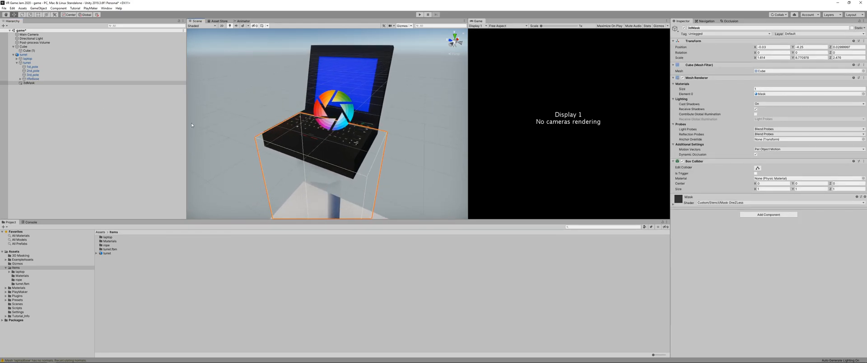
{"action": "left_click", "coordinate": [24, 84]}
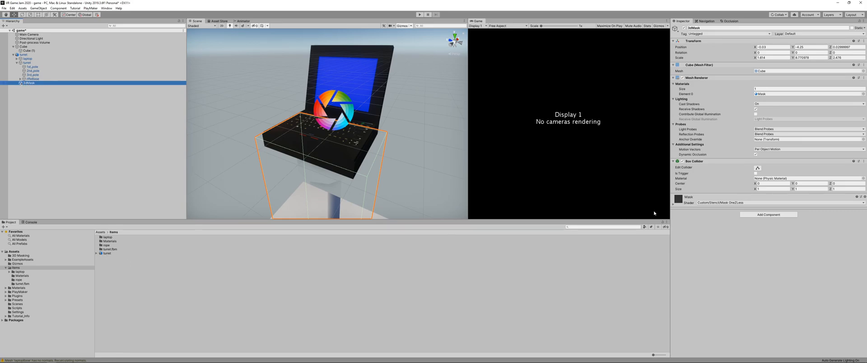
{"action": "left_click", "coordinate": [715, 203]}
{"action": "left_click", "coordinate": [717, 219]}
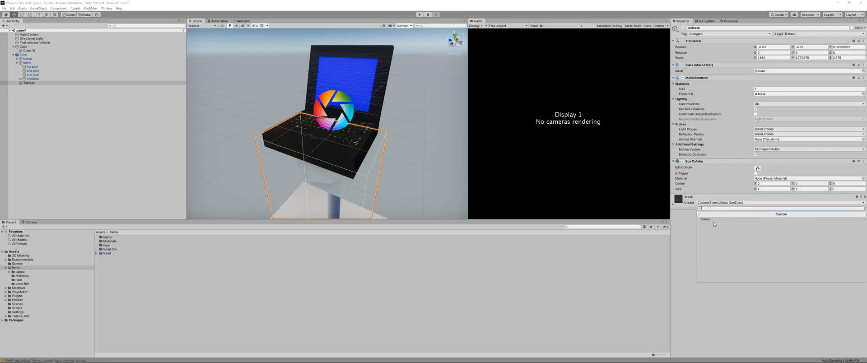
{"action": "left_click", "coordinate": [714, 220]}
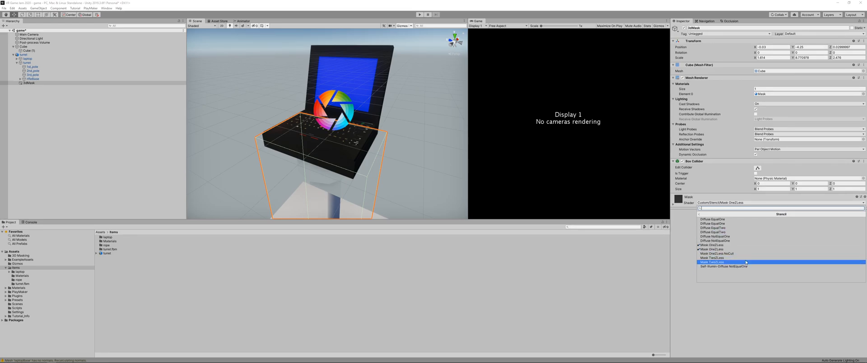
{"action": "left_click", "coordinate": [754, 299]}
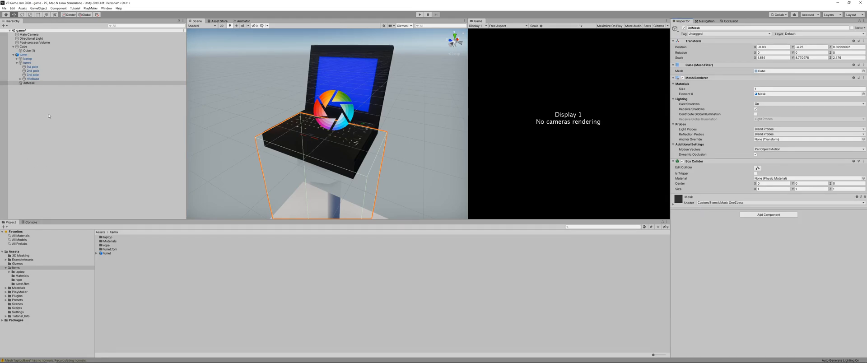
Create a new original prefab in the Items folder from the scene's turret object with its mask
{"action": "left_click", "coordinate": [21, 55]}
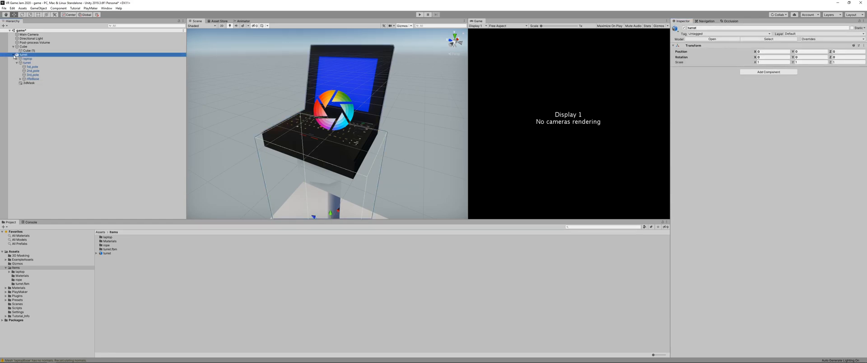
{"action": "left_click", "coordinate": [13, 54]}
{"action": "left_click_drag", "start_coordinate": [22, 55], "coordinate": [158, 295]}
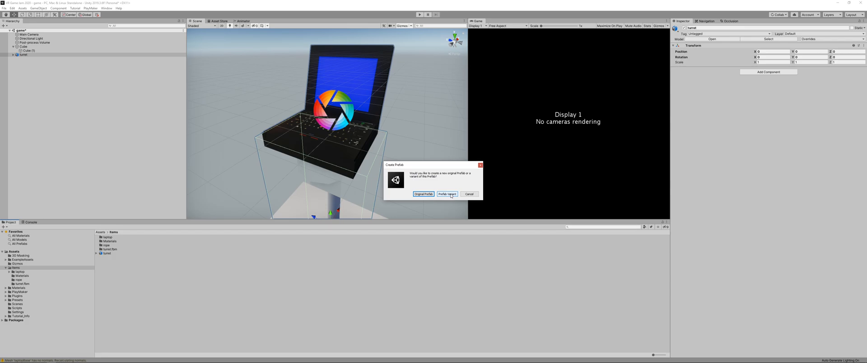
{"action": "left_click", "coordinate": [420, 194]}
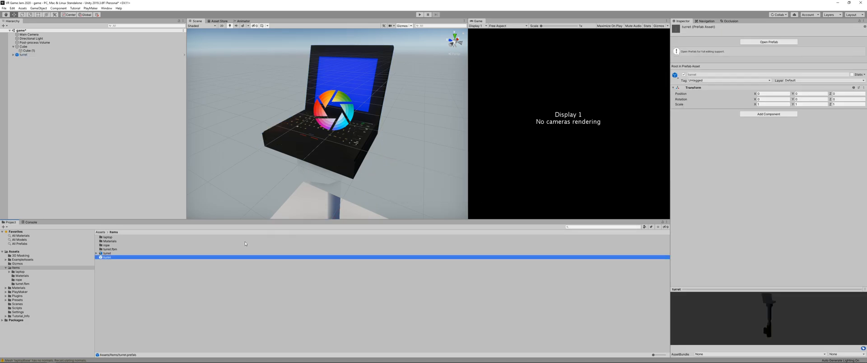
Rename the new turret prefab as turretWithMask
{"action": "left_click", "coordinate": [122, 267]}
{"action": "left_click", "coordinate": [105, 257]}
{"action": "left_click", "coordinate": [105, 257]}
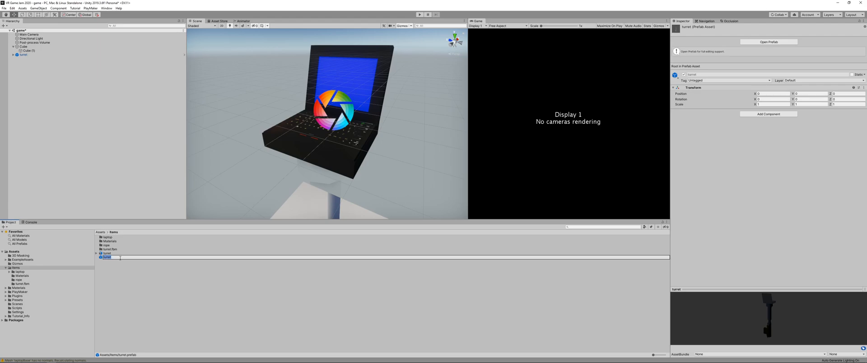
{"action": "left_click", "coordinate": [120, 258]}
{"action": "type", "text": "WithMask"}
{"action": "key", "text": "Return"}
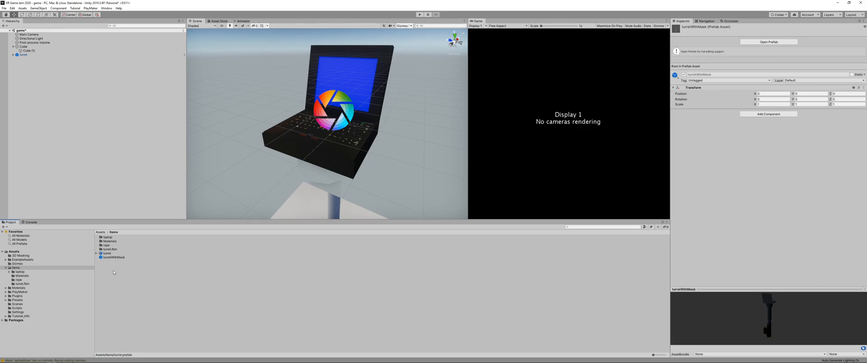
Add the turretWithMask prefab to the scene hierarchy and delete the old turret object
{"action": "left_click_drag", "start_coordinate": [107, 257], "coordinate": [89, 155]}
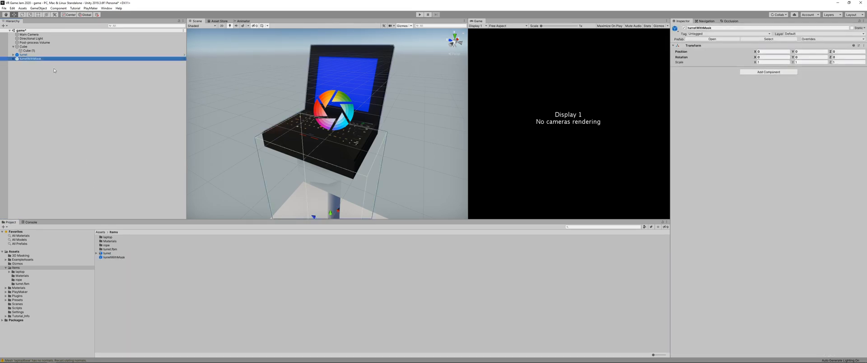
{"action": "left_click", "coordinate": [24, 55]}
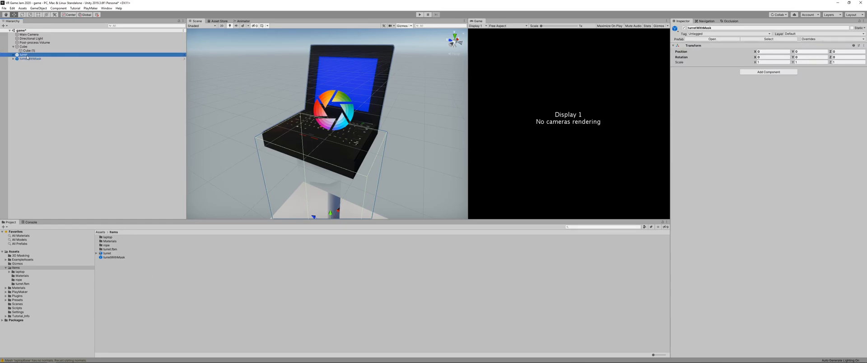
{"action": "key", "text": "Delete"}
{"action": "left_click", "coordinate": [370, 143]}
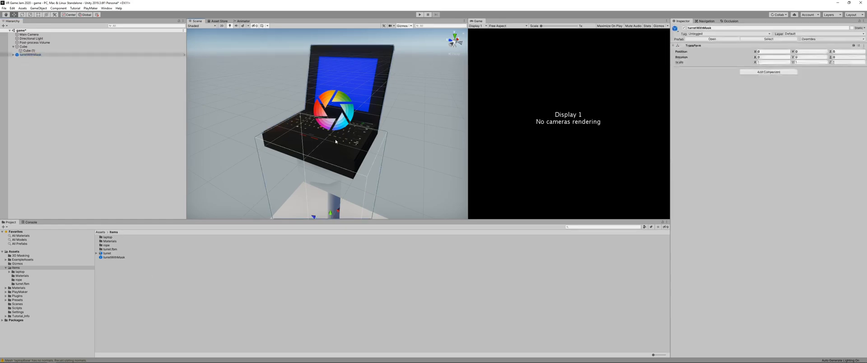
{"action": "left_click", "coordinate": [61, 74]}
{"action": "left_click", "coordinate": [37, 62]}
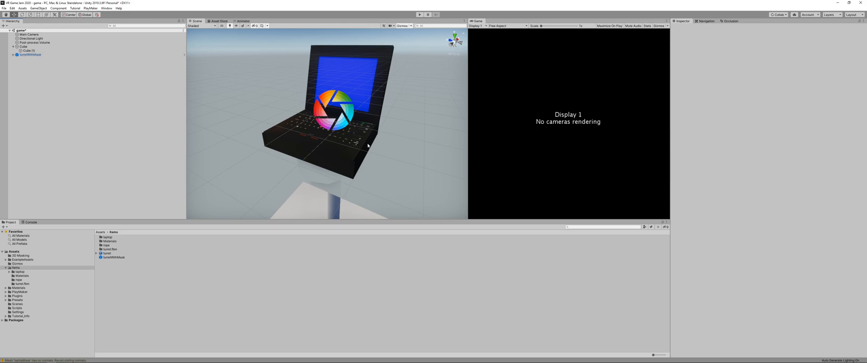
Frame turretWithMask in the scene and examine the whole object from a distance
{"action": "left_click_drag", "start_coordinate": [289, 149], "coordinate": [346, 132], "text": "alt"}
{"action": "scroll", "coordinate": [320, 123], "scroll_direction": "down", "scroll_amount": 5}
{"action": "scroll", "coordinate": [347, 134], "scroll_direction": "up", "scroll_amount": 5}
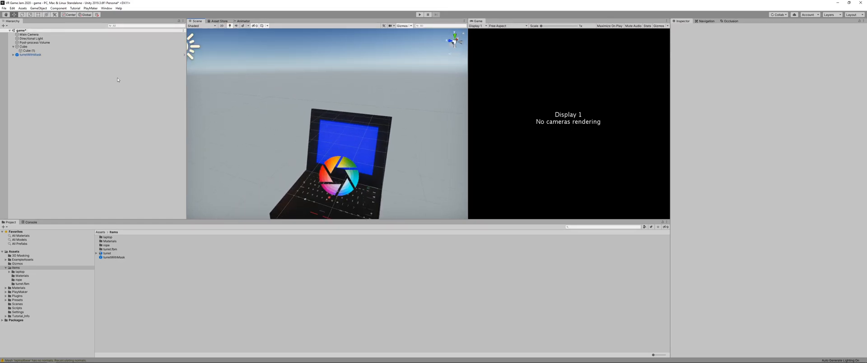
{"action": "left_click", "coordinate": [30, 54]}
{"action": "key", "text": "f"}
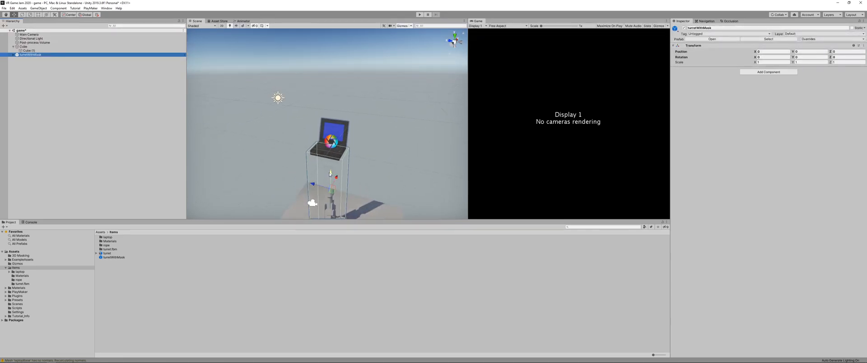
{"action": "mouse_move", "coordinate": [330, 173]}
{"action": "left_mouse_down"}
{"action": "mouse_move", "coordinate": [333, 127]}
{"action": "mouse_move", "coordinate": [342, 164]}
{"action": "left_mouse_up"}
{"action": "left_click", "coordinate": [119, 158]}
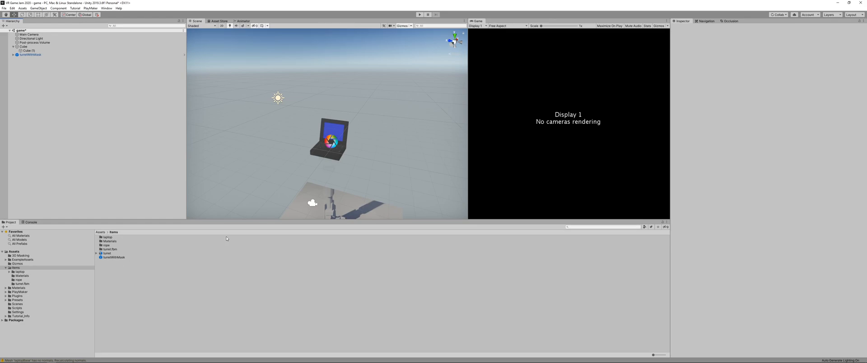
Expand turretWithMask in the hierarchy and inspect the laptop and the masked area beneath it up close
{"action": "left_click", "coordinate": [13, 55]}
{"action": "scroll", "coordinate": [347, 151], "scroll_direction": "up", "scroll_amount": 5}
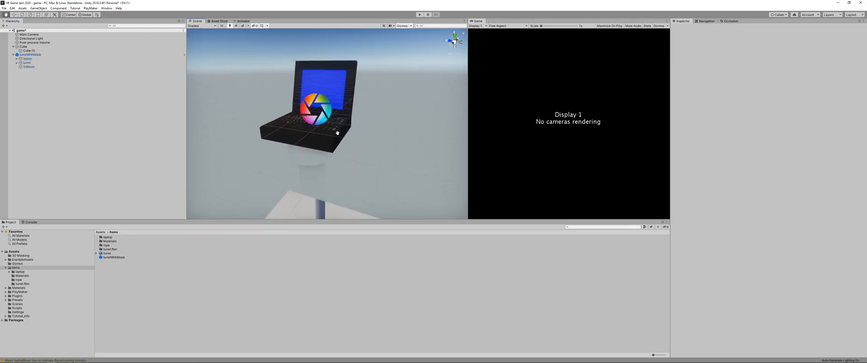
{"action": "middle_click_drag", "start_coordinate": [341, 136], "coordinate": [342, 141]}
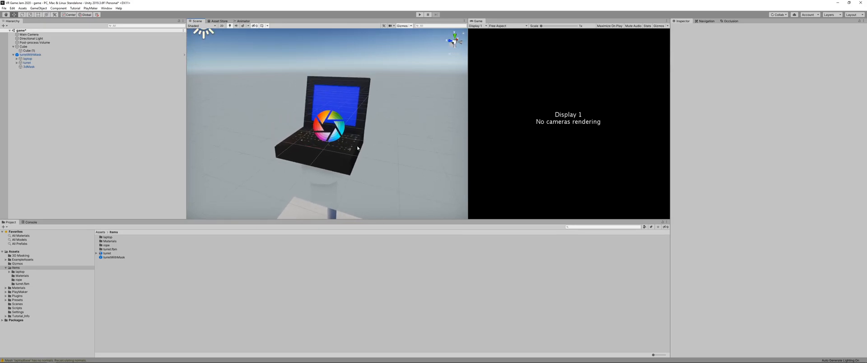
{"action": "left_click", "coordinate": [316, 140]}
{"action": "left_click", "coordinate": [305, 138]}
{"action": "left_click", "coordinate": [26, 56]}
{"action": "left_click", "coordinate": [131, 159]}
{"action": "scroll", "coordinate": [294, 168], "scroll_direction": "down", "scroll_amount": 3}
{"action": "scroll", "coordinate": [311, 164], "scroll_direction": "up", "scroll_amount": 4}
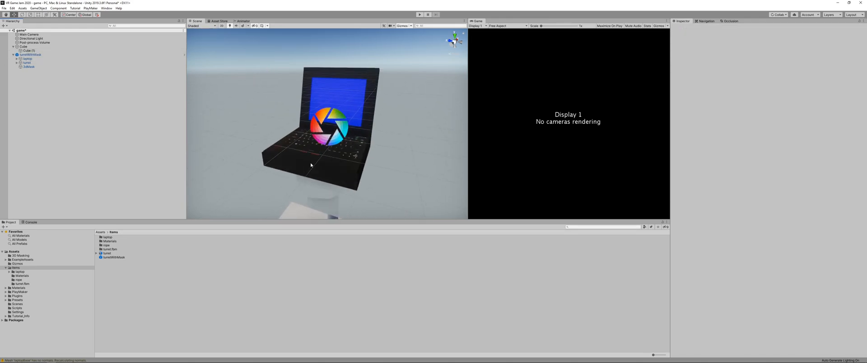
{"action": "mouse_move", "coordinate": [312, 163]}
{"action": "middle_mouse_down"}
{"action": "mouse_move", "coordinate": [312, 118]}
{"action": "mouse_move", "coordinate": [316, 171]}
{"action": "mouse_move", "coordinate": [314, 109]}
{"action": "mouse_move", "coordinate": [311, 160]}
{"action": "middle_mouse_up"}
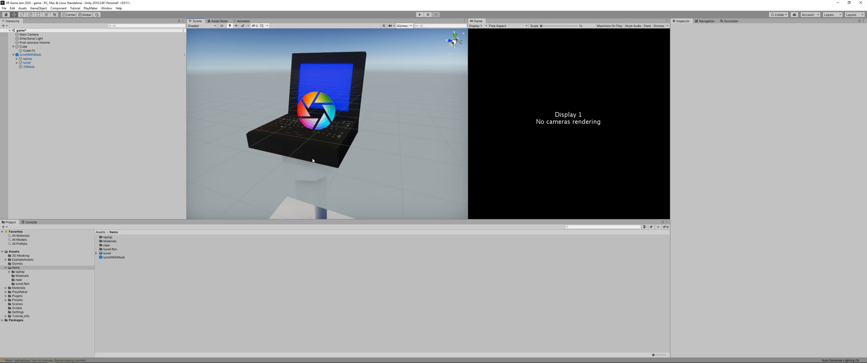
Select laptopScreen within the laptop of turretWithMask and expand its laptopScreenRENDERME material settings
{"action": "scroll", "coordinate": [312, 161], "scroll_direction": "down", "scroll_amount": 4}
{"action": "scroll", "coordinate": [312, 161], "scroll_direction": "up", "scroll_amount": 3}
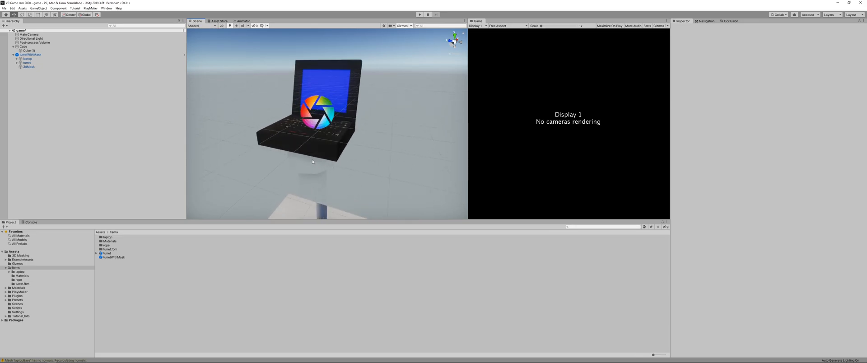
{"action": "scroll", "coordinate": [312, 161], "scroll_direction": "down", "scroll_amount": 2}
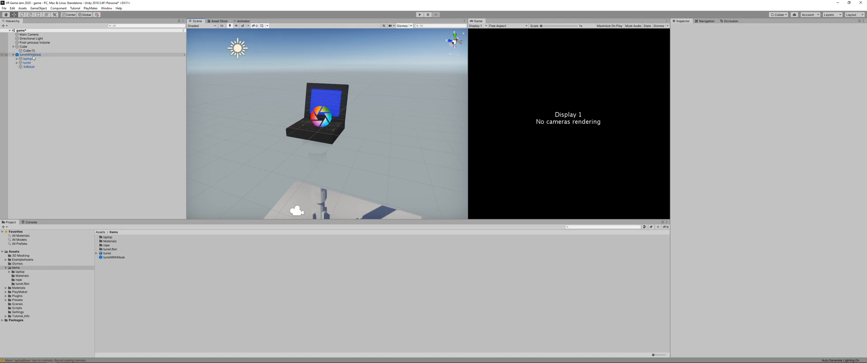
{"action": "left_click", "coordinate": [30, 54]}
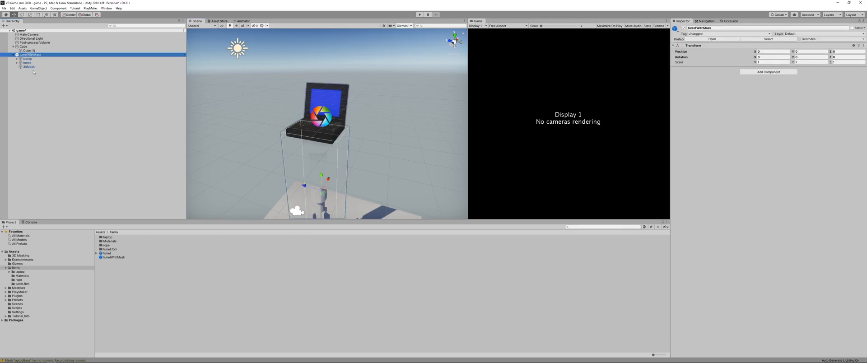
{"action": "left_click", "coordinate": [17, 59]}
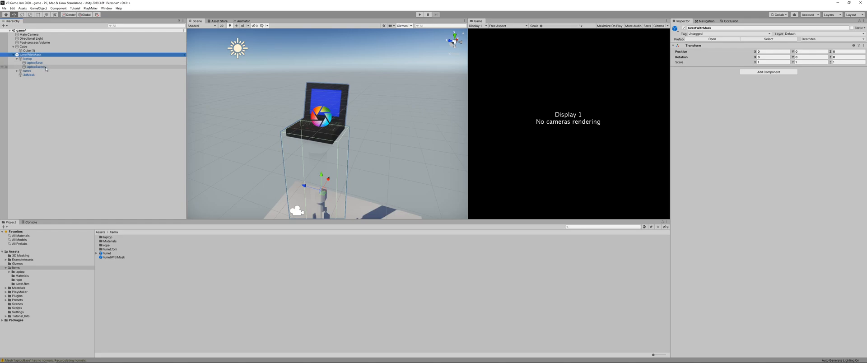
{"action": "left_click", "coordinate": [45, 67]}
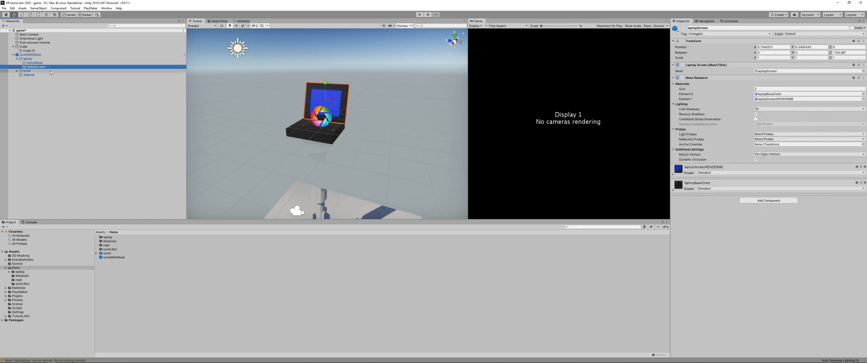
{"action": "left_click", "coordinate": [673, 174]}
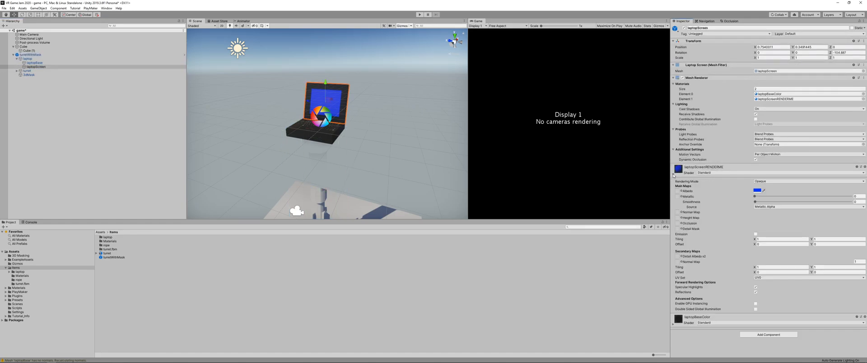
Check the materials on Cube and Cube (1), and return to the laptopScreen object for comparison
{"action": "left_click", "coordinate": [40, 47]}
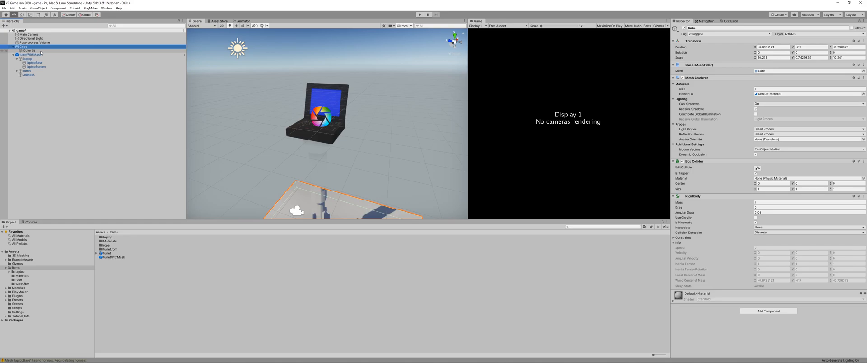
{"action": "left_click", "coordinate": [40, 51]}
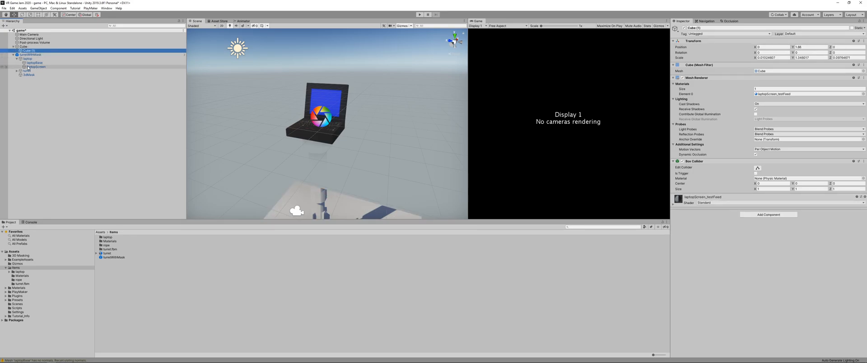
{"action": "left_click", "coordinate": [44, 67]}
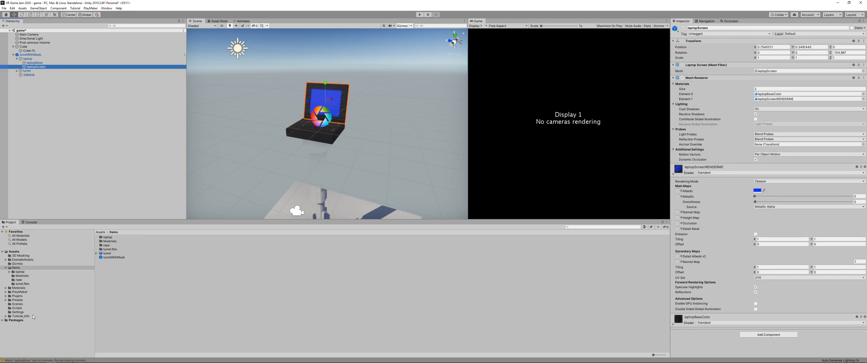
Look through the project's material and item folders for the screen feed texture, ending in the Items laptop folder
{"action": "left_click", "coordinate": [19, 288]}
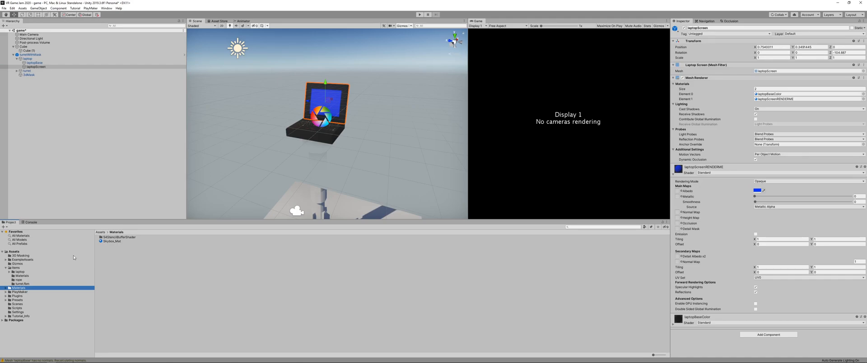
{"action": "left_click", "coordinate": [24, 276]}
{"action": "left_click", "coordinate": [21, 280]}
{"action": "left_click", "coordinate": [21, 284]}
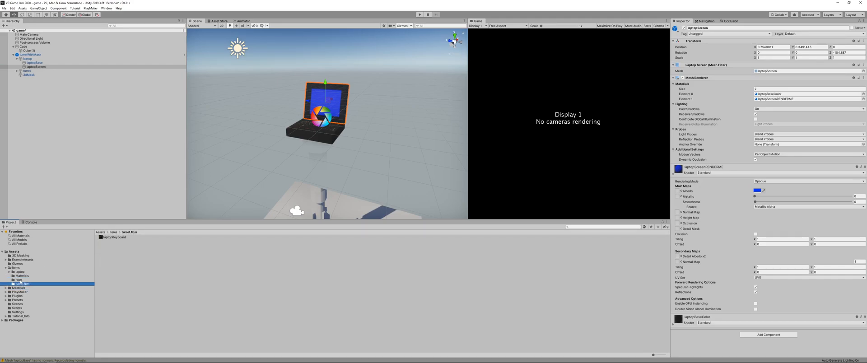
{"action": "left_click", "coordinate": [17, 273]}
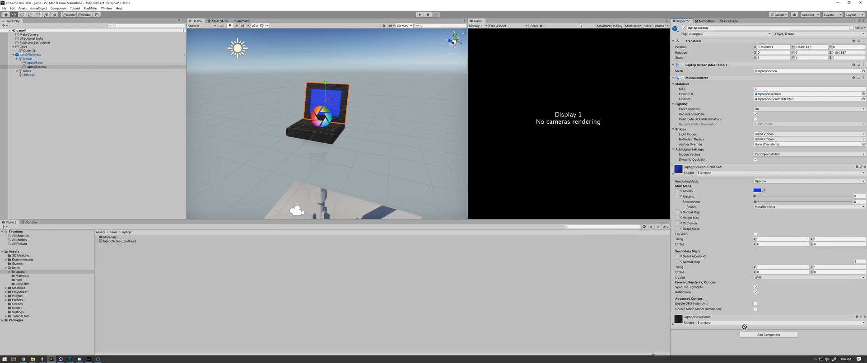
Expand the laptopBaseColor material settings and review both of the laptop screen's materials
{"action": "left_click", "coordinate": [713, 322]}
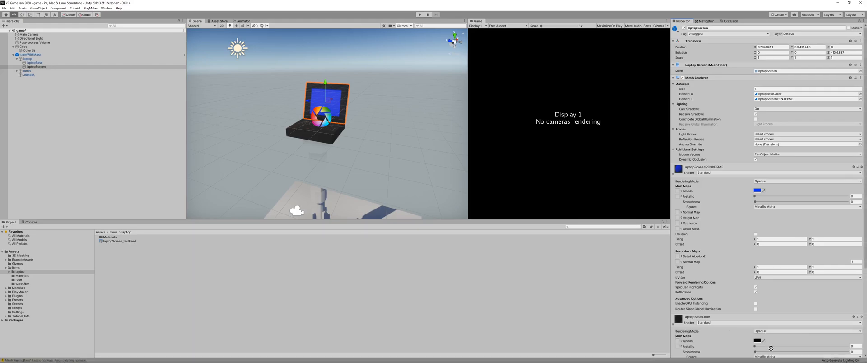
{"action": "scroll", "coordinate": [769, 347], "scroll_direction": "down", "scroll_amount": 3}
{"action": "scroll", "coordinate": [773, 357], "scroll_direction": "down", "scroll_amount": 1}
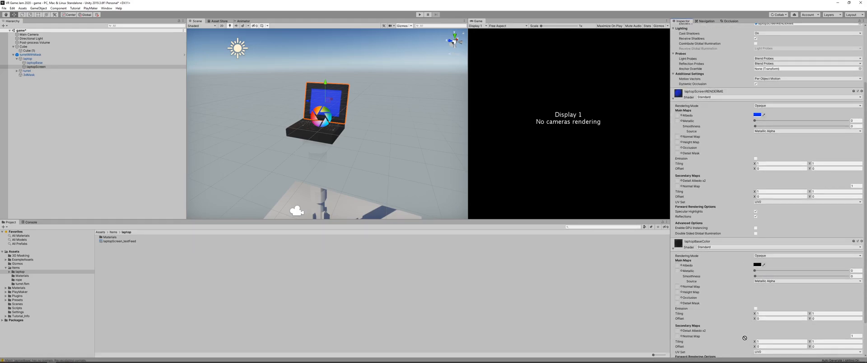
{"action": "scroll", "coordinate": [745, 339], "scroll_direction": "down", "scroll_amount": 3}
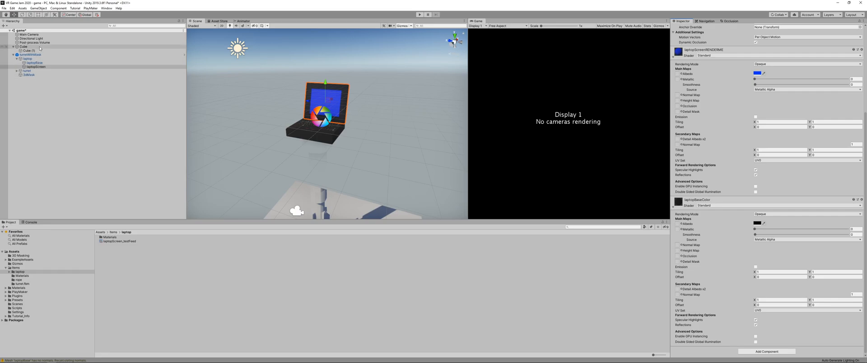
Locate Cube (1)'s laptopScreen_testFeed material in the project and examine its settings
{"action": "left_click", "coordinate": [95, 51]}
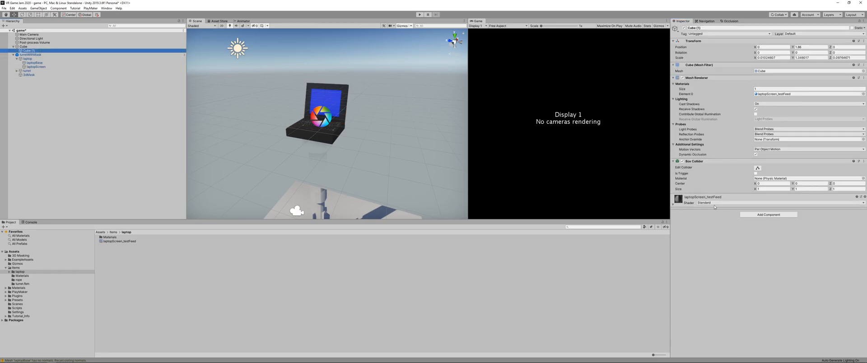
{"action": "left_click", "coordinate": [692, 198]}
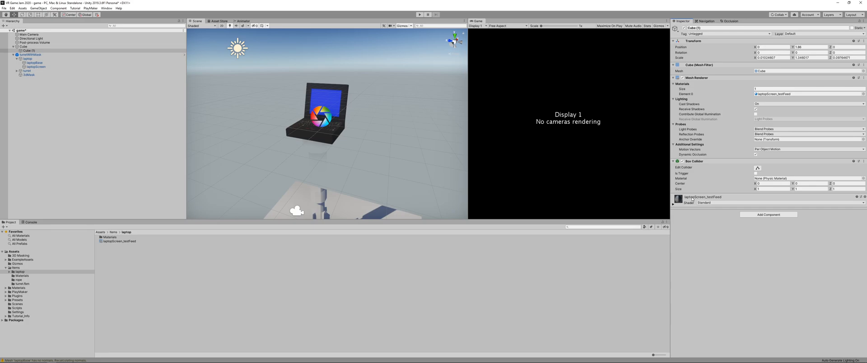
{"action": "left_click", "coordinate": [692, 199]}
{"action": "right_click", "coordinate": [694, 199]}
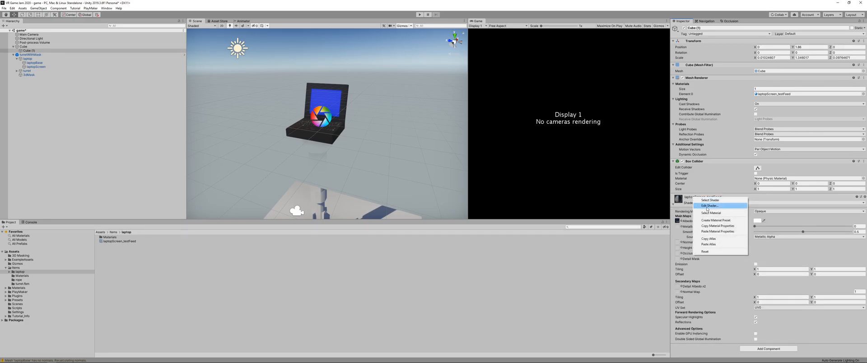
{"action": "left_click", "coordinate": [718, 214]}
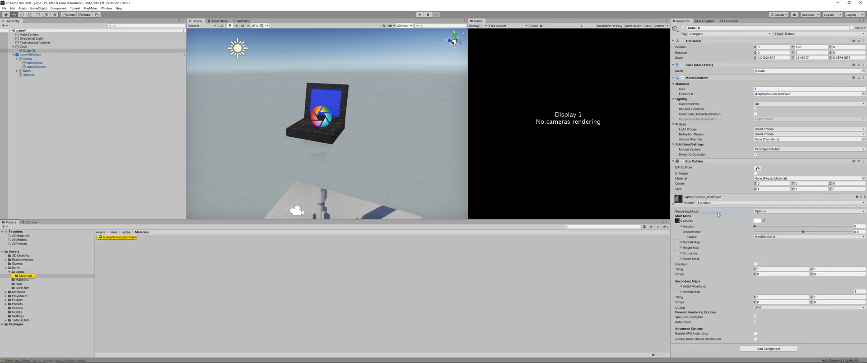
{"action": "left_click", "coordinate": [123, 237]}
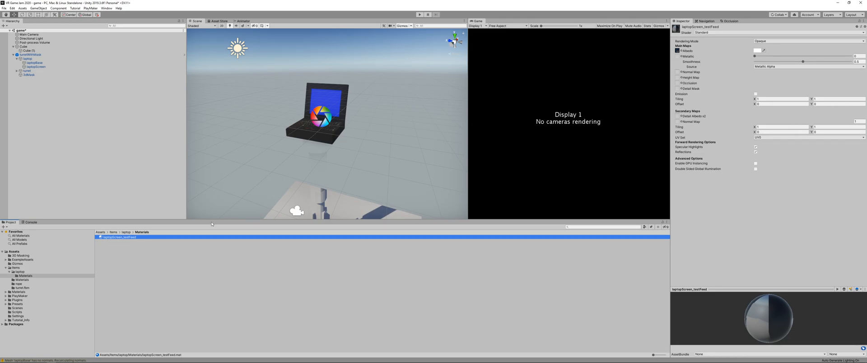
Assign the laptopScreen_testFeed render texture from the laptop folder as the albedo map of laptopScreenRENDERME
{"action": "left_click", "coordinate": [21, 272]}
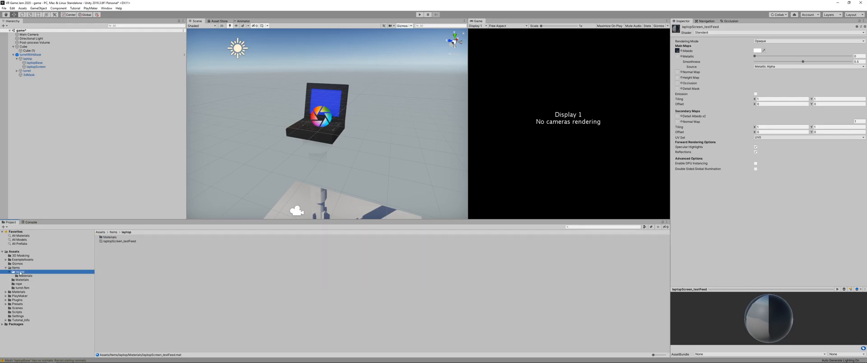
{"action": "left_click", "coordinate": [327, 91]}
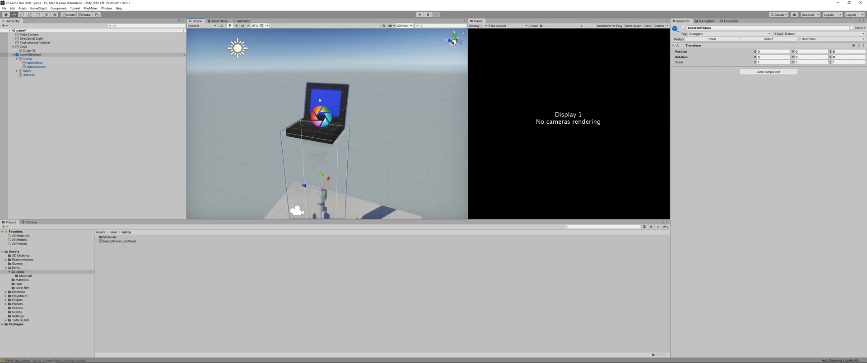
{"action": "left_click", "coordinate": [320, 99]}
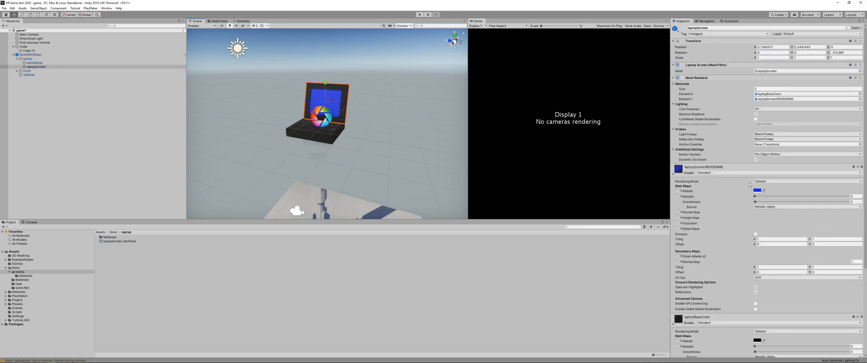
{"action": "left_click_drag", "start_coordinate": [126, 241], "coordinate": [677, 191]}
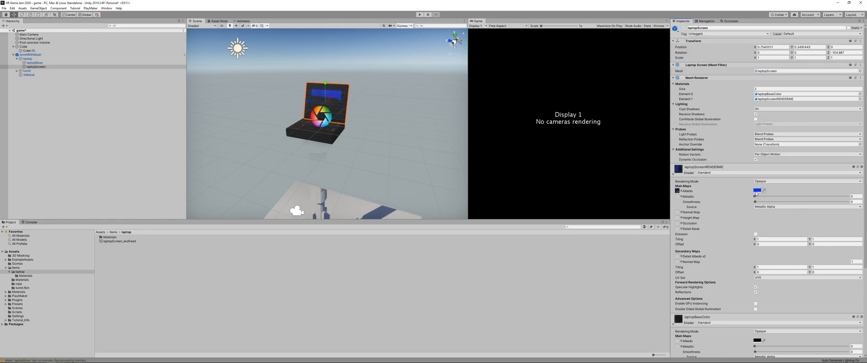
{"action": "scroll", "coordinate": [341, 91], "scroll_direction": "up", "scroll_amount": 10}
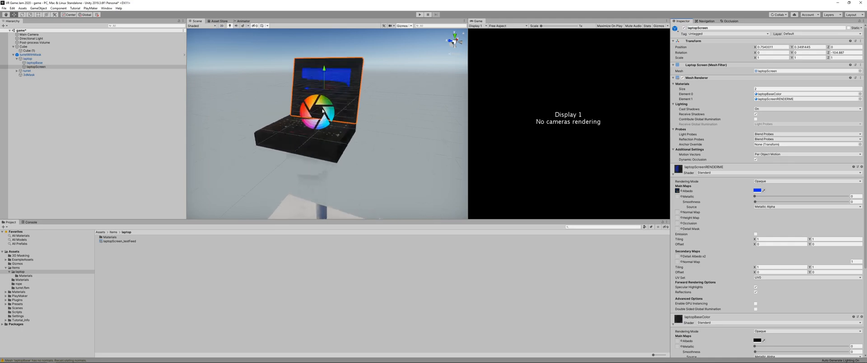
{"action": "scroll", "coordinate": [340, 91], "scroll_direction": "down", "scroll_amount": 5}
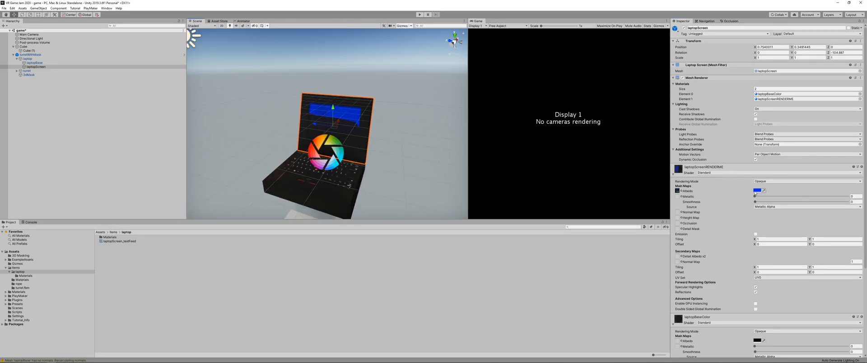
Change the albedo tint of laptopScreenRENDERME to a light green and check the laptop screen in the scene
{"action": "left_click", "coordinate": [757, 190]}
{"action": "left_click_drag", "start_coordinate": [551, 146], "coordinate": [508, 84]}
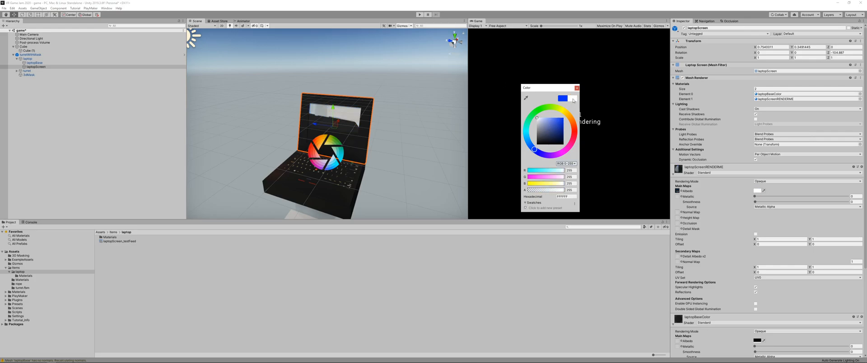
{"action": "left_click_drag", "start_coordinate": [550, 128], "coordinate": [535, 112]}
{"action": "left_click", "coordinate": [536, 113]}
{"action": "left_click_drag", "start_coordinate": [548, 119], "coordinate": [548, 119]}
{"action": "left_click", "coordinate": [577, 88]}
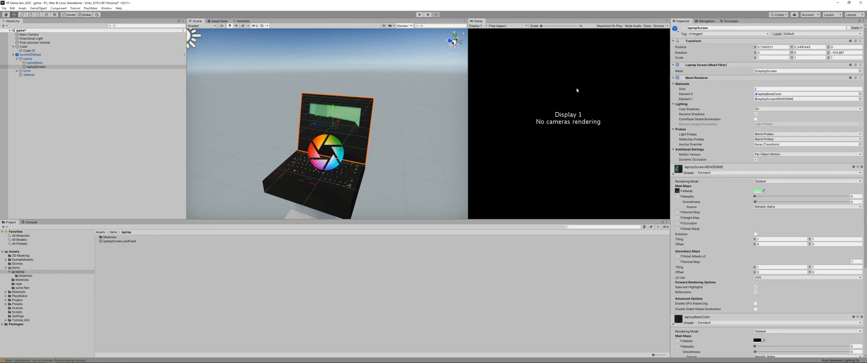
{"action": "scroll", "coordinate": [357, 120], "scroll_direction": "down", "scroll_amount": 5}
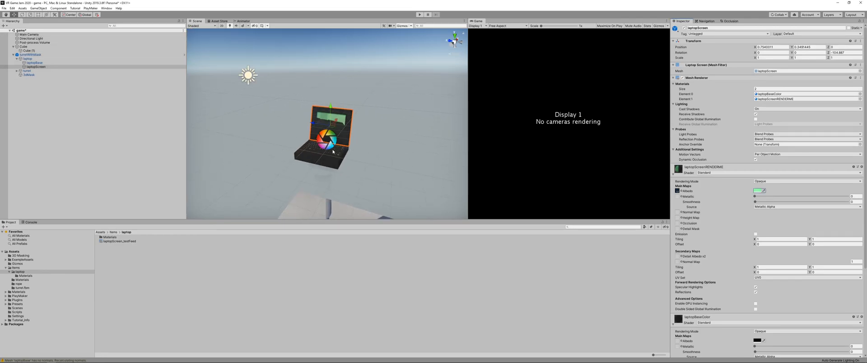
{"action": "scroll", "coordinate": [364, 151], "scroll_direction": "up", "scroll_amount": 5}
{"action": "scroll", "coordinate": [363, 150], "scroll_direction": "up", "scroll_amount": 2}
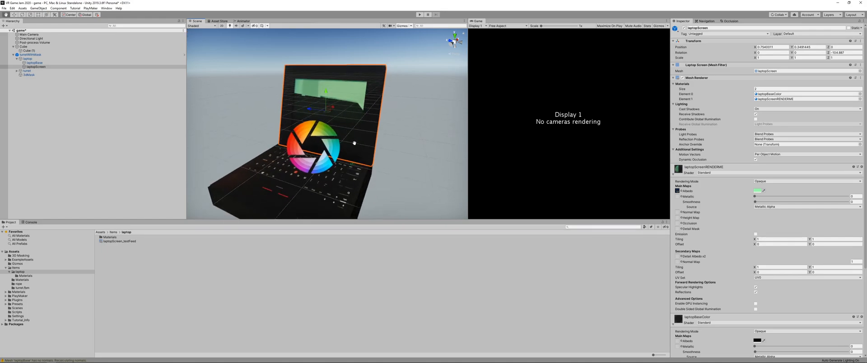
Move the Main Camera up and away from the turret to about X 3.54, Y -3.67, Z 7.81
{"action": "left_click", "coordinate": [31, 35]}
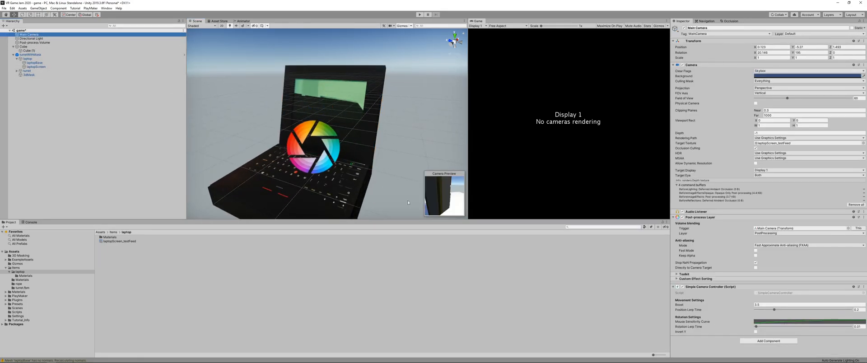
{"action": "scroll", "coordinate": [334, 186], "scroll_direction": "down", "scroll_amount": 6}
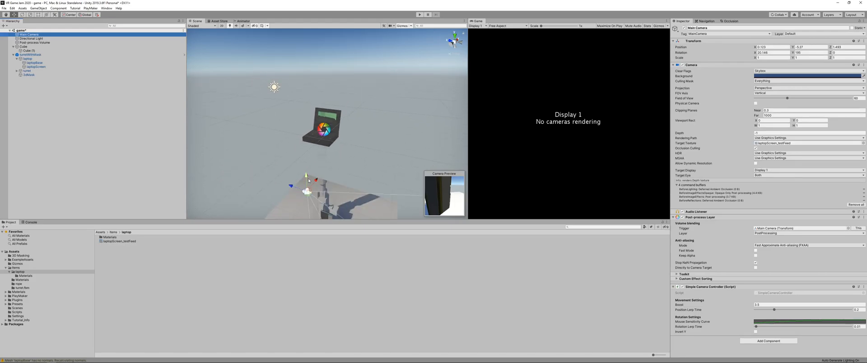
{"action": "left_click_drag", "start_coordinate": [309, 180], "coordinate": [281, 170]}
{"action": "left_click_drag", "start_coordinate": [279, 151], "coordinate": [286, 128]}
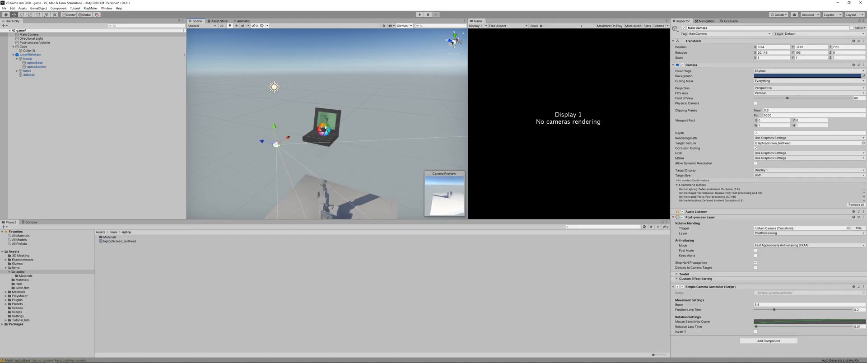
Examine the camera feed on the laptop screen up close and select laptopScreen to check its albedo map
{"action": "scroll", "coordinate": [344, 119], "scroll_direction": "up", "scroll_amount": 6}
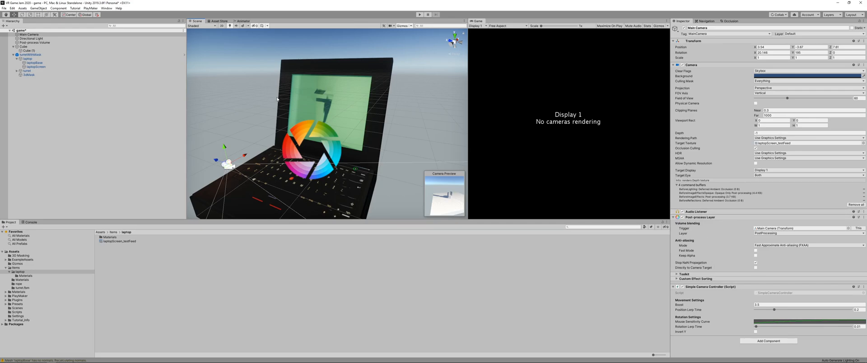
{"action": "left_click", "coordinate": [354, 84]}
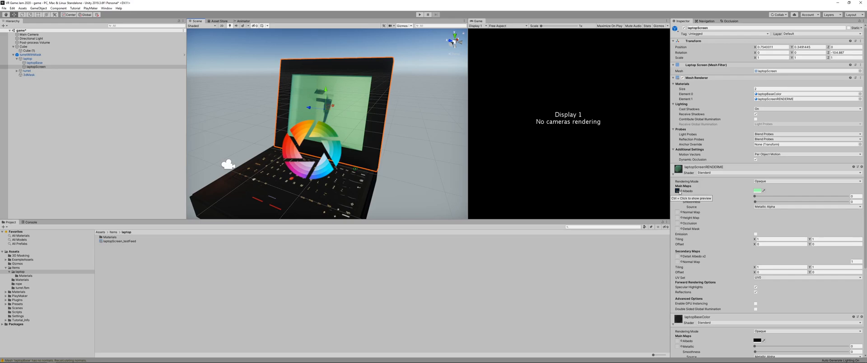
Inspect the laptopScreen_testFeed render texture, laptopScreen's material settings and the camera feed up close on the laptop screen
{"action": "double_click", "coordinate": [678, 191]}
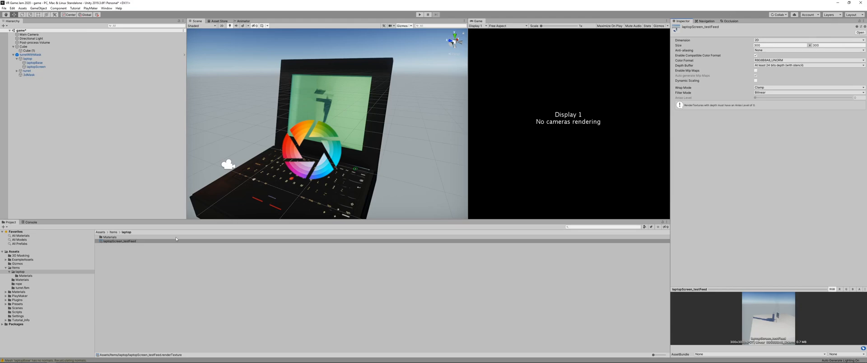
{"action": "left_click", "coordinate": [298, 94]}
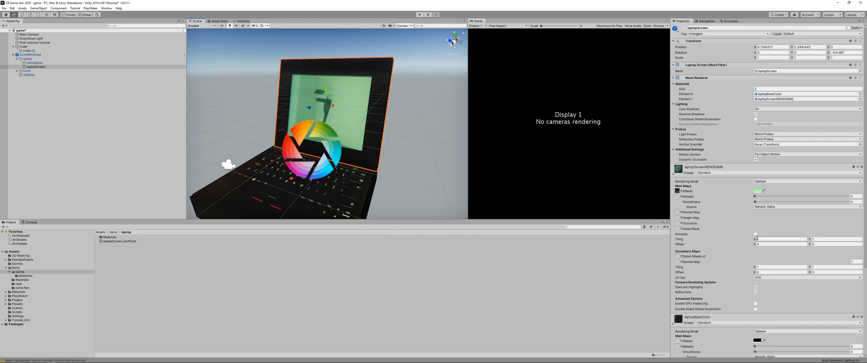
{"action": "scroll", "coordinate": [721, 232], "scroll_direction": "down", "scroll_amount": 5}
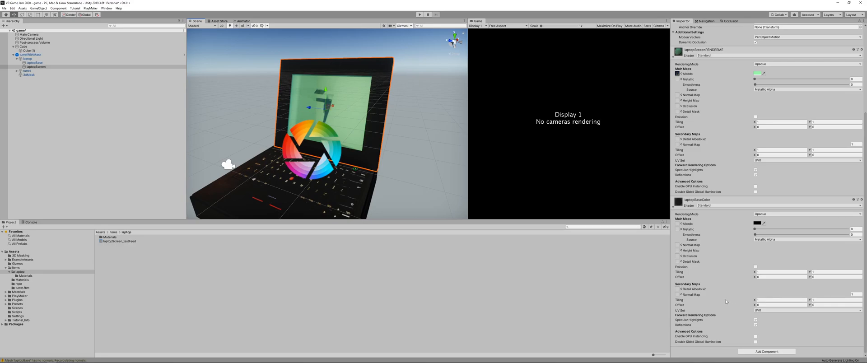
{"action": "scroll", "coordinate": [724, 291], "scroll_direction": "up", "scroll_amount": 5}
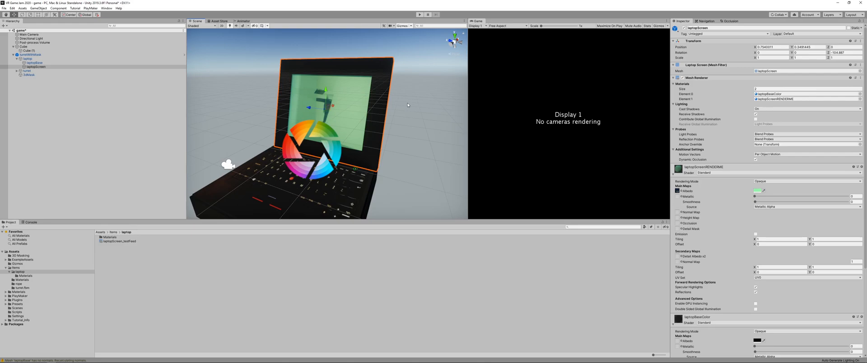
{"action": "key", "text": "f"}
{"action": "scroll", "coordinate": [340, 110], "scroll_direction": "up", "scroll_amount": 3}
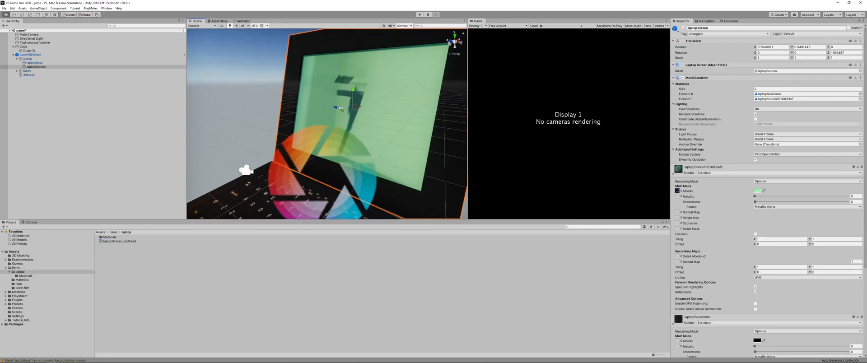
Switch to Cinema 4D, load the Startup layout containing the Live Viewer, and scrub the animation to frame 11 so the laptop opens
{"action": "key", "text": "alt+Tab"}
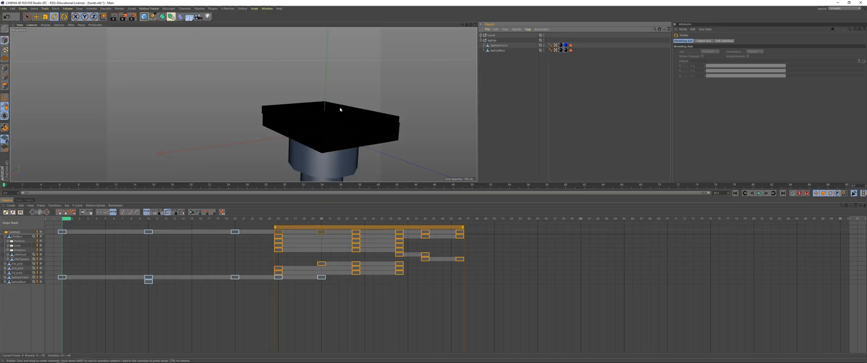
{"action": "left_click", "coordinate": [843, 8]}
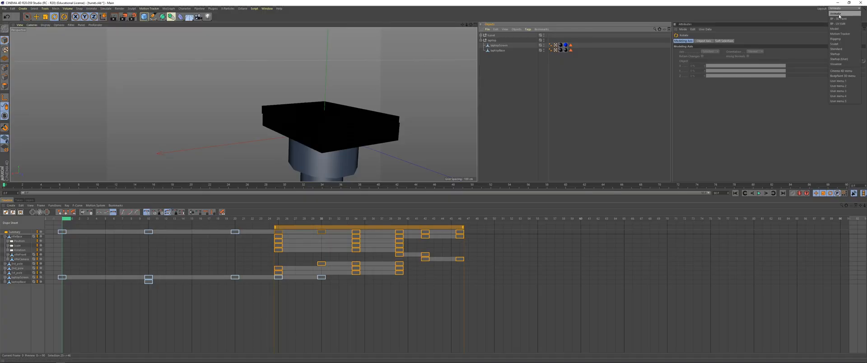
{"action": "left_click", "coordinate": [838, 58]}
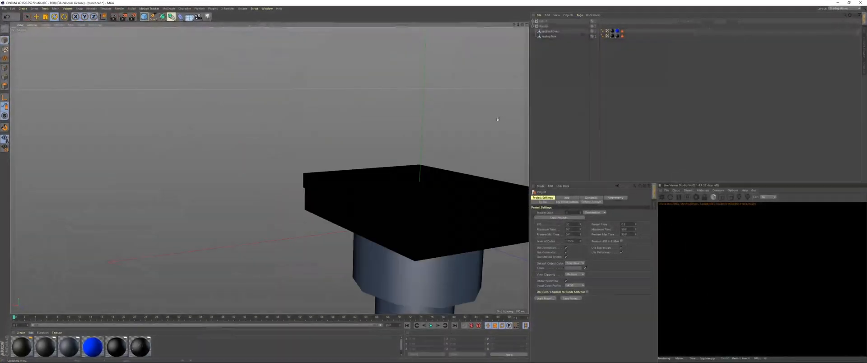
{"action": "left_click_drag", "start_coordinate": [551, 70], "coordinate": [549, 25]}
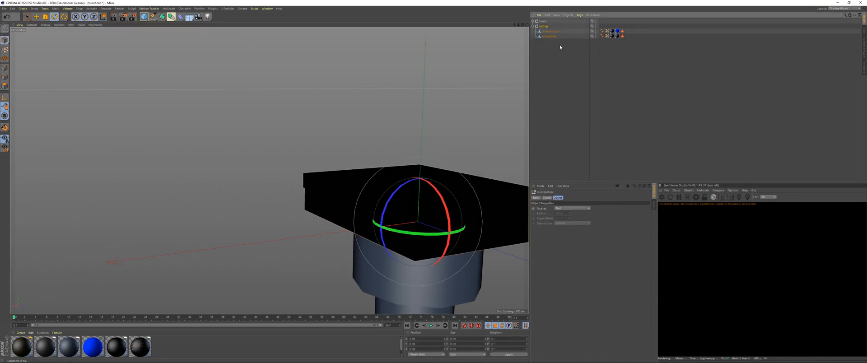
{"action": "left_click", "coordinate": [576, 90]}
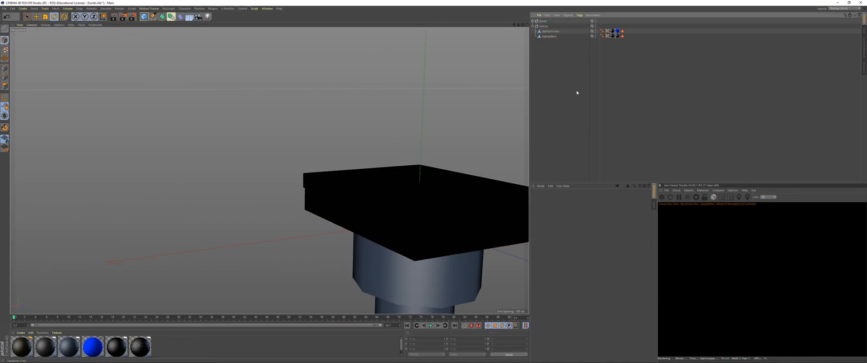
{"action": "left_click", "coordinate": [553, 36]}
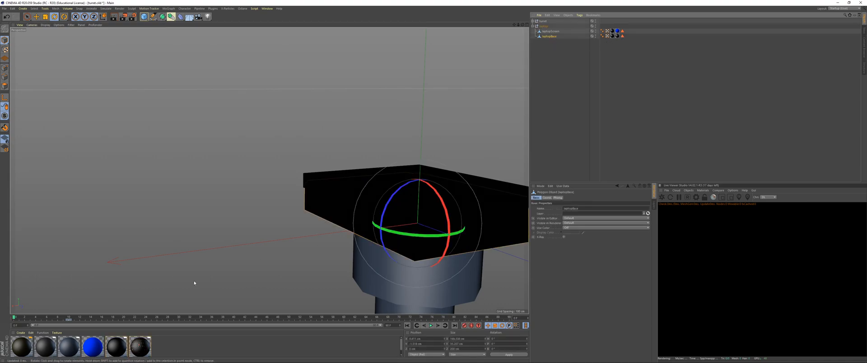
{"action": "left_click_drag", "start_coordinate": [68, 317], "coordinate": [77, 320]}
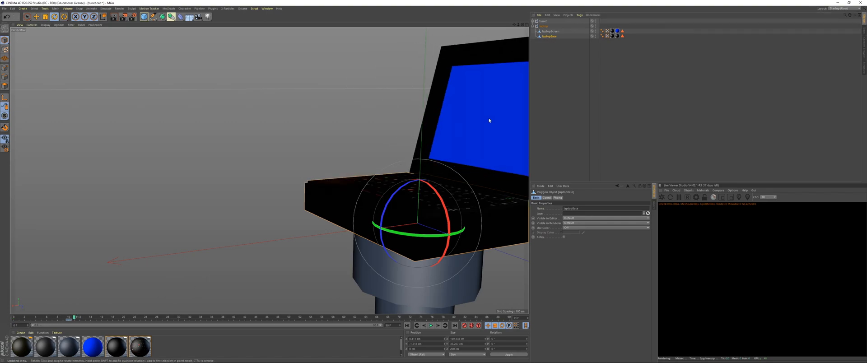
Select the laptopScreen object, activate polygon mode for its blue screen face, and load the BP UV Edit layout
{"action": "left_click", "coordinate": [490, 119]}
{"action": "left_click", "coordinate": [844, 8]}
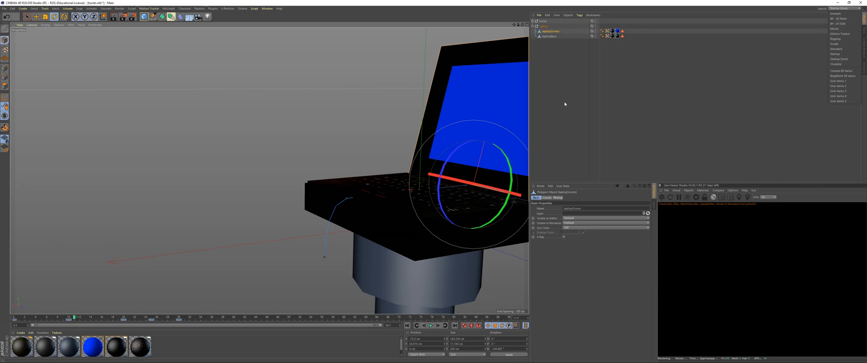
{"action": "left_click", "coordinate": [5, 86]}
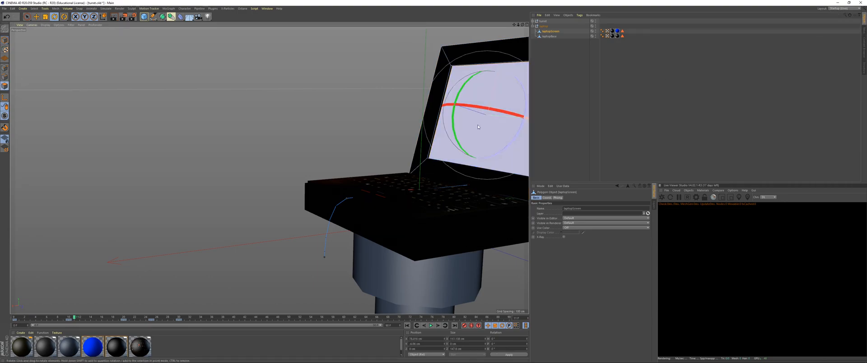
{"action": "left_click", "coordinate": [844, 8]}
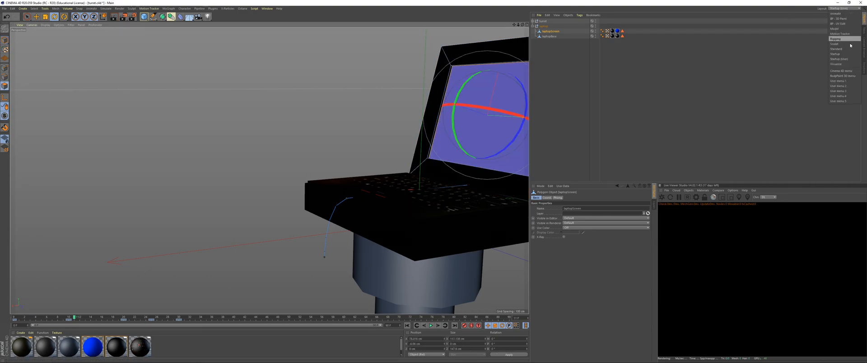
{"action": "left_click", "coordinate": [839, 24]}
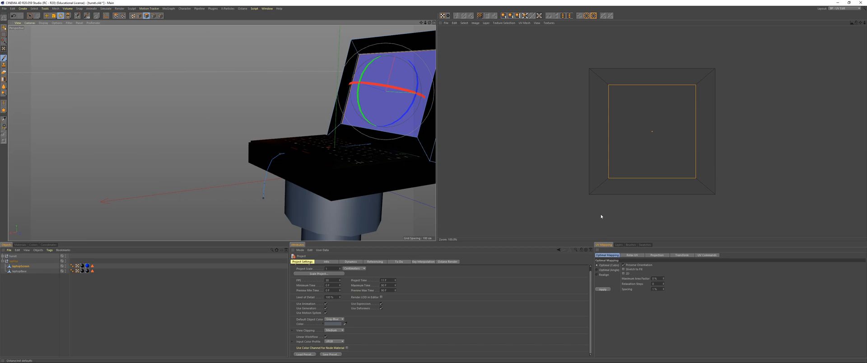
Check the feed's orientation in Unity, return to Cinema 4D and rotate the screen face's UV polygon by 90 degrees
{"action": "key", "text": "alt+Tab"}
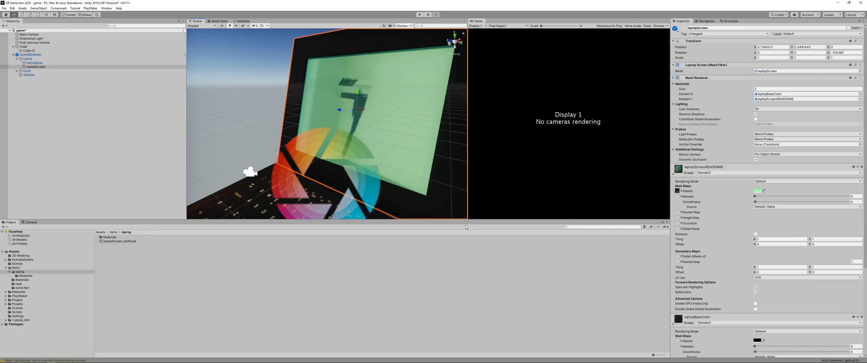
{"action": "key", "text": "alt"}
{"action": "key", "text": "alt+Tab"}
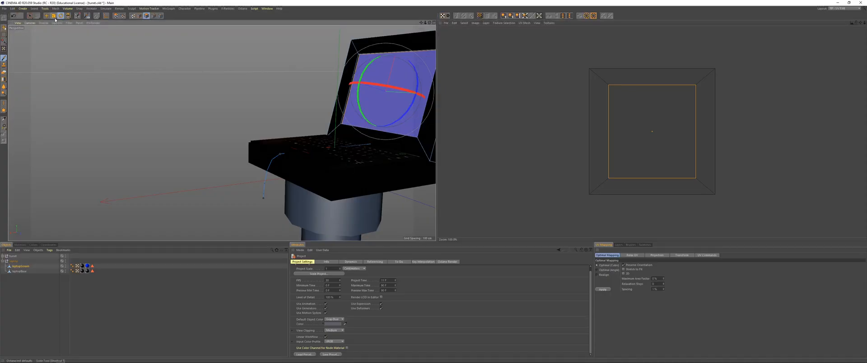
{"action": "left_click", "coordinate": [115, 16]}
{"action": "left_click", "coordinate": [115, 16]}
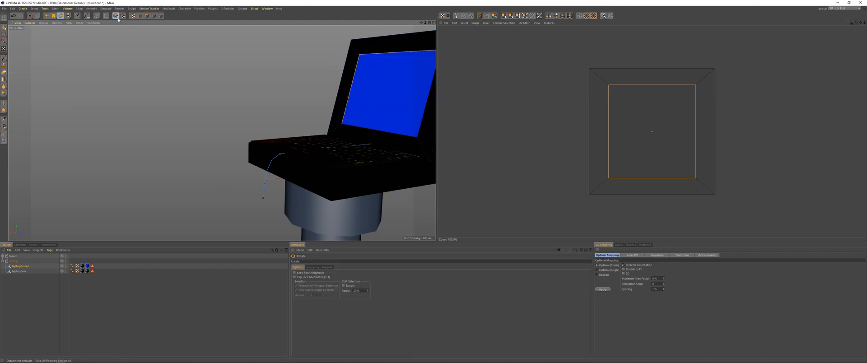
{"action": "left_click_drag", "start_coordinate": [618, 105], "coordinate": [608, 84]}
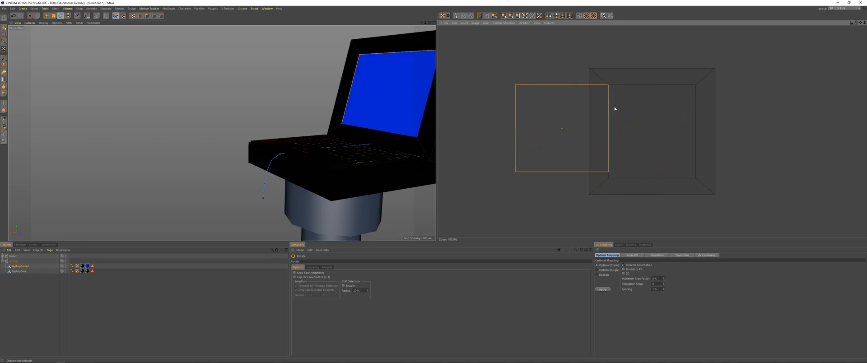
Move the rotated UV polygon back to the centre of the UV layout, scale it down slightly and save the project
{"action": "key", "text": "e"}
{"action": "left_click_drag", "start_coordinate": [595, 175], "coordinate": [685, 177]}
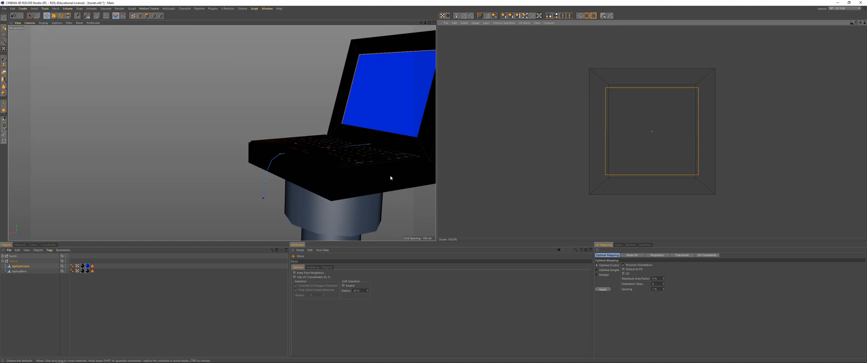
{"action": "left_click", "coordinate": [53, 15]}
{"action": "left_click_drag", "start_coordinate": [523, 118], "coordinate": [512, 118]}
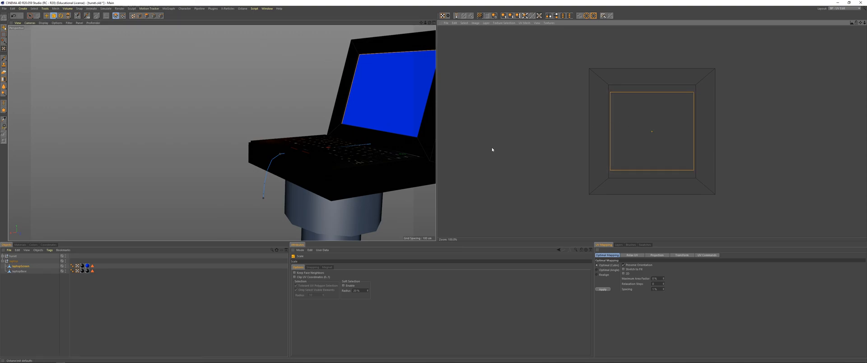
{"action": "left_click", "coordinate": [152, 313]}
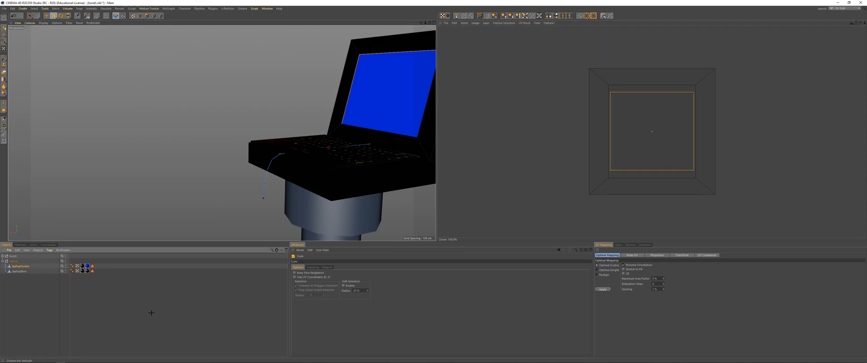
{"action": "key", "text": "ctrl+s"}
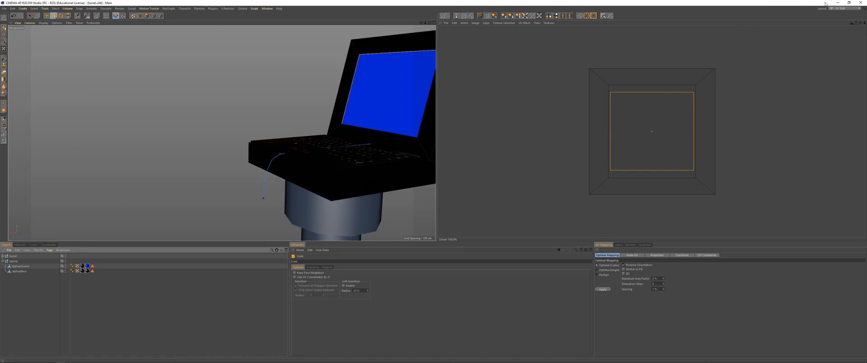
Restore the Startup layout with the Live Viewer and rewind the animation to frame 0, collapsing the laptop hierarchy
{"action": "left_click", "coordinate": [844, 9]}
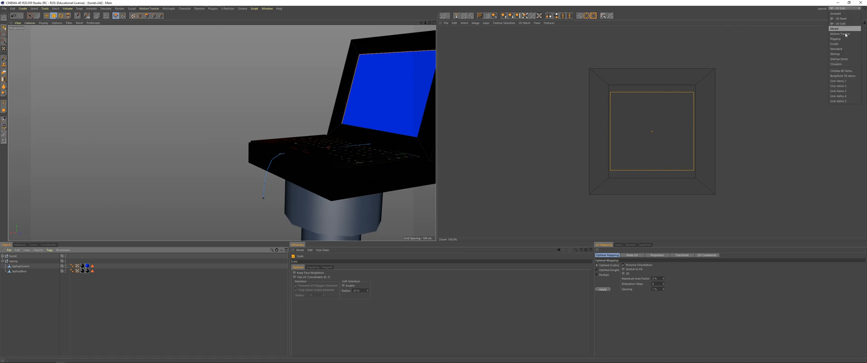
{"action": "left_click", "coordinate": [844, 59]}
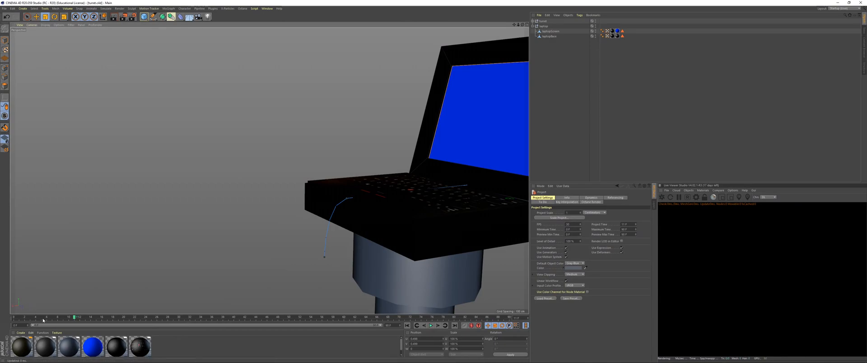
{"action": "left_click_drag", "start_coordinate": [74, 318], "coordinate": [6, 310]}
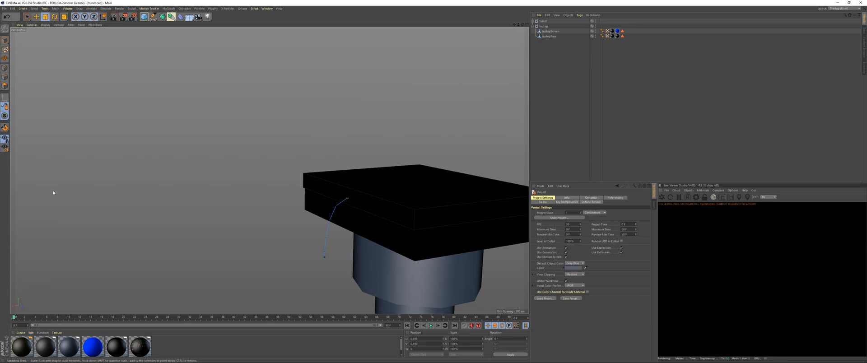
{"action": "left_click", "coordinate": [534, 26]}
{"action": "scroll", "coordinate": [332, 141], "scroll_direction": "down", "scroll_amount": 3}
{"action": "scroll", "coordinate": [335, 145], "scroll_direction": "down", "scroll_amount": 2}
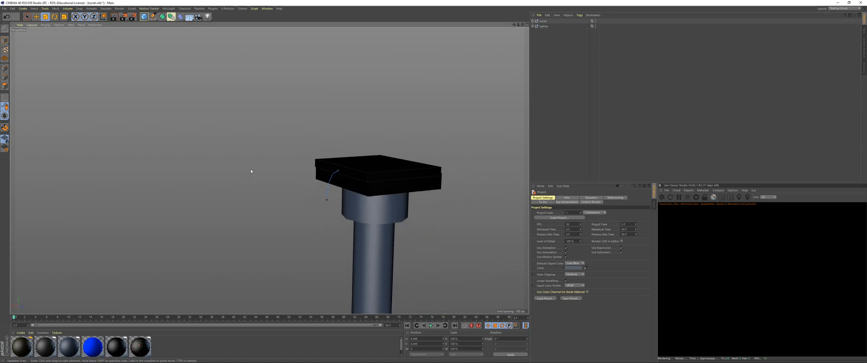
Begin an FBX export into the Models folder and rename the existing turret.fbx there as turret_01.fbx
{"action": "left_click", "coordinate": [5, 9]}
{"action": "mouse_move", "coordinate": [33, 102]}
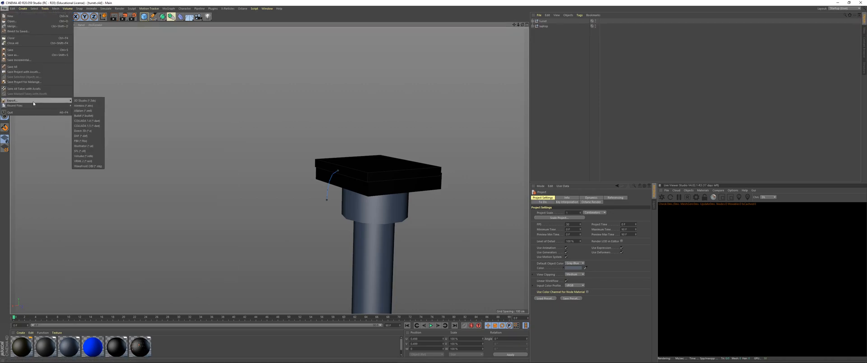
{"action": "left_click", "coordinate": [81, 141]}
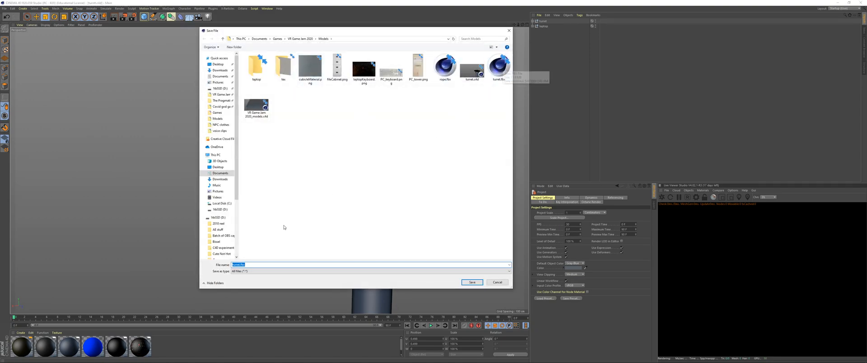
{"action": "right_click", "coordinate": [501, 81]}
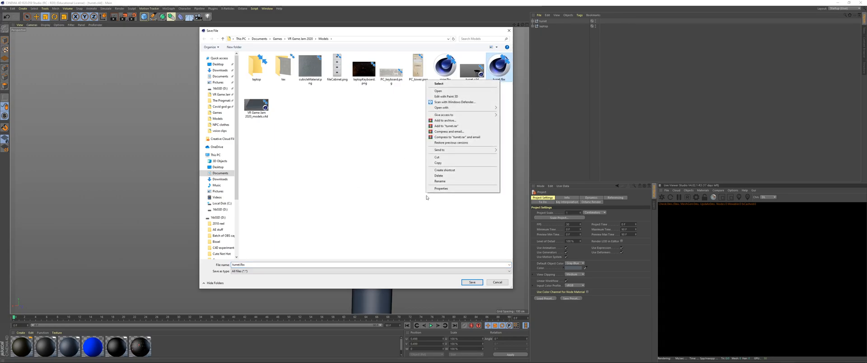
{"action": "left_click", "coordinate": [447, 182]}
{"action": "key", "text": "Right"}
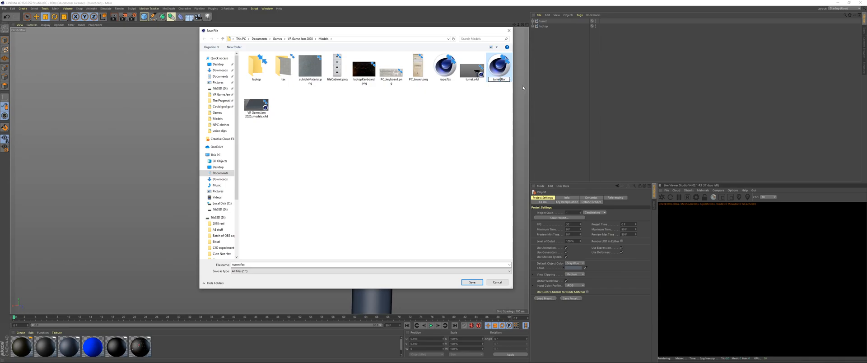
{"action": "type", "text": "_01"}
{"action": "key", "text": "Return"}
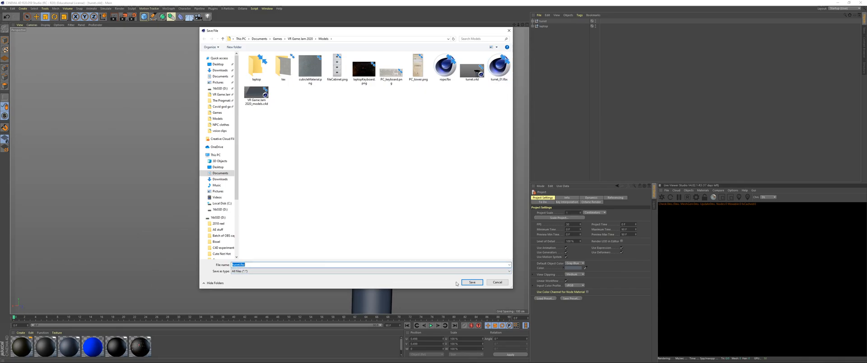
Export the model as turret.fbx with the current FBX settings and switch back to Unity
{"action": "left_click", "coordinate": [472, 282]}
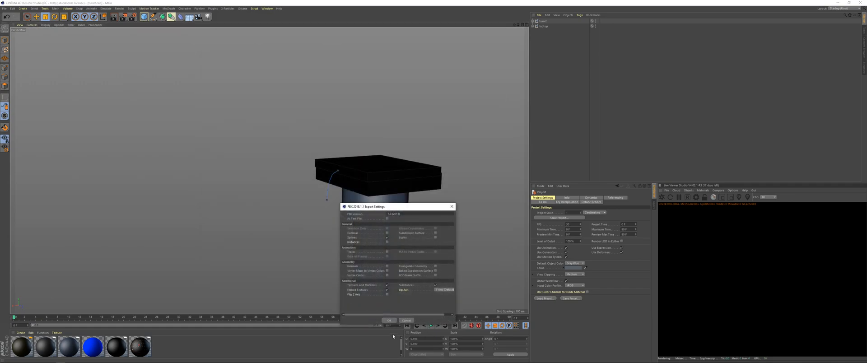
{"action": "left_click", "coordinate": [389, 320]}
{"action": "key", "text": "alt+Tab"}
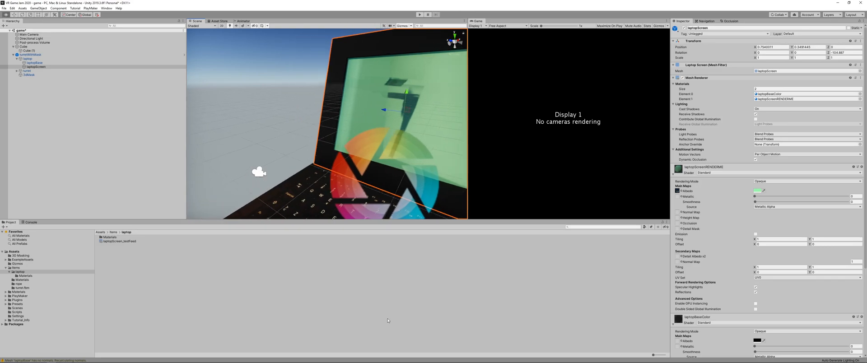
Create a folder named turret inside the Items folder of the project assets
{"action": "key", "text": "d"}
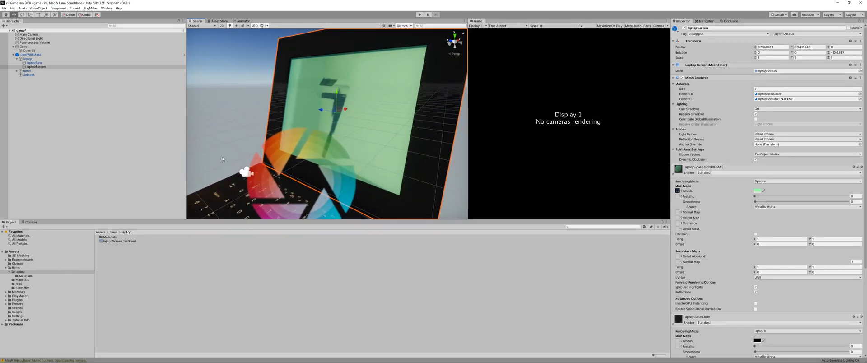
{"action": "left_click", "coordinate": [14, 252]}
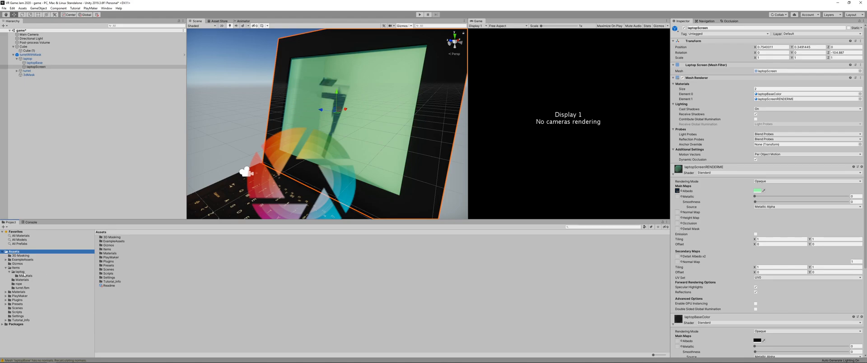
{"action": "left_click", "coordinate": [15, 268]}
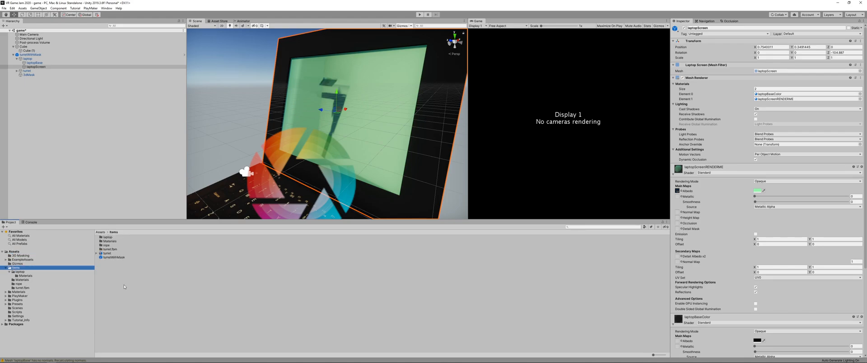
{"action": "right_click", "coordinate": [158, 282]}
{"action": "mouse_move", "coordinate": [199, 155]}
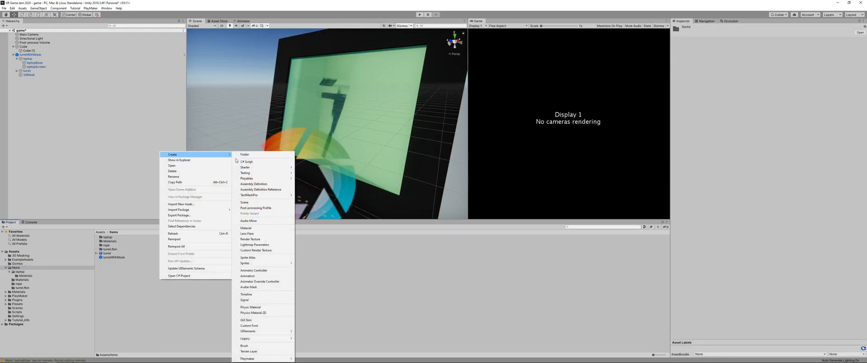
{"action": "left_click", "coordinate": [245, 155]}
{"action": "type", "text": "S"}
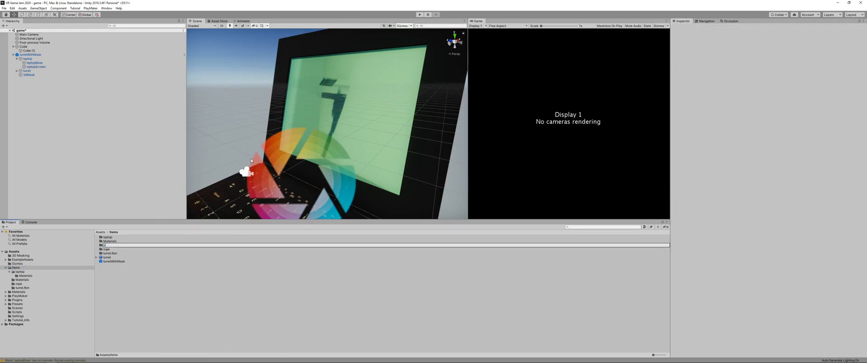
{"action": "type", "text": "urret"}
{"action": "key", "text": "Return"}
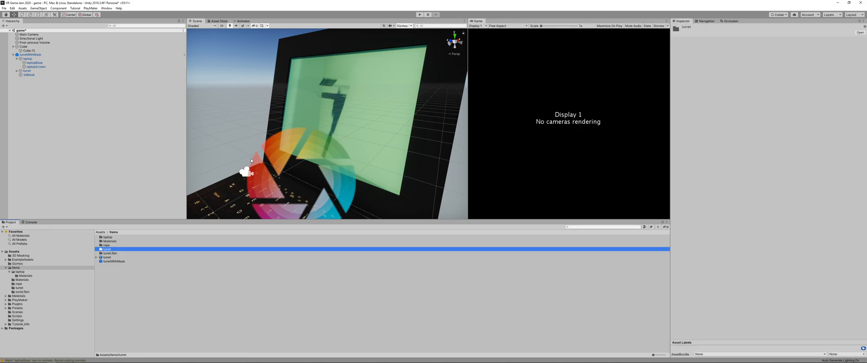
Move the turret.fbm folder, the turret model and the turretWithMask prefab into the new turret folder
{"action": "left_click", "coordinate": [109, 274]}
{"action": "left_click", "coordinate": [108, 253]}
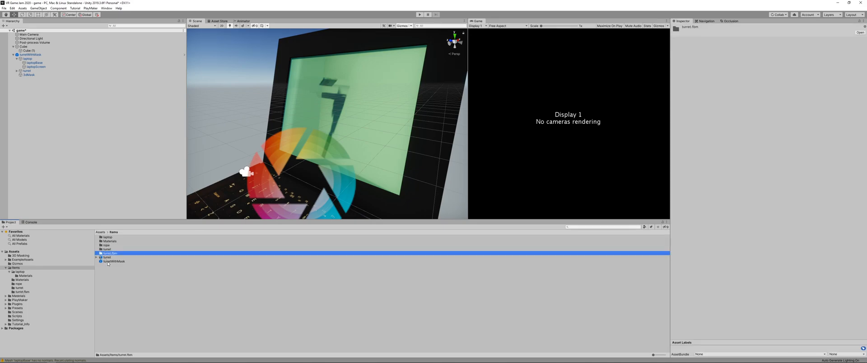
{"action": "left_click", "coordinate": [108, 262], "text": "ctrl"}
{"action": "left_click", "coordinate": [107, 259], "text": "shift"}
{"action": "left_click", "coordinate": [109, 253]}
{"action": "left_click", "coordinate": [108, 261], "text": "shift"}
{"action": "left_click_drag", "start_coordinate": [109, 260], "coordinate": [105, 251]}
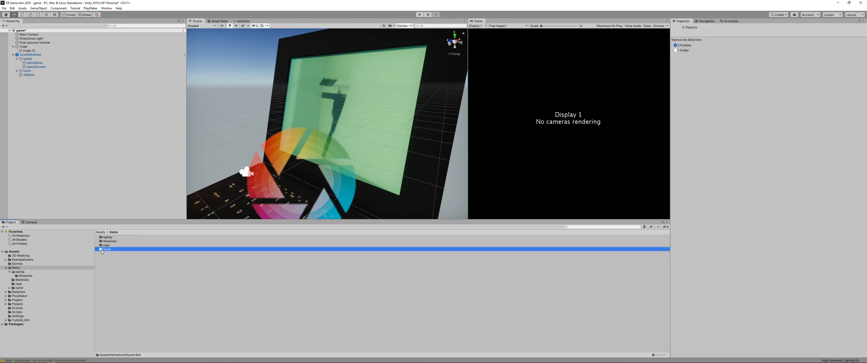
Open the turret folder and rename the old turret model in it as turret2
{"action": "double_click", "coordinate": [106, 250]}
{"action": "key", "text": "alt+Tab"}
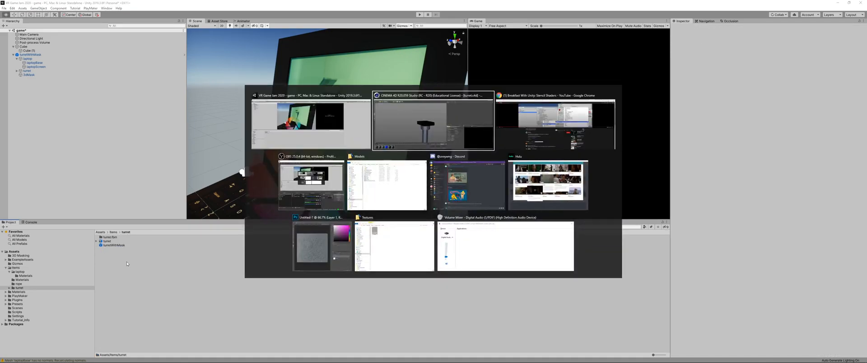
{"action": "key", "text": "Tab"}
{"action": "key", "text": "Tab"}
{"action": "key", "text": "Tab"}
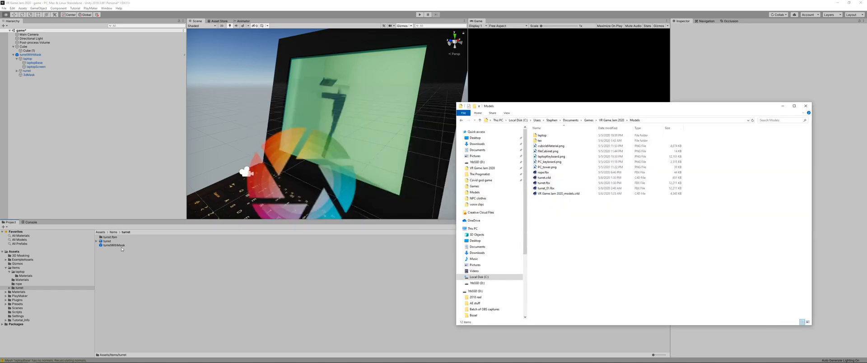
{"action": "left_click", "coordinate": [107, 242]}
{"action": "left_click", "coordinate": [108, 242]}
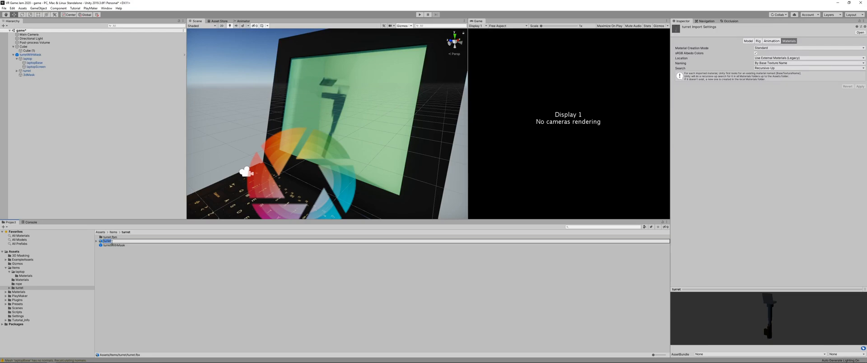
{"action": "left_click", "coordinate": [118, 240]}
{"action": "type", "text": "2"}
{"action": "key", "text": "Return"}
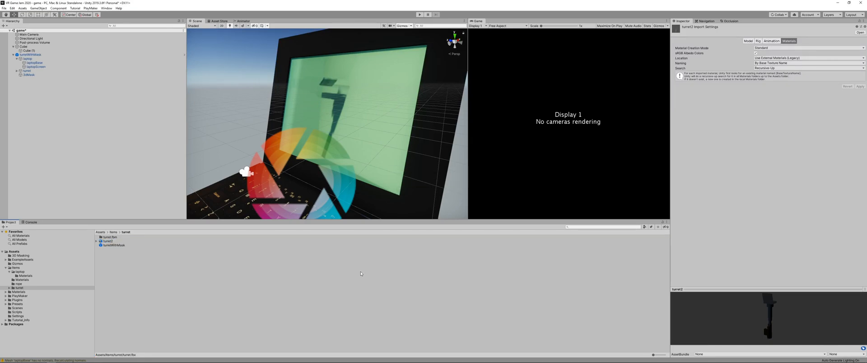
Import the newly exported turret.fbx from the Models folder in File Explorer into Unity's turret asset folder and select it
{"action": "key", "text": "alt+Tab"}
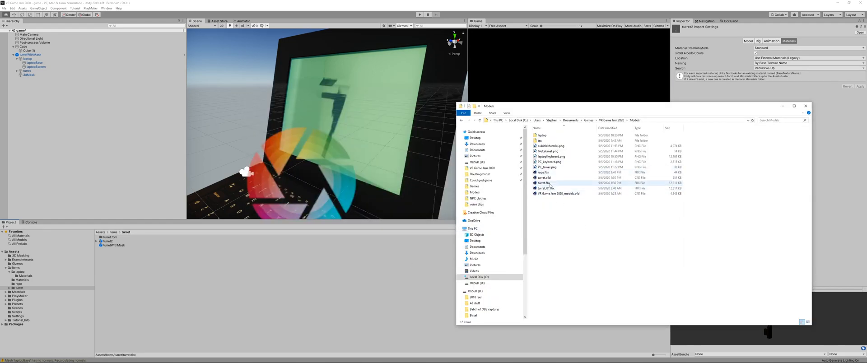
{"action": "left_click_drag", "start_coordinate": [550, 185], "coordinate": [183, 278]}
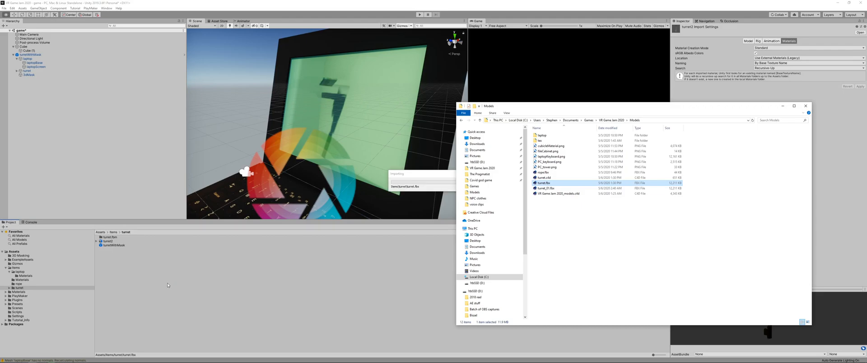
{"action": "left_click", "coordinate": [134, 285]}
{"action": "left_click", "coordinate": [100, 244]}
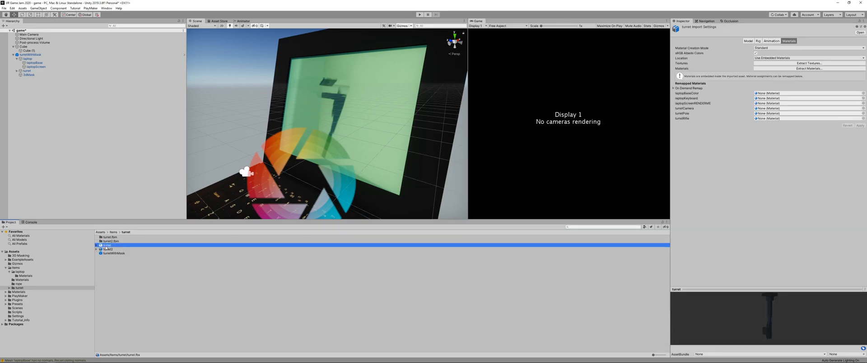
Examine the materials assigned to laptopScreen and to the turret's 2nd_pole in the existing turretWithMask object
{"action": "left_click", "coordinate": [74, 138]}
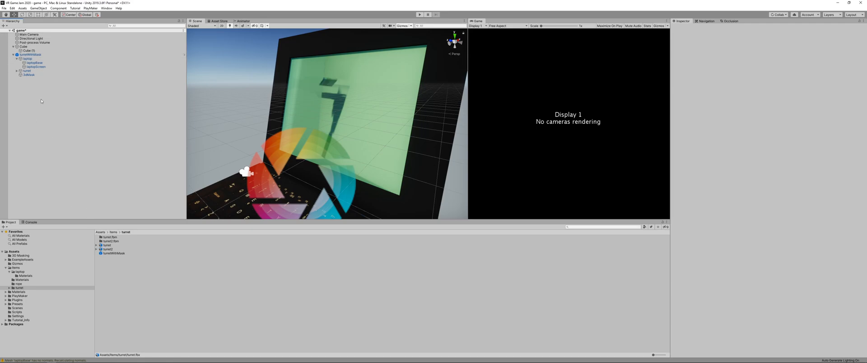
{"action": "left_click", "coordinate": [25, 67]}
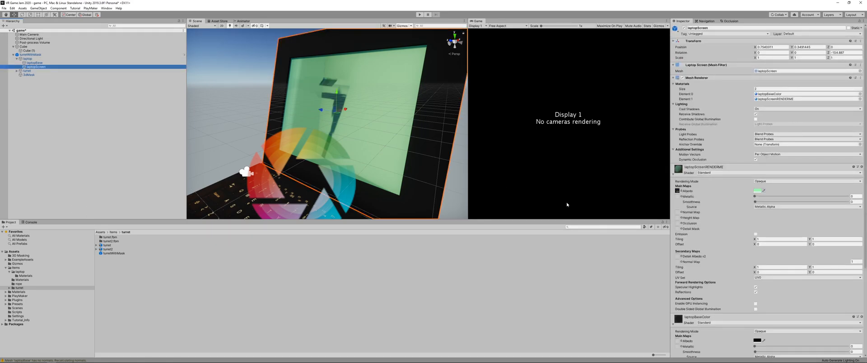
{"action": "scroll", "coordinate": [714, 235], "scroll_direction": "down", "scroll_amount": 5}
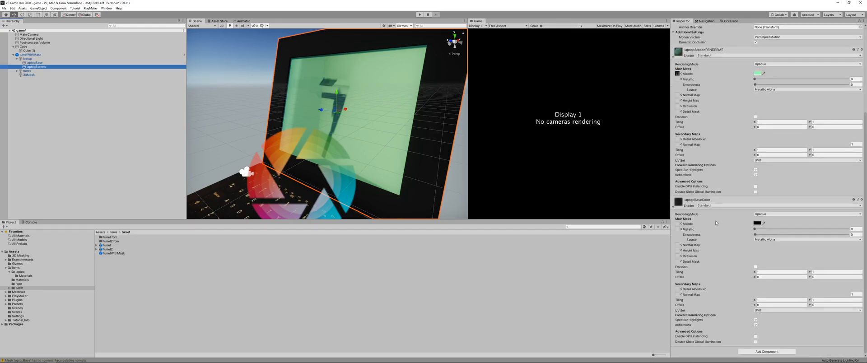
{"action": "scroll", "coordinate": [715, 221], "scroll_direction": "up", "scroll_amount": 5}
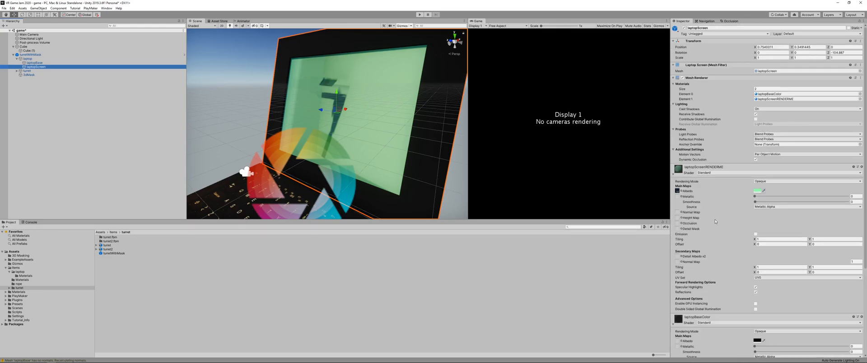
{"action": "left_click", "coordinate": [17, 71]}
{"action": "left_click", "coordinate": [28, 78]}
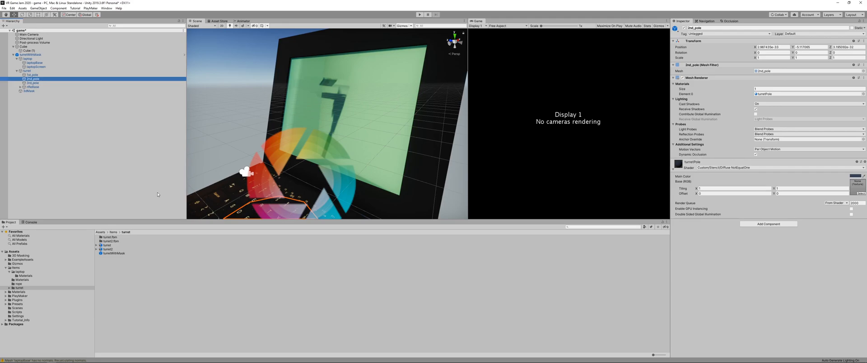
Set the new turret model's material location to Use External Materials (Legacy), apply it, and check its sub-assets and turret.fbm folder
{"action": "left_click", "coordinate": [109, 245]}
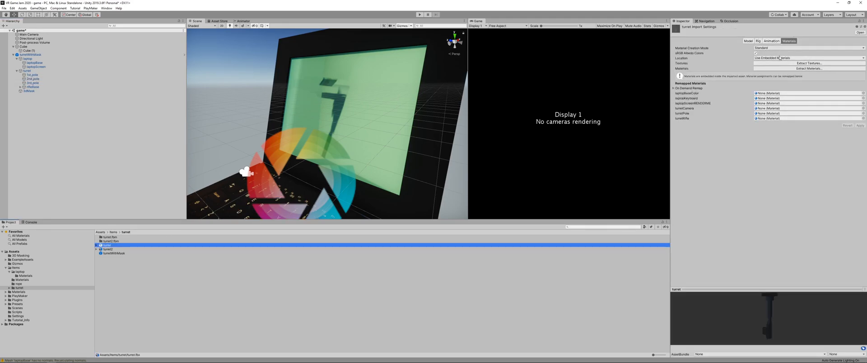
{"action": "left_click", "coordinate": [781, 58]}
{"action": "left_click", "coordinate": [774, 70]}
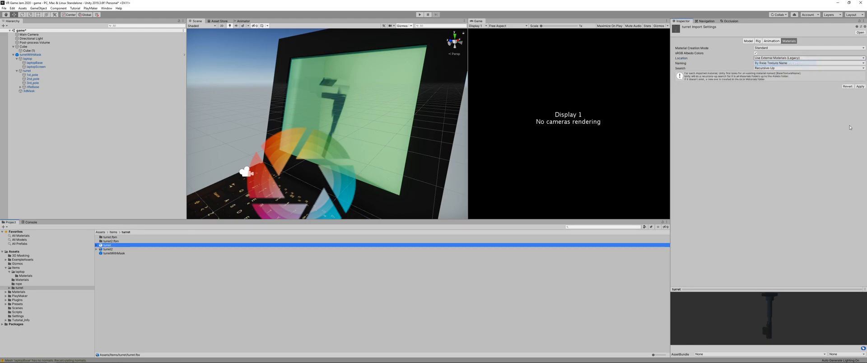
{"action": "left_click", "coordinate": [860, 87]}
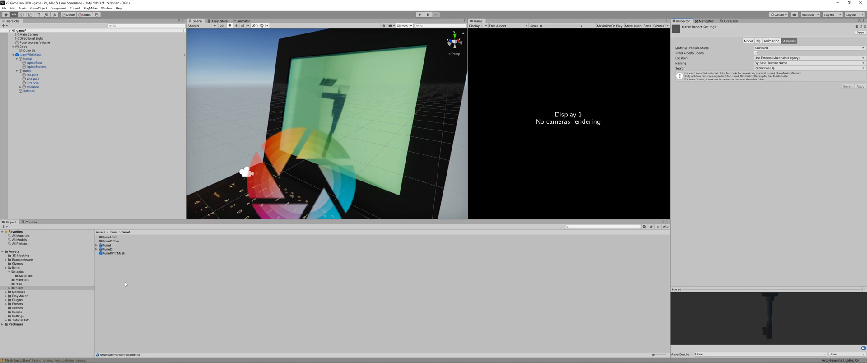
{"action": "left_click", "coordinate": [106, 246]}
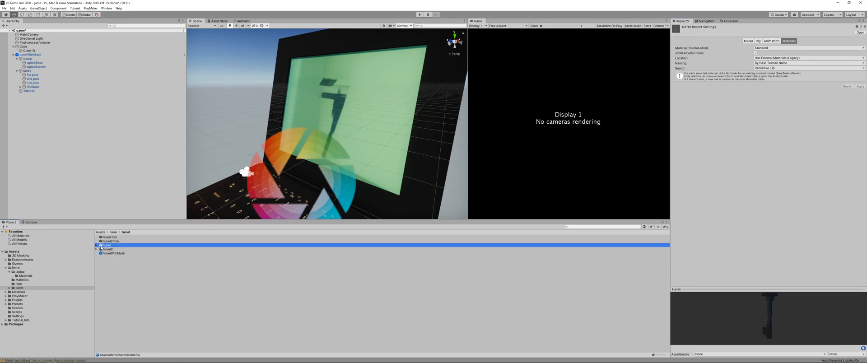
{"action": "left_click", "coordinate": [97, 246]}
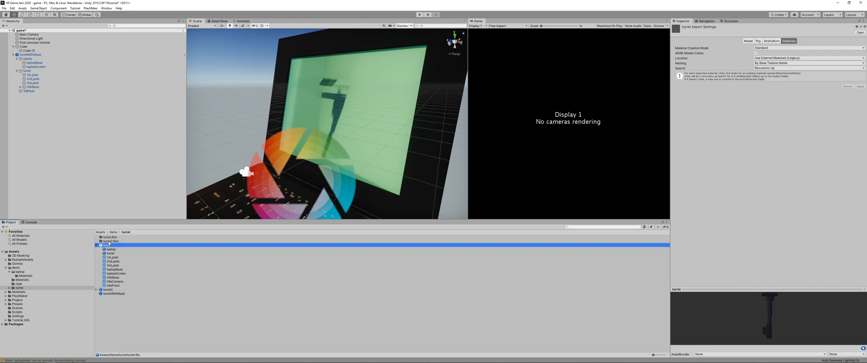
{"action": "double_click", "coordinate": [108, 237]}
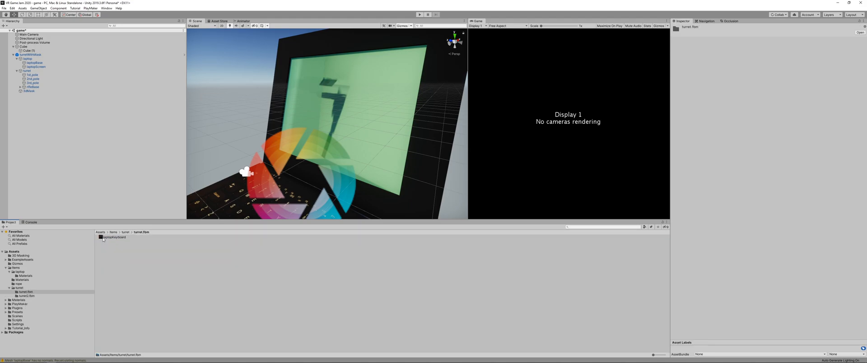
{"action": "key", "text": "BackSpace"}
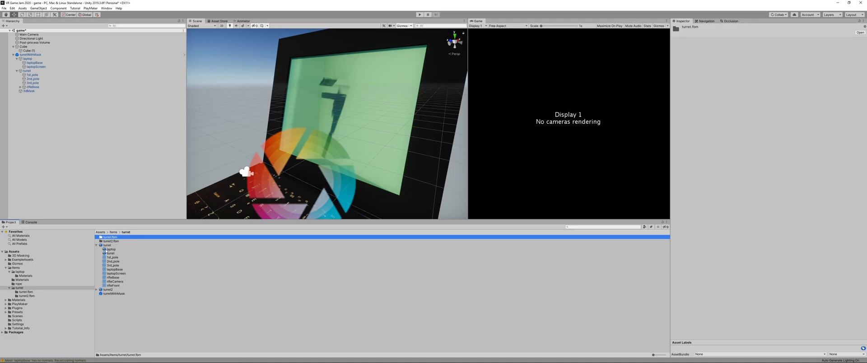
Deactivate the turretWithMask object in the scene and collapse its hierarchy
{"action": "left_click", "coordinate": [30, 54]}
{"action": "left_click", "coordinate": [684, 28]}
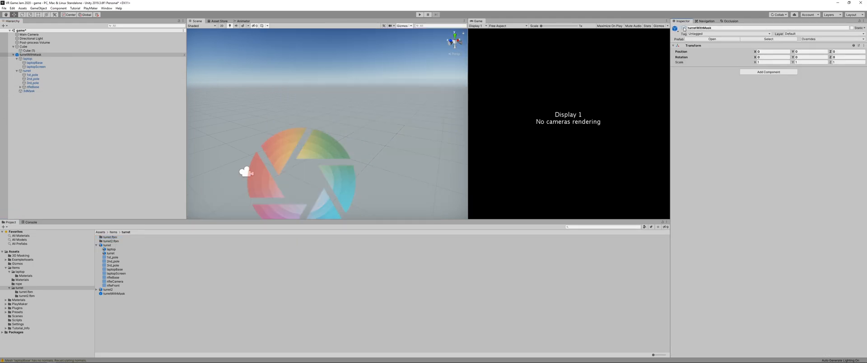
{"action": "left_click", "coordinate": [13, 54]}
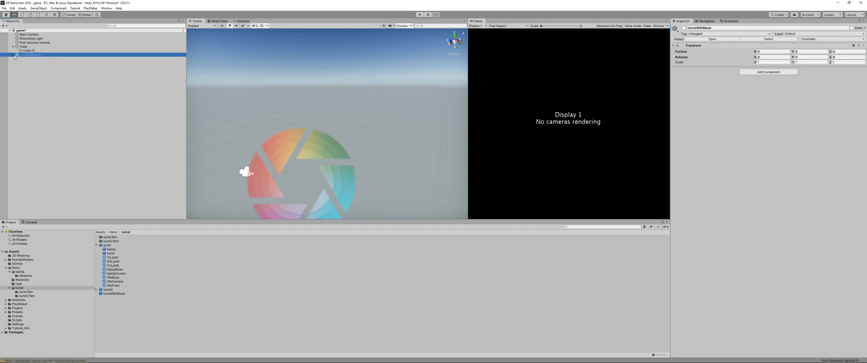
Add the new turret model to the scene, frame it and expand its hierarchy, then recheck the turret.fbm folder
{"action": "left_click", "coordinate": [108, 245]}
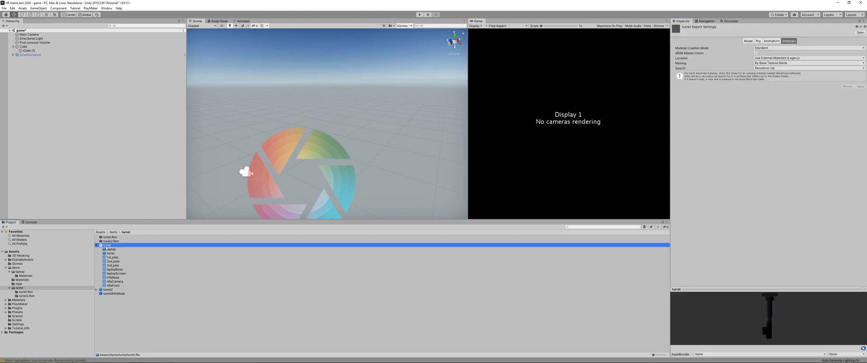
{"action": "left_click_drag", "start_coordinate": [103, 247], "coordinate": [59, 141]}
{"action": "key", "text": "f"}
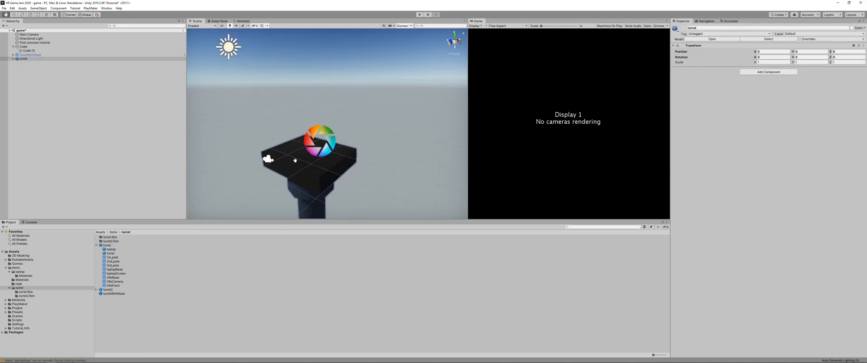
{"action": "scroll", "coordinate": [238, 150], "scroll_direction": "up", "scroll_amount": 3}
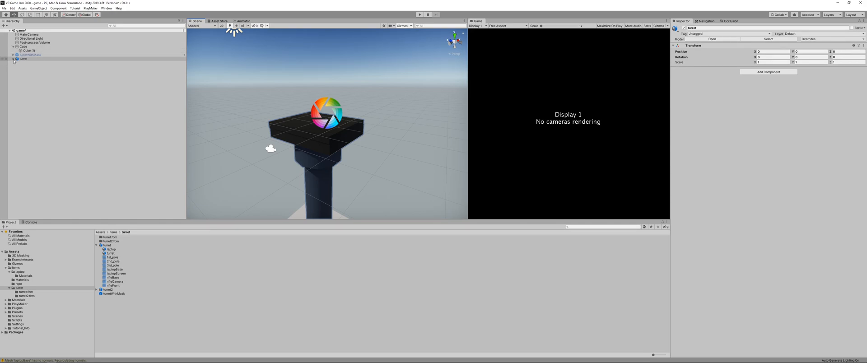
{"action": "left_click", "coordinate": [14, 60]}
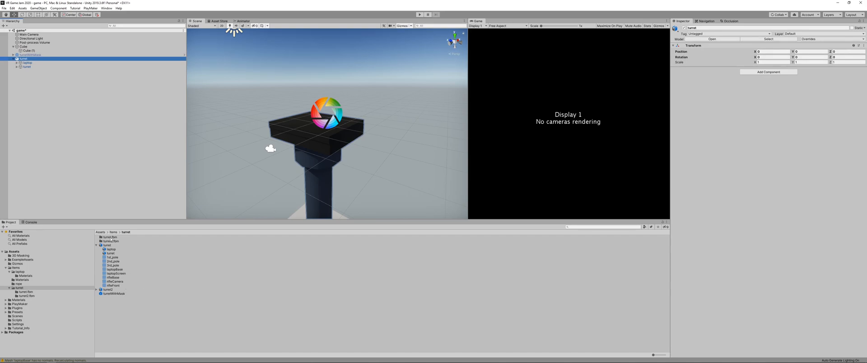
{"action": "double_click", "coordinate": [111, 237]}
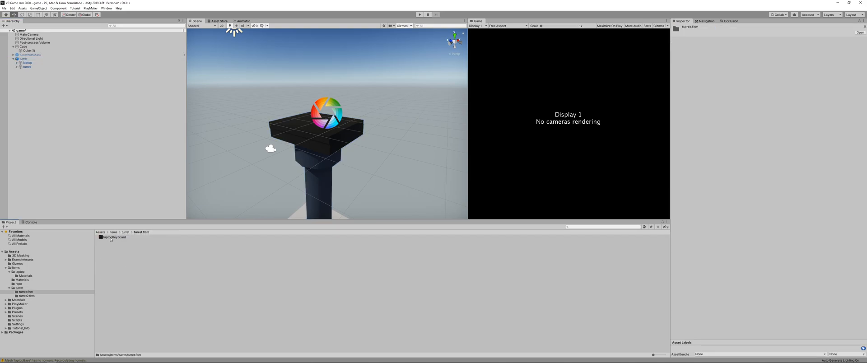
{"action": "left_click", "coordinate": [125, 232]}
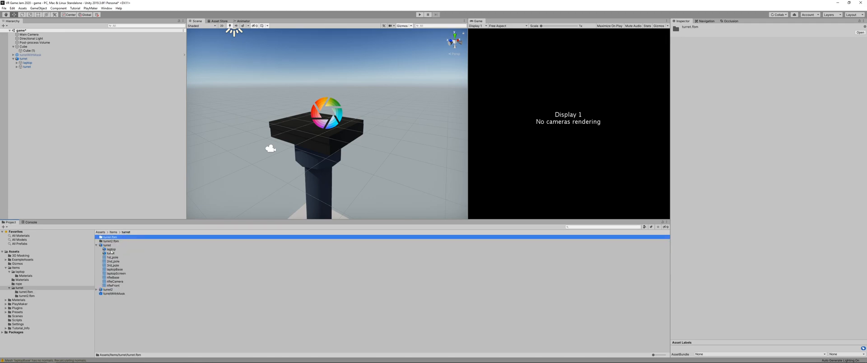
Select the turret model's laptop sub-asset, switch to Cinema 4D to cancel the open FBX import settings, and return to Unity
{"action": "left_click", "coordinate": [110, 250]}
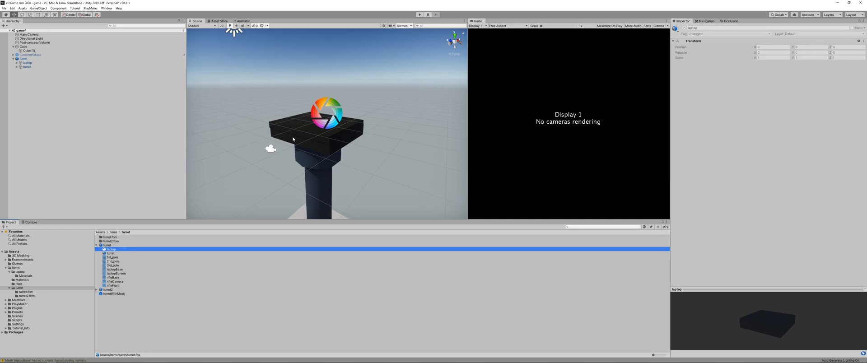
{"action": "key", "text": "alt+Tab"}
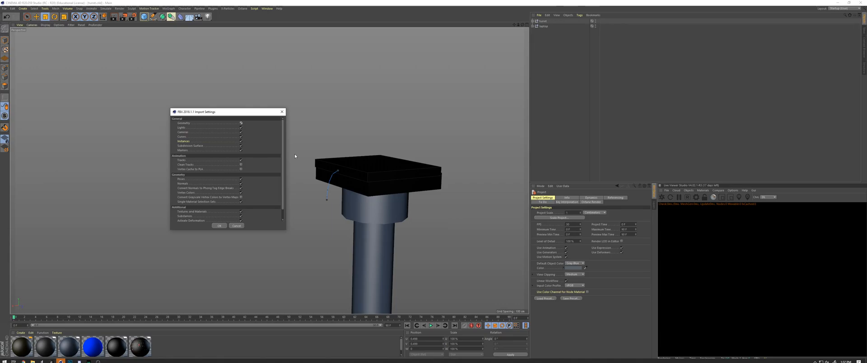
{"action": "left_click", "coordinate": [233, 225]}
{"action": "key", "text": "alt+Tab"}
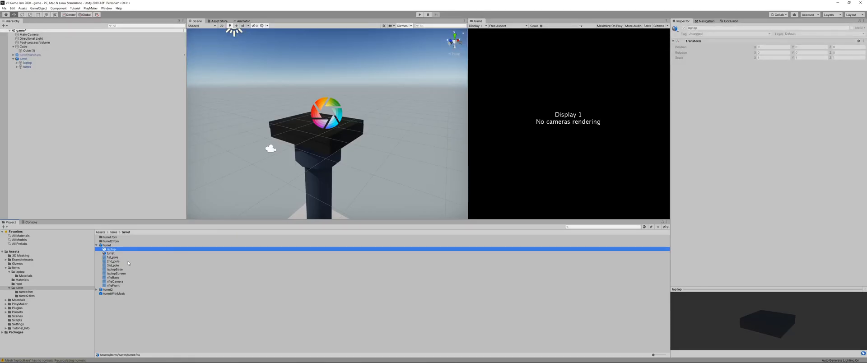
Examine the new turret model's sub-assets one by one, from the laptop and pole meshes to the rifle parts
{"action": "left_click", "coordinate": [116, 285]}
{"action": "left_click", "coordinate": [113, 262]}
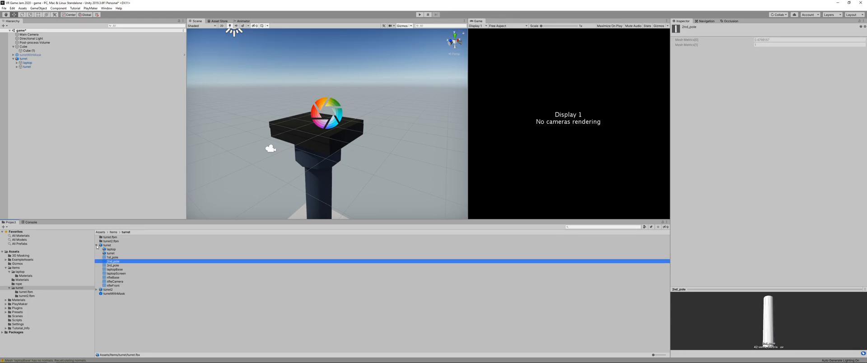
{"action": "left_click", "coordinate": [108, 249]}
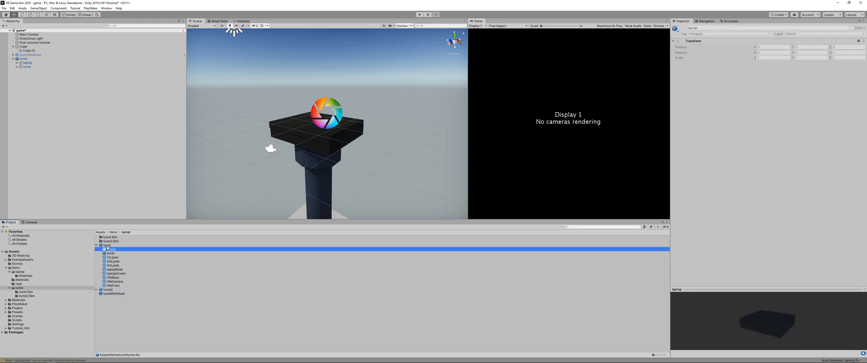
{"action": "left_click", "coordinate": [109, 253]}
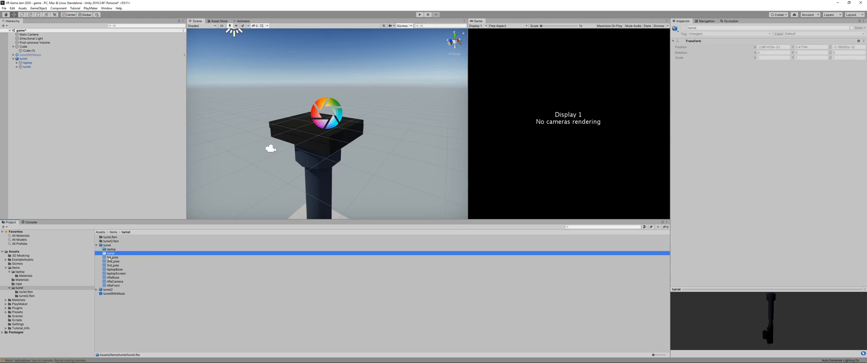
{"action": "left_click", "coordinate": [110, 258]}
{"action": "key", "text": "Down"}
{"action": "key", "text": "Down"}
{"action": "key", "text": "Down"}
{"action": "key", "text": "Down"}
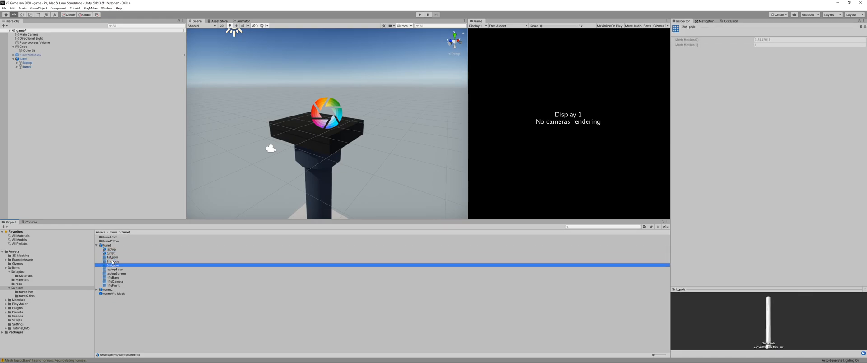
{"action": "key", "text": "Down"}
{"action": "key", "text": "Down"}
{"action": "key", "text": "Down"}
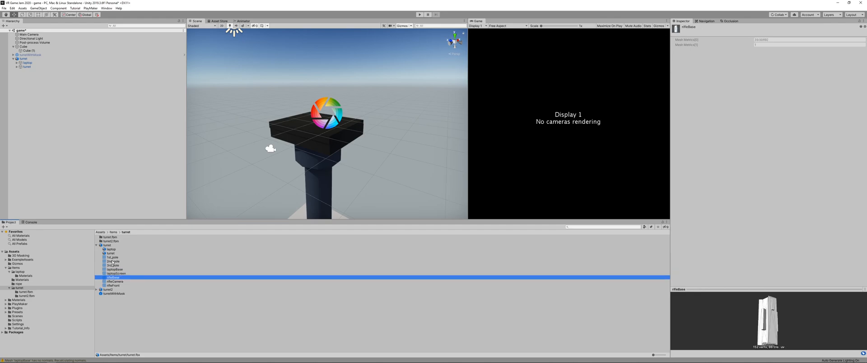
{"action": "key", "text": "Down"}
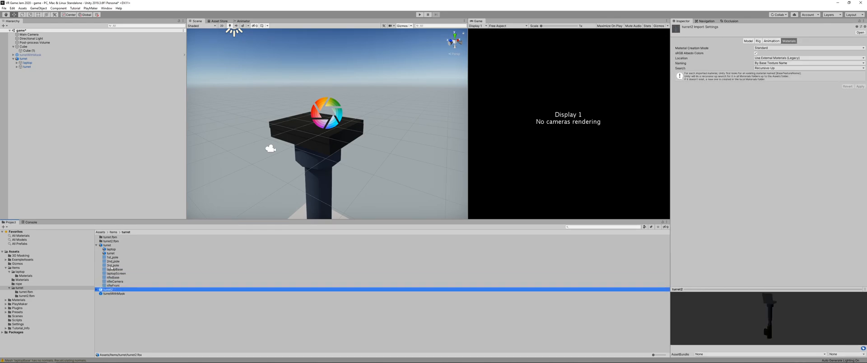
{"action": "left_click", "coordinate": [114, 285]}
{"action": "left_click", "coordinate": [114, 278]}
Inspect the laptopKeyboard texture in the turret.fbm folder, and switch to Cinema 4D
{"action": "left_click", "coordinate": [108, 238]}
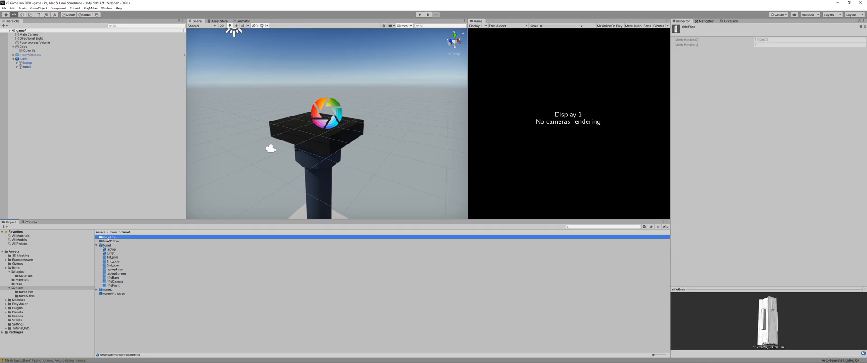
{"action": "left_click", "coordinate": [108, 238]}
{"action": "double_click", "coordinate": [102, 238]}
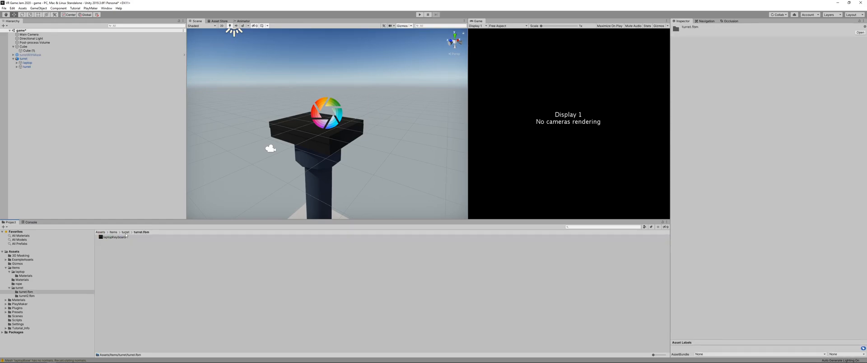
{"action": "left_click", "coordinate": [115, 238]}
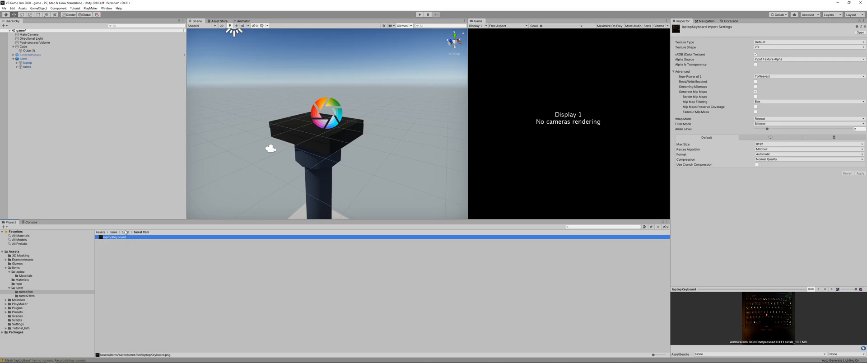
{"action": "key", "text": "alt+Tab"}
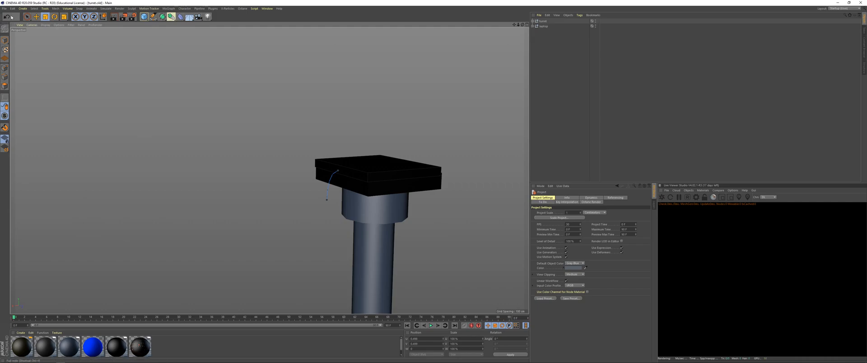
{"action": "left_click", "coordinate": [3, 9]}
{"action": "mouse_move", "coordinate": [41, 100]}
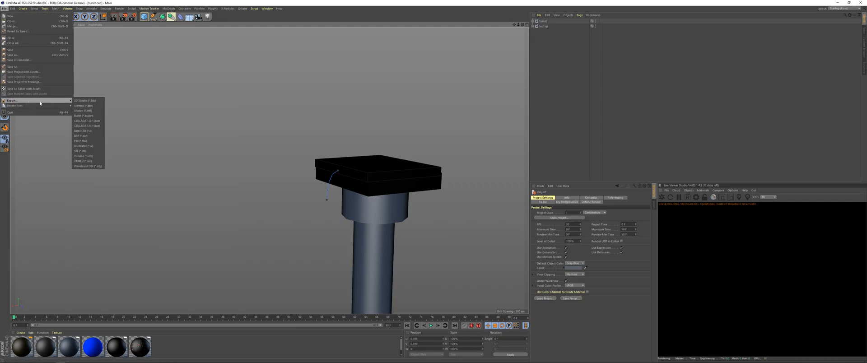
{"action": "left_click", "coordinate": [98, 140]}
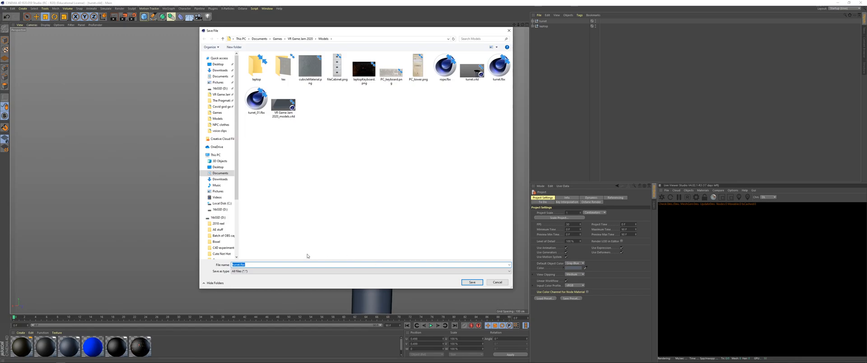
{"action": "key", "text": "Return"}
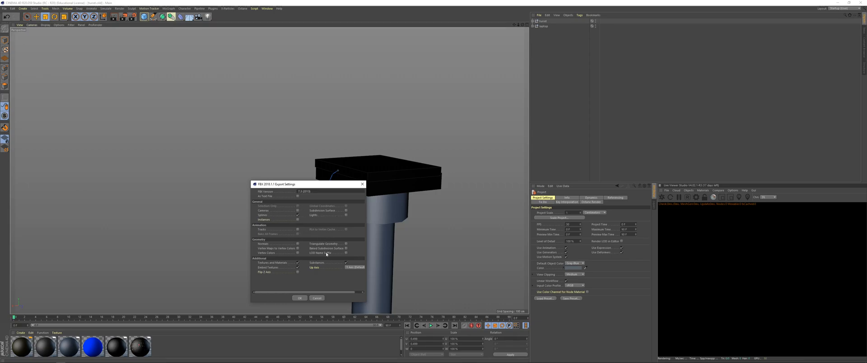
{"action": "left_click", "coordinate": [317, 298]}
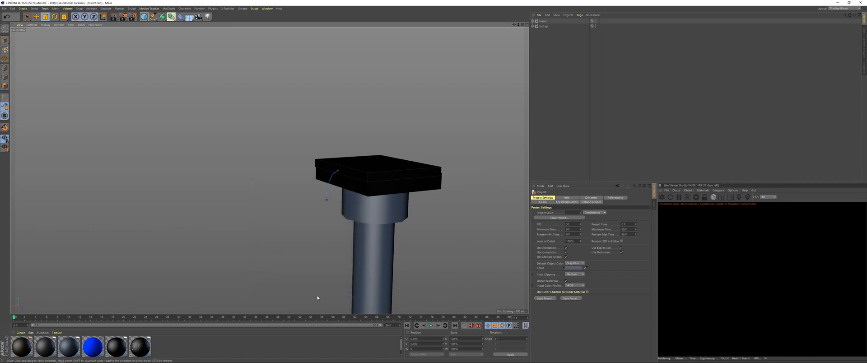
Export the turret scene as FBX with animation tracks enabled, overwriting turret.fbx in the Models folder
{"action": "left_click", "coordinate": [4, 8]}
{"action": "mouse_move", "coordinate": [30, 101]}
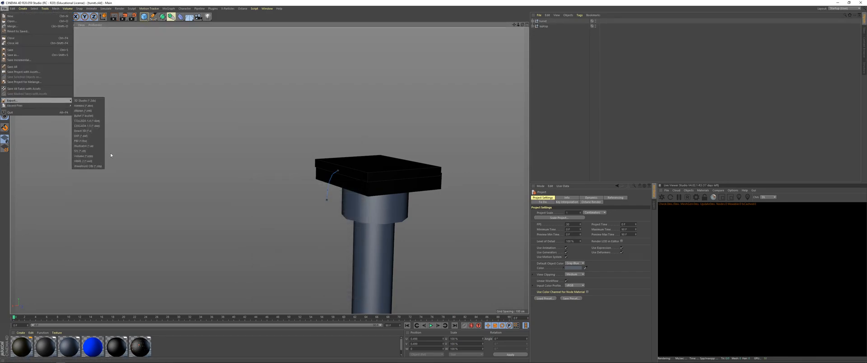
{"action": "left_click", "coordinate": [92, 140]}
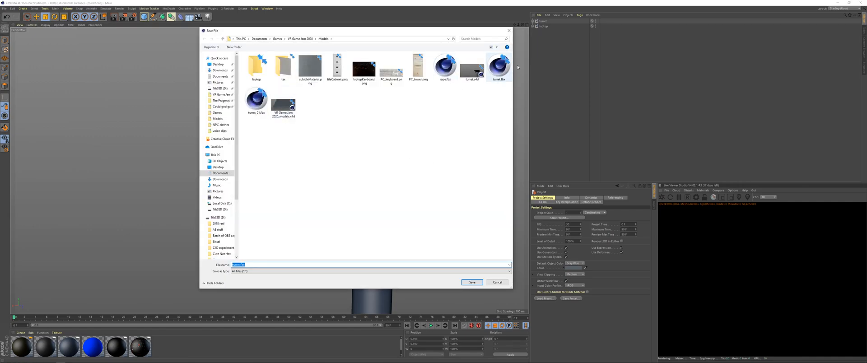
{"action": "left_click", "coordinate": [502, 65]}
{"action": "left_click", "coordinate": [469, 283]}
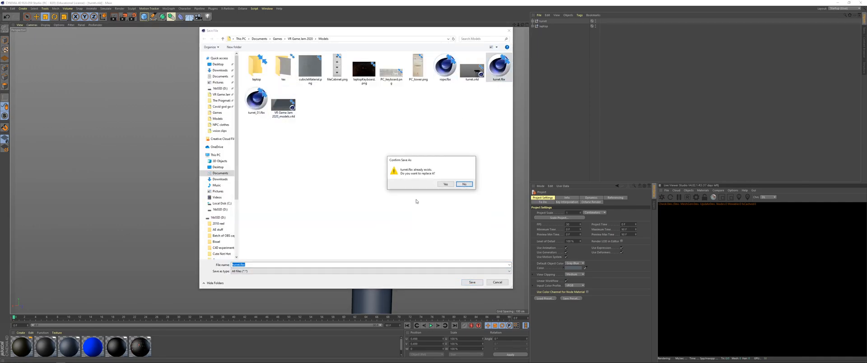
{"action": "left_click", "coordinate": [446, 185]}
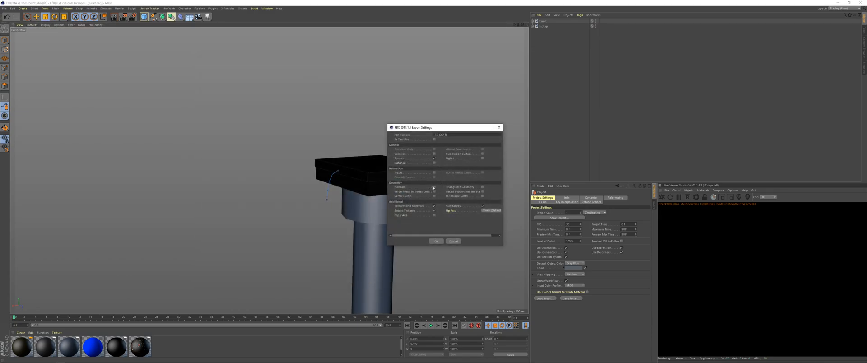
{"action": "left_click", "coordinate": [434, 173]}
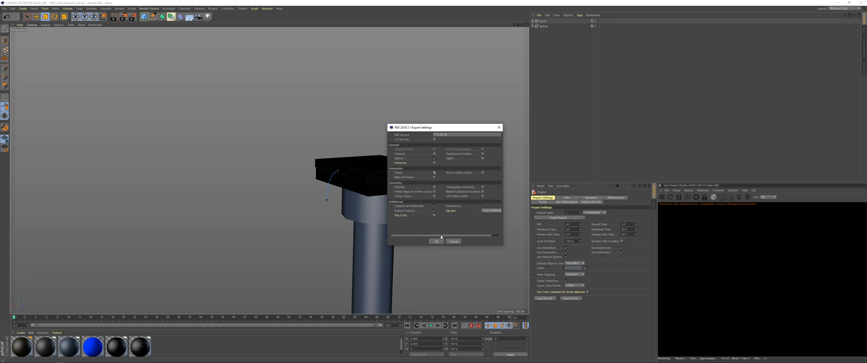
{"action": "left_click", "coordinate": [436, 241]}
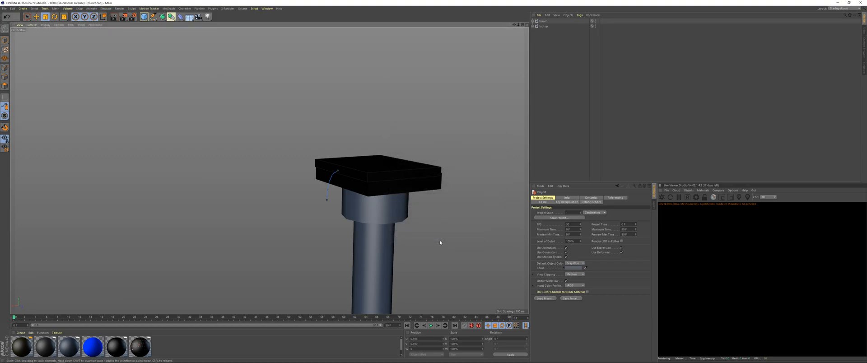
Return to Unity and delete the turret model together with its turret.fbm folder from the turret assets
{"action": "key", "text": "alt+Tab"}
{"action": "key", "text": "alt+Tab"}
{"action": "key", "text": "Tab"}
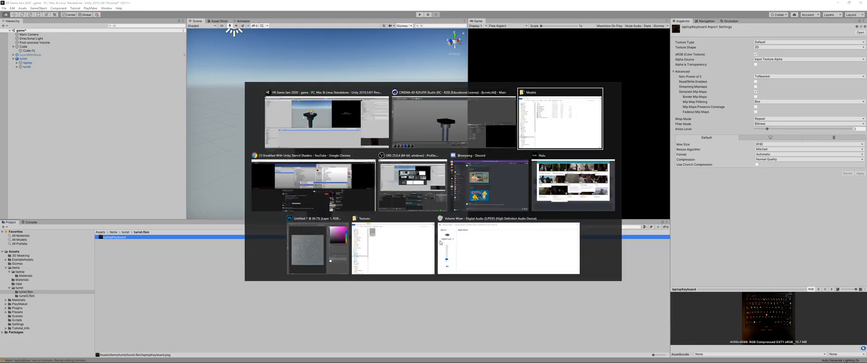
{"action": "key", "text": "alt+shift+Tab"}
{"action": "key", "text": "alt+Tab"}
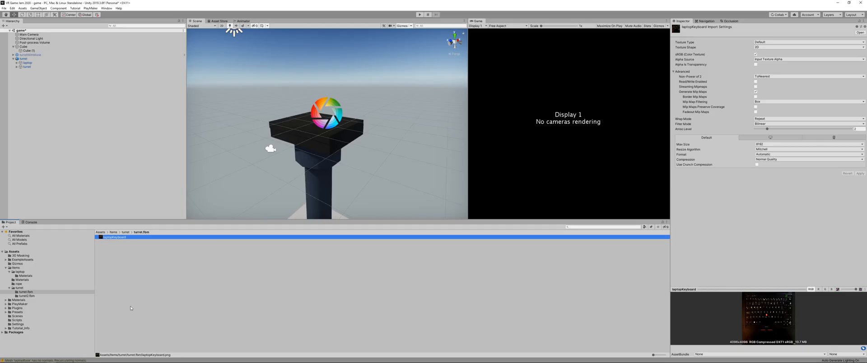
{"action": "left_click", "coordinate": [126, 232]}
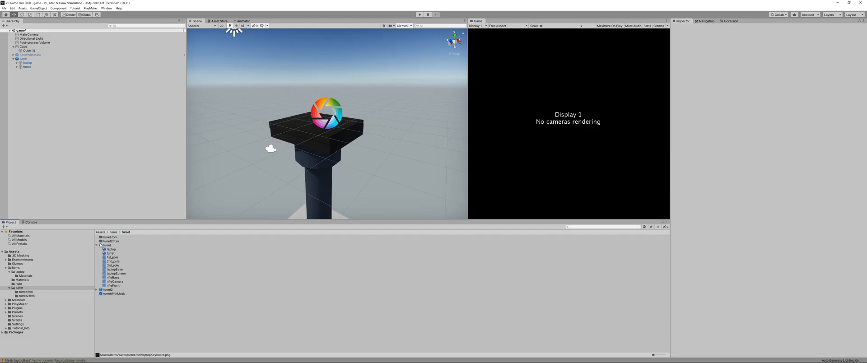
{"action": "left_click", "coordinate": [108, 237]}
{"action": "left_click", "coordinate": [108, 245], "text": "ctrl"}
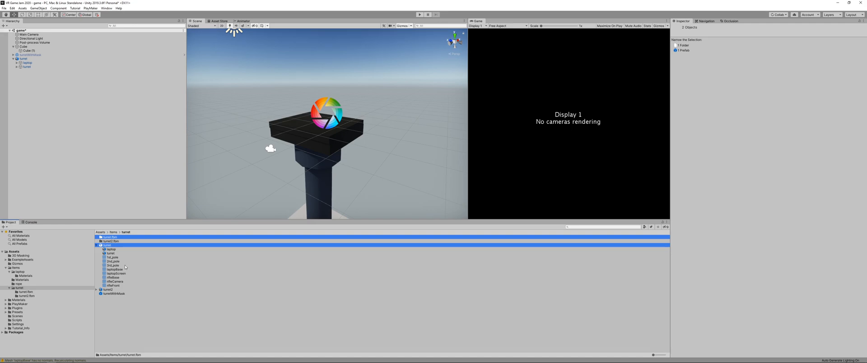
{"action": "key", "text": "Delete"}
{"action": "key", "text": "Return"}
Move the turret2 model into the turret2.fbm folder
{"action": "key", "text": "alt+Tab"}
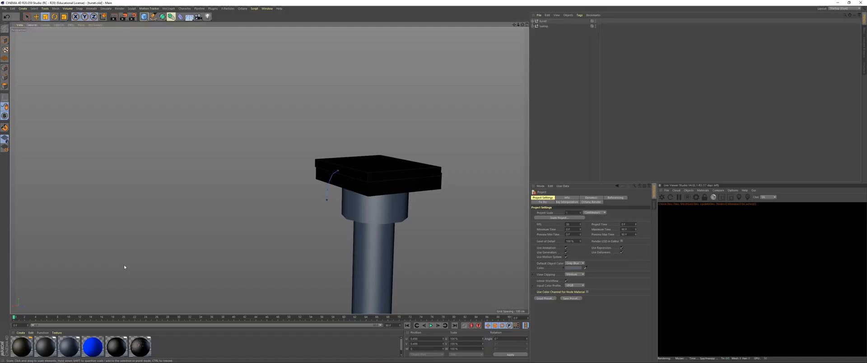
{"action": "key", "text": "alt+Tab"}
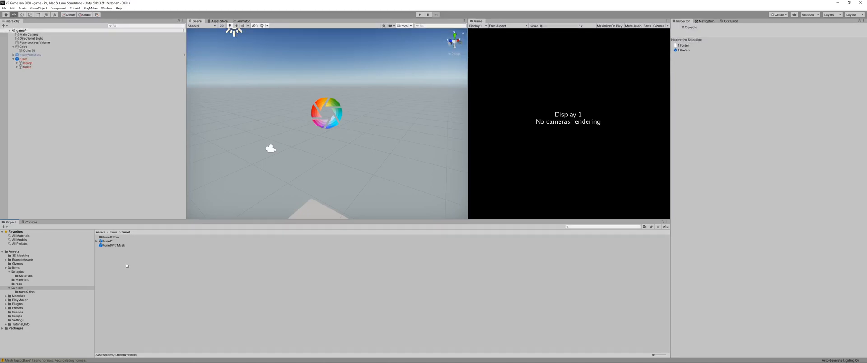
{"action": "left_click", "coordinate": [117, 242]}
{"action": "left_click_drag", "start_coordinate": [105, 242], "coordinate": [110, 238]}
Import the re-exported turret.fbx from the Models folder on disk into Unity's turret asset folder
{"action": "key", "text": "alt+Tab"}
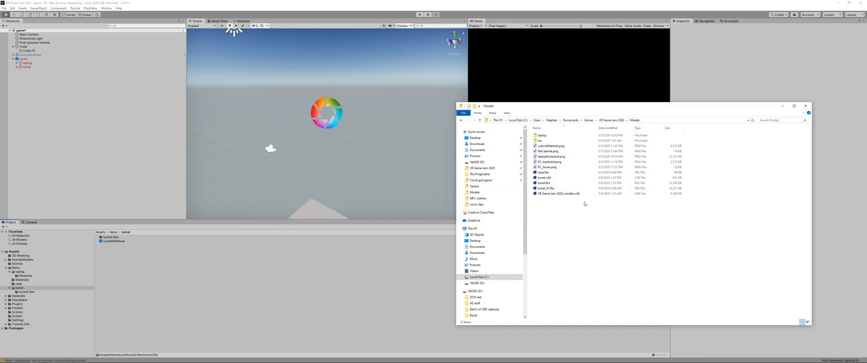
{"action": "left_click", "coordinate": [546, 184]}
{"action": "left_click_drag", "start_coordinate": [547, 184], "coordinate": [200, 276]}
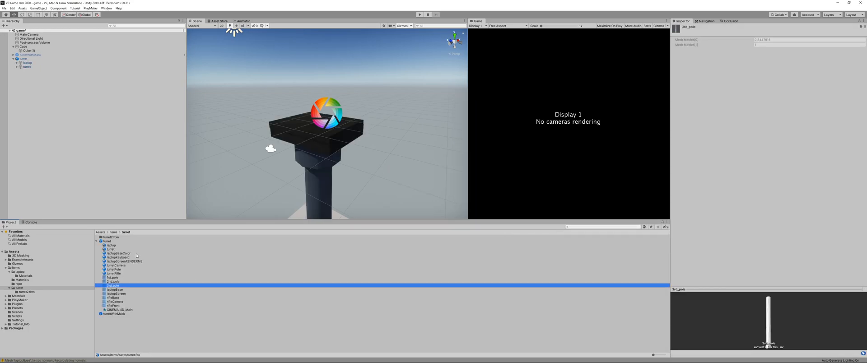
Set the reimported turret model's material location to Use External Materials (Legacy) and apply it
{"action": "left_click", "coordinate": [114, 241]}
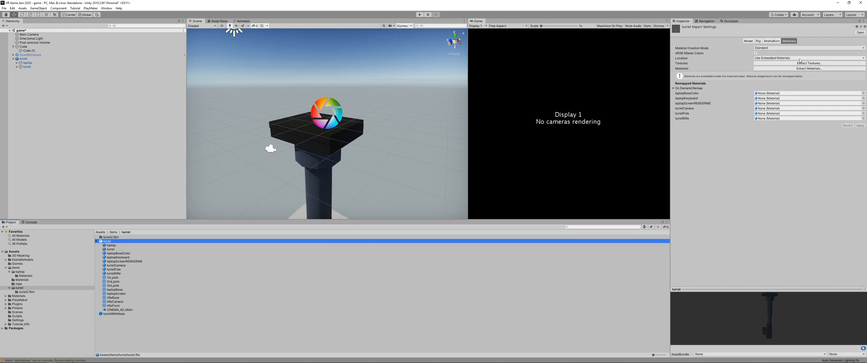
{"action": "left_click", "coordinate": [826, 58]}
{"action": "left_click", "coordinate": [795, 64]}
{"action": "left_click", "coordinate": [859, 86]}
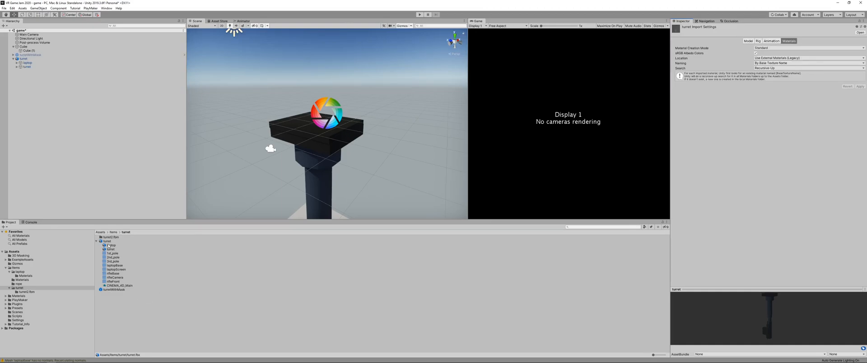
Rename the turret model's CINEMA_4D_Main animation clip as laptopAndTurretAnimation and apply the import settings
{"action": "left_click", "coordinate": [118, 285]}
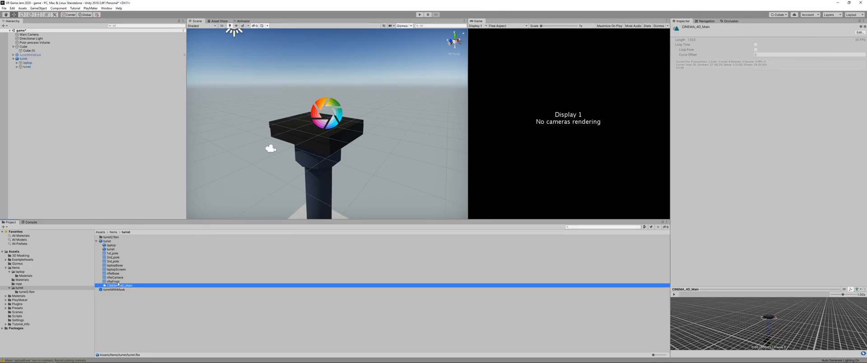
{"action": "left_click", "coordinate": [860, 33]}
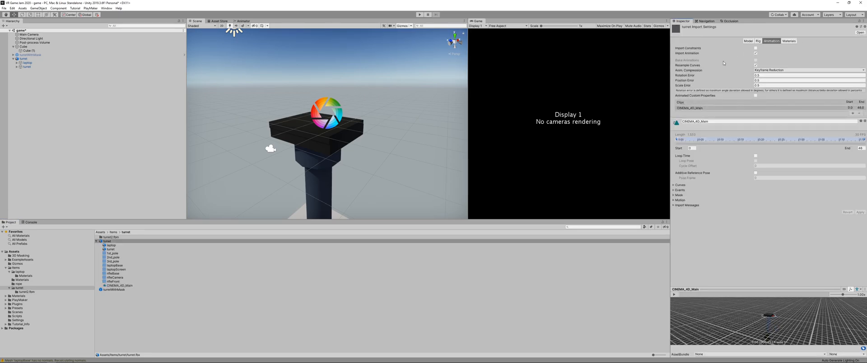
{"action": "left_click", "coordinate": [713, 121]}
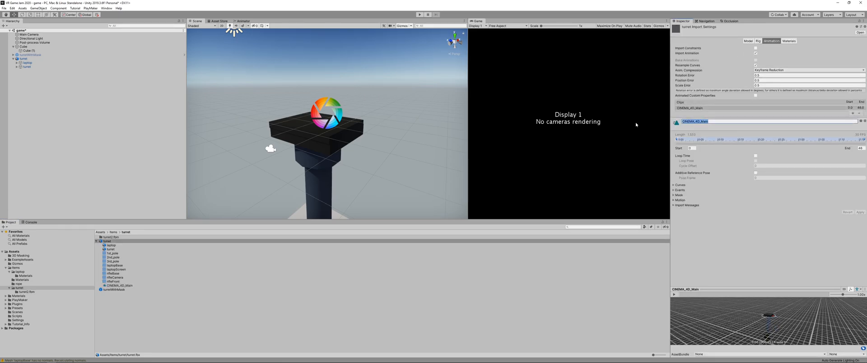
{"action": "type", "text": "laptopAndTurretAnimation"}
{"action": "key", "text": "Return"}
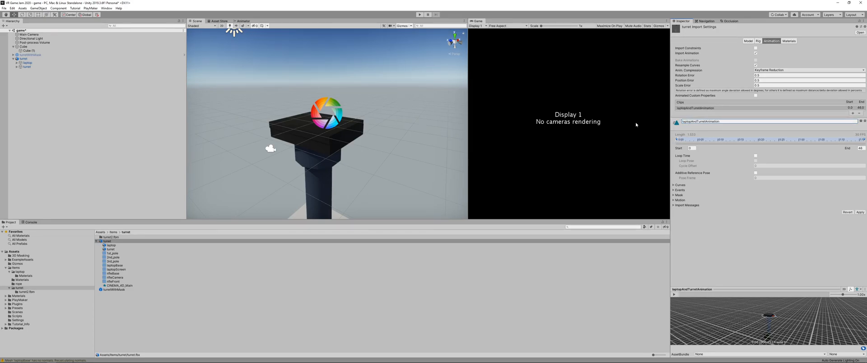
{"action": "left_click", "coordinate": [862, 213]}
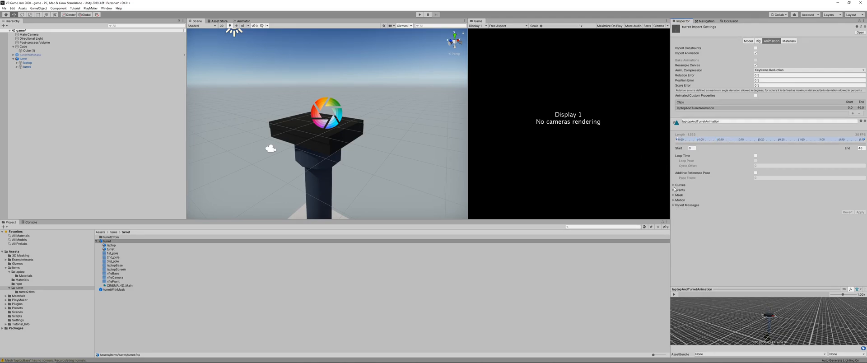
Duplicate the laptopAndTurretAnimation clip out of the turret model and open the copy in the Animation window
{"action": "left_click", "coordinate": [674, 189]}
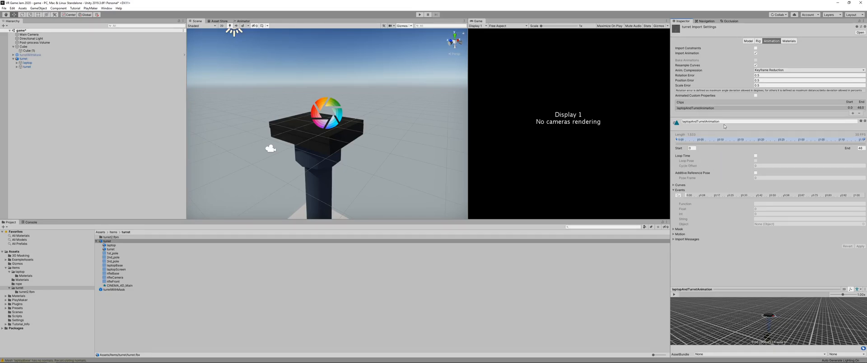
{"action": "left_click", "coordinate": [119, 286]}
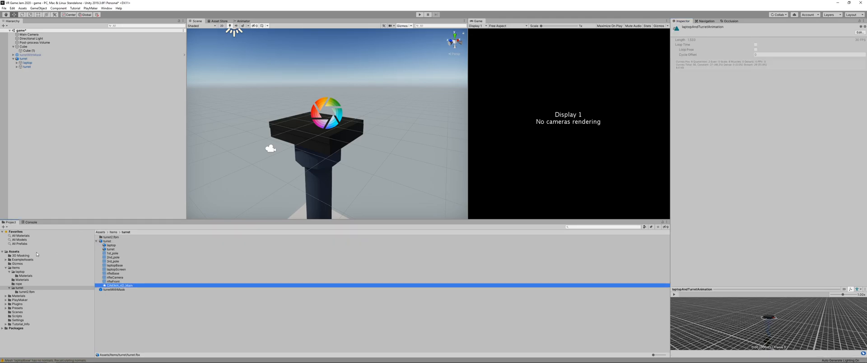
{"action": "left_click", "coordinate": [17, 287]}
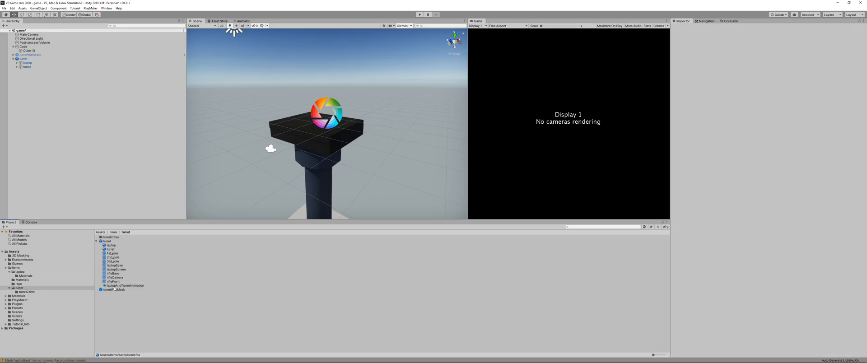
{"action": "left_click", "coordinate": [115, 286]}
{"action": "key", "text": "ctrl+d"}
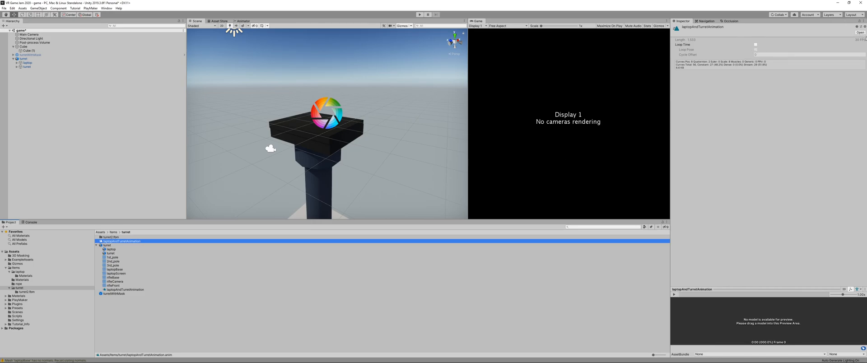
{"action": "left_click", "coordinate": [860, 33]}
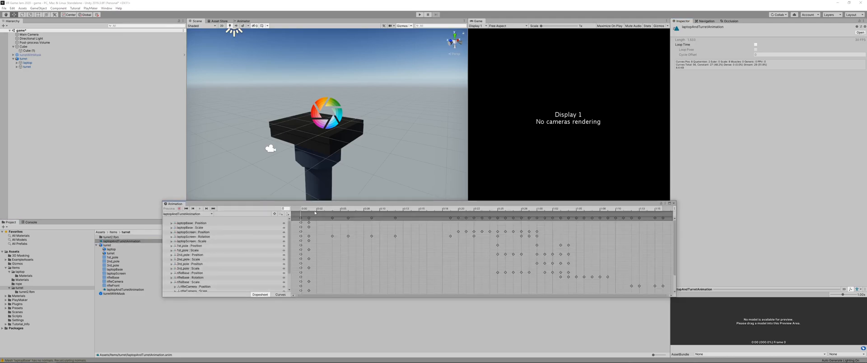
{"action": "left_click_drag", "start_coordinate": [311, 202], "coordinate": [445, 188]}
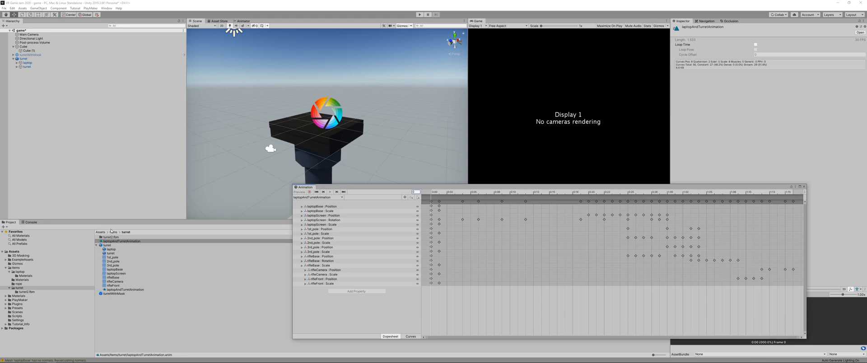
Delete the old turret instances from the scene and place a fresh instance of the reimported turret model
{"action": "left_click_drag", "start_coordinate": [105, 246], "coordinate": [85, 145]}
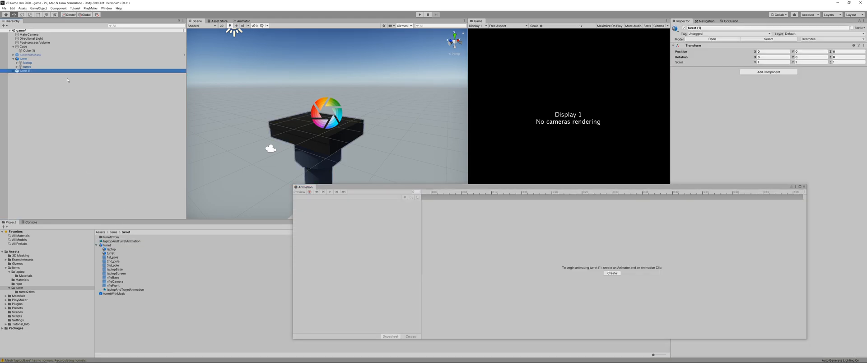
{"action": "left_click", "coordinate": [15, 59]}
{"action": "key", "text": "Delete"}
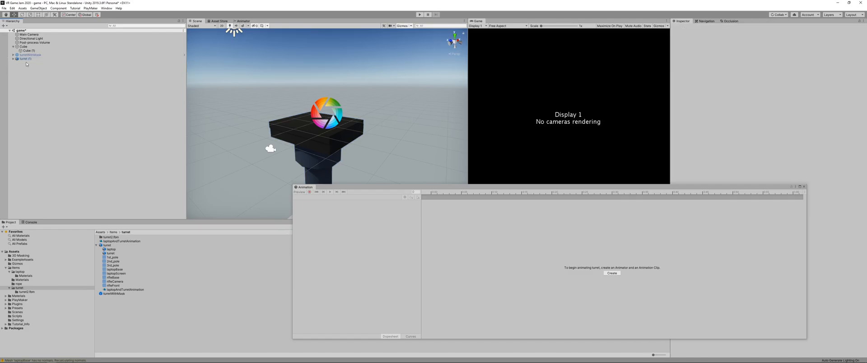
{"action": "left_click", "coordinate": [24, 59]}
{"action": "key", "text": "Delete"}
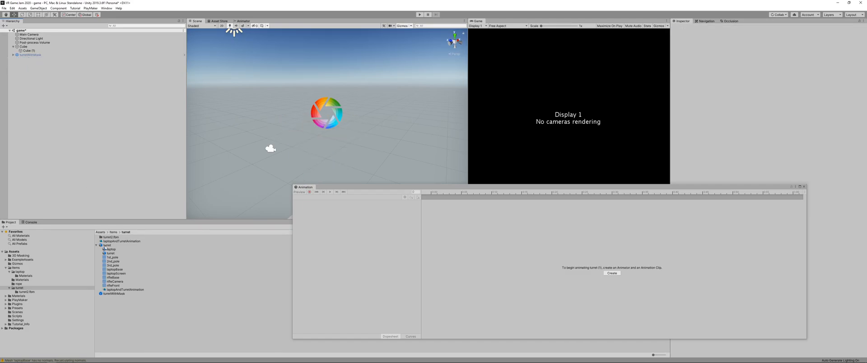
{"action": "left_click_drag", "start_coordinate": [106, 247], "coordinate": [56, 136]}
Assign the duplicated laptopAndTurretAnimation clip to the turret object in the scene
{"action": "left_click", "coordinate": [106, 240]}
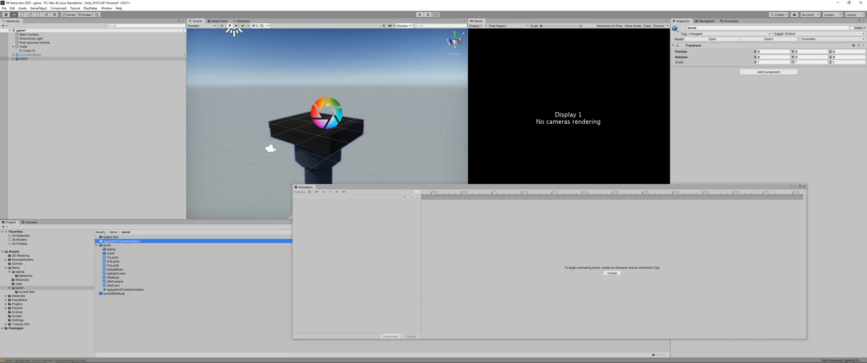
{"action": "left_click", "coordinate": [23, 59]}
{"action": "left_click_drag", "start_coordinate": [23, 59], "coordinate": [23, 61]}
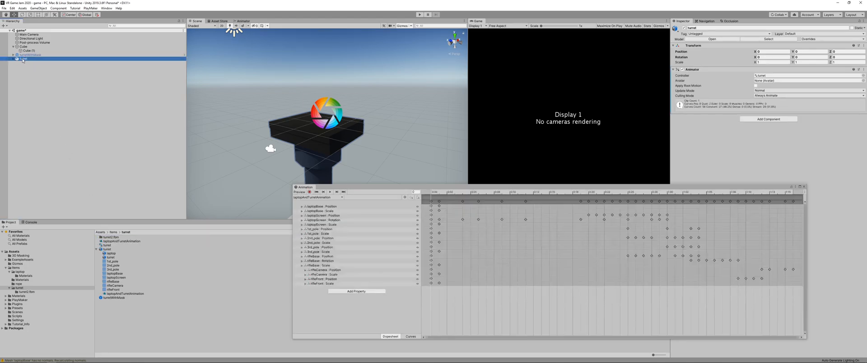
Scrub through the turret's animation and examine the laptop screen as it opens
{"action": "left_click_drag", "start_coordinate": [431, 193], "coordinate": [533, 184]}
{"action": "scroll", "coordinate": [336, 115], "scroll_direction": "down", "scroll_amount": 4}
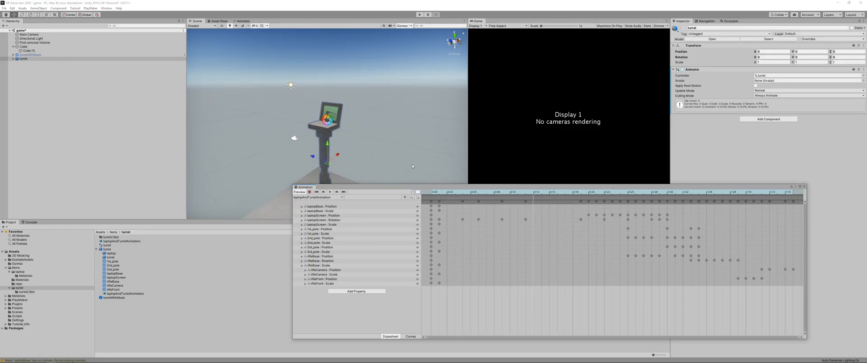
{"action": "left_click_drag", "start_coordinate": [456, 193], "coordinate": [451, 176]}
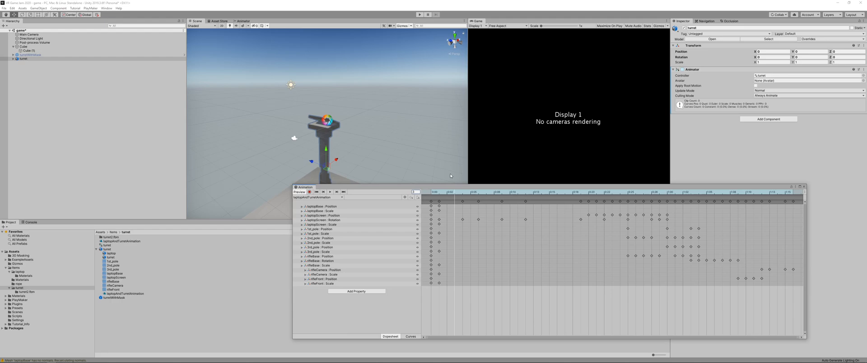
{"action": "scroll", "coordinate": [320, 126], "scroll_direction": "up", "scroll_amount": 5}
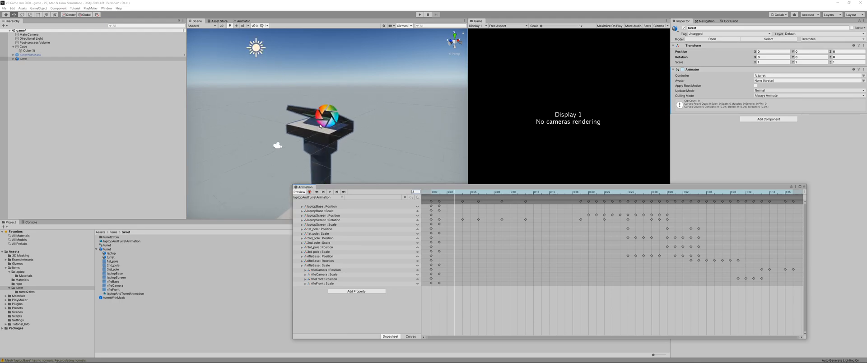
{"action": "mouse_move", "coordinate": [468, 198]}
{"action": "left_mouse_down"}
{"action": "mouse_move", "coordinate": [508, 194]}
{"action": "mouse_move", "coordinate": [479, 196]}
{"action": "left_mouse_up"}
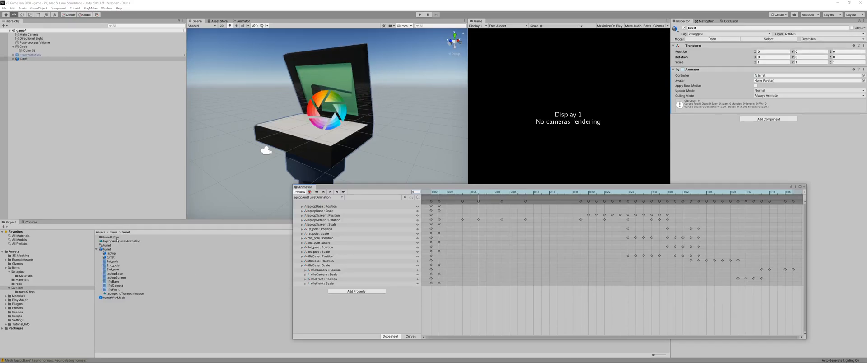
Inspect the contents of the turret2.fbm folder without deleting it and return to the turret folder
{"action": "left_click", "coordinate": [116, 237]}
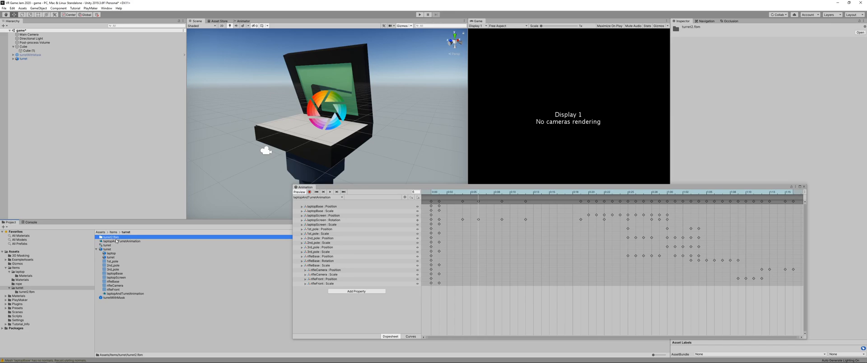
{"action": "key", "text": "Delete"}
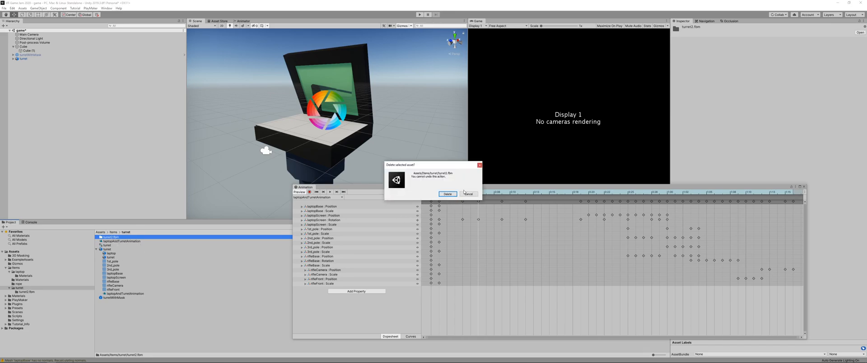
{"action": "left_click", "coordinate": [465, 193]}
{"action": "double_click", "coordinate": [100, 239]}
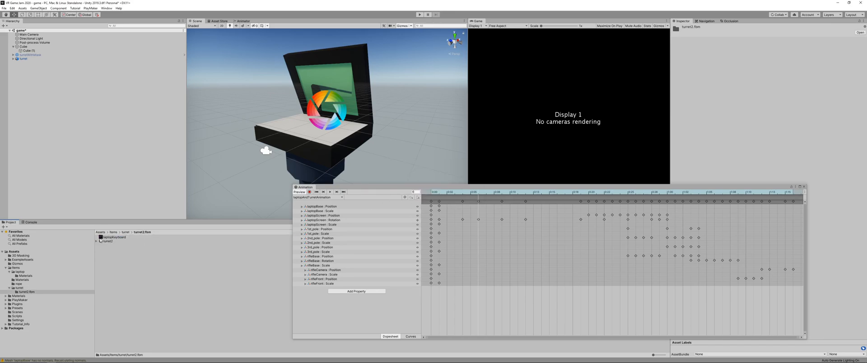
{"action": "left_click", "coordinate": [126, 232]}
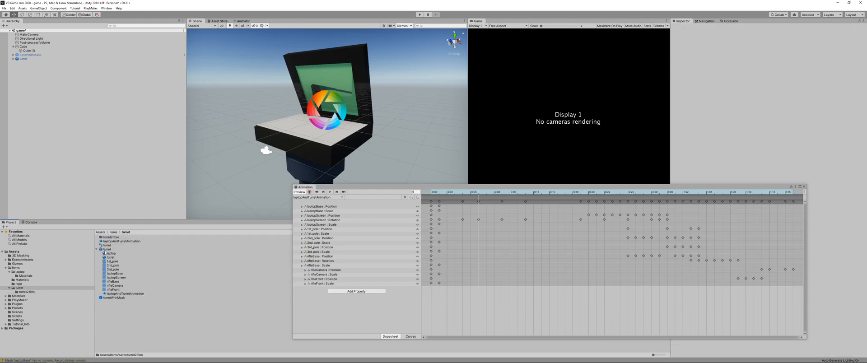
Delete the reimported turret model from the turret asset folder
{"action": "left_click", "coordinate": [107, 249]}
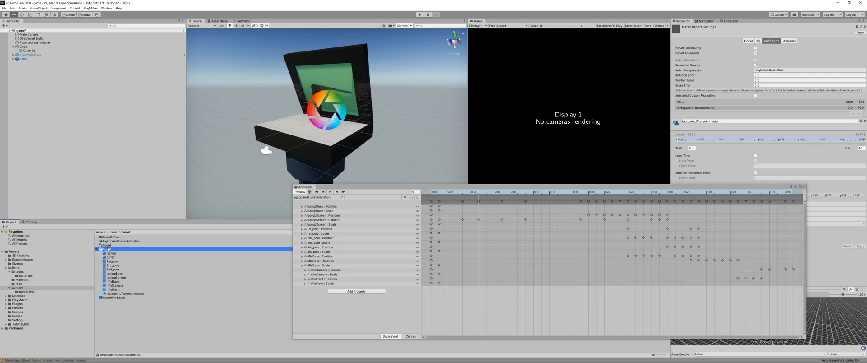
{"action": "left_click", "coordinate": [103, 245]}
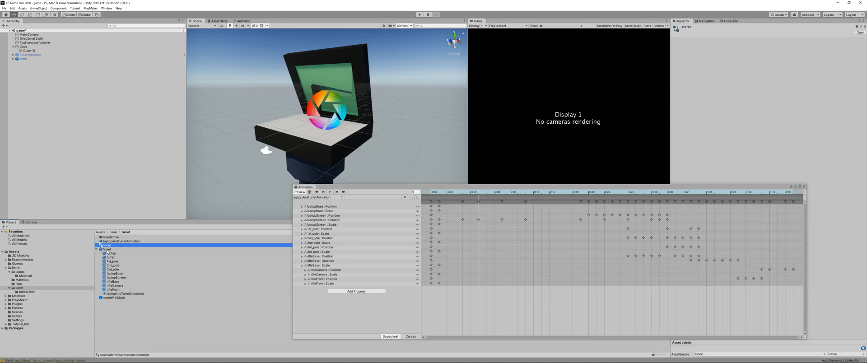
{"action": "left_click", "coordinate": [108, 250]}
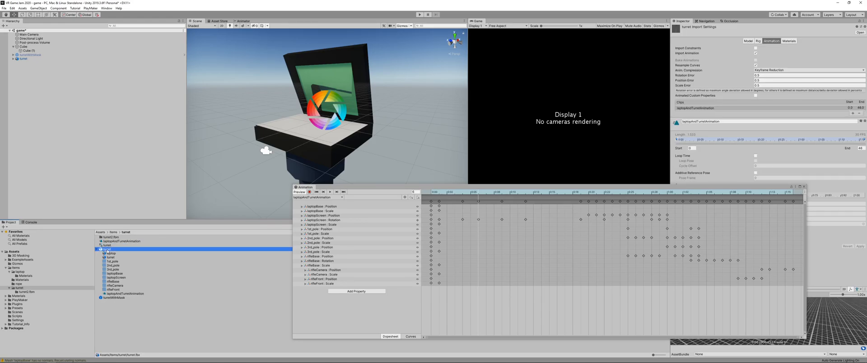
{"action": "key", "text": "Delete"}
{"action": "key", "text": "Return"}
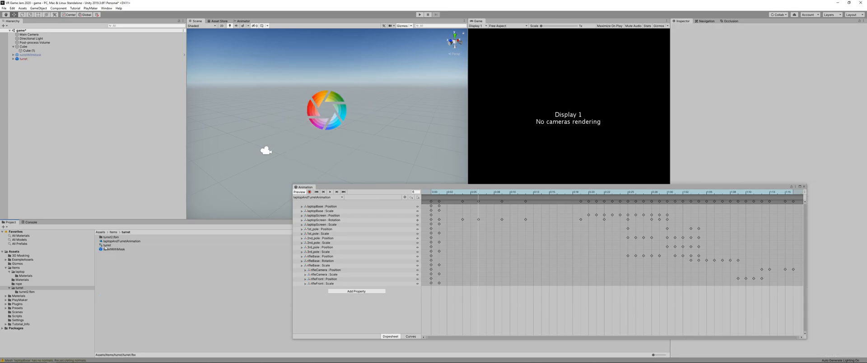
Delete the turret animator controller and the standalone laptopAndTurretAnimation clip from the turret asset folder
{"action": "left_click", "coordinate": [121, 246]}
{"action": "key", "text": "Delete"}
{"action": "key", "text": "Return"}
{"action": "left_click", "coordinate": [121, 241]}
{"action": "key", "text": "Delete"}
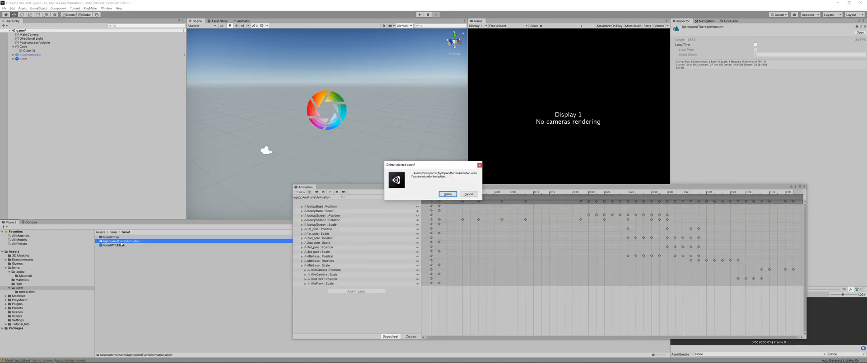
{"action": "key", "text": "Return"}
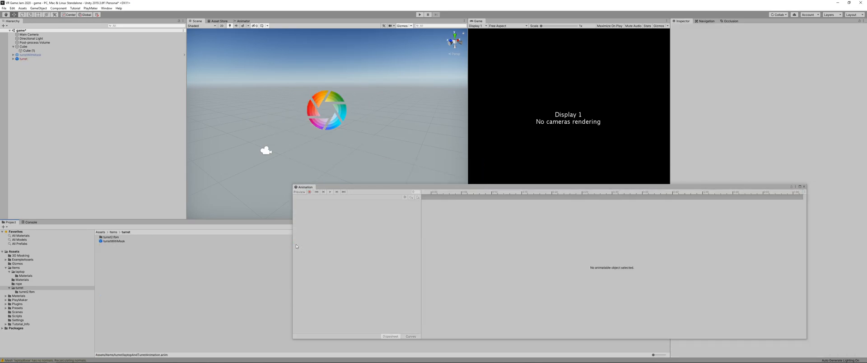
Switch to Cinema 4D, set the interface layout to Animate and scrub the turret animation to about frame 14
{"action": "key", "text": "alt+Tab"}
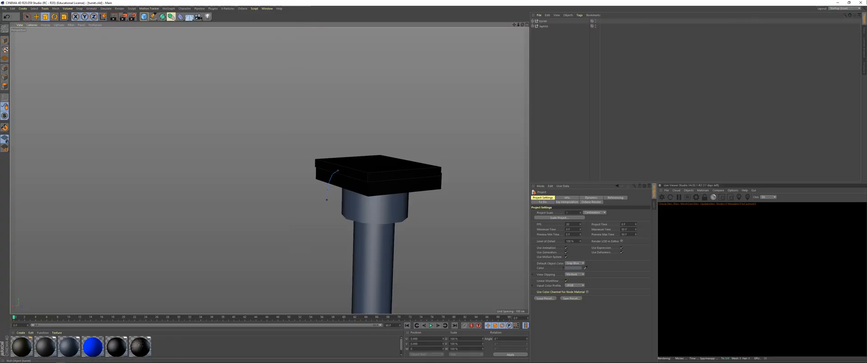
{"action": "left_click", "coordinate": [843, 8]}
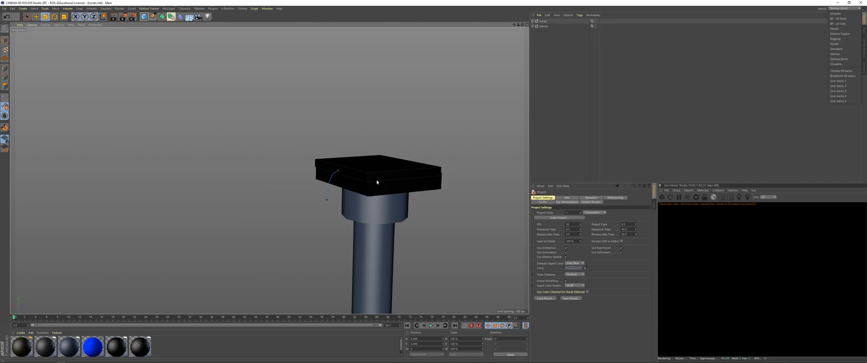
{"action": "left_click", "coordinate": [842, 14]}
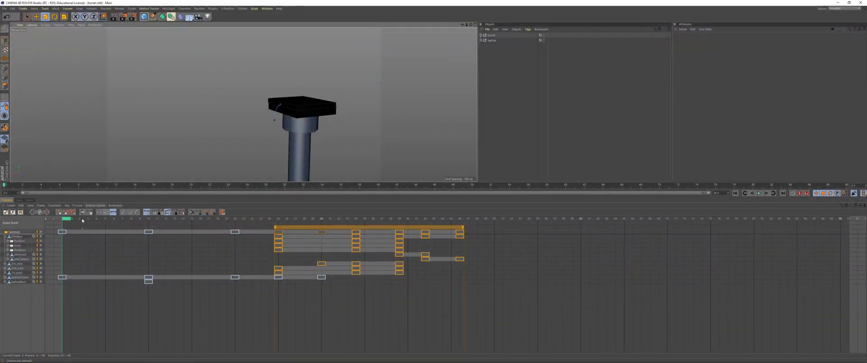
{"action": "left_click_drag", "start_coordinate": [77, 219], "coordinate": [182, 229]}
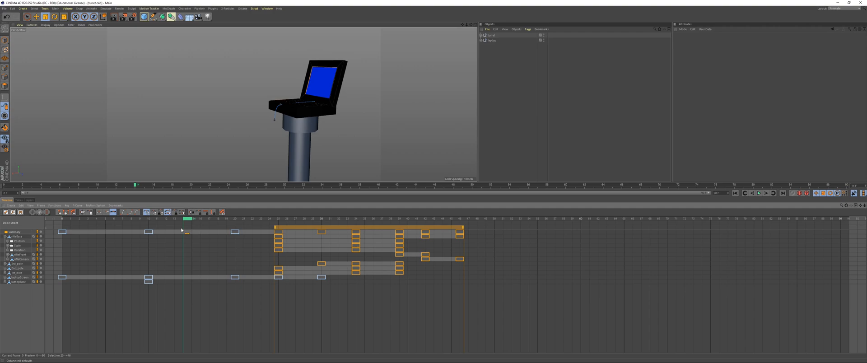
Set the interface layout to BP - UV Edit and rotate the laptop screen's UV polygon to reorient the camera feed
{"action": "left_click", "coordinate": [845, 8]}
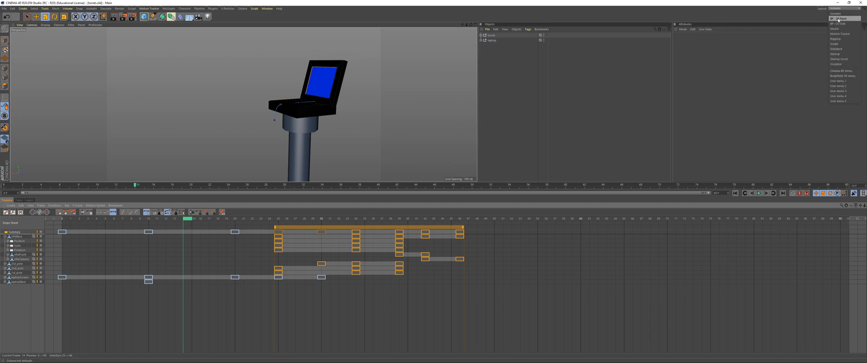
{"action": "left_click", "coordinate": [839, 24]}
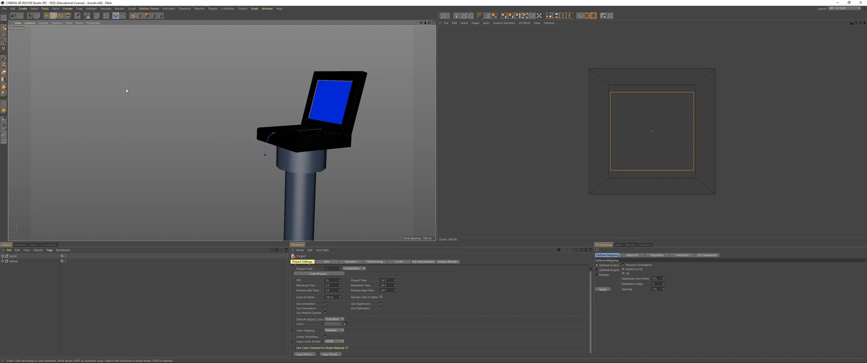
{"action": "left_click", "coordinate": [61, 15]}
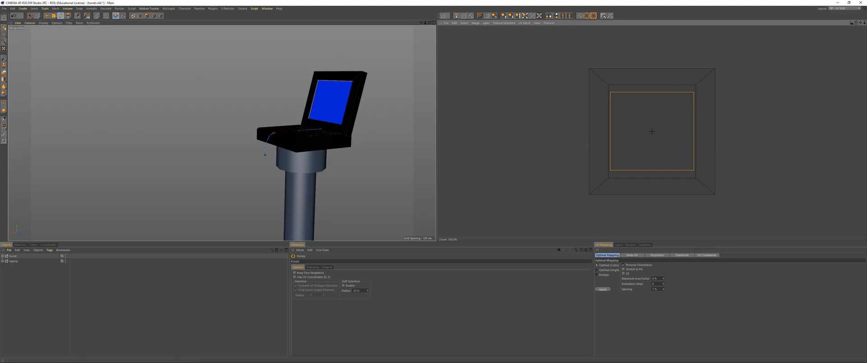
{"action": "mouse_move", "coordinate": [626, 123]}
{"action": "left_mouse_down"}
{"action": "mouse_move", "coordinate": [801, 124]}
{"action": "mouse_move", "coordinate": [619, 121]}
{"action": "left_mouse_up"}
{"action": "left_click_drag", "start_coordinate": [611, 91], "coordinate": [611, 92]}
Export the turret scene as FBX over the existing turret.fbx in the Models folder, keeping the offered export settings
{"action": "left_click", "coordinate": [4, 9]}
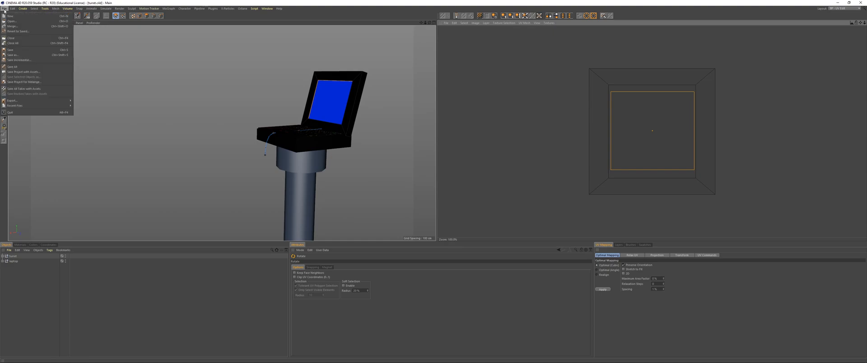
{"action": "mouse_move", "coordinate": [20, 103]}
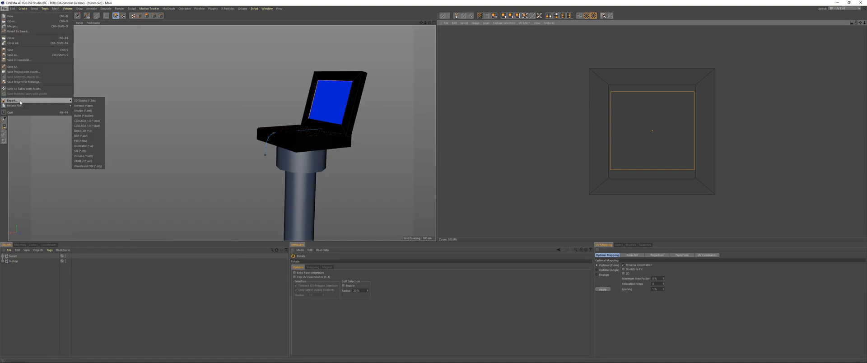
{"action": "left_click", "coordinate": [81, 141]}
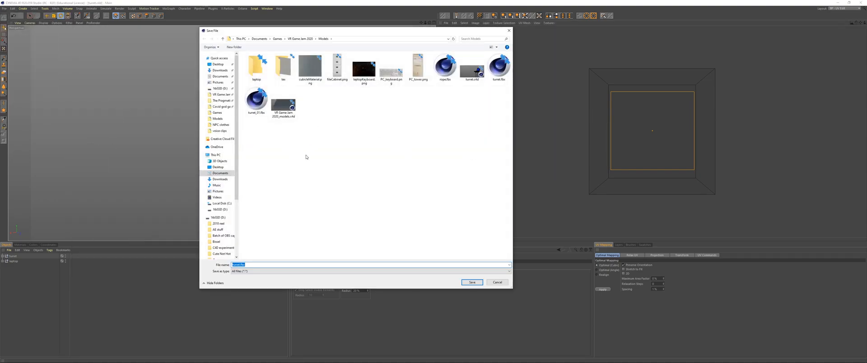
{"action": "double_click", "coordinate": [498, 68]}
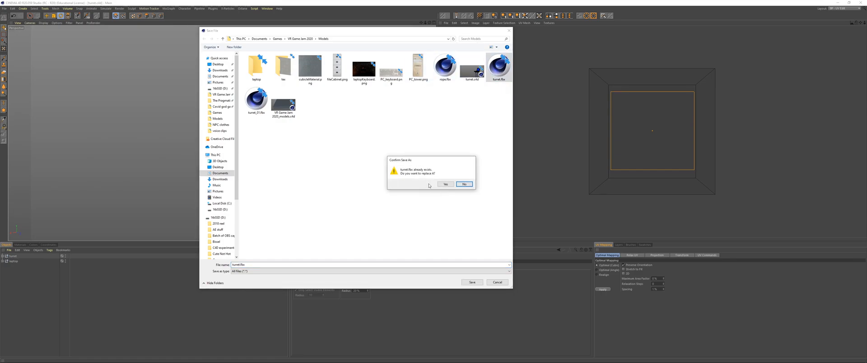
{"action": "left_click", "coordinate": [445, 183]}
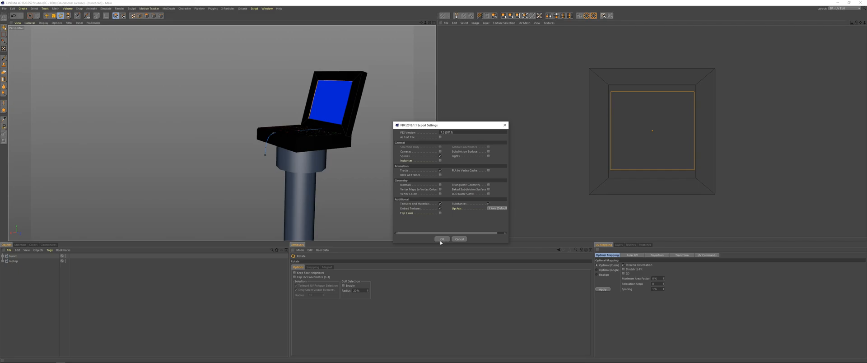
{"action": "left_click", "coordinate": [441, 239]}
Switch to the Models folder in File Explorer over Unity and select turret.fbx for import into the turret asset folder
{"action": "key", "text": "alt+Tab"}
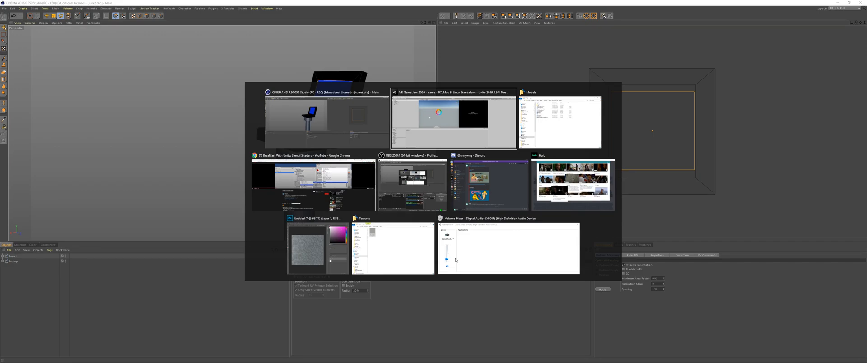
{"action": "key", "text": "alt+Tab"}
{"action": "key", "text": "Tab"}
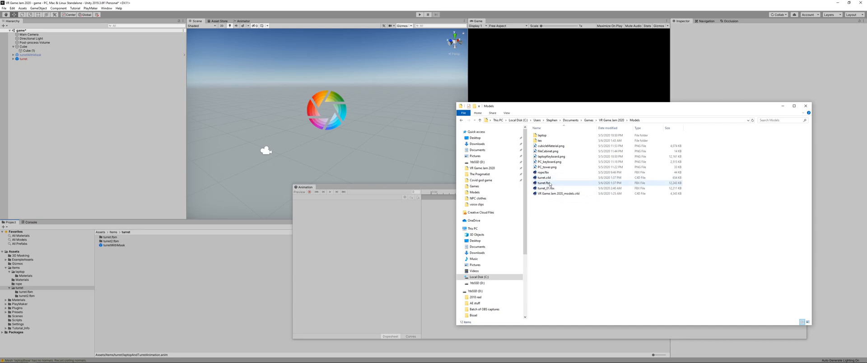
{"action": "left_click", "coordinate": [535, 183]}
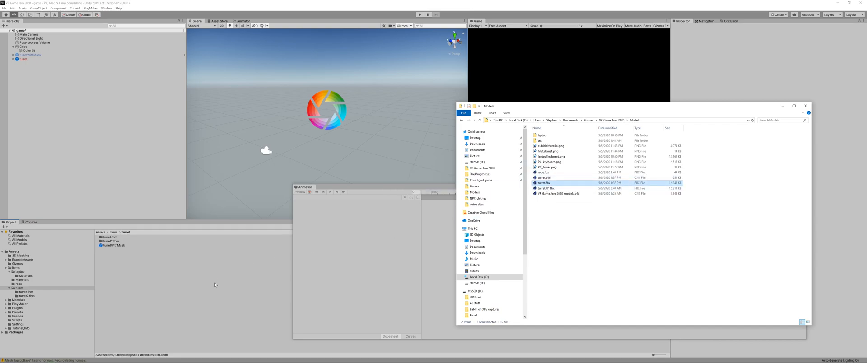
Set the turret model's material location to Use External Materials (Legacy) and apply the import settings
{"action": "left_click", "coordinate": [106, 245]}
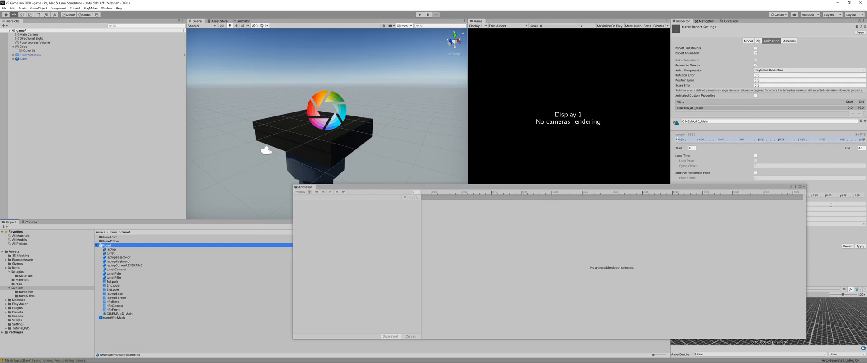
{"action": "left_click", "coordinate": [804, 186]}
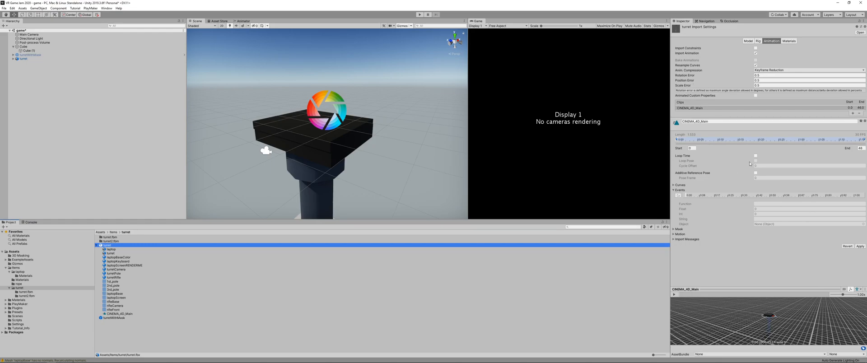
{"action": "left_click", "coordinate": [789, 41]}
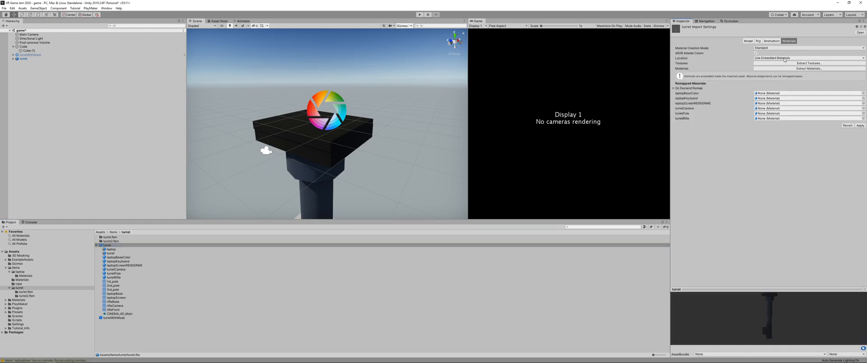
{"action": "left_click", "coordinate": [786, 59]}
{"action": "left_click", "coordinate": [787, 64]}
{"action": "left_click", "coordinate": [860, 86]}
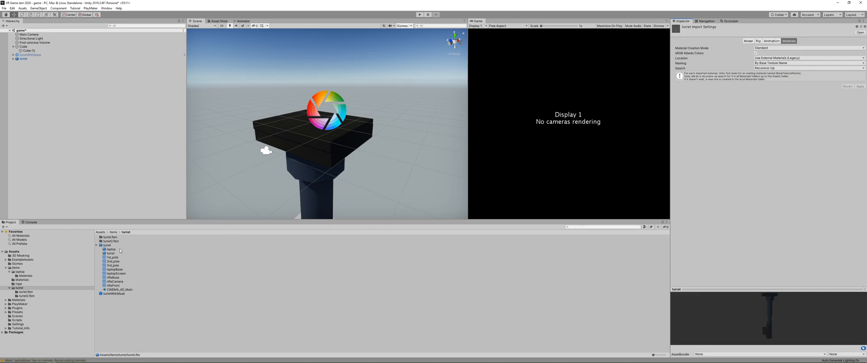
Open the CINEMA_4D_Main clip's keyframes, and replace the turret in the scene with a fresh instance of the turret model
{"action": "left_click", "coordinate": [116, 290]}
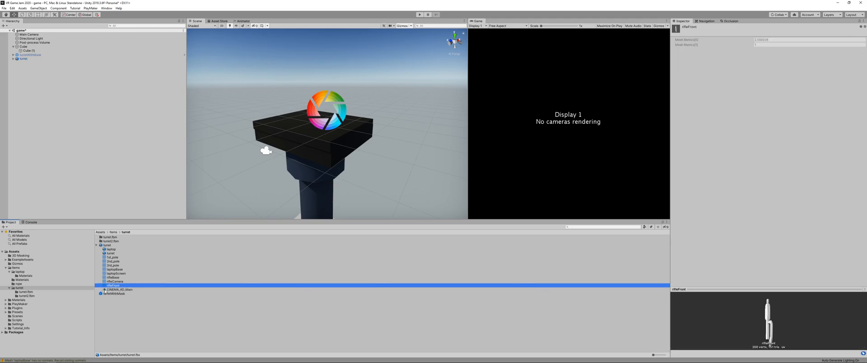
{"action": "double_click", "coordinate": [105, 290]}
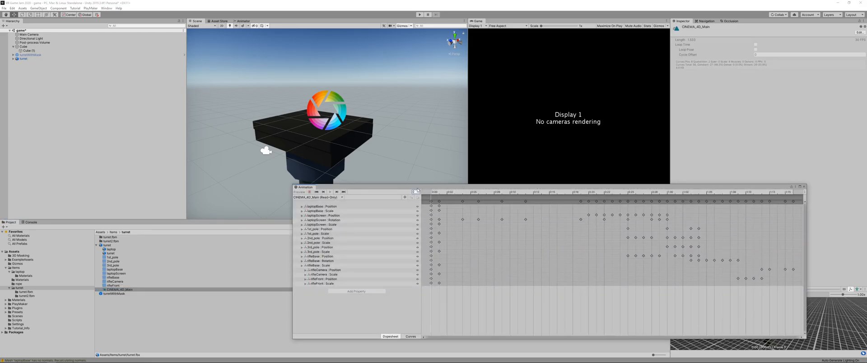
{"action": "left_click", "coordinate": [25, 59]}
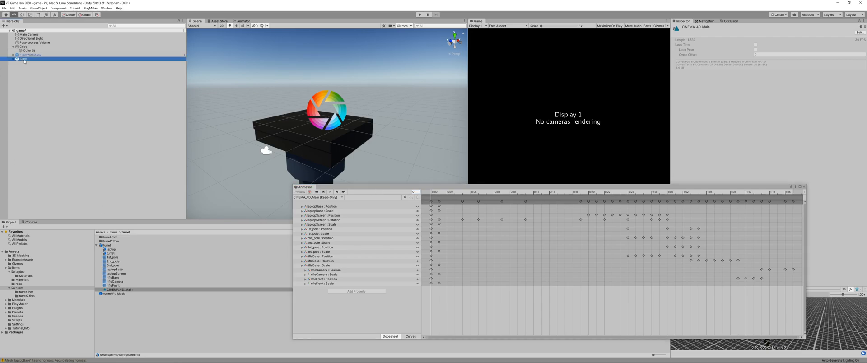
{"action": "key", "text": "Delete"}
{"action": "left_click_drag", "start_coordinate": [107, 246], "coordinate": [46, 133]}
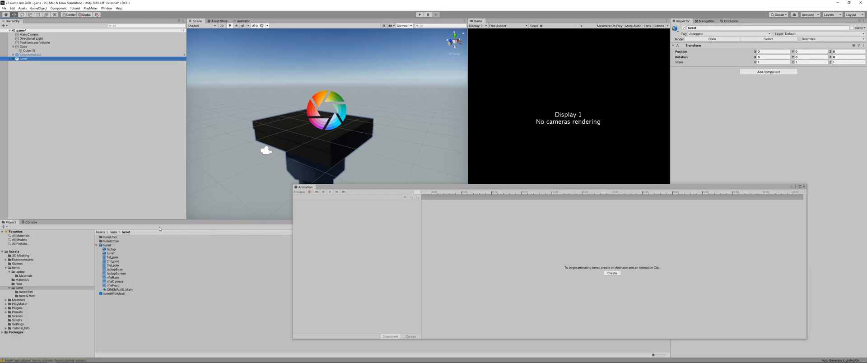
Attach the CINEMA_4D_Main animation clip to the new turret object in the scene
{"action": "left_click", "coordinate": [113, 290]}
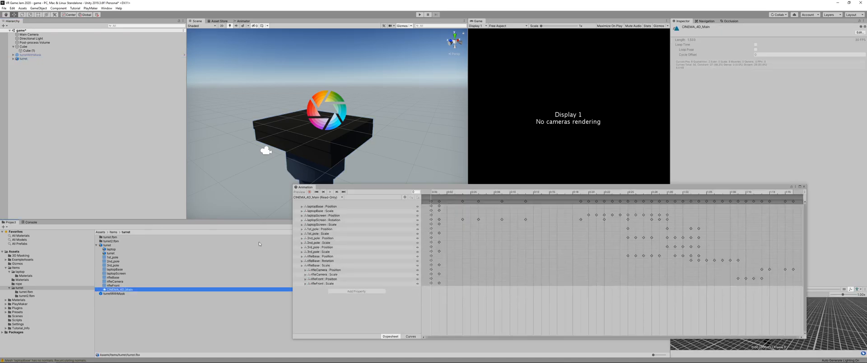
{"action": "left_click", "coordinate": [434, 196]}
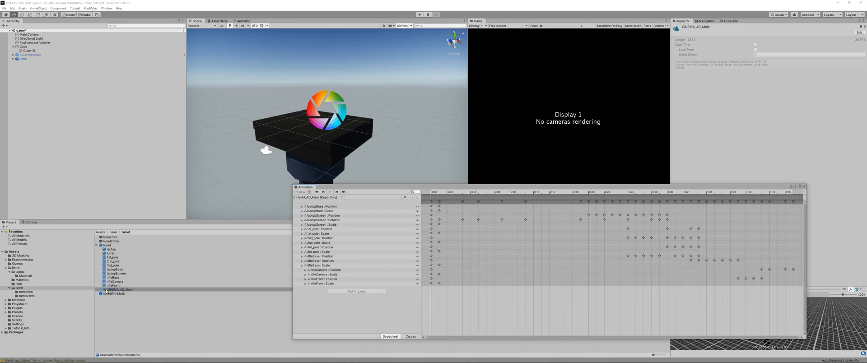
{"action": "left_click_drag", "start_coordinate": [106, 290], "coordinate": [21, 60]}
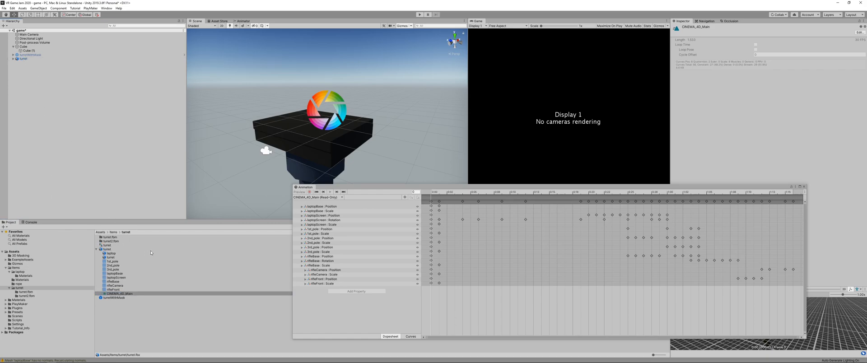
{"action": "left_click", "coordinate": [438, 193]}
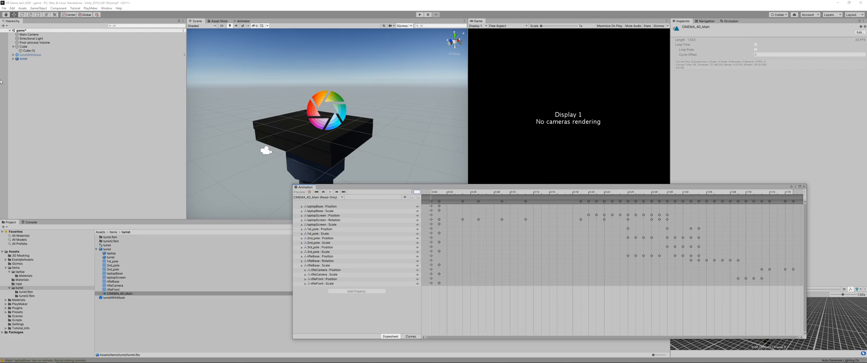
Inspect the turret's Animator component, its controller graph and the source of the CINEMA_4D_Main state
{"action": "left_click", "coordinate": [23, 59]}
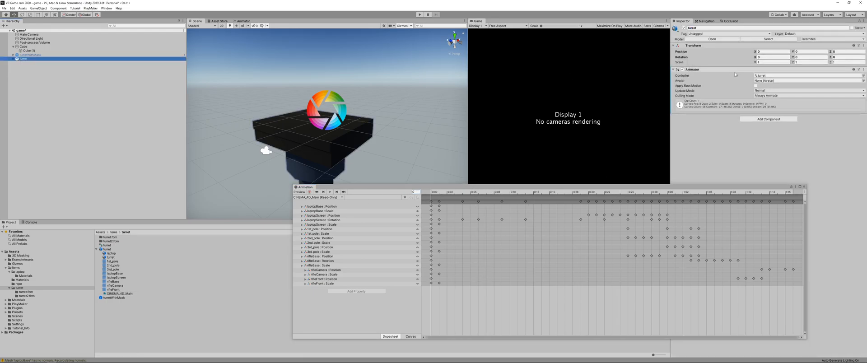
{"action": "left_click", "coordinate": [768, 76]}
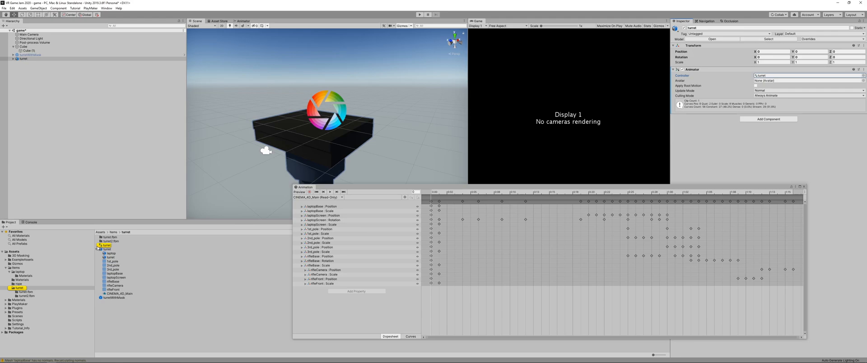
{"action": "double_click", "coordinate": [104, 246]}
{"action": "left_click_drag", "start_coordinate": [374, 34], "coordinate": [396, 65]}
{"action": "double_click", "coordinate": [396, 65]}
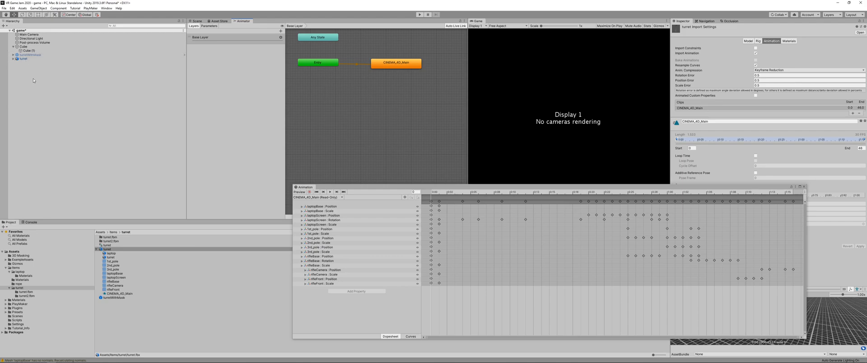
Return to the Scene view and scrub the CINEMA_4D_Main timeline forward and back to the start to preview the turret's motion
{"action": "left_click", "coordinate": [198, 21]}
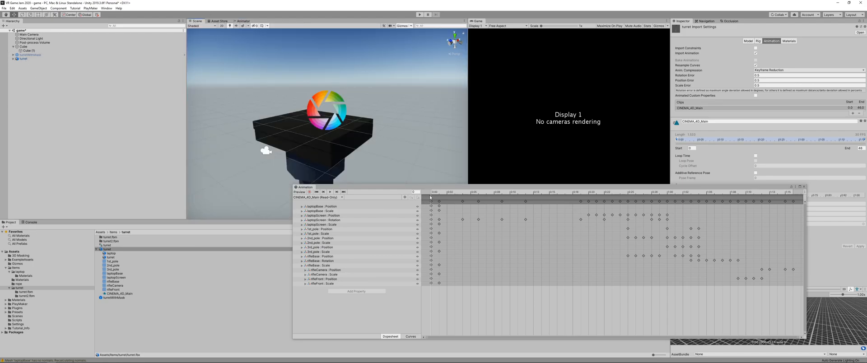
{"action": "left_click_drag", "start_coordinate": [430, 197], "coordinate": [706, 151]}
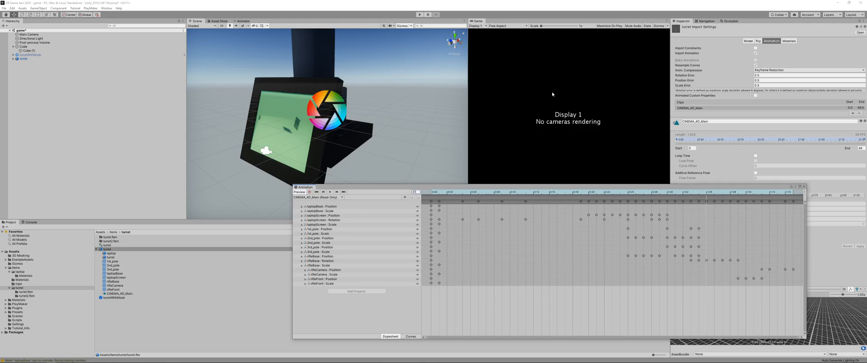
{"action": "scroll", "coordinate": [329, 103], "scroll_direction": "down", "scroll_amount": 5}
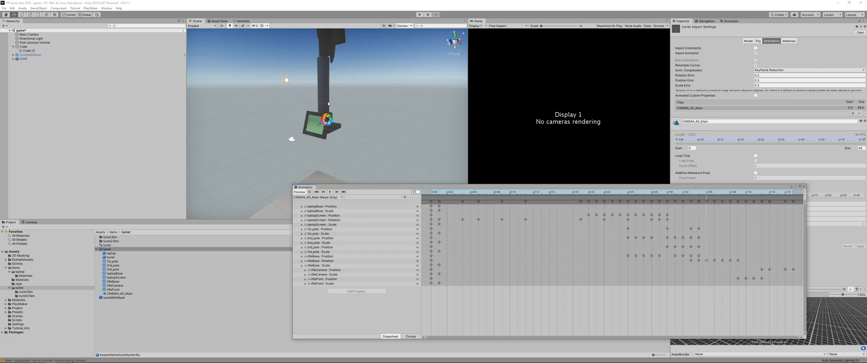
{"action": "key", "text": "alt+Tab"}
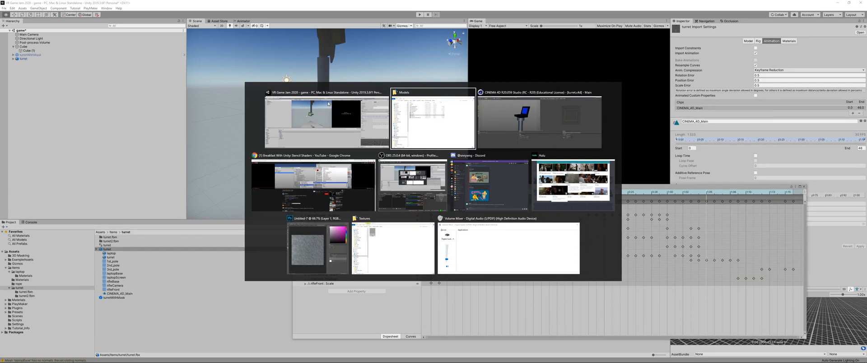
{"action": "key", "text": "alt+Tab"}
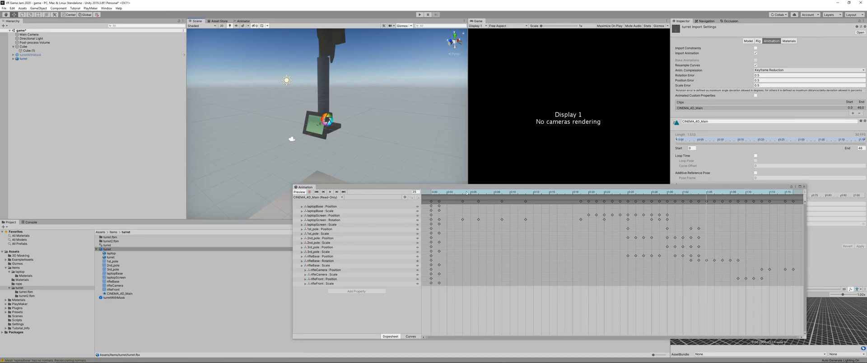
{"action": "left_click_drag", "start_coordinate": [467, 192], "coordinate": [434, 190]}
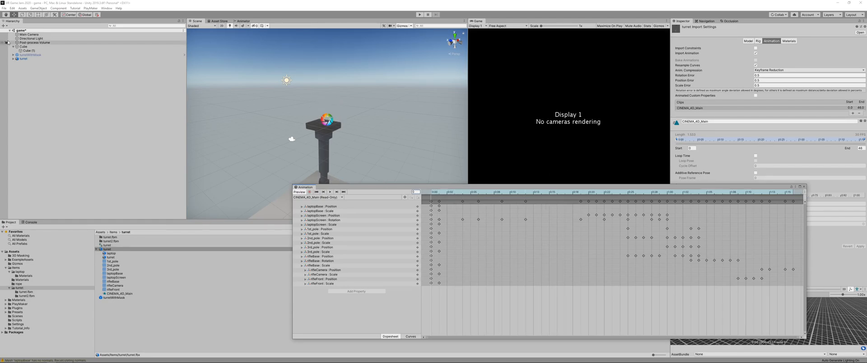
Select the turret in the scene and scrub its animation again to check how the laptop, poles and rifle unfold
{"action": "left_click", "coordinate": [31, 59]}
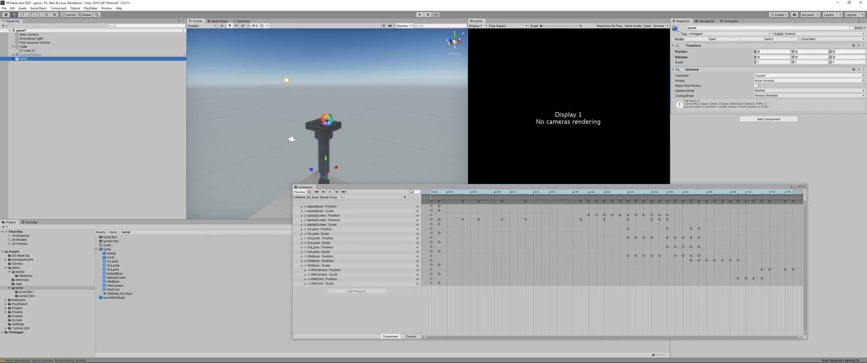
{"action": "left_click_drag", "start_coordinate": [436, 193], "coordinate": [360, 193]}
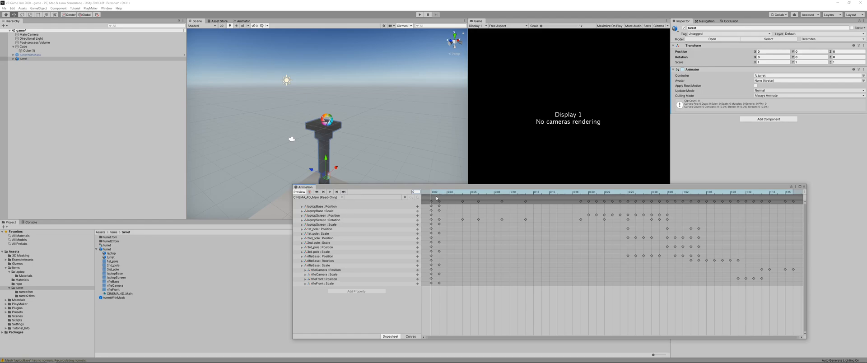
{"action": "left_click_drag", "start_coordinate": [437, 195], "coordinate": [672, 182]}
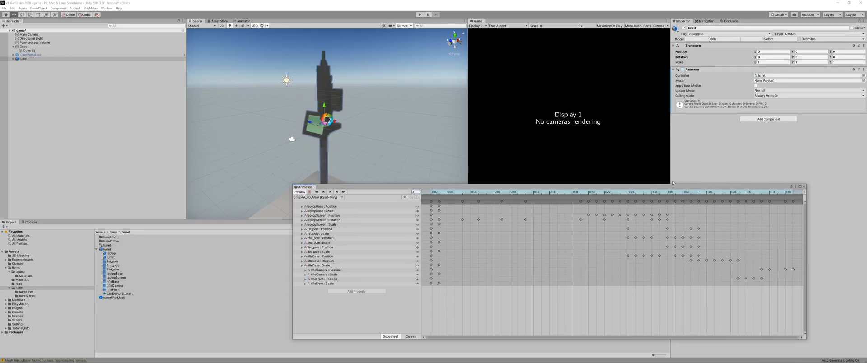
{"action": "scroll", "coordinate": [293, 116], "scroll_direction": "down", "scroll_amount": 5}
{"action": "middle_click_drag", "start_coordinate": [293, 117], "coordinate": [292, 157]}
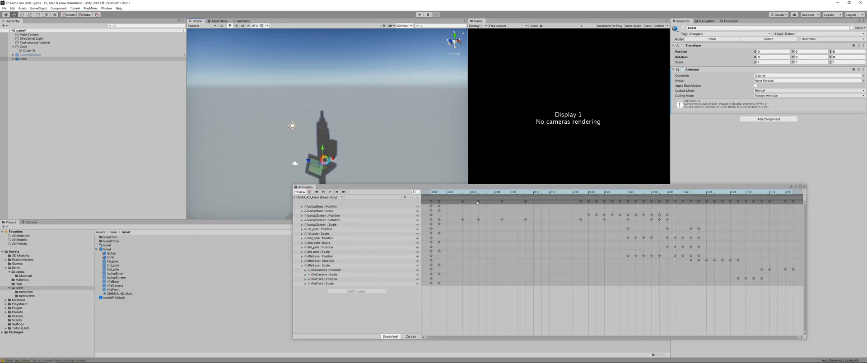
{"action": "left_click_drag", "start_coordinate": [460, 195], "coordinate": [492, 179]}
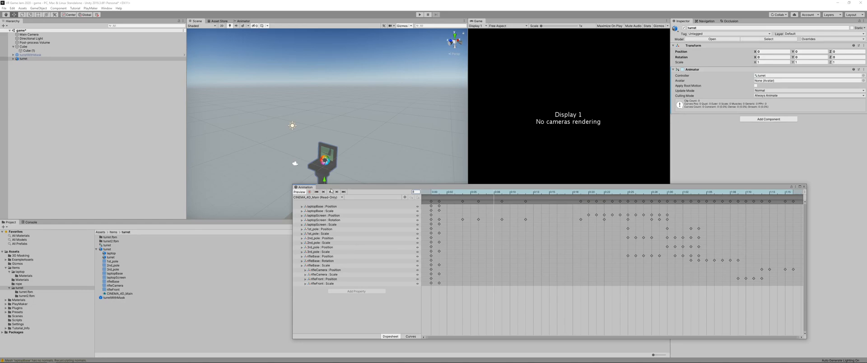
Examine the opened laptop's screen and keyboard on the turret up close
{"action": "key", "text": "f"}
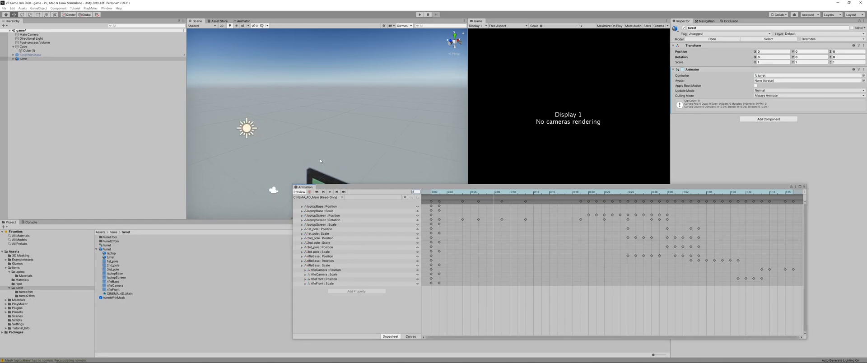
{"action": "scroll", "coordinate": [320, 115], "scroll_direction": "up", "scroll_amount": 5}
{"action": "mouse_move", "coordinate": [322, 77]}
{"action": "middle_mouse_down"}
{"action": "mouse_move", "coordinate": [327, 93]}
{"action": "mouse_move", "coordinate": [324, 85]}
{"action": "middle_mouse_up"}
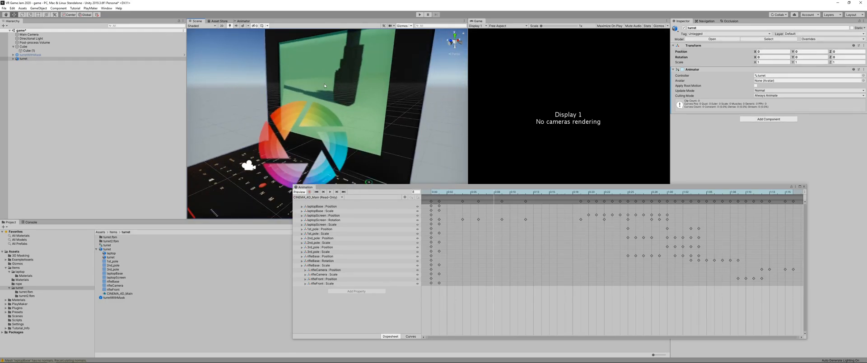
{"action": "scroll", "coordinate": [324, 85], "scroll_direction": "down", "scroll_amount": 5}
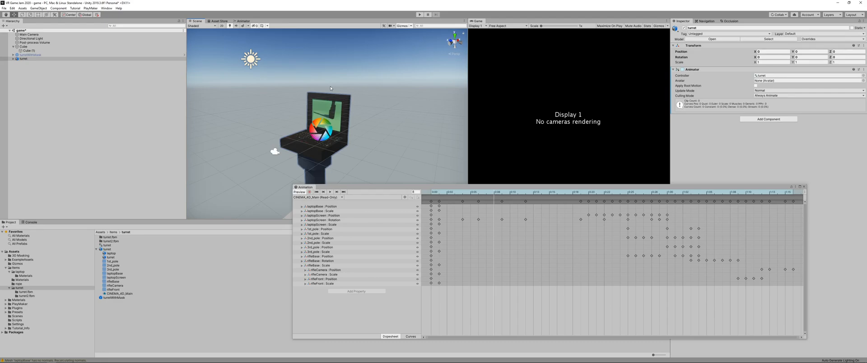
Close the Animation window and deselect the turret
{"action": "left_click", "coordinate": [804, 186]}
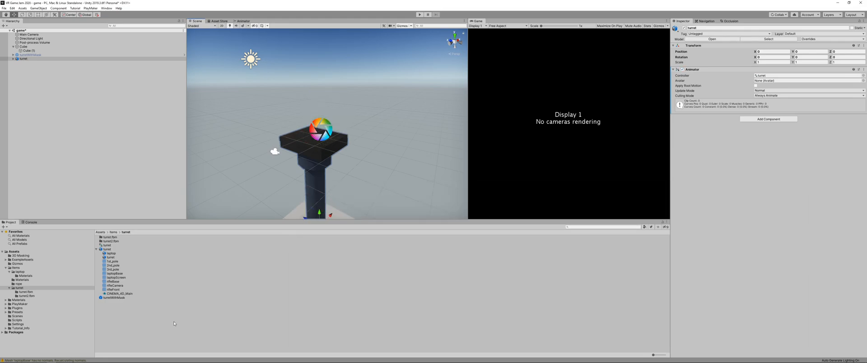
{"action": "left_click", "coordinate": [120, 320]}
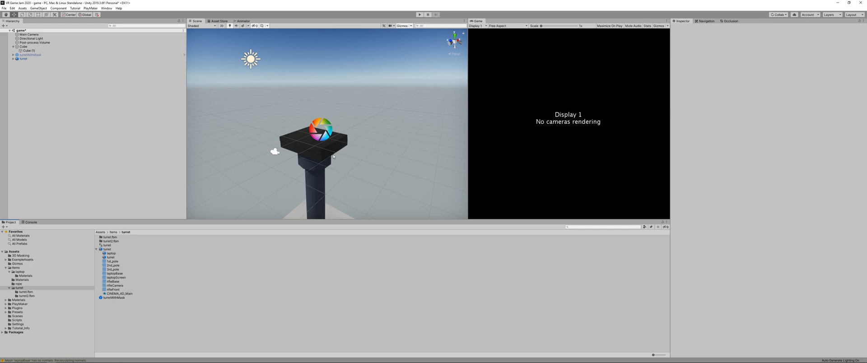
{"action": "scroll", "coordinate": [337, 159], "scroll_direction": "down", "scroll_amount": 3}
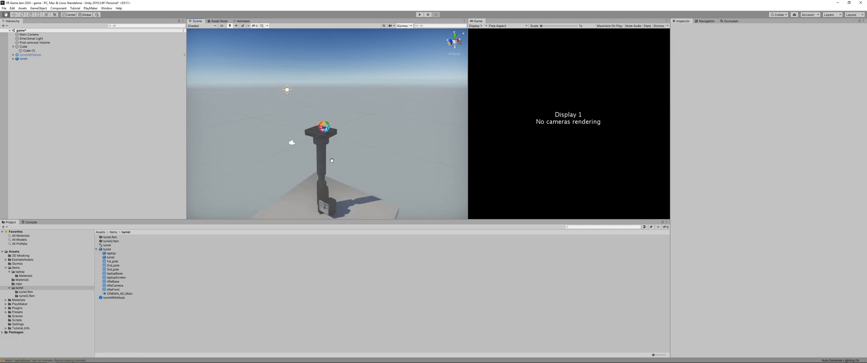
{"action": "scroll", "coordinate": [339, 147], "scroll_direction": "up", "scroll_amount": 3}
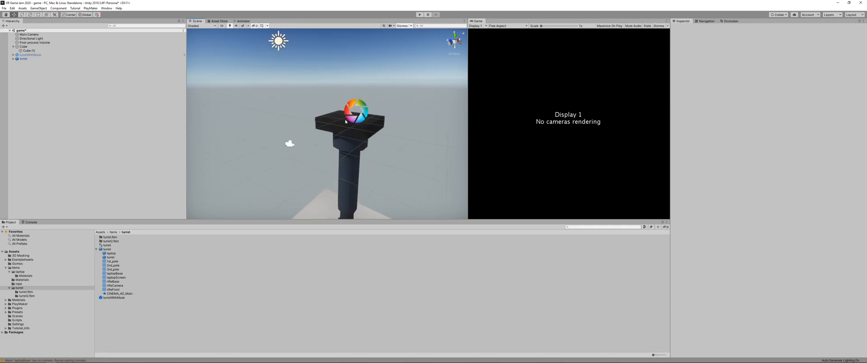
{"action": "scroll", "coordinate": [325, 118], "scroll_direction": "up", "scroll_amount": 2}
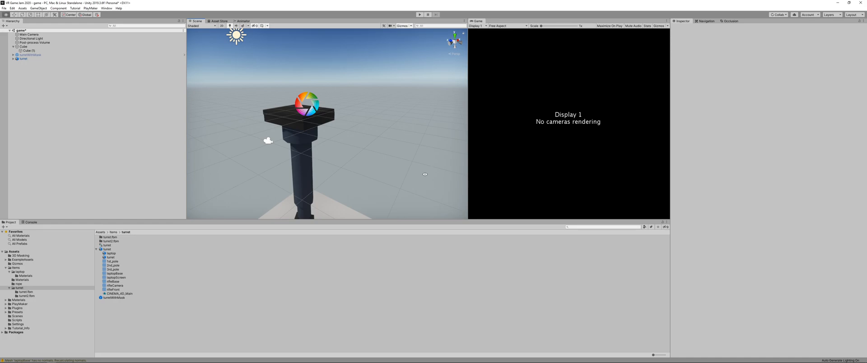
Switch to the Chrome window showing the "Breakfast With Unity: Stencil Shaders" video
{"action": "key", "text": "alt+Tab"}
{"action": "key", "text": "alt+Tab"}
{"action": "key", "text": "alt+Tab"}
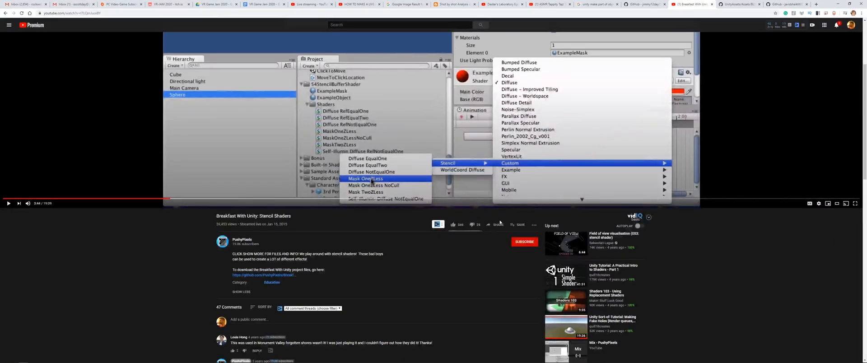
Reload the "Breakfast With Unity: Stencil Shaders" video page and pause the video near its beginning
{"action": "left_click", "coordinate": [512, 226]}
{"action": "left_click", "coordinate": [88, 276]}
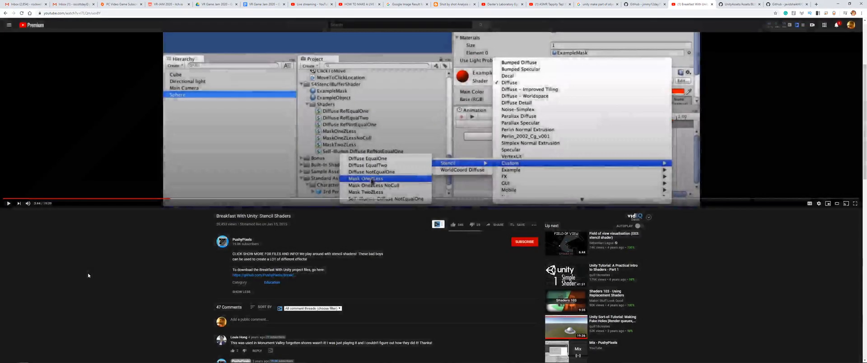
{"action": "scroll", "coordinate": [529, 220], "scroll_direction": "up", "scroll_amount": 3}
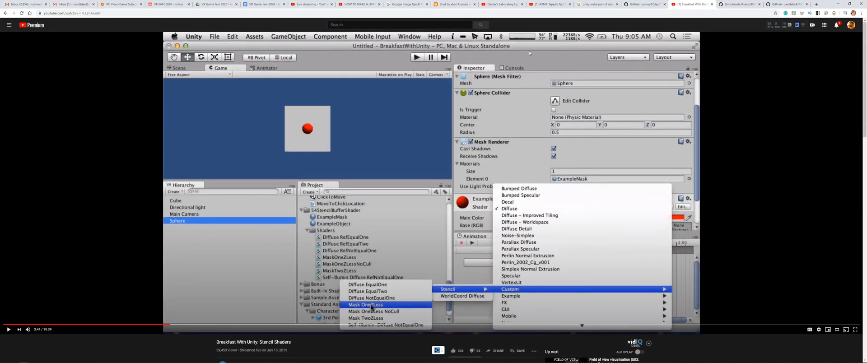
{"action": "left_click", "coordinate": [57, 14]}
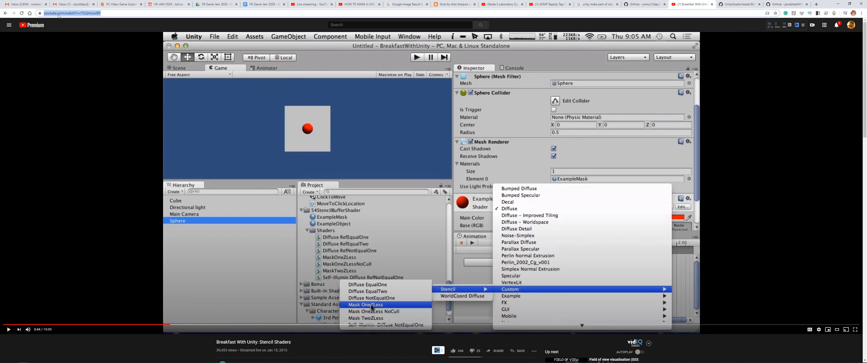
{"action": "key", "text": "Return"}
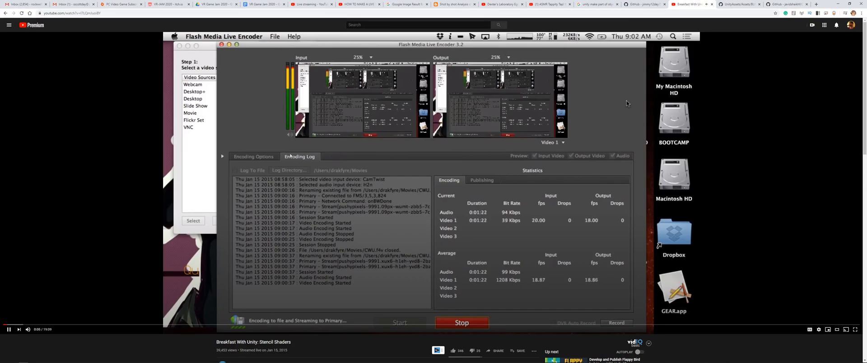
{"action": "key", "text": "space"}
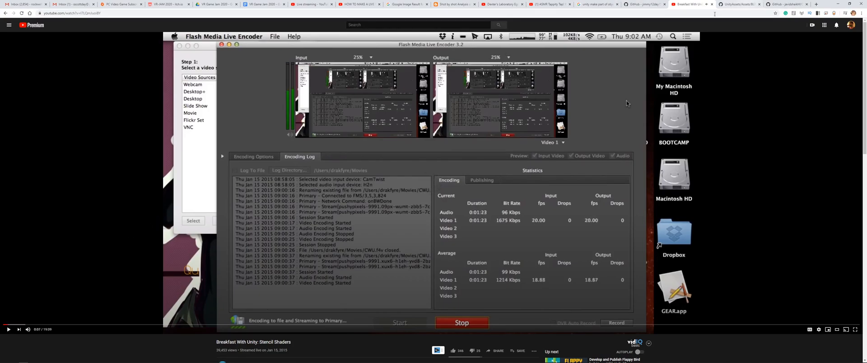
Close the GitHub shader tabs, the Unity search results tab and the ASMR video tab
{"action": "left_click", "coordinate": [734, 4]}
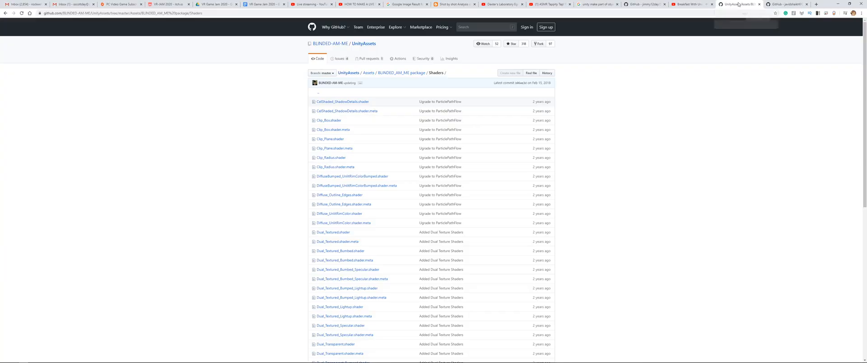
{"action": "key", "text": "ctrl+w"}
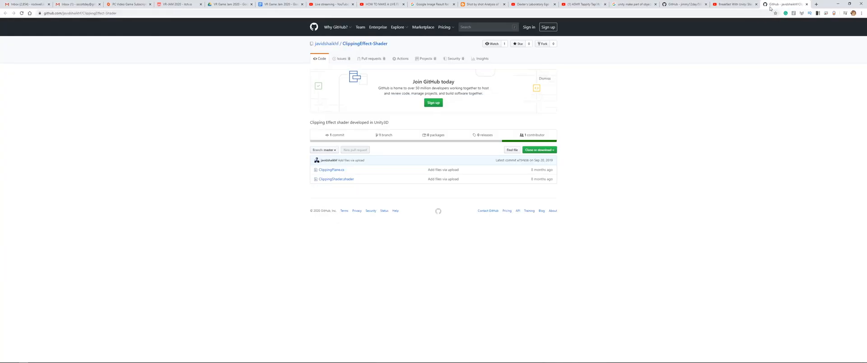
{"action": "key", "text": "ctrl+w"}
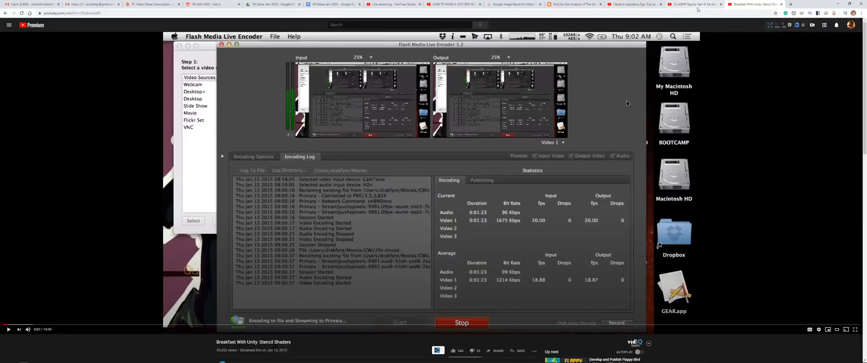
{"action": "middle_click", "coordinate": [698, 7]}
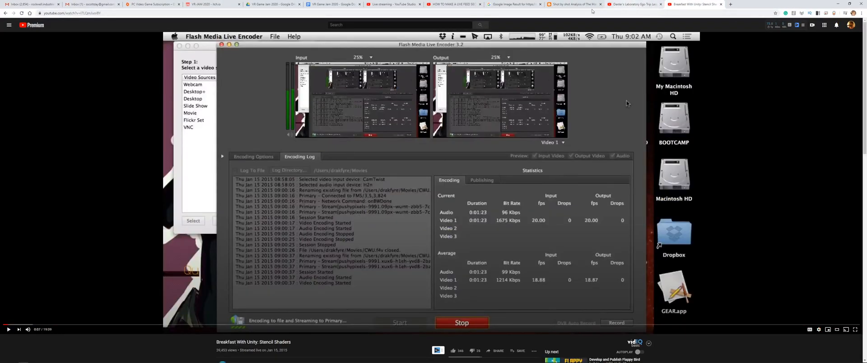
Close the cubicle wall image and live feed security camera video tabs, and check the live-stream dashboard
{"action": "left_click", "coordinate": [582, 4]}
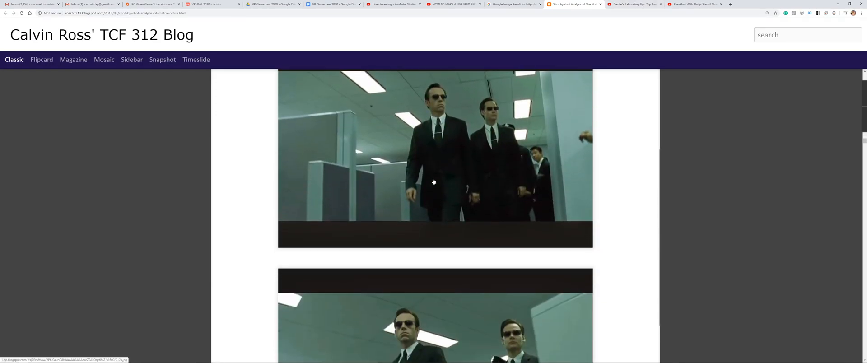
{"action": "left_click", "coordinate": [513, 4]}
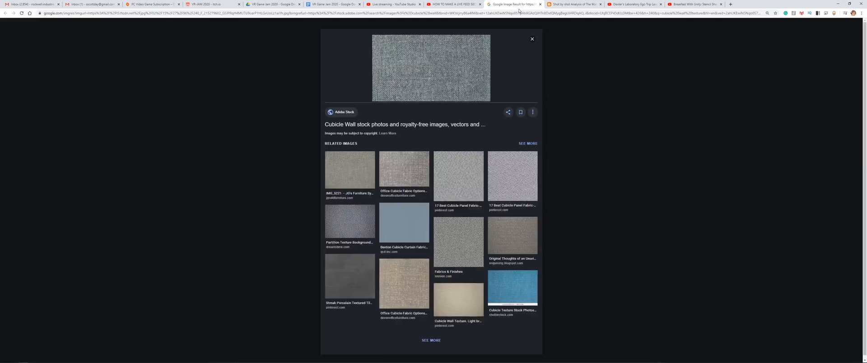
{"action": "middle_click", "coordinate": [518, 6]}
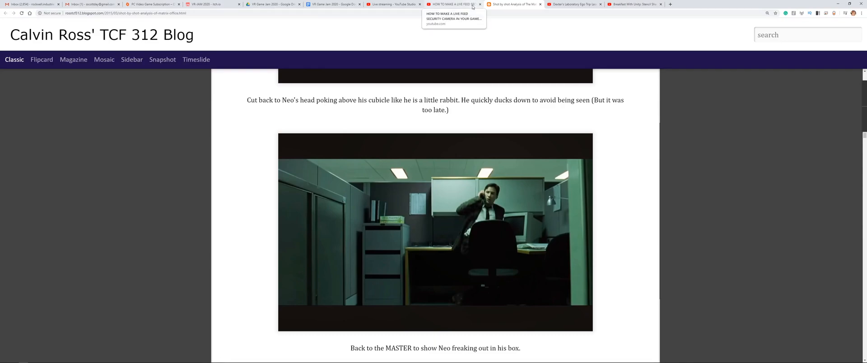
{"action": "left_click", "coordinate": [469, 6]}
{"action": "middle_click", "coordinate": [469, 6]}
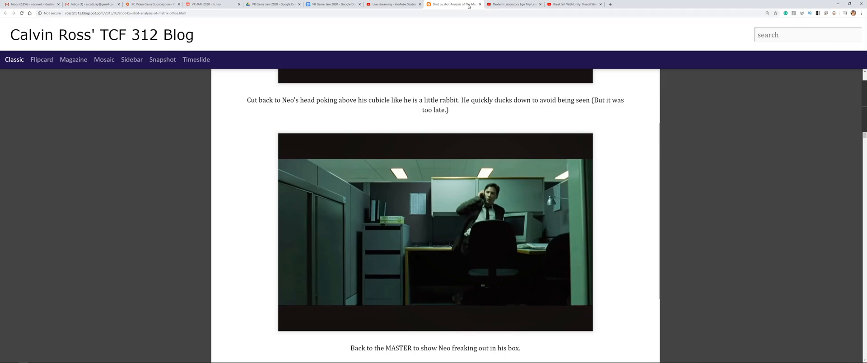
{"action": "left_click", "coordinate": [400, 3]}
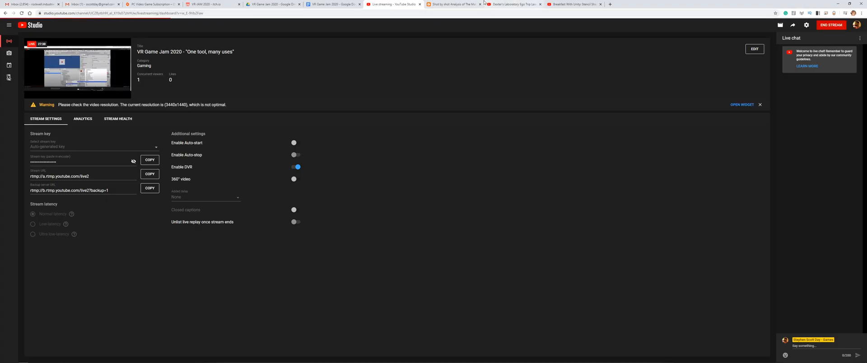
{"action": "left_click", "coordinate": [468, 3]}
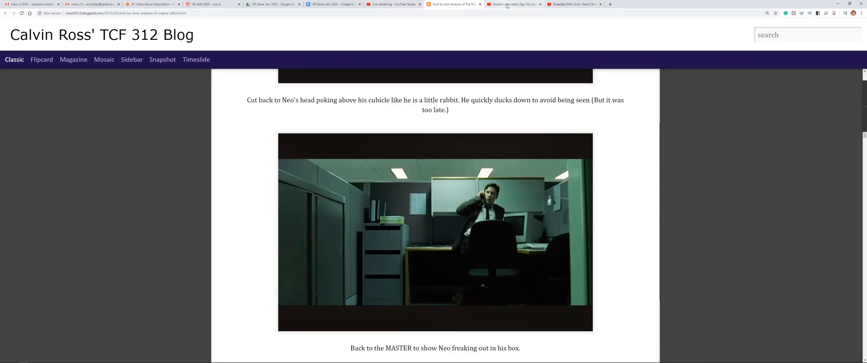
Bring up the Hulu window and close it
{"action": "mouse_move", "coordinate": [24, 360]}
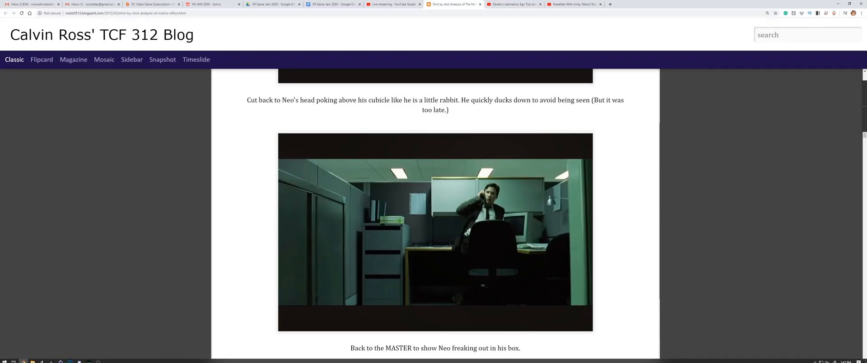
{"action": "left_click", "coordinate": [89, 360]}
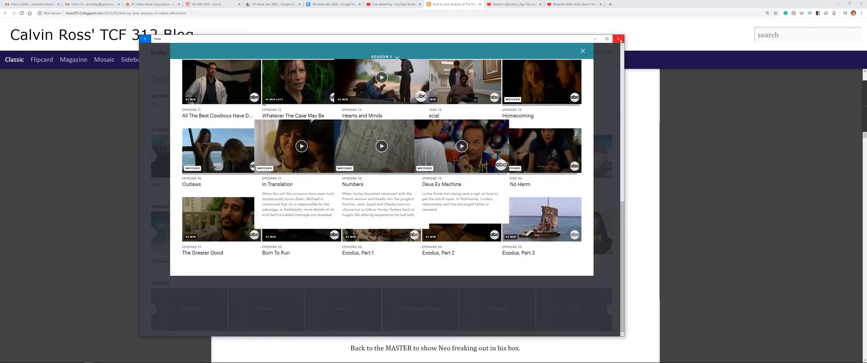
{"action": "left_click", "coordinate": [619, 39]}
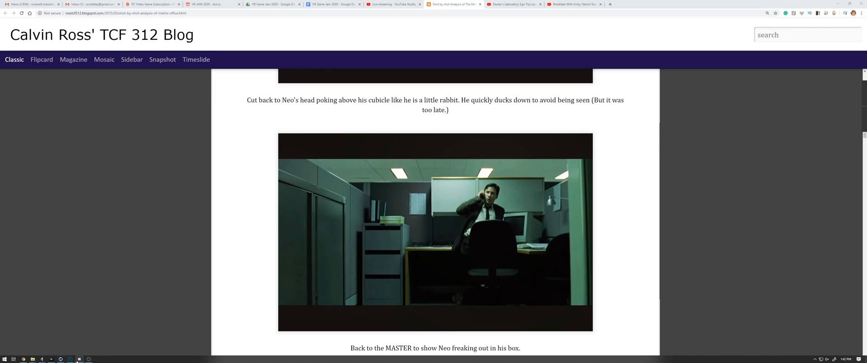
{"action": "mouse_move", "coordinate": [77, 361]}
Open a new browser tab and set its address field to search YouTube directly
{"action": "left_click", "coordinate": [571, 4]}
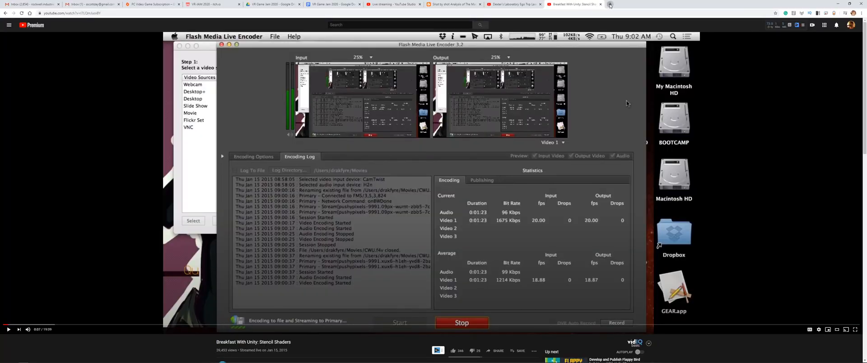
{"action": "left_click", "coordinate": [611, 4]}
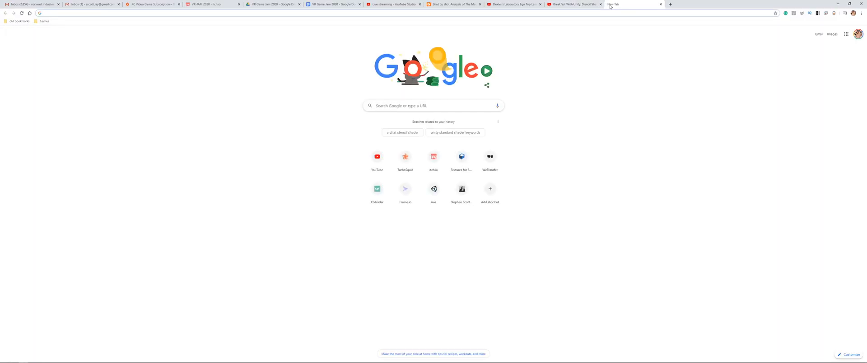
{"action": "key", "text": "alt+Tab"}
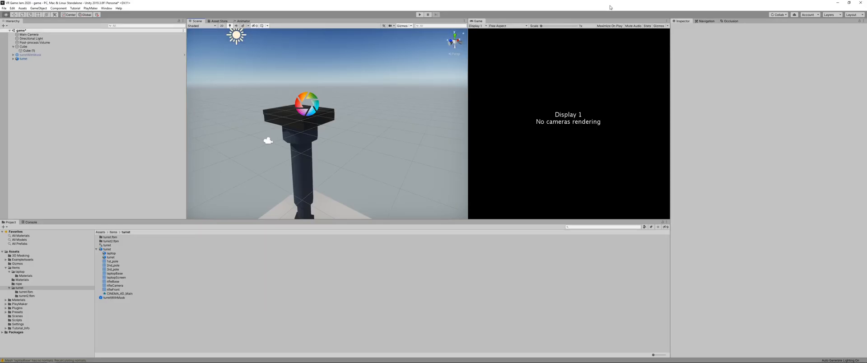
{"action": "key", "text": "alt+Tab"}
{"action": "type", "text": "you"}
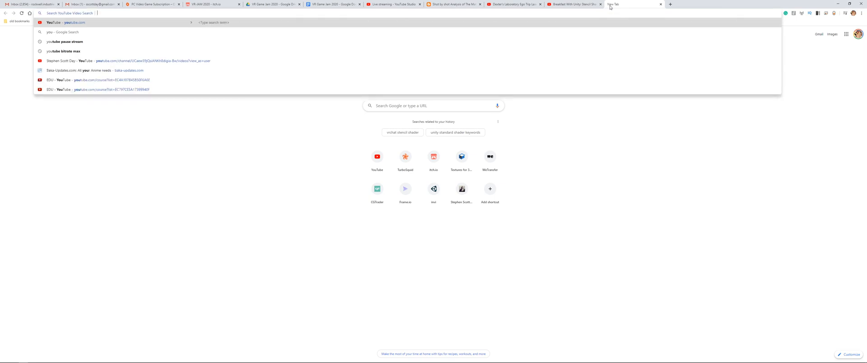
{"action": "key", "text": "Tab"}
Search YouTube for "unity place object anywhere raycast"
{"action": "type", "text": "place an "}
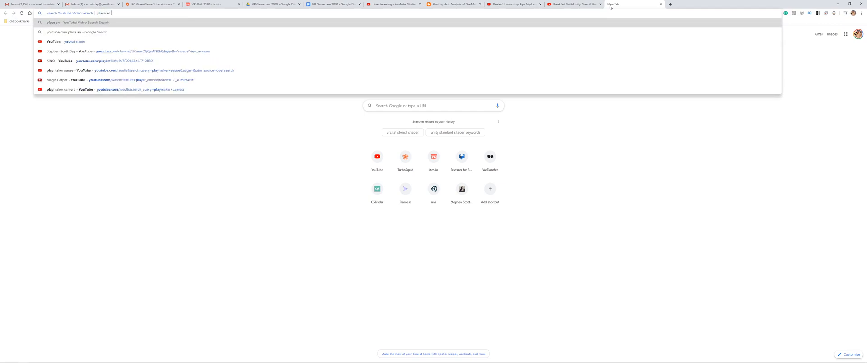
{"action": "type", "text": "object a"}
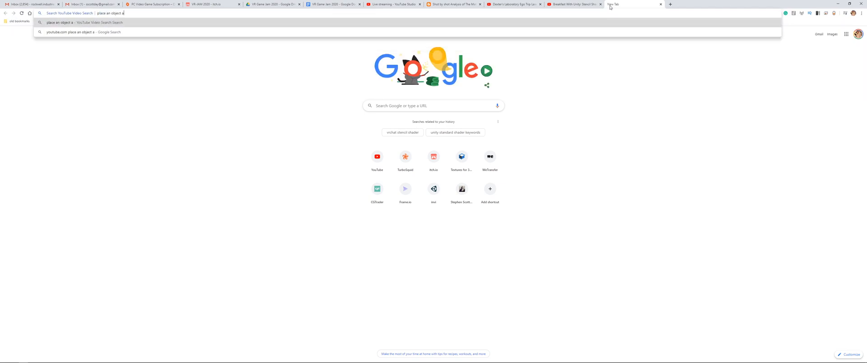
{"action": "key", "text": "ctrl+a"}
{"action": "type", "text": "unity"}
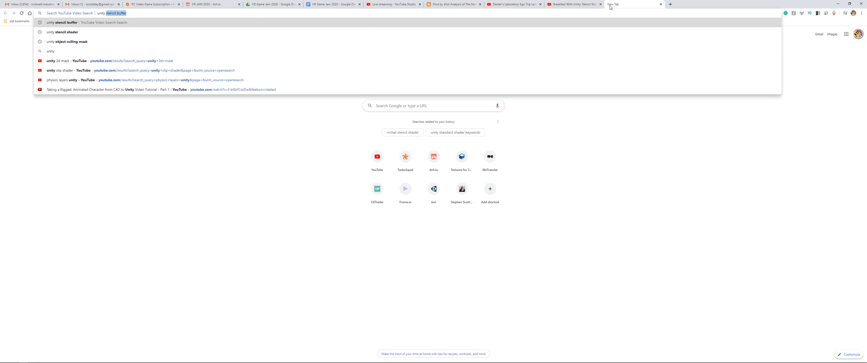
{"action": "type", "text": " place ob"}
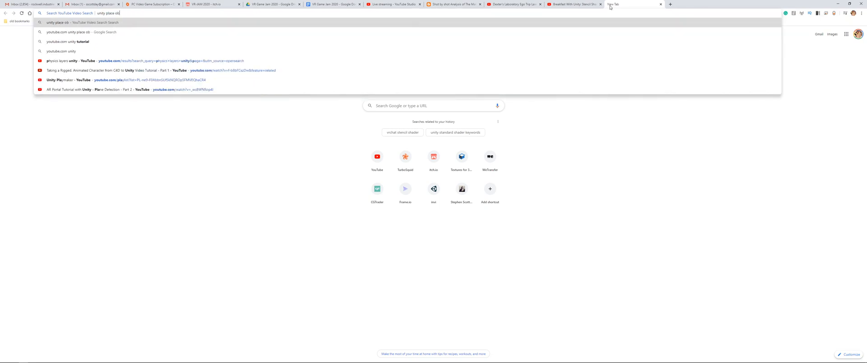
{"action": "type", "text": "ject anywhere"}
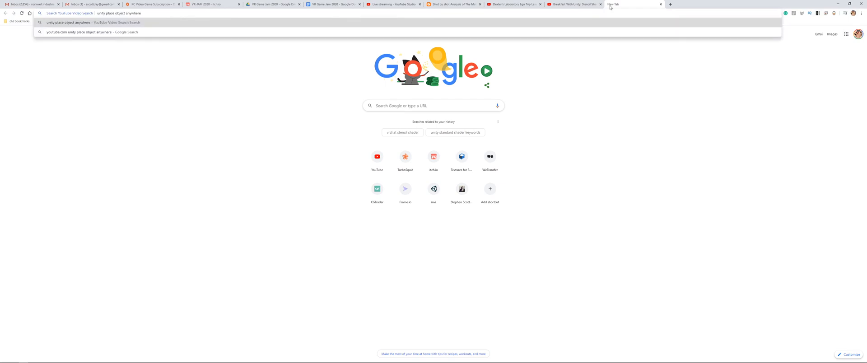
{"action": "type", "text": " ray"}
{"action": "type", "text": "cas"}
{"action": "type", "text": "t"}
{"action": "key", "text": "Return"}
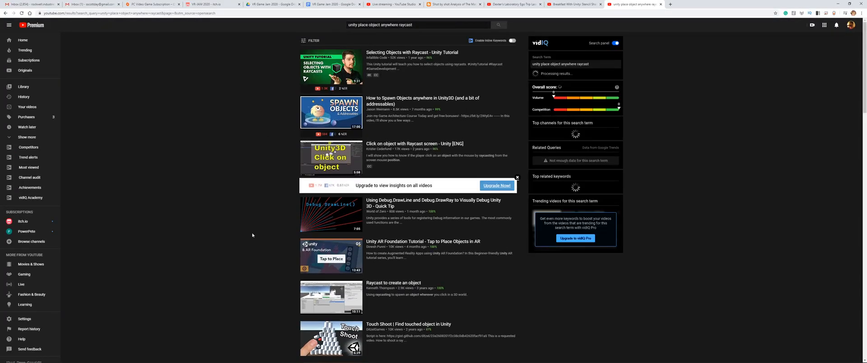
Open the video "Unity3D Building and Object Placement & Rotation. Let your players build the world!" from the search results
{"action": "scroll", "coordinate": [218, 187], "scroll_direction": "down", "scroll_amount": 3}
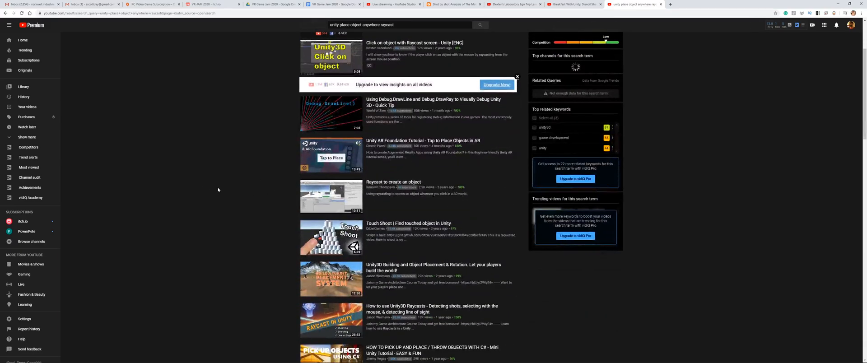
{"action": "scroll", "coordinate": [218, 191], "scroll_direction": "down", "scroll_amount": 2}
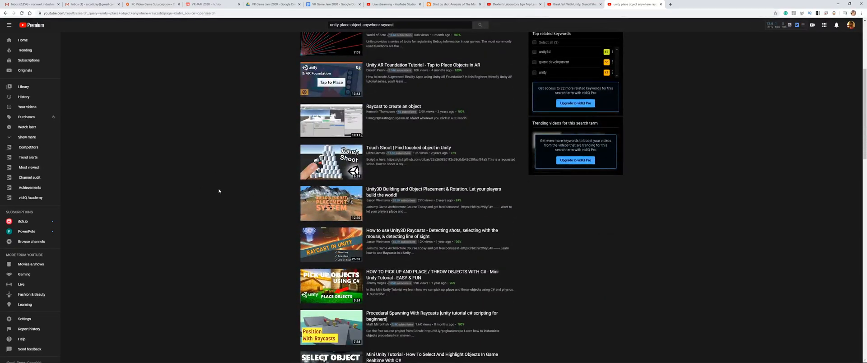
{"action": "mouse_move", "coordinate": [334, 208]}
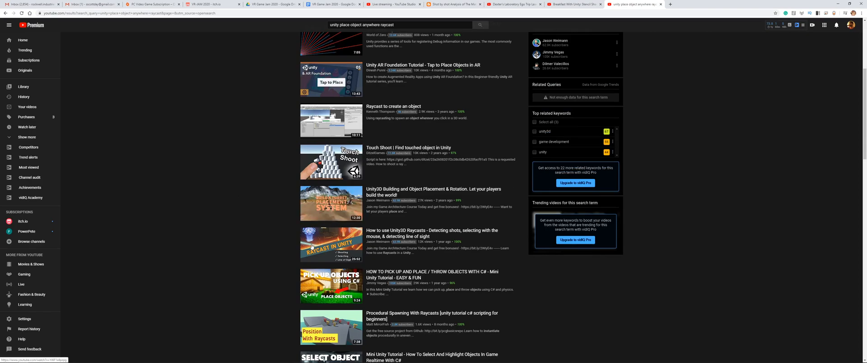
{"action": "left_click", "coordinate": [335, 208]}
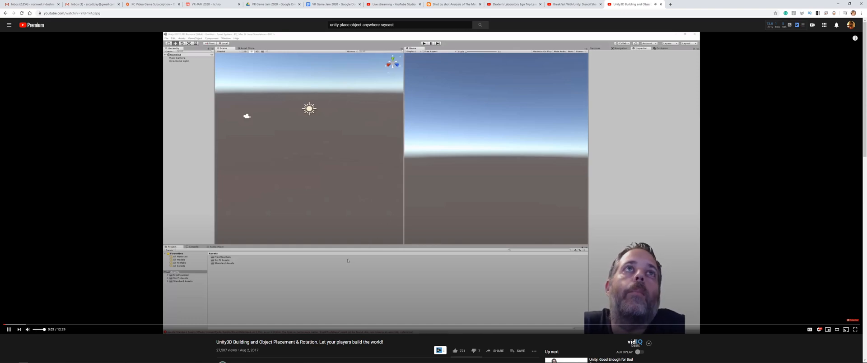
Lower the video's volume and place the browser as a smaller window over the Unity editor's scene view
{"action": "left_click", "coordinate": [39, 330]}
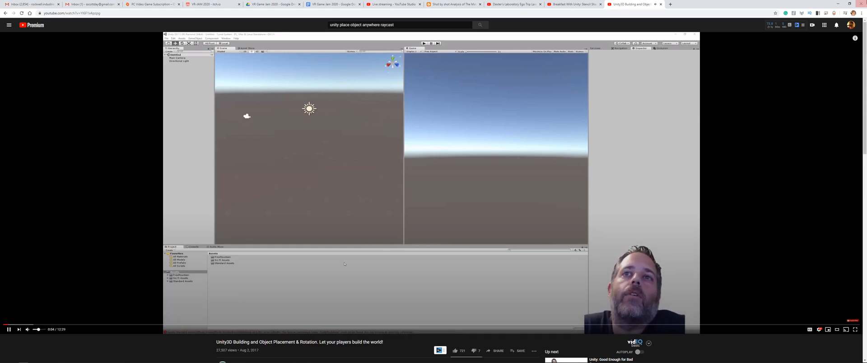
{"action": "left_click_drag", "start_coordinate": [741, 4], "coordinate": [386, 40]}
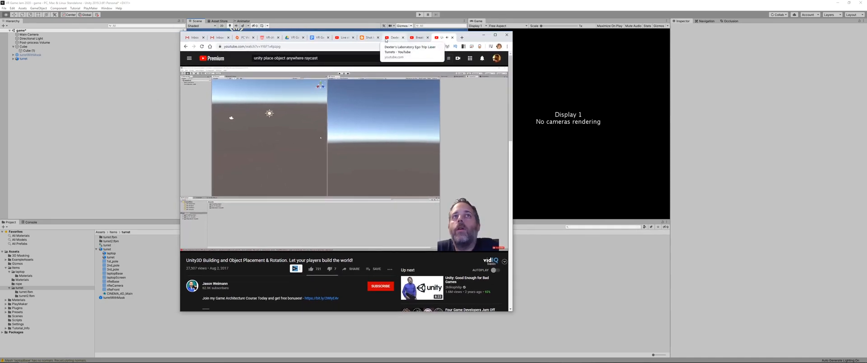
{"action": "left_click_drag", "start_coordinate": [468, 41], "coordinate": [394, 59]}
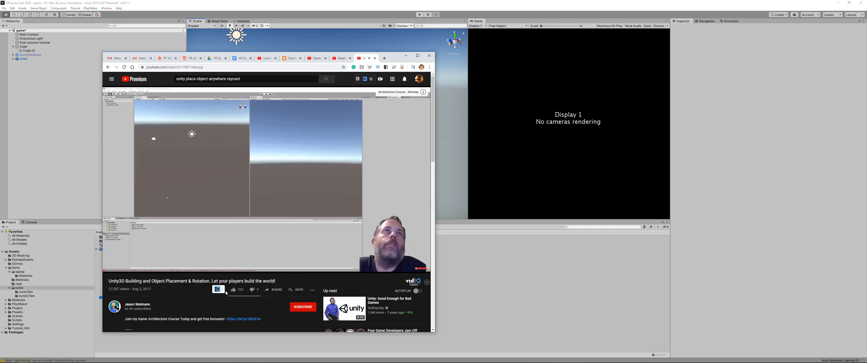
Open the Windows Sound settings and choose Speakers (Scarlett 2i2 USB) as the output device
{"action": "scroll", "coordinate": [224, 296], "scroll_direction": "down", "scroll_amount": 2}
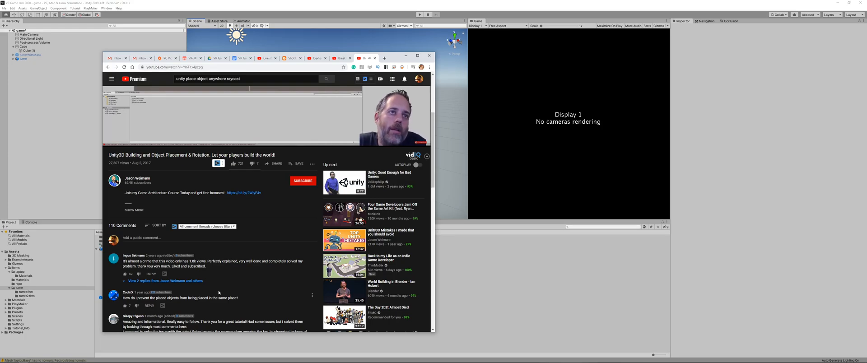
{"action": "key", "text": "super"}
{"action": "type", "text": "sound"}
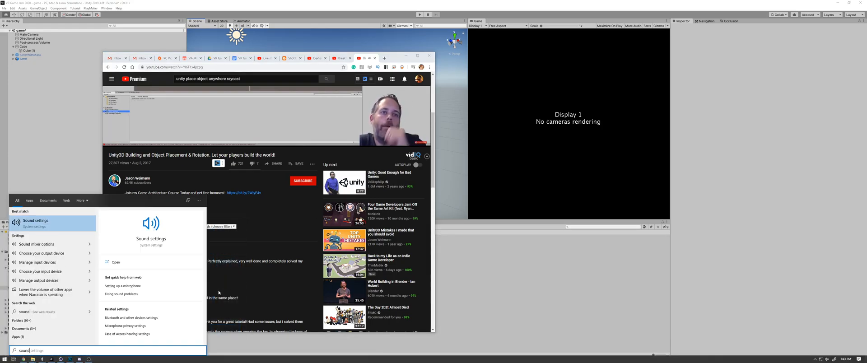
{"action": "key", "text": "Return"}
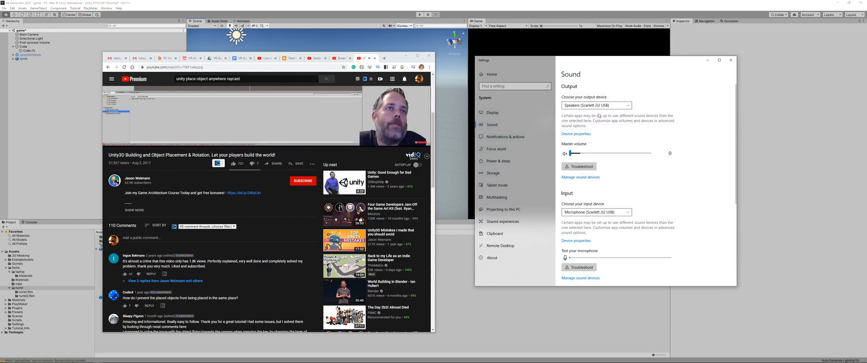
{"action": "left_click", "coordinate": [586, 107]}
{"action": "left_click", "coordinate": [586, 108]}
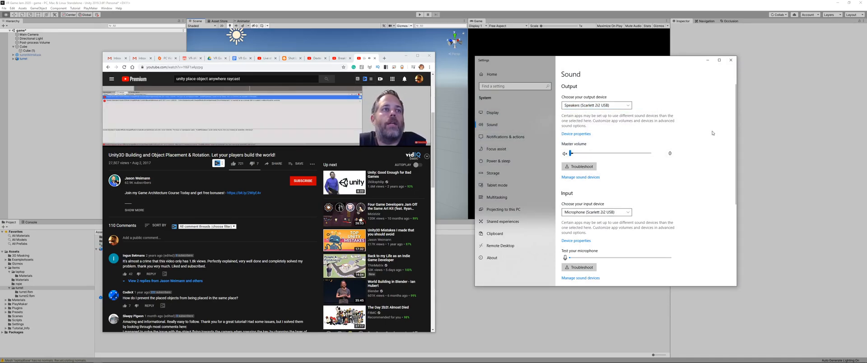
Raise the computer's master volume to 26 and close the sound settings
{"action": "key", "text": "XF86AudioRaiseVolume"}
{"action": "key", "text": "XF86AudioRaiseVolume"}
{"action": "key", "text": "XF86AudioRaiseVolume"}
{"action": "key", "text": "XF86AudioRaiseVolume"}
{"action": "key", "text": "XF86AudioRaiseVolume"}
{"action": "key", "text": "XF86AudioRaiseVolume"}
{"action": "key", "text": "XF86AudioRaiseVolume"}
{"action": "key", "text": "XF86AudioRaiseVolume"}
{"action": "key", "text": "XF86AudioRaiseVolume"}
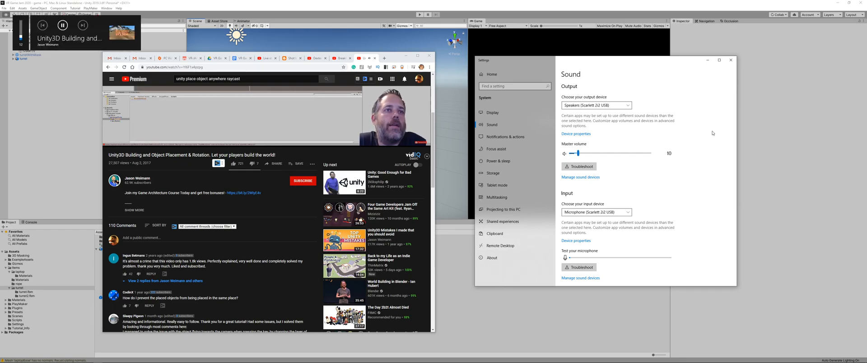
{"action": "key", "text": "XF86AudioRaiseVolume"}
{"action": "key", "text": "XF86AudioRaiseVolume"}
{"action": "key", "text": "XF86AudioRaiseVolume"}
{"action": "key", "text": "XF86AudioRaiseVolume"}
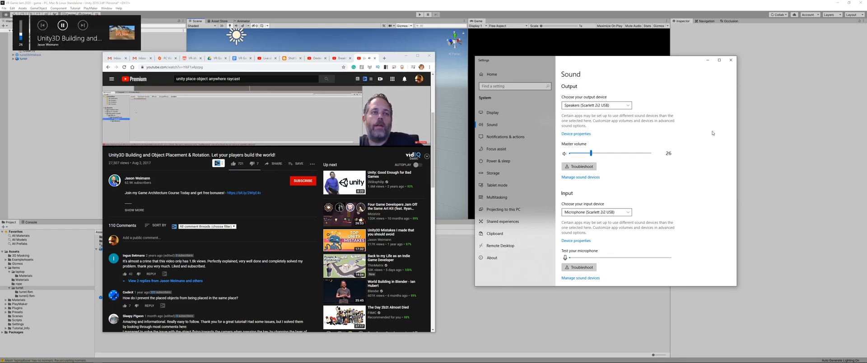
{"action": "left_click", "coordinate": [731, 59]}
Skip ahead in the placement tutorial in short jumps to the code that instantiates and destroys the placeable object
{"action": "scroll", "coordinate": [336, 172], "scroll_direction": "up", "scroll_amount": 3}
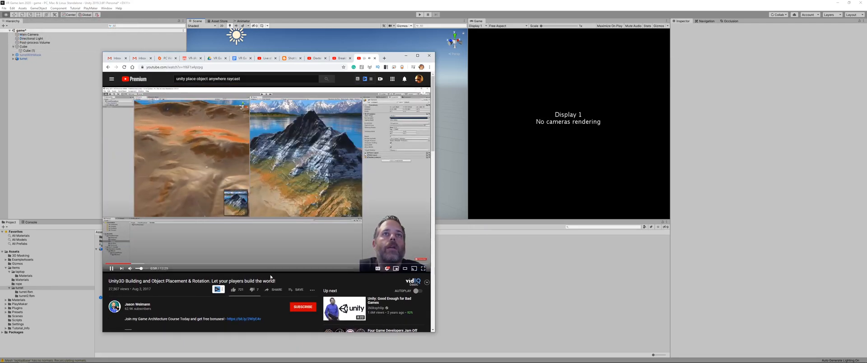
{"action": "key", "text": "l"}
{"action": "key", "text": "l"}
{"action": "key", "text": "l"}
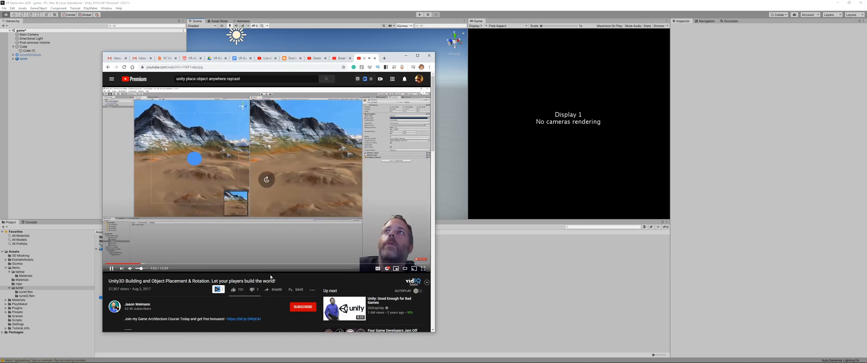
{"action": "key", "text": "l"}
{"action": "key", "text": "l"}
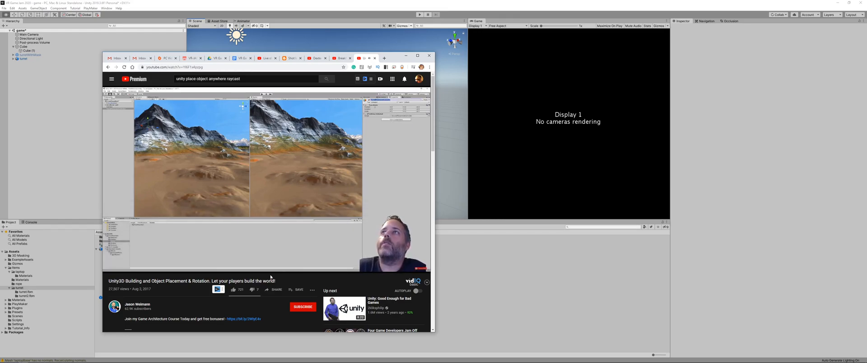
{"action": "key", "text": "l"}
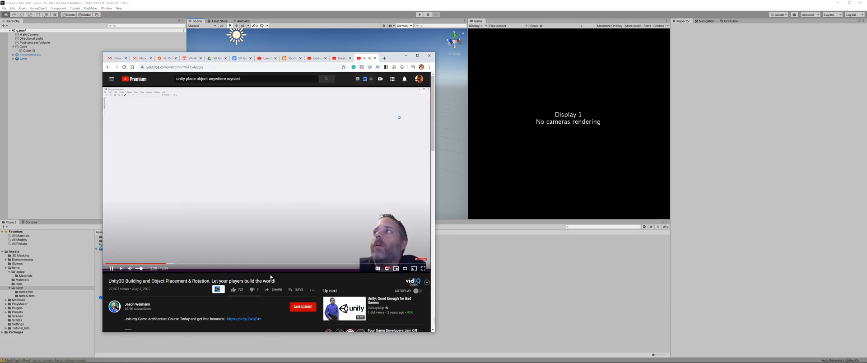
{"action": "key", "text": "l"}
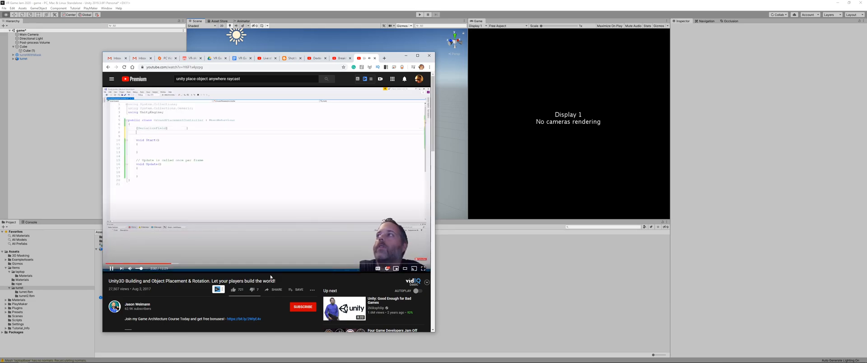
{"action": "key", "text": "l"}
{"action": "key", "text": "l"}
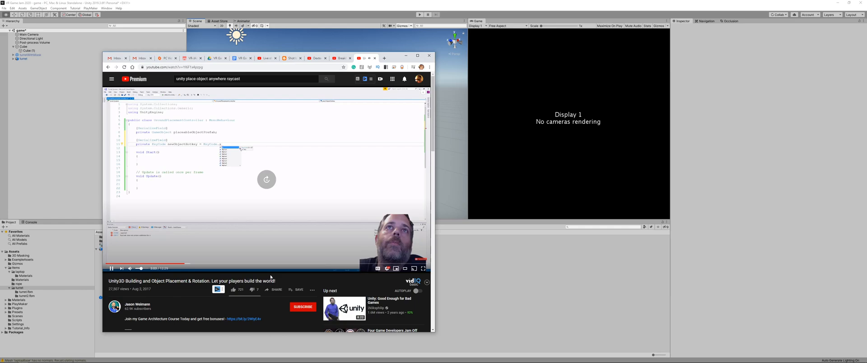
{"action": "key", "text": "l"}
{"action": "key", "text": "l"}
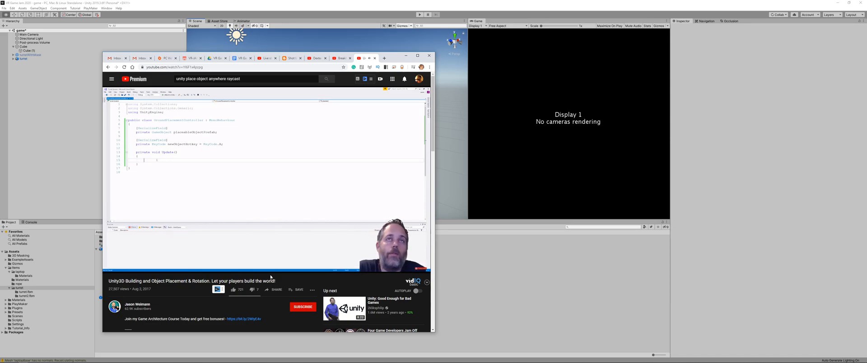
{"action": "key", "text": "l"}
{"action": "key", "text": "l"}
{"action": "key", "text": "l"}
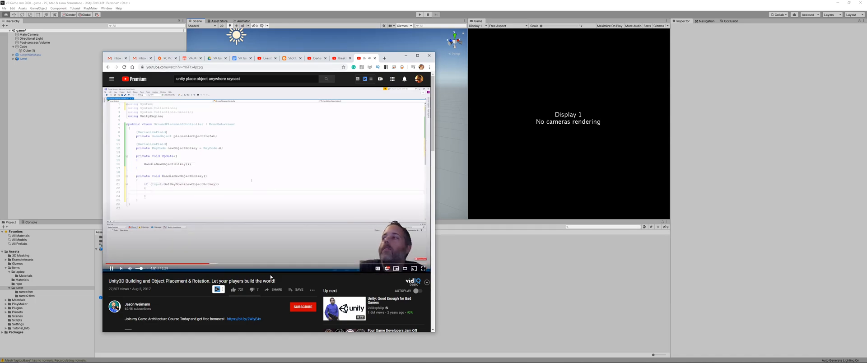
{"action": "key", "text": "l"}
{"action": "key", "text": "l"}
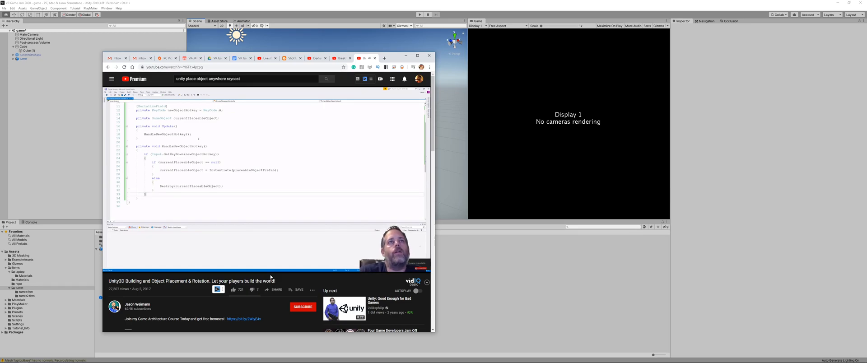
Shift the browser window over the scene view and adjust the playback speed of the placement video
{"action": "left_click_drag", "start_coordinate": [398, 57], "coordinate": [445, 63]}
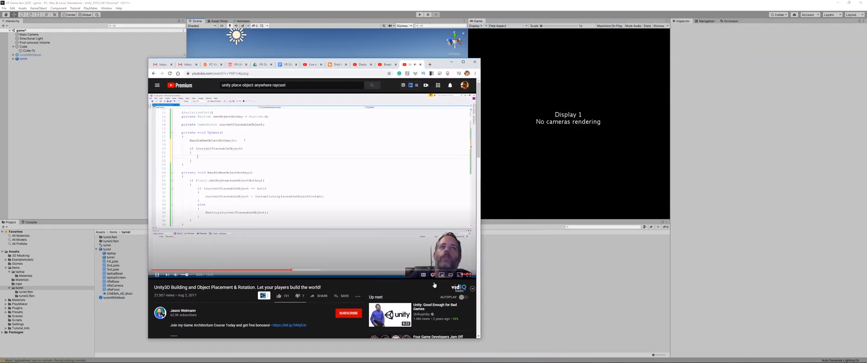
{"action": "left_click", "coordinate": [434, 275]}
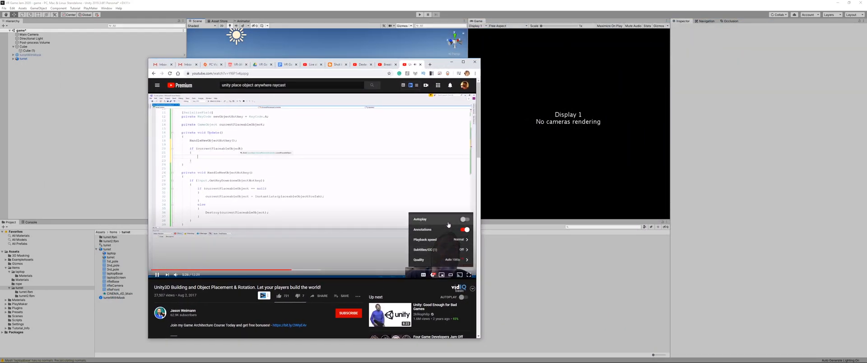
{"action": "left_click", "coordinate": [434, 241]}
{"action": "left_click", "coordinate": [439, 261]}
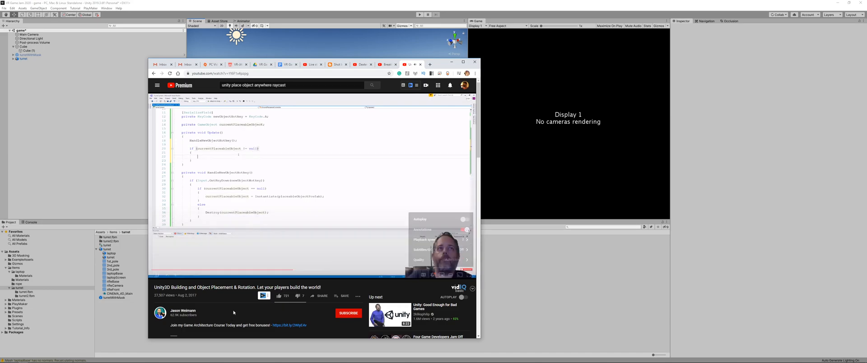
Watch the raycast placement code with the browser moved towards the Game view, pause the video and return to the Unity editor
{"action": "left_click_drag", "start_coordinate": [437, 65], "coordinate": [533, 45]}
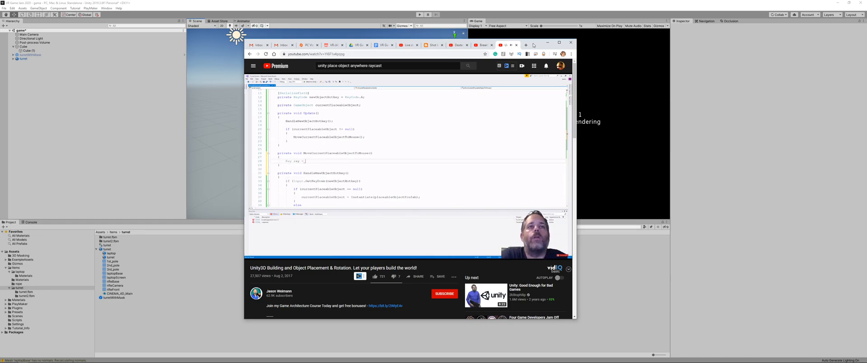
{"action": "left_click_drag", "start_coordinate": [533, 44], "coordinate": [556, 42]}
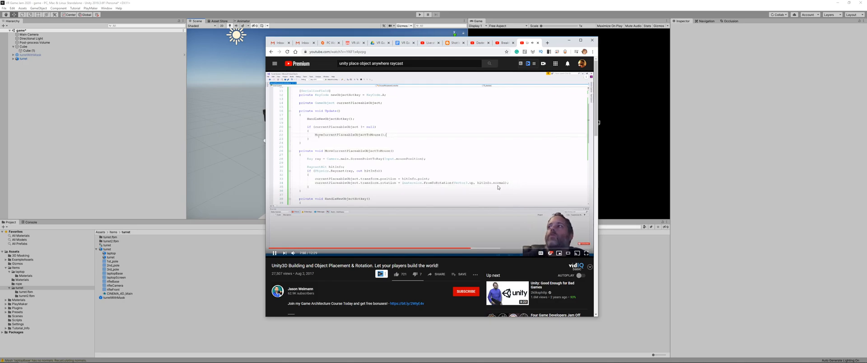
{"action": "left_click", "coordinate": [475, 147]}
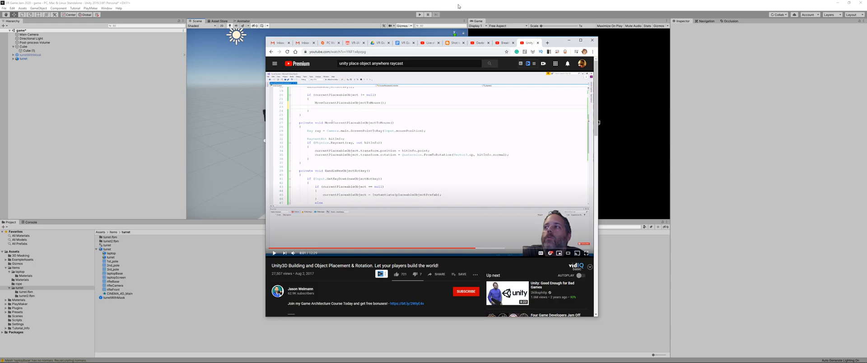
{"action": "left_click", "coordinate": [411, 9]}
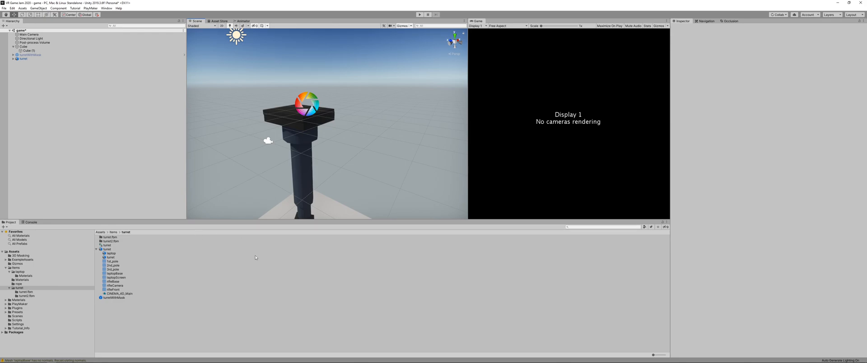
Create an empty object in the scene hierarchy and name it "Game manager"
{"action": "right_click", "coordinate": [81, 100]}
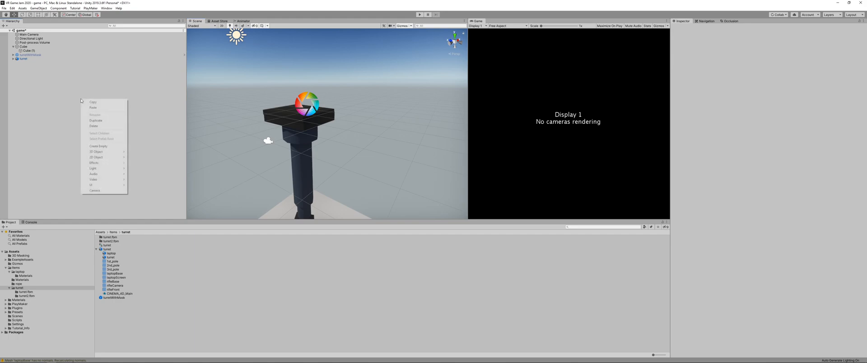
{"action": "left_click", "coordinate": [89, 146]}
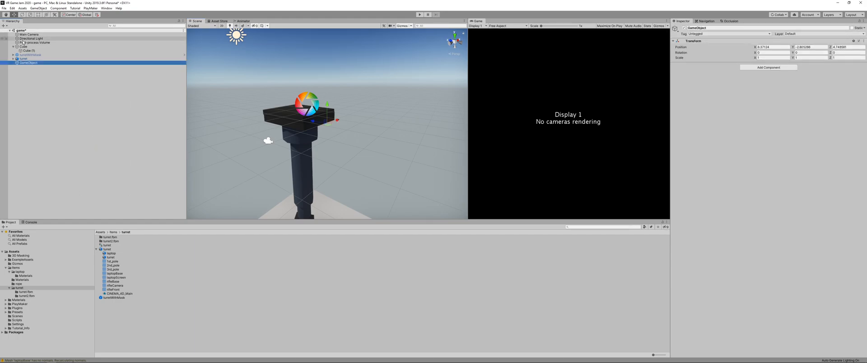
{"action": "key", "text": "F2"}
{"action": "type", "text": "Game"}
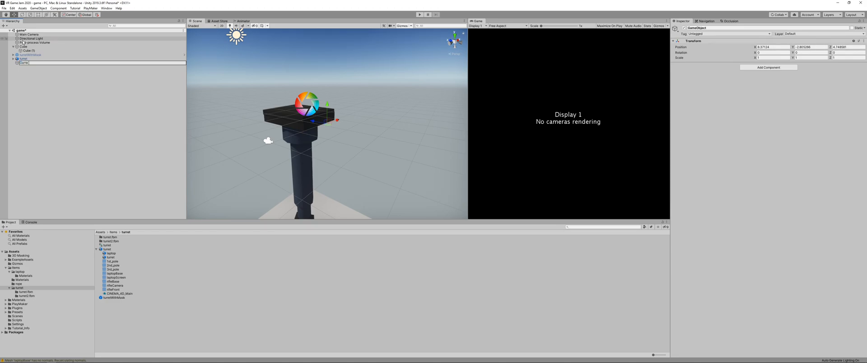
{"action": "type", "text": " manager"}
{"action": "key", "text": "Return"}
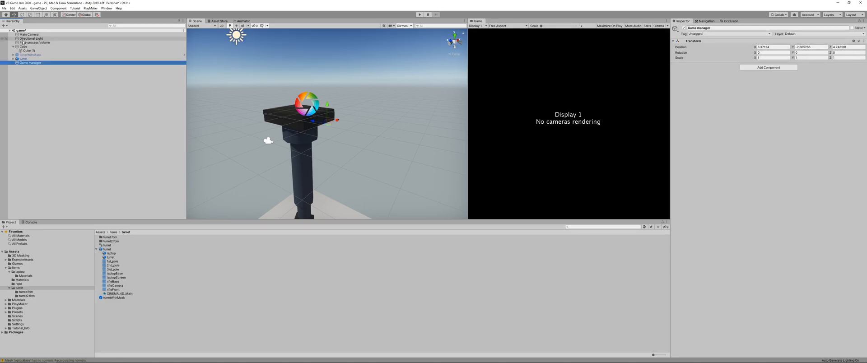
Add a PlayMakerFSM component to the Game manager object
{"action": "left_click", "coordinate": [37, 84]}
{"action": "left_click", "coordinate": [21, 63]}
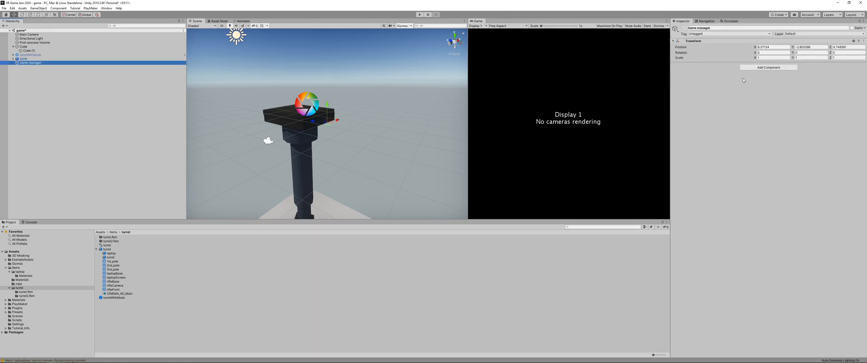
{"action": "left_click", "coordinate": [755, 68]}
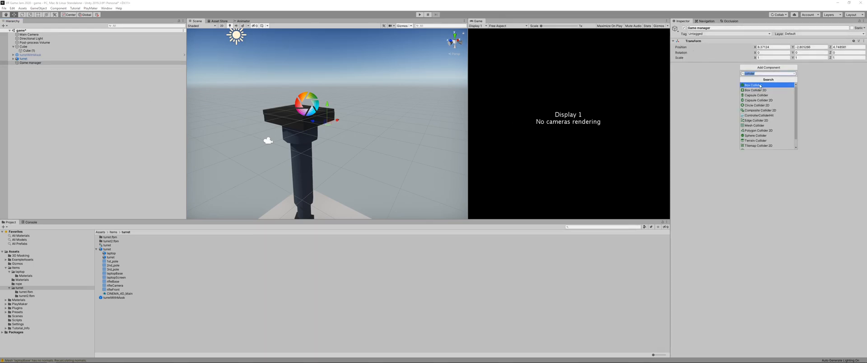
{"action": "type", "text": "playmaker"}
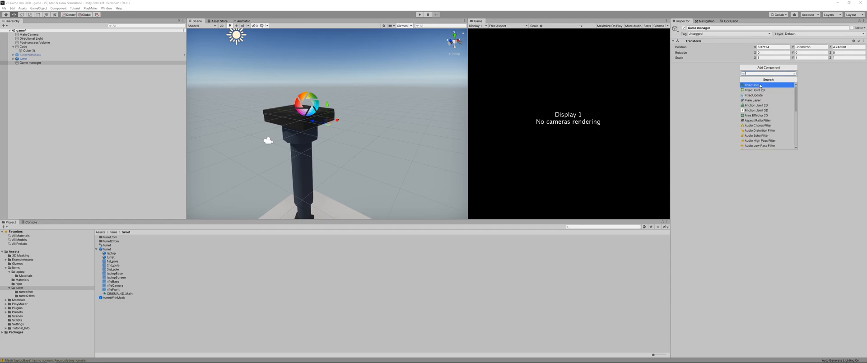
{"action": "key", "text": "Return"}
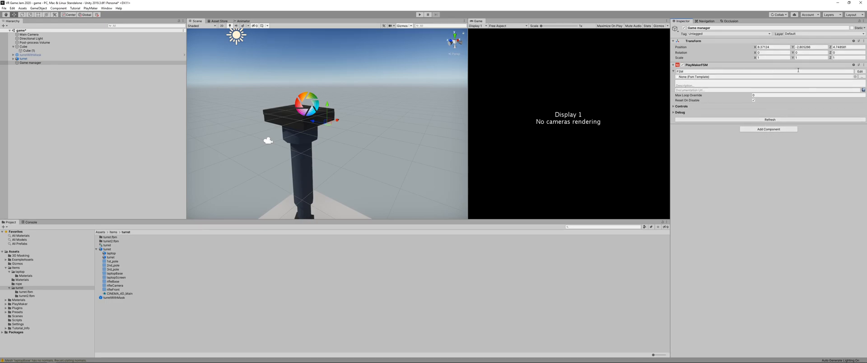
Open the Game manager's FSM for editing and dock the PlayMaker editor beside the project files
{"action": "left_click", "coordinate": [859, 71]}
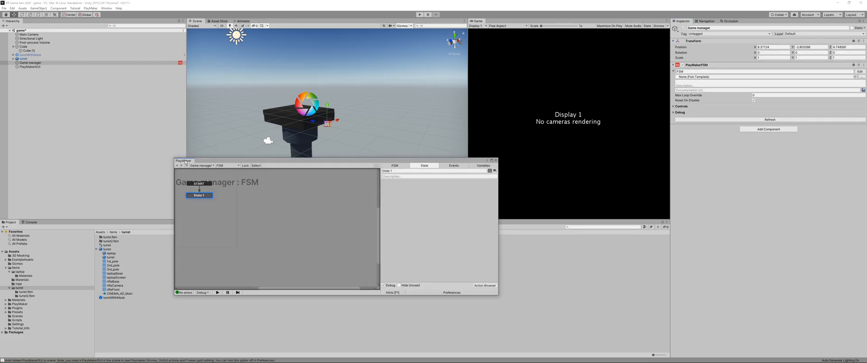
{"action": "left_click_drag", "start_coordinate": [185, 161], "coordinate": [517, 237]}
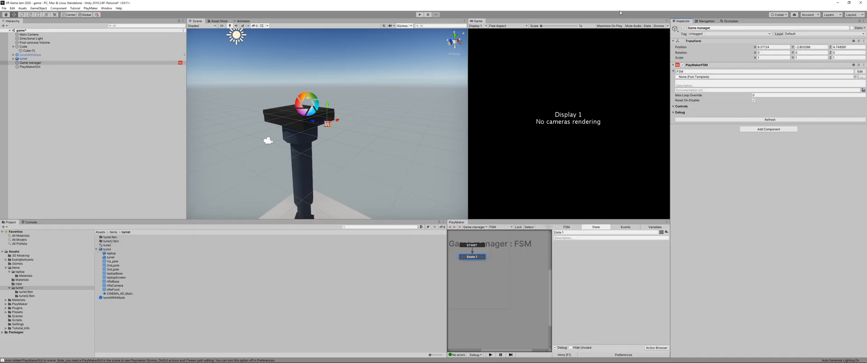
Switch to the saved editor layout that includes the PlayMaker action browser and close its Globals view
{"action": "left_click", "coordinate": [107, 9]}
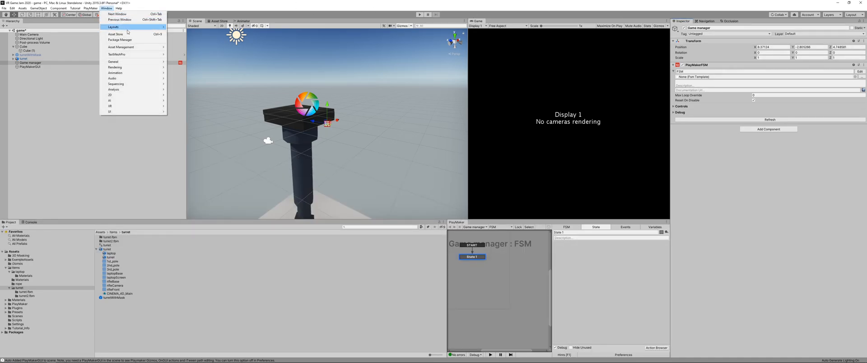
{"action": "mouse_move", "coordinate": [132, 27]}
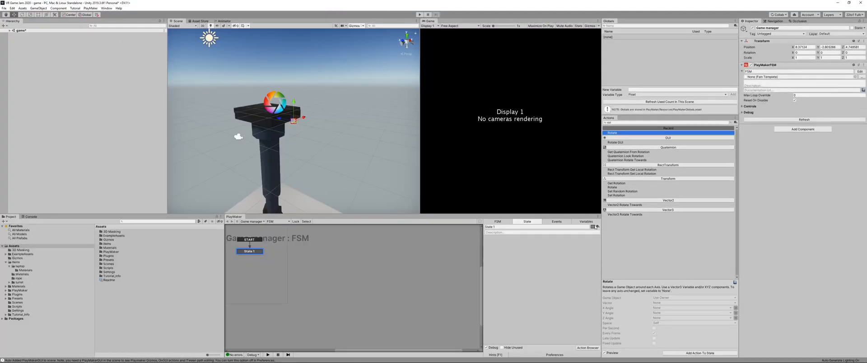
{"action": "left_click", "coordinate": [735, 21]}
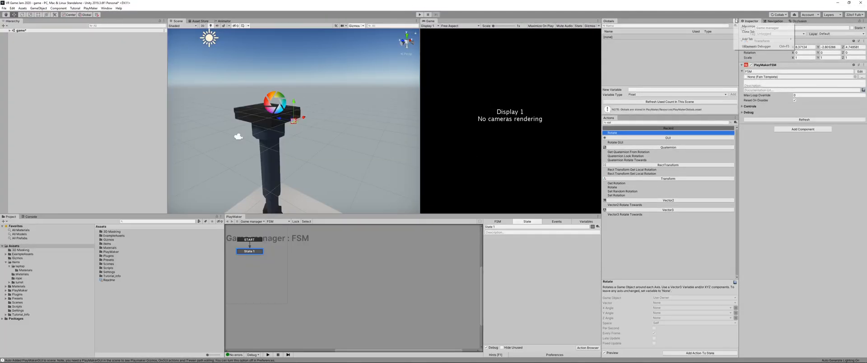
{"action": "left_click", "coordinate": [749, 31]}
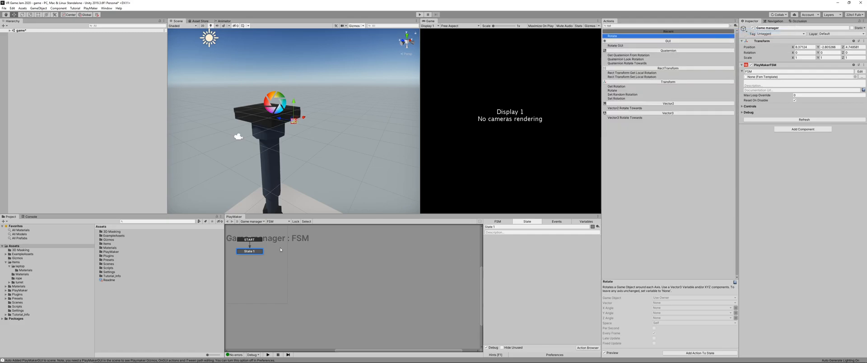
Move State 1 further into the FSM graph and add a Get Mouse Button Down action to it
{"action": "left_click_drag", "start_coordinate": [249, 251], "coordinate": [306, 273]}
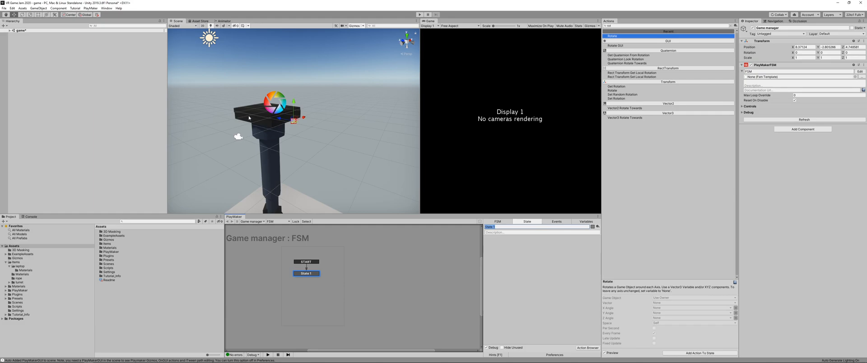
{"action": "left_click", "coordinate": [608, 26]}
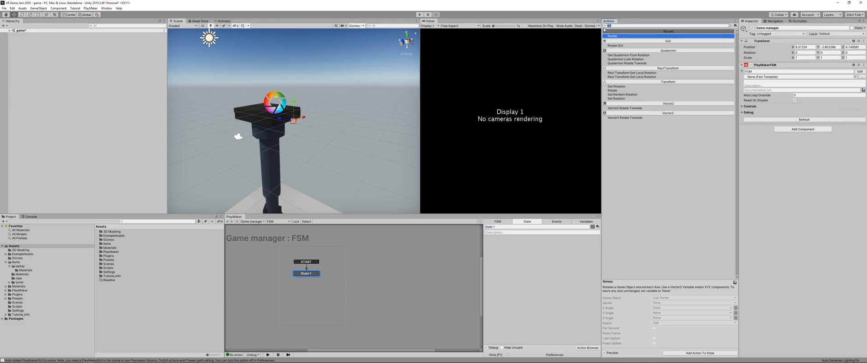
{"action": "type", "text": "mouse"}
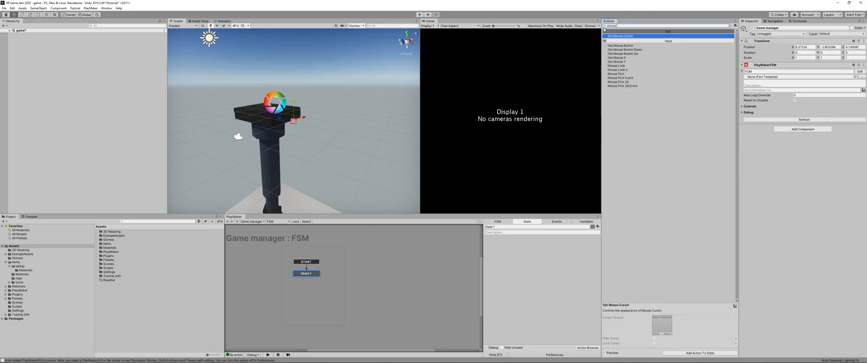
{"action": "double_click", "coordinate": [632, 51]}
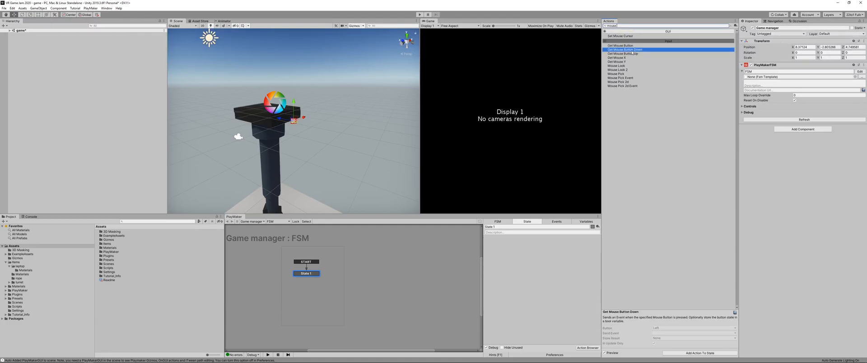
Create a new event named FIN as the Send Event of the Get Mouse Button Down action
{"action": "left_click", "coordinate": [556, 248]}
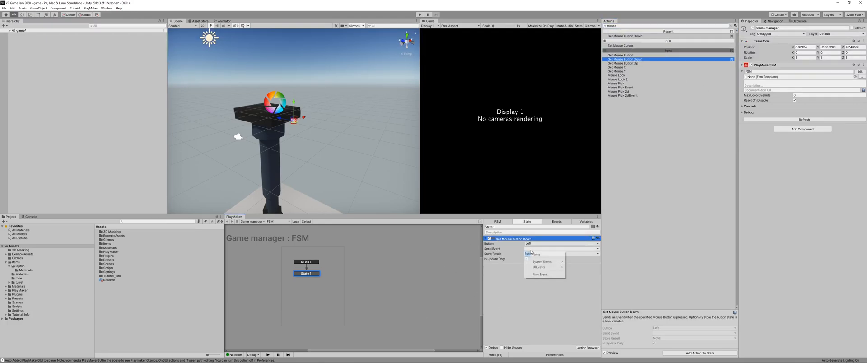
{"action": "left_click", "coordinate": [538, 274]}
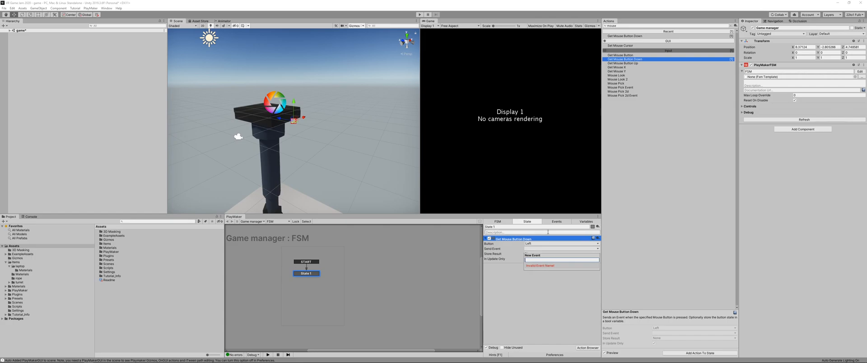
{"action": "type", "text": "Fin"}
{"action": "key", "text": "Return"}
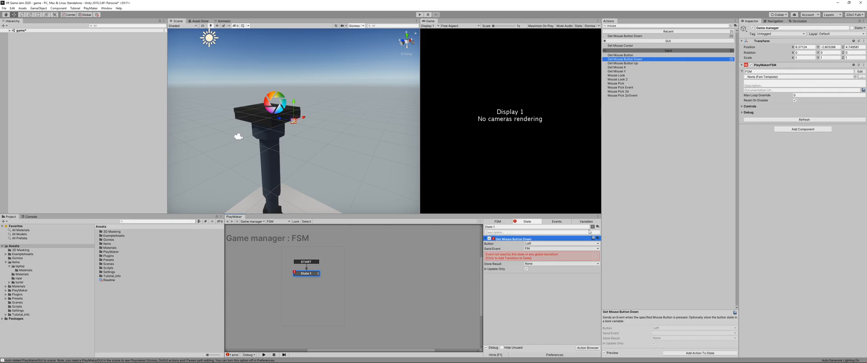
Add the FIN transition to State 1 and link it to a new State 2
{"action": "left_click", "coordinate": [500, 259]}
{"action": "left_click_drag", "start_coordinate": [318, 279], "coordinate": [334, 275]}
{"action": "left_click", "coordinate": [306, 274]}
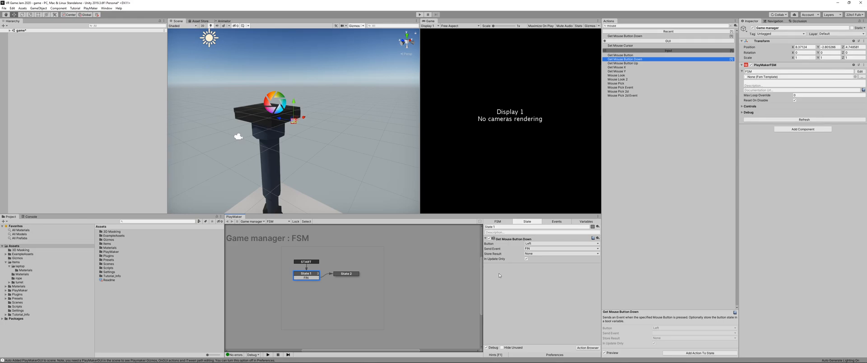
Find the physics Raycast action and add it to State 2
{"action": "left_click", "coordinate": [345, 273]}
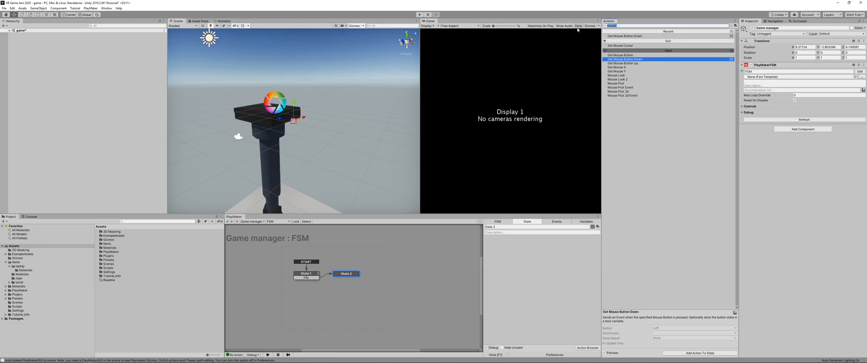
{"action": "type", "text": "raycas"}
{"action": "key", "text": "Down"}
{"action": "key", "text": "Down"}
{"action": "key", "text": "Down"}
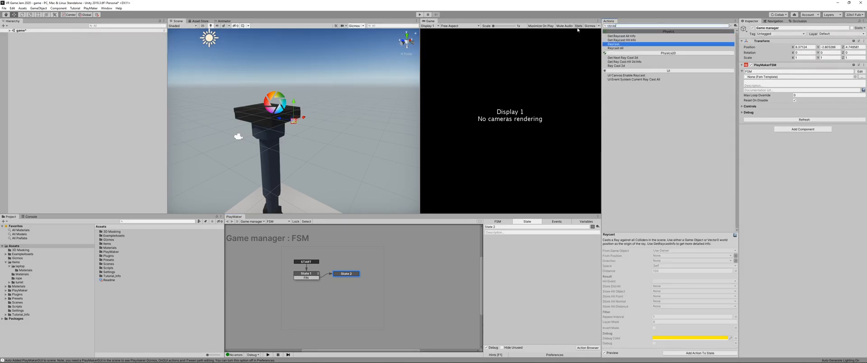
{"action": "key", "text": "Up"}
{"action": "key", "text": "Return"}
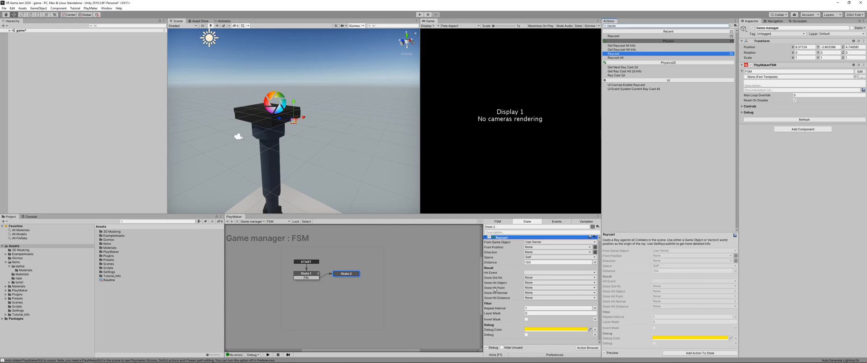
Store the Raycast's hit point in a new variable named raycastHitPoint_worldPosition
{"action": "mouse_move", "coordinate": [495, 289]}
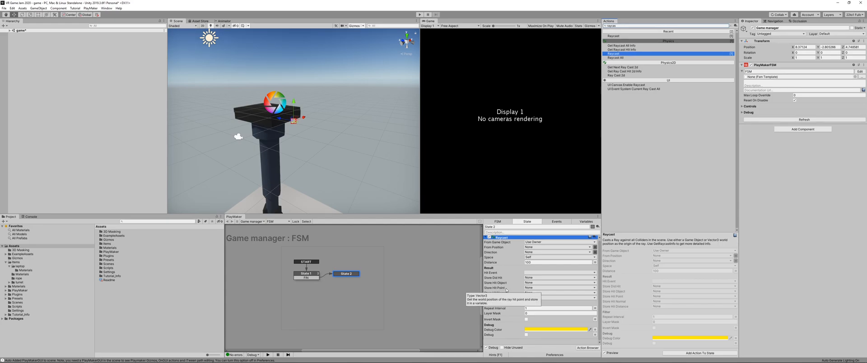
{"action": "left_click", "coordinate": [529, 288]}
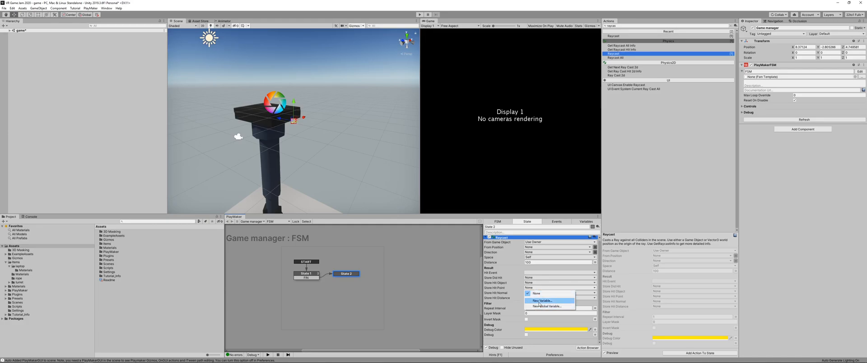
{"action": "left_click", "coordinate": [540, 301]}
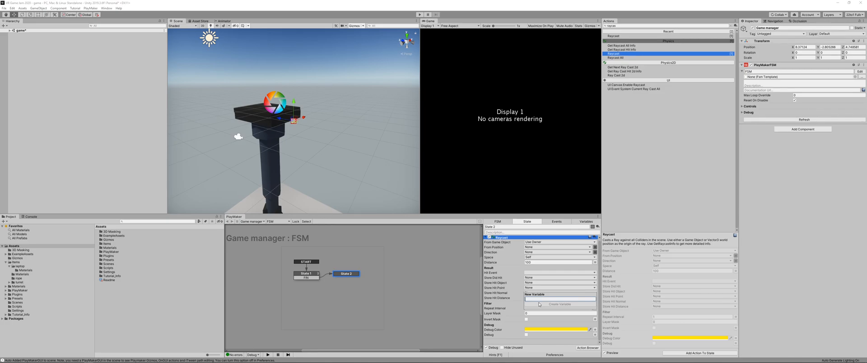
{"action": "type", "text": "clicked"}
{"action": "key", "text": "ctrl+a"}
{"action": "type", "text": "c"}
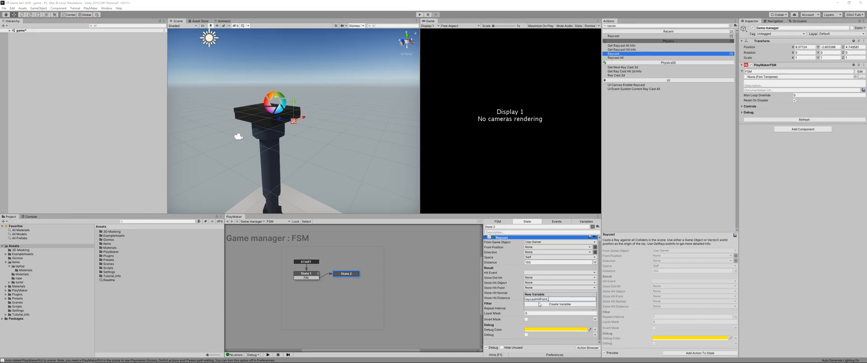
{"action": "type", "text": "it"}
{"action": "key", "text": "BackSpace"}
{"action": "key", "text": "BackSpace"}
{"action": "key", "text": "BackSpace"}
{"action": "type", "text": "worldPo"}
{"action": "left_click", "coordinate": [539, 305]}
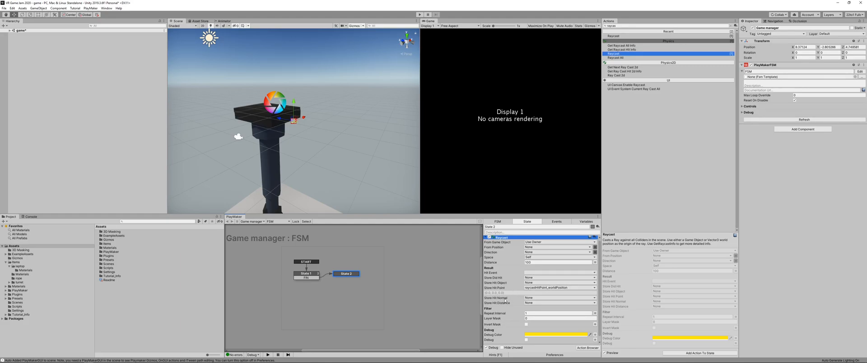
{"action": "left_click", "coordinate": [530, 298]}
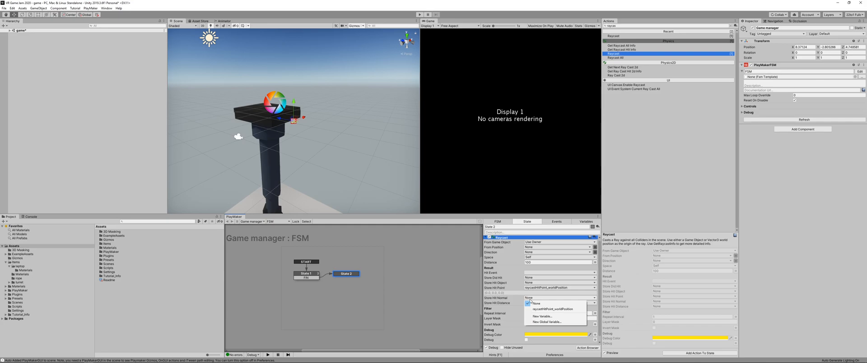
{"action": "left_click", "coordinate": [503, 306]}
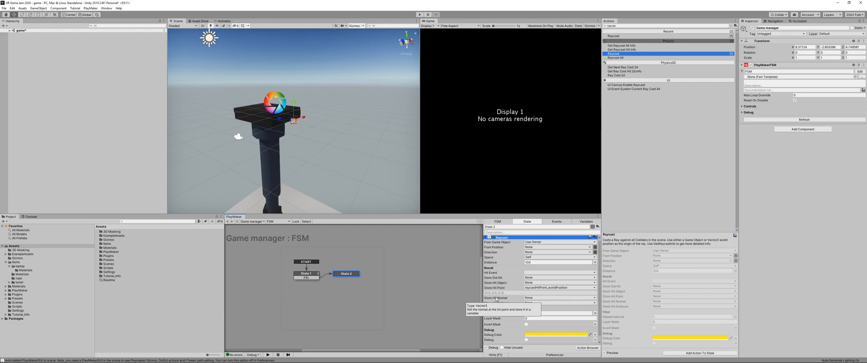
{"action": "scroll", "coordinate": [496, 299], "scroll_direction": "down", "scroll_amount": 1}
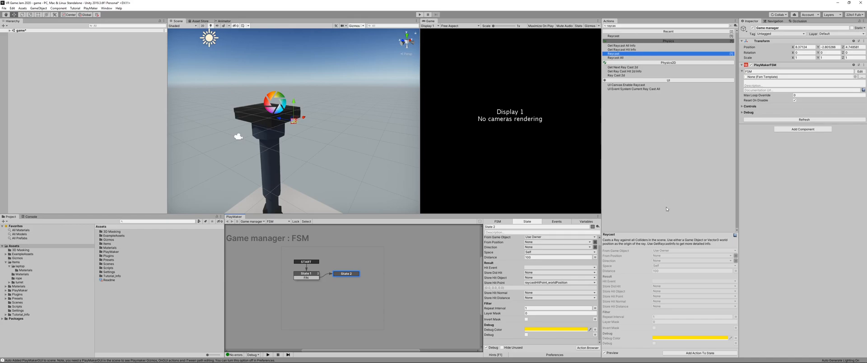
Add a Send Event action to State 2 and move it below the Raycast action
{"action": "left_click", "coordinate": [624, 26]}
{"action": "type", "text": "sen"}
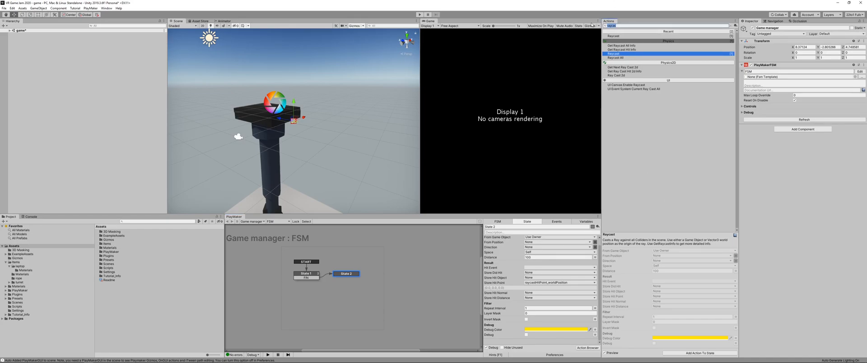
{"action": "type", "text": "d"}
{"action": "key", "text": "Return"}
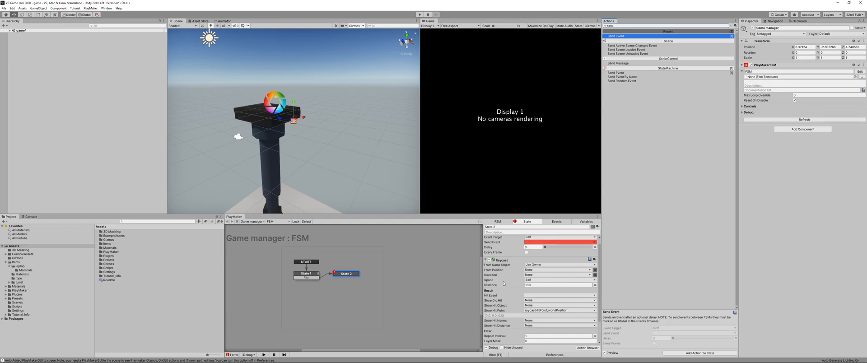
{"action": "scroll", "coordinate": [504, 283], "scroll_direction": "up", "scroll_amount": 1}
{"action": "right_click", "coordinate": [504, 239]}
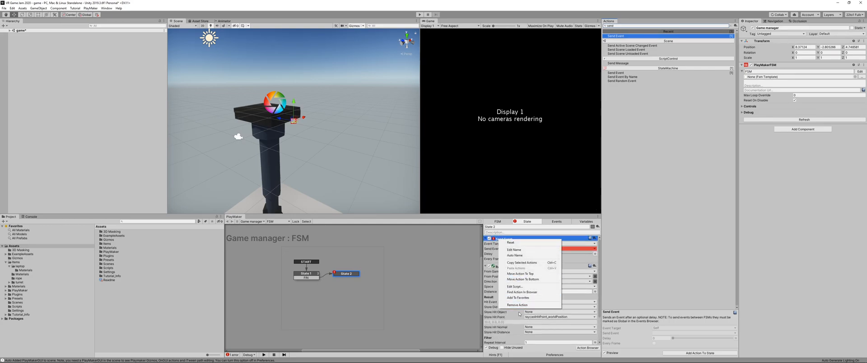
{"action": "left_click", "coordinate": [533, 280]}
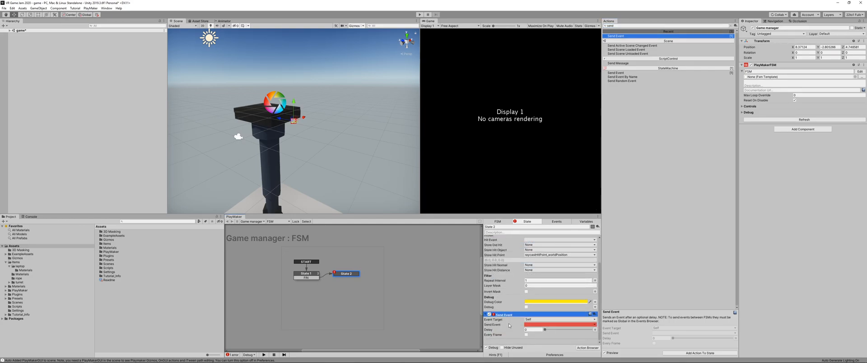
Set the Send Event action to send FIN and link State 2's FIN transition to a new State 3
{"action": "left_click", "coordinate": [540, 324]}
{"action": "left_click", "coordinate": [536, 298]}
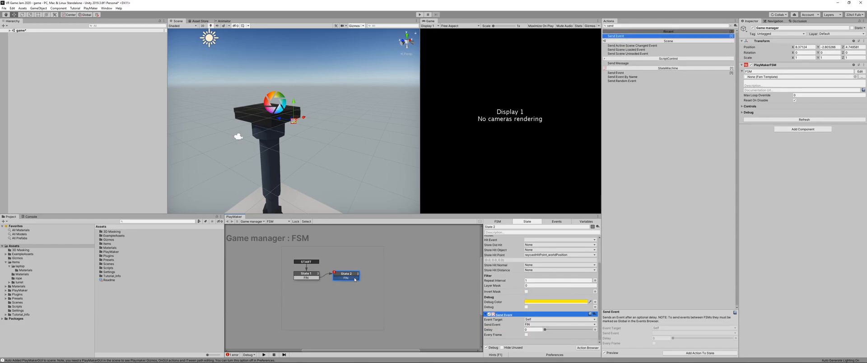
{"action": "left_click_drag", "start_coordinate": [355, 279], "coordinate": [387, 274]}
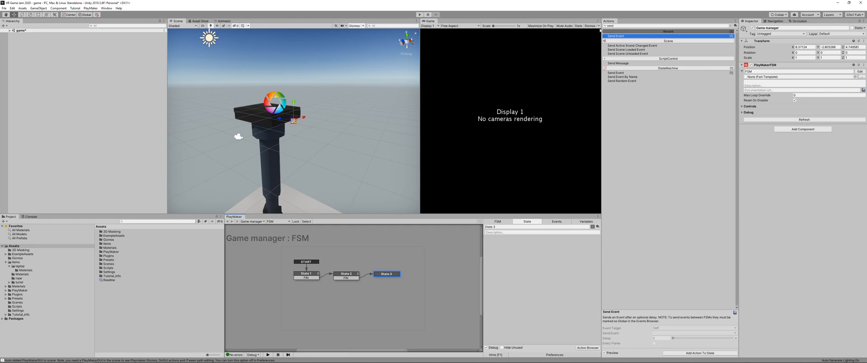
Add a Create Object action to State 3 and set its position to the raycastHitPoint_worldPosition variable
{"action": "left_click", "coordinate": [612, 25]}
{"action": "type", "text": "create"}
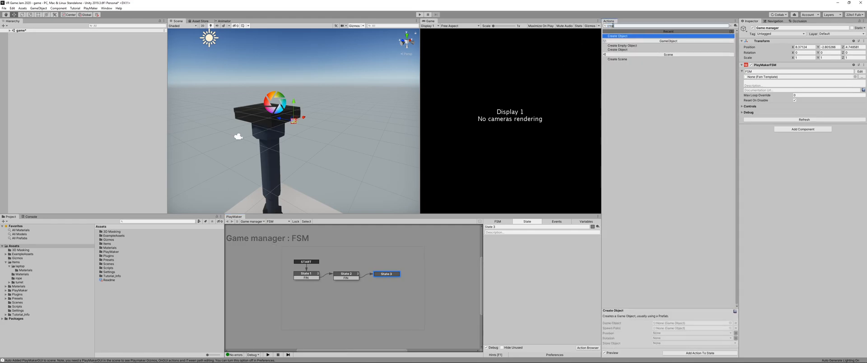
{"action": "key", "text": "Return"}
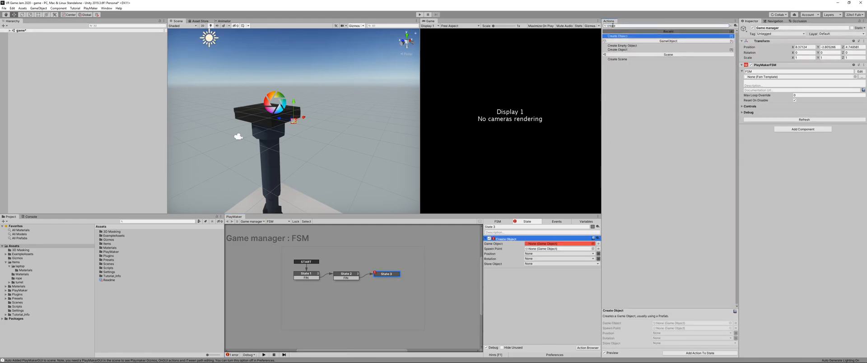
{"action": "left_click", "coordinate": [586, 254]}
{"action": "left_click", "coordinate": [552, 266]}
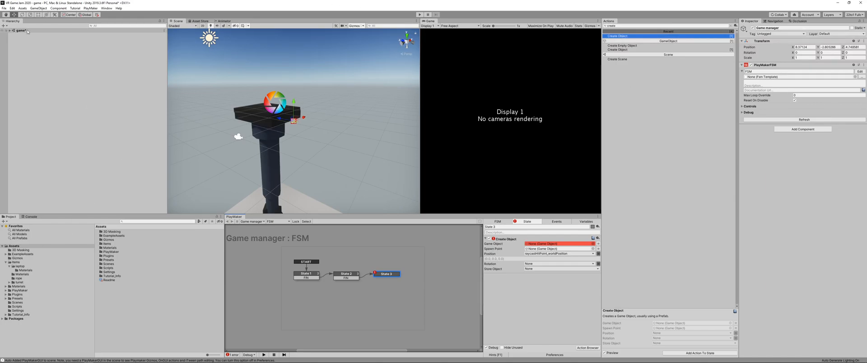
Import the full First Person All-in-One package from My Assets in the Package Manager, and close the Package Manager
{"action": "left_click", "coordinate": [80, 96]}
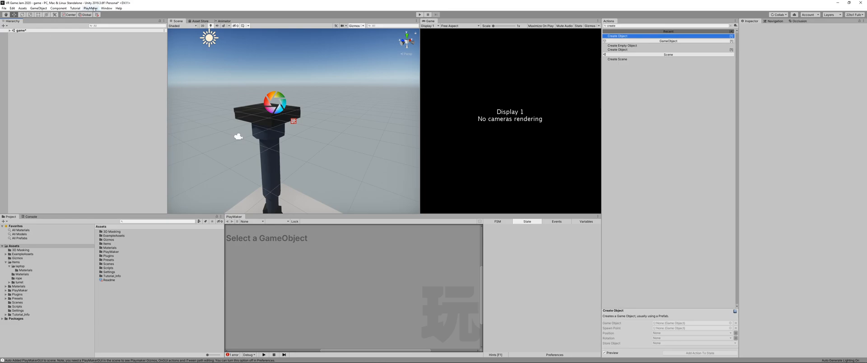
{"action": "left_click", "coordinate": [105, 8]}
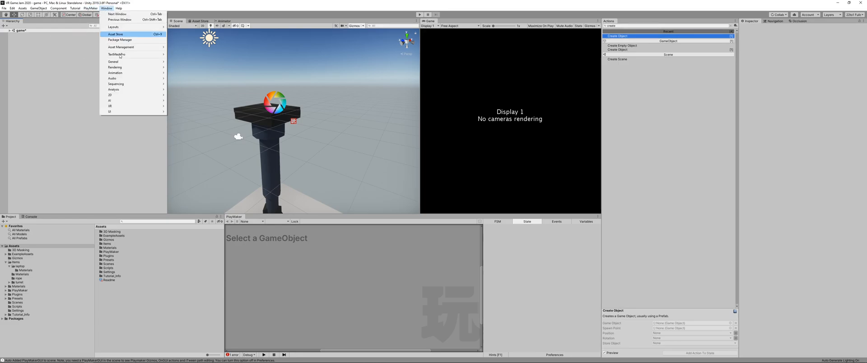
{"action": "mouse_move", "coordinate": [147, 83]}
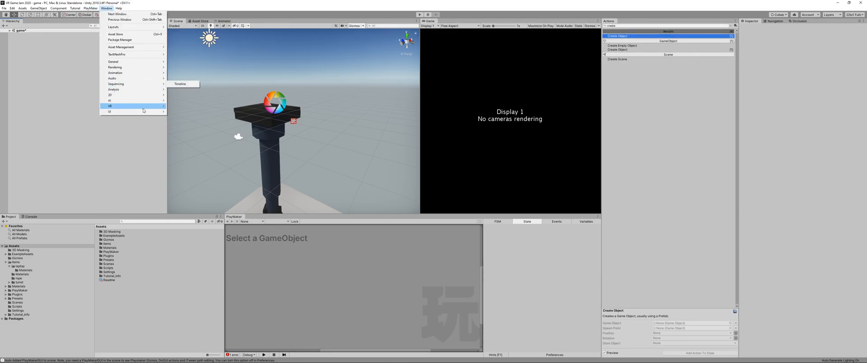
{"action": "mouse_move", "coordinate": [118, 9]}
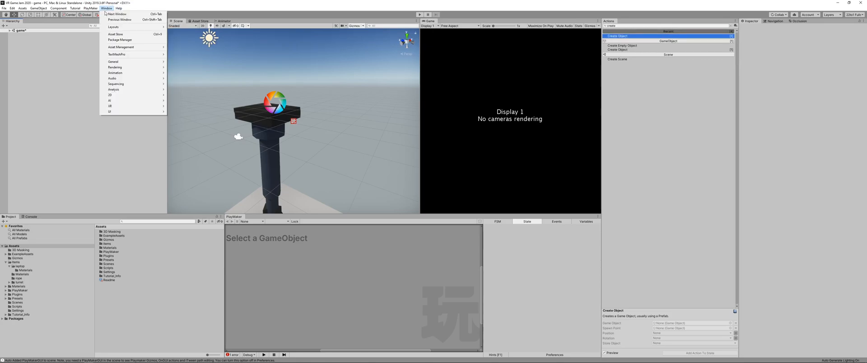
{"action": "left_click", "coordinate": [143, 41]}
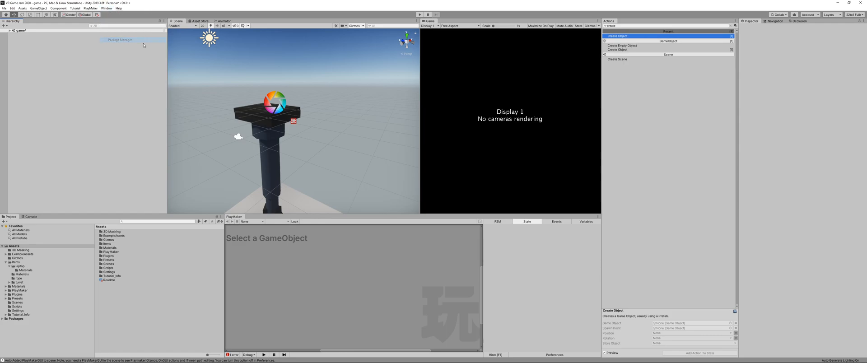
{"action": "left_click_drag", "start_coordinate": [270, 136], "coordinate": [396, 117]}
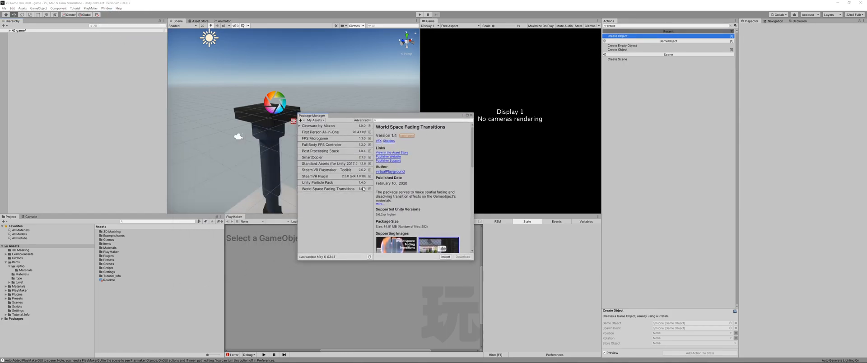
{"action": "left_click", "coordinate": [319, 132]}
{"action": "scroll", "coordinate": [463, 220], "scroll_direction": "down", "scroll_amount": 3}
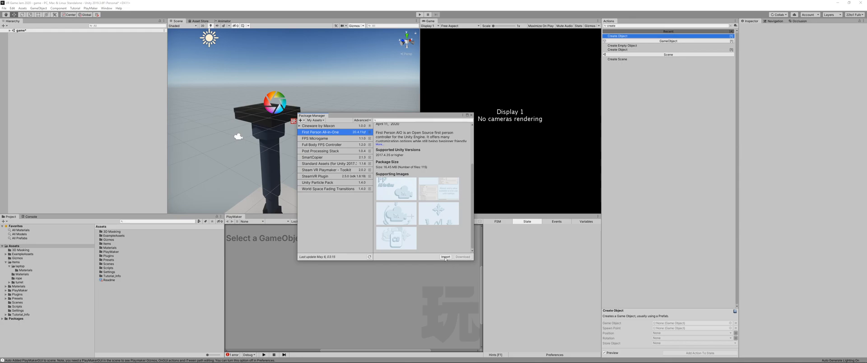
{"action": "left_click", "coordinate": [446, 257]}
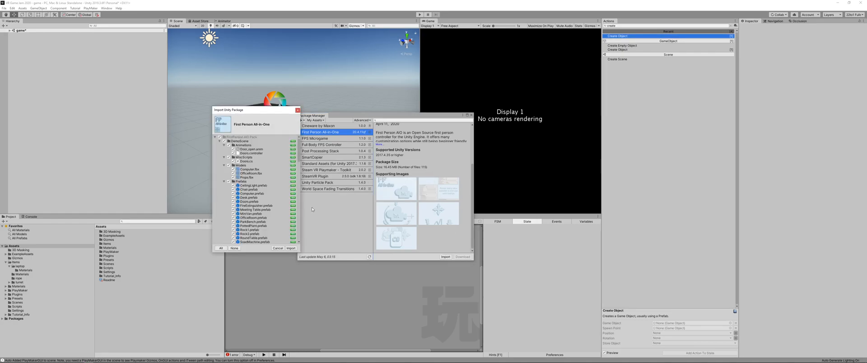
{"action": "left_click", "coordinate": [291, 249]}
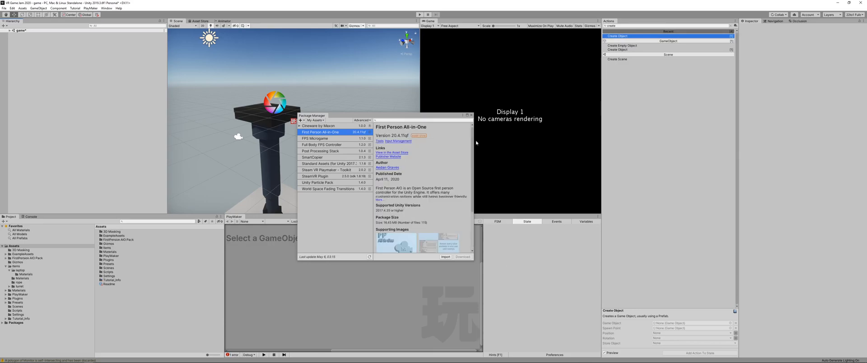
{"action": "left_click", "coordinate": [471, 115]}
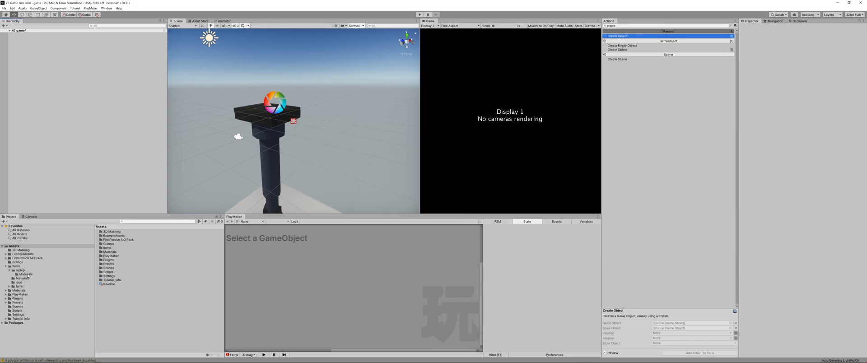
Add the FirstPerson-AIO prefab from the FirstPerson AIO Pack to the game scene's hierarchy
{"action": "left_click", "coordinate": [27, 258]}
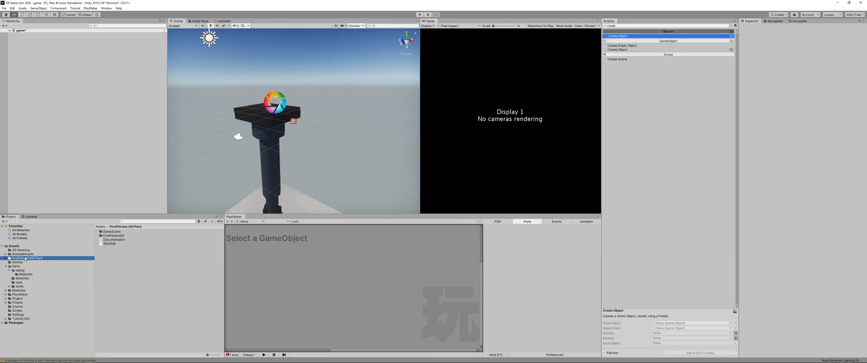
{"action": "double_click", "coordinate": [113, 236]}
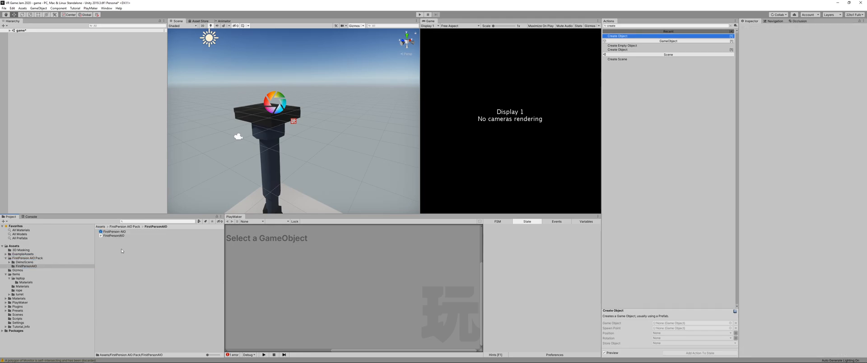
{"action": "left_click_drag", "start_coordinate": [115, 232], "coordinate": [101, 131]}
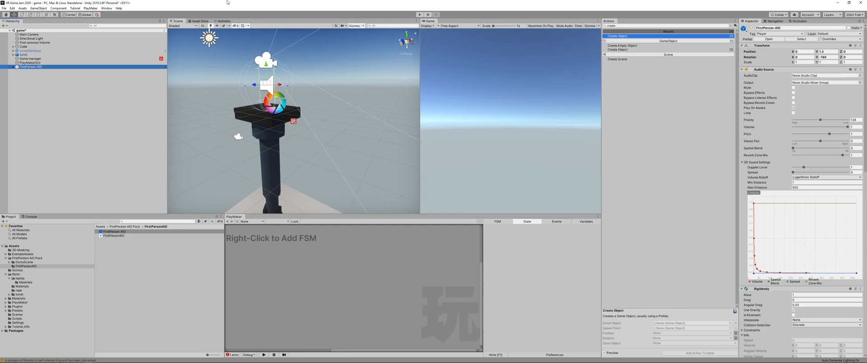
{"action": "right_click", "coordinate": [83, 91]}
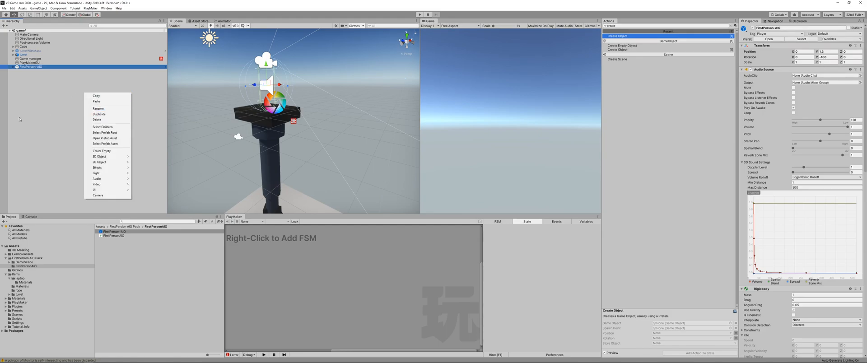
{"action": "left_click", "coordinate": [41, 113]}
Switch to Cinema 4D, bring up the VR Game Jam 2020_models document with the office cubicles, and change to the Startup user layout
{"action": "key", "text": "alt+Tab"}
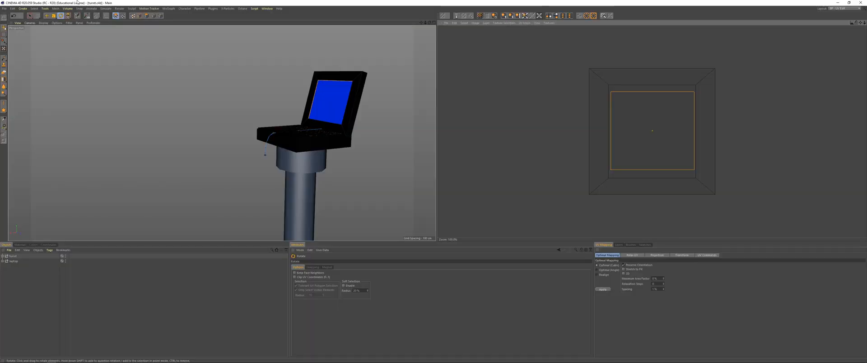
{"action": "left_click", "coordinate": [267, 8]}
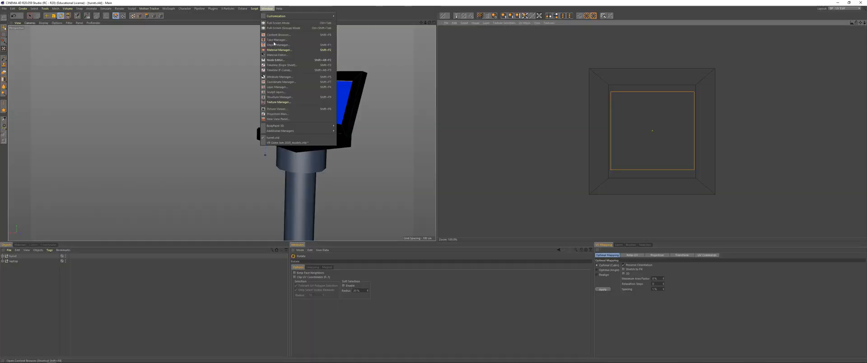
{"action": "left_click", "coordinate": [286, 143]}
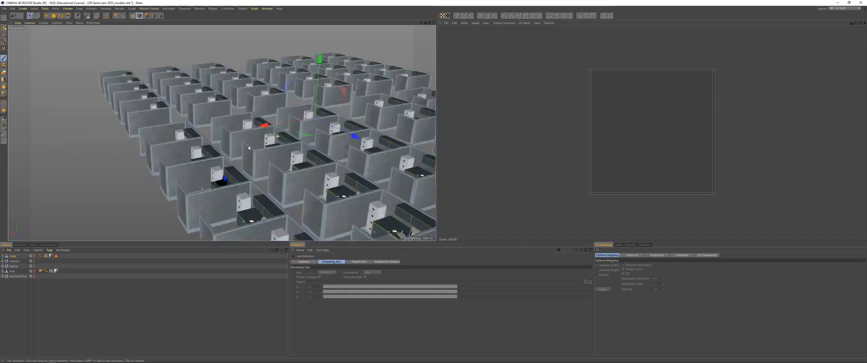
{"action": "left_click", "coordinate": [843, 8]}
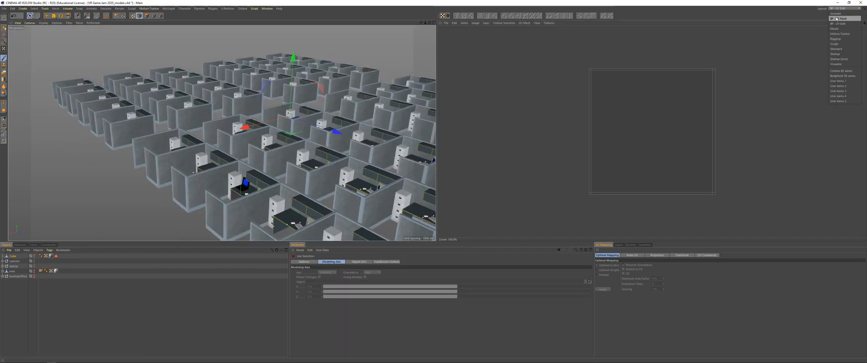
{"action": "left_click", "coordinate": [839, 59]}
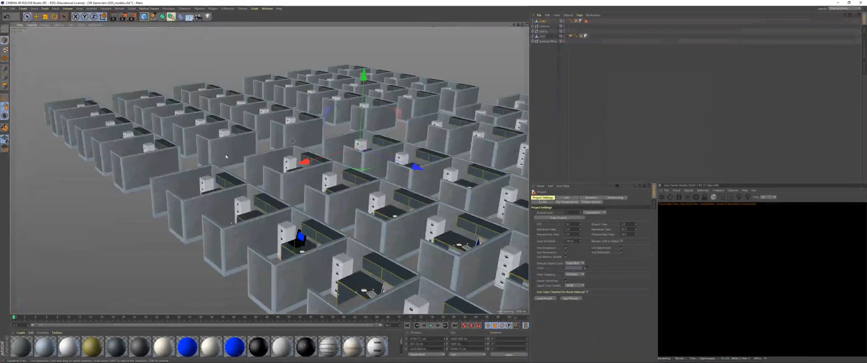
{"action": "left_click_drag", "start_coordinate": [226, 156], "coordinate": [365, 193], "text": "alt"}
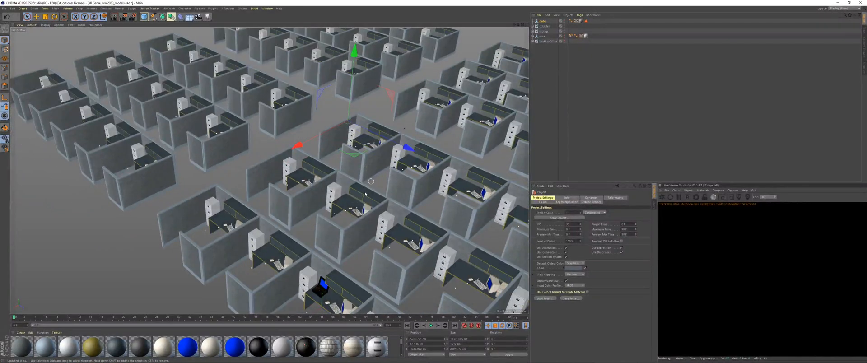
{"action": "middle_click_drag", "start_coordinate": [365, 194], "coordinate": [336, 110], "text": "alt"}
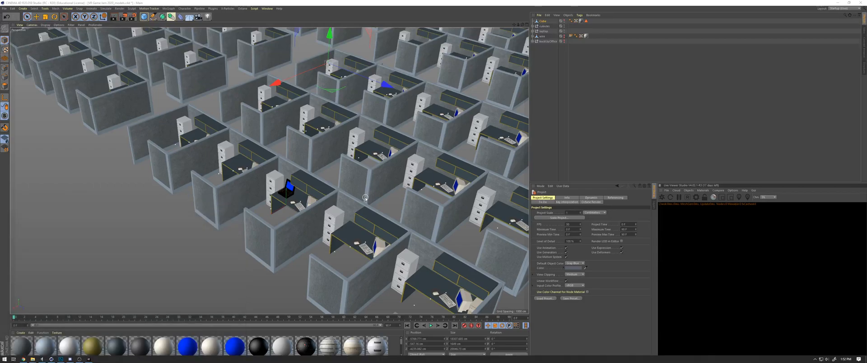
Write a Notepad note reading "pee break", "left @ 1:52" and "will be back at 1:54", and close it without saving
{"action": "key", "text": "super"}
{"action": "type", "text": "notepad"}
{"action": "key", "text": "Return"}
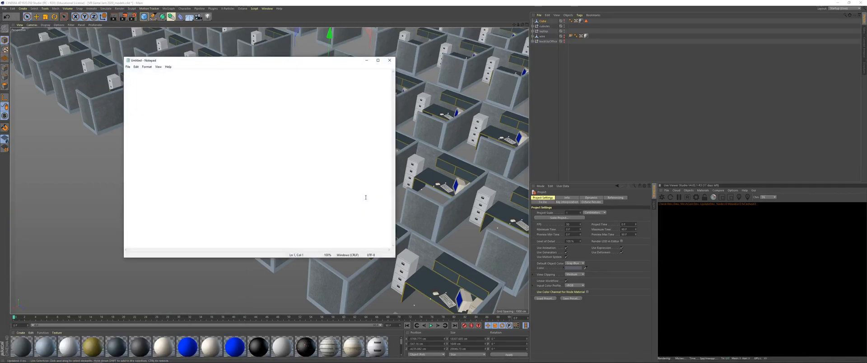
{"action": "type", "text": "pee break"}
{"action": "key", "text": "Return"}
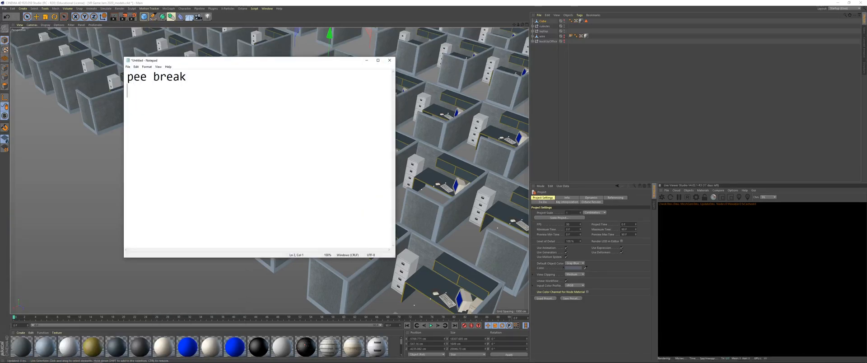
{"action": "type", "text": "left @ 1:52 "}
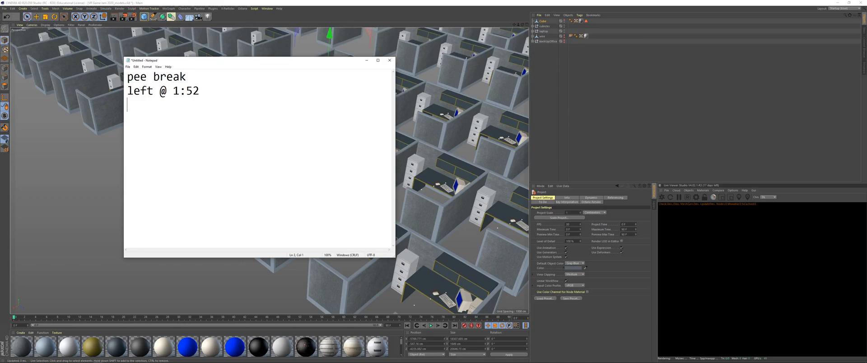
{"action": "type", "text": "b"}
{"action": "key", "text": "BackSpace"}
{"action": "type", "text": "will be back at 1:54"}
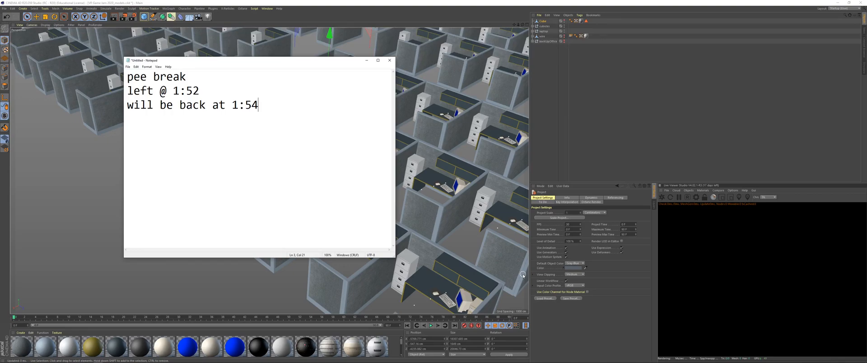
{"action": "left_click", "coordinate": [389, 60]}
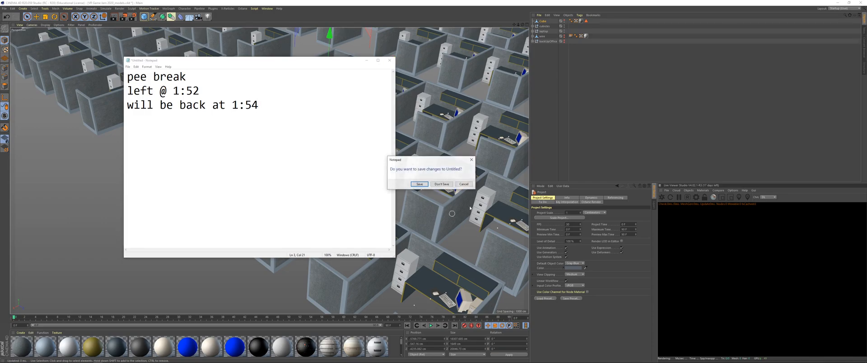
{"action": "left_click", "coordinate": [437, 184]}
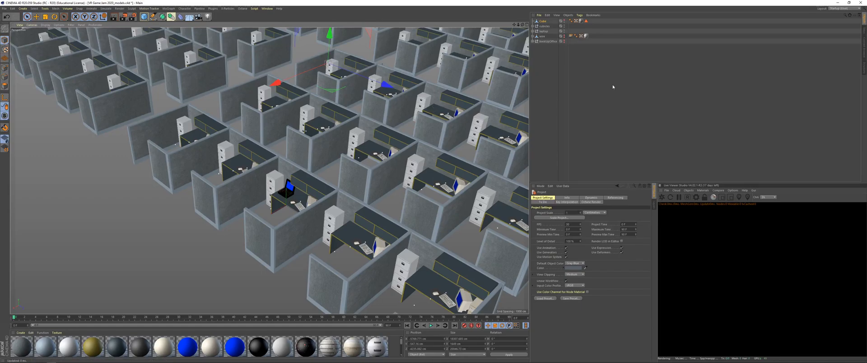
Make the Cube that encloses the cubicles visible in the viewport and inspect the room from inside
{"action": "left_click_drag", "start_coordinate": [236, 193], "coordinate": [296, 178], "text": "alt"}
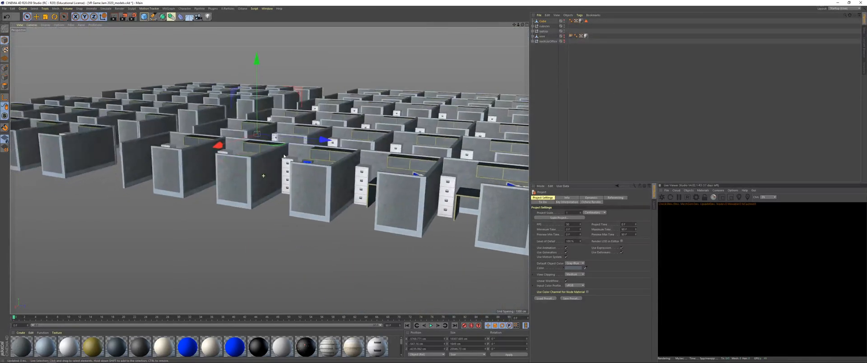
{"action": "left_click", "coordinate": [565, 22]}
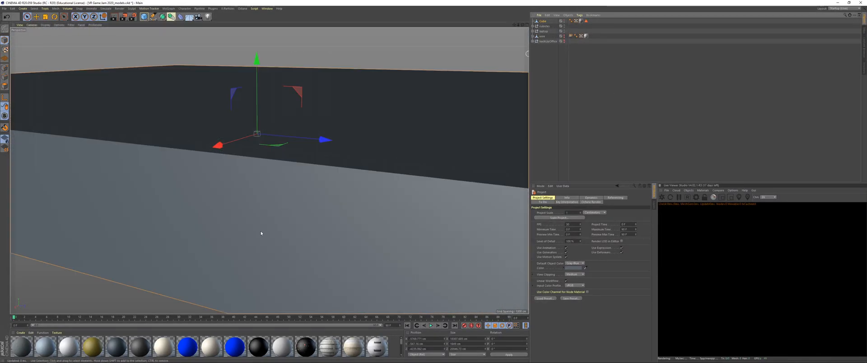
{"action": "middle_click_drag", "start_coordinate": [295, 162], "coordinate": [280, 180], "text": "alt"}
{"action": "right_click_drag", "start_coordinate": [281, 185], "coordinate": [324, 7], "text": "alt"}
{"action": "middle_click_drag", "start_coordinate": [199, 149], "coordinate": [220, 180], "text": "alt"}
{"action": "left_click_drag", "start_coordinate": [213, 174], "coordinate": [166, 194], "text": "alt"}
{"action": "scroll", "coordinate": [216, 163], "scroll_direction": "down", "scroll_amount": 5}
{"action": "scroll", "coordinate": [209, 173], "scroll_direction": "up", "scroll_amount": 3}
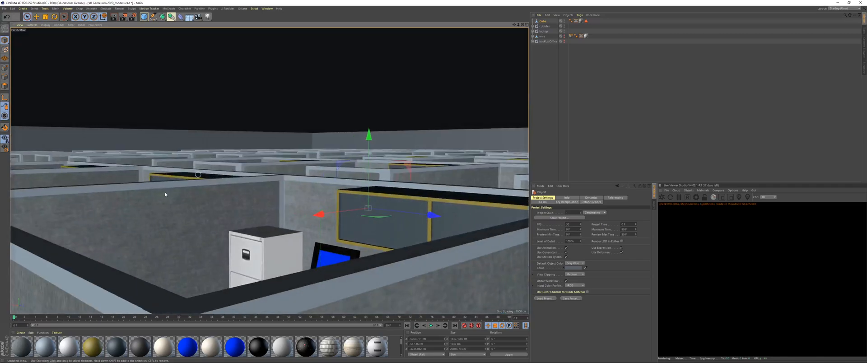
Move the Cube's office ceiling texture tag behind its polygon selection tag and open the ceiling material's color settings
{"action": "left_click", "coordinate": [236, 141]}
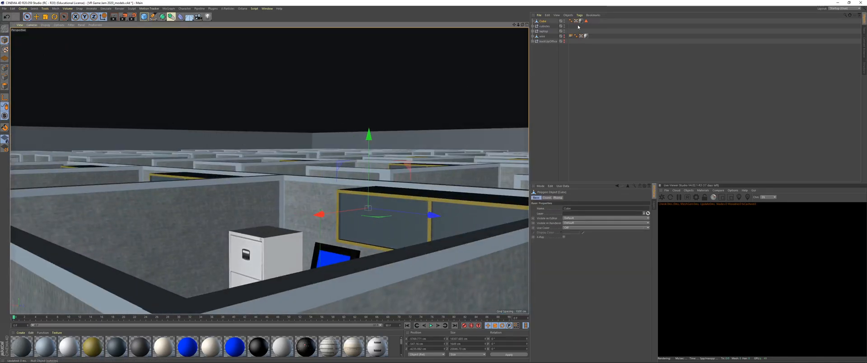
{"action": "left_click_drag", "start_coordinate": [582, 21], "coordinate": [592, 22]}
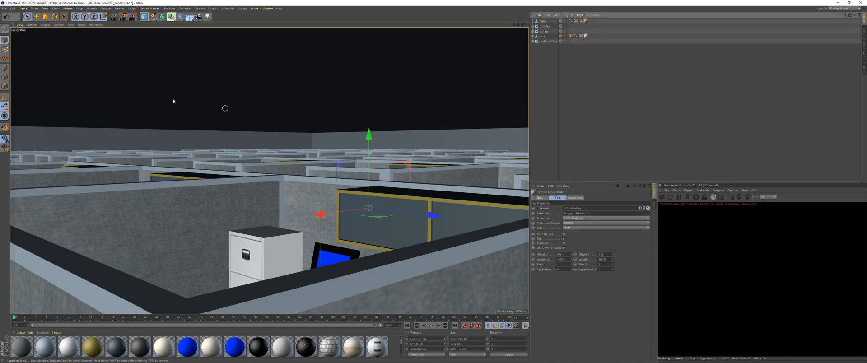
{"action": "left_click", "coordinate": [109, 86]}
{"action": "left_click", "coordinate": [134, 100]}
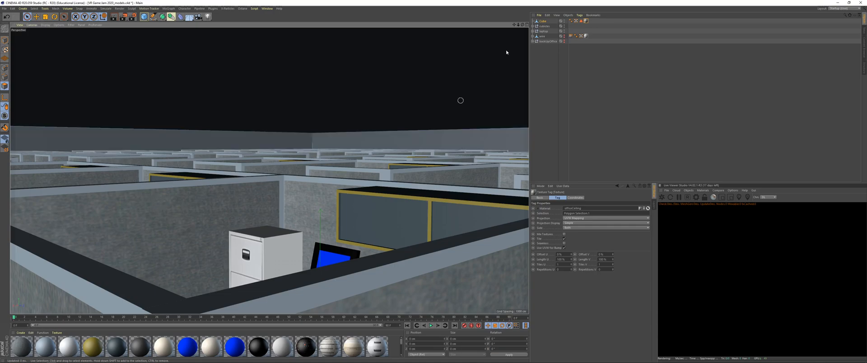
{"action": "double_click", "coordinate": [586, 21]}
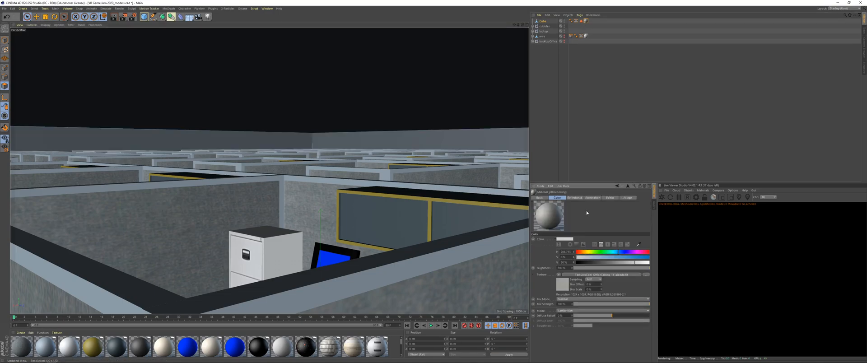
{"action": "left_click", "coordinate": [6, 43]}
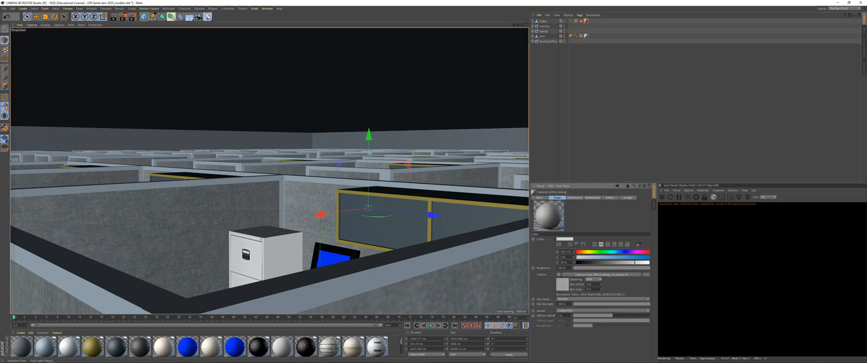
Add a light object to the scene and raise it above the cubicles toward the ceiling
{"action": "left_click", "coordinate": [207, 17]}
{"action": "left_click_drag", "start_coordinate": [329, 237], "coordinate": [312, 145]}
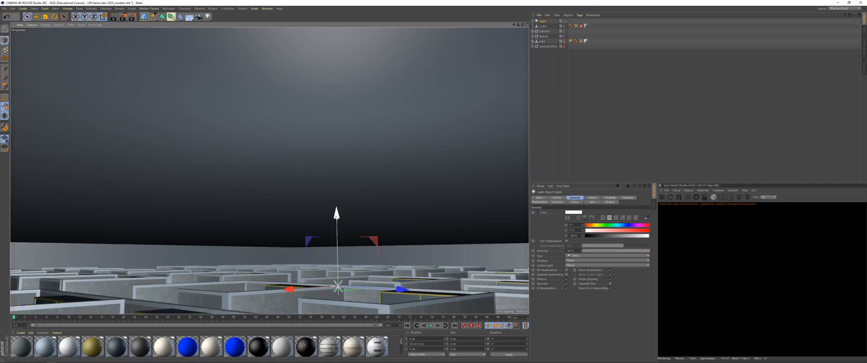
{"action": "left_click_drag", "start_coordinate": [334, 213], "coordinate": [335, 141]}
Increase the U and V tiling of the office ceiling texture on the Cube
{"action": "left_click", "coordinate": [586, 26]}
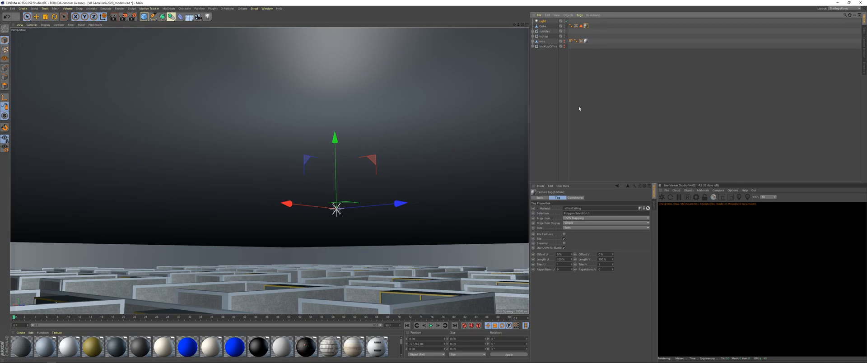
{"action": "left_click", "coordinate": [559, 264]}
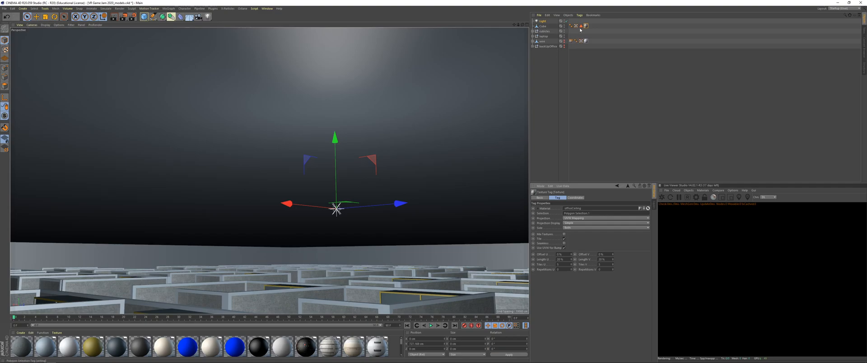
Switch to polygon editing and raise the Cube's ceiling polygon higher above the cubicles
{"action": "left_click", "coordinate": [7, 89]}
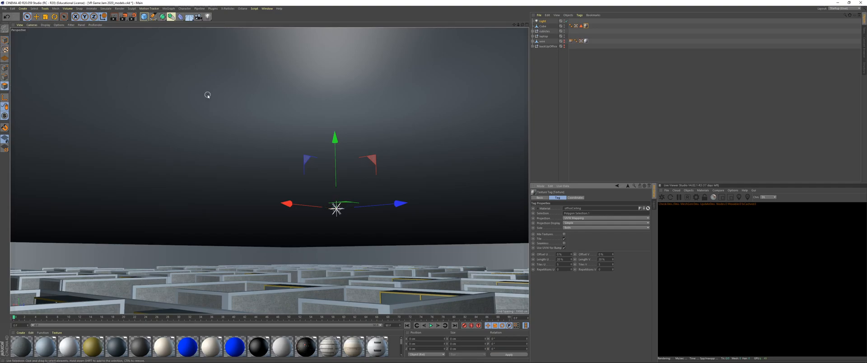
{"action": "left_click", "coordinate": [543, 26]}
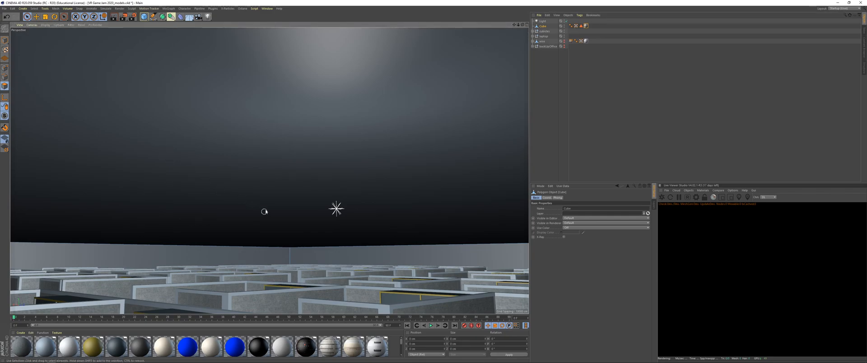
{"action": "left_click_drag", "start_coordinate": [276, 195], "coordinate": [278, 198], "text": "alt"}
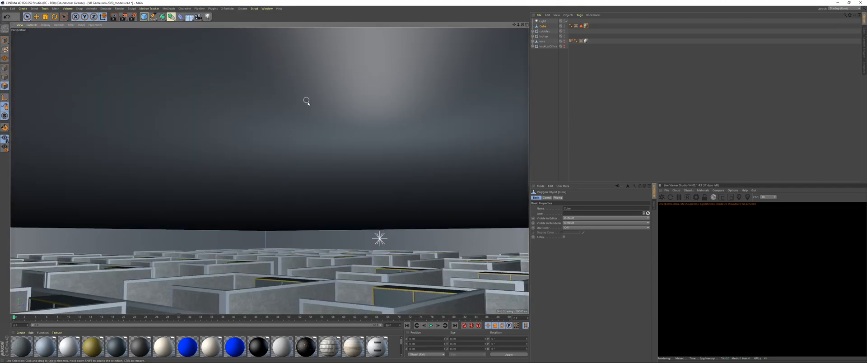
{"action": "left_click_drag", "start_coordinate": [307, 100], "coordinate": [321, 176], "text": "alt"}
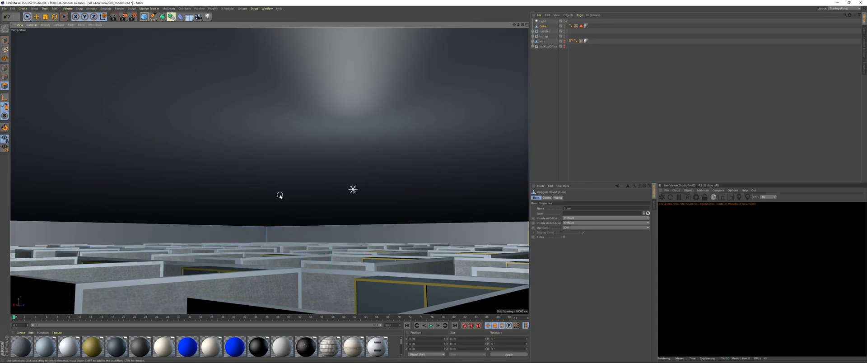
{"action": "mouse_move", "coordinate": [294, 187]}
{"action": "left_mouse_down", "text": "alt"}
{"action": "mouse_move", "coordinate": [286, 188]}
{"action": "mouse_move", "coordinate": [289, 235]}
{"action": "mouse_move", "coordinate": [309, 179]}
{"action": "mouse_move", "coordinate": [297, 186]}
{"action": "left_mouse_up", "text": "alt"}
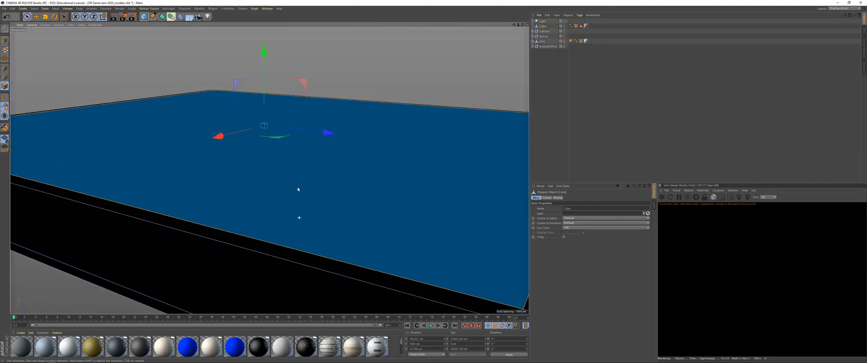
{"action": "left_click_drag", "start_coordinate": [280, 31], "coordinate": [278, 148]}
{"action": "left_click", "coordinate": [562, 105]}
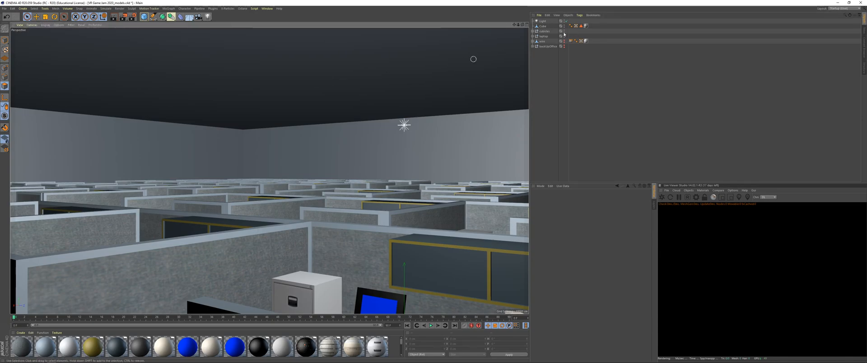
Delete the Cube's old polygon selection and texture tags and reapply the office ceiling material to the selected ceiling polygon
{"action": "left_click", "coordinate": [581, 26]}
{"action": "key", "text": "Delete"}
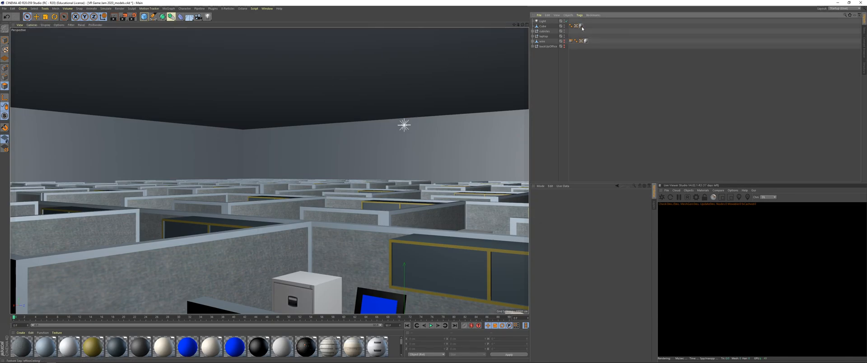
{"action": "left_click", "coordinate": [540, 26]}
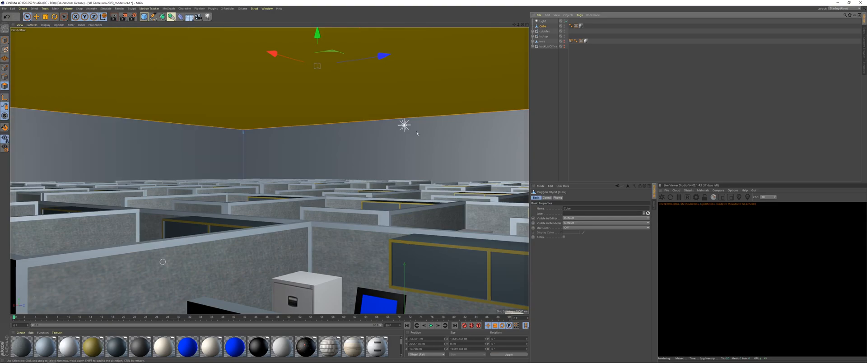
{"action": "left_click_drag", "start_coordinate": [55, 314], "coordinate": [63, 291]}
{"action": "left_click_drag", "start_coordinate": [23, 345], "coordinate": [168, 148]}
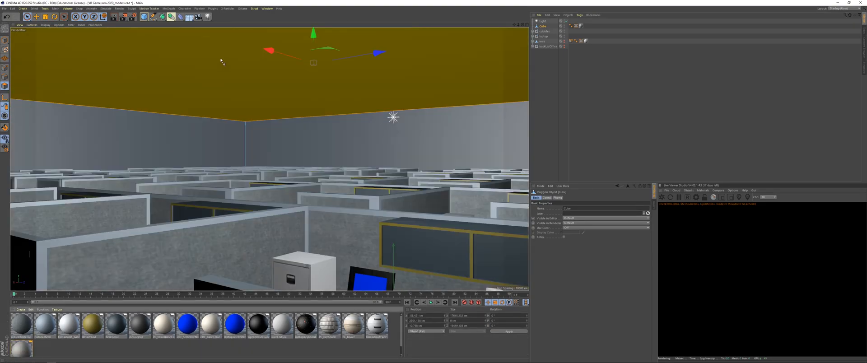
{"action": "left_click_drag", "start_coordinate": [222, 62], "coordinate": [222, 62]}
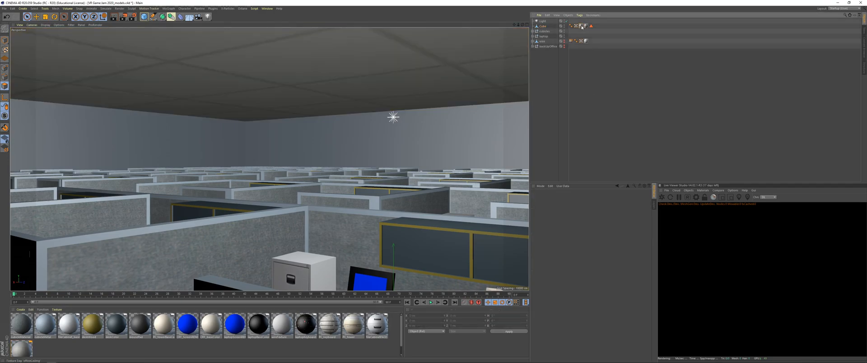
{"action": "left_click", "coordinate": [582, 26]}
{"action": "key", "text": "Delete"}
Increase the U and V tiling of the Cube's newly applied ceiling texture
{"action": "left_click", "coordinate": [586, 26]}
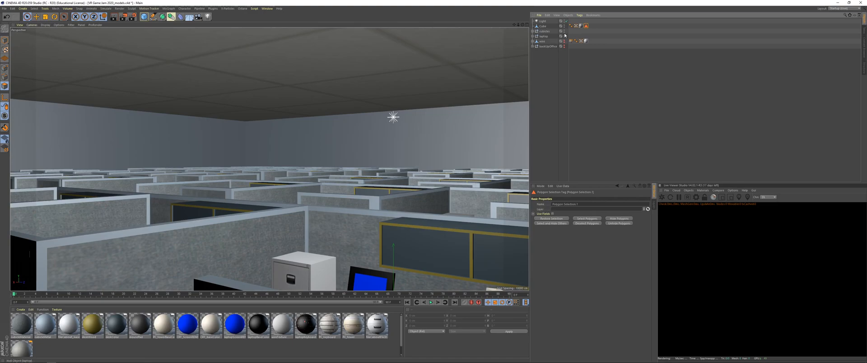
{"action": "left_click", "coordinate": [582, 26]}
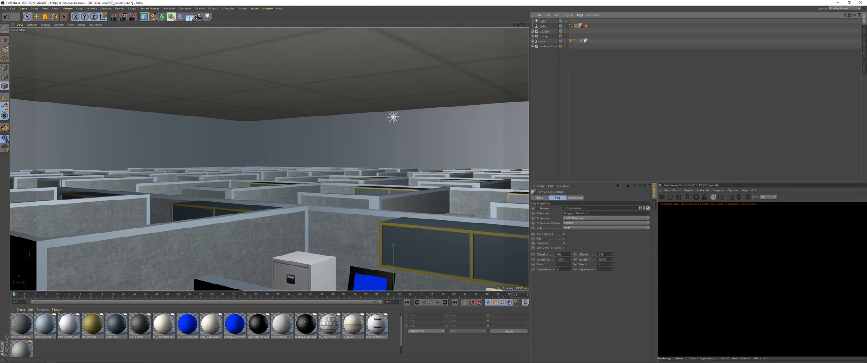
{"action": "left_click", "coordinate": [560, 264]}
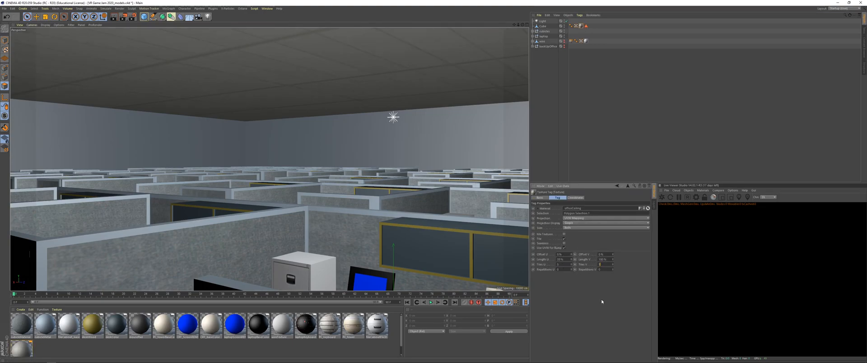
{"action": "key", "text": "Return"}
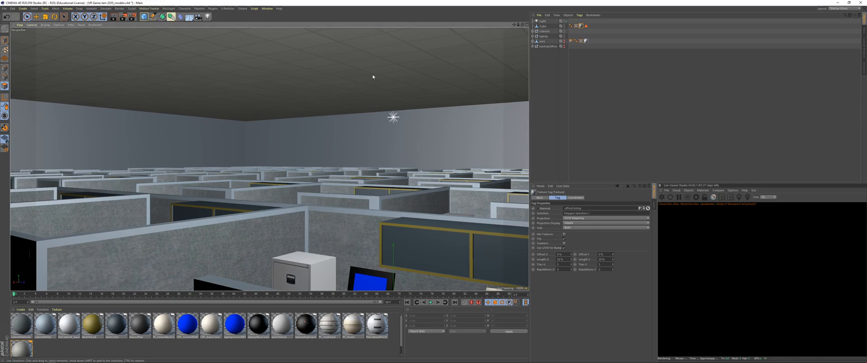
Lower the Cube's ceiling polygon closer to the cubicles and check the room's height from inside
{"action": "left_click", "coordinate": [546, 27]}
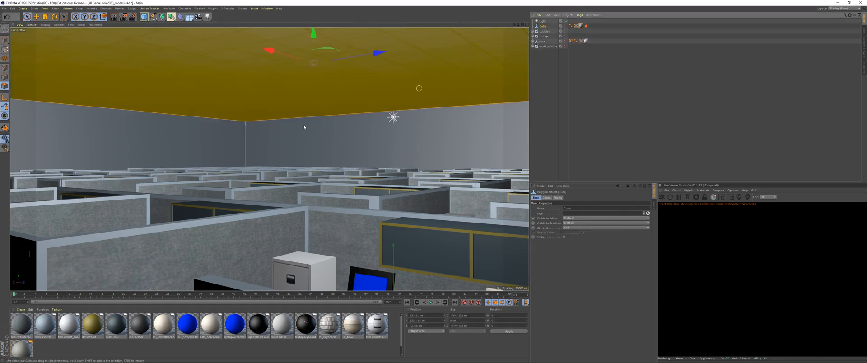
{"action": "left_click_drag", "start_coordinate": [314, 35], "coordinate": [325, 108]}
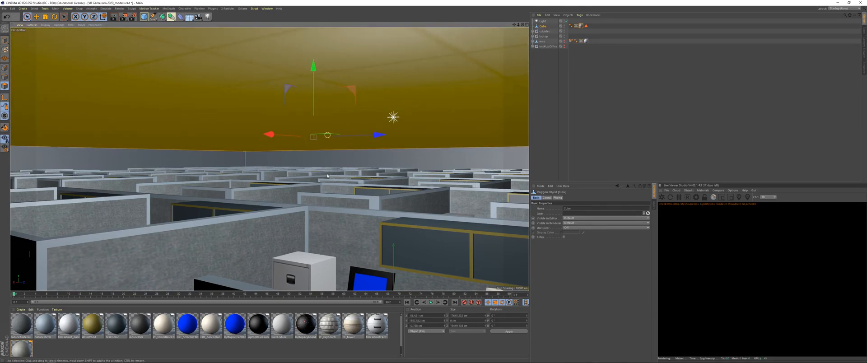
{"action": "scroll", "coordinate": [327, 171], "scroll_direction": "up", "scroll_amount": 3}
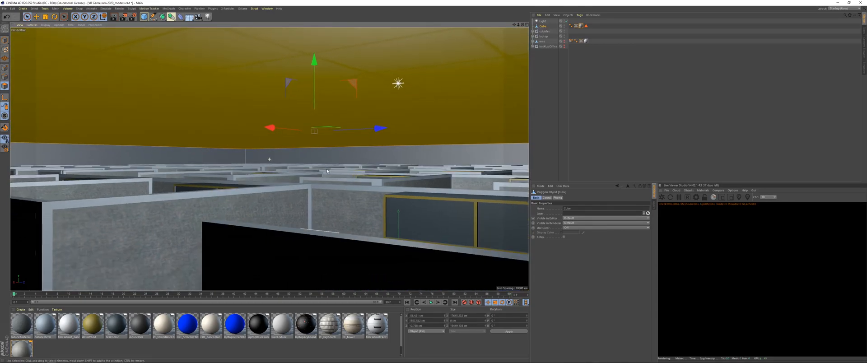
{"action": "left_click", "coordinate": [587, 132]}
{"action": "scroll", "coordinate": [333, 175], "scroll_direction": "up", "scroll_amount": 5}
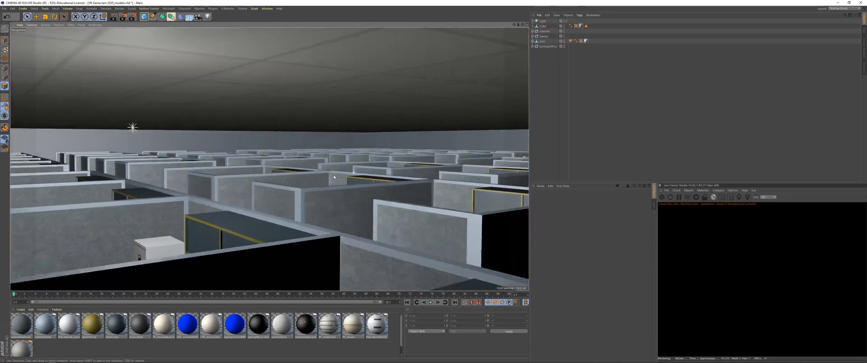
{"action": "scroll", "coordinate": [302, 175], "scroll_direction": "up", "scroll_amount": 6}
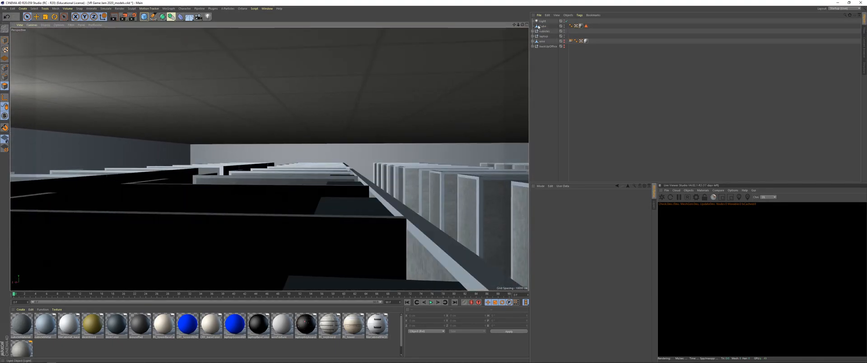
Raise the Cube's ceiling polygon slightly and inspect the ceiling from several spots among the cubicles
{"action": "left_click", "coordinate": [539, 26]}
{"action": "left_click_drag", "start_coordinate": [381, 114], "coordinate": [405, 115], "text": "alt"}
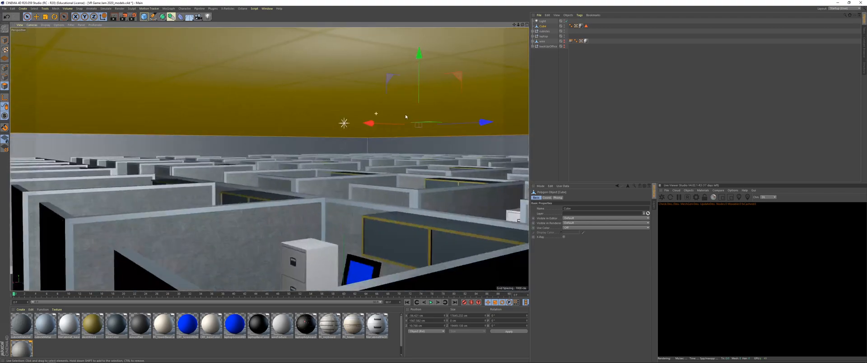
{"action": "left_click_drag", "start_coordinate": [419, 81], "coordinate": [418, 75]}
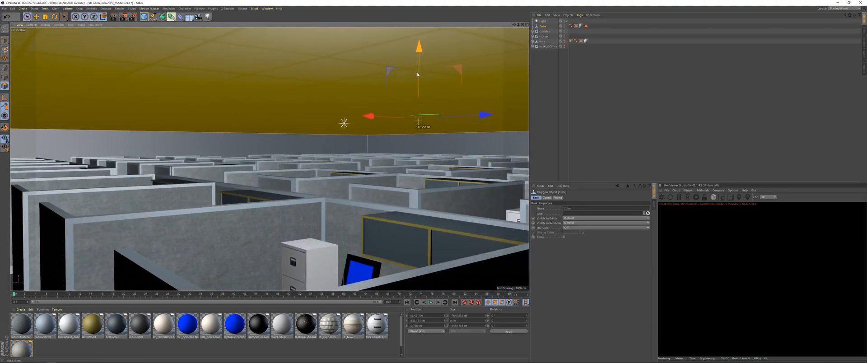
{"action": "left_click", "coordinate": [636, 125]}
{"action": "scroll", "coordinate": [442, 161], "scroll_direction": "up", "scroll_amount": 10}
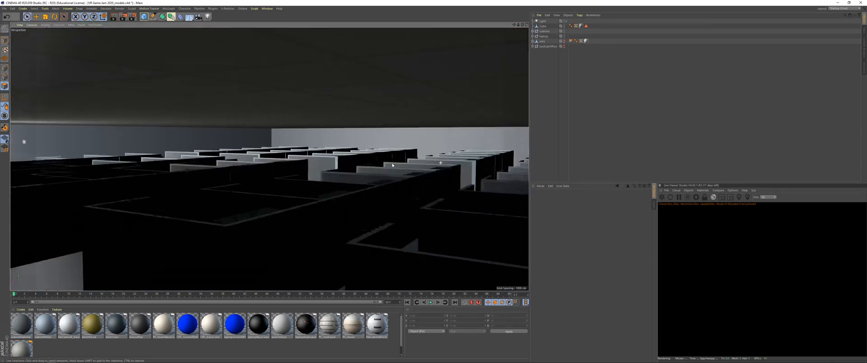
{"action": "right_click_drag", "start_coordinate": [442, 162], "coordinate": [457, 161], "text": "alt"}
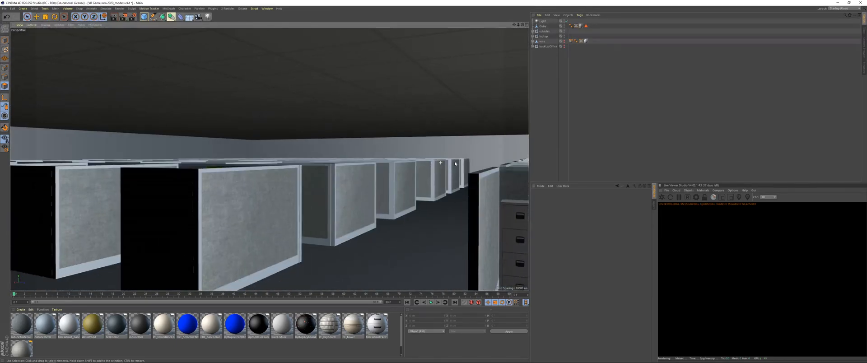
{"action": "right_click_drag", "start_coordinate": [369, 168], "coordinate": [380, 146], "text": "alt"}
{"action": "middle_click_drag", "start_coordinate": [380, 146], "coordinate": [365, 174], "text": "alt"}
{"action": "mouse_move", "coordinate": [365, 176]}
{"action": "left_mouse_down", "text": "alt"}
{"action": "mouse_move", "coordinate": [347, 187]}
{"action": "mouse_move", "coordinate": [352, 177]}
{"action": "left_mouse_up", "text": "alt"}
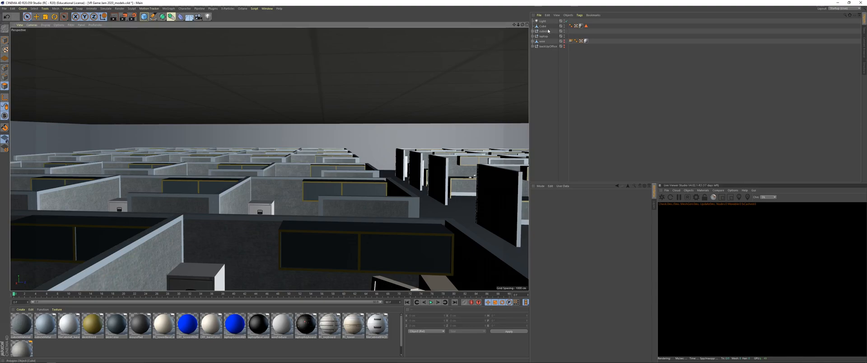
Hide the ceiling polygon stored in the Cube's polygon selection tag and view the whole office from above
{"action": "left_click", "coordinate": [585, 26]}
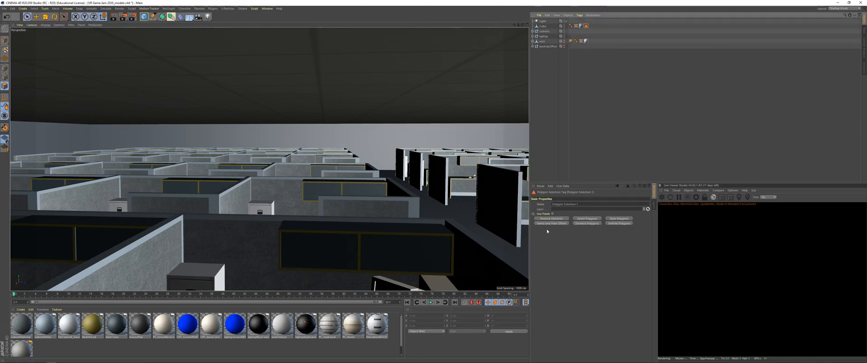
{"action": "left_click", "coordinate": [618, 219]}
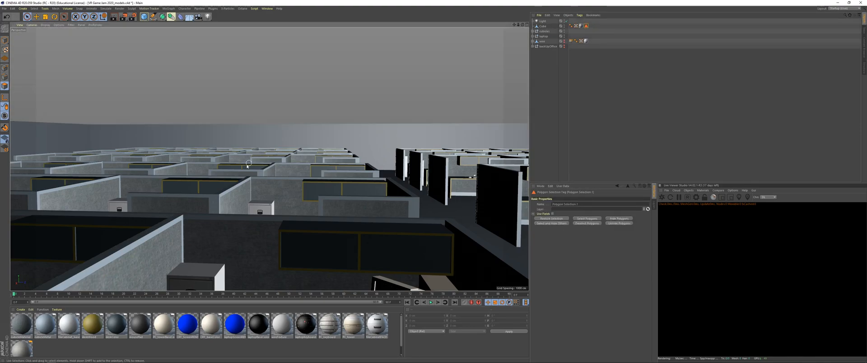
{"action": "left_click_drag", "start_coordinate": [240, 174], "coordinate": [289, 262], "text": "alt"}
{"action": "right_click_drag", "start_coordinate": [240, 139], "coordinate": [255, 172], "text": "alt"}
{"action": "middle_click_drag", "start_coordinate": [255, 172], "coordinate": [264, 197], "text": "alt"}
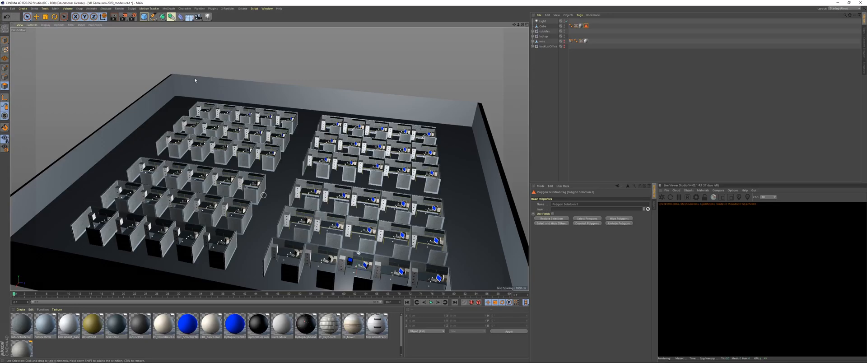
{"action": "left_click", "coordinate": [544, 26]}
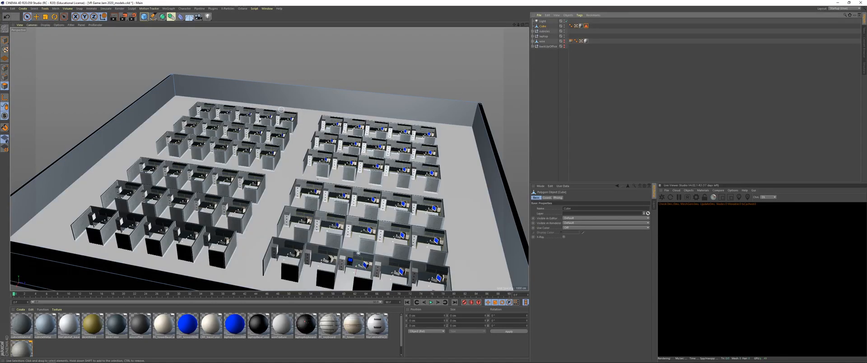
{"action": "left_click_drag", "start_coordinate": [231, 162], "coordinate": [312, 142], "text": "alt"}
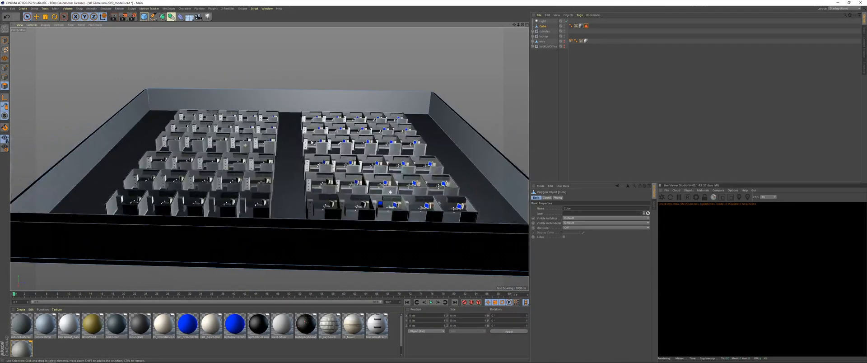
Add a new Cube primitive and raise it above the cubicles
{"action": "left_click", "coordinate": [144, 16]}
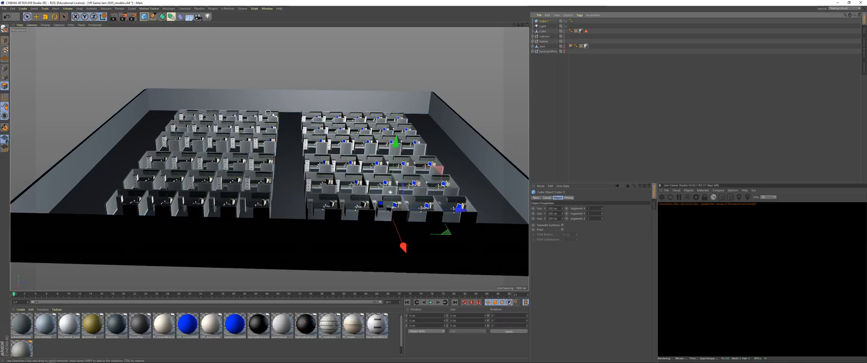
{"action": "left_click_drag", "start_coordinate": [190, 136], "coordinate": [216, 132], "text": "alt"}
{"action": "left_click_drag", "start_coordinate": [87, 163], "coordinate": [69, 98]}
{"action": "scroll", "coordinate": [176, 160], "scroll_direction": "up", "scroll_amount": 5}
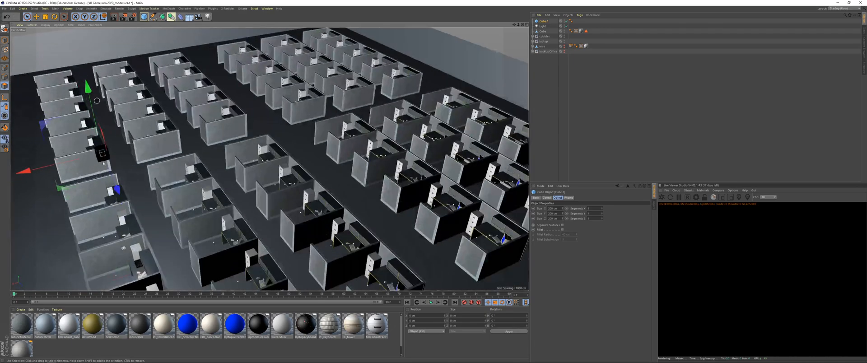
{"action": "scroll", "coordinate": [176, 159], "scroll_direction": "down", "scroll_amount": 5}
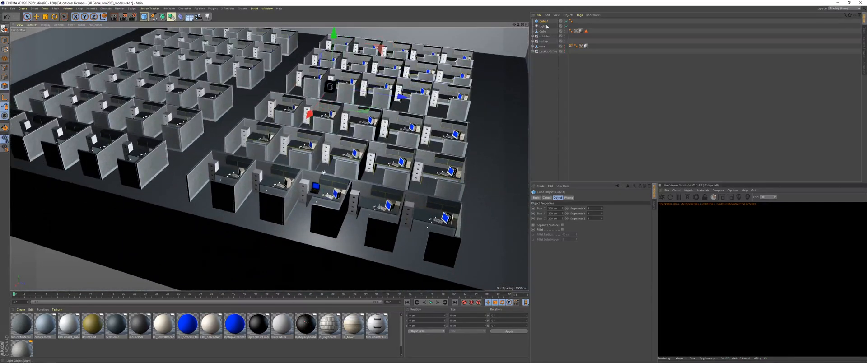
Delete the Light object and convert the new cube above the cubicles into an editable polygon object
{"action": "left_click", "coordinate": [542, 26]}
{"action": "key", "text": "Delete"}
{"action": "left_click", "coordinate": [544, 21]}
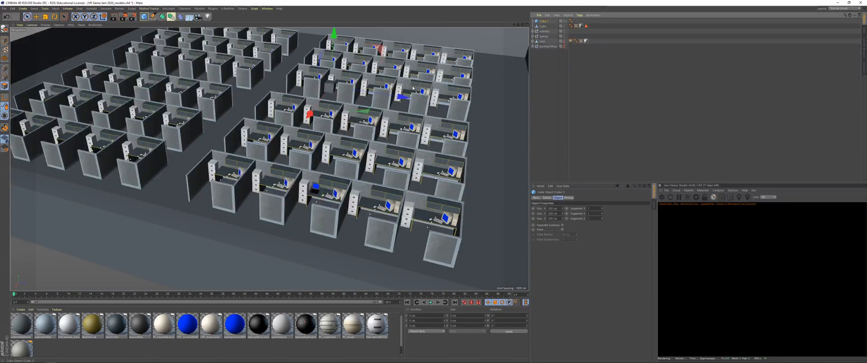
{"action": "scroll", "coordinate": [292, 131], "scroll_direction": "up", "scroll_amount": 5}
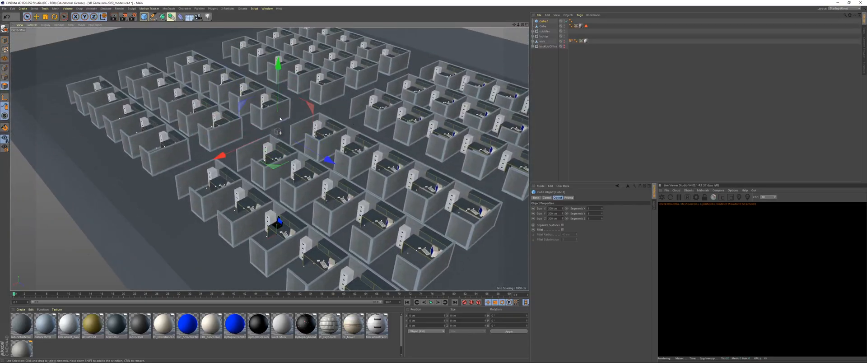
{"action": "scroll", "coordinate": [291, 132], "scroll_direction": "up", "scroll_amount": 4}
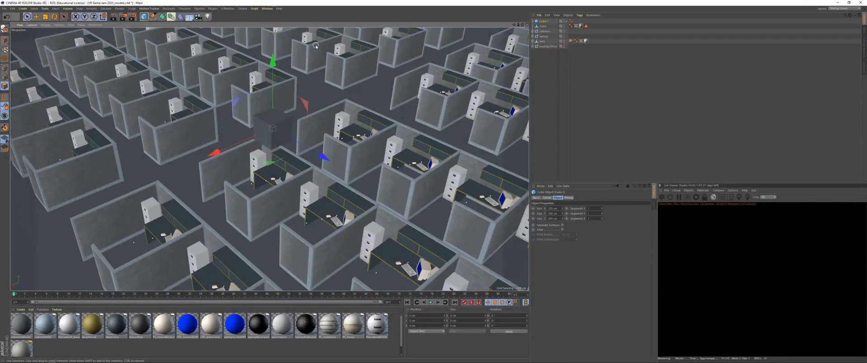
{"action": "left_click", "coordinate": [4, 28]}
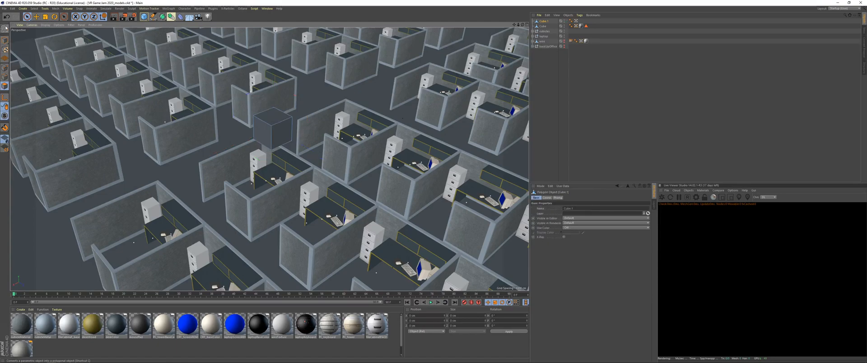
Scale the editable cube into a thin upright door panel about 520 cm wide and 1230 cm tall
{"action": "key", "text": "t"}
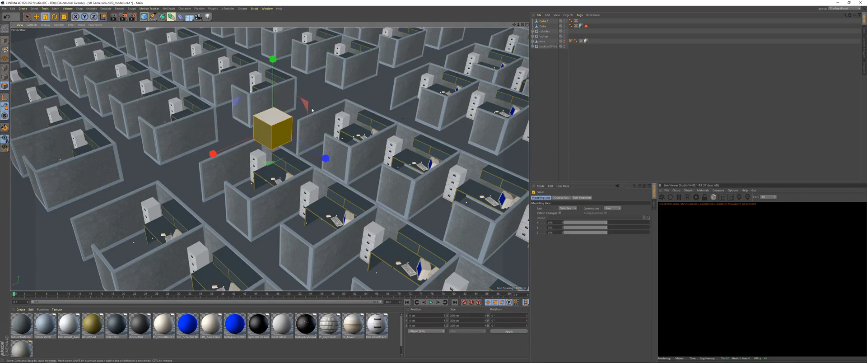
{"action": "left_click_drag", "start_coordinate": [212, 152], "coordinate": [253, 139]}
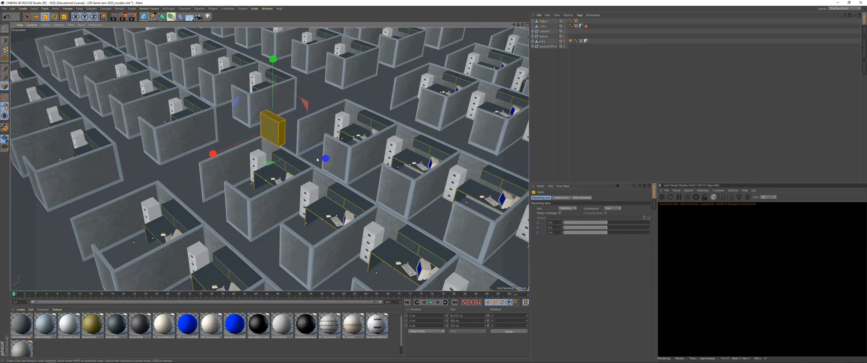
{"action": "left_click_drag", "start_coordinate": [355, 167], "coordinate": [494, 254]}
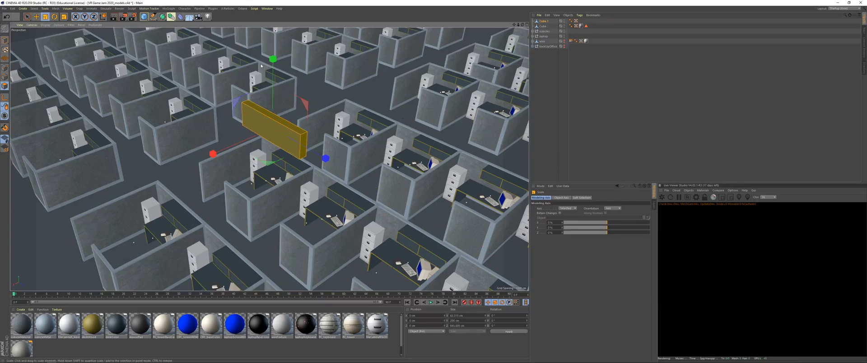
{"action": "left_click_drag", "start_coordinate": [273, 59], "coordinate": [273, 1]}
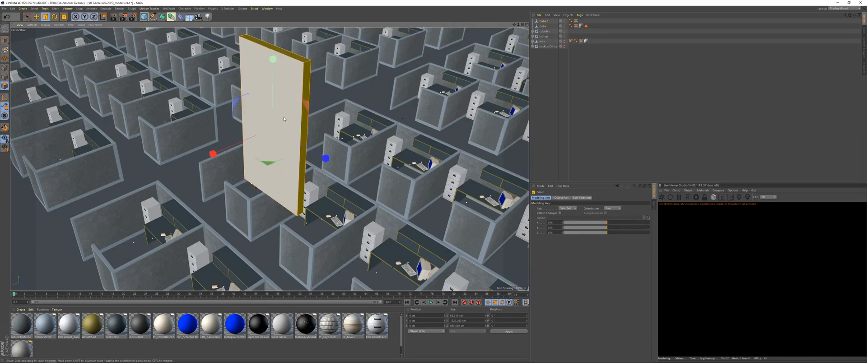
{"action": "left_click_drag", "start_coordinate": [285, 119], "coordinate": [299, 110], "text": "alt"}
{"action": "scroll", "coordinate": [280, 116], "scroll_direction": "down", "scroll_amount": 4}
{"action": "middle_click_drag", "start_coordinate": [262, 126], "coordinate": [281, 155], "text": "alt"}
{"action": "left_click_drag", "start_coordinate": [281, 155], "coordinate": [297, 147], "text": "alt"}
{"action": "left_click_drag", "start_coordinate": [359, 158], "coordinate": [345, 158]}
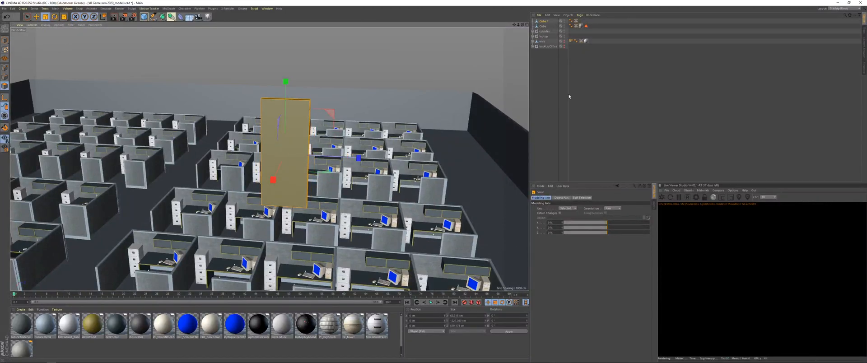
Duplicate the door panel and move the copy sideways so it sits directly beside the original
{"action": "left_click", "coordinate": [542, 20]}
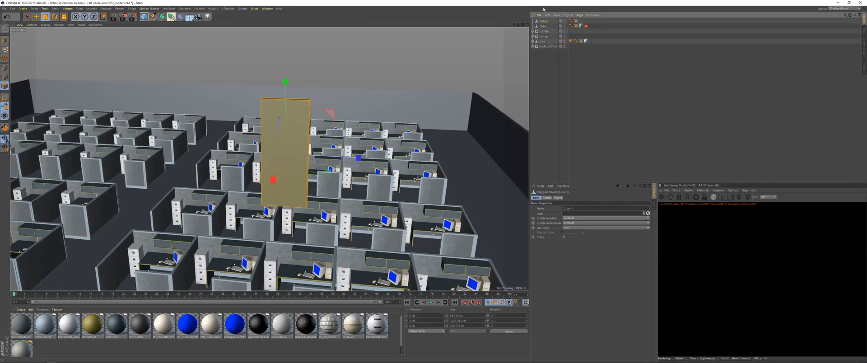
{"action": "key", "text": "ctrl+c"}
{"action": "key", "text": "ctrl+v"}
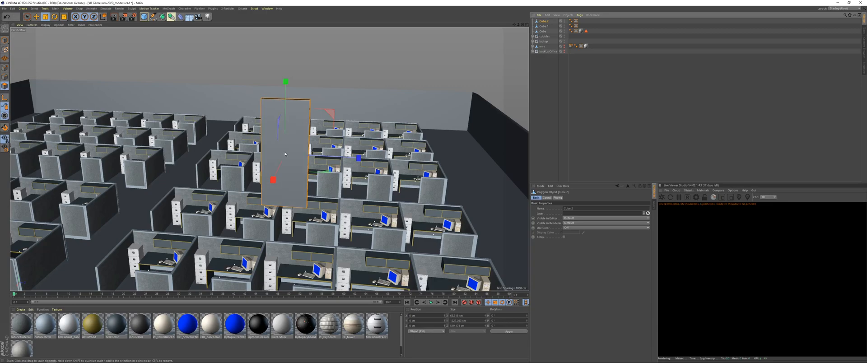
{"action": "key", "text": "space"}
{"action": "left_click_drag", "start_coordinate": [357, 159], "coordinate": [335, 164]}
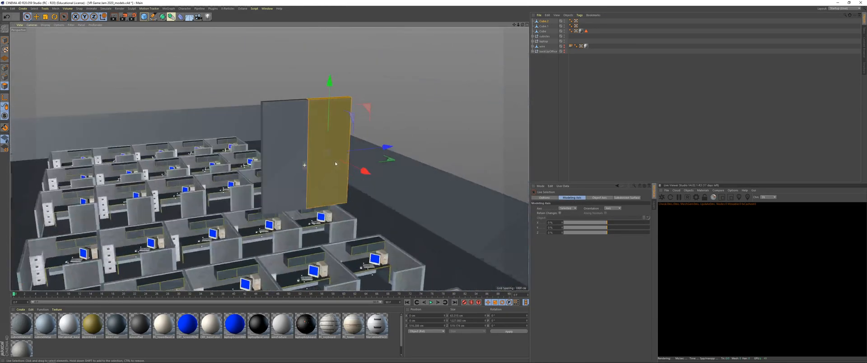
Group the two door panels under a null named elevatorDoors
{"action": "left_click", "coordinate": [542, 26], "text": "ctrl"}
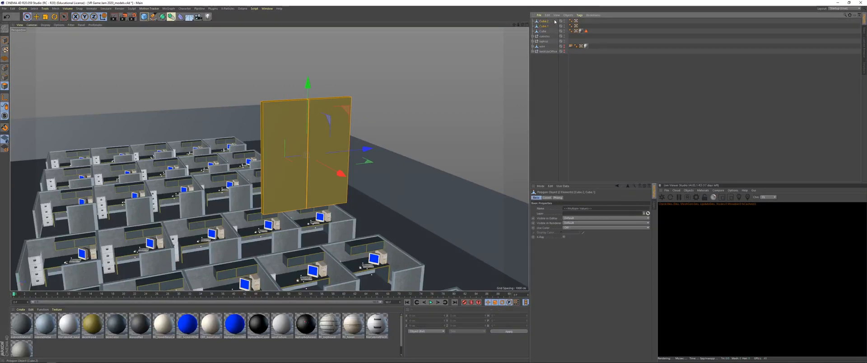
{"action": "key", "text": "alt+g"}
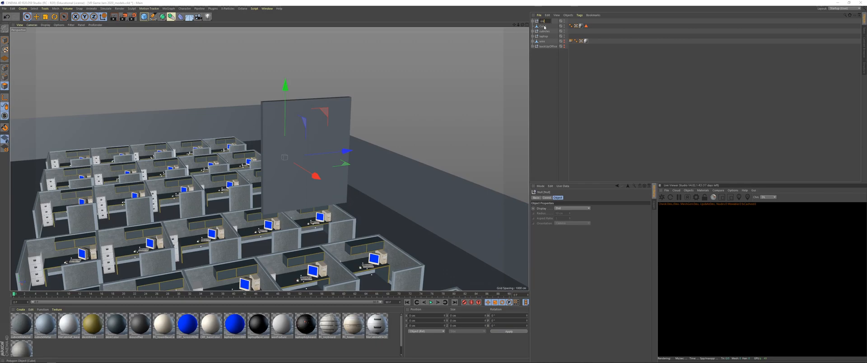
{"action": "type", "text": "elevatorDoors"}
{"action": "key", "text": "Return"}
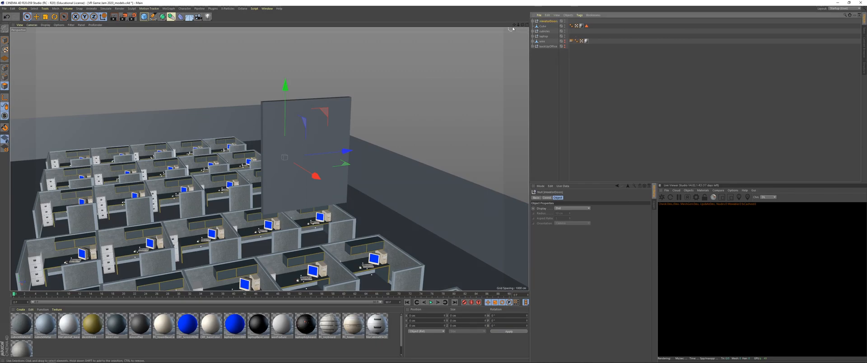
Rename the grouped door panels elevatorDoor_right and elevatorDoor_left
{"action": "left_click", "coordinate": [532, 21]}
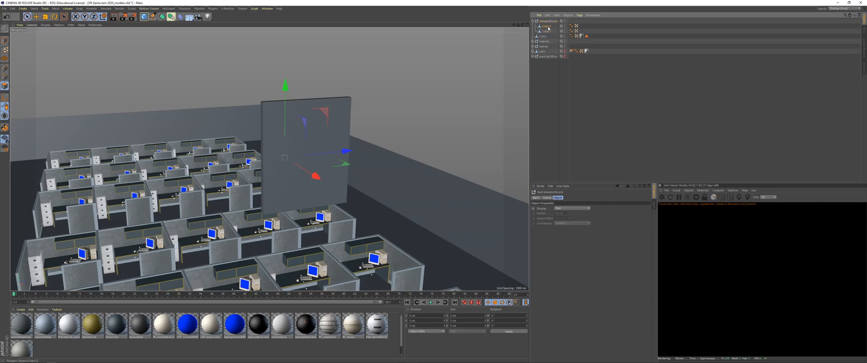
{"action": "left_click", "coordinate": [547, 27]}
{"action": "double_click", "coordinate": [547, 26]}
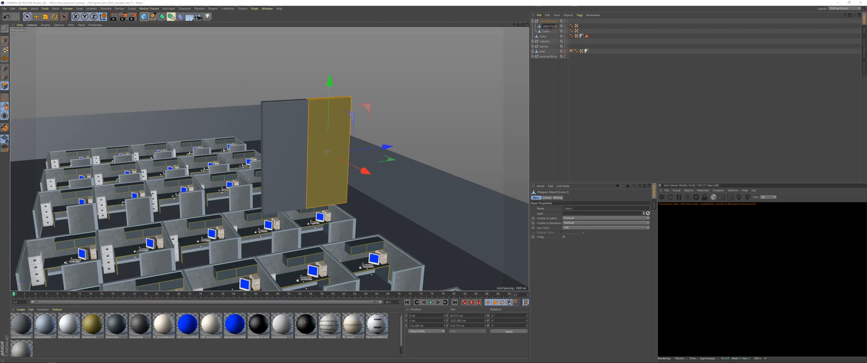
{"action": "type", "text": "ht"}
{"action": "key", "text": "Return"}
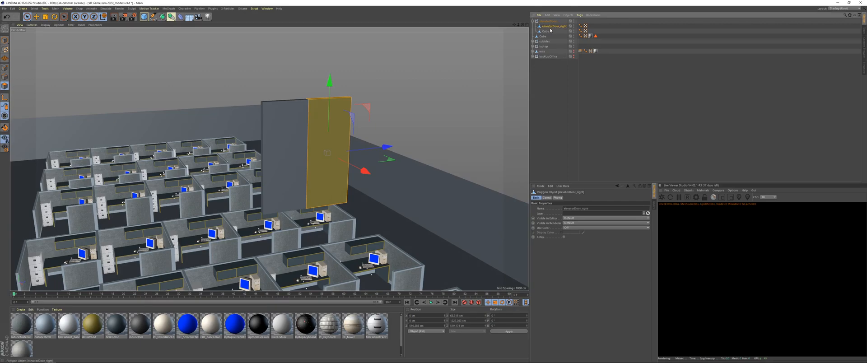
{"action": "double_click", "coordinate": [547, 31]}
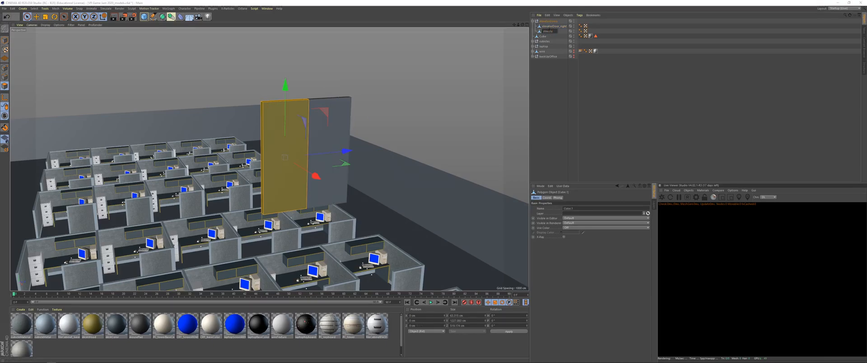
{"action": "type", "text": "e"}
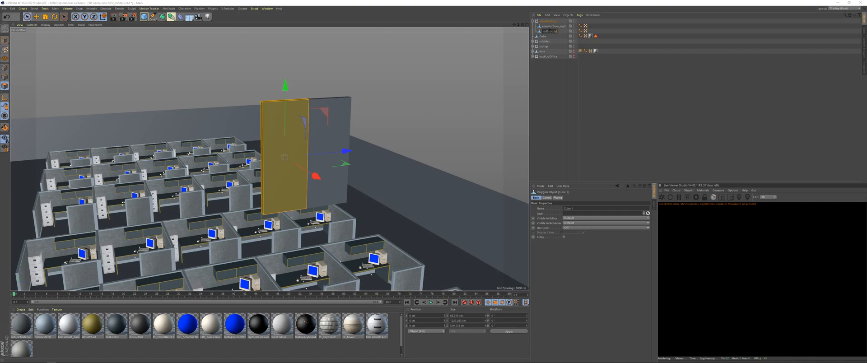
{"action": "type", "text": "levatorDoor_left"}
{"action": "key", "text": "Return"}
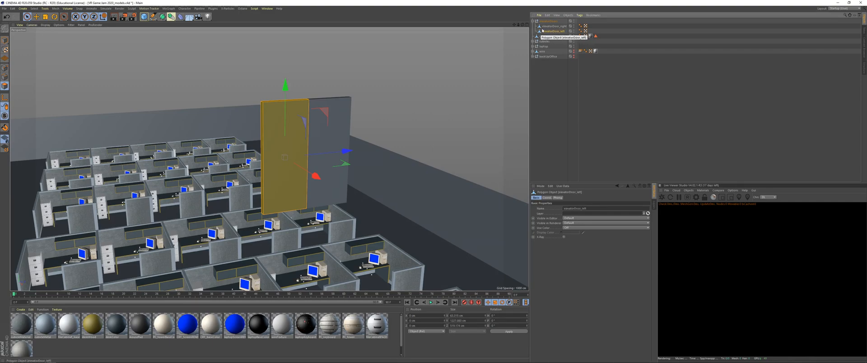
Examine the two elevator door panels from the side and their location relative to the office walls
{"action": "left_click", "coordinate": [548, 21]}
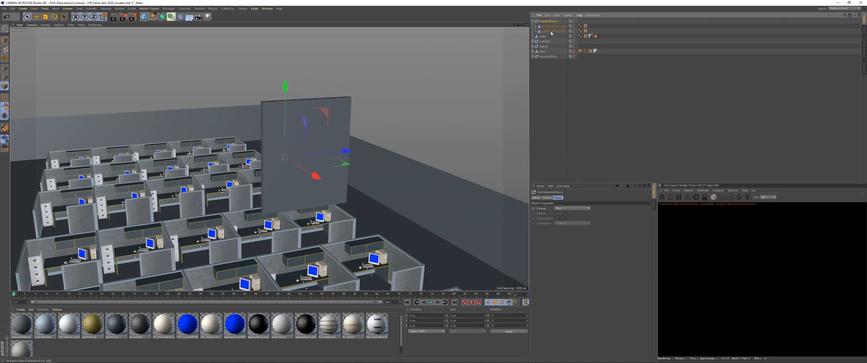
{"action": "left_click", "coordinate": [553, 30]}
{"action": "left_click_drag", "start_coordinate": [289, 181], "coordinate": [334, 196], "text": "alt"}
{"action": "left_click_drag", "start_coordinate": [334, 196], "coordinate": [234, 169], "text": "alt"}
{"action": "key", "text": "ctrl+shift+a"}
{"action": "left_click_drag", "start_coordinate": [378, 166], "coordinate": [397, 155], "text": "alt"}
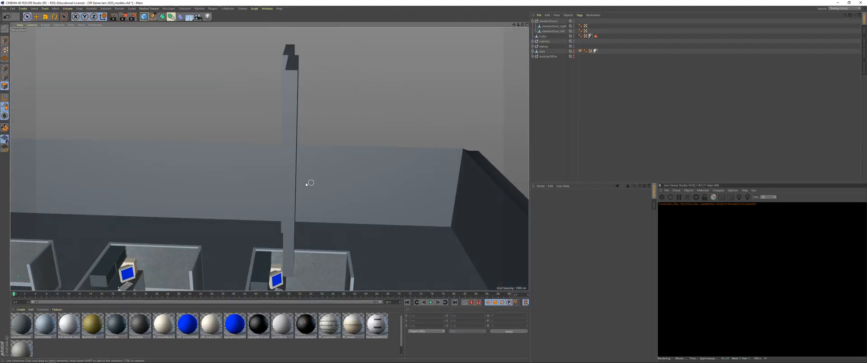
{"action": "left_click_drag", "start_coordinate": [305, 182], "coordinate": [465, 138], "text": "alt"}
Move the elevatorDoors group against the office's back wall and adjust its height so the doors stand at floor level
{"action": "left_click", "coordinate": [548, 21]}
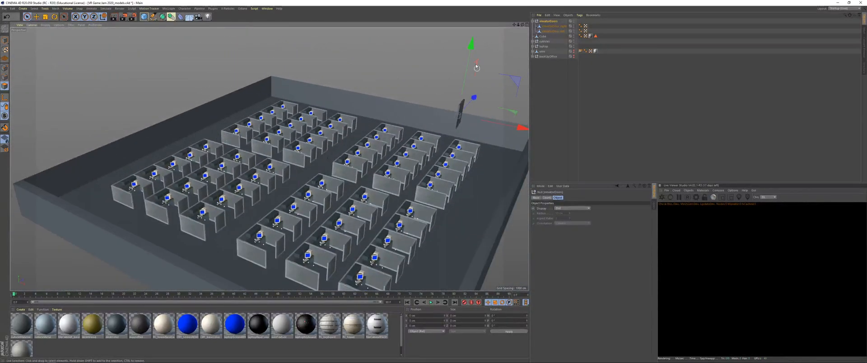
{"action": "left_click_drag", "start_coordinate": [472, 45], "coordinate": [470, 124]}
{"action": "left_click_drag", "start_coordinate": [522, 203], "coordinate": [320, 255]}
{"action": "scroll", "coordinate": [234, 154], "scroll_direction": "up", "scroll_amount": 5}
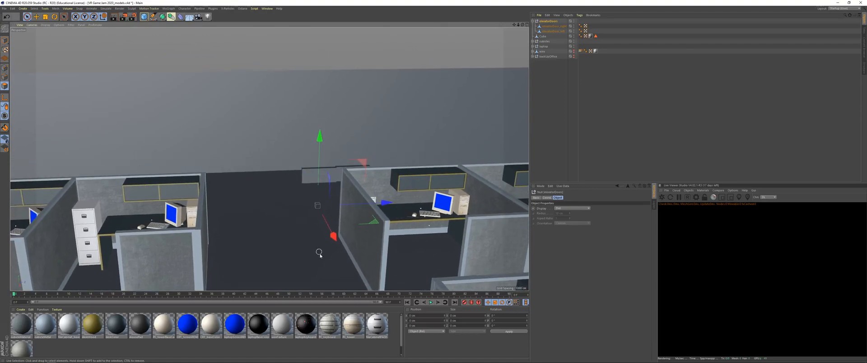
{"action": "left_click_drag", "start_coordinate": [321, 134], "coordinate": [306, 74]}
{"action": "left_click_drag", "start_coordinate": [334, 161], "coordinate": [300, 170]}
{"action": "scroll", "coordinate": [323, 134], "scroll_direction": "up", "scroll_amount": 5}
{"action": "mouse_move", "coordinate": [308, 145]}
{"action": "left_mouse_down", "text": "alt"}
{"action": "mouse_move", "coordinate": [292, 143]}
{"action": "mouse_move", "coordinate": [302, 149]}
{"action": "left_mouse_up", "text": "alt"}
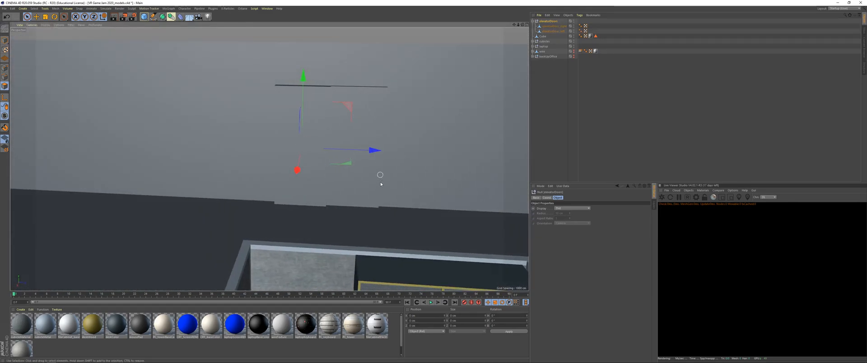
Slide the elevatorDoors group along the back wall toward the room's corner, behind the block of cubicles
{"action": "scroll", "coordinate": [379, 176], "scroll_direction": "down", "scroll_amount": 8}
{"action": "scroll", "coordinate": [261, 189], "scroll_direction": "down", "scroll_amount": 10}
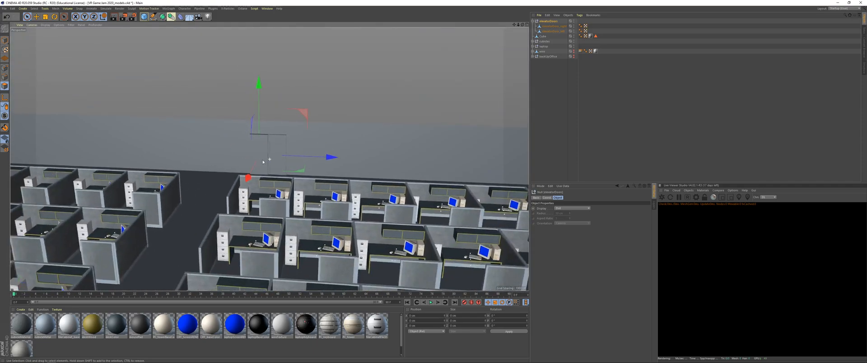
{"action": "scroll", "coordinate": [262, 189], "scroll_direction": "down", "scroll_amount": 1}
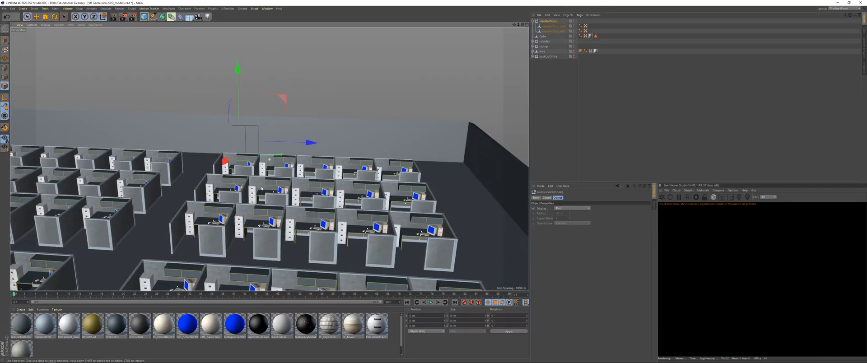
{"action": "left_click_drag", "start_coordinate": [312, 141], "coordinate": [419, 138]}
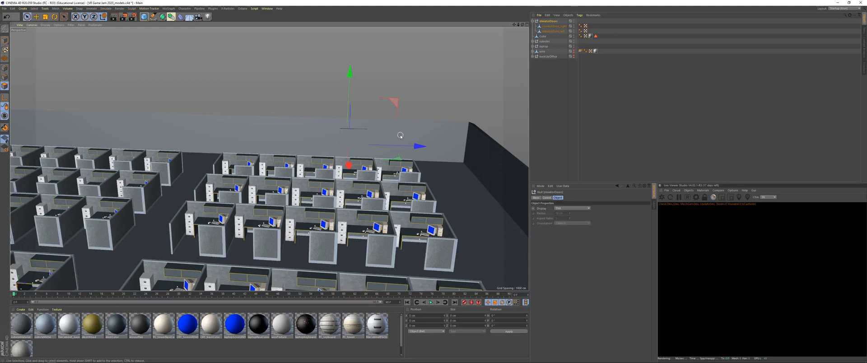
Rename the room's Cube object officeBody
{"action": "left_click", "coordinate": [542, 36]}
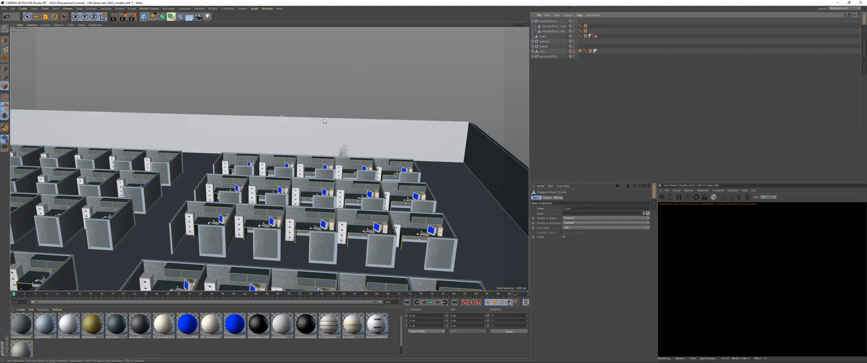
{"action": "double_click", "coordinate": [544, 37]}
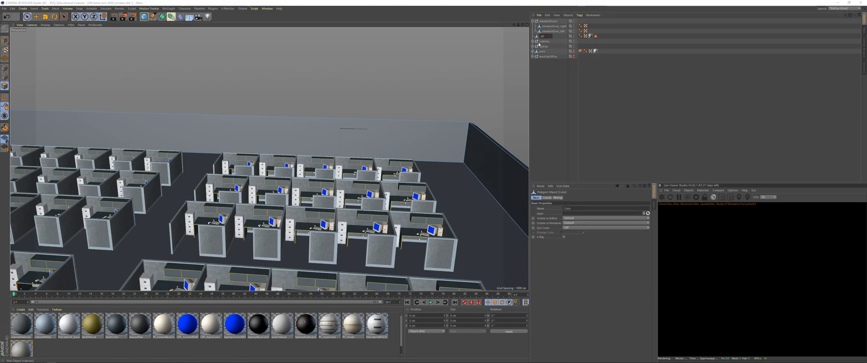
{"action": "type", "text": "officeBody"}
{"action": "key", "text": "Return"}
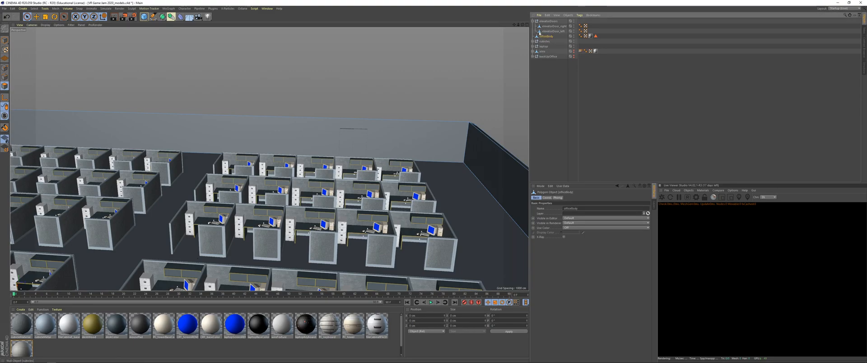
Loop-cut the officeBody back wall polygon vertically along both outer side edges of the elevator doors
{"action": "left_click", "coordinate": [307, 139]}
{"action": "scroll", "coordinate": [321, 138], "scroll_direction": "up", "scroll_amount": 6}
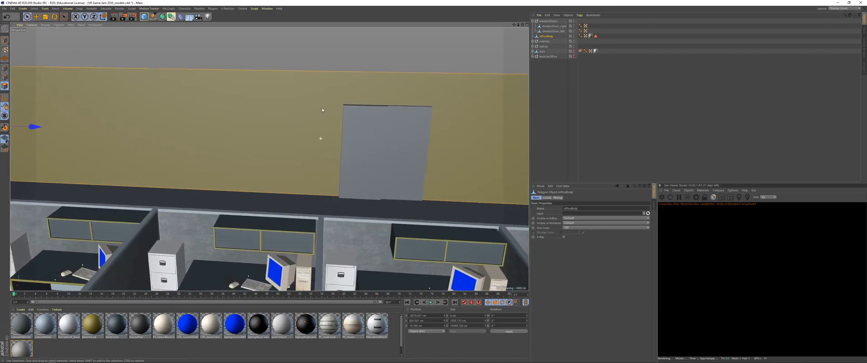
{"action": "right_click", "coordinate": [248, 120]}
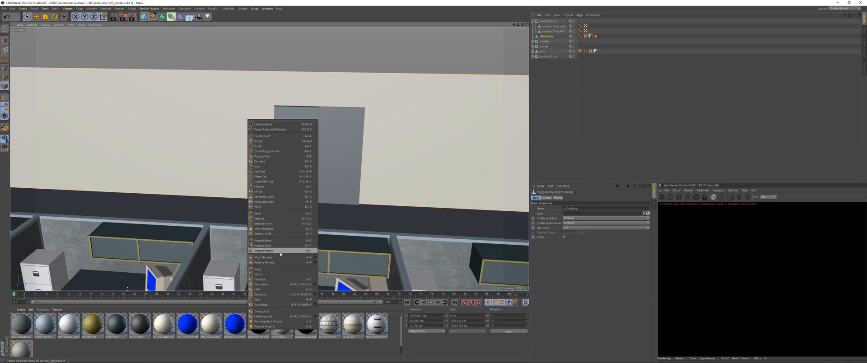
{"action": "left_click", "coordinate": [273, 181]}
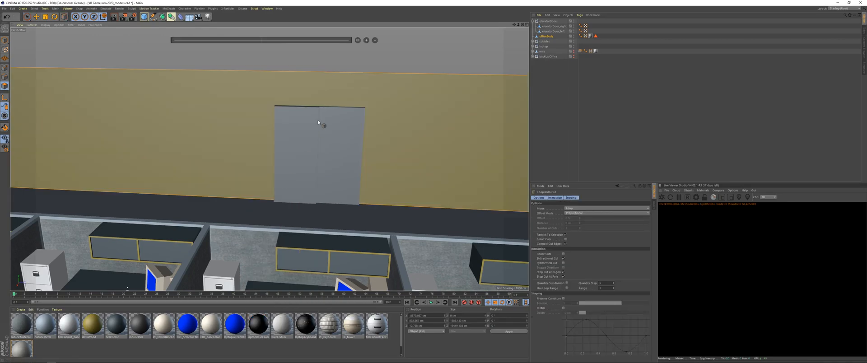
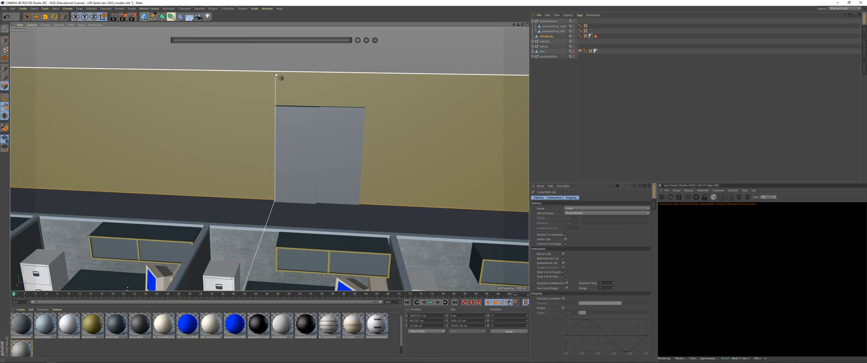
{"action": "left_click_drag", "start_coordinate": [277, 74], "coordinate": [363, 76]}
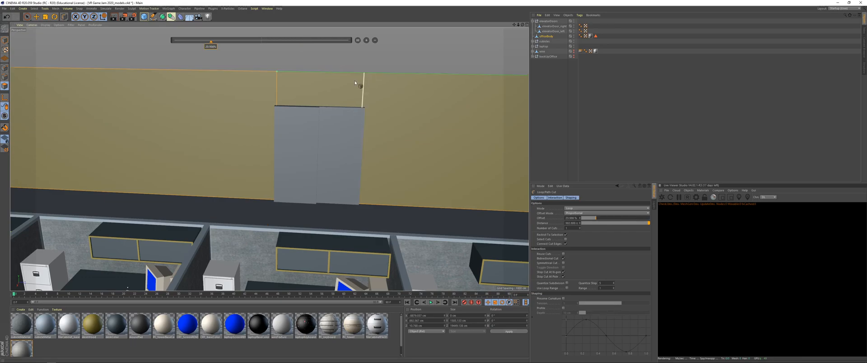
{"action": "key", "text": "space"}
Select the wall strip between the two vertical cuts and loop-cut it horizontally at the top edge of the elevator doors
{"action": "left_click", "coordinate": [334, 90]}
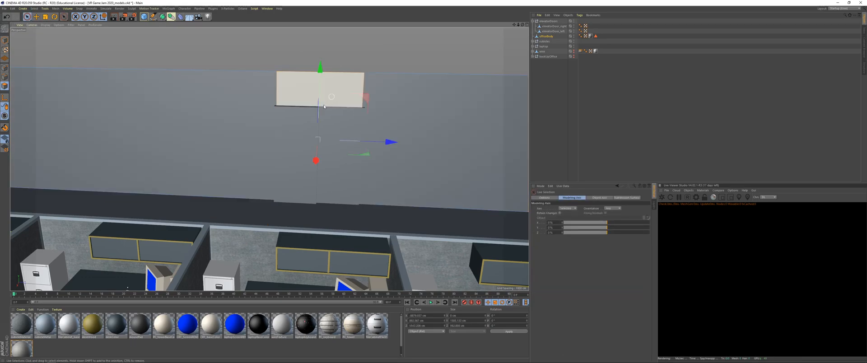
{"action": "left_click", "coordinate": [305, 139]}
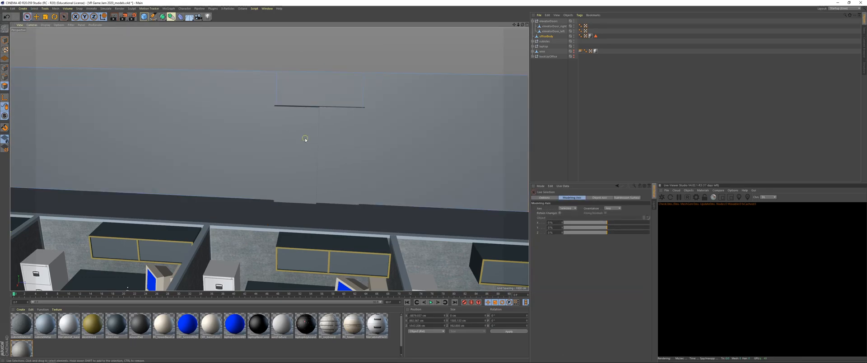
{"action": "right_click", "coordinate": [292, 114]}
{"action": "left_click", "coordinate": [316, 179]}
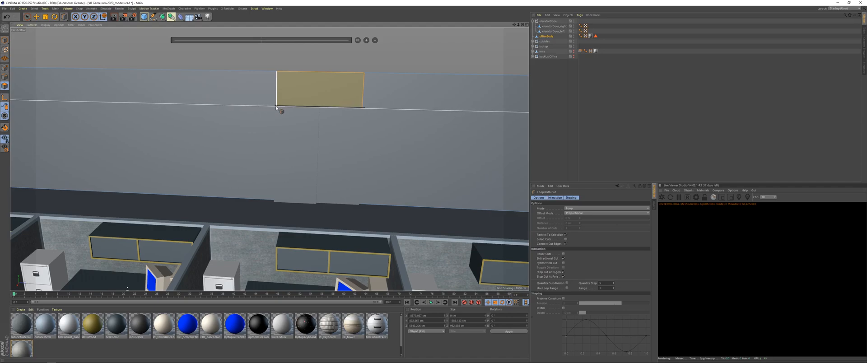
{"action": "left_click", "coordinate": [276, 106]}
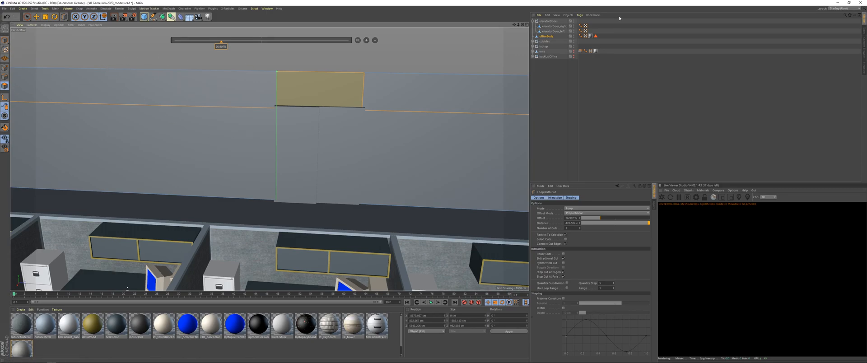
{"action": "left_click", "coordinate": [29, 18]}
Slide the elevatorDoors group sideways along the back wall, clear of the newly cut doorway area
{"action": "left_click_drag", "start_coordinate": [207, 124], "coordinate": [253, 134], "text": "alt"}
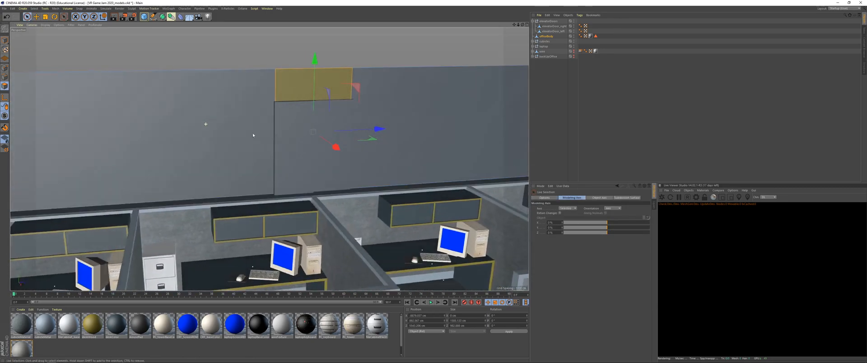
{"action": "right_click_drag", "start_coordinate": [283, 136], "coordinate": [287, 116], "text": "alt"}
{"action": "middle_click_drag", "start_coordinate": [287, 116], "coordinate": [290, 154], "text": "alt"}
{"action": "mouse_move", "coordinate": [287, 144]}
{"action": "left_mouse_down", "text": "alt"}
{"action": "mouse_move", "coordinate": [397, 140]}
{"action": "mouse_move", "coordinate": [364, 158]}
{"action": "mouse_move", "coordinate": [280, 143]}
{"action": "left_mouse_up", "text": "alt"}
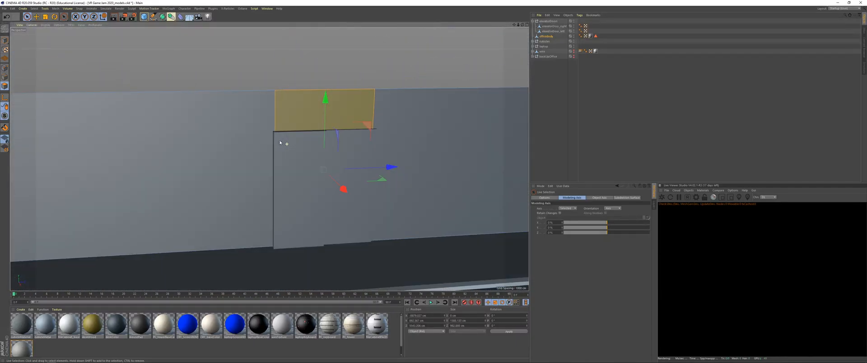
{"action": "left_click", "coordinate": [549, 22]}
{"action": "left_click_drag", "start_coordinate": [365, 189], "coordinate": [204, 200]}
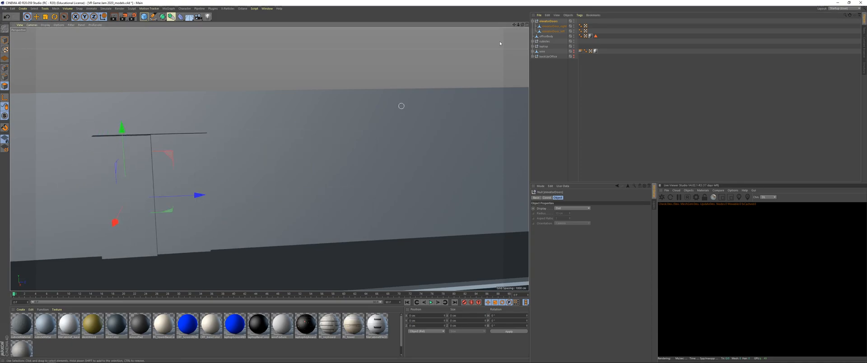
Delete the door-sized polygon of officeBody's inner wall to open the doorway
{"action": "left_click", "coordinate": [545, 36]}
{"action": "right_click_drag", "start_coordinate": [322, 160], "coordinate": [324, 126], "text": "alt"}
{"action": "left_click_drag", "start_coordinate": [291, 170], "coordinate": [281, 189], "text": "alt"}
{"action": "left_click", "coordinate": [295, 174]}
{"action": "key", "text": "Delete"}
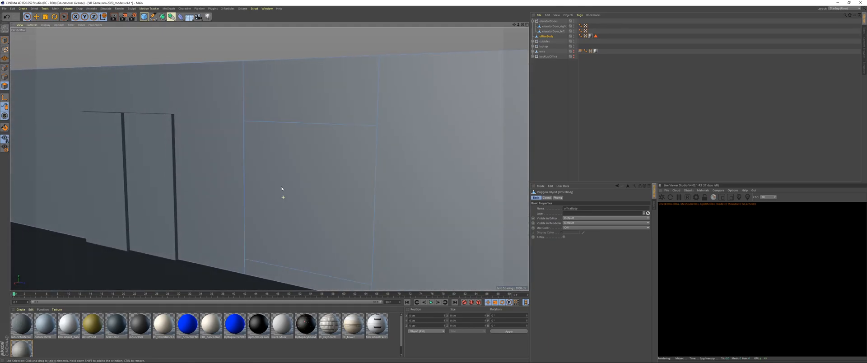
Select the outer wall polygon of officeBody behind the doorway opening
{"action": "right_click_drag", "start_coordinate": [282, 189], "coordinate": [290, 179], "text": "alt"}
{"action": "left_click_drag", "start_coordinate": [298, 168], "coordinate": [322, 171], "text": "alt"}
{"action": "left_click", "coordinate": [321, 171]}
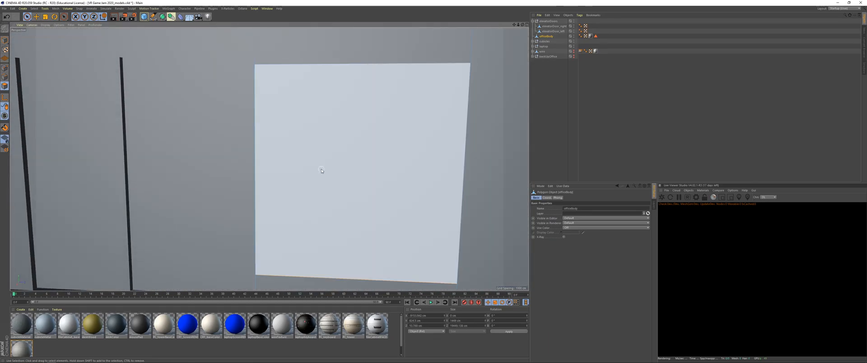
Try to loop-cut the outer wall polygon vertically in the Right view, aligned with one side edge of the doorway
{"action": "right_click", "coordinate": [341, 166]}
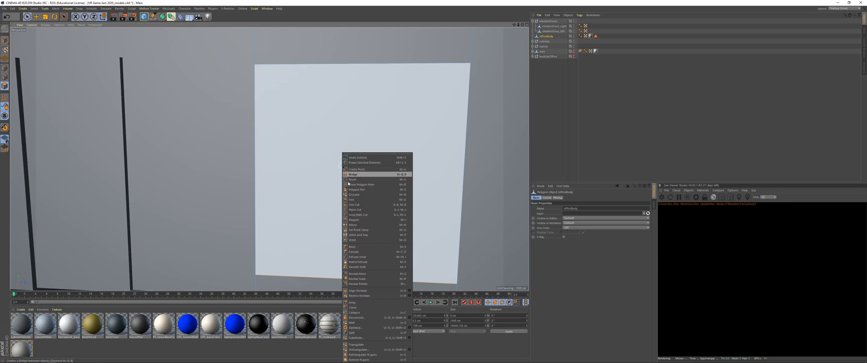
{"action": "left_click", "coordinate": [345, 215]}
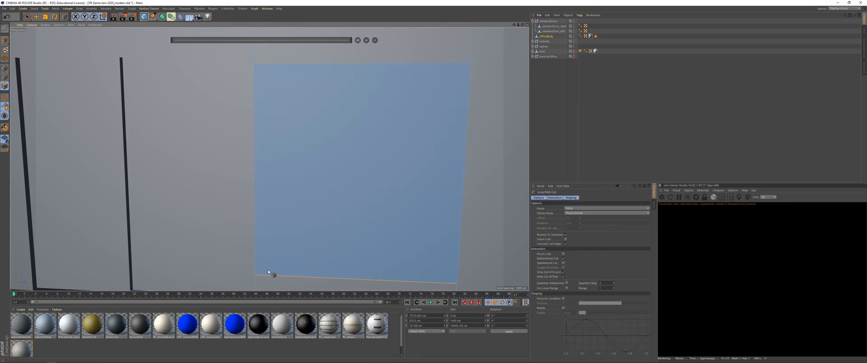
{"action": "left_click_drag", "start_coordinate": [269, 272], "coordinate": [278, 251], "text": "alt"}
{"action": "middle_click", "coordinate": [302, 208]}
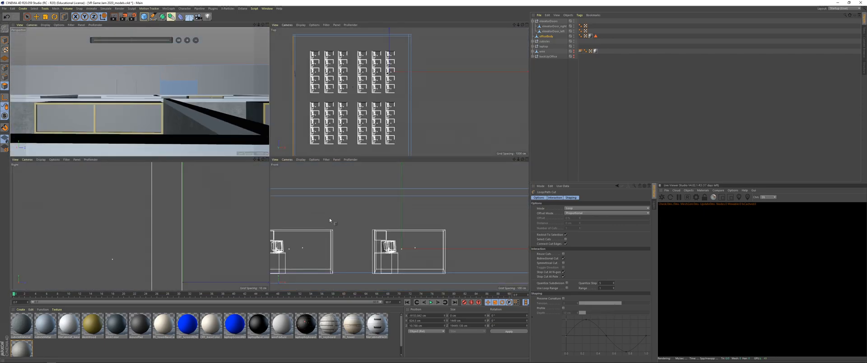
{"action": "scroll", "coordinate": [394, 217], "scroll_direction": "down", "scroll_amount": 5}
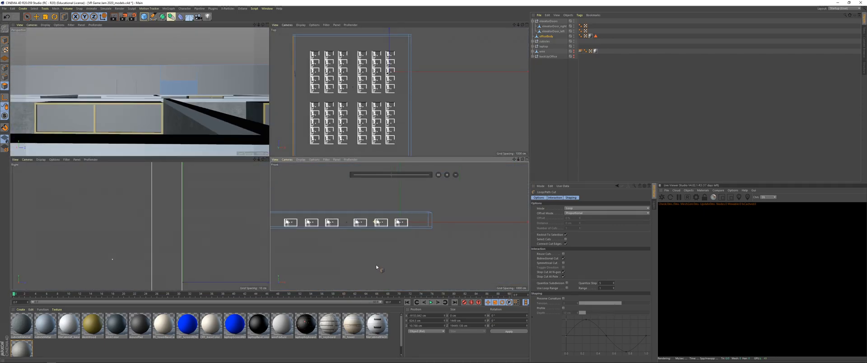
{"action": "scroll", "coordinate": [413, 199], "scroll_direction": "up", "scroll_amount": 5}
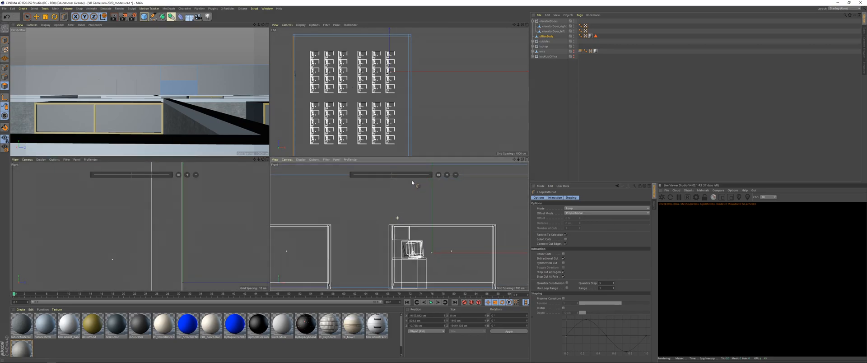
{"action": "scroll", "coordinate": [142, 279], "scroll_direction": "down", "scroll_amount": 10}
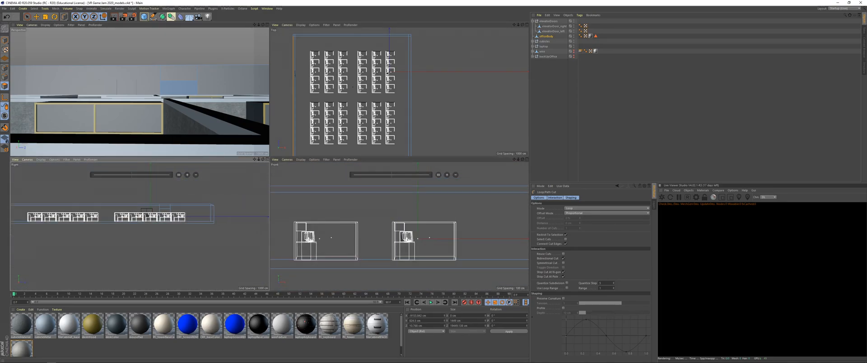
{"action": "scroll", "coordinate": [151, 212], "scroll_direction": "up", "scroll_amount": 8}
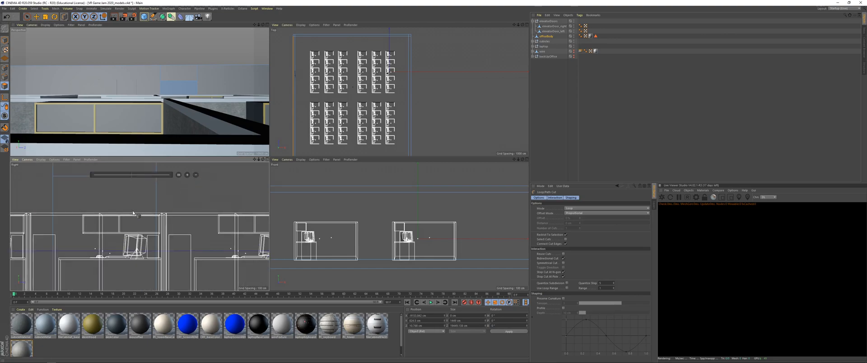
{"action": "middle_click", "coordinate": [192, 195]}
{"action": "scroll", "coordinate": [254, 135], "scroll_direction": "down", "scroll_amount": 6}
{"action": "scroll", "coordinate": [265, 178], "scroll_direction": "up", "scroll_amount": 4}
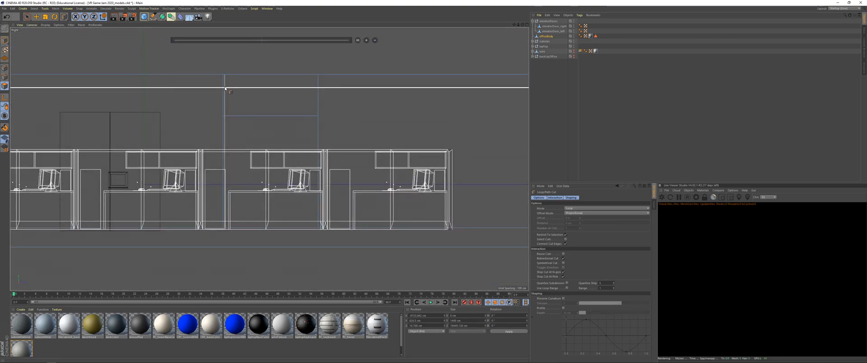
{"action": "left_click", "coordinate": [223, 88]}
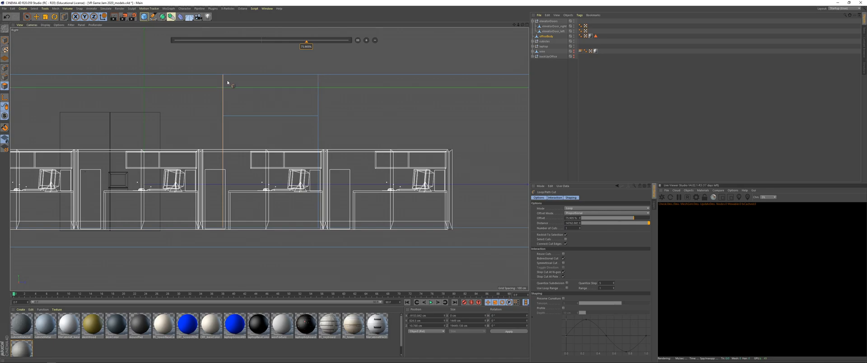
Examine the outer wall through the doorway opening in the perspective view and compare it with the attempted cut
{"action": "middle_click", "coordinate": [240, 64]}
{"action": "right_click_drag", "start_coordinate": [177, 90], "coordinate": [196, 64], "text": "alt"}
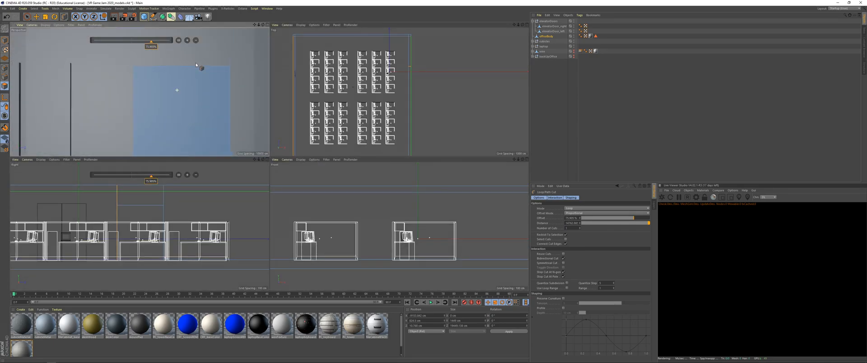
{"action": "scroll", "coordinate": [151, 89], "scroll_direction": "up", "scroll_amount": 5}
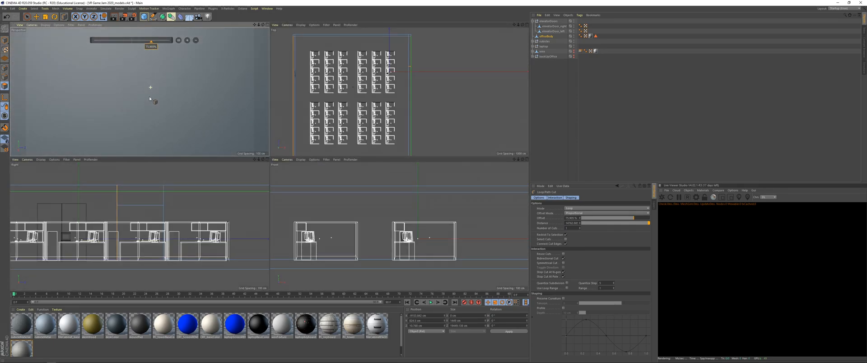
{"action": "scroll", "coordinate": [147, 88], "scroll_direction": "down", "scroll_amount": 5}
{"action": "scroll", "coordinate": [145, 90], "scroll_direction": "up", "scroll_amount": 6}
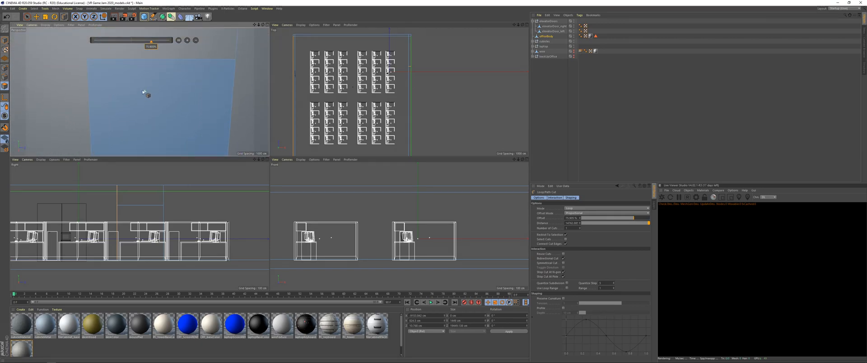
{"action": "left_click_drag", "start_coordinate": [142, 92], "coordinate": [182, 80], "text": "alt"}
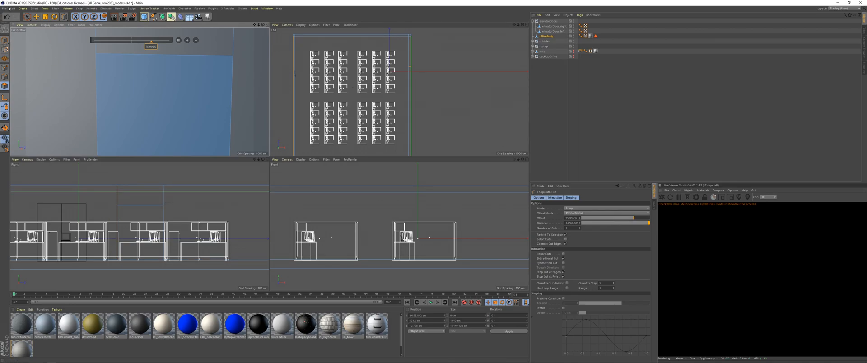
{"action": "left_click", "coordinate": [27, 17]}
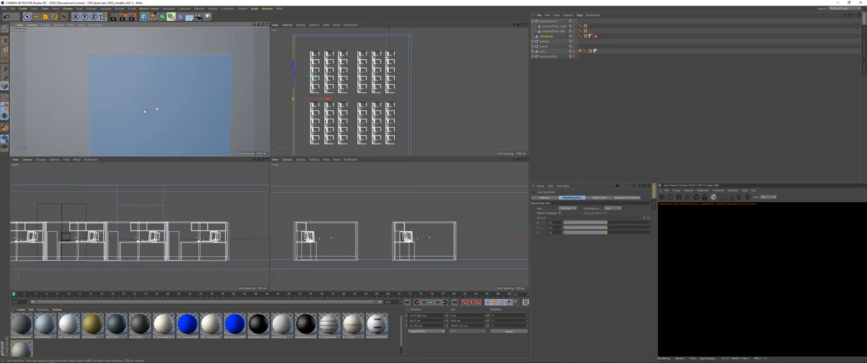
{"action": "mouse_move", "coordinate": [150, 111]}
{"action": "left_mouse_down", "text": "alt"}
{"action": "mouse_move", "coordinate": [194, 111]}
{"action": "mouse_move", "coordinate": [140, 115]}
{"action": "mouse_move", "coordinate": [150, 112]}
{"action": "mouse_move", "coordinate": [144, 109]}
{"action": "left_mouse_up", "text": "alt"}
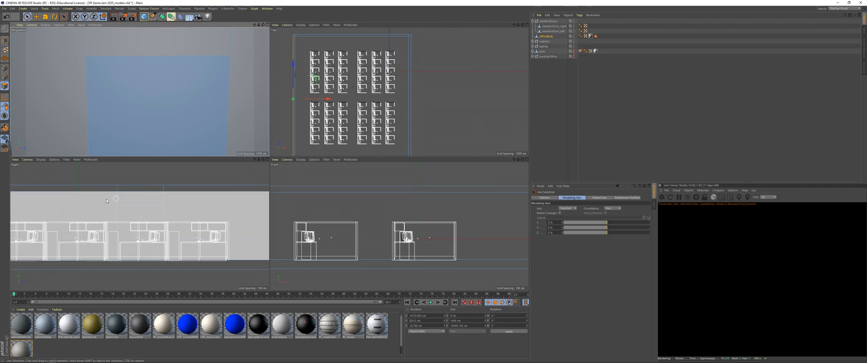
Loop-cut the selected outer wall polygon vertically near each side of the doorway opening, working in the perspective view
{"action": "right_click", "coordinate": [132, 226]}
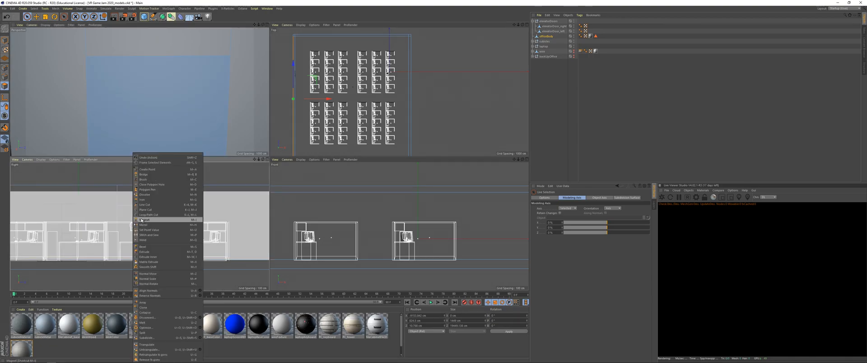
{"action": "left_click", "coordinate": [144, 214]}
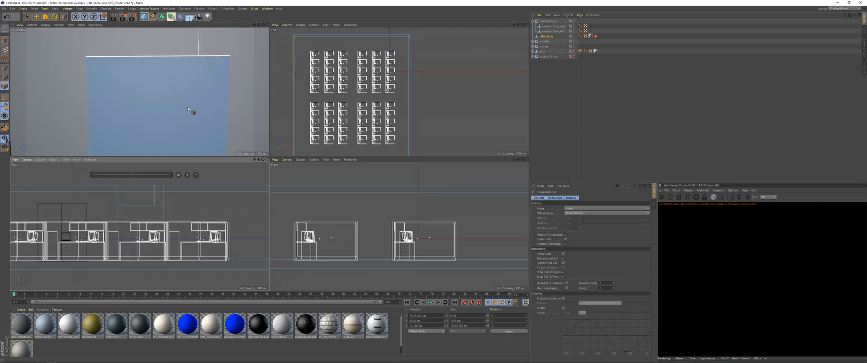
{"action": "left_click_drag", "start_coordinate": [190, 110], "coordinate": [196, 114], "text": "alt"}
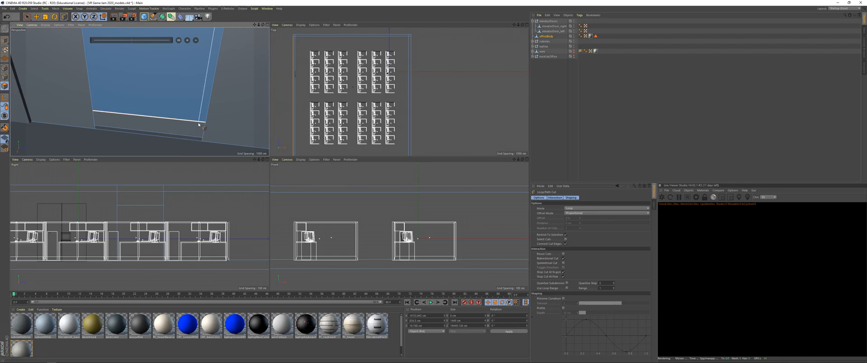
{"action": "left_click", "coordinate": [201, 122]}
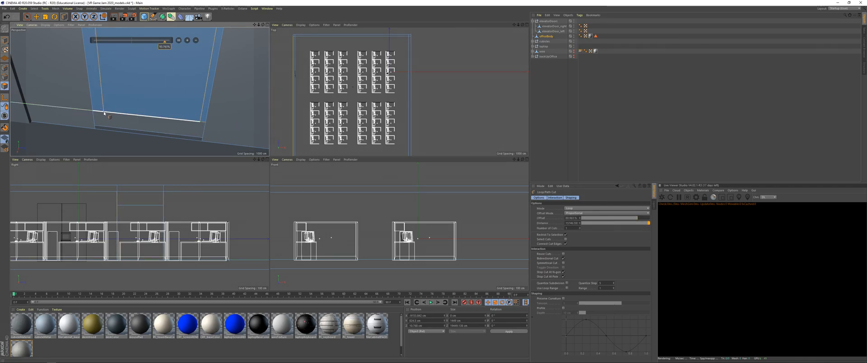
{"action": "left_click", "coordinate": [105, 113]}
Bridge the bottom edge of the doorway opening to the matching lower edge of the outer wall to form the threshold
{"action": "mouse_move", "coordinate": [150, 116]}
{"action": "left_mouse_down", "text": "alt"}
{"action": "mouse_move", "coordinate": [148, 88]}
{"action": "mouse_move", "coordinate": [155, 111]}
{"action": "mouse_move", "coordinate": [141, 97]}
{"action": "mouse_move", "coordinate": [145, 121]}
{"action": "mouse_move", "coordinate": [156, 111]}
{"action": "mouse_move", "coordinate": [140, 111]}
{"action": "left_mouse_up", "text": "alt"}
{"action": "left_click", "coordinate": [28, 17]}
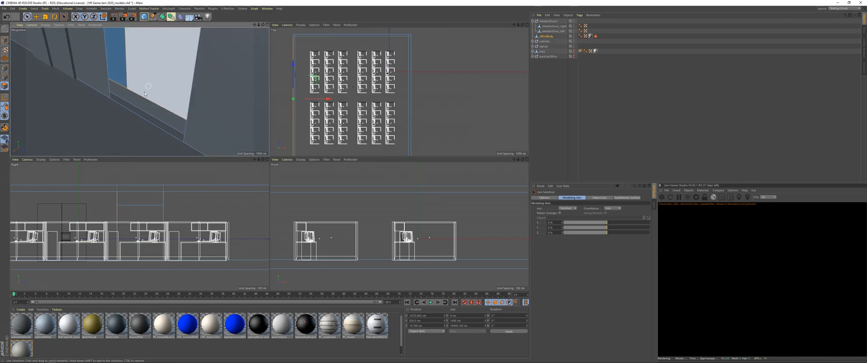
{"action": "right_click", "coordinate": [140, 112]}
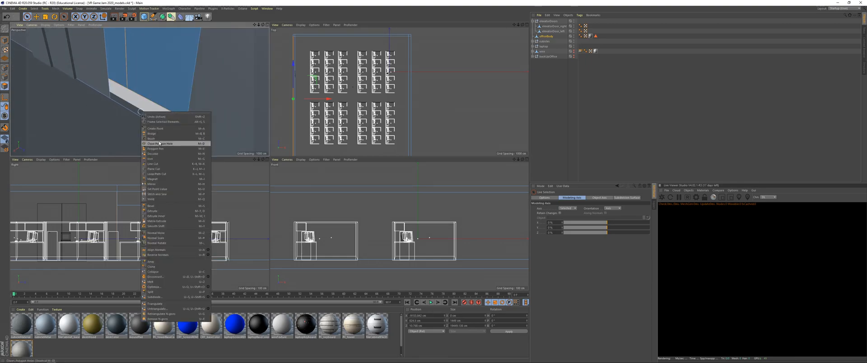
{"action": "left_click", "coordinate": [154, 134]}
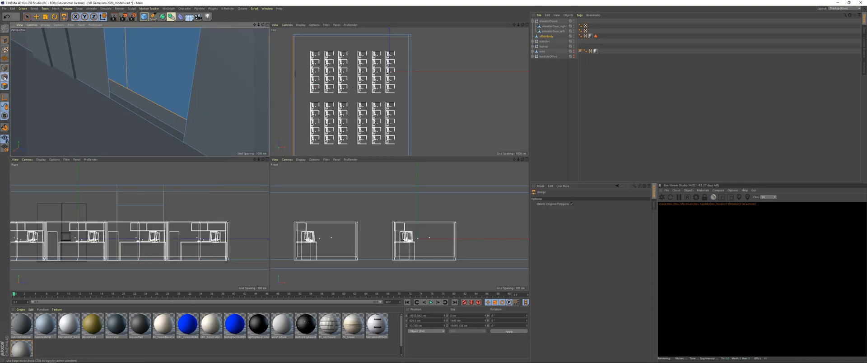
{"action": "left_click", "coordinate": [5, 78]}
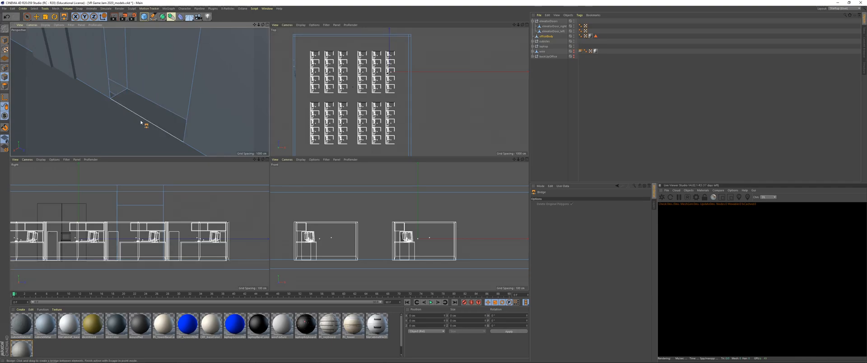
{"action": "left_click_drag", "start_coordinate": [136, 112], "coordinate": [158, 71], "text": "alt"}
{"action": "key", "text": "space"}
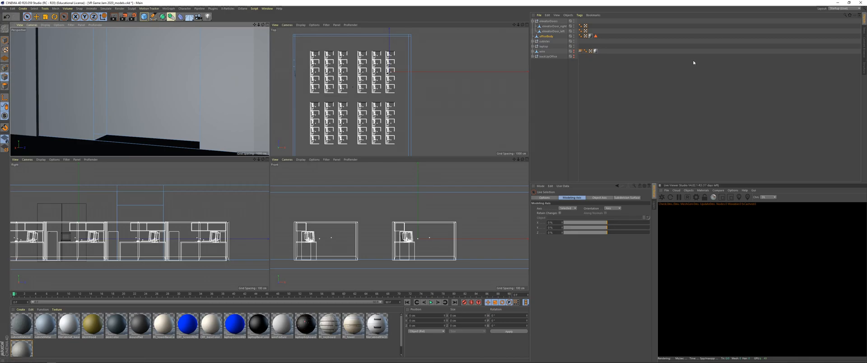
Loop-cut the outer wall polygon behind the doorway horizontally, level with the top of the opening
{"action": "left_click", "coordinate": [5, 87]}
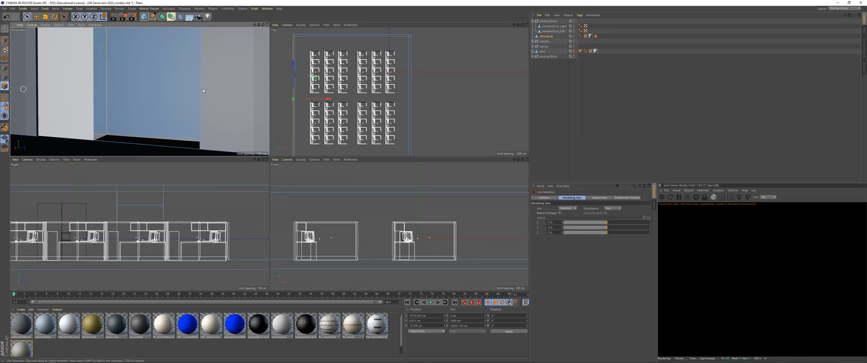
{"action": "right_click", "coordinate": [147, 80]}
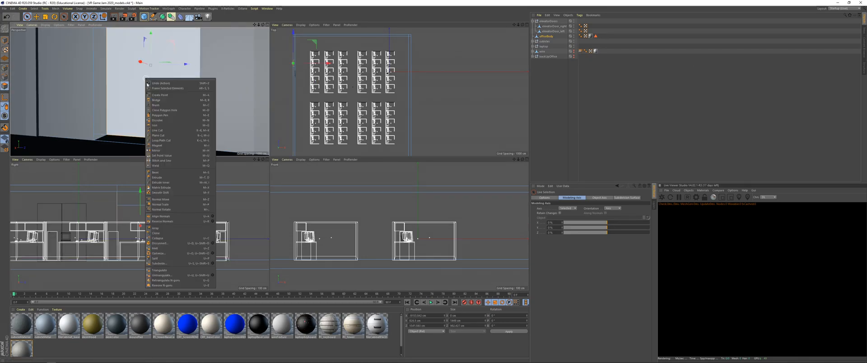
{"action": "left_click", "coordinate": [169, 141]}
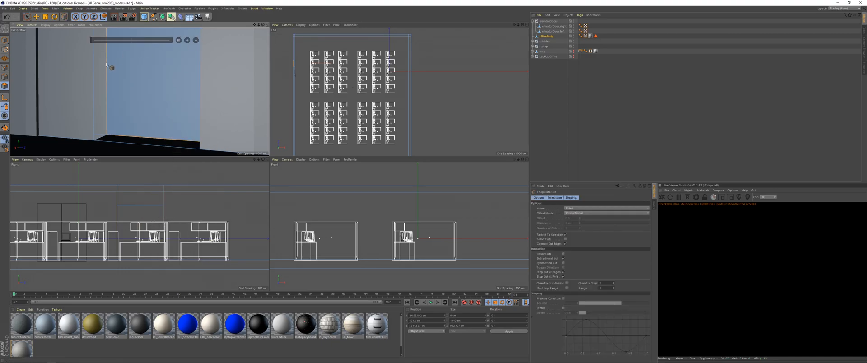
{"action": "middle_click_drag", "start_coordinate": [145, 79], "coordinate": [147, 137], "text": "alt"}
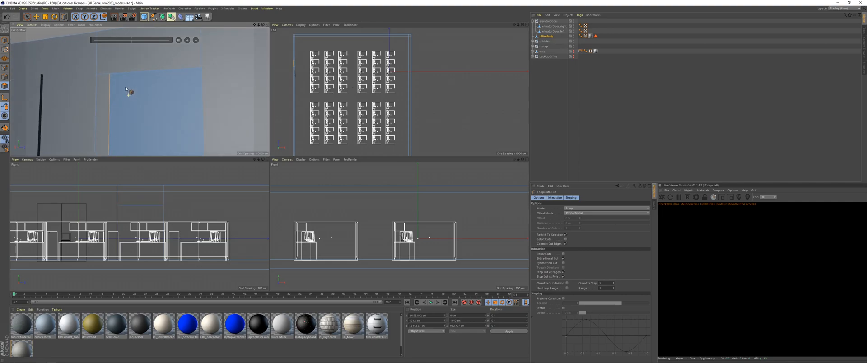
{"action": "left_click_drag", "start_coordinate": [125, 85], "coordinate": [124, 76], "text": "alt"}
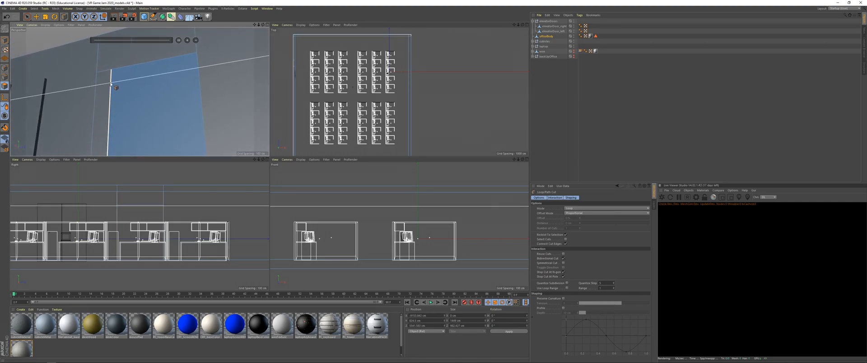
{"action": "left_click", "coordinate": [110, 84]}
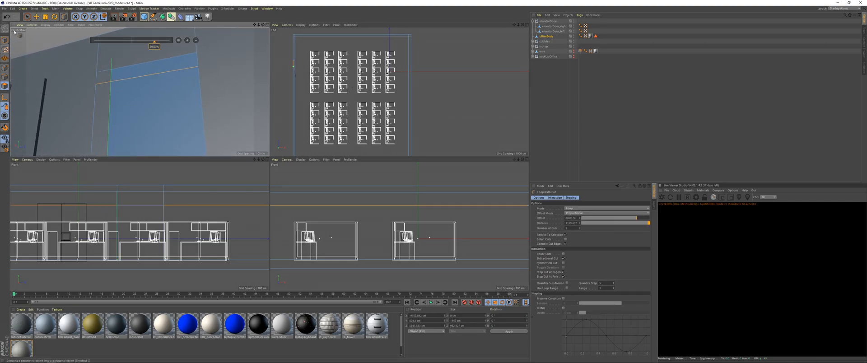
Select the outer wall polygon directly behind the doorway opening and delete it
{"action": "left_click", "coordinate": [27, 17]}
{"action": "left_click", "coordinate": [137, 134]}
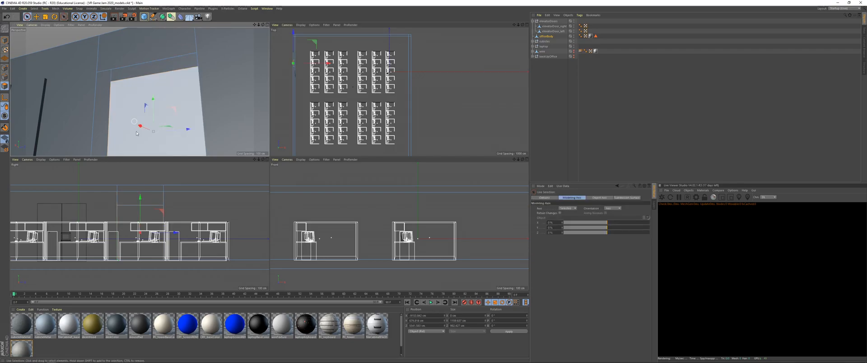
{"action": "key", "text": "ctrl+shift+a"}
{"action": "left_click_drag", "start_coordinate": [158, 144], "coordinate": [140, 129], "text": "alt"}
{"action": "middle_click", "coordinate": [144, 131]}
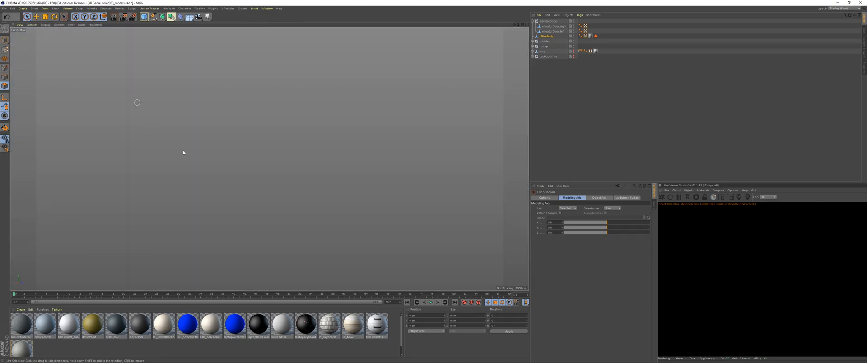
Bridge the remaining inner and outer wall edges around the doorway to close the gaps in its frame
{"action": "left_click_drag", "start_coordinate": [203, 155], "coordinate": [150, 174], "text": "alt"}
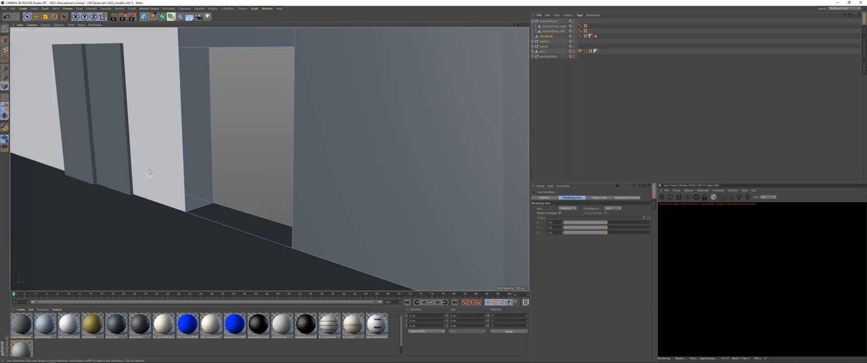
{"action": "right_click", "coordinate": [174, 155]}
{"action": "left_click", "coordinate": [194, 174]}
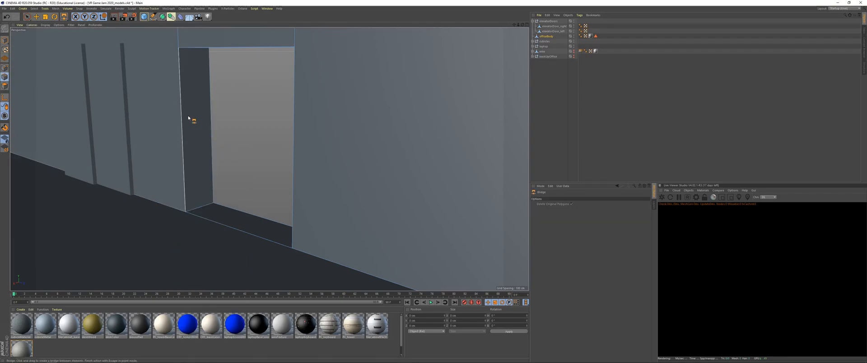
{"action": "left_click_drag", "start_coordinate": [188, 116], "coordinate": [196, 90], "text": "alt"}
{"action": "left_click_drag", "start_coordinate": [241, 53], "coordinate": [153, 183], "text": "alt"}
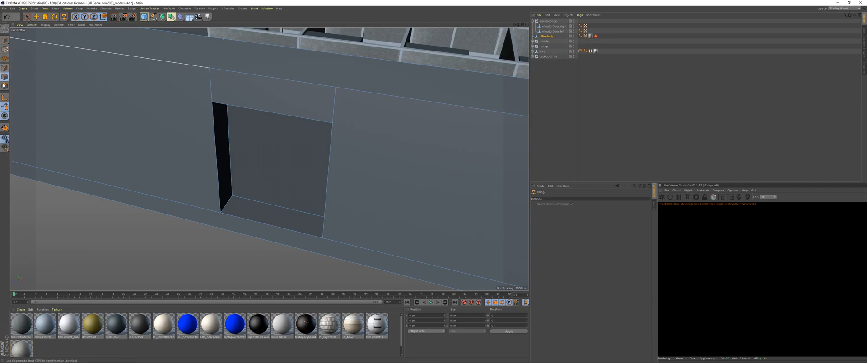
Try to extrude the loop of edges around the doorway's outer opening
{"action": "left_click", "coordinate": [5, 77]}
{"action": "key", "text": "u"}
{"action": "key", "text": "l"}
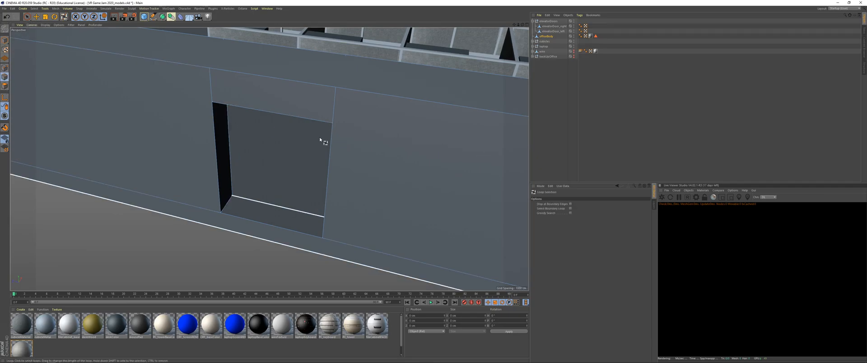
{"action": "right_click", "coordinate": [277, 116]}
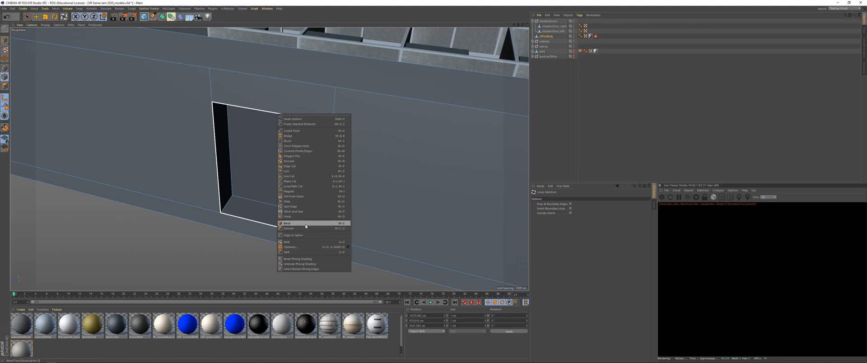
{"action": "left_click", "coordinate": [277, 167]}
{"action": "key", "text": "d"}
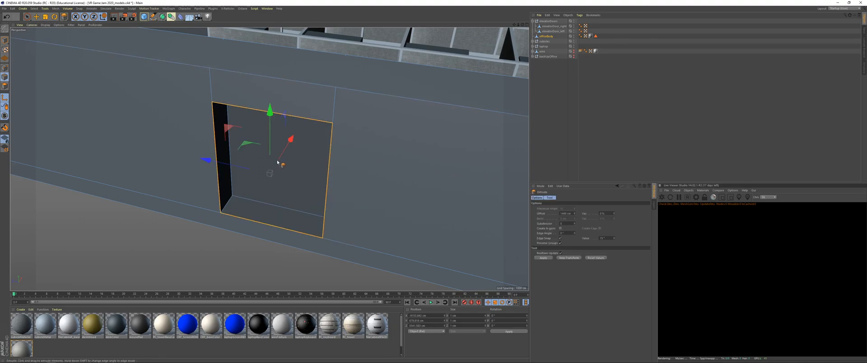
{"action": "left_click_drag", "start_coordinate": [280, 161], "coordinate": [270, 125]}
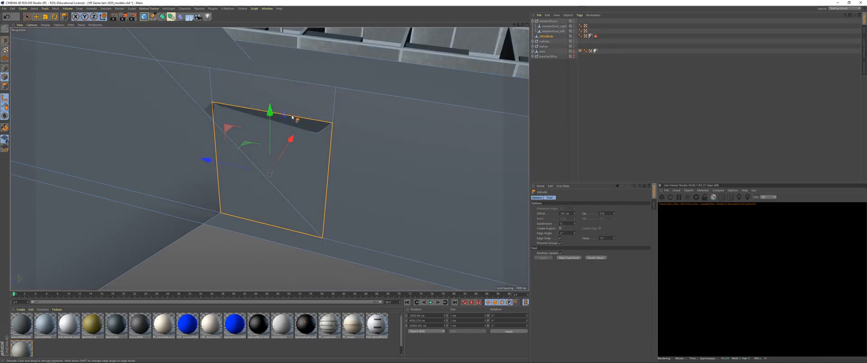
{"action": "key", "text": "ctrl+z"}
Try to cover the doorway's outer opening with the Close Polygon Hole command
{"action": "left_click_drag", "start_coordinate": [194, 152], "coordinate": [194, 153], "text": "alt"}
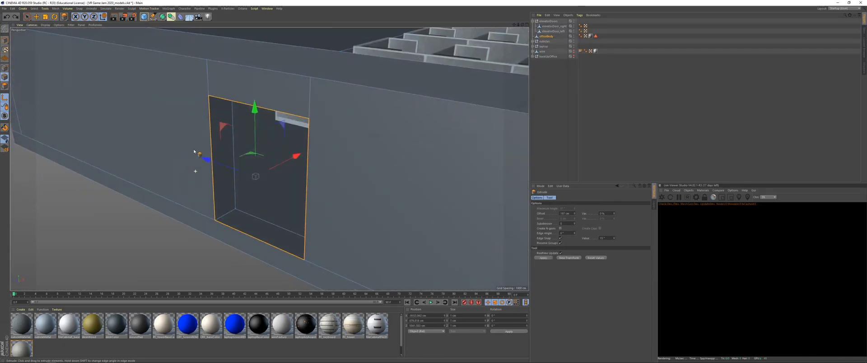
{"action": "left_click", "coordinate": [5, 86]}
{"action": "right_click", "coordinate": [248, 107]}
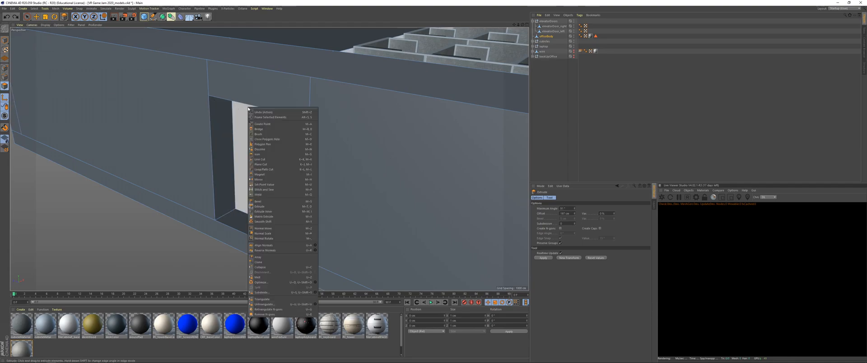
{"action": "left_click", "coordinate": [267, 140]}
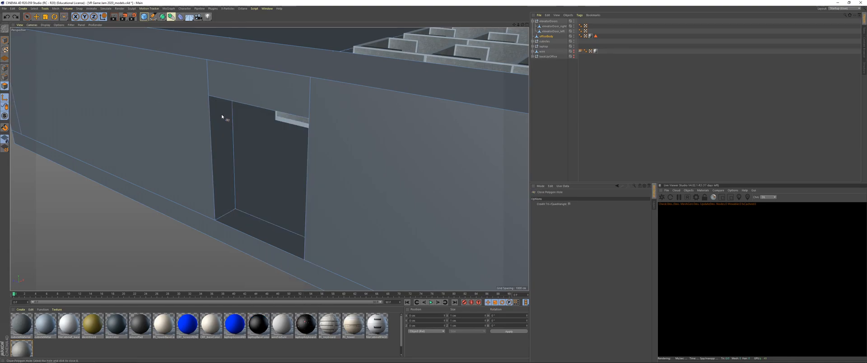
{"action": "left_click_drag", "start_coordinate": [213, 98], "coordinate": [240, 123], "text": "alt"}
Draw a four-cornered polygon across the doorway's outer opening with the Polygon Pen, snapping to its corner points
{"action": "right_click", "coordinate": [240, 124]}
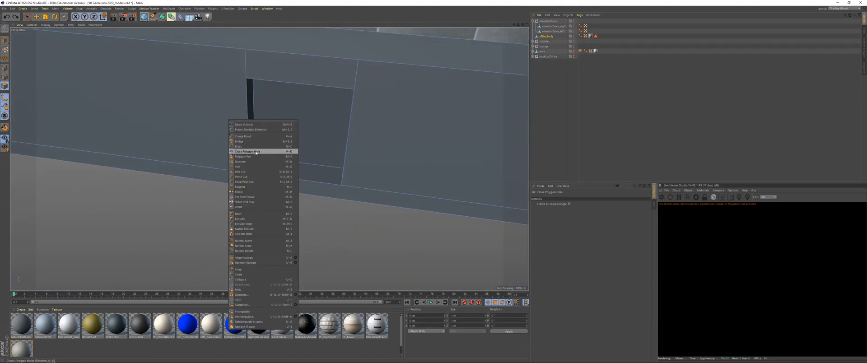
{"action": "left_click", "coordinate": [243, 156]}
{"action": "left_click_drag", "start_coordinate": [223, 120], "coordinate": [214, 115], "text": "alt"}
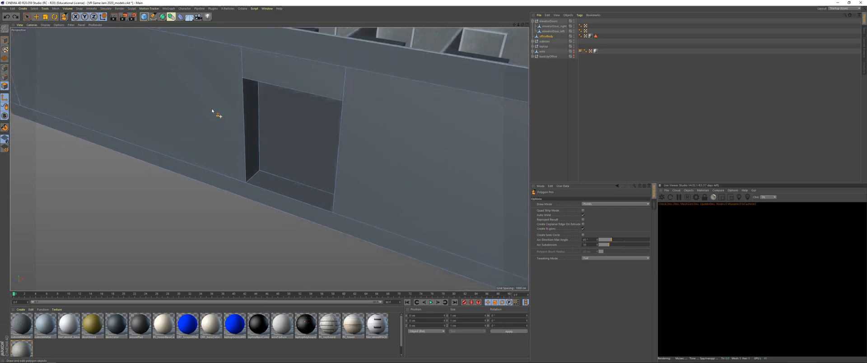
{"action": "left_click", "coordinate": [343, 102]}
{"action": "left_click", "coordinate": [243, 80]}
{"action": "left_click", "coordinate": [246, 182]}
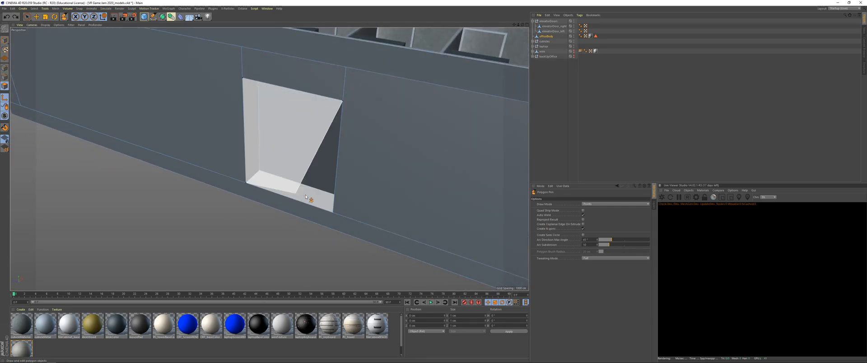
{"action": "left_click", "coordinate": [333, 210]}
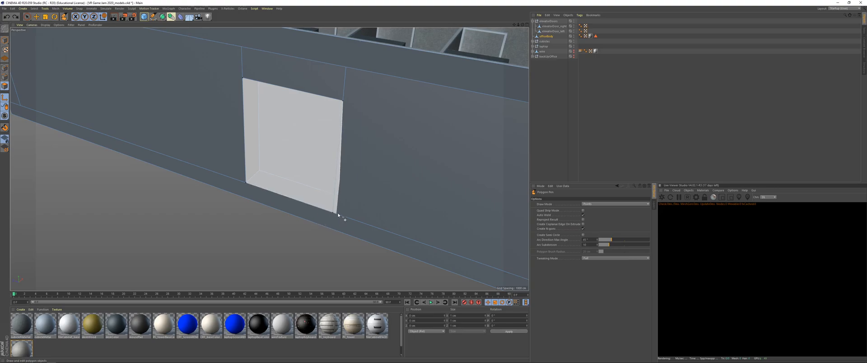
{"action": "left_click", "coordinate": [343, 100]}
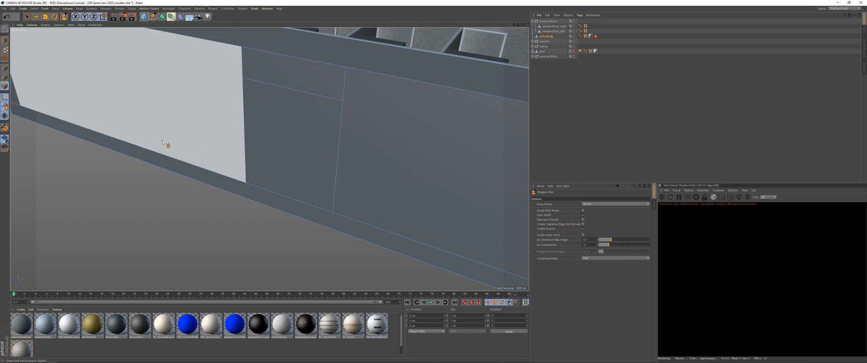
Select the new polygon covering the doorway's outer opening and reverse its normals
{"action": "key", "text": "space"}
{"action": "left_click", "coordinate": [292, 127]}
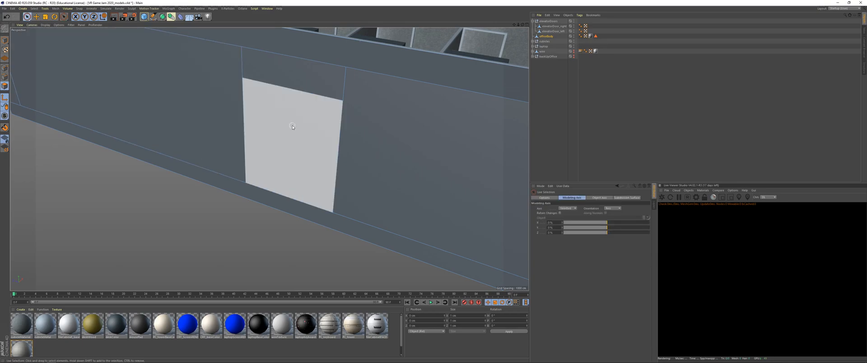
{"action": "left_click_drag", "start_coordinate": [297, 157], "coordinate": [310, 169], "text": "alt"}
{"action": "right_click", "coordinate": [311, 170]}
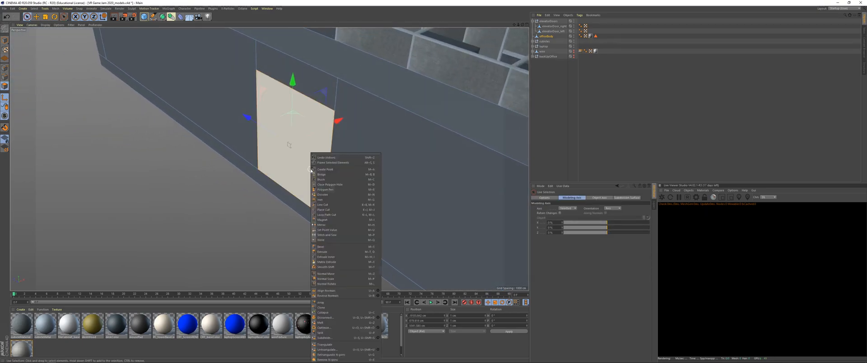
{"action": "left_click", "coordinate": [343, 295]}
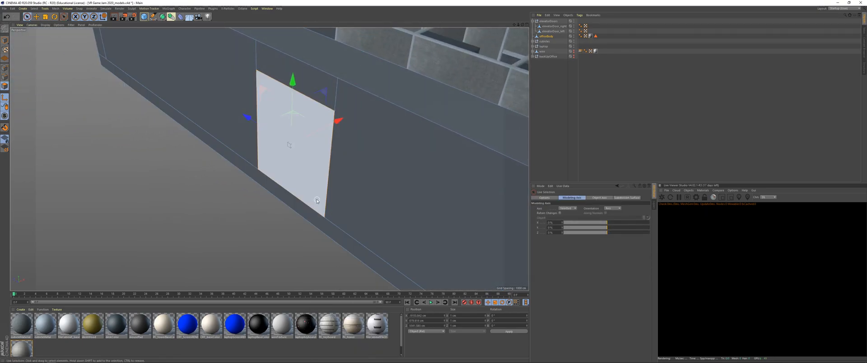
Extrude the selected doorway polygon outward from the outer wall to form a corridor
{"action": "right_click", "coordinate": [315, 193]}
{"action": "left_click", "coordinate": [295, 151]}
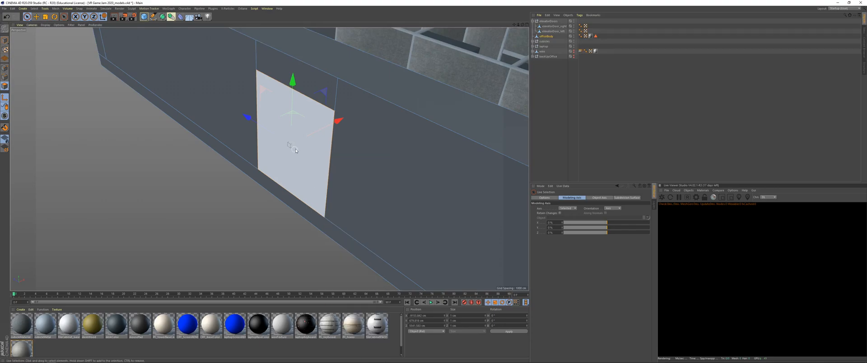
{"action": "key", "text": "d"}
{"action": "left_click_drag", "start_coordinate": [310, 167], "coordinate": [206, 167]}
{"action": "left_click_drag", "start_coordinate": [316, 145], "coordinate": [275, 222], "text": "alt"}
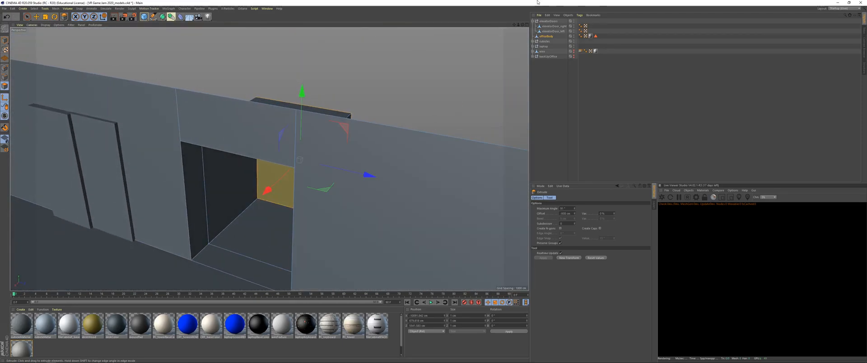
Move the elevatorDoors group along the wall so its two doors cover the new corridor opening
{"action": "left_click", "coordinate": [548, 21]}
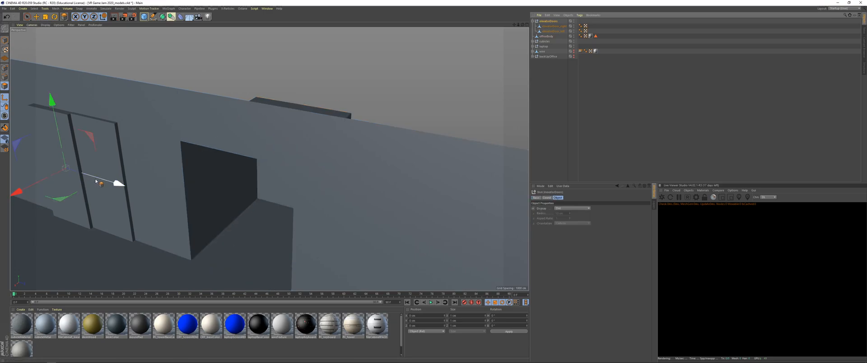
{"action": "left_click_drag", "start_coordinate": [98, 179], "coordinate": [267, 248]}
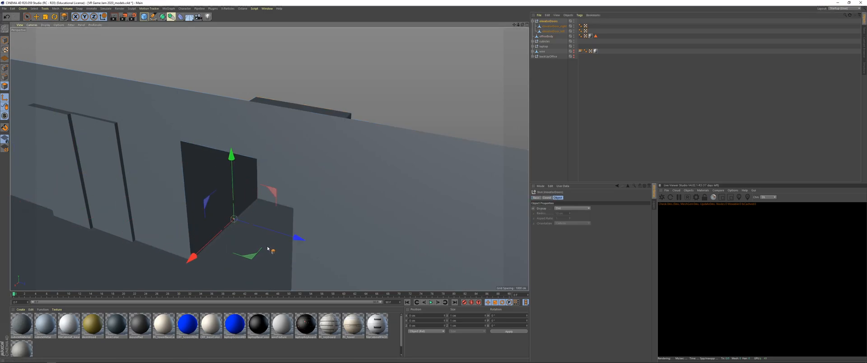
{"action": "key", "text": "ctrl+z"}
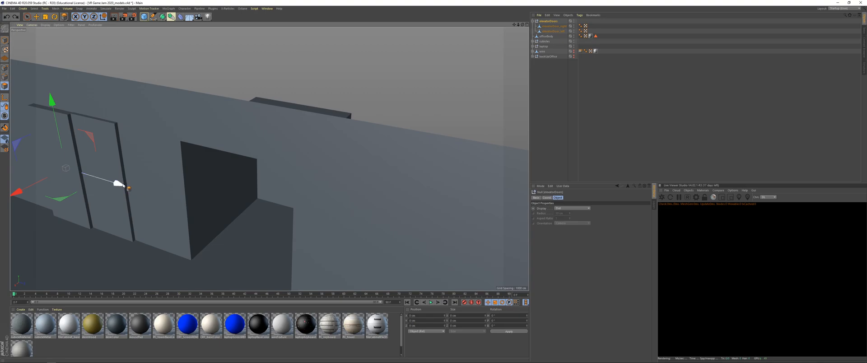
{"action": "left_click_drag", "start_coordinate": [118, 185], "coordinate": [268, 247]}
Animate the left elevator door opening by sliding it sideways away from the right door at frame 10
{"action": "left_click_drag", "start_coordinate": [228, 221], "coordinate": [262, 213], "text": "alt"}
{"action": "left_click", "coordinate": [290, 229]}
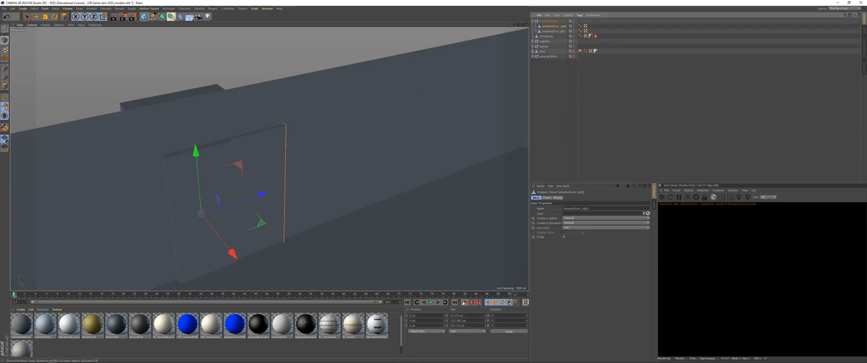
{"action": "left_click", "coordinate": [554, 31]}
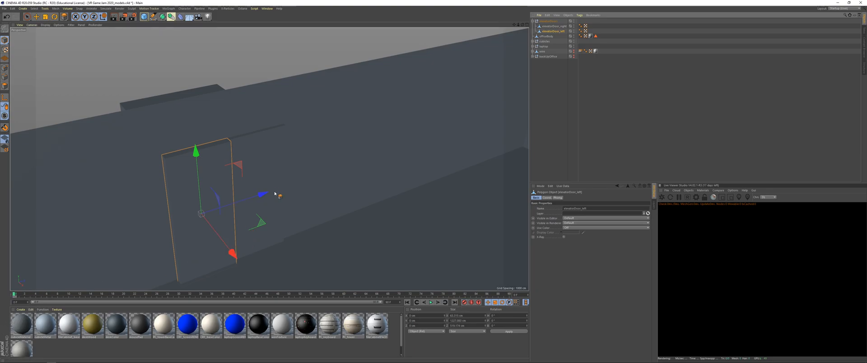
{"action": "left_click_drag", "start_coordinate": [35, 296], "coordinate": [70, 297]}
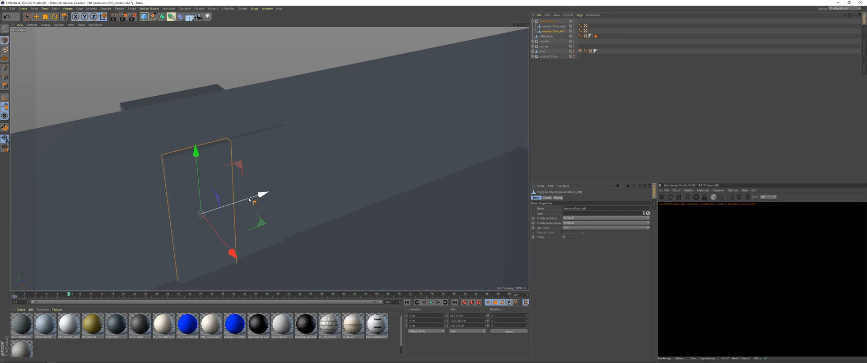
{"action": "left_click_drag", "start_coordinate": [260, 196], "coordinate": [210, 209]}
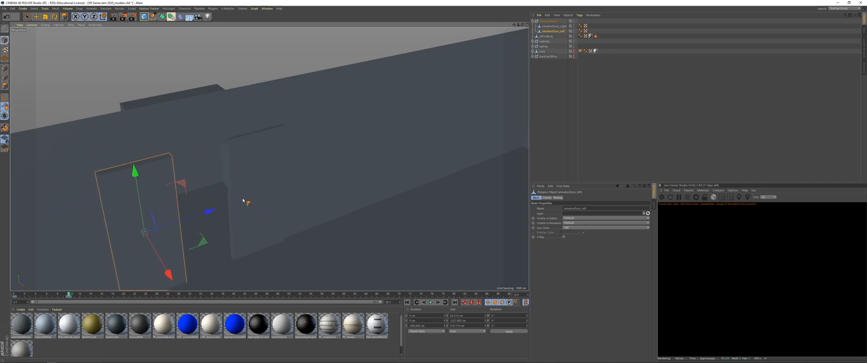
Slide the right elevator door open in the opposite direction at frame 10 and check the opening motion
{"action": "left_click", "coordinate": [243, 197]}
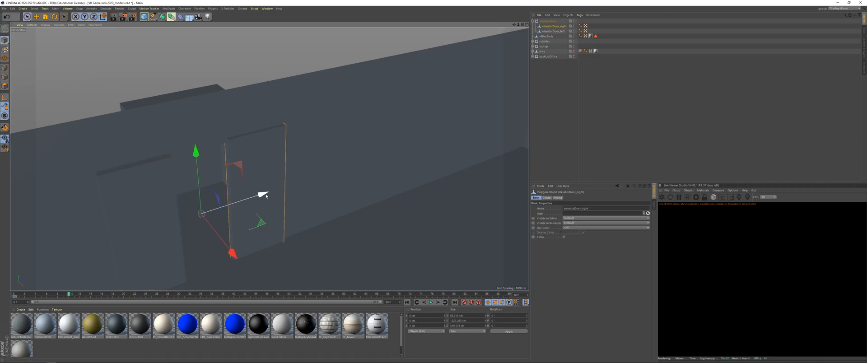
{"action": "left_click_drag", "start_coordinate": [266, 196], "coordinate": [313, 185]}
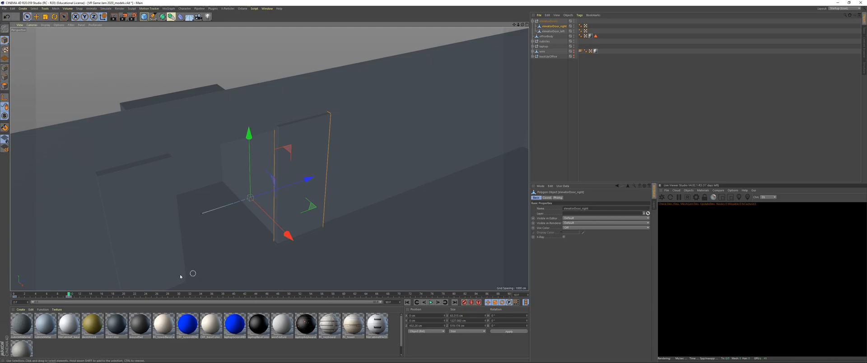
{"action": "mouse_move", "coordinate": [76, 294]}
{"action": "left_mouse_down"}
{"action": "mouse_move", "coordinate": [15, 295]}
{"action": "mouse_move", "coordinate": [63, 294]}
{"action": "left_mouse_up"}
{"action": "left_click_drag", "start_coordinate": [201, 231], "coordinate": [327, 189], "text": "alt"}
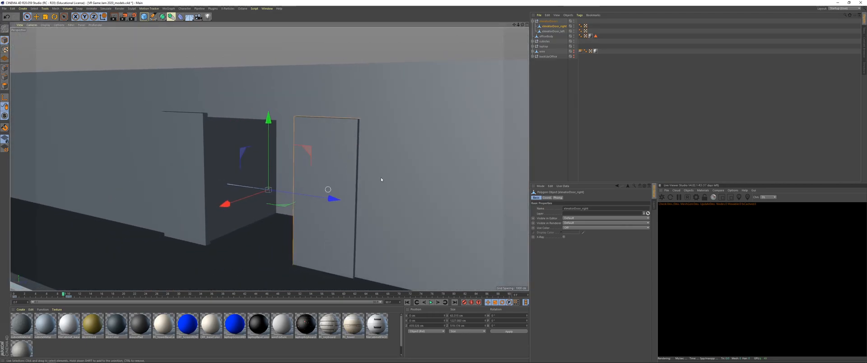
Try raising the whole elevatorDoors group while playing the door motion back to frame 0, and undo the move
{"action": "left_click", "coordinate": [541, 21]}
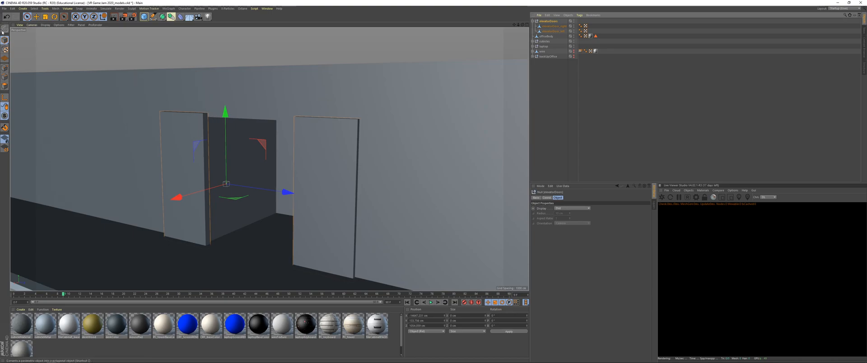
{"action": "left_click_drag", "start_coordinate": [229, 109], "coordinate": [218, 43]}
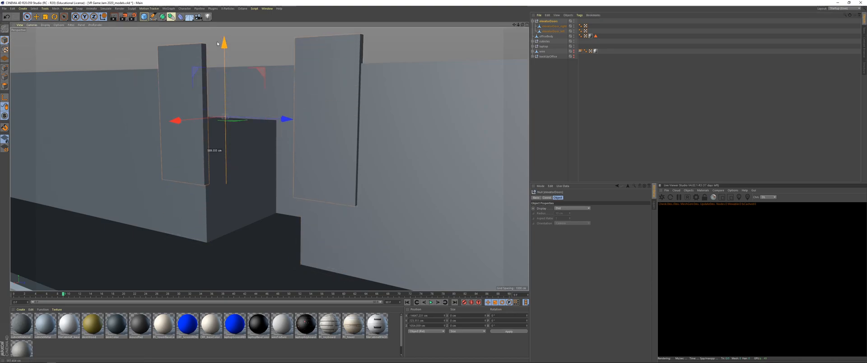
{"action": "left_click_drag", "start_coordinate": [53, 294], "coordinate": [16, 296]}
{"action": "key", "text": "ctrl+z"}
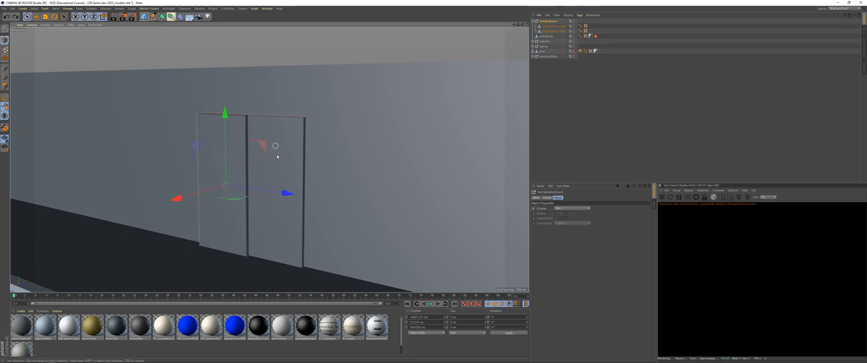
Rename the elevatorDoors group as elevatorDoors_01
{"action": "left_click_drag", "start_coordinate": [277, 156], "coordinate": [370, 176], "text": "alt"}
{"action": "left_click", "coordinate": [587, 110]}
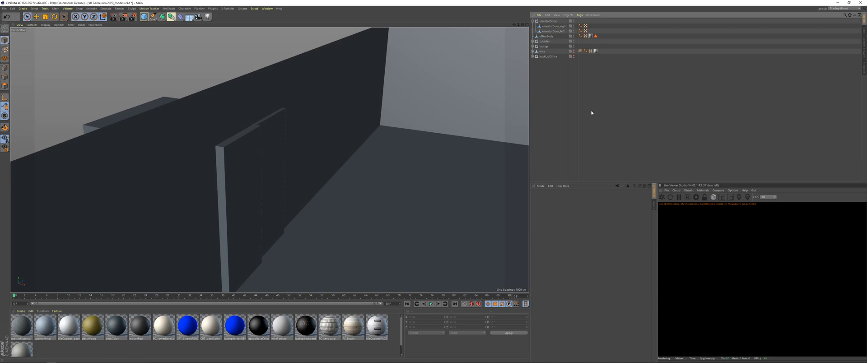
{"action": "left_click", "coordinate": [547, 22]}
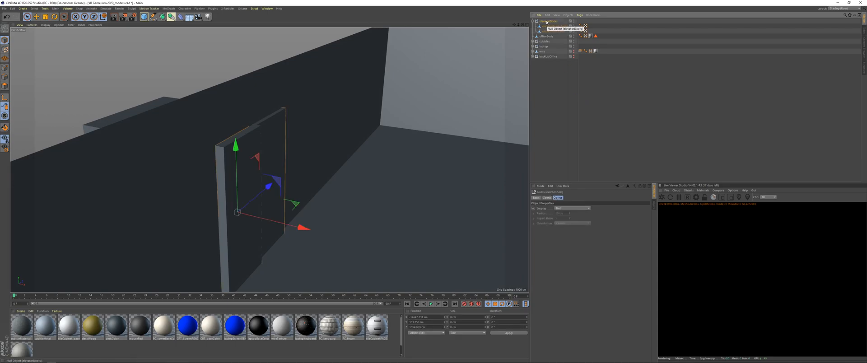
{"action": "double_click", "coordinate": [547, 21]}
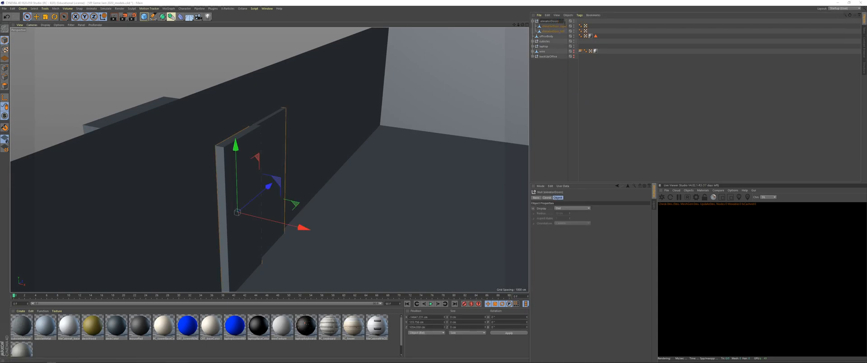
{"action": "type", "text": "_01"}
{"action": "key", "text": "Return"}
{"action": "left_click_drag", "start_coordinate": [247, 139], "coordinate": [240, 245], "text": "alt"}
{"action": "scroll", "coordinate": [265, 175], "scroll_direction": "down", "scroll_amount": 6}
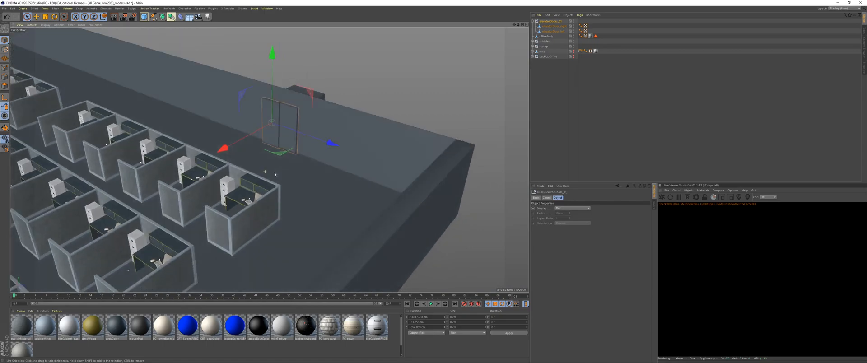
Rename the existing elevator doors group as elevatorDoors_N
{"action": "double_click", "coordinate": [553, 21]}
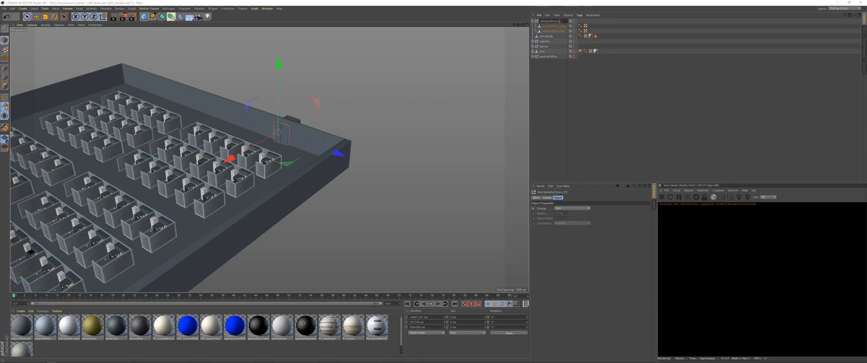
{"action": "type", "text": "N"}
{"action": "key", "text": "Return"}
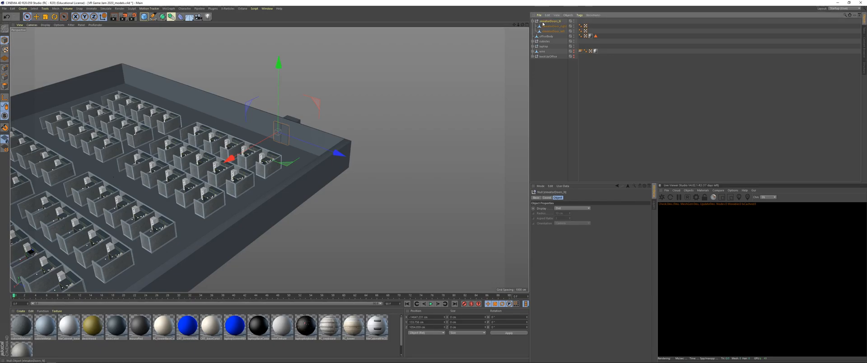
Duplicate the elevatorDoors_N group with both door panels and rename the copy elevatorDoors_W
{"action": "key", "text": "ctrl+c"}
{"action": "key", "text": "ctrl+v"}
{"action": "double_click", "coordinate": [556, 21]}
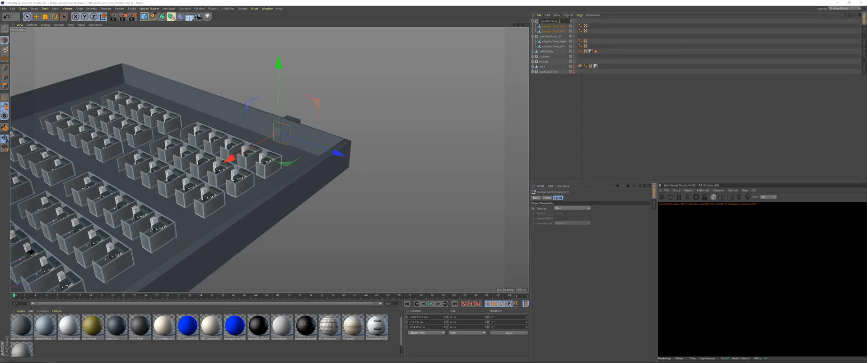
{"action": "type", "text": "W"}
{"action": "key", "text": "Return"}
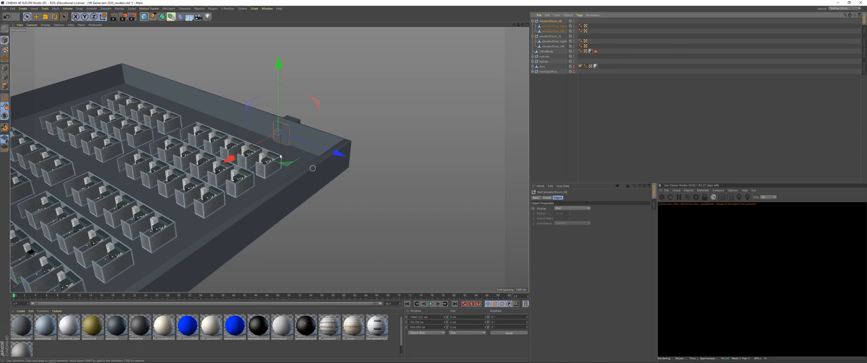
Rotate elevatorDoors_W to 90° and position it flush against the adjacent office wall
{"action": "left_click_drag", "start_coordinate": [280, 156], "coordinate": [170, 167], "text": "alt"}
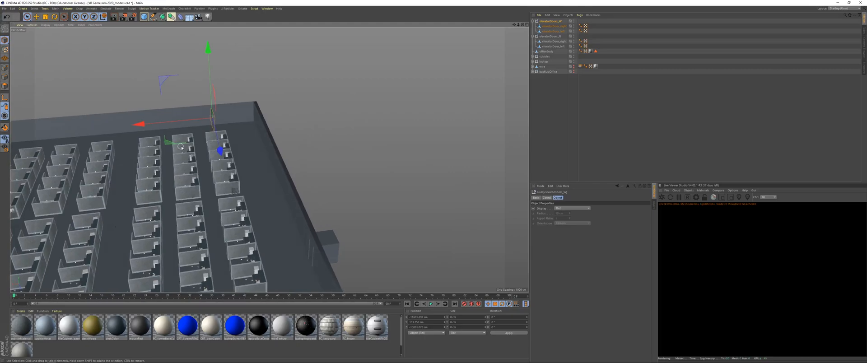
{"action": "key", "text": "r"}
{"action": "left_click_drag", "start_coordinate": [198, 137], "coordinate": [253, 122]}
{"action": "left_click_drag", "start_coordinate": [207, 134], "coordinate": [277, 158], "text": "alt"}
{"action": "key", "text": "space"}
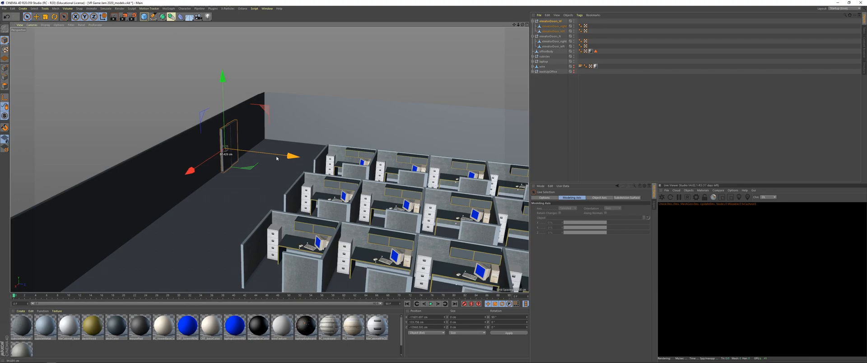
Duplicate the elevatorDoors_W group and rename the copy elevatorDoors_S
{"action": "left_click", "coordinate": [542, 22]}
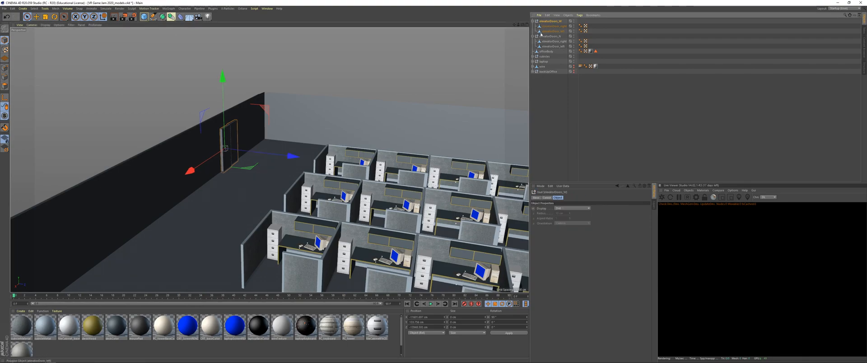
{"action": "key", "text": "ctrl+c"}
{"action": "key", "text": "ctrl+v"}
{"action": "double_click", "coordinate": [546, 21]}
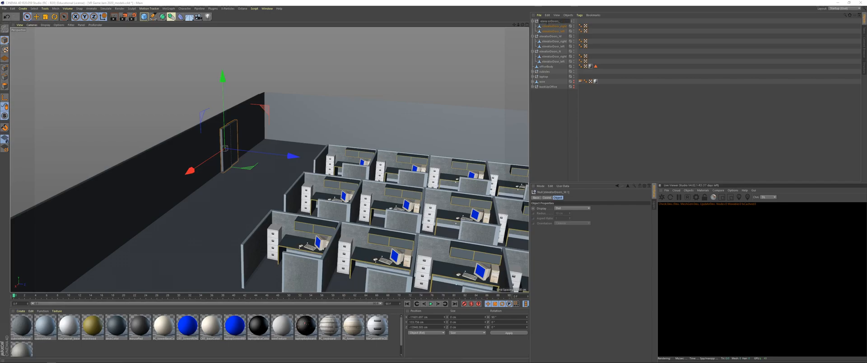
{"action": "type", "text": "S"}
{"action": "key", "text": "Return"}
Move elevatorDoors_S across the office, rotate it to 180° and place it against the wall opposite the north doors
{"action": "left_click_drag", "start_coordinate": [253, 162], "coordinate": [301, 80], "text": "alt"}
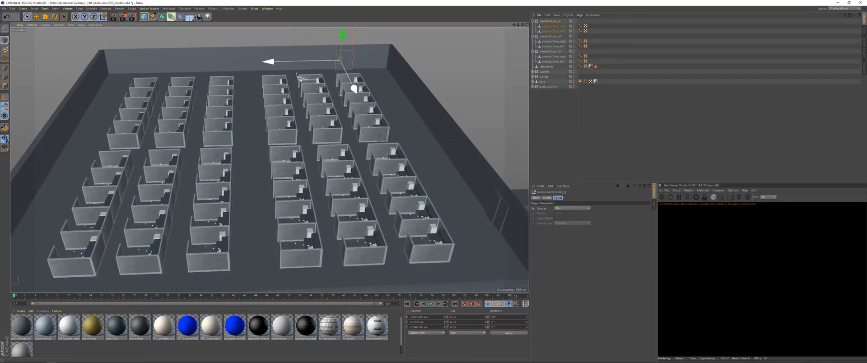
{"action": "left_click_drag", "start_coordinate": [265, 94], "coordinate": [37, 100]}
{"action": "right_click_drag", "start_coordinate": [95, 44], "coordinate": [147, 119], "text": "alt"}
{"action": "key", "text": "r"}
{"action": "left_click_drag", "start_coordinate": [158, 142], "coordinate": [200, 109]}
{"action": "key", "text": "space"}
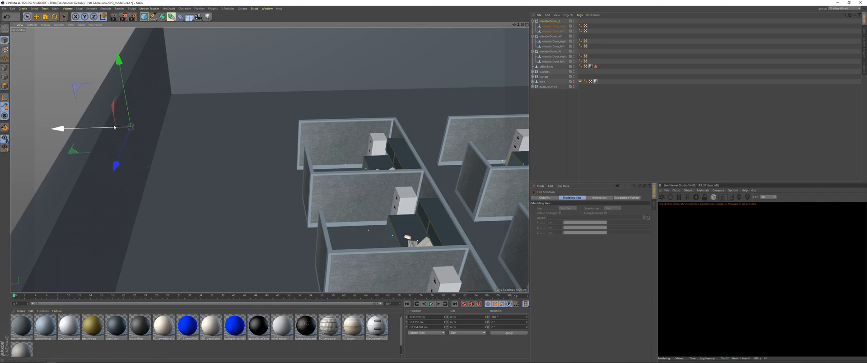
{"action": "left_click_drag", "start_coordinate": [100, 129], "coordinate": [77, 118]}
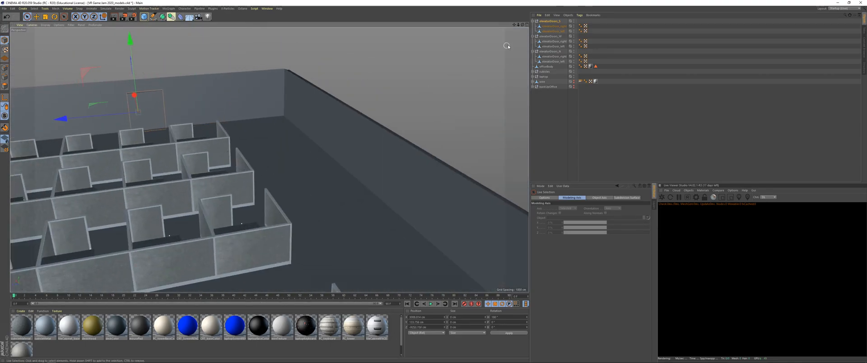
Duplicate the elevatorDoors_S group and rename the copy elevatorDoors_E
{"action": "left_click", "coordinate": [546, 21]}
{"action": "key", "text": "ctrl+c"}
{"action": "key", "text": "ctrl+v"}
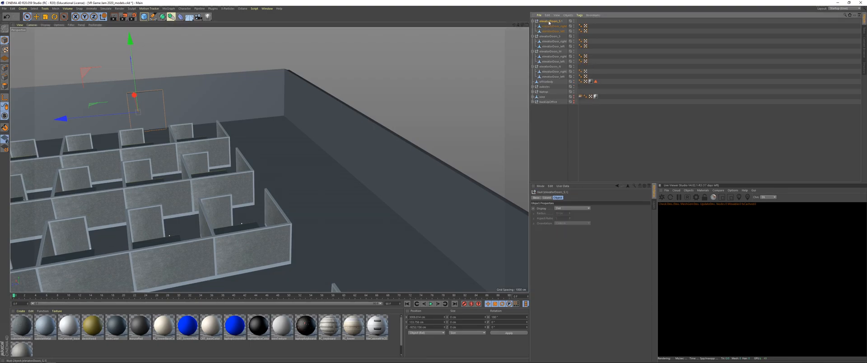
{"action": "double_click", "coordinate": [549, 22]}
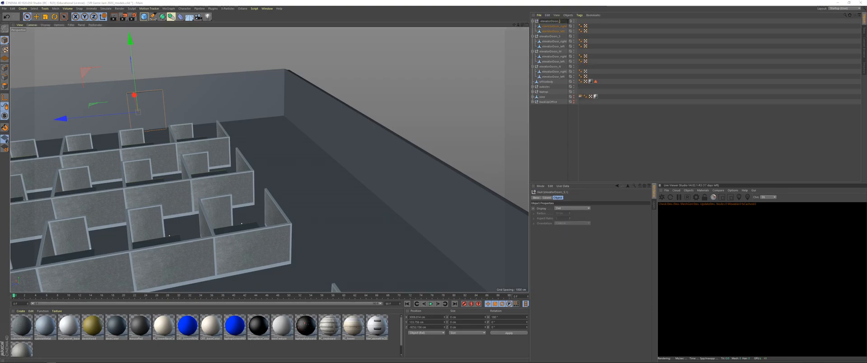
{"action": "type", "text": "E"}
{"action": "key", "text": "Return"}
Move elevatorDoors_E across the floor to the one office wall that still has no elevator doors
{"action": "left_click_drag", "start_coordinate": [333, 289], "coordinate": [202, 153], "text": "alt"}
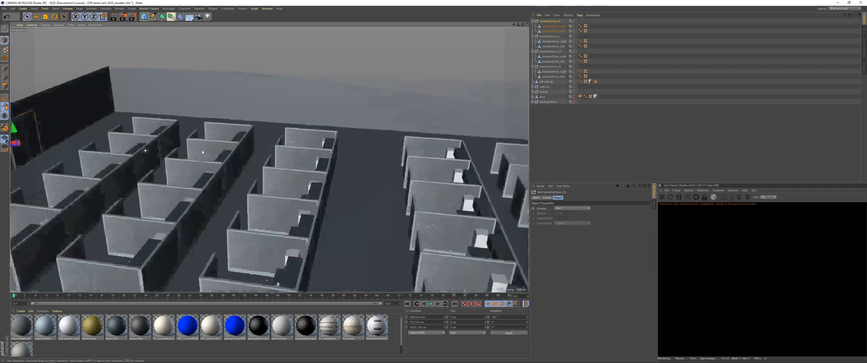
{"action": "scroll", "coordinate": [202, 152], "scroll_direction": "down", "scroll_amount": 10}
{"action": "middle_click_drag", "start_coordinate": [203, 152], "coordinate": [203, 113], "text": "alt"}
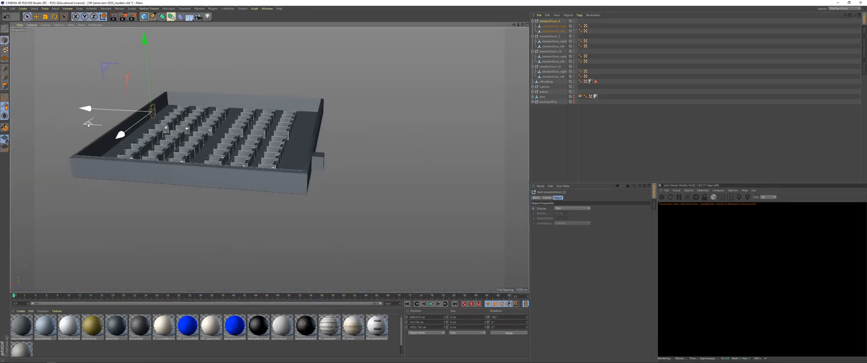
{"action": "left_click_drag", "start_coordinate": [88, 125], "coordinate": [29, 189]}
{"action": "scroll", "coordinate": [86, 187], "scroll_direction": "up", "scroll_amount": 8}
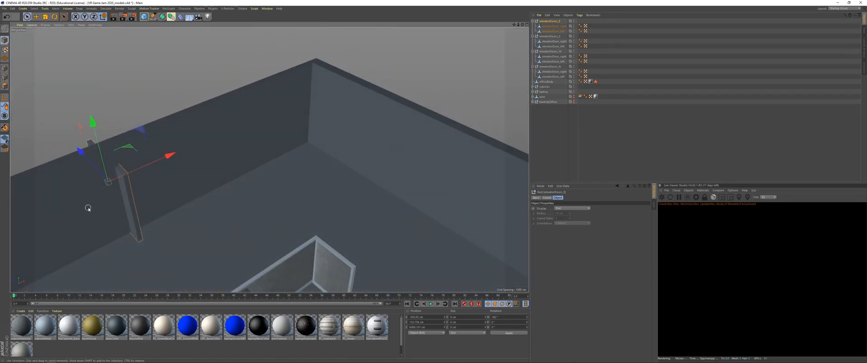
Rotate elevatorDoors_E to 270° and slide it into place flush against its wall
{"action": "key", "text": "r"}
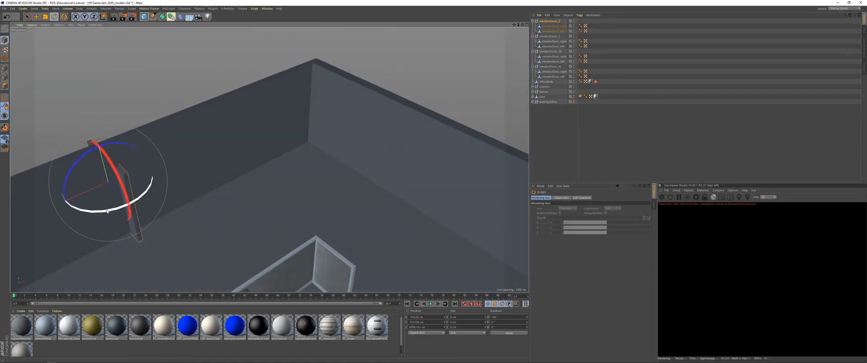
{"action": "left_click_drag", "start_coordinate": [89, 210], "coordinate": [177, 174]}
{"action": "key", "text": "space"}
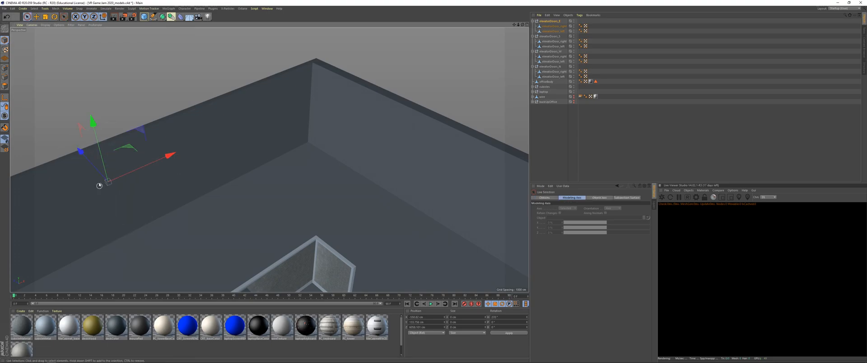
{"action": "left_click_drag", "start_coordinate": [137, 152], "coordinate": [136, 183]}
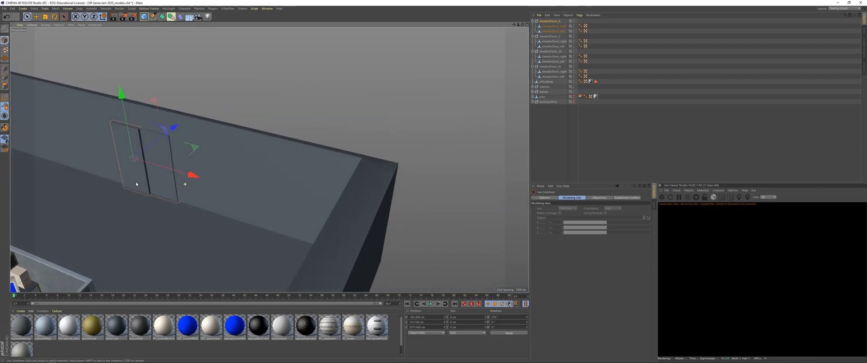
{"action": "left_click_drag", "start_coordinate": [173, 129], "coordinate": [173, 130]}
{"action": "left_click_drag", "start_coordinate": [164, 155], "coordinate": [227, 113], "text": "alt"}
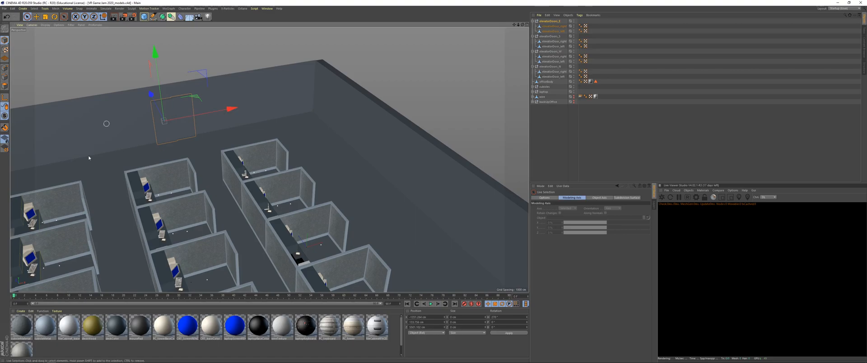
Inspect the placement of the elevator doors and the protruding shaft around the office from several angles
{"action": "left_click_drag", "start_coordinate": [212, 143], "coordinate": [223, 154], "text": "alt"}
{"action": "scroll", "coordinate": [219, 227], "scroll_direction": "down", "scroll_amount": 5}
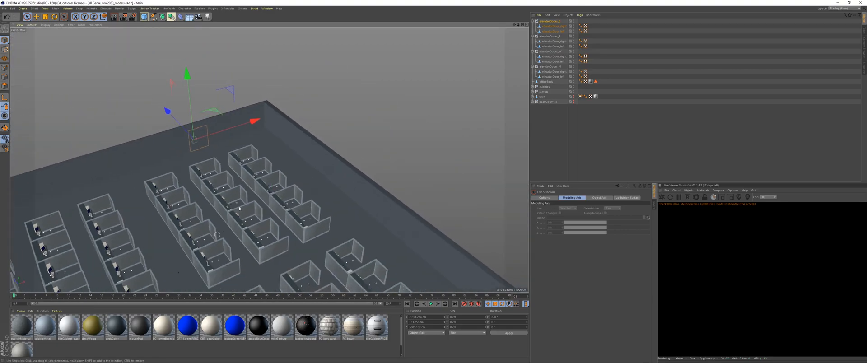
{"action": "middle_click_drag", "start_coordinate": [219, 228], "coordinate": [273, 148], "text": "alt"}
{"action": "left_click_drag", "start_coordinate": [273, 147], "coordinate": [321, 139], "text": "alt"}
{"action": "middle_click_drag", "start_coordinate": [321, 139], "coordinate": [148, 155], "text": "alt"}
{"action": "left_click_drag", "start_coordinate": [148, 155], "coordinate": [170, 170], "text": "alt"}
{"action": "middle_click_drag", "start_coordinate": [171, 170], "coordinate": [361, 119], "text": "alt"}
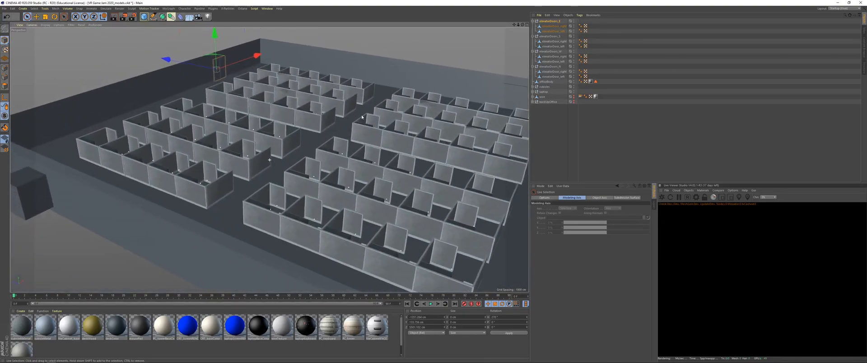
{"action": "mouse_move", "coordinate": [340, 118]}
{"action": "left_mouse_down", "text": "alt"}
{"action": "mouse_move", "coordinate": [305, 125]}
{"action": "mouse_move", "coordinate": [351, 120]}
{"action": "left_mouse_up", "text": "alt"}
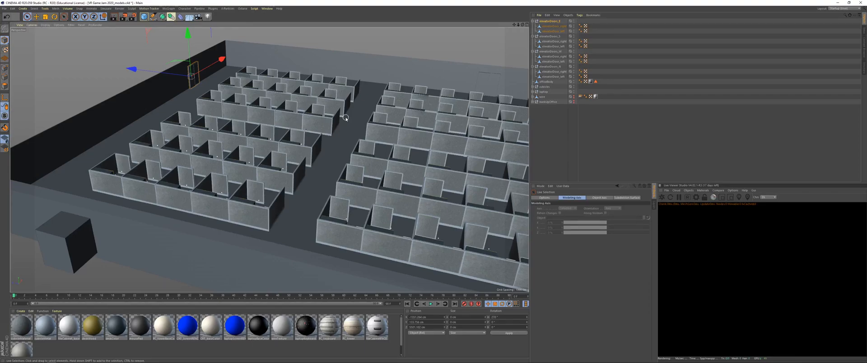
{"action": "middle_click_drag", "start_coordinate": [100, 207], "coordinate": [211, 133], "text": "alt"}
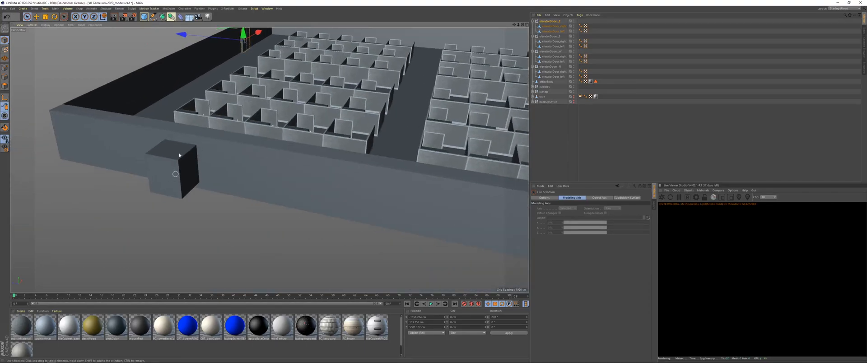
{"action": "right_click_drag", "start_coordinate": [174, 170], "coordinate": [213, 184], "text": "alt"}
{"action": "left_click_drag", "start_coordinate": [213, 184], "coordinate": [192, 147], "text": "alt"}
{"action": "middle_click_drag", "start_coordinate": [194, 58], "coordinate": [192, 156], "text": "alt"}
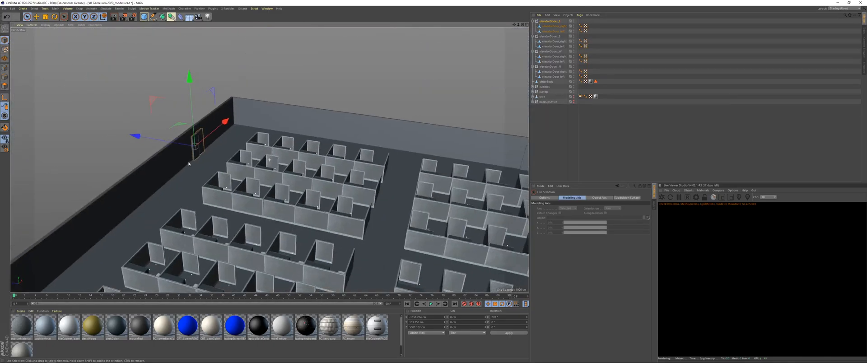
{"action": "right_click_drag", "start_coordinate": [195, 135], "coordinate": [200, 263], "text": "alt"}
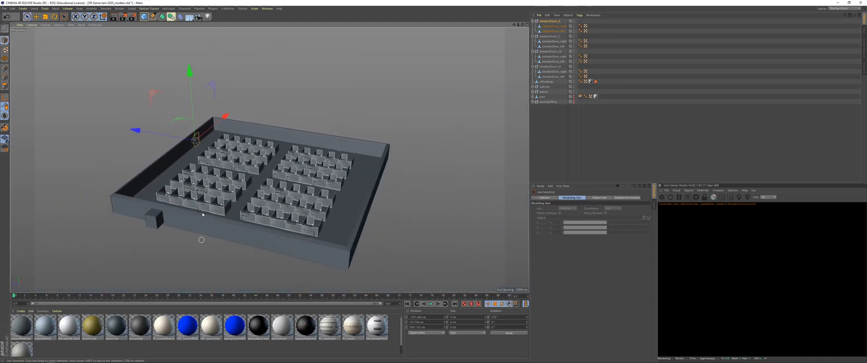
{"action": "left_click_drag", "start_coordinate": [203, 178], "coordinate": [265, 182], "text": "alt"}
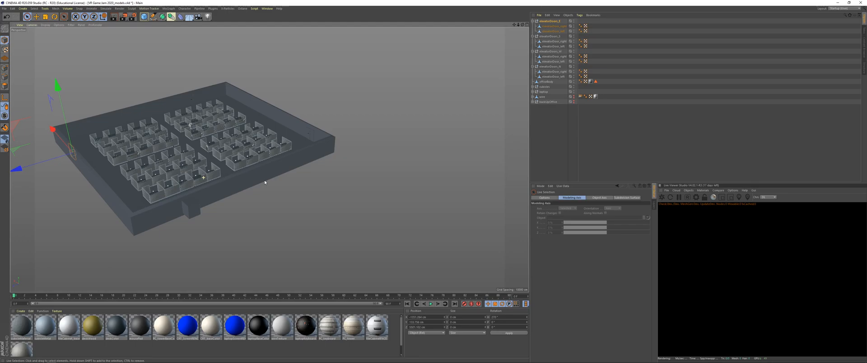
Collapse the four elevator door hierarchies and group elevatorDoors_E, elevatorDoors_S and elevatorDoors_W under one null
{"action": "left_click", "coordinate": [533, 20]}
{"action": "left_click", "coordinate": [533, 26]}
{"action": "left_click", "coordinate": [533, 31]}
{"action": "left_click", "coordinate": [533, 36]}
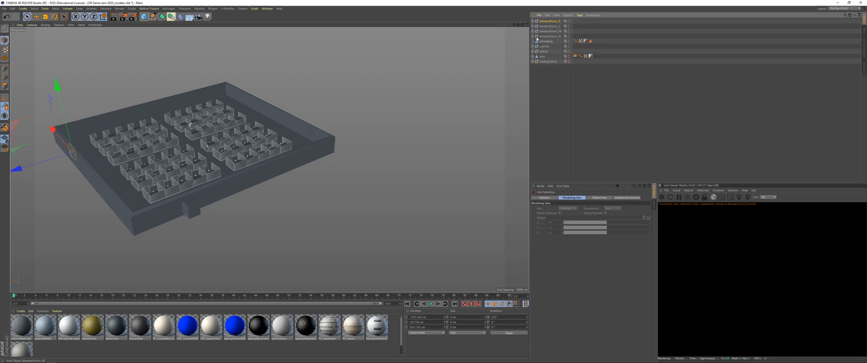
{"action": "left_click", "coordinate": [549, 30]}
{"action": "left_click", "coordinate": [546, 21], "text": "shift"}
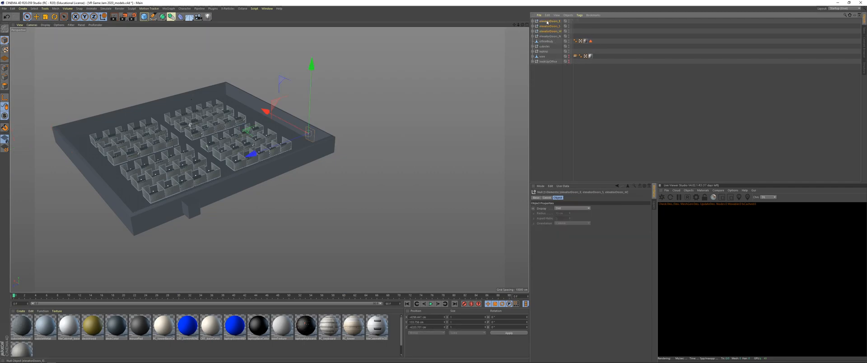
{"action": "left_click", "coordinate": [542, 26], "text": "shift"}
{"action": "key", "text": "alt+g"}
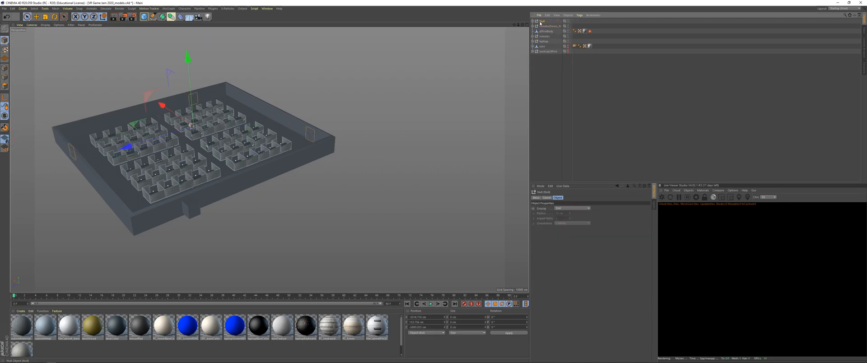
Rename the new null holding the three extra door sets and move it to the end of the object list
{"action": "double_click", "coordinate": [542, 20]}
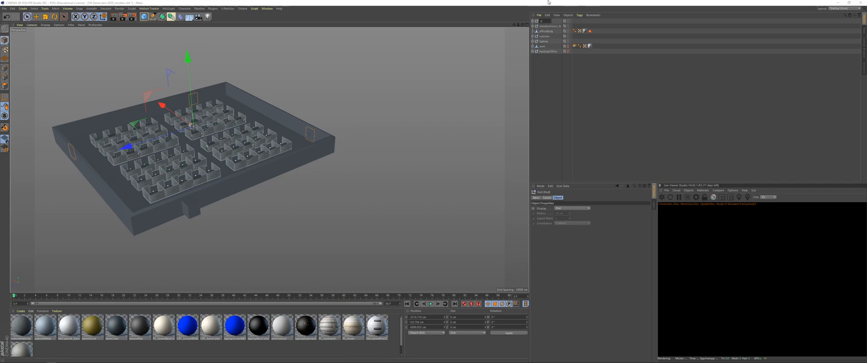
{"action": "left_click", "coordinate": [570, 59]}
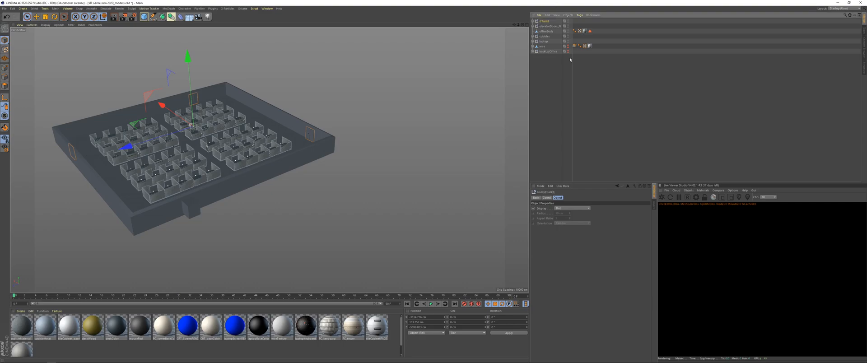
{"action": "left_click_drag", "start_coordinate": [555, 80], "coordinate": [557, 82]}
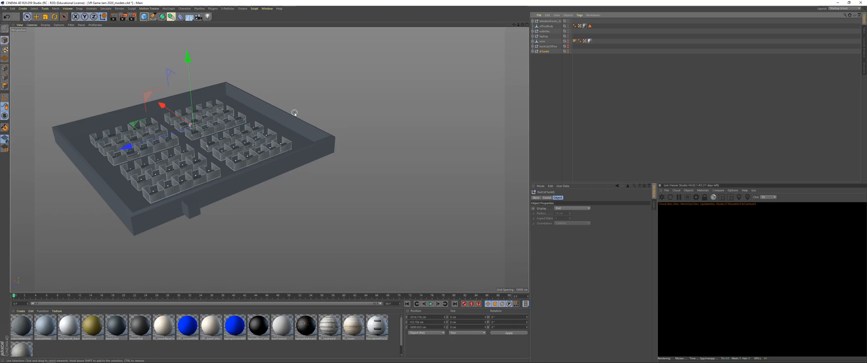
{"action": "left_click_drag", "start_coordinate": [270, 134], "coordinate": [183, 144], "text": "alt"}
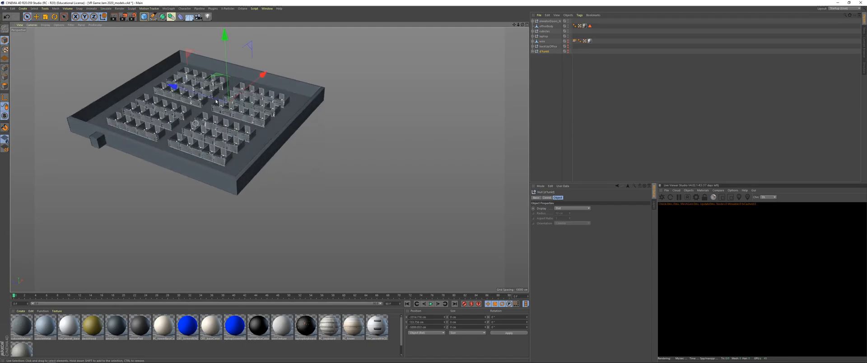
{"action": "scroll", "coordinate": [208, 124], "scroll_direction": "up", "scroll_amount": 10}
{"action": "middle_click_drag", "start_coordinate": [224, 154], "coordinate": [234, 208], "text": "alt"}
{"action": "left_click_drag", "start_coordinate": [239, 186], "coordinate": [285, 187], "text": "alt"}
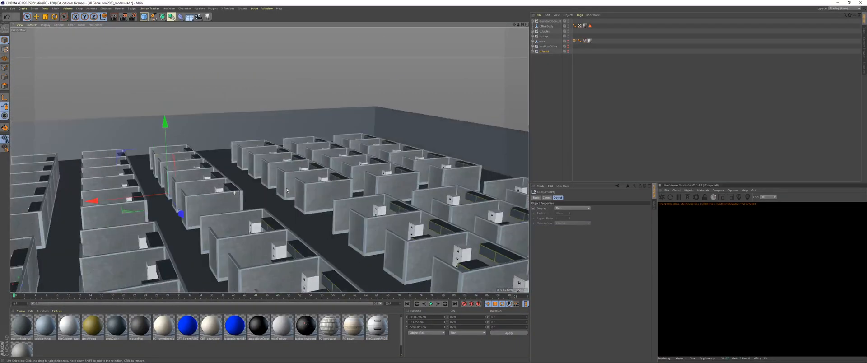
Inspect the cubicle rows, the outer walls and the location of elevatorDoors_N from eye level and from above
{"action": "left_click", "coordinate": [592, 63]}
{"action": "left_click", "coordinate": [549, 20]}
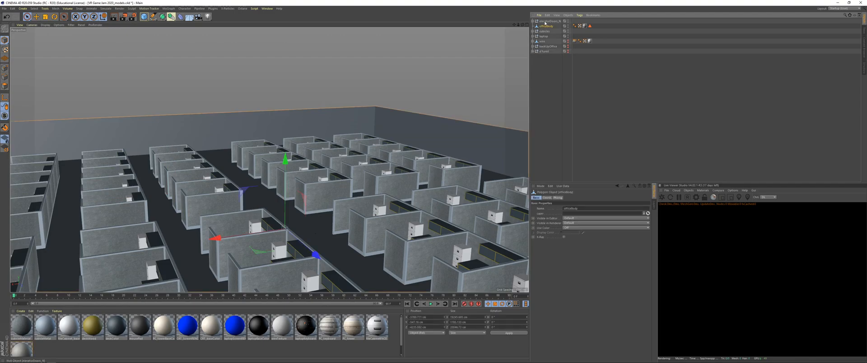
{"action": "left_click_drag", "start_coordinate": [343, 181], "coordinate": [384, 173], "text": "alt"}
{"action": "left_click", "coordinate": [542, 103]}
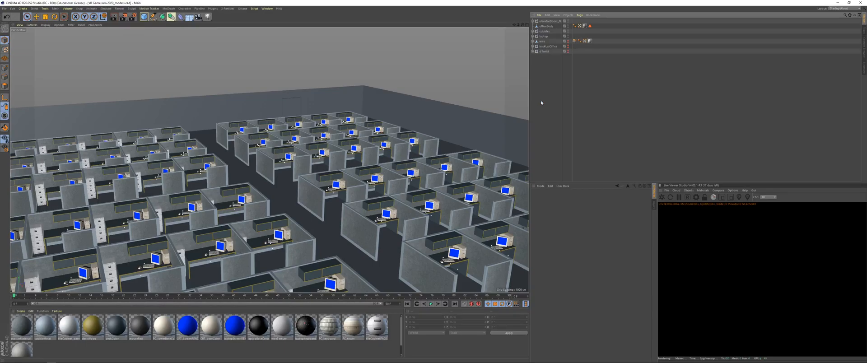
{"action": "mouse_move", "coordinate": [320, 179]}
{"action": "left_mouse_down", "text": "alt"}
{"action": "mouse_move", "coordinate": [253, 170]}
{"action": "mouse_move", "coordinate": [242, 216]}
{"action": "mouse_move", "coordinate": [320, 102]}
{"action": "mouse_move", "coordinate": [319, 120]}
{"action": "left_mouse_up", "text": "alt"}
{"action": "scroll", "coordinate": [320, 102], "scroll_direction": "up", "scroll_amount": 8}
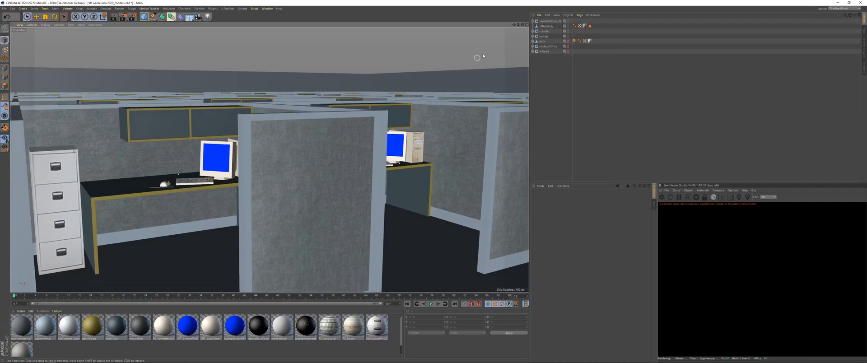
{"action": "left_click", "coordinate": [550, 21]}
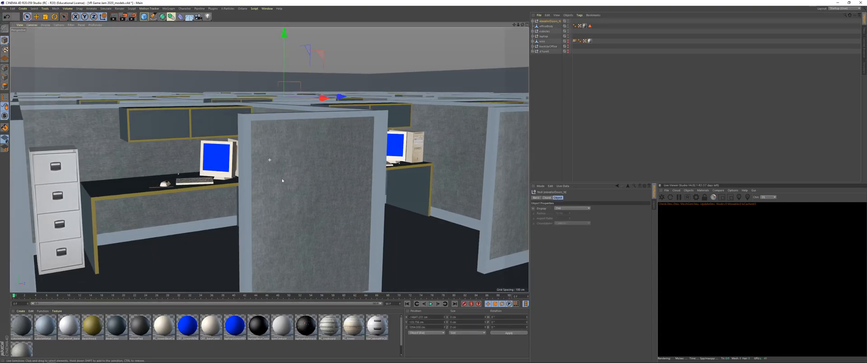
{"action": "left_click_drag", "start_coordinate": [297, 146], "coordinate": [259, 225], "text": "alt"}
{"action": "scroll", "coordinate": [259, 226], "scroll_direction": "down", "scroll_amount": 10}
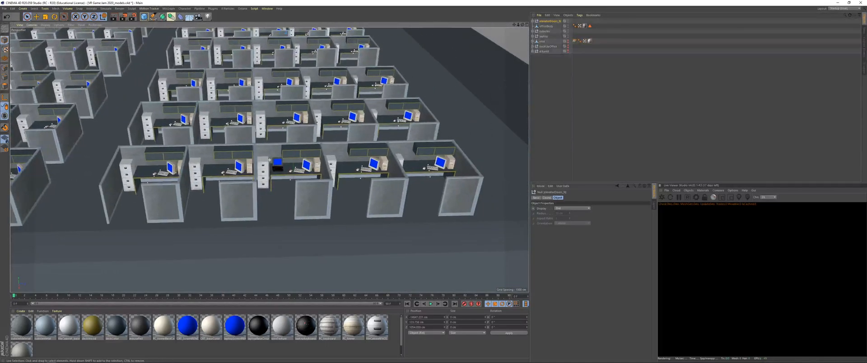
{"action": "left_click_drag", "start_coordinate": [465, 156], "coordinate": [392, 152], "text": "alt"}
{"action": "middle_click_drag", "start_coordinate": [394, 150], "coordinate": [251, 258], "text": "alt"}
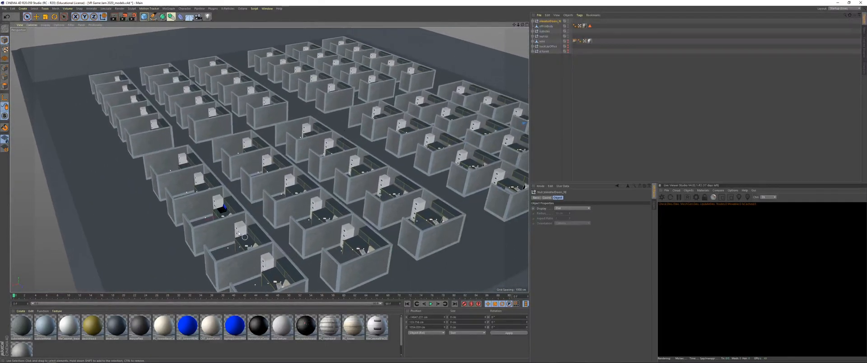
{"action": "left_click_drag", "start_coordinate": [249, 251], "coordinate": [222, 231], "text": "alt"}
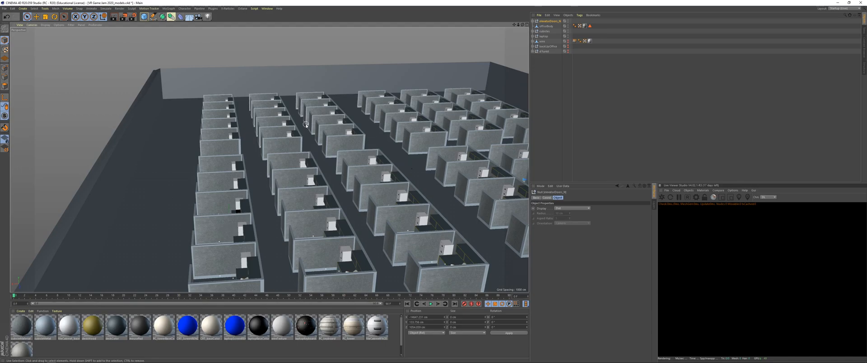
Switch to the browser and examine the Matrix office shot-by-shot blog stills for cubicle, wall and colour reference
{"action": "key", "text": "alt+Tab"}
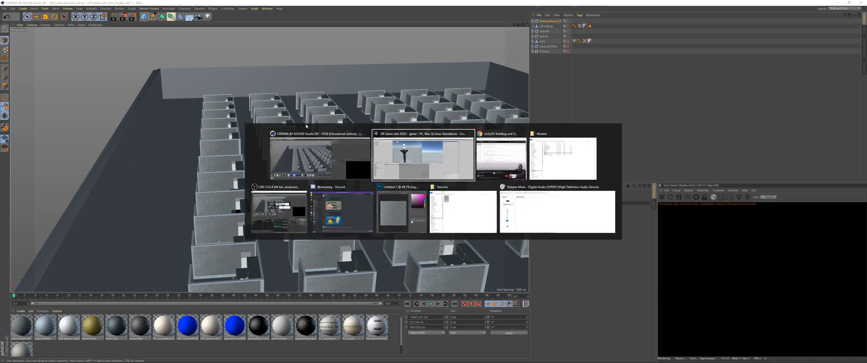
{"action": "key", "text": "alt+Tab"}
{"action": "key", "text": "alt+Tab"}
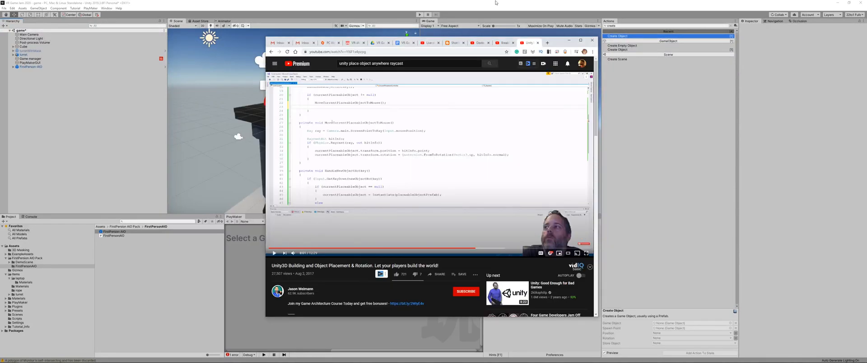
{"action": "left_click", "coordinate": [503, 42]}
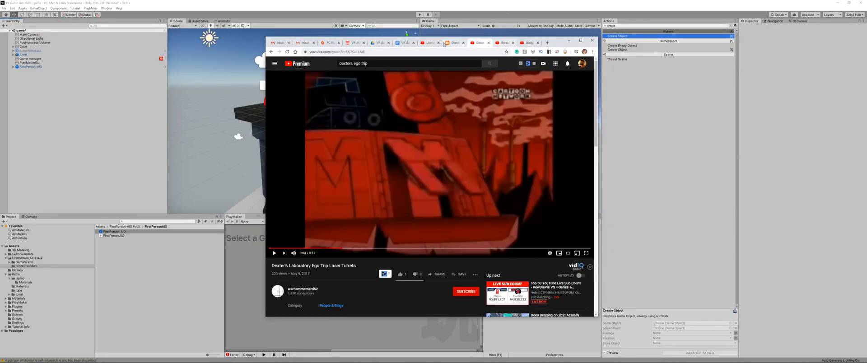
{"action": "left_click", "coordinate": [454, 43]}
{"action": "scroll", "coordinate": [441, 133], "scroll_direction": "down", "scroll_amount": 3}
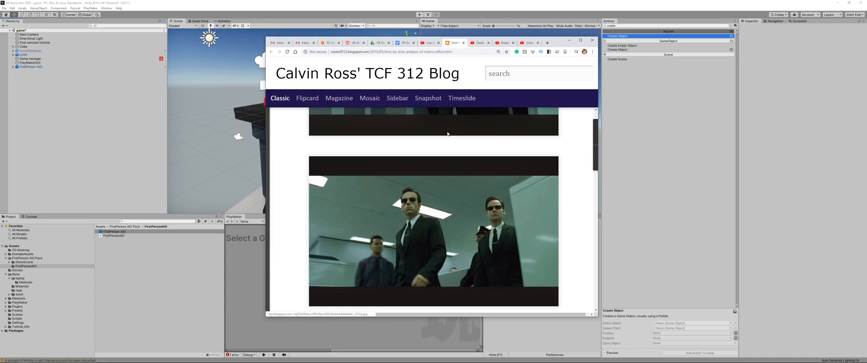
{"action": "scroll", "coordinate": [447, 134], "scroll_direction": "down", "scroll_amount": 10}
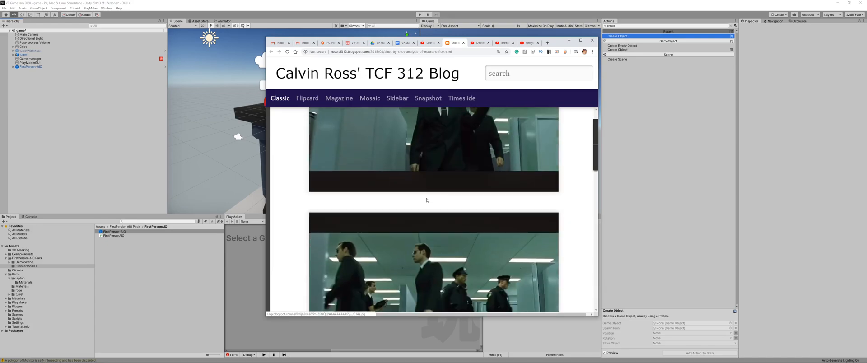
{"action": "scroll", "coordinate": [427, 200], "scroll_direction": "down", "scroll_amount": 10}
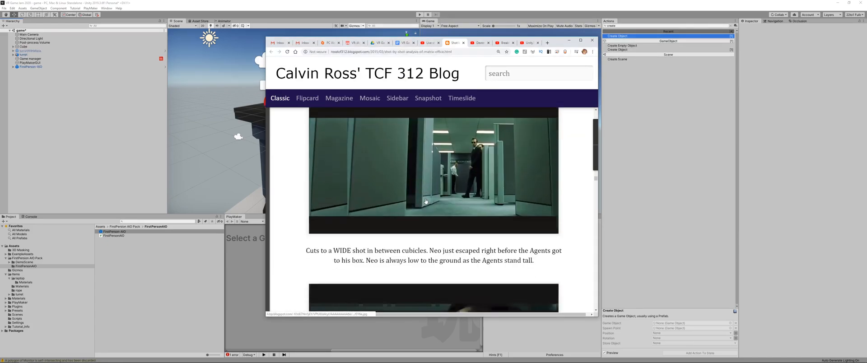
{"action": "scroll", "coordinate": [426, 202], "scroll_direction": "down", "scroll_amount": 10}
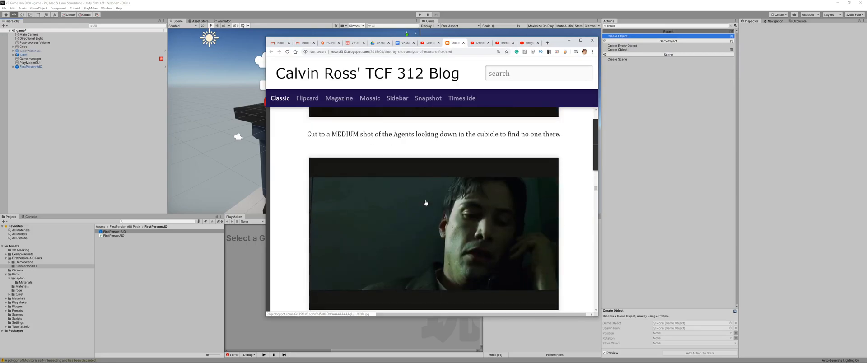
{"action": "scroll", "coordinate": [426, 203], "scroll_direction": "down", "scroll_amount": 10}
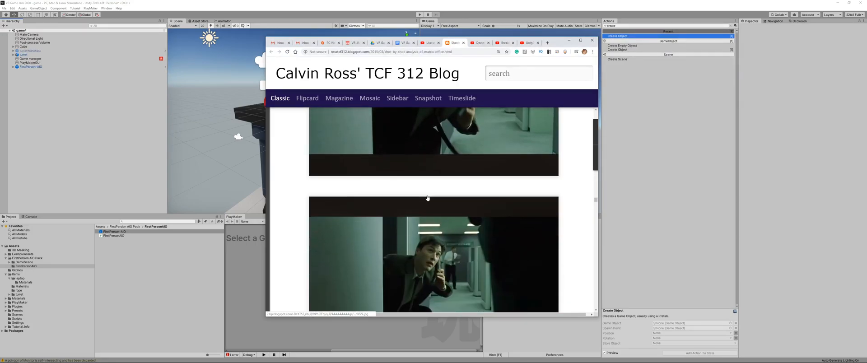
{"action": "scroll", "coordinate": [427, 197], "scroll_direction": "down", "scroll_amount": 10}
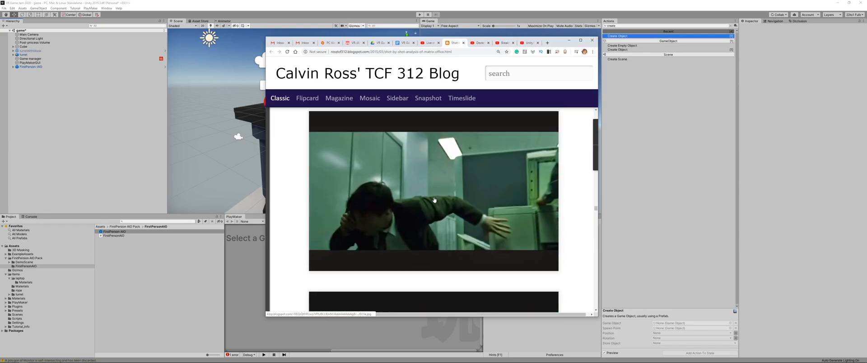
{"action": "scroll", "coordinate": [435, 200], "scroll_direction": "down", "scroll_amount": 5}
Return to Cinema 4D, create a new material named elevatorDoors and open it for editing
{"action": "key", "text": "alt+Tab"}
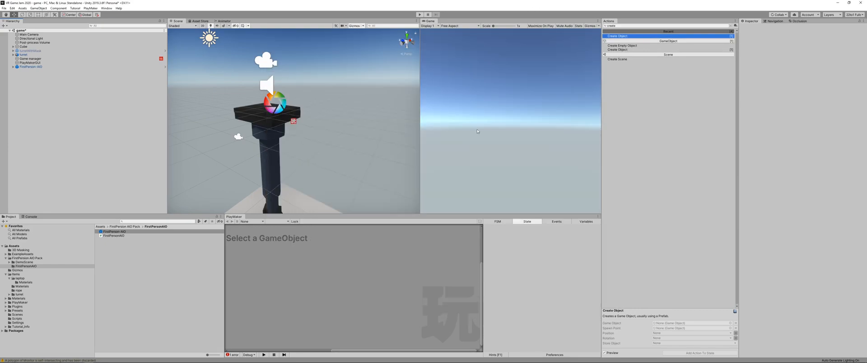
{"action": "key", "text": "alt+Tab"}
{"action": "key", "text": "alt+Tab"}
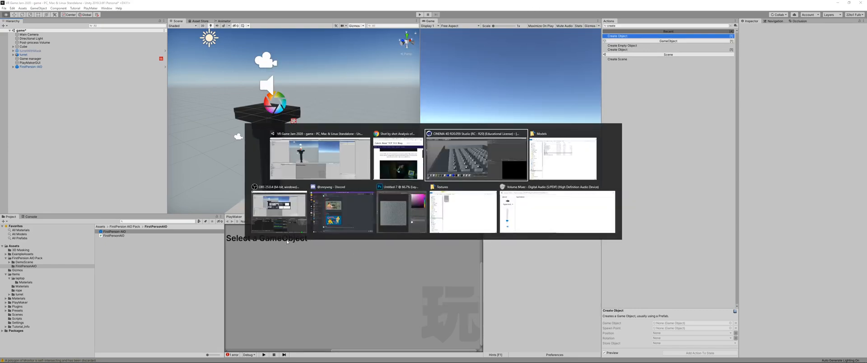
{"action": "left_click_drag", "start_coordinate": [352, 202], "coordinate": [364, 231], "text": "alt"}
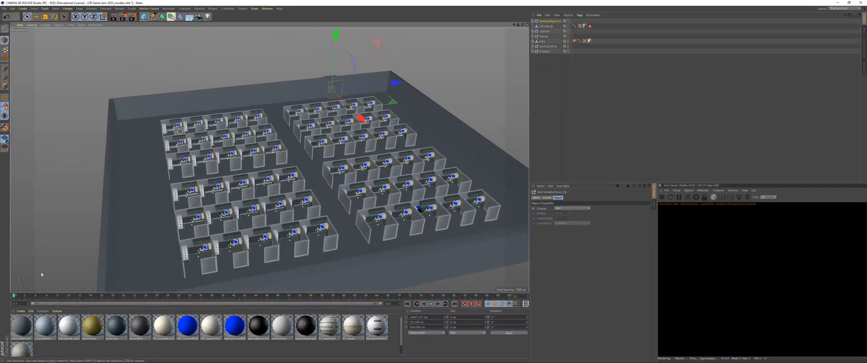
{"action": "left_click_drag", "start_coordinate": [51, 293], "coordinate": [51, 268]}
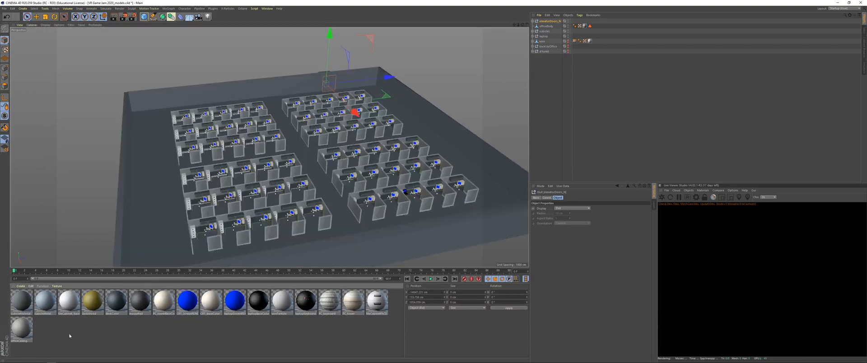
{"action": "double_click", "coordinate": [70, 332]}
{"action": "double_click", "coordinate": [21, 302]}
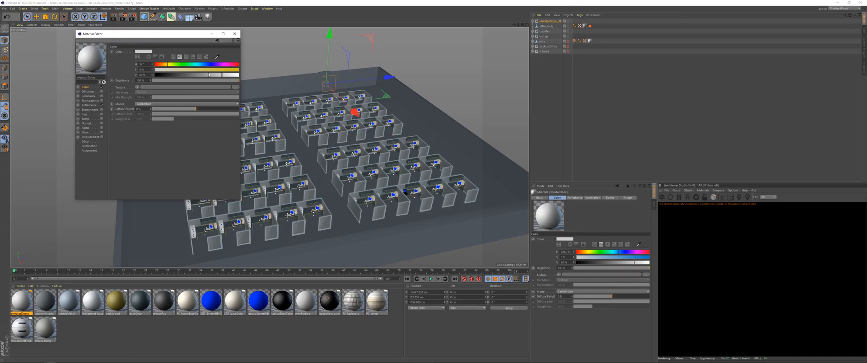
Set the elevatorDoors material colour to a muted grey-green with hue 162°, saturation about 15% and value about 61%
{"action": "mouse_move", "coordinate": [209, 74]}
{"action": "left_mouse_down"}
{"action": "mouse_move", "coordinate": [193, 65]}
{"action": "mouse_move", "coordinate": [216, 75]}
{"action": "left_mouse_up"}
{"action": "left_click", "coordinate": [196, 65]}
{"action": "left_click", "coordinate": [182, 70]}
{"action": "left_click", "coordinate": [179, 70]}
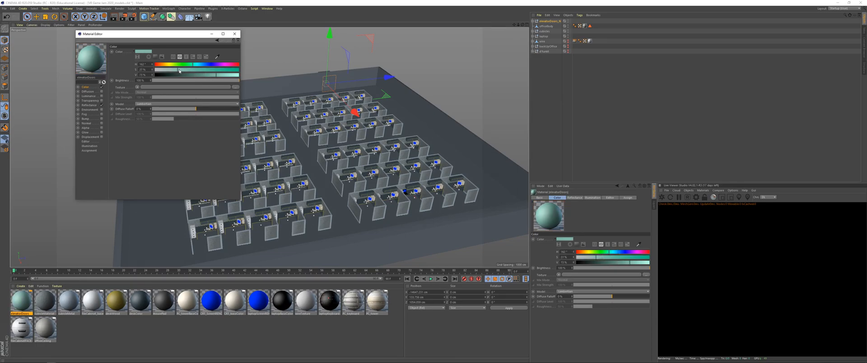
{"action": "left_click", "coordinate": [189, 74]}
{"action": "left_click", "coordinate": [185, 70]}
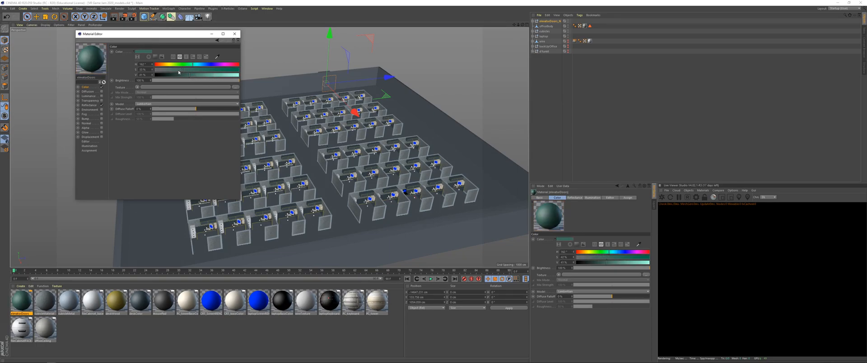
{"action": "left_click", "coordinate": [179, 70]}
{"action": "left_click", "coordinate": [175, 70]}
{"action": "left_click", "coordinate": [197, 75]}
{"action": "left_click_drag", "start_coordinate": [198, 75], "coordinate": [206, 75]}
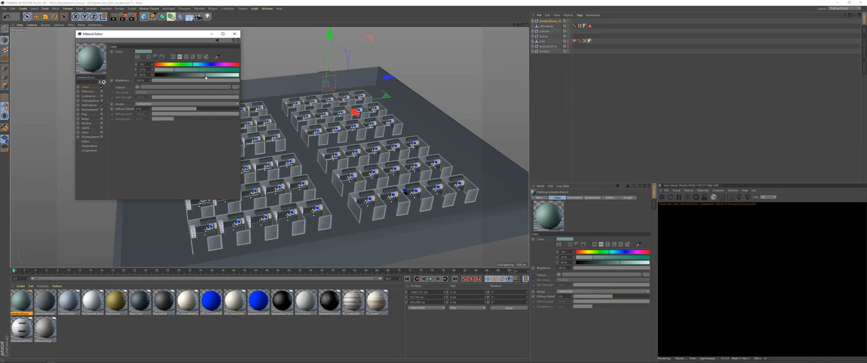
{"action": "left_click", "coordinate": [174, 71]}
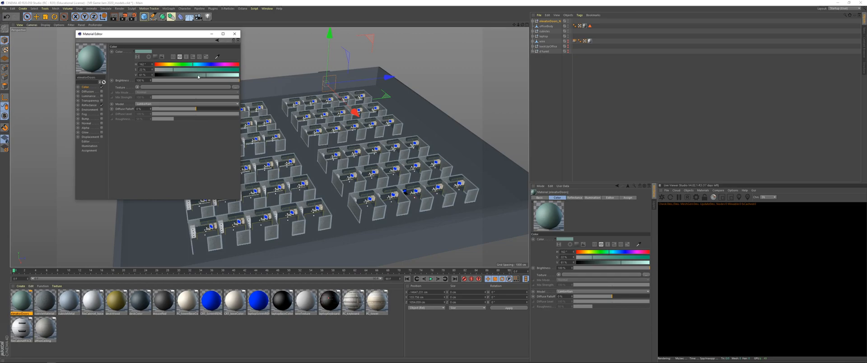
{"action": "left_click_drag", "start_coordinate": [171, 71], "coordinate": [168, 70]}
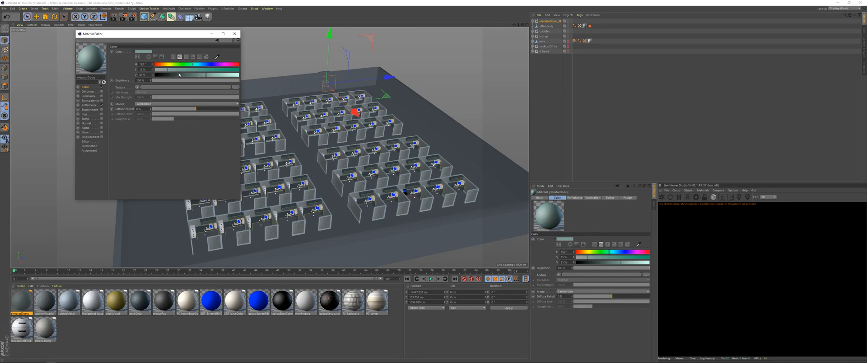
{"action": "left_click", "coordinate": [235, 35]}
Apply the elevatorDoors material to both the right and left door panels inside elevatorDoors_N instead of the parent null
{"action": "left_click", "coordinate": [113, 336]}
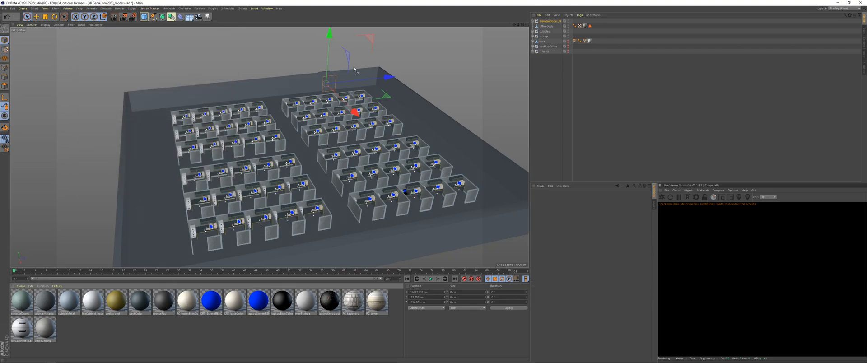
{"action": "left_click_drag", "start_coordinate": [546, 21], "coordinate": [546, 21]}
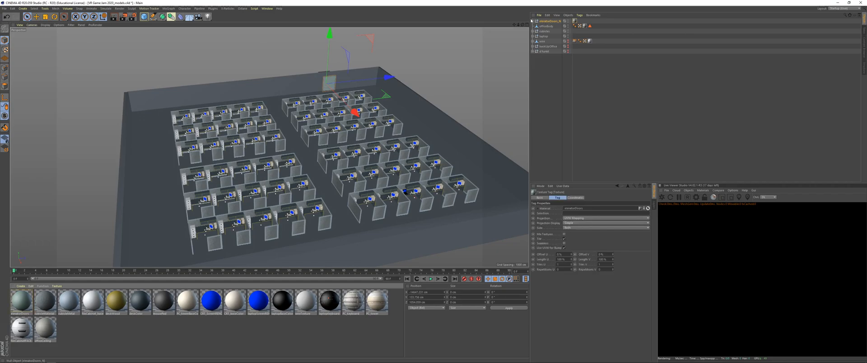
{"action": "left_click", "coordinate": [533, 21]}
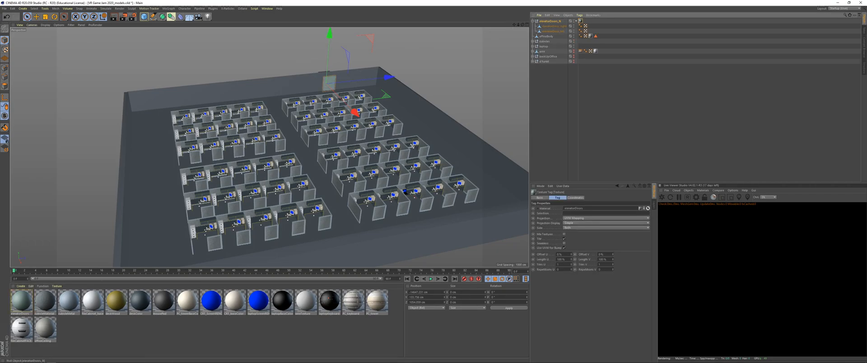
{"action": "left_click", "coordinate": [580, 28]}
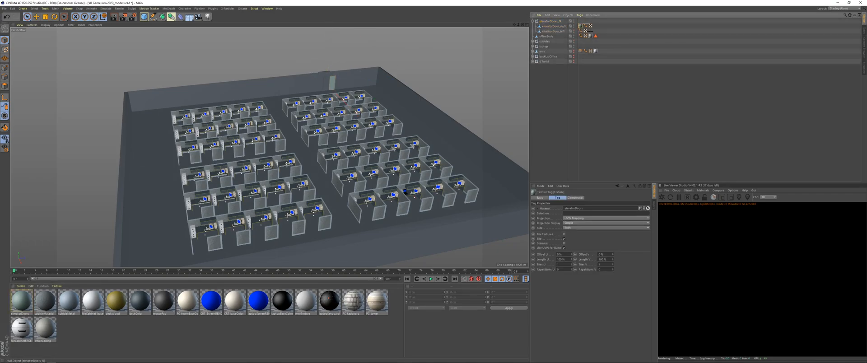
{"action": "left_click", "coordinate": [581, 28]}
{"action": "left_click_drag", "start_coordinate": [581, 28], "coordinate": [590, 33]}
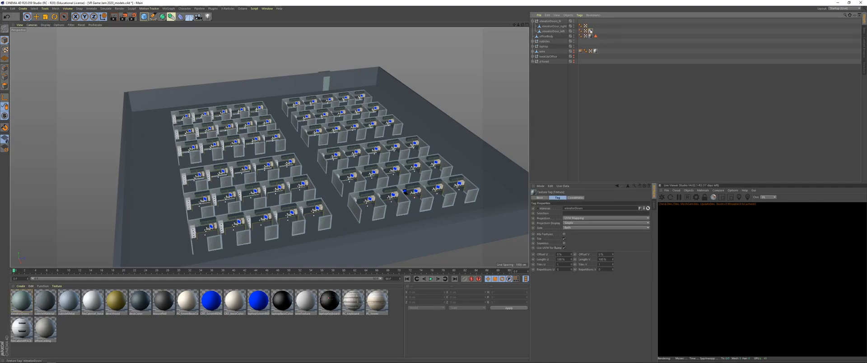
Change the elevatorDoors material colour to a neutral grey with saturation about 1% and value about 56%, checking it on the doors
{"action": "scroll", "coordinate": [355, 53], "scroll_direction": "up", "scroll_amount": 10}
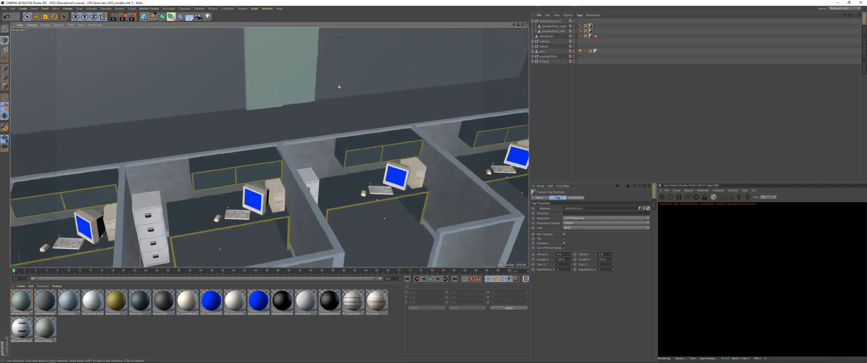
{"action": "middle_click_drag", "start_coordinate": [295, 131], "coordinate": [324, 173], "text": "alt"}
{"action": "left_click_drag", "start_coordinate": [319, 140], "coordinate": [253, 135], "text": "alt"}
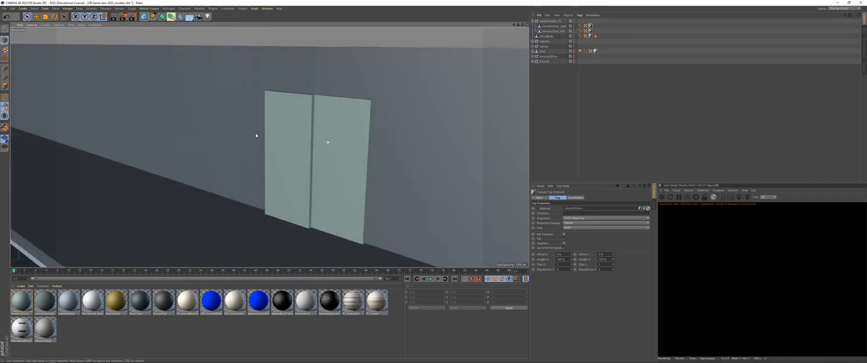
{"action": "double_click", "coordinate": [27, 303]}
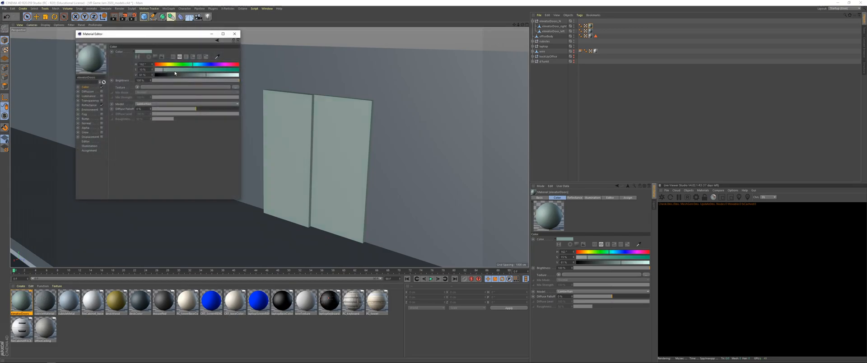
{"action": "mouse_move", "coordinate": [206, 75]}
{"action": "left_mouse_down"}
{"action": "mouse_move", "coordinate": [155, 70]}
{"action": "mouse_move", "coordinate": [203, 77]}
{"action": "left_mouse_up"}
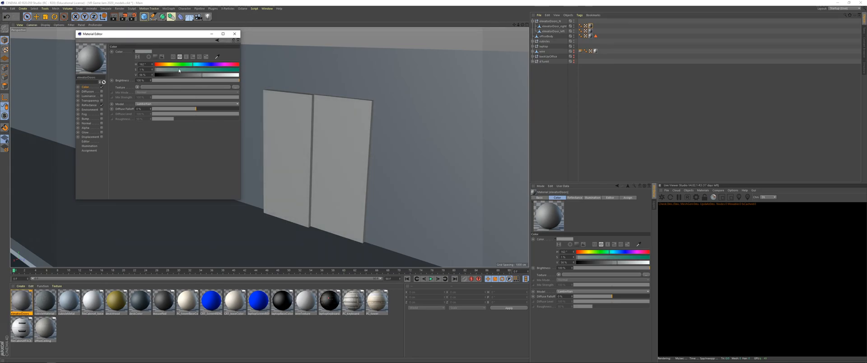
Raise the elevatorDoors material's colour saturation slightly and close the Material Editor
{"action": "left_click_drag", "start_coordinate": [159, 71], "coordinate": [161, 70]}
{"action": "left_click", "coordinate": [234, 34]}
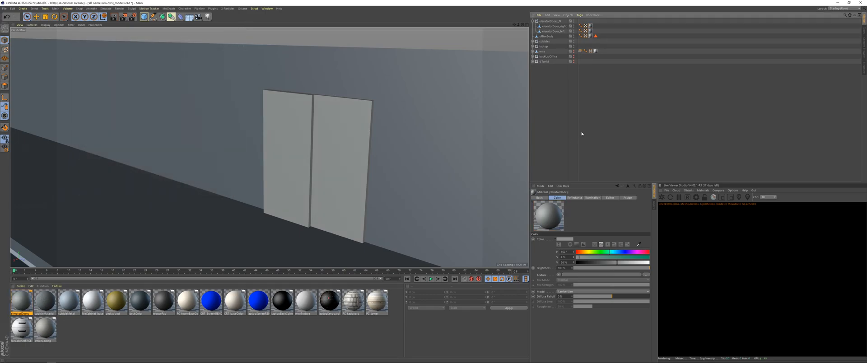
Examine the elevator doors from across the office, select the office shell object and inspect the doors up close
{"action": "left_click_drag", "start_coordinate": [334, 118], "coordinate": [225, 171], "text": "alt"}
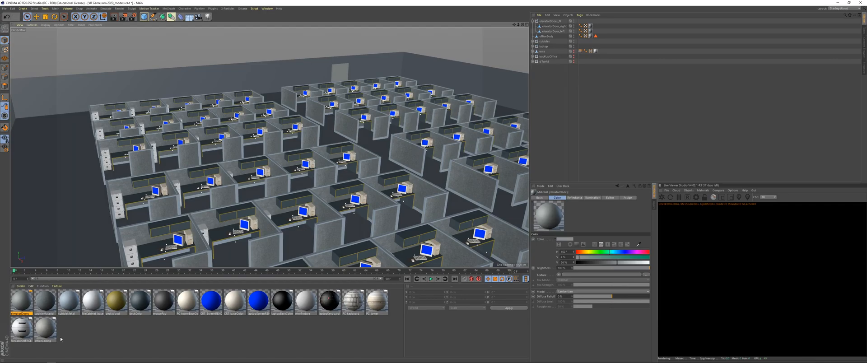
{"action": "left_click", "coordinate": [548, 22]}
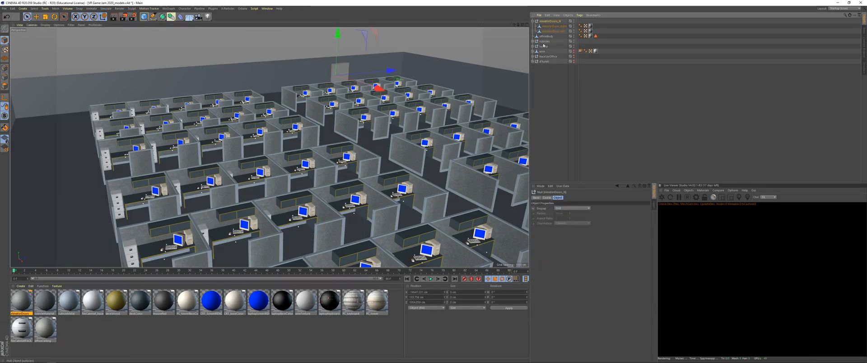
{"action": "left_click", "coordinate": [547, 36]}
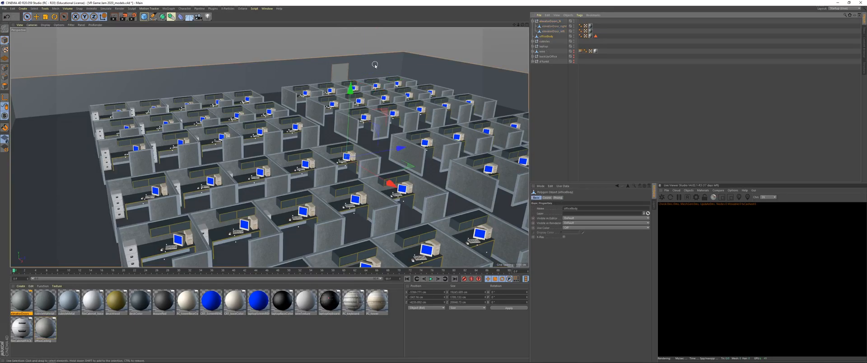
{"action": "key", "text": "o"}
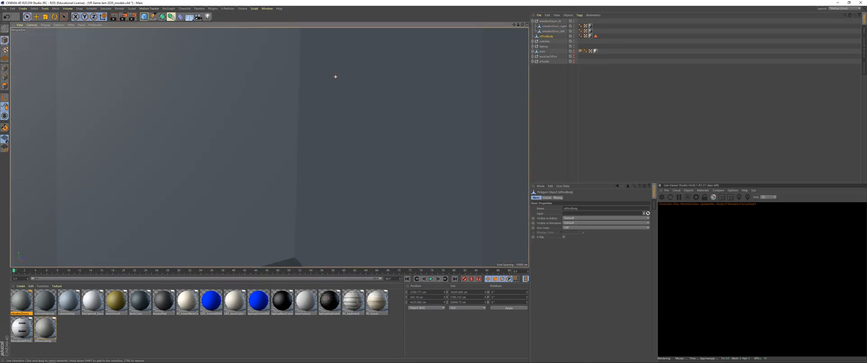
{"action": "left_click_drag", "start_coordinate": [202, 186], "coordinate": [202, 187], "text": "alt"}
Switch to Chrome, search Google Images for "office elevator" in a new tab and browse the reference photos
{"action": "key", "text": "alt+Tab"}
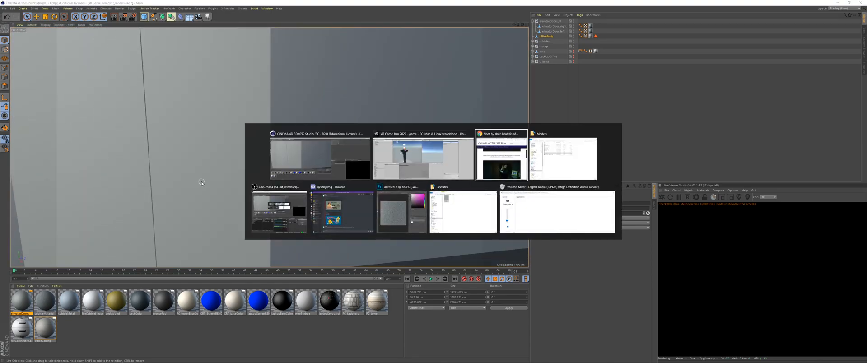
{"action": "key", "text": "ctrl+t"}
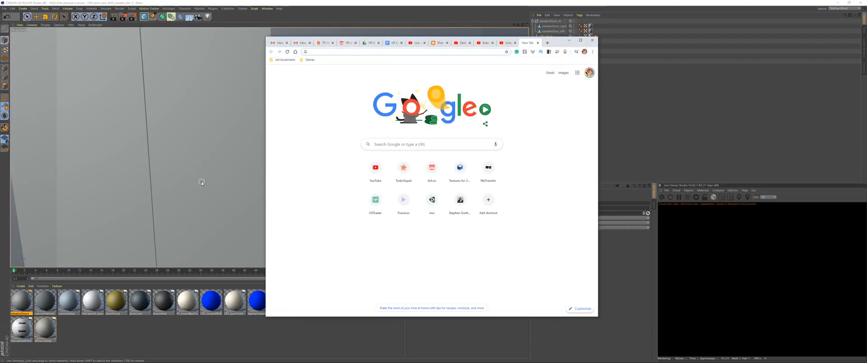
{"action": "type", "text": "office"}
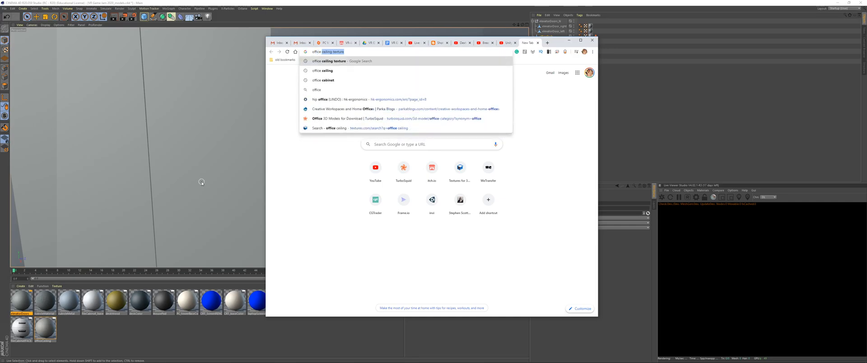
{"action": "type", "text": " elev"}
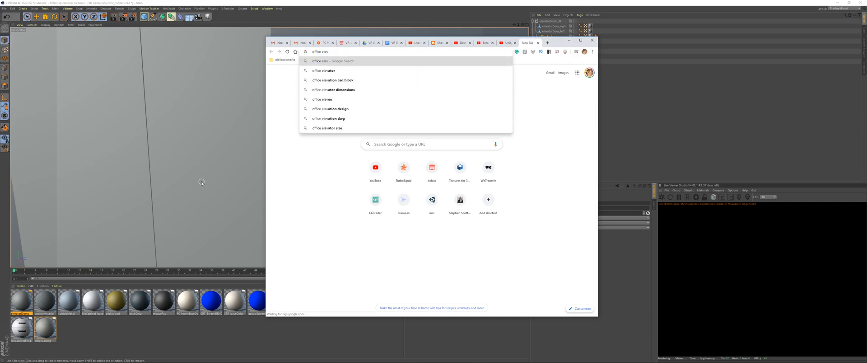
{"action": "type", "text": "ator"}
{"action": "key", "text": "Return"}
{"action": "left_click", "coordinate": [503, 139]}
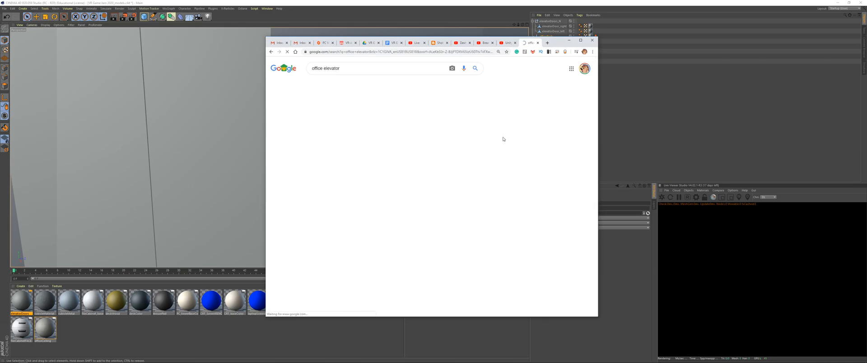
{"action": "scroll", "coordinate": [516, 183], "scroll_direction": "down", "scroll_amount": 10}
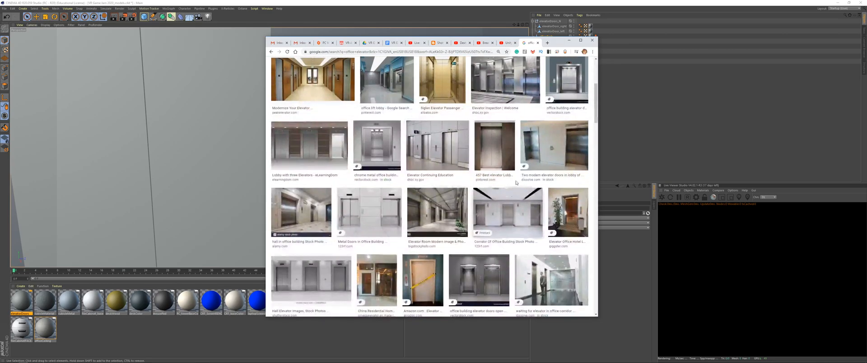
{"action": "scroll", "coordinate": [364, 68], "scroll_direction": "up", "scroll_amount": 4}
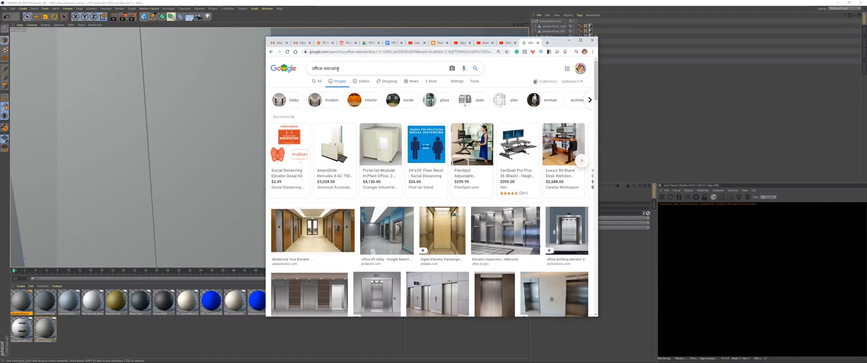
Refine the image search to "office elevator inside" to find references for an elevator interior
{"action": "left_click", "coordinate": [365, 68]}
{"action": "type", "text": "in"}
{"action": "key", "text": "Return"}
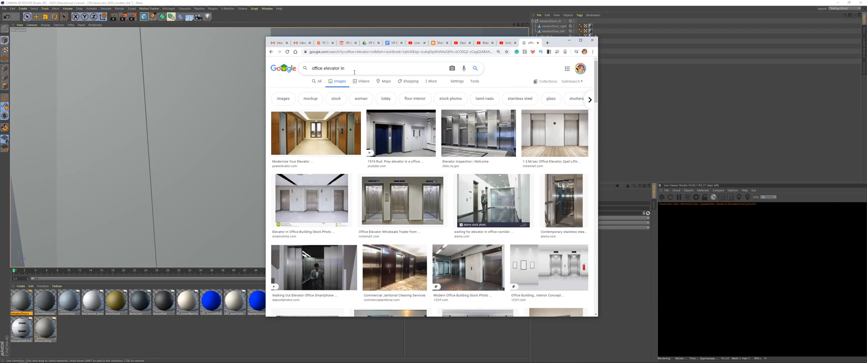
{"action": "left_click", "coordinate": [355, 70]}
{"action": "type", "text": "side"}
{"action": "key", "text": "Return"}
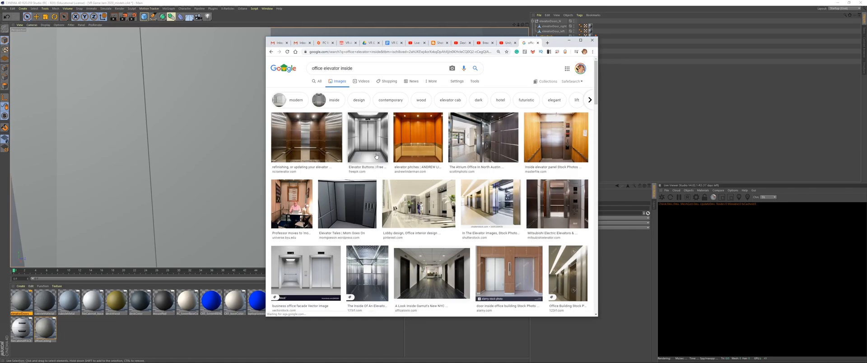
{"action": "triple_click", "coordinate": [332, 68]}
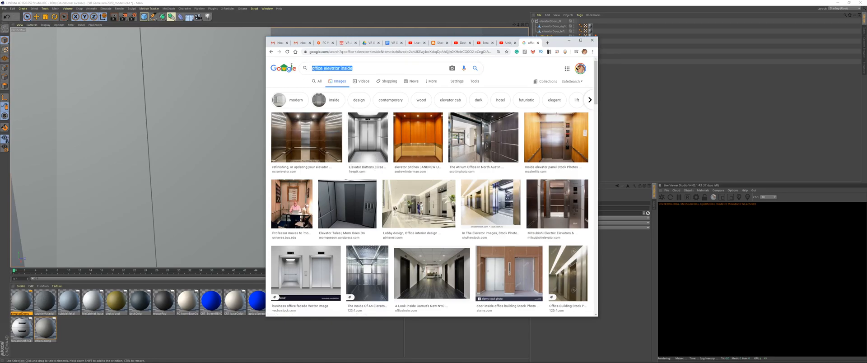
Open textures.com in a new tab, search it for "elevator" and look through the door and button panel textures
{"action": "left_click", "coordinate": [547, 42]}
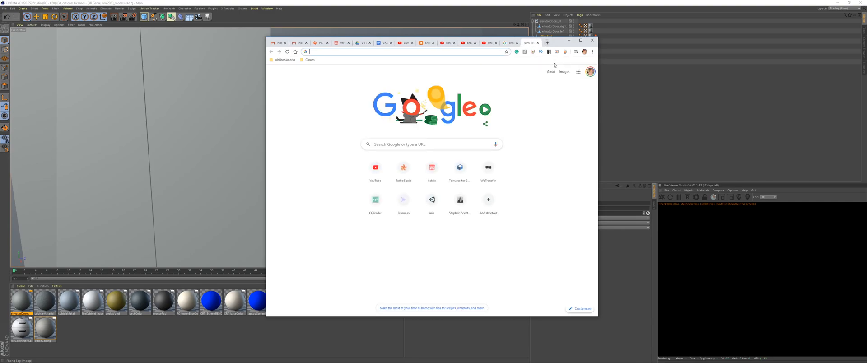
{"action": "type", "text": "te"}
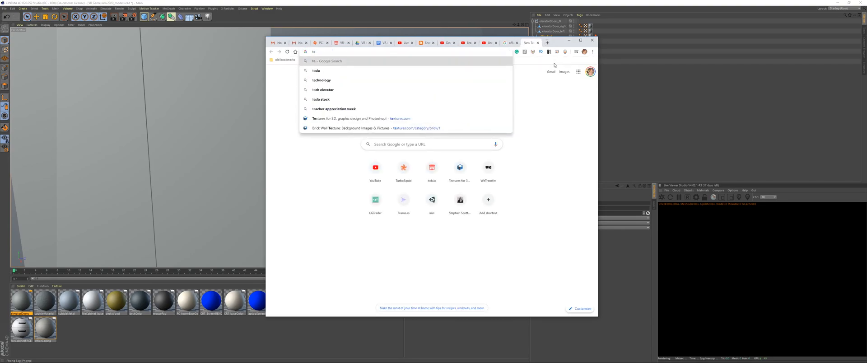
{"action": "type", "text": "xt"}
{"action": "key", "text": "Return"}
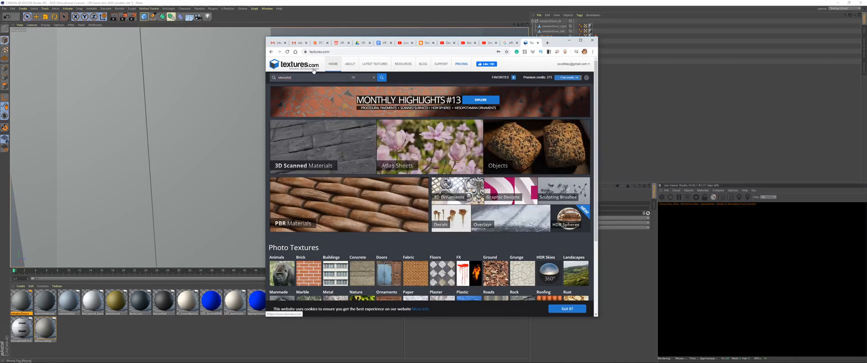
{"action": "type", "text": "elevator"}
{"action": "key", "text": "Return"}
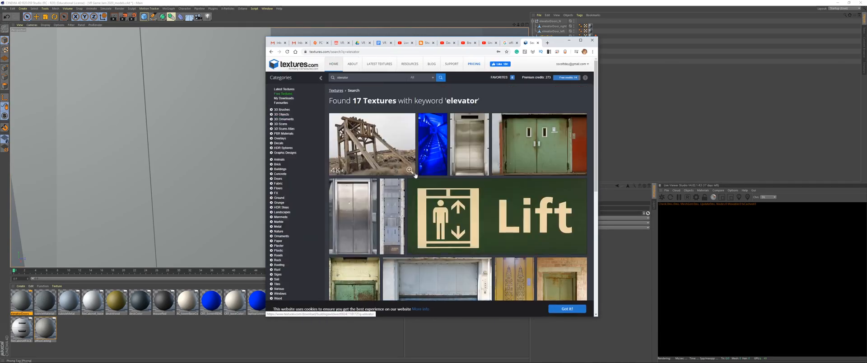
{"action": "scroll", "coordinate": [434, 189], "scroll_direction": "down", "scroll_amount": 4}
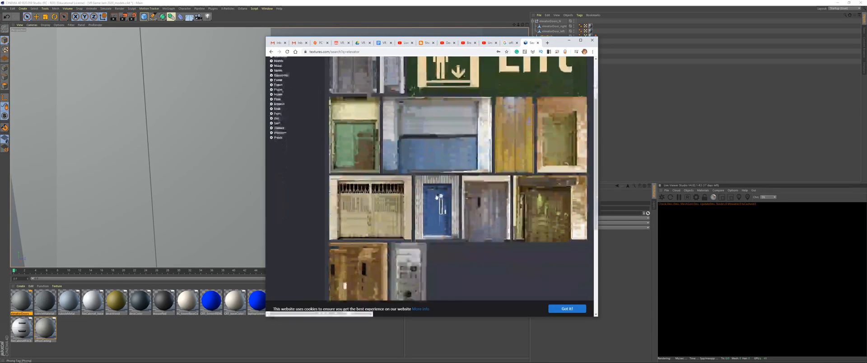
{"action": "scroll", "coordinate": [441, 194], "scroll_direction": "up", "scroll_amount": 3}
{"action": "scroll", "coordinate": [429, 185], "scroll_direction": "down", "scroll_amount": 5}
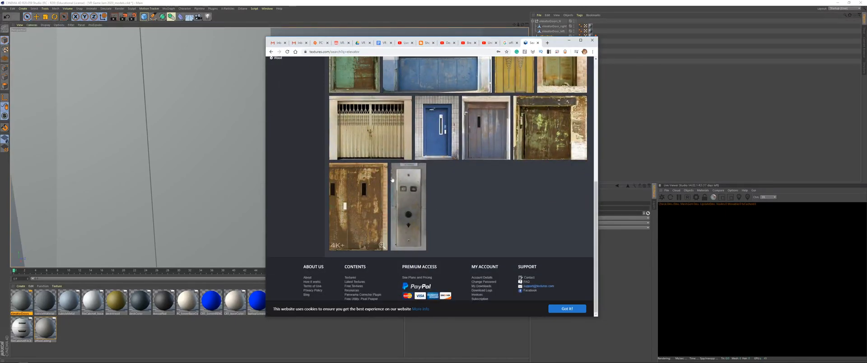
{"action": "scroll", "coordinate": [445, 217], "scroll_direction": "up", "scroll_amount": 10}
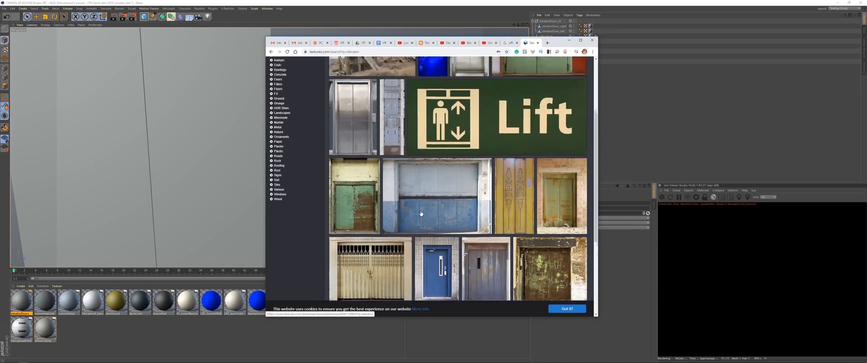
Return to the Google Images search and look up "elevator buttons" instead
{"action": "left_click", "coordinate": [509, 42]}
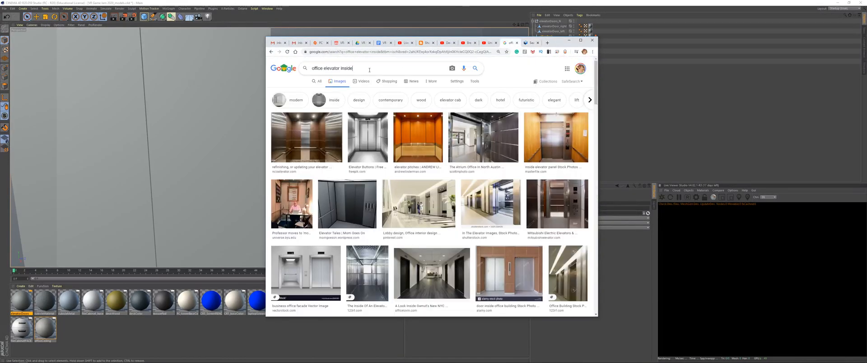
{"action": "type", "text": "el"}
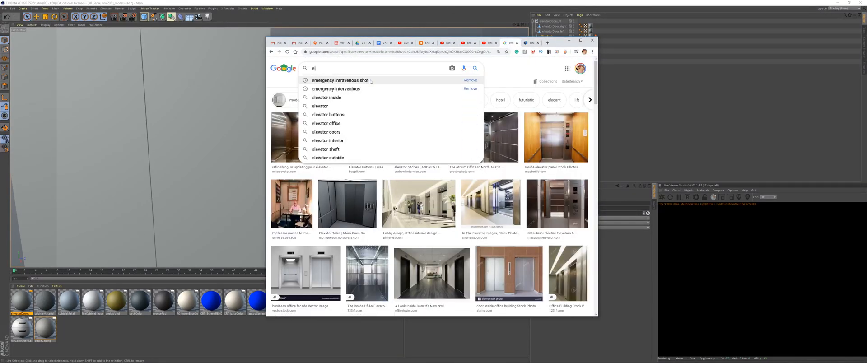
{"action": "type", "text": "evator button panel"}
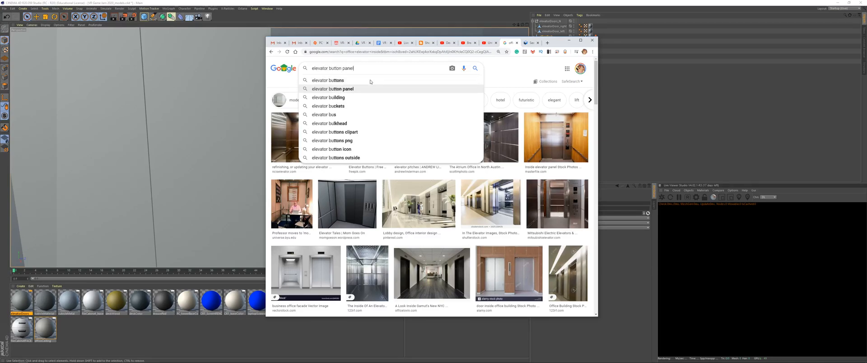
{"action": "left_click", "coordinate": [370, 80]}
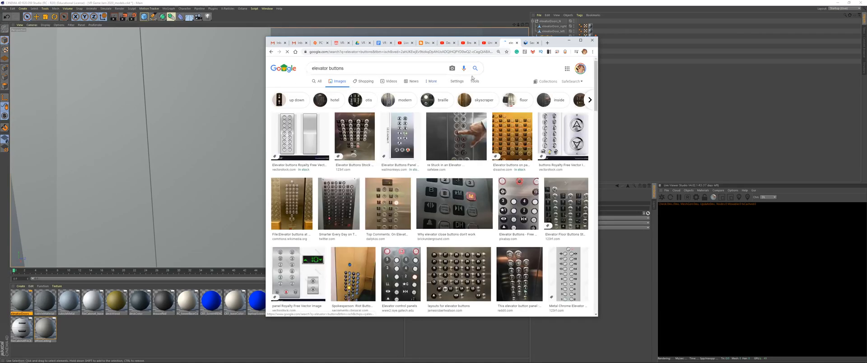
Filter the elevator button images to Large size and Labeled for Reuse, and skim the results
{"action": "left_click", "coordinate": [474, 81]}
{"action": "left_click", "coordinate": [320, 93]}
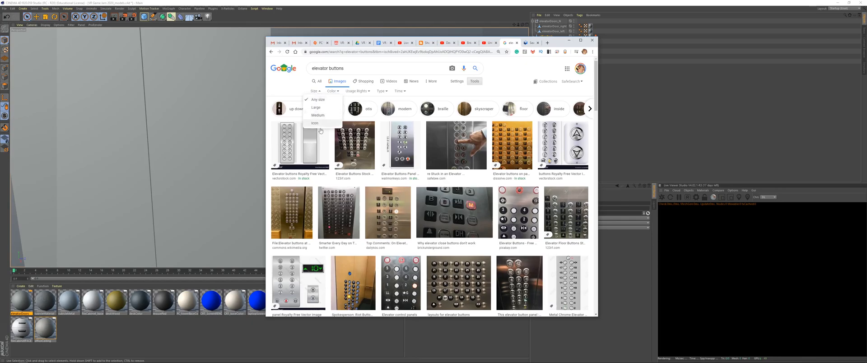
{"action": "left_click", "coordinate": [316, 111]}
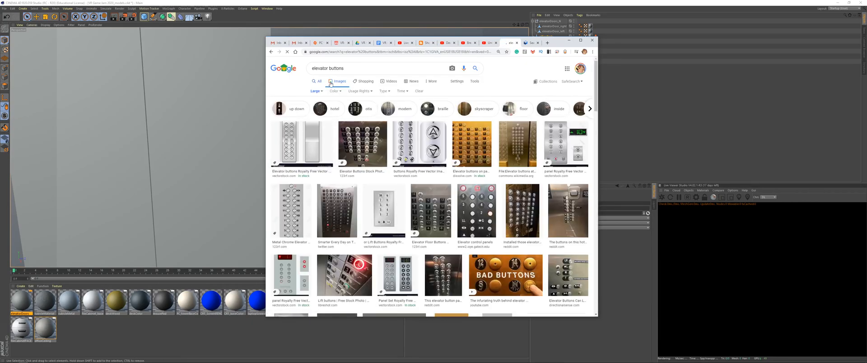
{"action": "left_click", "coordinate": [360, 91]}
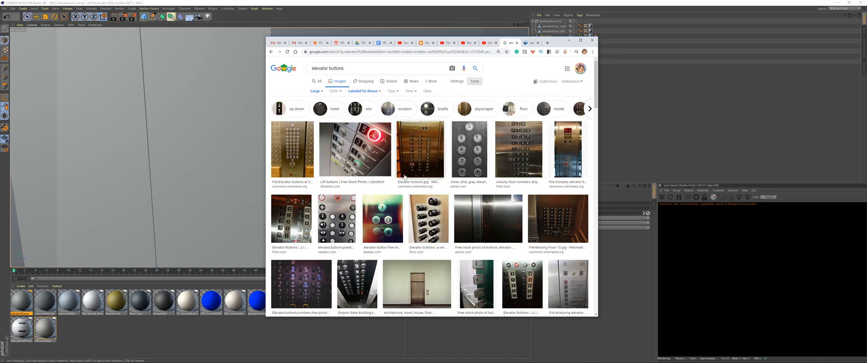
{"action": "scroll", "coordinate": [396, 176], "scroll_direction": "down", "scroll_amount": 6}
{"action": "scroll", "coordinate": [408, 180], "scroll_direction": "up", "scroll_amount": 7}
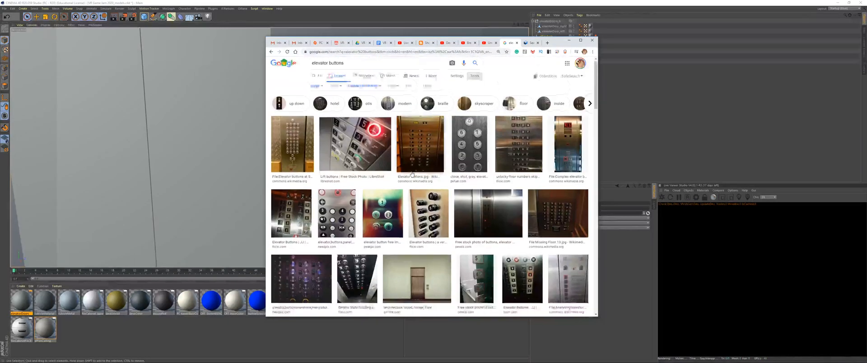
Set the image size filter to Any size and browse the reusable photos for an elevator button panel
{"action": "left_click", "coordinate": [316, 92]}
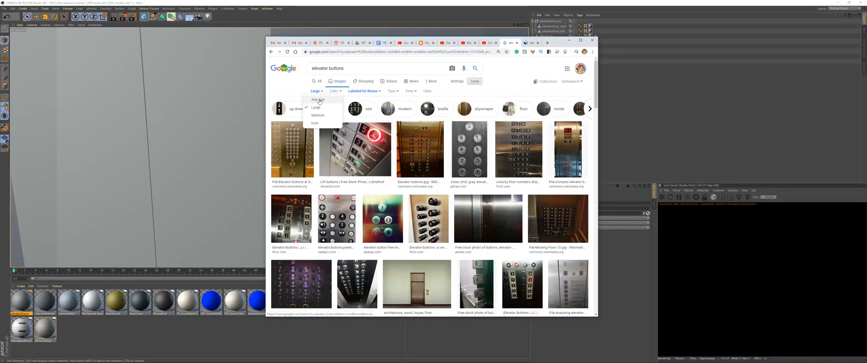
{"action": "left_click", "coordinate": [319, 100]}
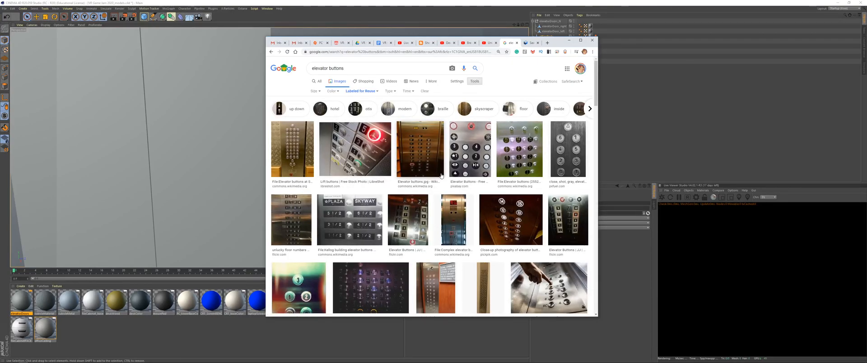
{"action": "scroll", "coordinate": [399, 187], "scroll_direction": "down", "scroll_amount": 3}
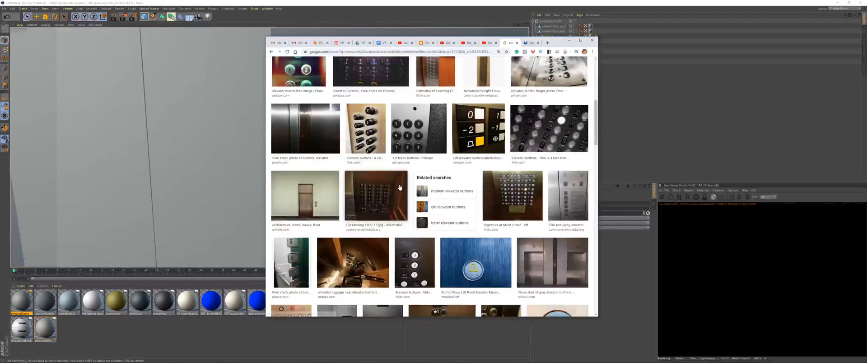
{"action": "scroll", "coordinate": [399, 187], "scroll_direction": "down", "scroll_amount": 3}
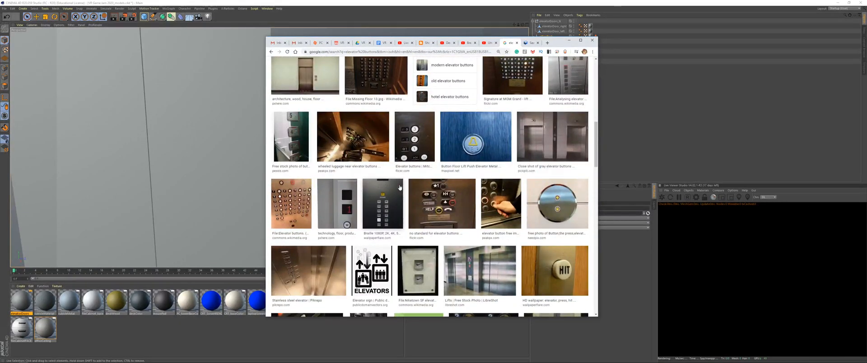
{"action": "scroll", "coordinate": [400, 187], "scroll_direction": "down", "scroll_amount": 3}
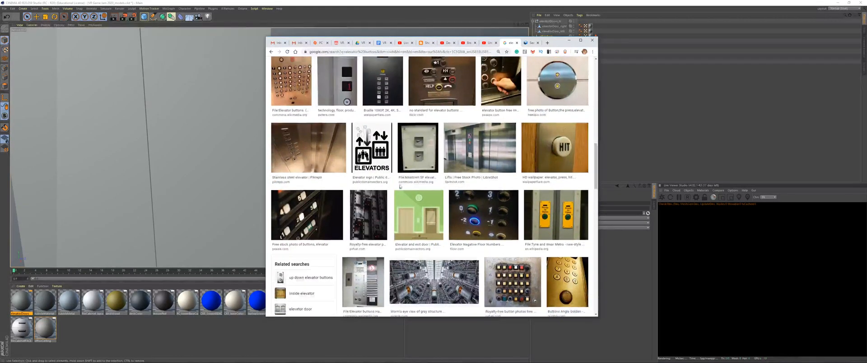
Open the Santos Place lift car elevator buttons photo from the image results and copy the image
{"action": "scroll", "coordinate": [399, 187], "scroll_direction": "up", "scroll_amount": 10}
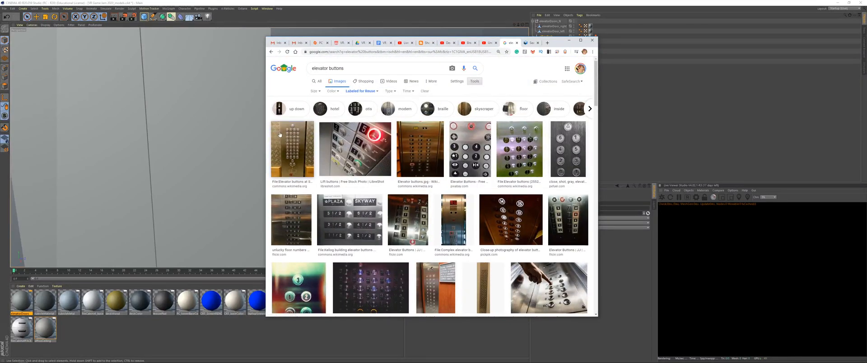
{"action": "left_click", "coordinate": [292, 150]}
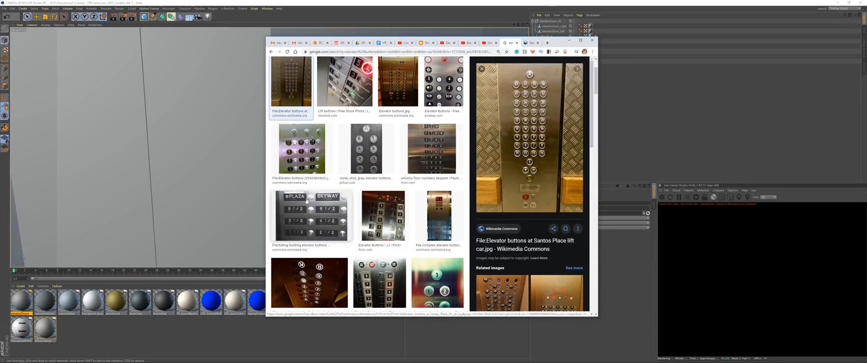
{"action": "right_click", "coordinate": [524, 105]}
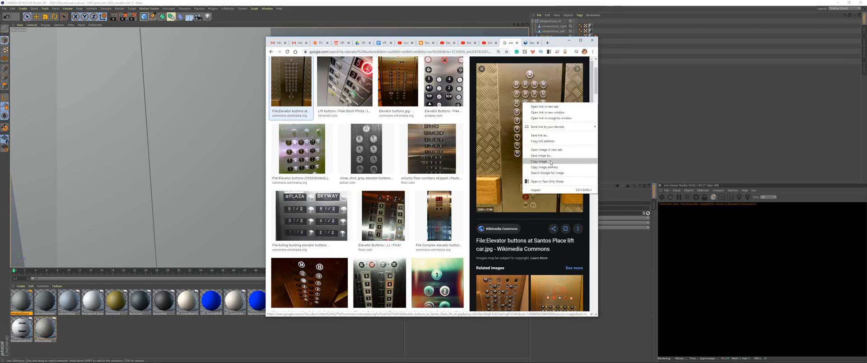
{"action": "left_click", "coordinate": [549, 161]}
Switch to Photoshop and paste the copied elevator panel photo into a new document of the default size
{"action": "key", "text": "alt+Tab"}
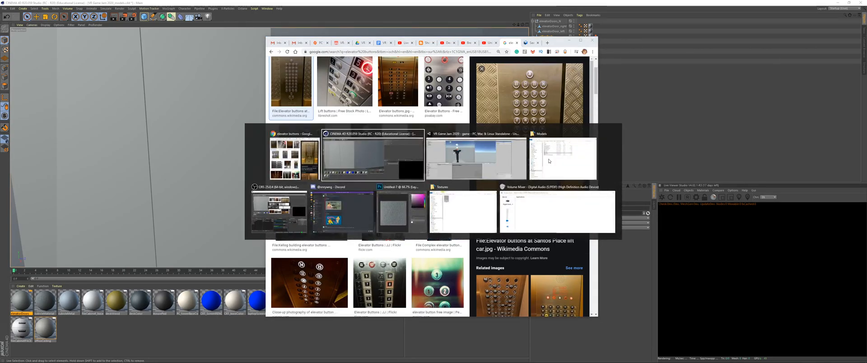
{"action": "key", "text": "Down"}
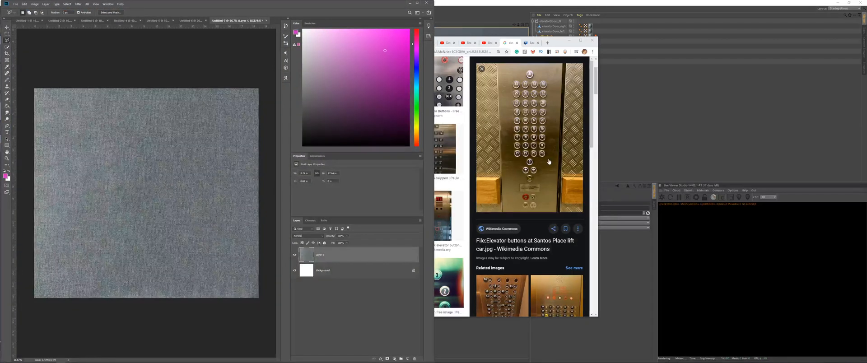
{"action": "key", "text": "ctrl+n"}
{"action": "key", "text": "Return"}
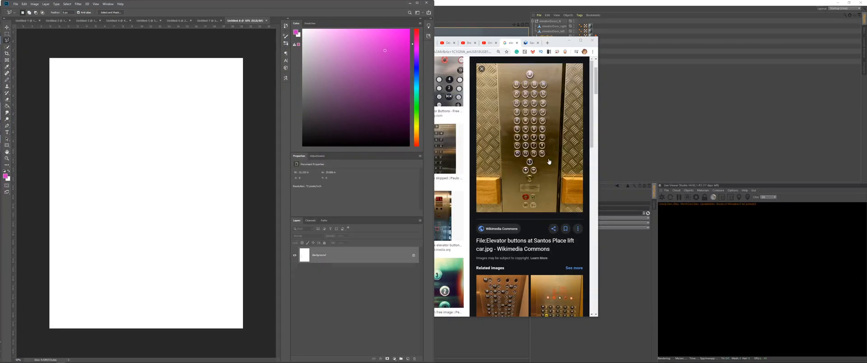
{"action": "key", "text": "ctrl+v"}
Crop the photo's sides so that only the brass elevator button panel remains
{"action": "key", "text": "c"}
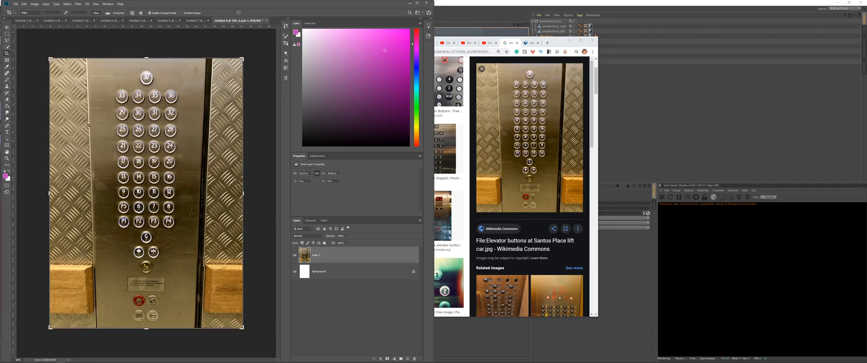
{"action": "left_click_drag", "start_coordinate": [48, 194], "coordinate": [99, 194]}
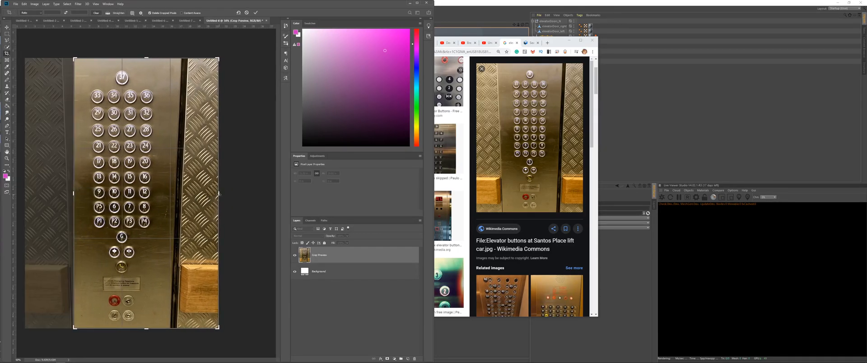
{"action": "left_click_drag", "start_coordinate": [218, 194], "coordinate": [193, 195]}
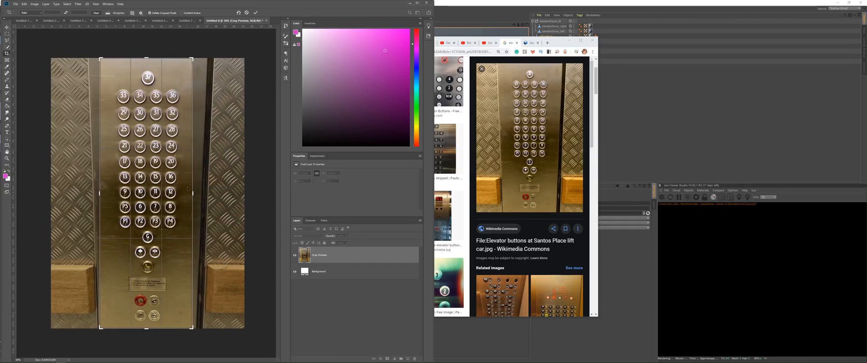
{"action": "key", "text": "ctrl+r"}
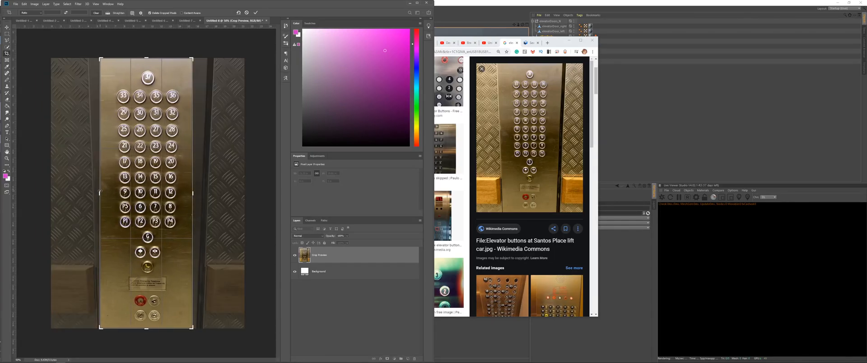
{"action": "key", "text": "Return"}
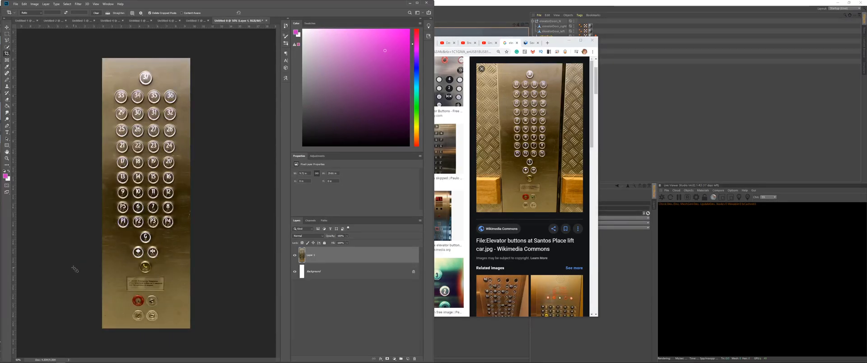
Free-transform the panel layer, pulling both lower corners slightly outward to straighten the panel's edges
{"action": "key", "text": "ctrl+t"}
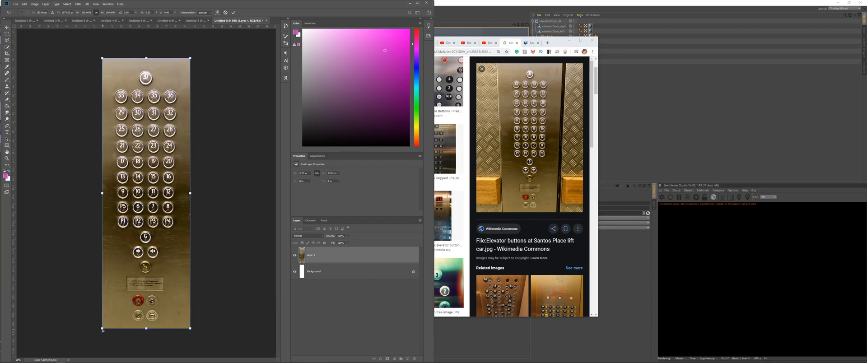
{"action": "left_click_drag", "start_coordinate": [102, 331], "coordinate": [101, 331]}
{"action": "left_click_drag", "start_coordinate": [191, 332], "coordinate": [192, 333]}
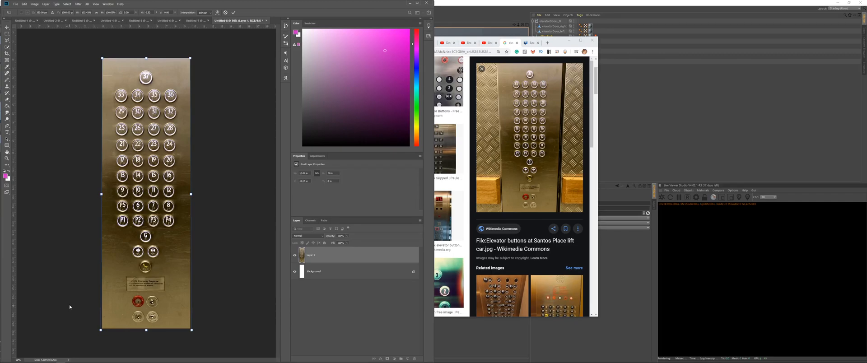
{"action": "key", "text": "Return"}
{"action": "key", "text": "c"}
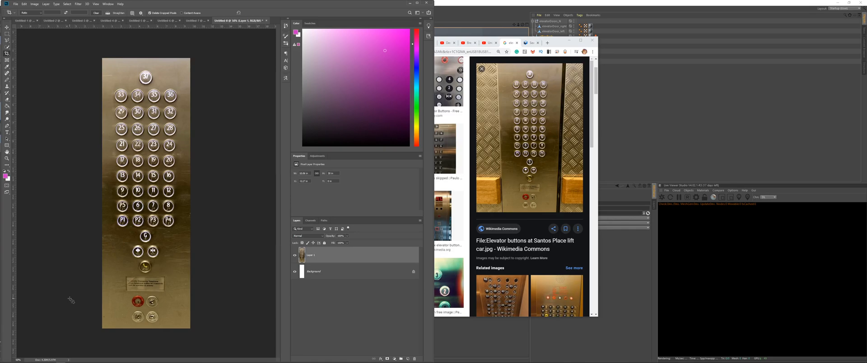
Save the panel image as a PNG named elevatorButton in the Models folder with the Large file size option
{"action": "key", "text": "ctrl+s"}
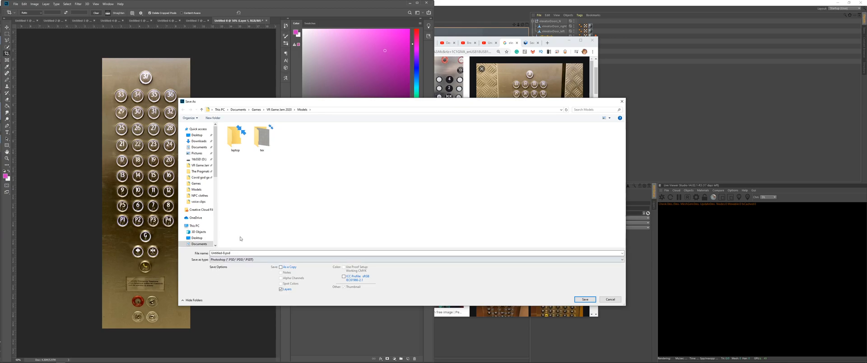
{"action": "left_click", "coordinate": [222, 258]}
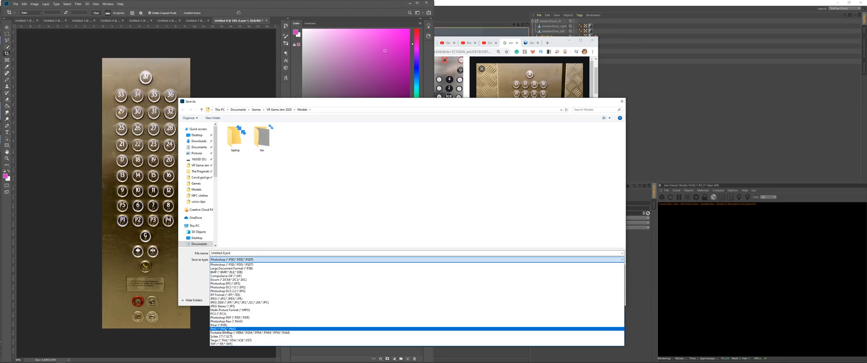
{"action": "left_click", "coordinate": [227, 328]}
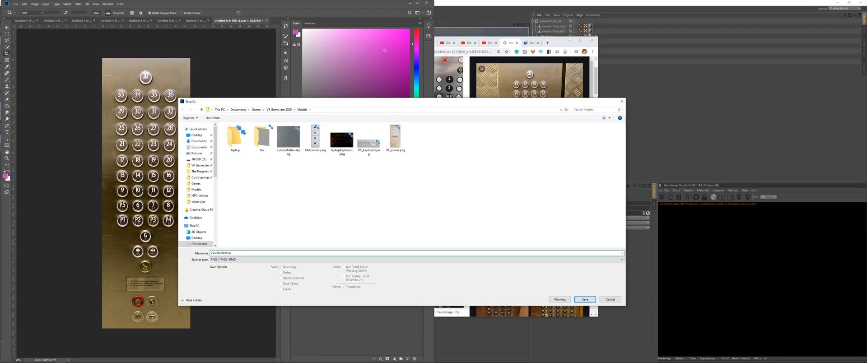
{"action": "key", "text": "Return"}
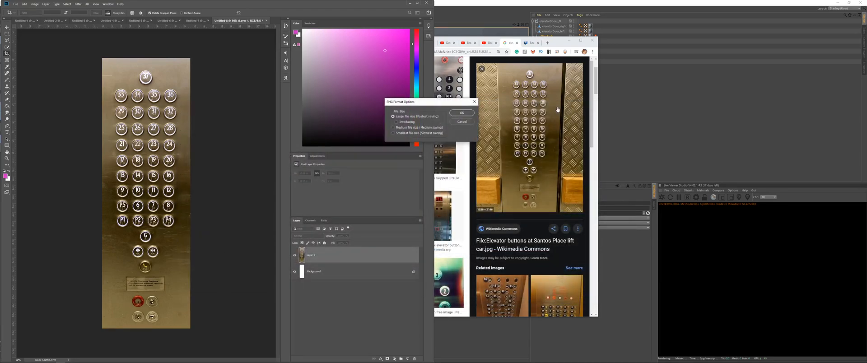
{"action": "key", "text": "Return"}
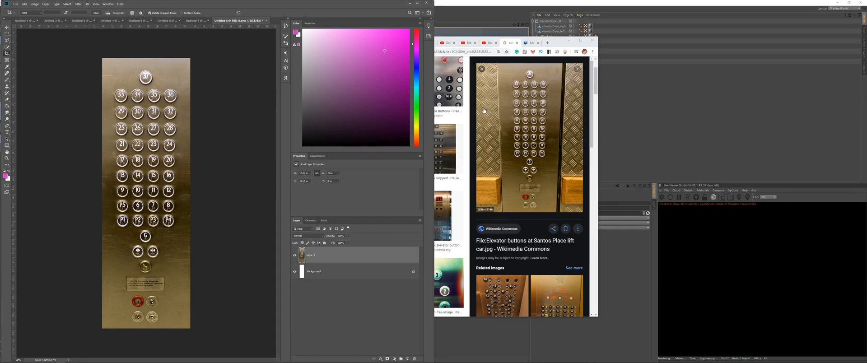
Switch to Cinema 4D and hide the elevator doors group to expose the elevator interior
{"action": "key", "text": "alt+Tab"}
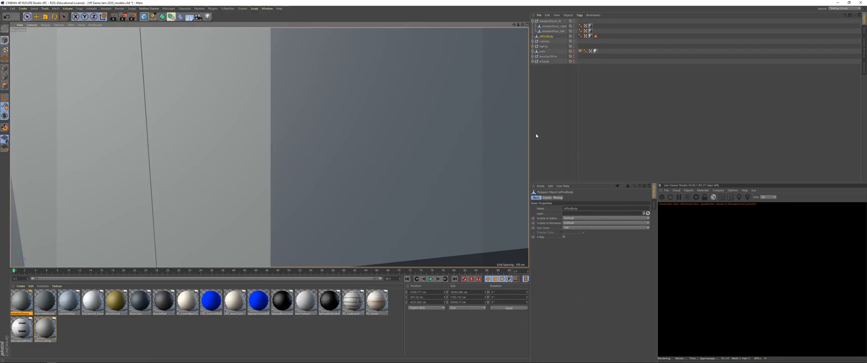
{"action": "left_click", "coordinate": [544, 22]}
{"action": "left_click", "coordinate": [574, 21]}
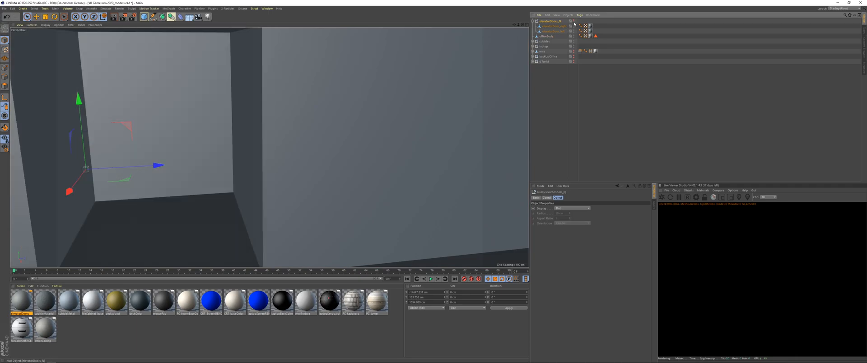
{"action": "left_click_drag", "start_coordinate": [196, 166], "coordinate": [307, 138], "text": "alt"}
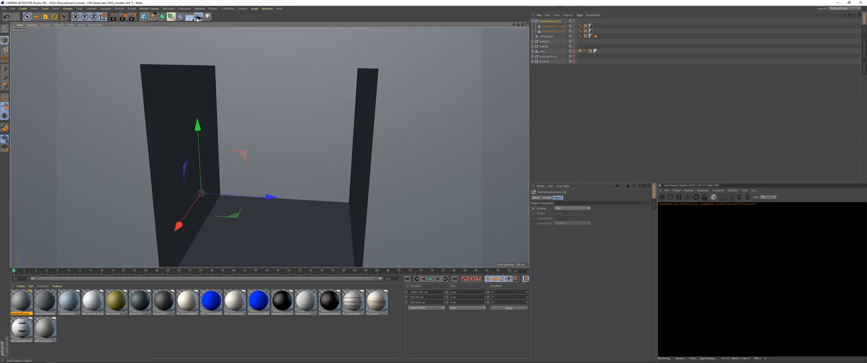
Add a camera, look through it and set its focal length to 16 mm
{"action": "left_click", "coordinate": [198, 17]}
{"action": "left_click", "coordinate": [576, 22]}
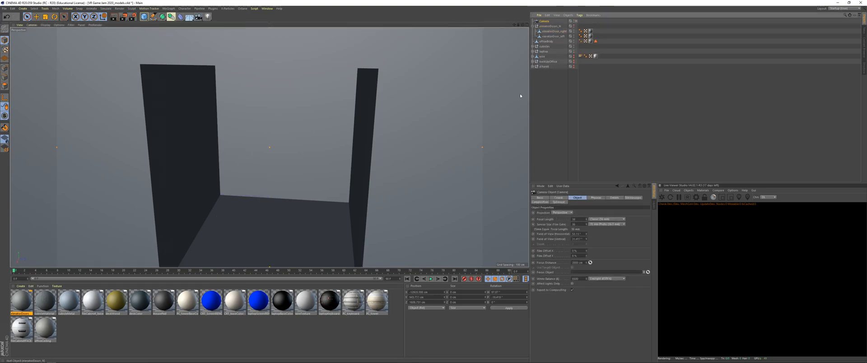
{"action": "double_click", "coordinate": [579, 219]}
{"action": "type", "text": "16"}
{"action": "key", "text": "Return"}
Select the two inner side walls of the elevator as polygons of the officeBody object
{"action": "right_click_drag", "start_coordinate": [242, 179], "coordinate": [262, 165], "text": "alt"}
{"action": "left_click_drag", "start_coordinate": [262, 164], "coordinate": [249, 156], "text": "alt"}
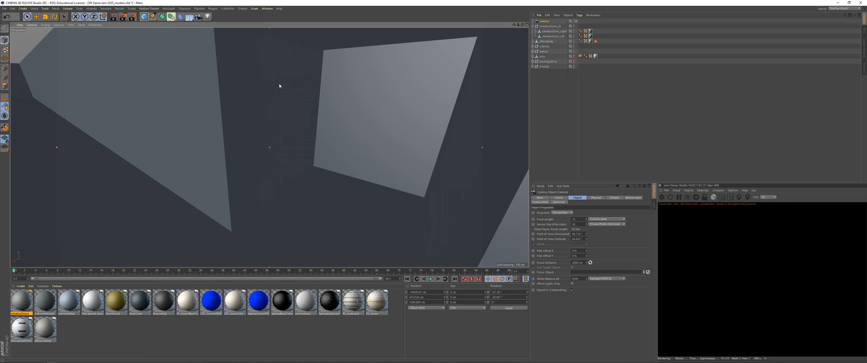
{"action": "mouse_move", "coordinate": [298, 162]}
{"action": "left_mouse_down", "text": "alt"}
{"action": "mouse_move", "coordinate": [286, 164]}
{"action": "mouse_move", "coordinate": [297, 175]}
{"action": "mouse_move", "coordinate": [296, 163]}
{"action": "mouse_move", "coordinate": [314, 160]}
{"action": "mouse_move", "coordinate": [297, 166]}
{"action": "left_mouse_up", "text": "alt"}
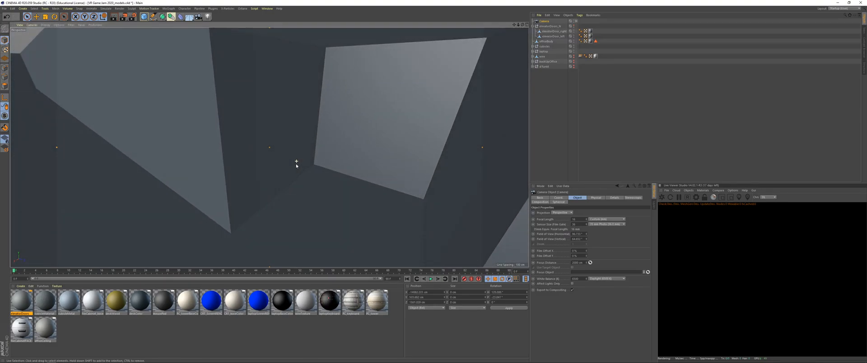
{"action": "left_click", "coordinate": [546, 41]}
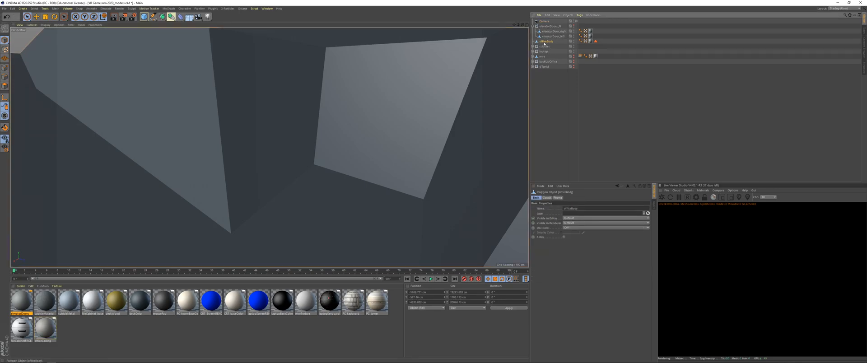
{"action": "left_click", "coordinate": [6, 88]}
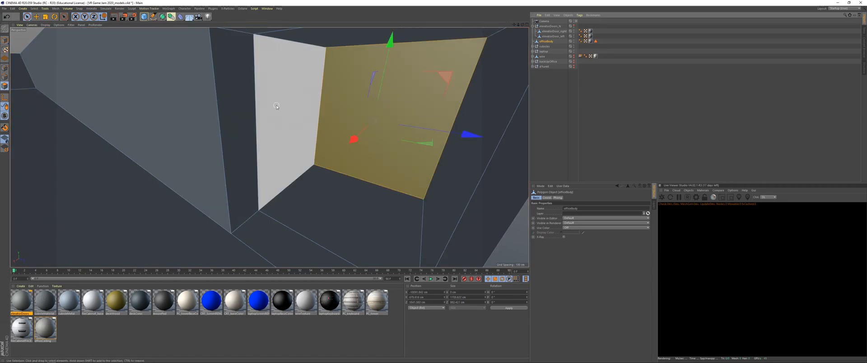
{"action": "left_click", "coordinate": [277, 107]}
{"action": "left_click", "coordinate": [472, 140], "text": "shift"}
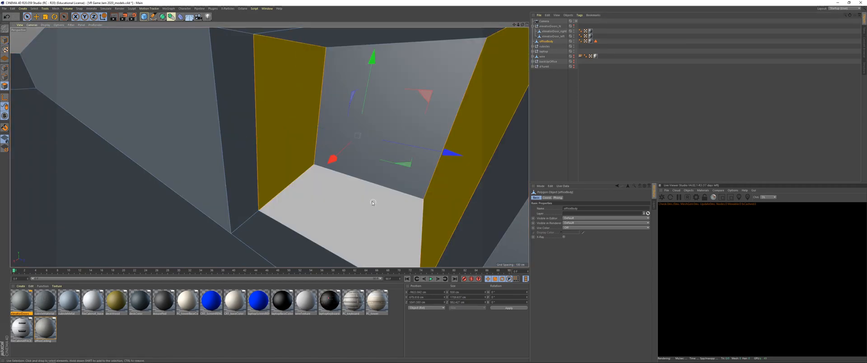
{"action": "scroll", "coordinate": [373, 203], "scroll_direction": "down", "scroll_amount": 6}
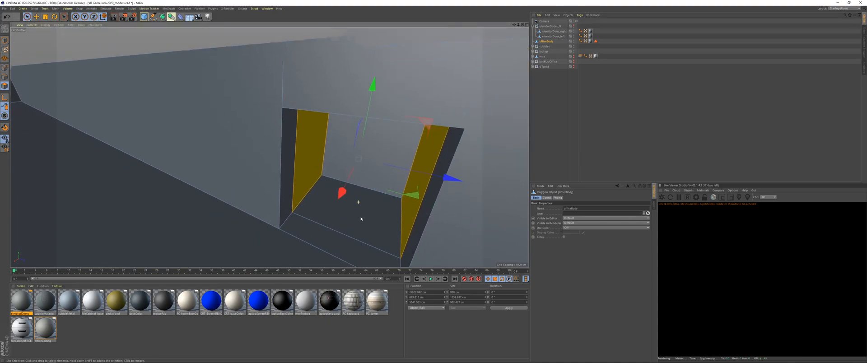
{"action": "scroll", "coordinate": [361, 219], "scroll_direction": "up", "scroll_amount": 4}
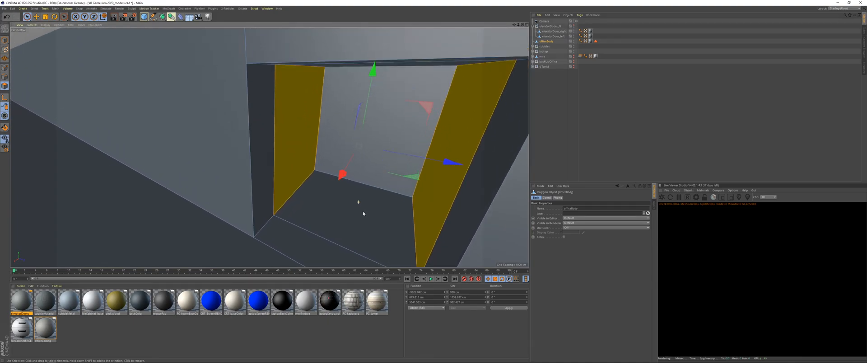
Select the inner and outer side wall polygons of the elevator opening and scale them narrower along Z
{"action": "left_click", "coordinate": [264, 198]}
{"action": "left_click", "coordinate": [459, 235], "text": "shift"}
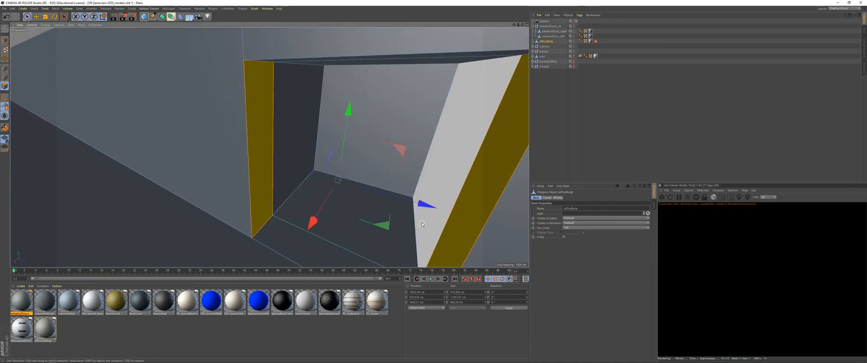
{"action": "scroll", "coordinate": [451, 176], "scroll_direction": "up", "scroll_amount": 2}
{"action": "left_click", "coordinate": [451, 176], "text": "shift"}
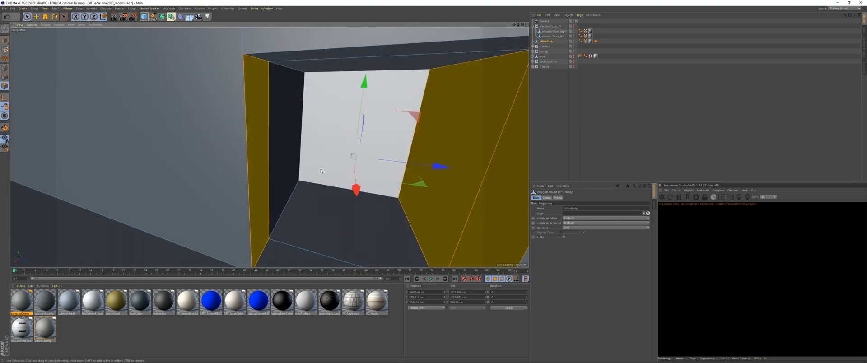
{"action": "key", "text": "t"}
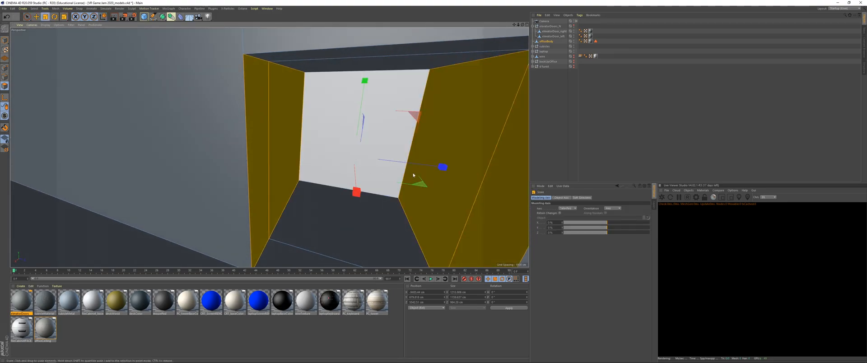
{"action": "left_click_drag", "start_coordinate": [443, 166], "coordinate": [412, 169]}
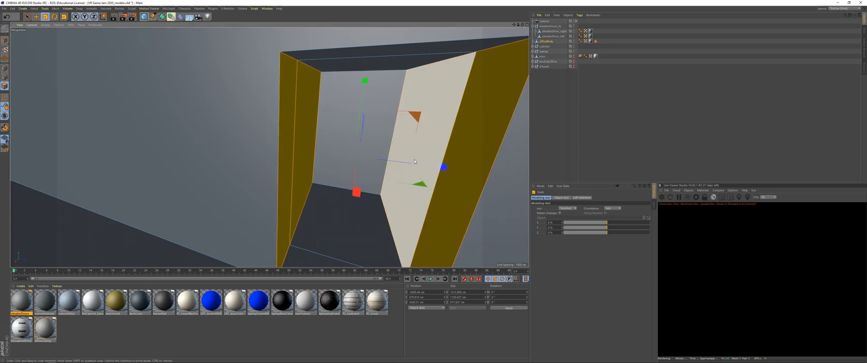
Select only the two inner side walls of the elevator and extrude them outward to widen the interior
{"action": "left_click", "coordinate": [432, 135]}
{"action": "right_click", "coordinate": [305, 128]}
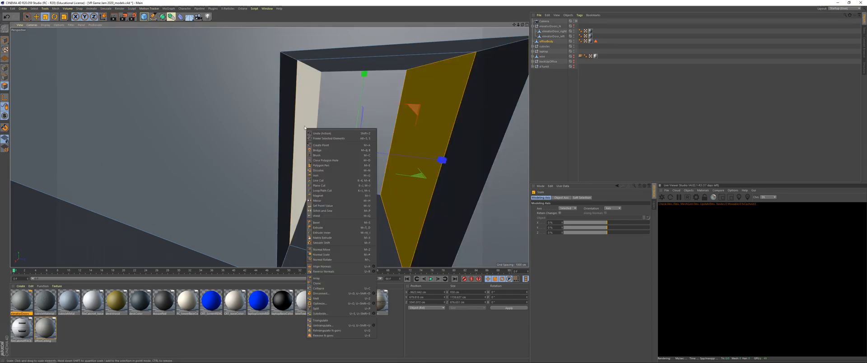
{"action": "left_click", "coordinate": [304, 123]}
{"action": "key", "text": "d"}
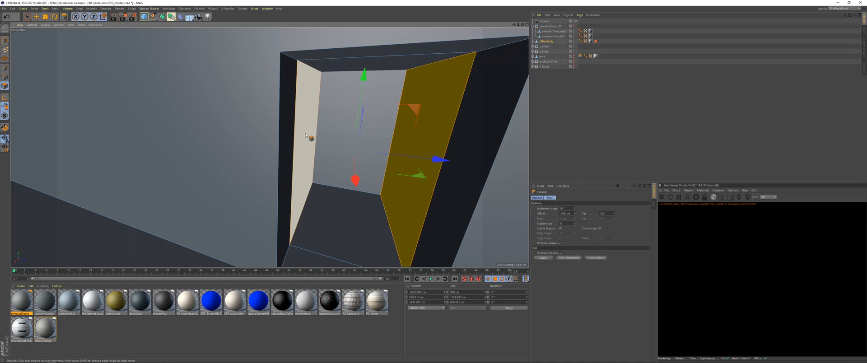
{"action": "left_click_drag", "start_coordinate": [305, 136], "coordinate": [335, 135]}
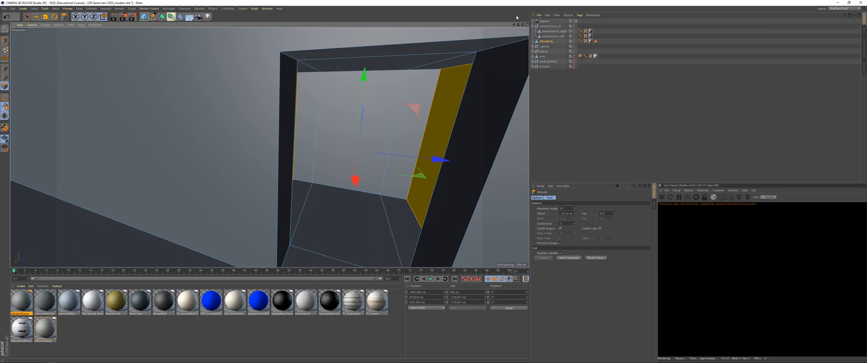
Delete the leftover front wall polygons on both sides of the doorway, as seen from inside the elevator
{"action": "left_click_drag", "start_coordinate": [292, 156], "coordinate": [307, 184], "text": "alt"}
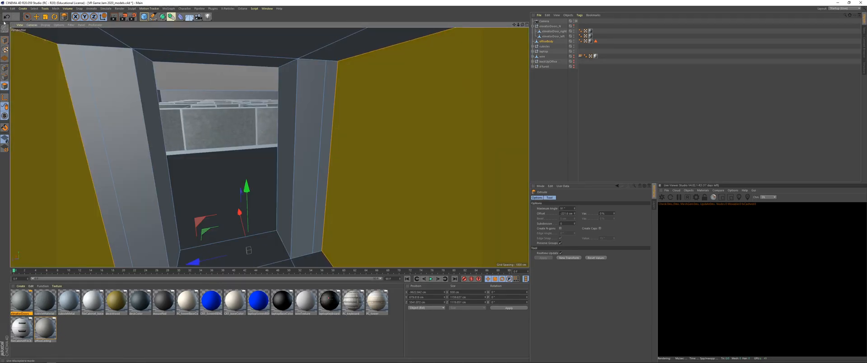
{"action": "left_click", "coordinate": [27, 18]}
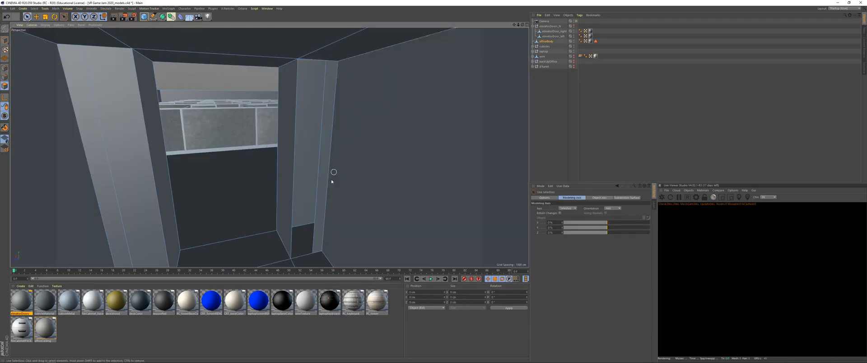
{"action": "key", "text": "ctrl+shift+a"}
{"action": "mouse_move", "coordinate": [341, 208]}
{"action": "left_mouse_down", "text": "alt"}
{"action": "mouse_move", "coordinate": [349, 205]}
{"action": "mouse_move", "coordinate": [352, 216]}
{"action": "left_mouse_up", "text": "alt"}
{"action": "key", "text": "ctrl+shift+z"}
{"action": "left_click", "coordinate": [319, 212]}
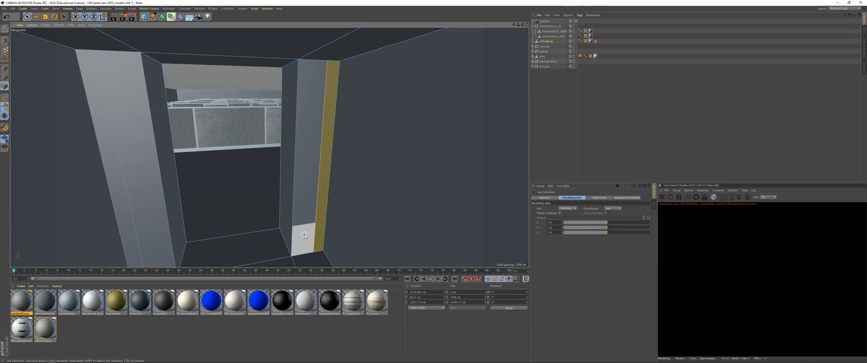
{"action": "key", "text": "ctrl+shift+a"}
{"action": "left_click", "coordinate": [151, 210]}
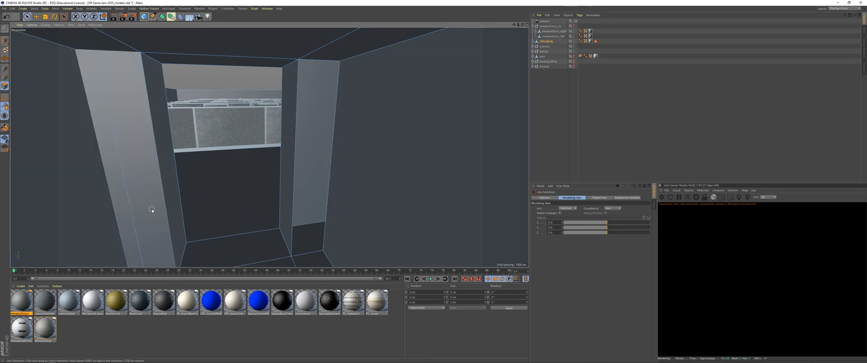
{"action": "key", "text": "Delete"}
{"action": "key", "text": "Delete"}
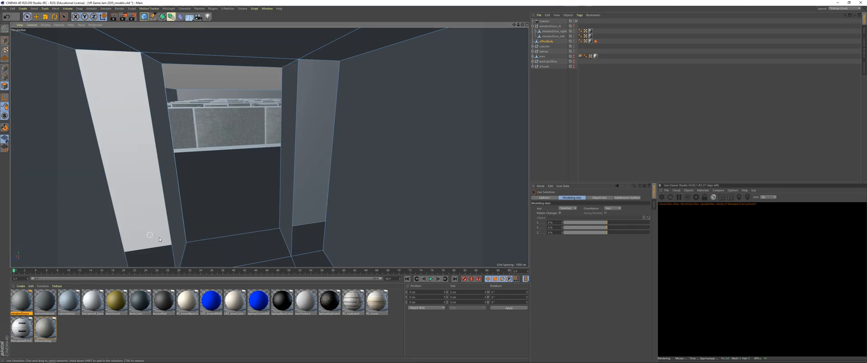
Draw a four-point polygon with the Polygon Pen to rebuild the full-height wall strip right of the doorway, seen from inside
{"action": "left_click_drag", "start_coordinate": [215, 201], "coordinate": [250, 194], "text": "alt"}
{"action": "right_click", "coordinate": [352, 156]}
{"action": "left_click", "coordinate": [375, 187]}
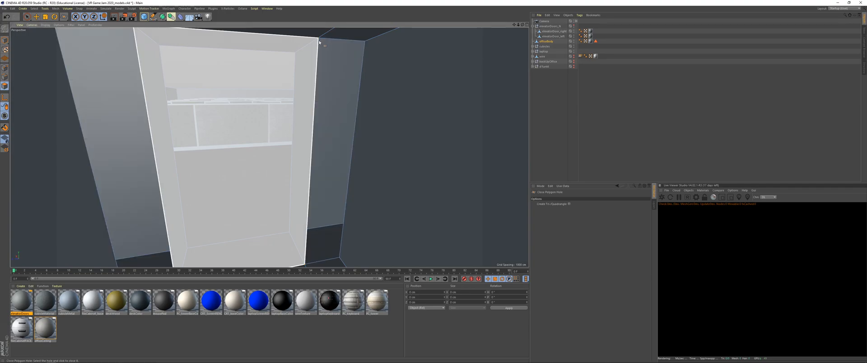
{"action": "right_click", "coordinate": [319, 83]}
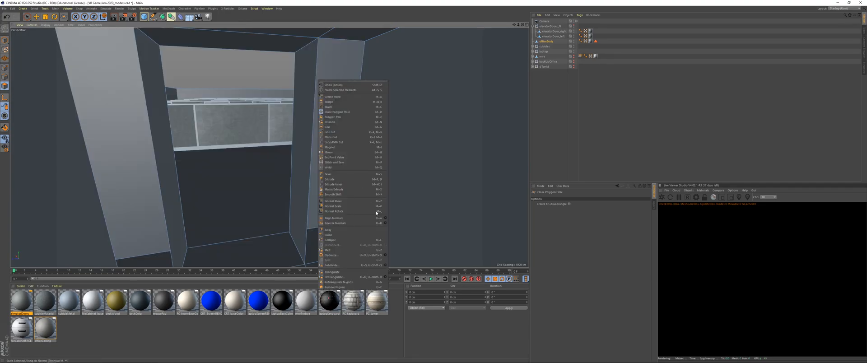
{"action": "left_click", "coordinate": [344, 117]}
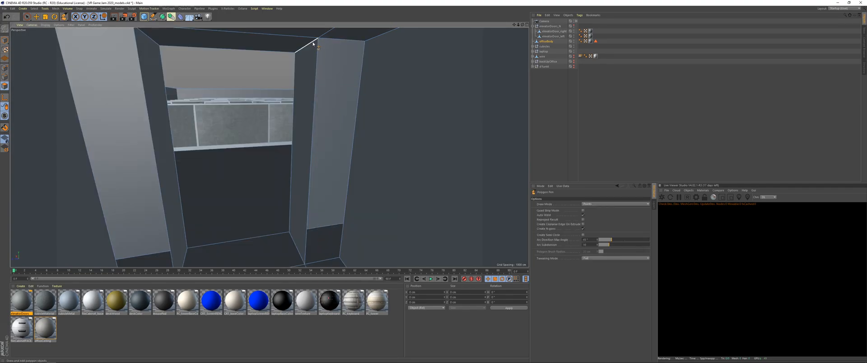
{"action": "left_click", "coordinate": [320, 39]}
{"action": "left_click", "coordinate": [366, 42]}
{"action": "left_click", "coordinate": [340, 259]}
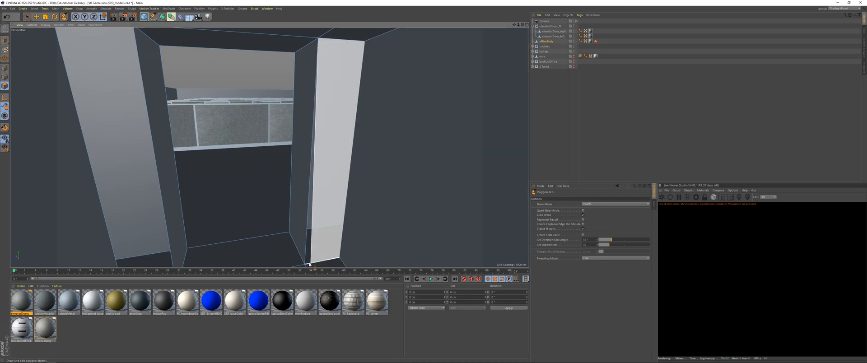
{"action": "left_click", "coordinate": [305, 264]}
{"action": "left_click", "coordinate": [319, 49]}
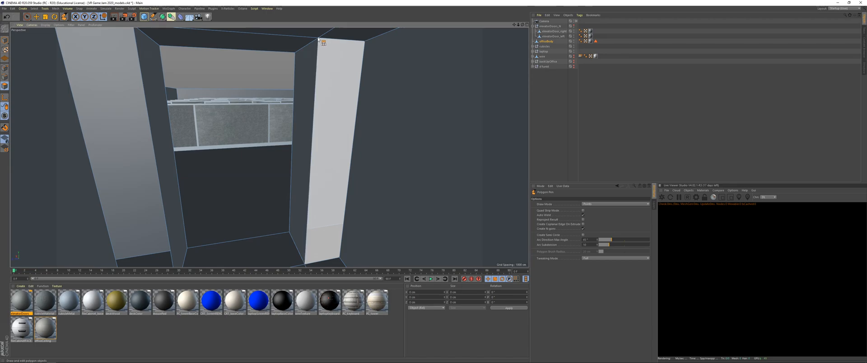
Widen the view of the elevator interior by setting the camera's focal length to 11 mm
{"action": "left_click_drag", "start_coordinate": [233, 186], "coordinate": [238, 228], "text": "alt"}
{"action": "scroll", "coordinate": [256, 194], "scroll_direction": "down", "scroll_amount": 3}
{"action": "scroll", "coordinate": [257, 195], "scroll_direction": "up", "scroll_amount": 3}
{"action": "scroll", "coordinate": [238, 228], "scroll_direction": "down", "scroll_amount": 3}
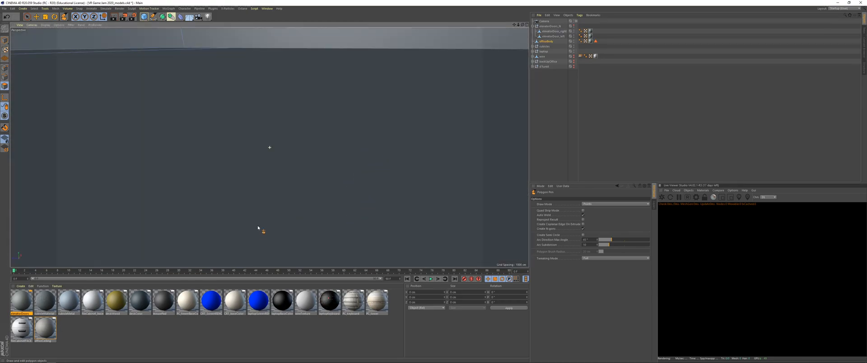
{"action": "scroll", "coordinate": [287, 133], "scroll_direction": "up", "scroll_amount": 3}
{"action": "scroll", "coordinate": [269, 148], "scroll_direction": "down", "scroll_amount": 2}
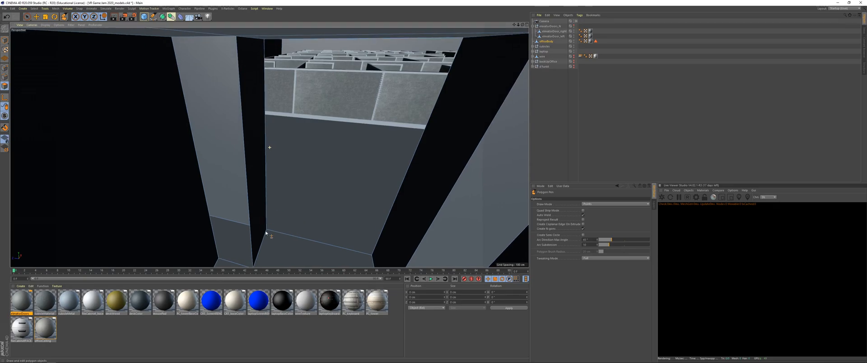
{"action": "left_click", "coordinate": [544, 22]}
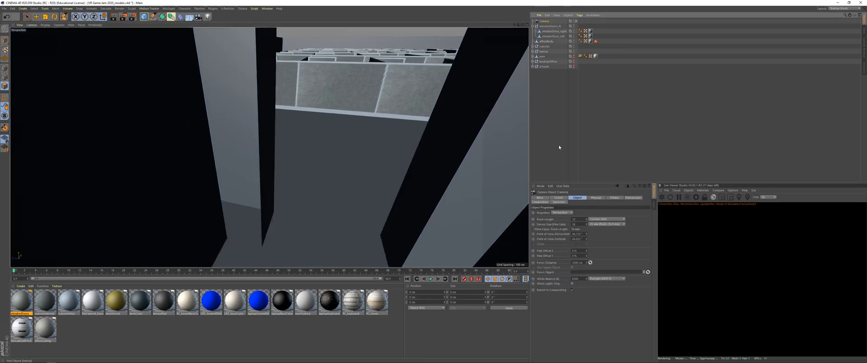
{"action": "left_click_drag", "start_coordinate": [586, 219], "coordinate": [538, 219]}
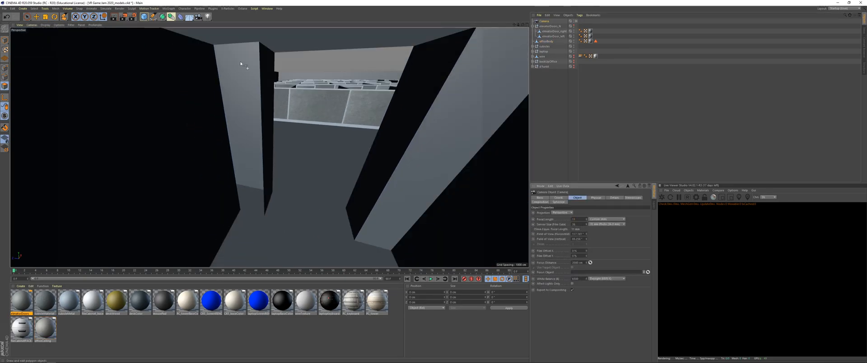
Rebuild the wall strip on the other side of the doorway in officeBody with a four-point Polygon Pen polygon
{"action": "left_click", "coordinate": [282, 39]}
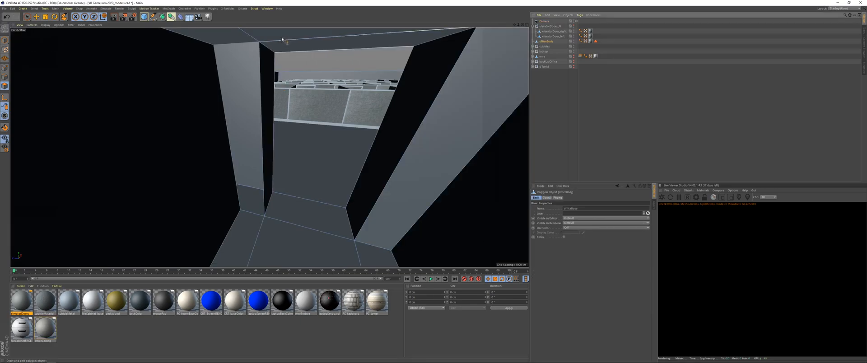
{"action": "left_click", "coordinate": [259, 43]}
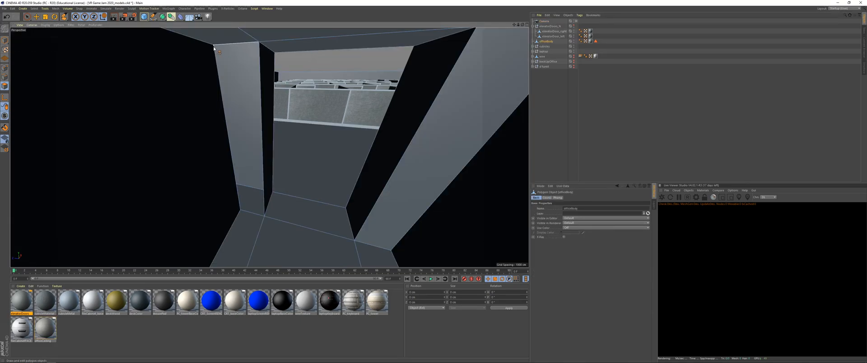
{"action": "left_click", "coordinate": [214, 46]}
{"action": "left_click", "coordinate": [240, 210]}
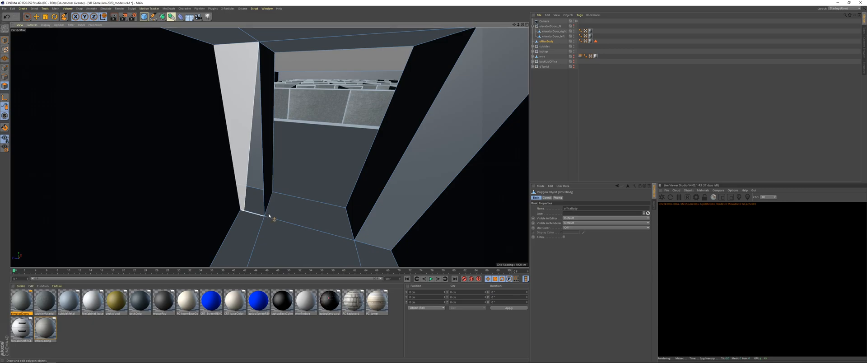
{"action": "left_click", "coordinate": [265, 216]}
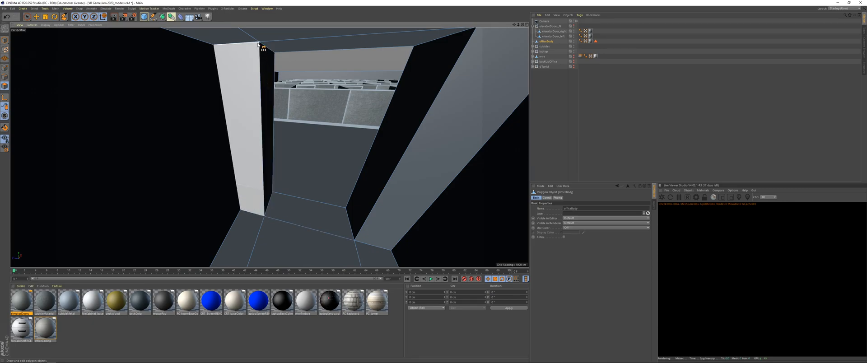
{"action": "left_click_drag", "start_coordinate": [216, 87], "coordinate": [1, 67], "text": "ctrl"}
{"action": "key", "text": "ctrl+z"}
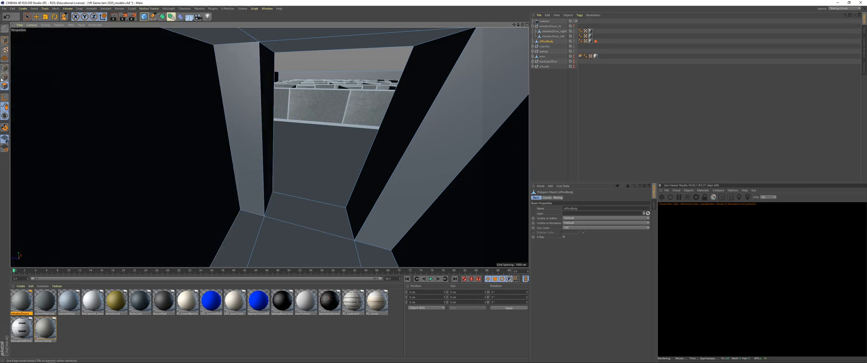
{"action": "key", "text": "ctrl+y"}
{"action": "key", "text": "ctrl+z"}
Select the wall strip right of the doorway and inset its polygon with Extrude Inner
{"action": "key", "text": "space"}
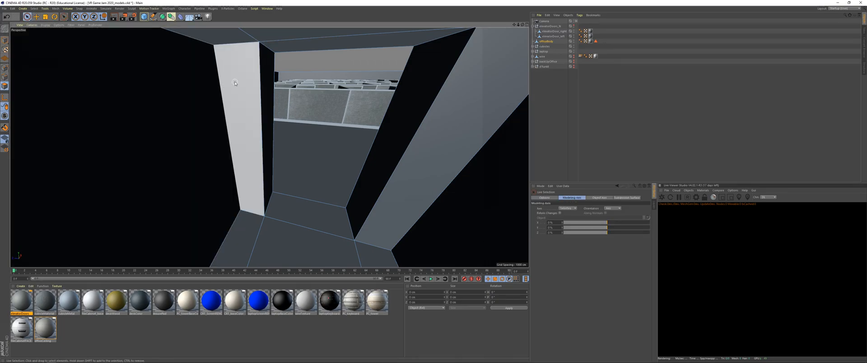
{"action": "left_click", "coordinate": [240, 127]}
{"action": "left_click", "coordinate": [432, 130]}
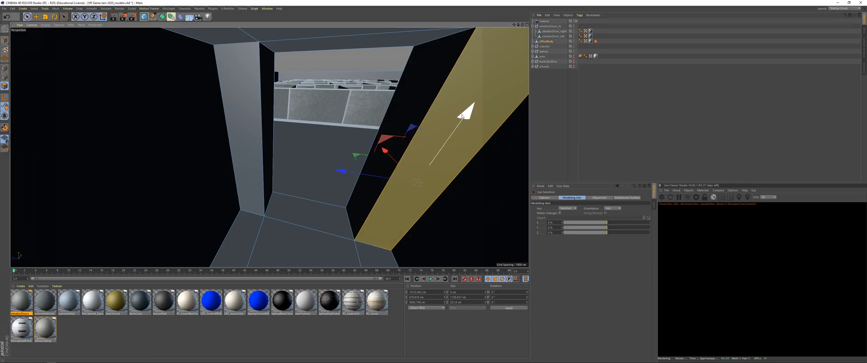
{"action": "left_click_drag", "start_coordinate": [398, 179], "coordinate": [357, 142], "text": "alt"}
{"action": "right_click", "coordinate": [357, 142]}
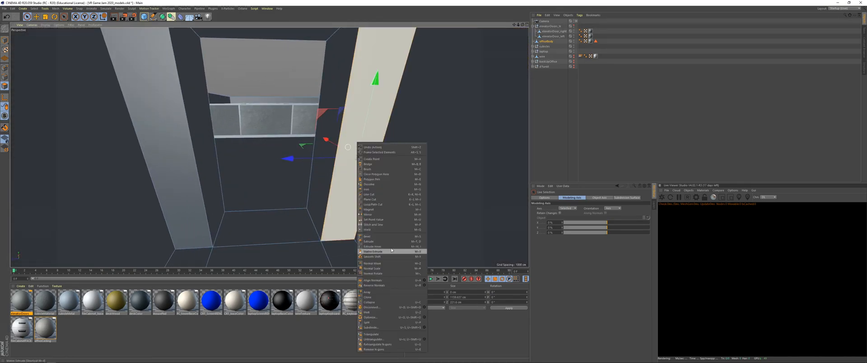
{"action": "left_click", "coordinate": [379, 250]}
{"action": "left_click_drag", "start_coordinate": [365, 172], "coordinate": [380, 168]}
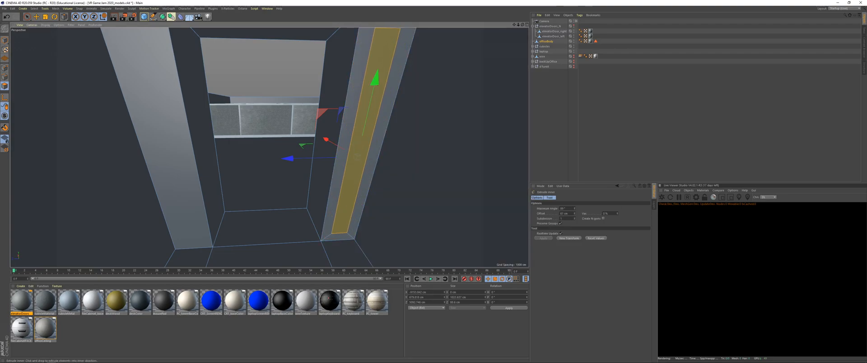
Scale the inset polygon shorter and slightly wider to match the proportions of an elevator button panel
{"action": "key", "text": "t"}
{"action": "left_click_drag", "start_coordinate": [374, 86], "coordinate": [265, 151]}
{"action": "left_click_drag", "start_coordinate": [360, 71], "coordinate": [361, 40]}
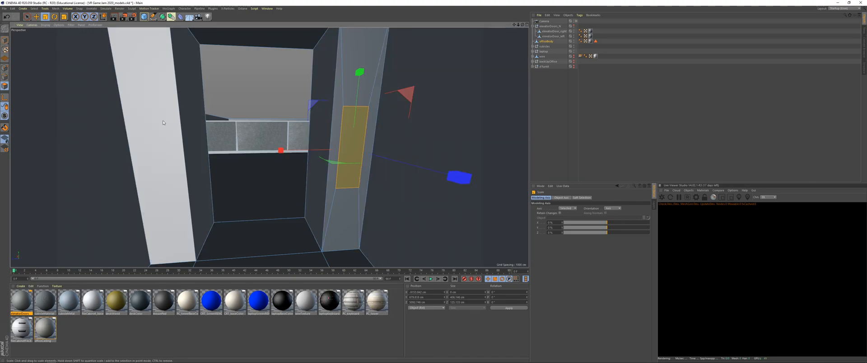
Bring elevatorButtonPanel.png from the Models folder into Cinema 4D as a new material
{"action": "key", "text": "alt+Tab"}
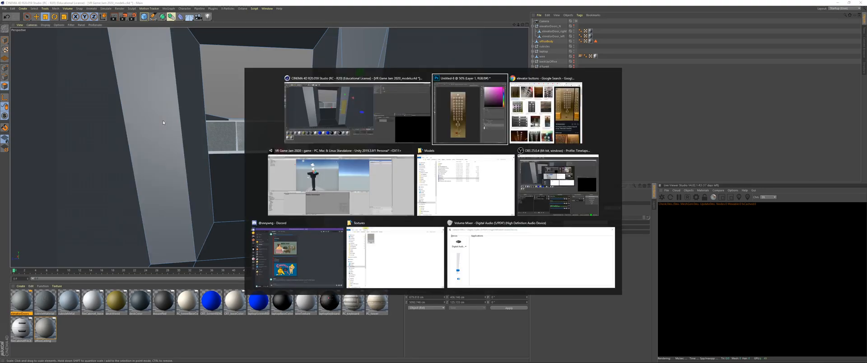
{"action": "left_click", "coordinate": [465, 185]}
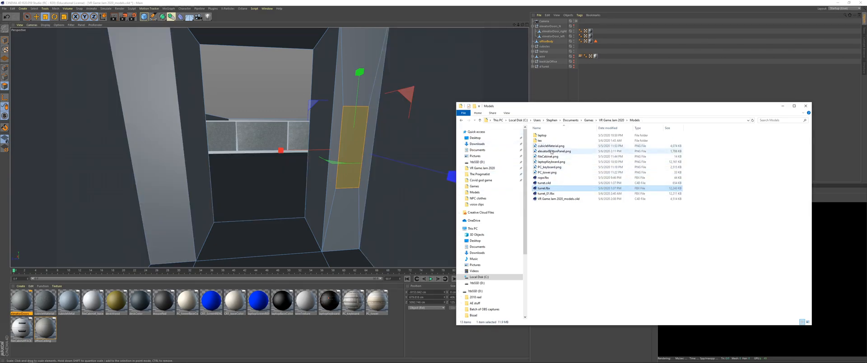
{"action": "left_click_drag", "start_coordinate": [551, 152], "coordinate": [158, 341]}
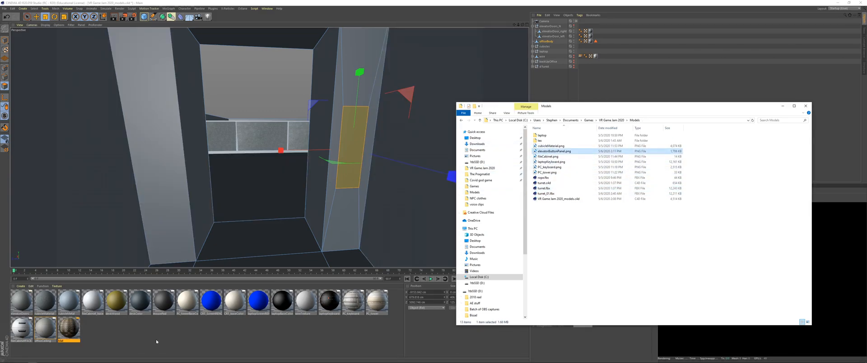
Name the new material elevatorButtonPanel and apply it to the selected button panel polygon
{"action": "left_click", "coordinate": [77, 326]}
{"action": "double_click", "coordinate": [77, 326]}
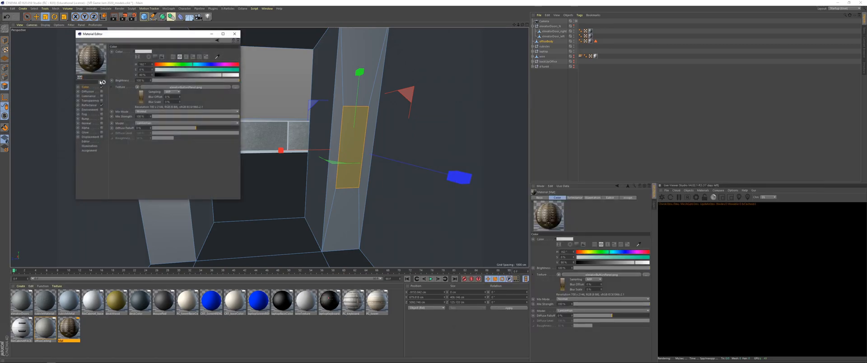
{"action": "type", "text": "elevatorButtonPanel"}
{"action": "key", "text": "Return"}
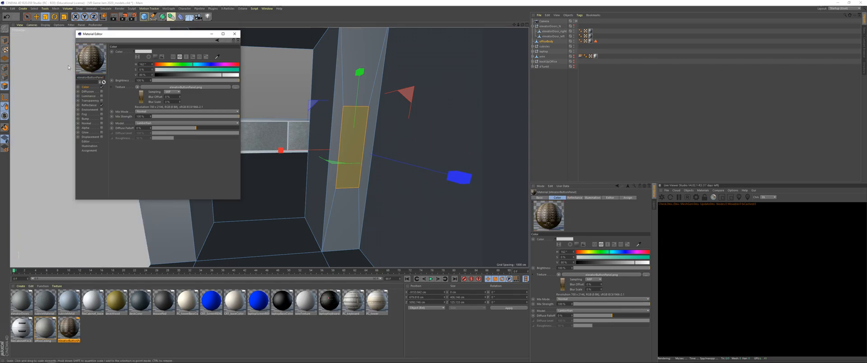
{"action": "left_click", "coordinate": [234, 34]}
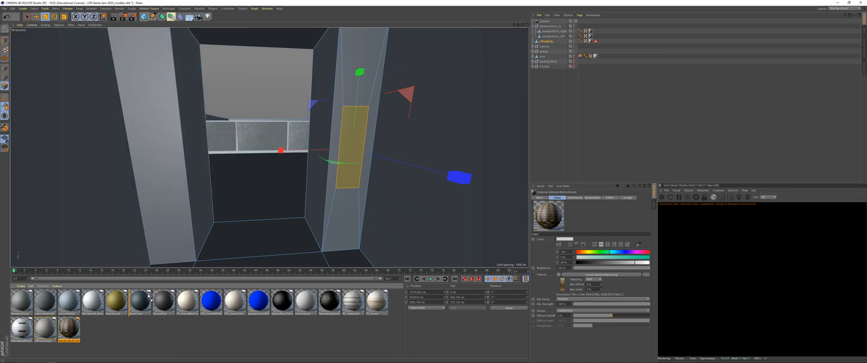
{"action": "left_click_drag", "start_coordinate": [355, 146], "coordinate": [355, 146]}
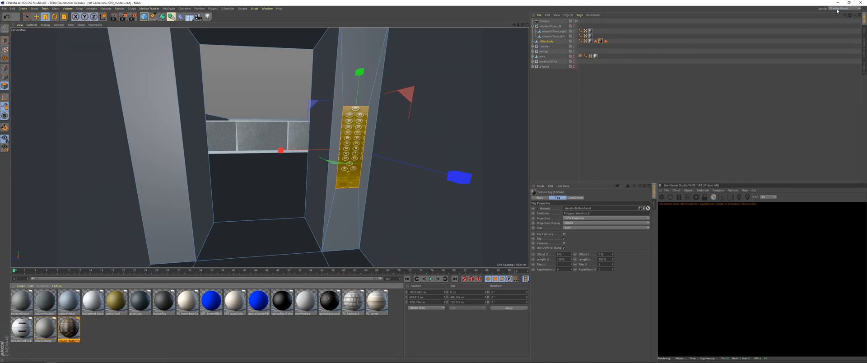
Switch to the BP - UV Edit layout and scale the button panel's UV polygon up to the full height of the texture area
{"action": "left_click", "coordinate": [839, 8]}
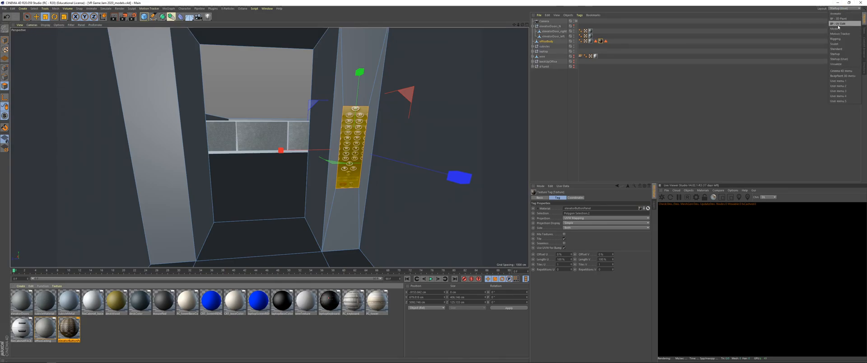
{"action": "left_click", "coordinate": [838, 24]}
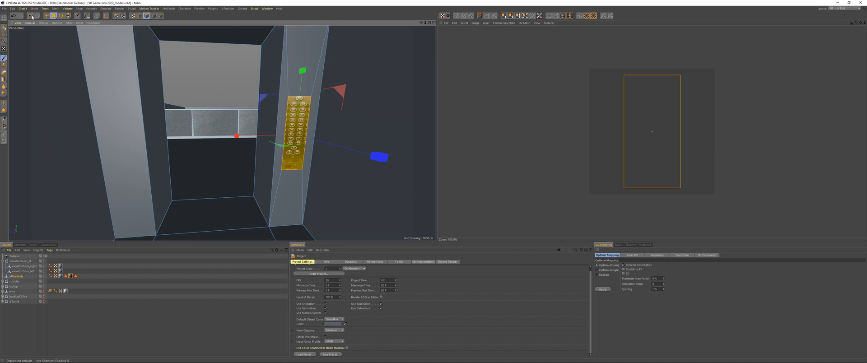
{"action": "left_click", "coordinate": [116, 16]}
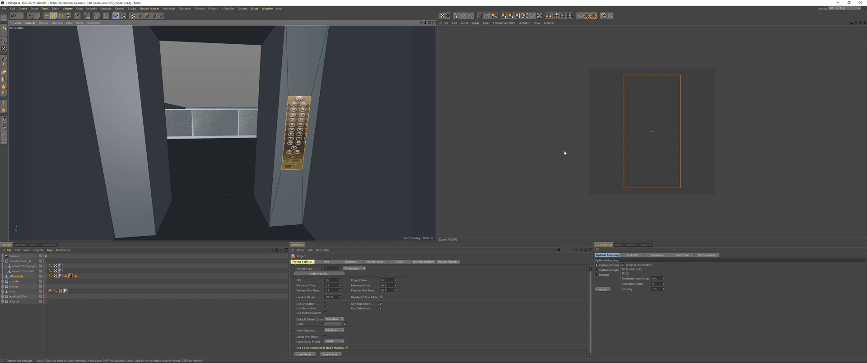
{"action": "left_click_drag", "start_coordinate": [649, 145], "coordinate": [652, 131]}
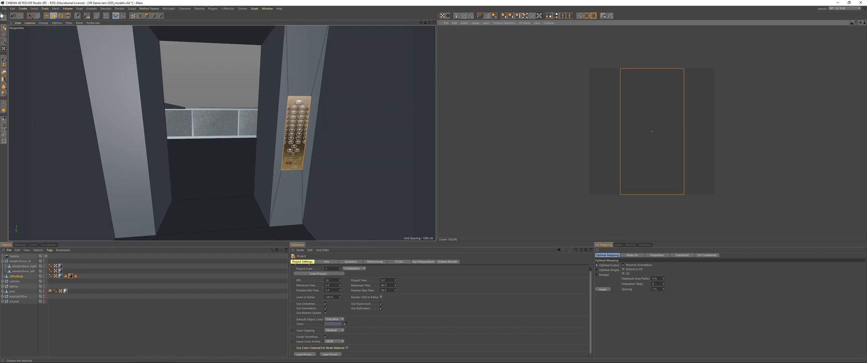
Widen the button panel polygon on the elevator wall by scaling it along the X axis
{"action": "left_click", "coordinate": [146, 16]}
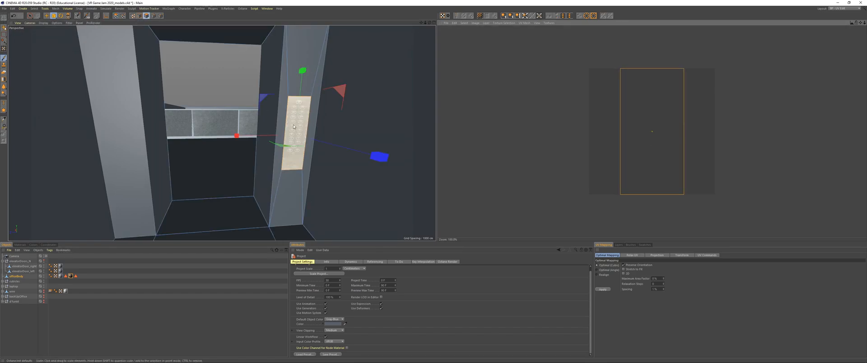
{"action": "left_click", "coordinate": [293, 126]}
{"action": "left_click_drag", "start_coordinate": [237, 136], "coordinate": [218, 138]}
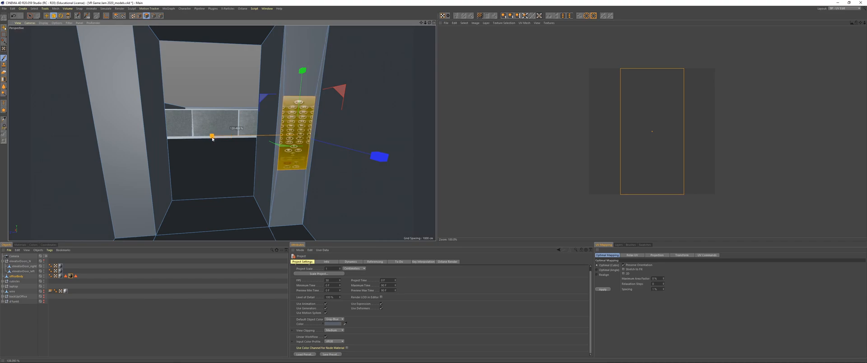
{"action": "left_click_drag", "start_coordinate": [212, 138], "coordinate": [213, 137]}
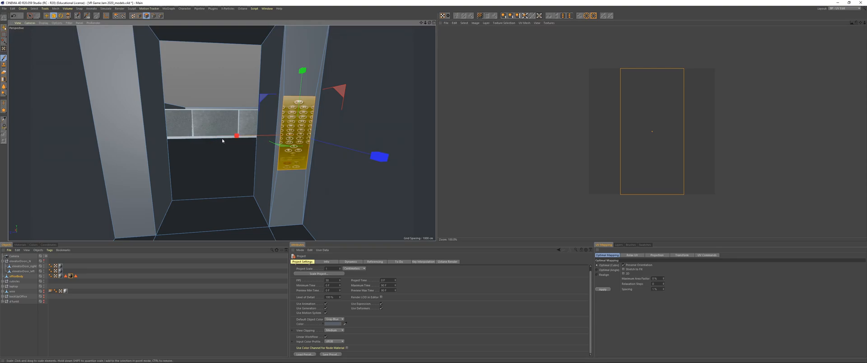
Scale the panel's UV polygon up to the full texture width, and shorten its height with Non-Uniform Scale
{"action": "left_click", "coordinate": [54, 15]}
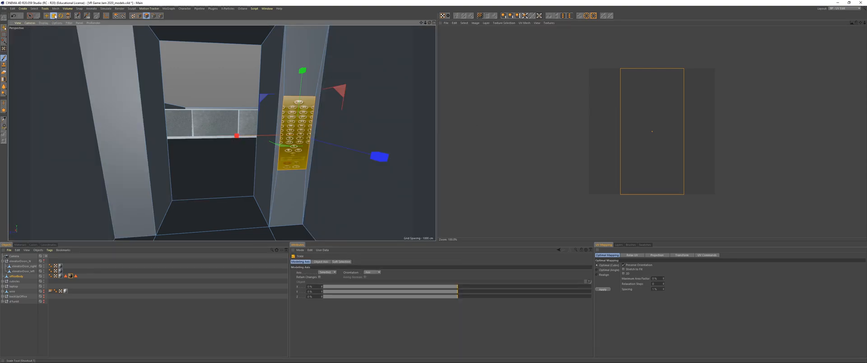
{"action": "left_click", "coordinate": [116, 16]}
{"action": "left_click_drag", "start_coordinate": [629, 118], "coordinate": [681, 131]}
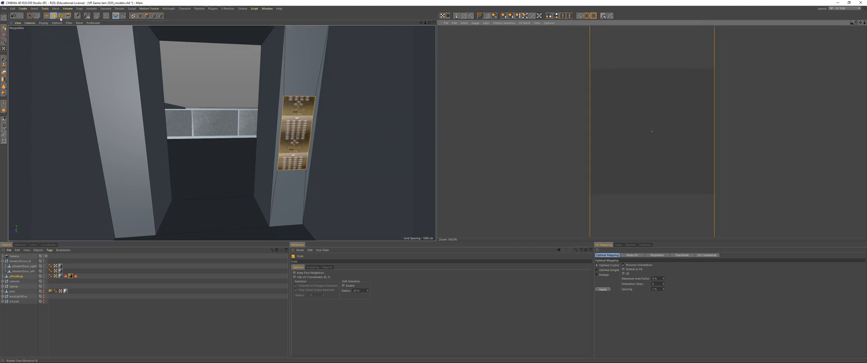
{"action": "left_click_drag", "start_coordinate": [54, 17], "coordinate": [76, 31]}
{"action": "scroll", "coordinate": [650, 144], "scroll_direction": "down", "scroll_amount": 5}
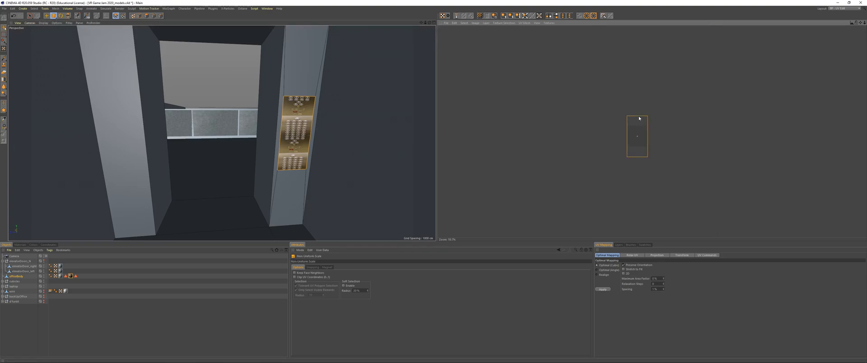
{"action": "left_click_drag", "start_coordinate": [639, 119], "coordinate": [648, 116]}
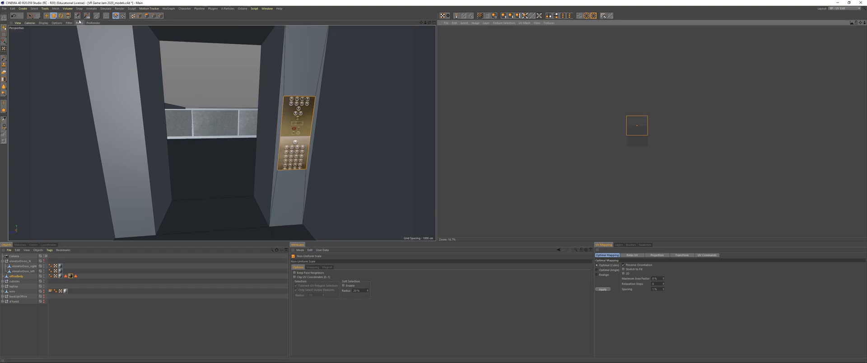
Move the panel's UV polygon down over the texture area so the button photo lines up with the panel
{"action": "left_click", "coordinate": [47, 15]}
{"action": "left_click_drag", "start_coordinate": [645, 131], "coordinate": [645, 142]}
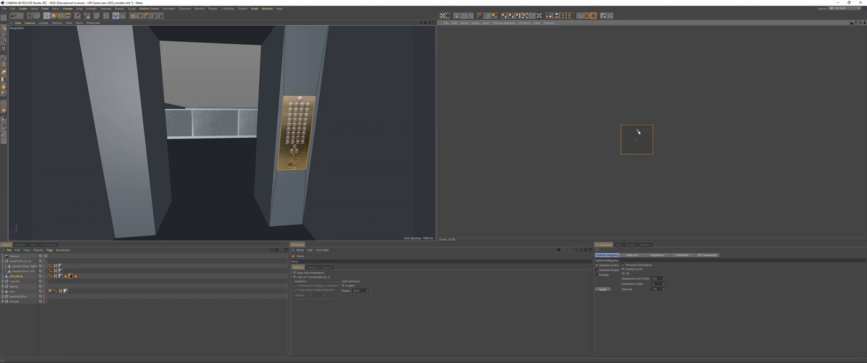
{"action": "scroll", "coordinate": [640, 129], "scroll_direction": "up", "scroll_amount": 4}
{"action": "key", "text": "F5"}
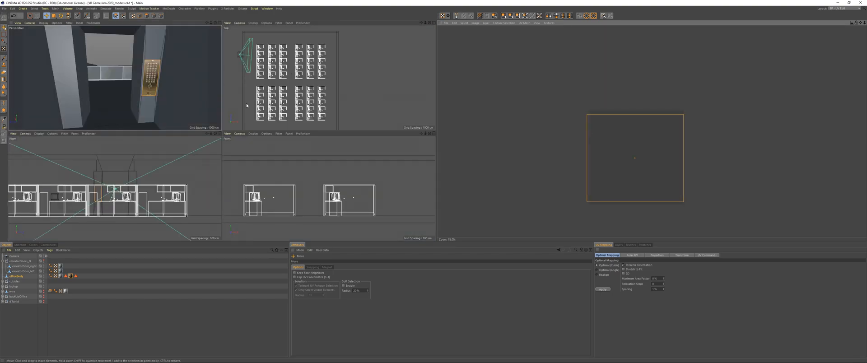
{"action": "scroll", "coordinate": [169, 83], "scroll_direction": "up", "scroll_amount": 4}
{"action": "middle_click", "coordinate": [167, 84]}
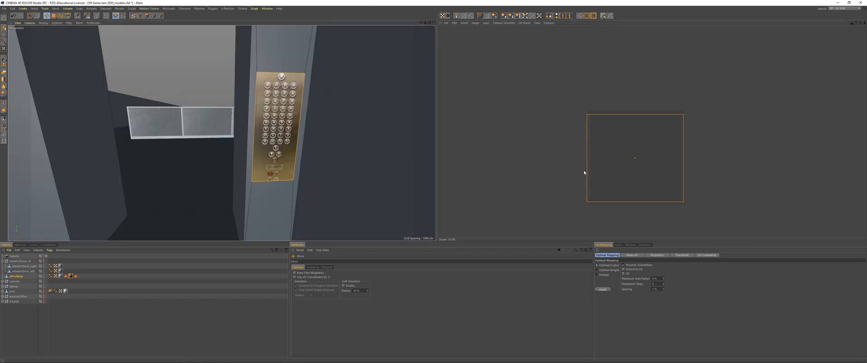
Fine-tune the panel's UV polygon with Non-Uniform Scale and small moves, making it slightly narrower and taller around the centered button photo
{"action": "key", "text": "t"}
{"action": "left_click_drag", "start_coordinate": [633, 168], "coordinate": [635, 158]}
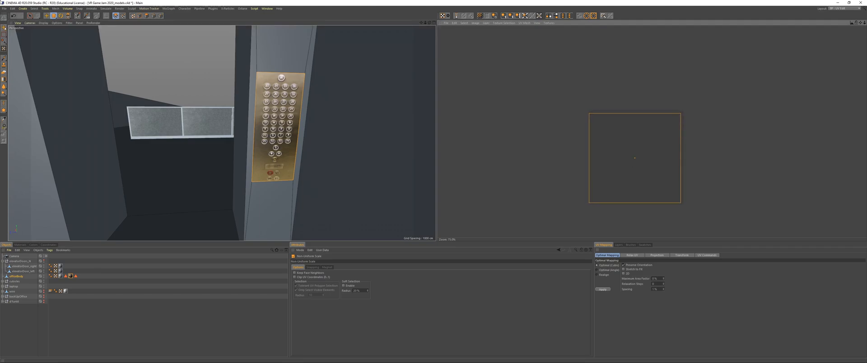
{"action": "left_click", "coordinate": [47, 16]}
{"action": "left_click_drag", "start_coordinate": [660, 179], "coordinate": [663, 178]}
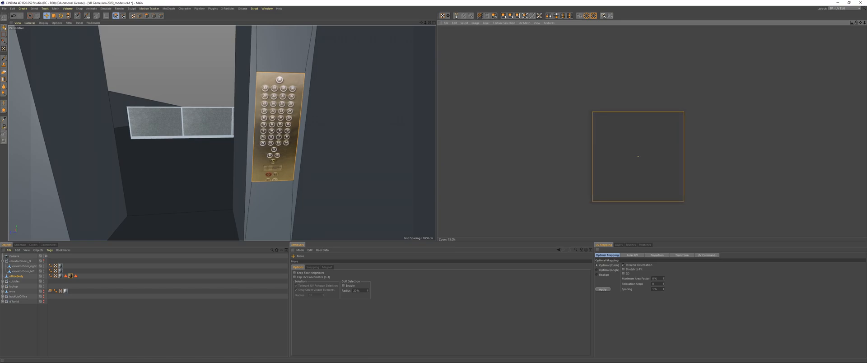
{"action": "left_click_drag", "start_coordinate": [638, 156], "coordinate": [637, 157]}
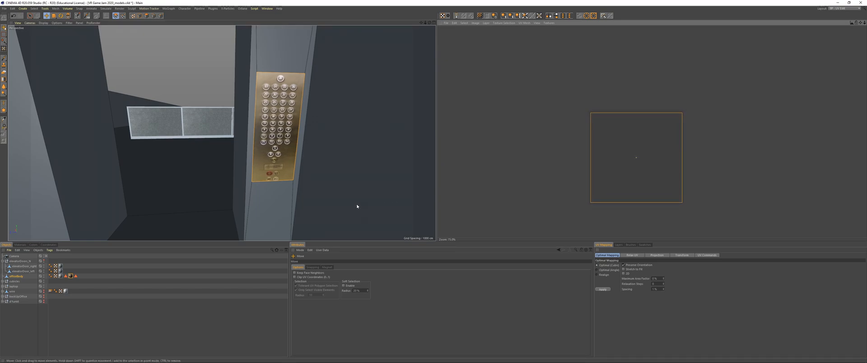
{"action": "key", "text": "t"}
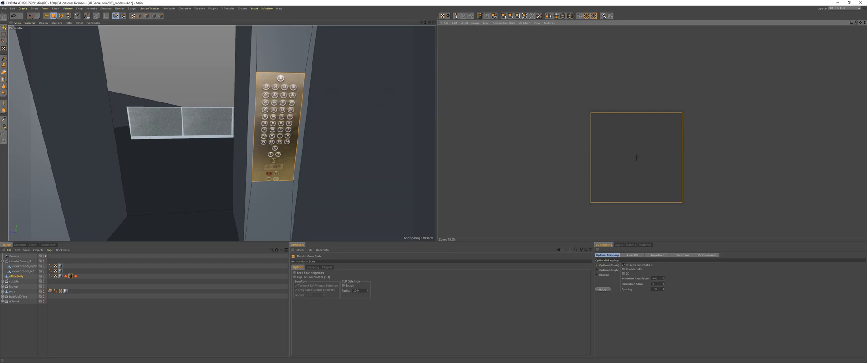
{"action": "left_click_drag", "start_coordinate": [636, 135], "coordinate": [636, 130]}
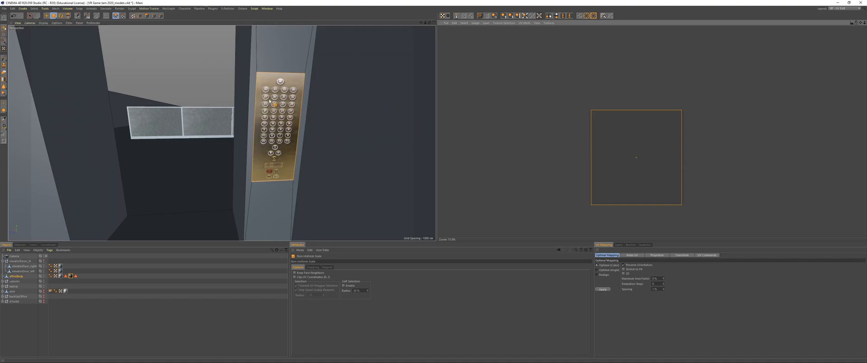
Return to the previous modeling layout, switch to Model mode and deselect the office body
{"action": "left_click", "coordinate": [841, 8]}
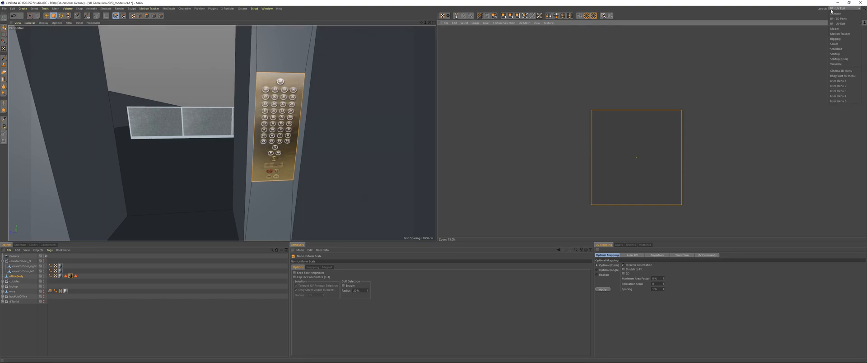
{"action": "left_click", "coordinate": [839, 59]}
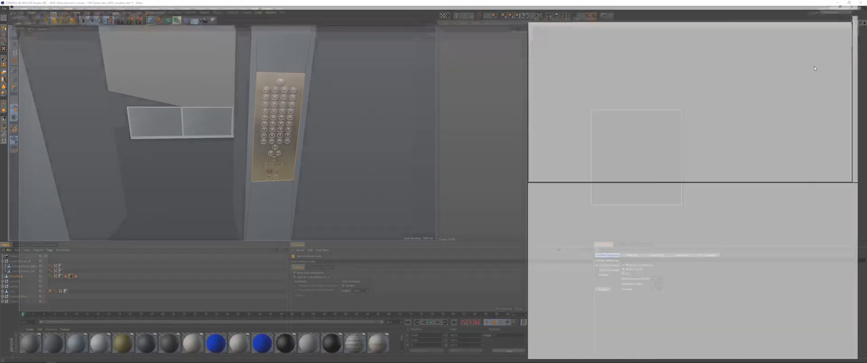
{"action": "left_click", "coordinate": [5, 41]}
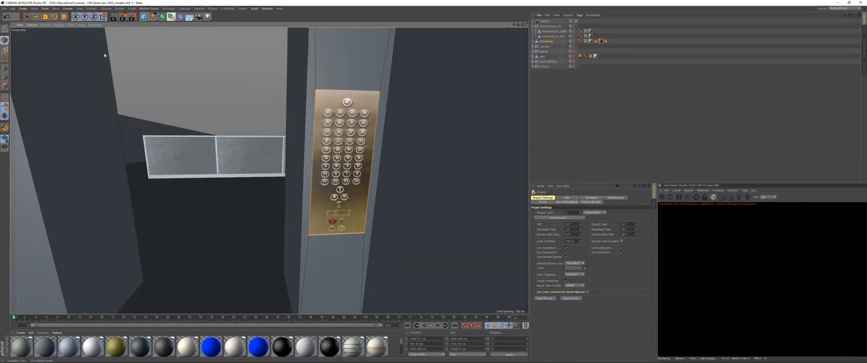
{"action": "left_click", "coordinate": [630, 105]}
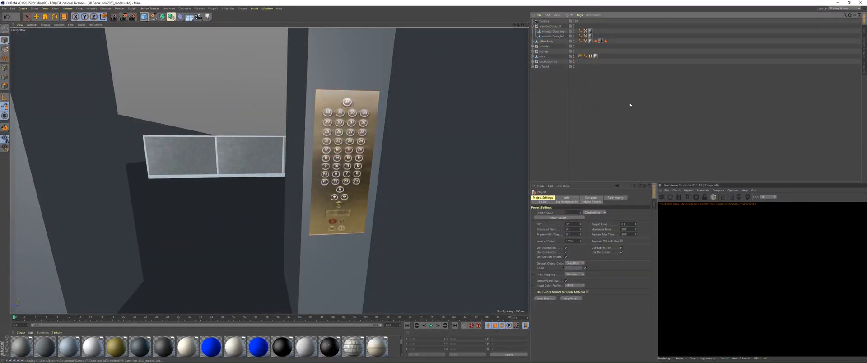
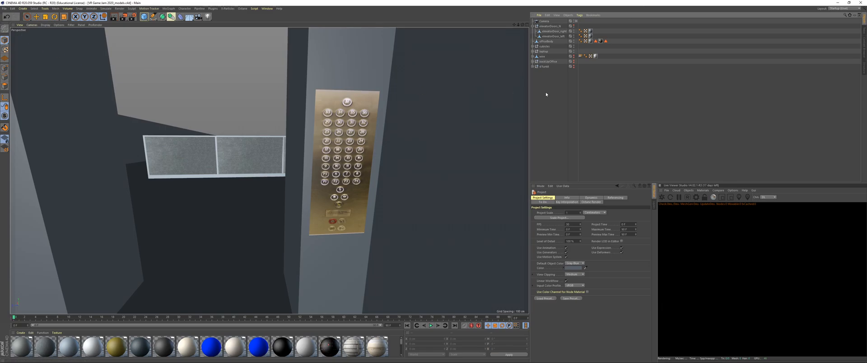
In the office body, select the elevator's right wall and the wall strip polygons surrounding the button panel with Live Selection
{"action": "left_click", "coordinate": [27, 16]}
{"action": "right_click_drag", "start_coordinate": [382, 163], "coordinate": [381, 185], "text": "alt"}
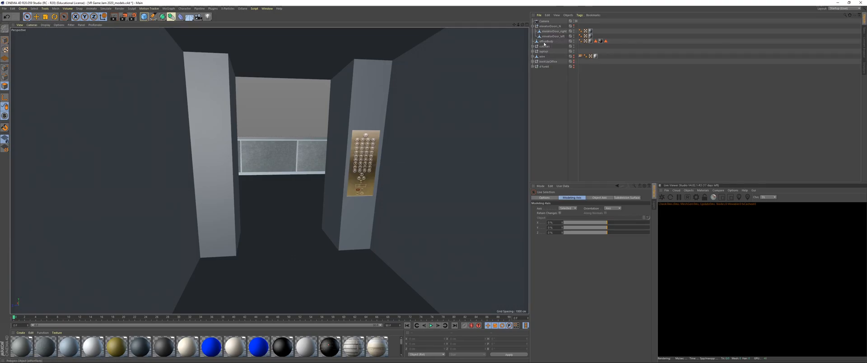
{"action": "left_click", "coordinate": [545, 41]}
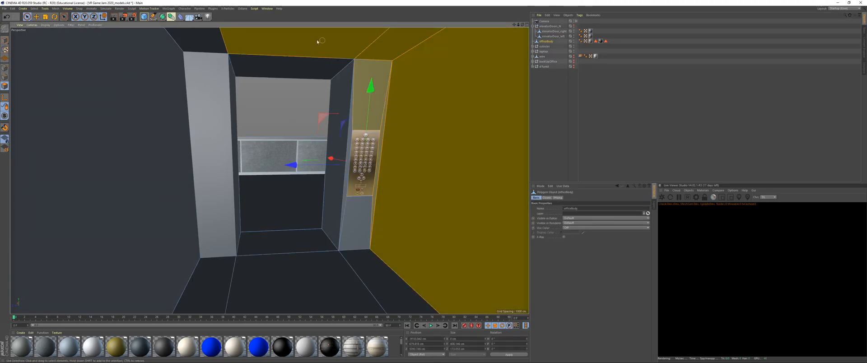
{"action": "mouse_move", "coordinate": [318, 41]}
{"action": "left_mouse_down", "text": "shift"}
{"action": "mouse_move", "coordinate": [192, 37]}
{"action": "mouse_move", "coordinate": [160, 178]}
{"action": "mouse_move", "coordinate": [339, 289]}
{"action": "mouse_move", "coordinate": [416, 268]}
{"action": "mouse_move", "coordinate": [348, 220]}
{"action": "mouse_move", "coordinate": [359, 185]}
{"action": "left_mouse_up", "text": "shift"}
{"action": "left_click", "coordinate": [371, 108]}
{"action": "mouse_move", "coordinate": [384, 117]}
{"action": "left_mouse_down"}
{"action": "mouse_move", "coordinate": [367, 230]}
{"action": "mouse_move", "coordinate": [347, 212]}
{"action": "left_mouse_up"}
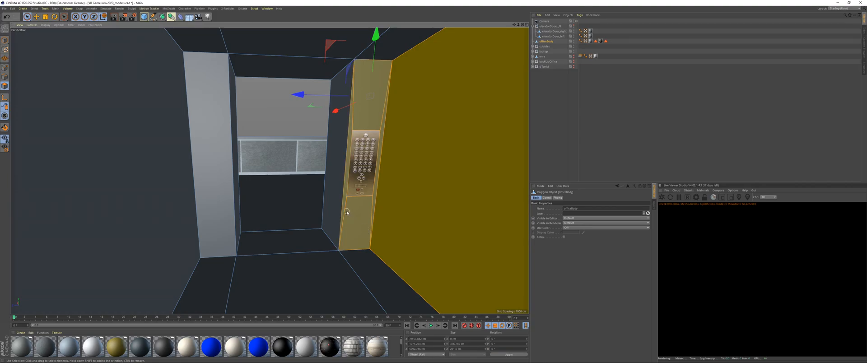
Extend the polygon selection to the elevator's left wall, ceiling, floor, back wall and the strip left of the doorway
{"action": "mouse_move", "coordinate": [462, 153]}
{"action": "left_mouse_down"}
{"action": "mouse_move", "coordinate": [383, 31]}
{"action": "mouse_move", "coordinate": [231, 40]}
{"action": "mouse_move", "coordinate": [133, 105]}
{"action": "left_mouse_up"}
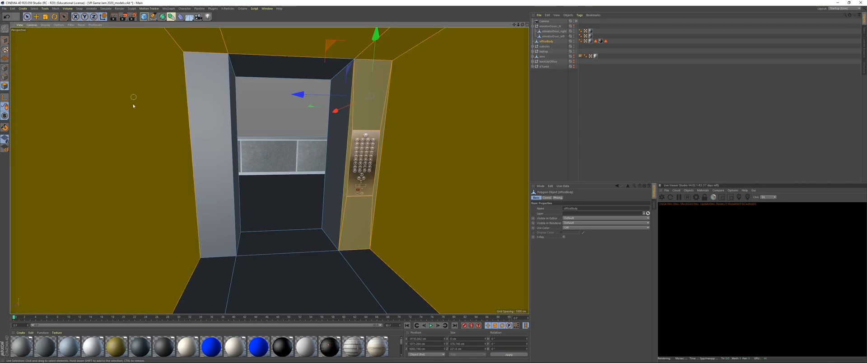
{"action": "mouse_move", "coordinate": [191, 178]}
{"action": "left_mouse_down"}
{"action": "mouse_move", "coordinate": [217, 294]}
{"action": "mouse_move", "coordinate": [380, 280]}
{"action": "left_mouse_up"}
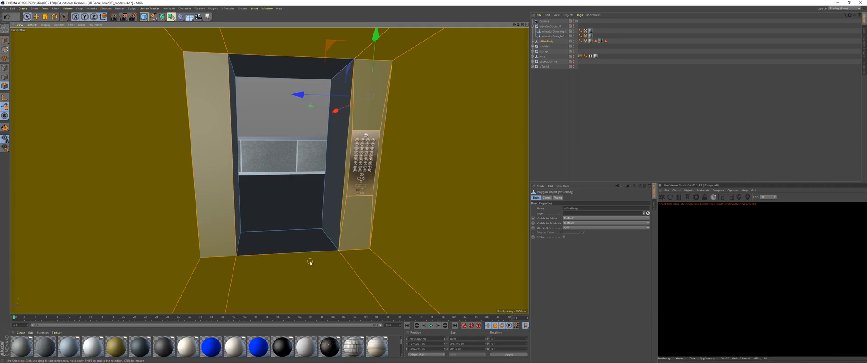
{"action": "left_click_drag", "start_coordinate": [309, 263], "coordinate": [310, 263]}
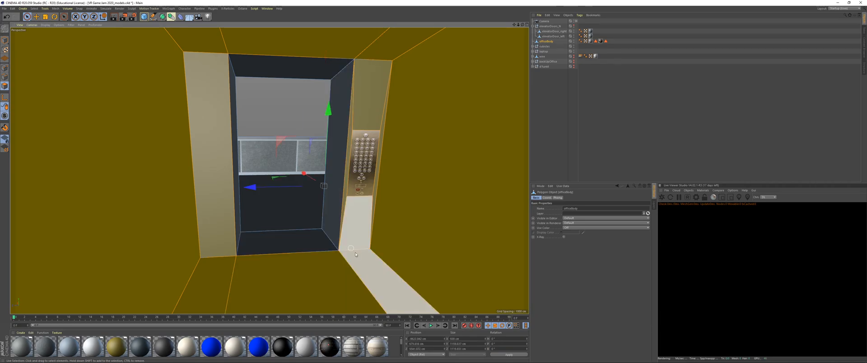
{"action": "mouse_move", "coordinate": [360, 252]}
{"action": "left_mouse_down", "text": "alt"}
{"action": "mouse_move", "coordinate": [224, 281]}
{"action": "mouse_move", "coordinate": [178, 247]}
{"action": "mouse_move", "coordinate": [245, 251]}
{"action": "mouse_move", "coordinate": [315, 197]}
{"action": "mouse_move", "coordinate": [159, 193]}
{"action": "mouse_move", "coordinate": [118, 206]}
{"action": "left_mouse_up", "text": "alt"}
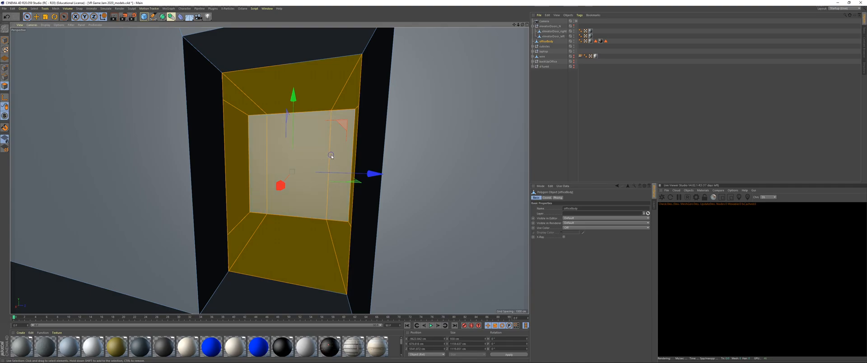
{"action": "left_click_drag", "start_coordinate": [331, 155], "coordinate": [276, 169], "text": "alt"}
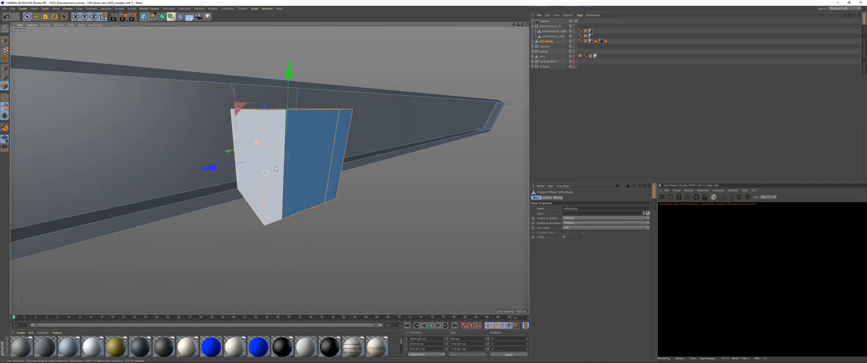
{"action": "scroll", "coordinate": [276, 169], "scroll_direction": "up", "scroll_amount": 10}
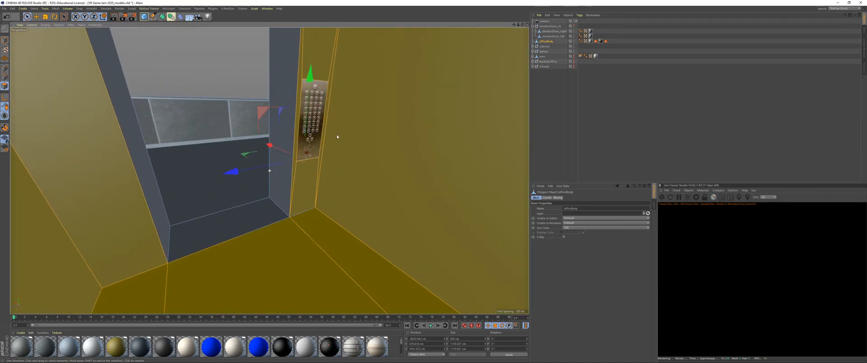
Create a new material named elevatorMetal and sample its color from the brass surface of the elevator button panel photo
{"action": "left_click_drag", "start_coordinate": [89, 315], "coordinate": [92, 250]}
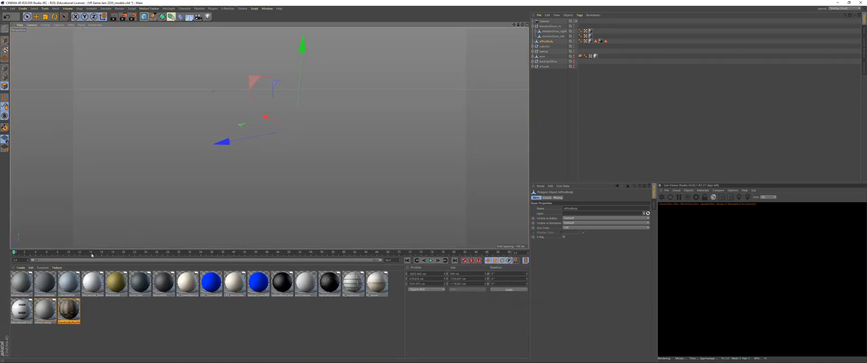
{"action": "double_click", "coordinate": [120, 334]}
{"action": "double_click", "coordinate": [25, 284]}
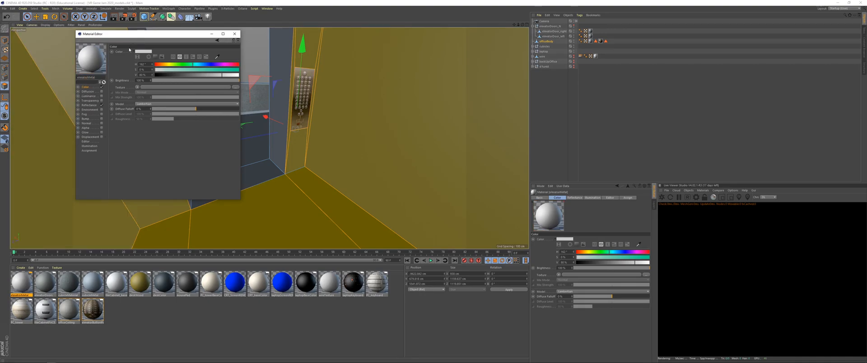
{"action": "left_click_drag", "start_coordinate": [131, 34], "coordinate": [204, 165]}
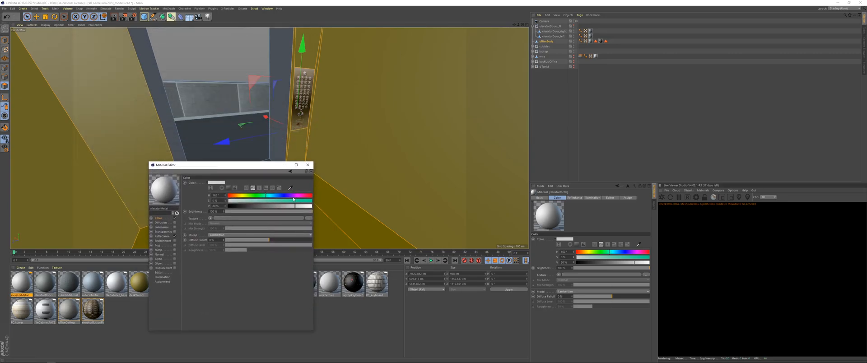
{"action": "left_click", "coordinate": [290, 188]}
{"action": "left_click", "coordinate": [314, 72]}
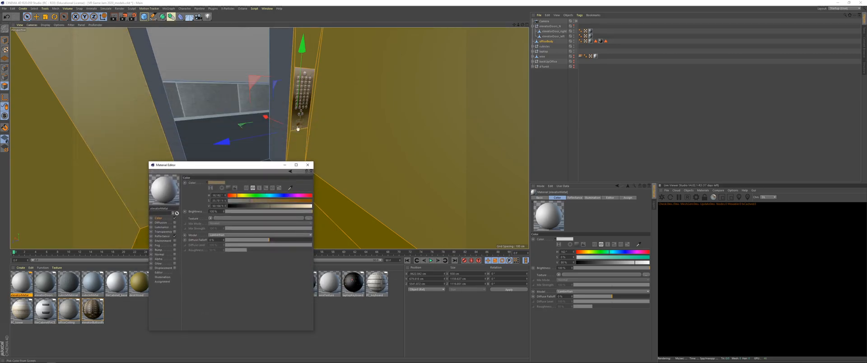
Apply elevatorMetal to the selected elevator interior polygons, return to Model mode, close the Material Editor and save the project
{"action": "left_click_drag", "start_coordinate": [20, 286], "coordinate": [126, 155]}
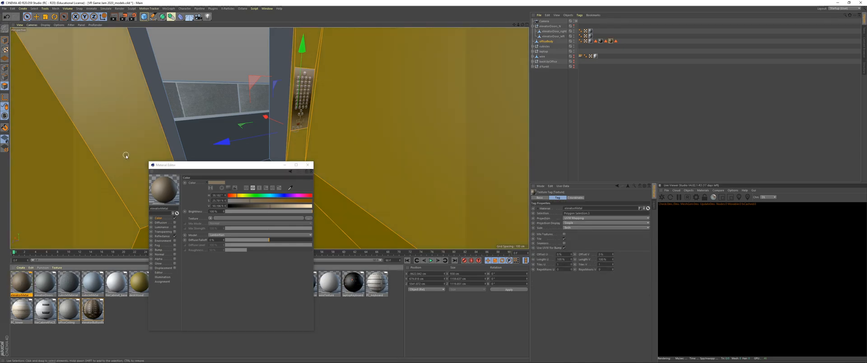
{"action": "left_click", "coordinate": [4, 42]}
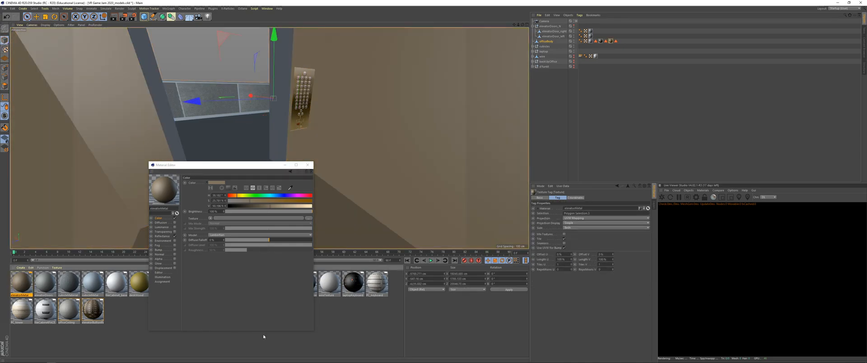
{"action": "left_click", "coordinate": [319, 341]}
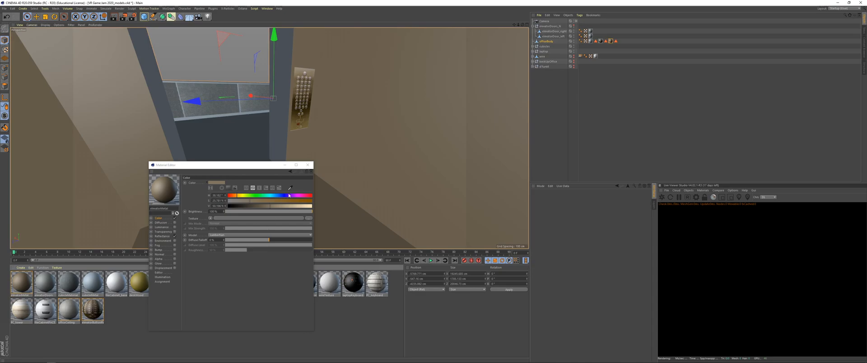
{"action": "left_click", "coordinate": [310, 167]}
{"action": "left_click_drag", "start_coordinate": [310, 165], "coordinate": [297, 147], "text": "alt"}
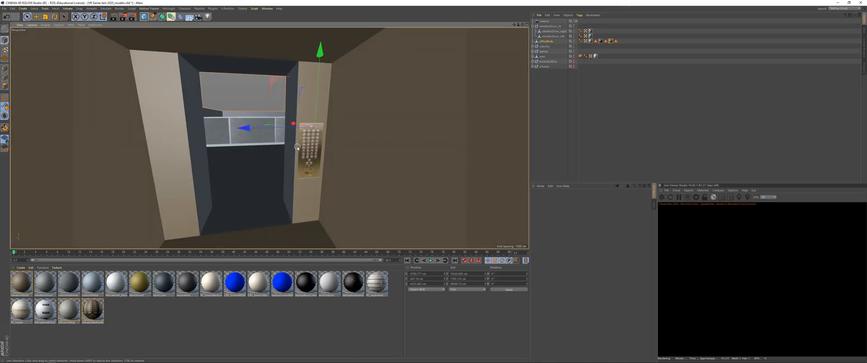
{"action": "key", "text": "ctrl+s"}
{"action": "left_click_drag", "start_coordinate": [310, 162], "coordinate": [261, 180], "text": "alt"}
{"action": "scroll", "coordinate": [262, 179], "scroll_direction": "up", "scroll_amount": 2}
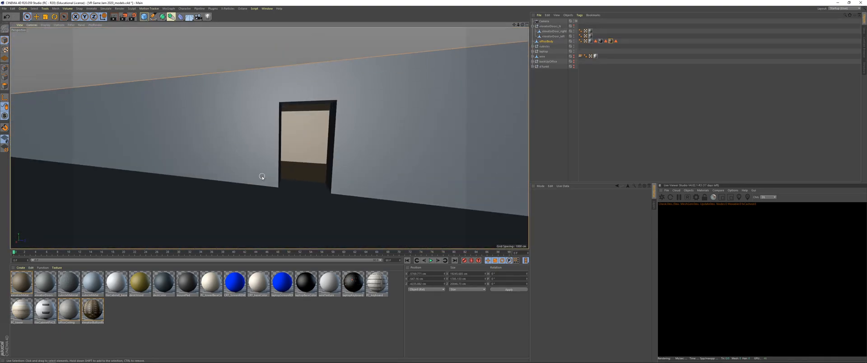
Switch to Chrome and examine the Matrix office escape scene stills on the shot analysis blog as reference for the office
{"action": "key", "text": "alt+Tab"}
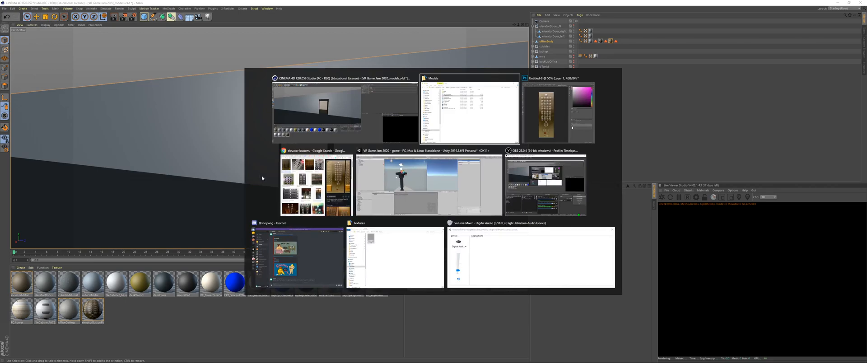
{"action": "key", "text": "alt+Tab"}
{"action": "key", "text": "alt+Tab"}
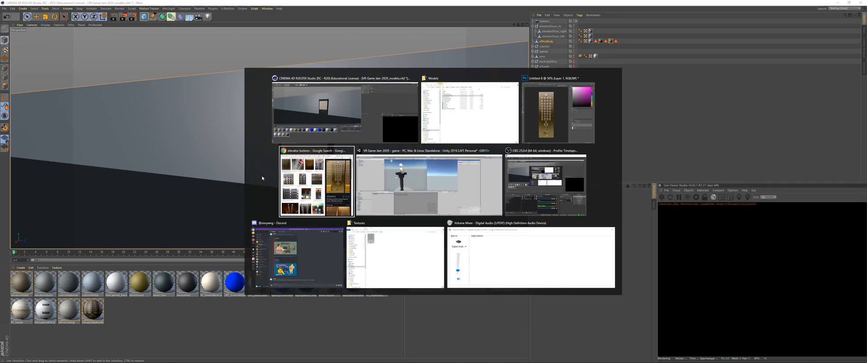
{"action": "scroll", "coordinate": [451, 113], "scroll_direction": "up", "scroll_amount": 2}
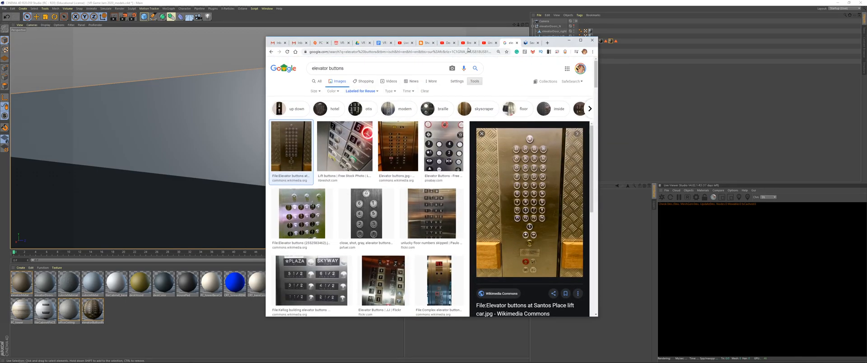
{"action": "left_click", "coordinate": [424, 44]}
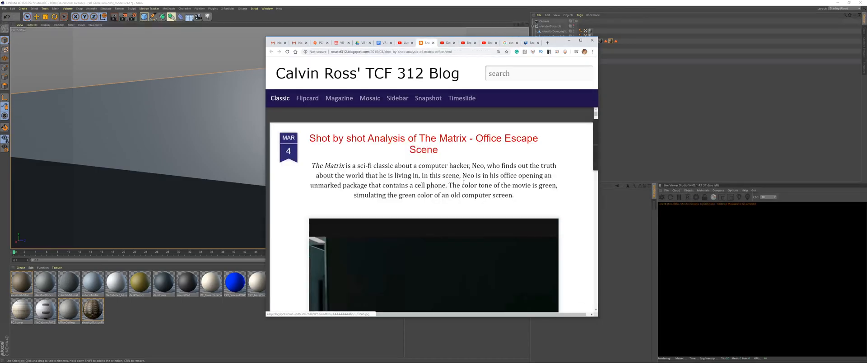
{"action": "scroll", "coordinate": [464, 185], "scroll_direction": "down", "scroll_amount": 15}
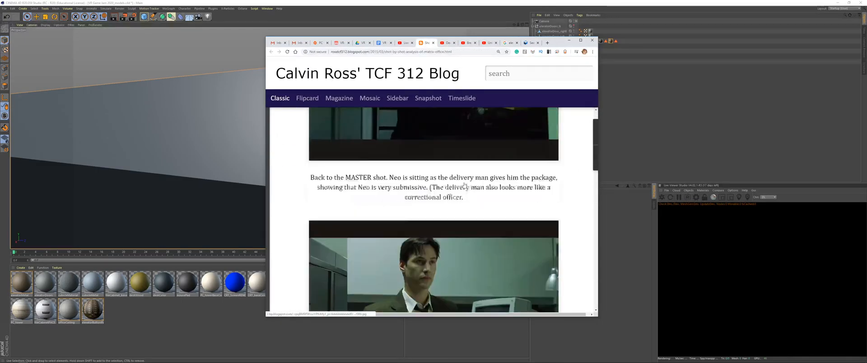
{"action": "scroll", "coordinate": [464, 185], "scroll_direction": "down", "scroll_amount": 15}
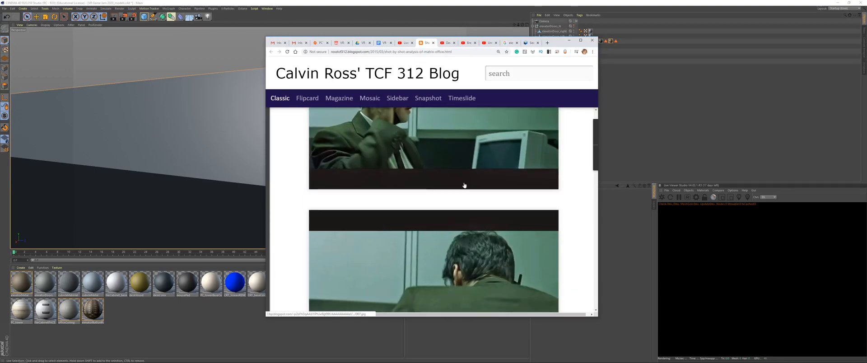
{"action": "scroll", "coordinate": [464, 185], "scroll_direction": "down", "scroll_amount": 4}
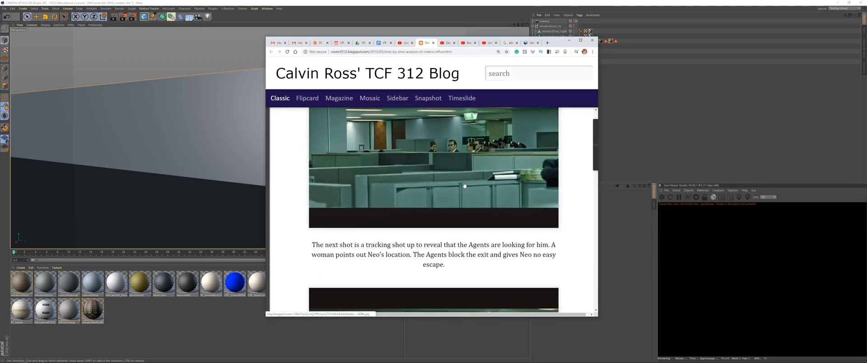
{"action": "scroll", "coordinate": [464, 185], "scroll_direction": "down", "scroll_amount": 8}
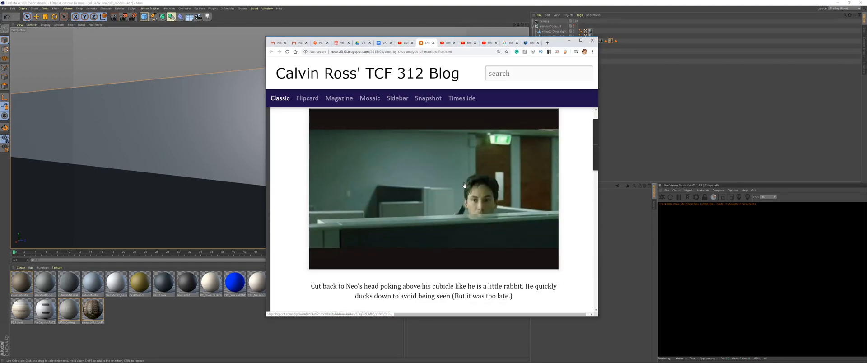
{"action": "scroll", "coordinate": [464, 185], "scroll_direction": "down", "scroll_amount": 4}
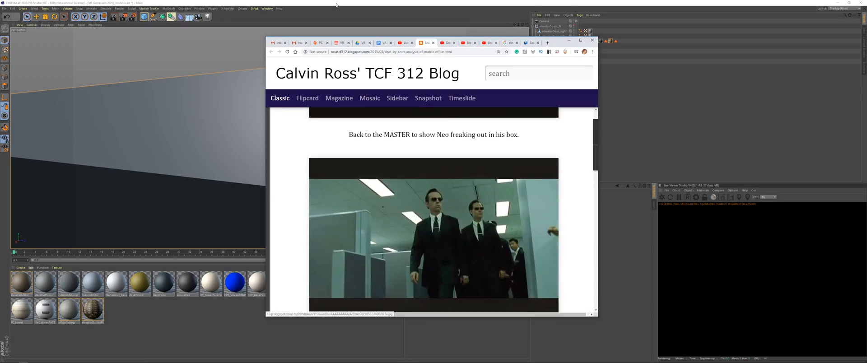
Return to Cinema 4D and, in Polygons mode, select the office body's inner perimeter wall polygons, including those beside the elevator doorway
{"action": "key", "text": "alt+Tab"}
{"action": "left_click_drag", "start_coordinate": [310, 159], "coordinate": [269, 137], "text": "alt"}
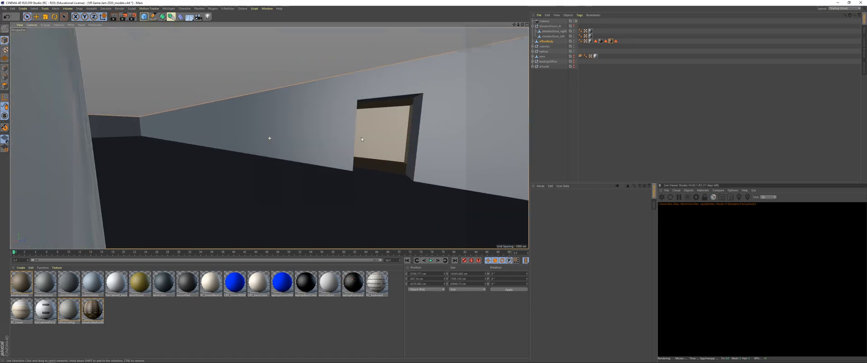
{"action": "right_click_drag", "start_coordinate": [269, 137], "coordinate": [260, 138], "text": "alt"}
{"action": "left_click_drag", "start_coordinate": [260, 138], "coordinate": [291, 169], "text": "alt"}
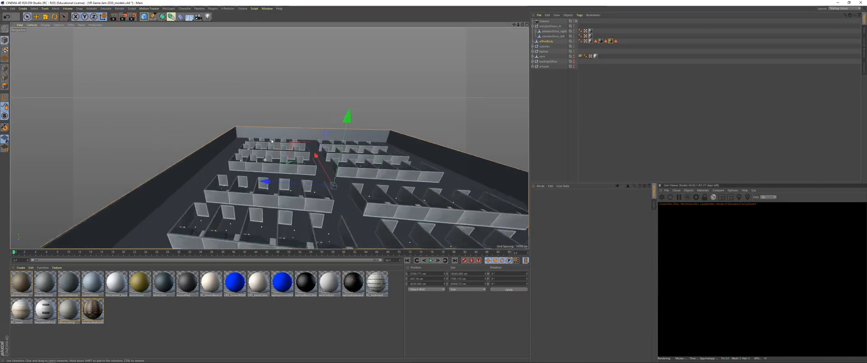
{"action": "right_click_drag", "start_coordinate": [292, 169], "coordinate": [322, 171], "text": "alt"}
{"action": "left_click", "coordinate": [5, 85]}
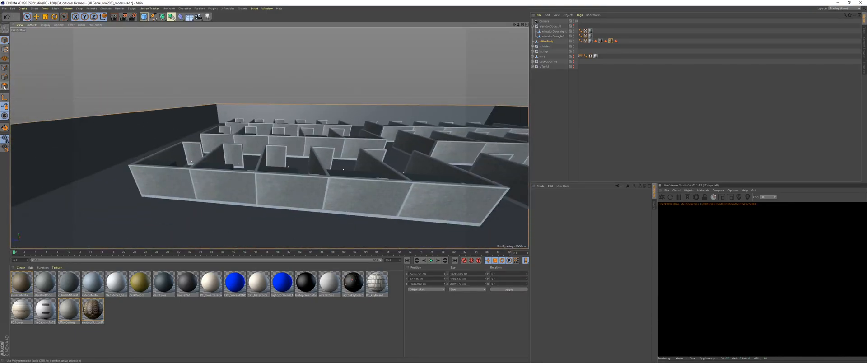
{"action": "left_click", "coordinate": [97, 139]}
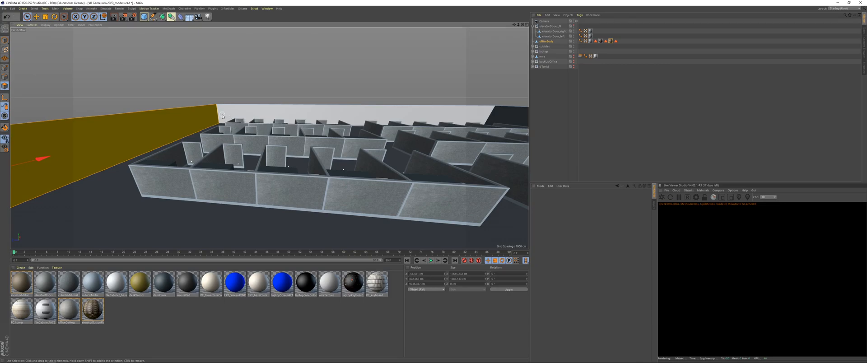
{"action": "left_click_drag", "start_coordinate": [222, 116], "coordinate": [356, 111], "text": "alt"}
{"action": "left_click", "coordinate": [303, 110], "text": "shift"}
{"action": "left_click", "coordinate": [356, 111], "text": "shift"}
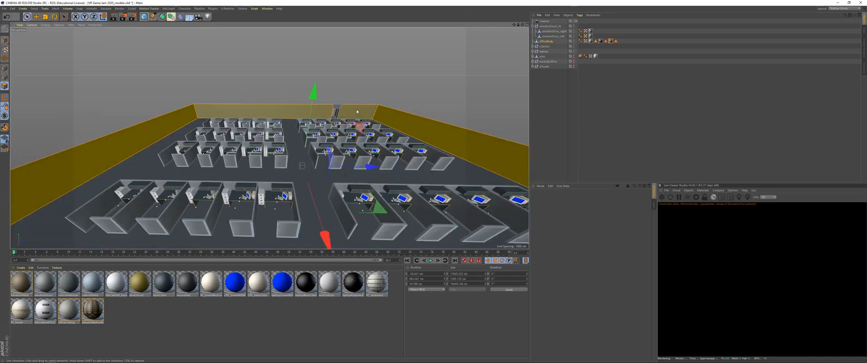
{"action": "scroll", "coordinate": [356, 111], "scroll_direction": "up", "scroll_amount": 10}
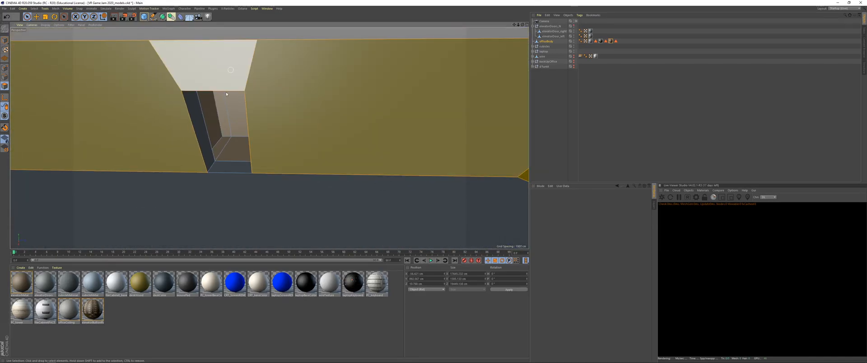
{"action": "scroll", "coordinate": [226, 94], "scroll_direction": "down", "scroll_amount": 10}
{"action": "left_click_drag", "start_coordinate": [226, 94], "coordinate": [142, 352], "text": "alt"}
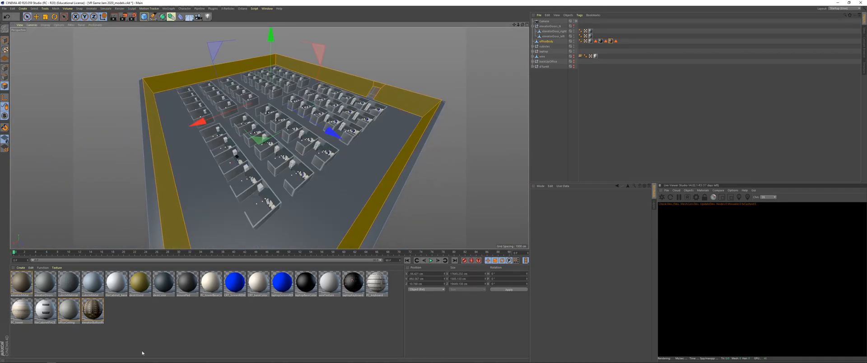
Create a new material named officeWalls and apply it to the selected wall polygons
{"action": "double_click", "coordinate": [161, 332]}
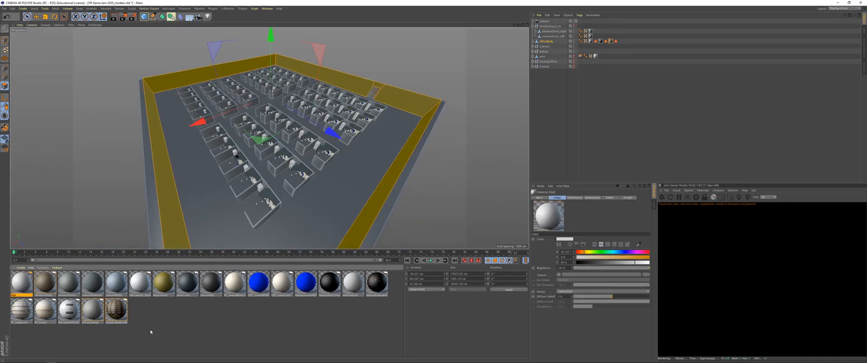
{"action": "double_click", "coordinate": [19, 281]}
{"action": "type", "text": "off"}
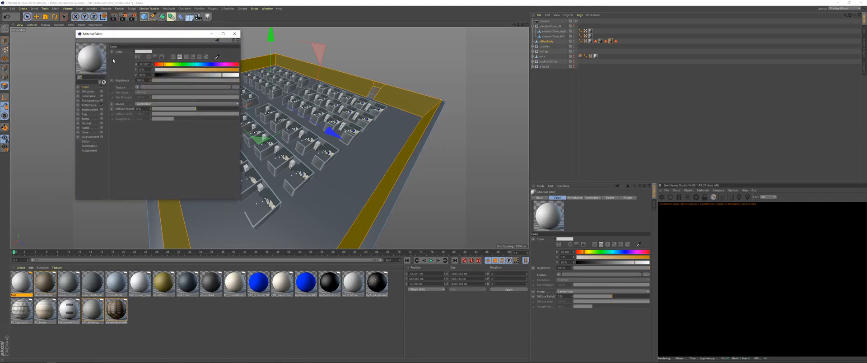
{"action": "type", "text": "iceWalls"}
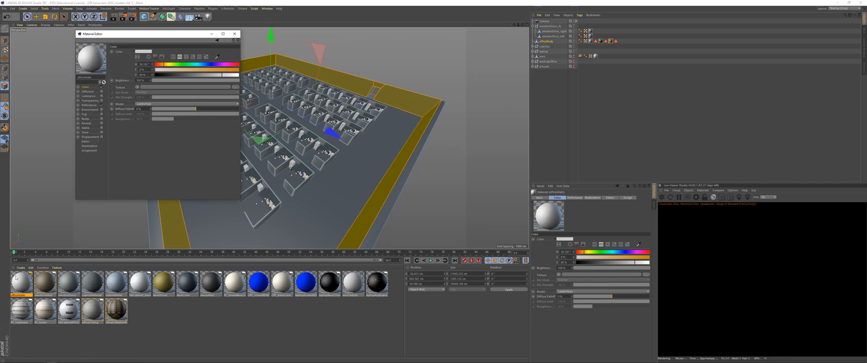
{"action": "left_click_drag", "start_coordinate": [22, 283], "coordinate": [103, 261]}
{"action": "left_click_drag", "start_coordinate": [169, 231], "coordinate": [168, 228]}
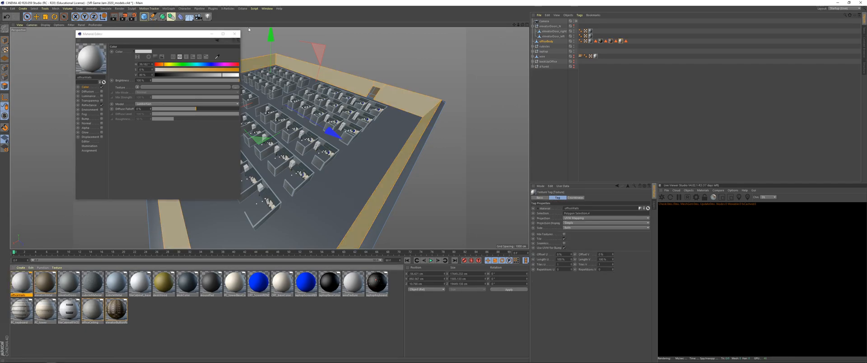
{"action": "left_click", "coordinate": [235, 33]}
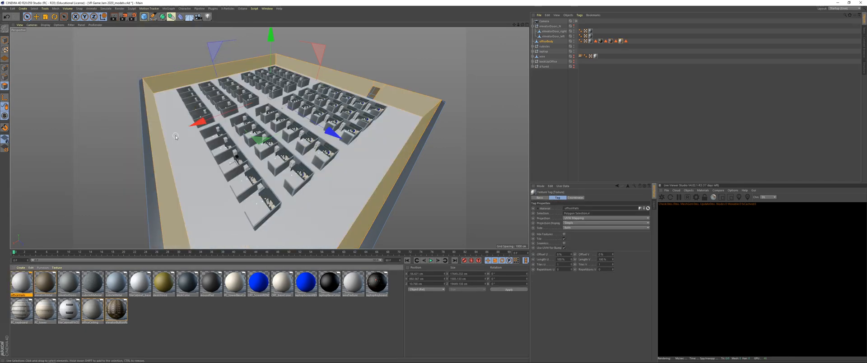
Select the office floor polygon and create a material named officeFloor with a darker, warm grey-beige color
{"action": "left_click", "coordinate": [175, 137]}
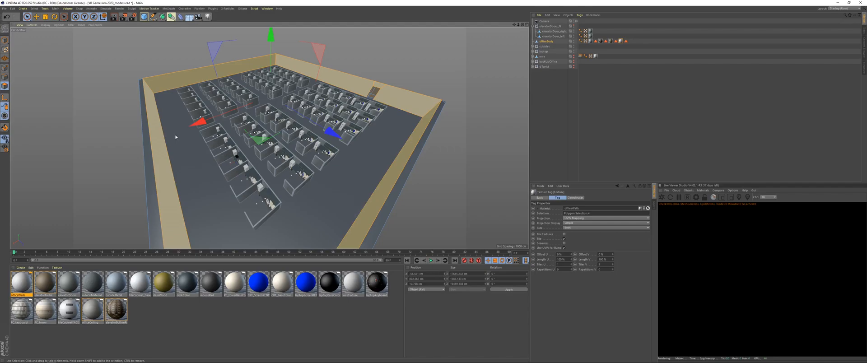
{"action": "double_click", "coordinate": [193, 316]}
{"action": "double_click", "coordinate": [22, 287]}
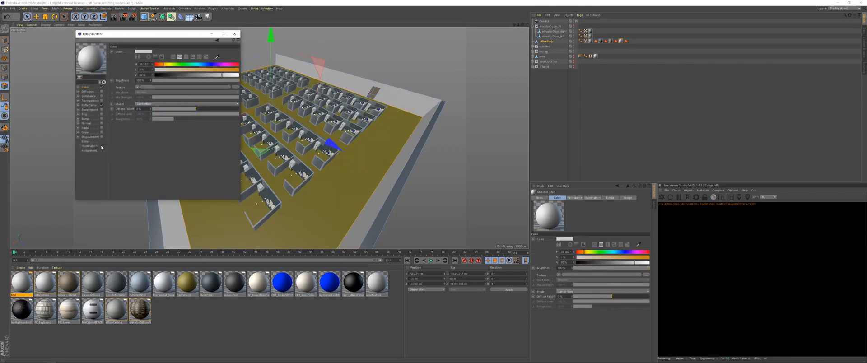
{"action": "type", "text": "officeFloor"}
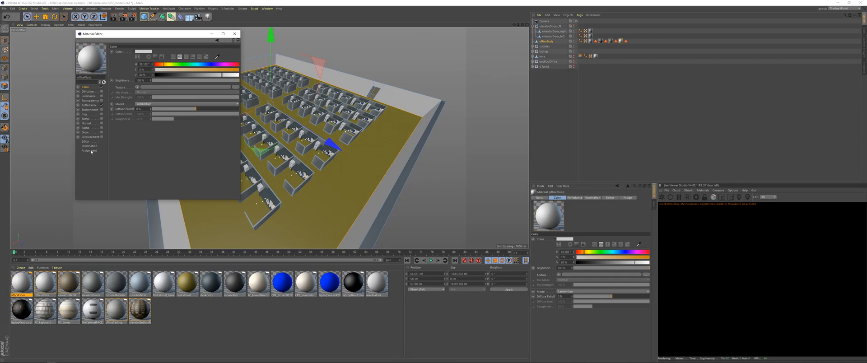
{"action": "left_click_drag", "start_coordinate": [195, 75], "coordinate": [180, 71]}
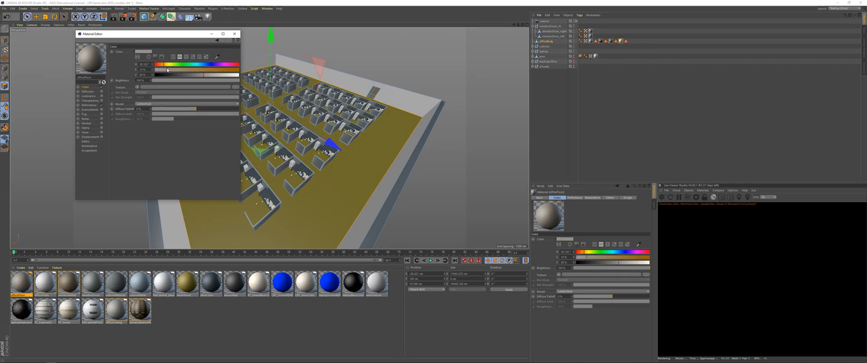
{"action": "left_click", "coordinate": [235, 34]}
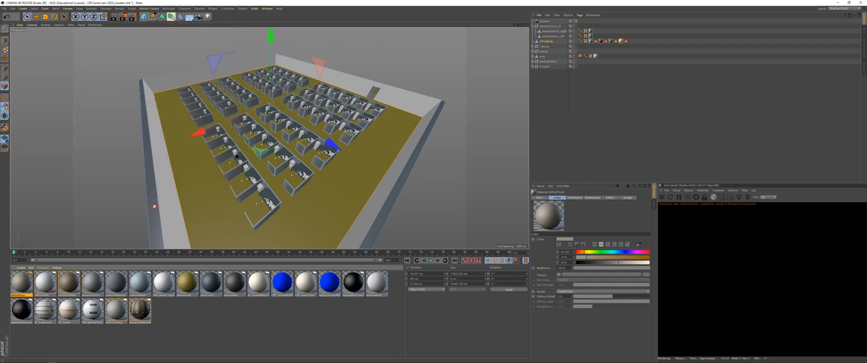
Apply the officeFloor material to the selected floor polygon and shift its color hue to a muted blue-grey
{"action": "left_click_drag", "start_coordinate": [154, 206], "coordinate": [188, 178]}
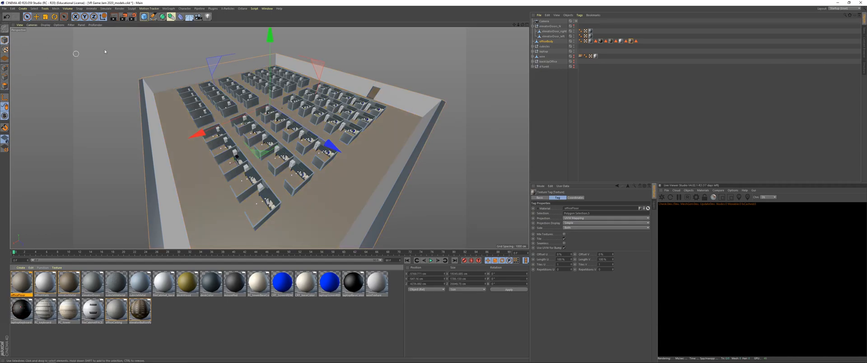
{"action": "left_click", "coordinate": [100, 84]}
{"action": "left_click_drag", "start_coordinate": [248, 134], "coordinate": [109, 187], "text": "alt"}
{"action": "scroll", "coordinate": [244, 137], "scroll_direction": "up", "scroll_amount": 8}
{"action": "double_click", "coordinate": [21, 282]}
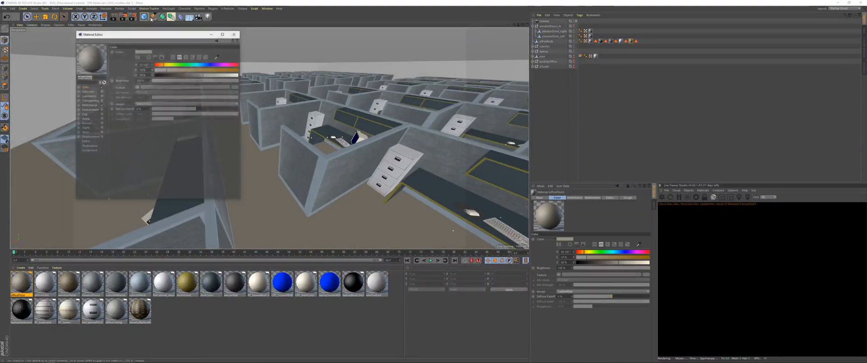
{"action": "left_click", "coordinate": [202, 65]}
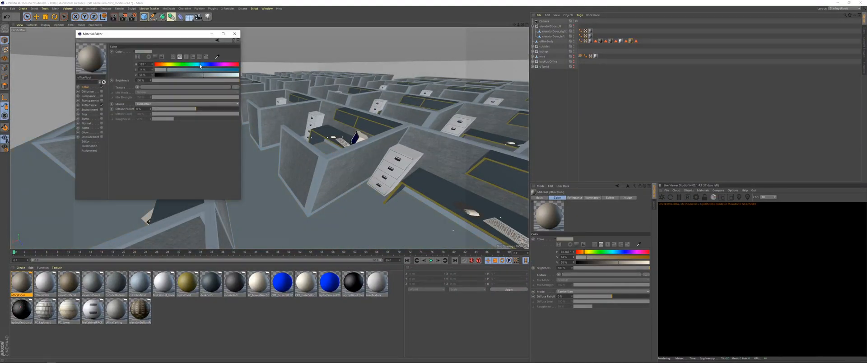
{"action": "left_click_drag", "start_coordinate": [195, 66], "coordinate": [201, 66]}
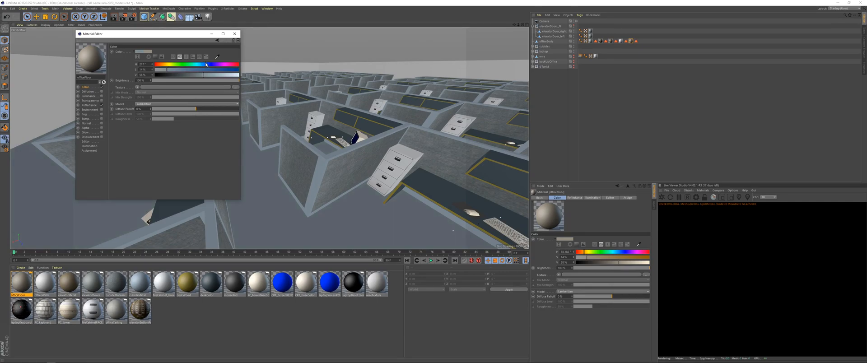
{"action": "left_click", "coordinate": [234, 33]}
Examine the recolored floor together with the walls, cubicles and elevator doorway from several angles across the office
{"action": "left_click_drag", "start_coordinate": [244, 120], "coordinate": [334, 117], "text": "alt"}
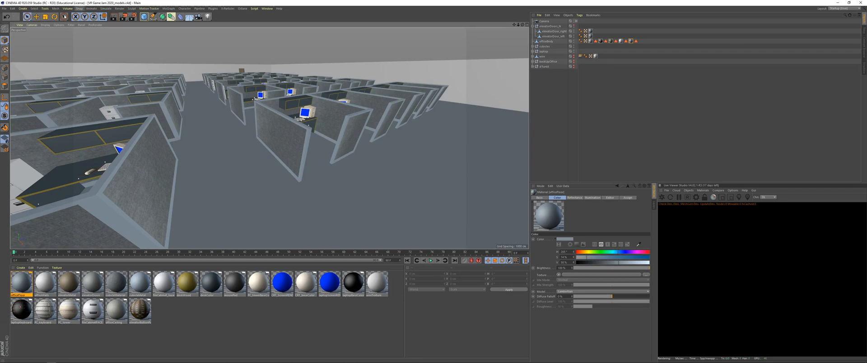
{"action": "left_click_drag", "start_coordinate": [228, 117], "coordinate": [251, 138], "text": "alt"}
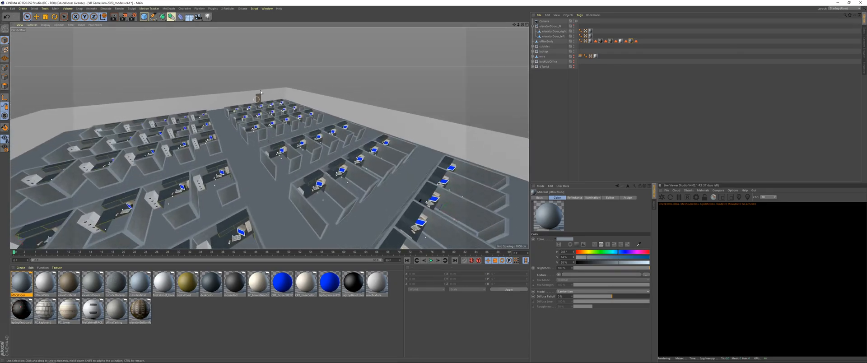
{"action": "scroll", "coordinate": [260, 91], "scroll_direction": "up", "scroll_amount": 5}
{"action": "scroll", "coordinate": [260, 90], "scroll_direction": "down", "scroll_amount": 2}
{"action": "left_click_drag", "start_coordinate": [261, 89], "coordinate": [239, 112], "text": "alt"}
{"action": "scroll", "coordinate": [240, 111], "scroll_direction": "up", "scroll_amount": 5}
{"action": "left_click_drag", "start_coordinate": [248, 69], "coordinate": [329, 132], "text": "alt"}
{"action": "scroll", "coordinate": [231, 140], "scroll_direction": "down", "scroll_amount": 8}
{"action": "scroll", "coordinate": [269, 138], "scroll_direction": "up", "scroll_amount": 5}
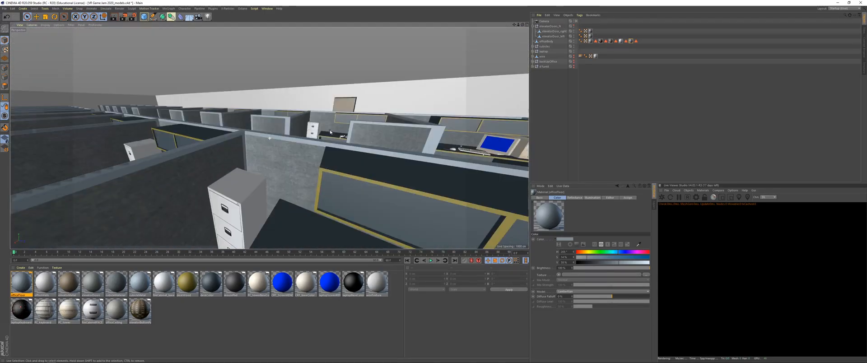
{"action": "scroll", "coordinate": [329, 132], "scroll_direction": "down", "scroll_amount": 4}
{"action": "scroll", "coordinate": [325, 153], "scroll_direction": "up", "scroll_amount": 8}
{"action": "left_click_drag", "start_coordinate": [325, 161], "coordinate": [295, 118], "text": "alt"}
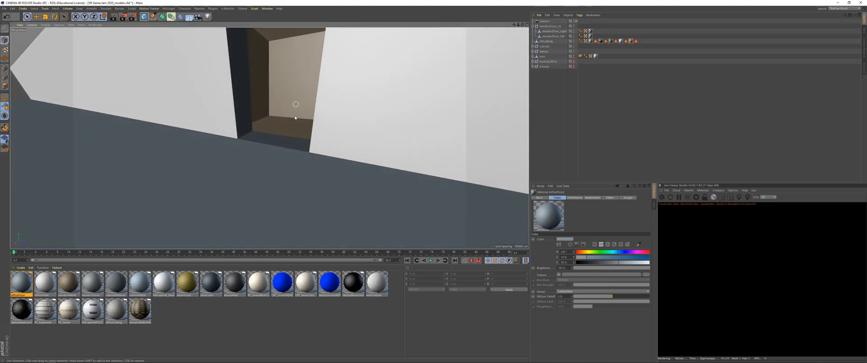
{"action": "scroll", "coordinate": [284, 196], "scroll_direction": "down", "scroll_amount": 8}
{"action": "scroll", "coordinate": [291, 153], "scroll_direction": "up", "scroll_amount": 6}
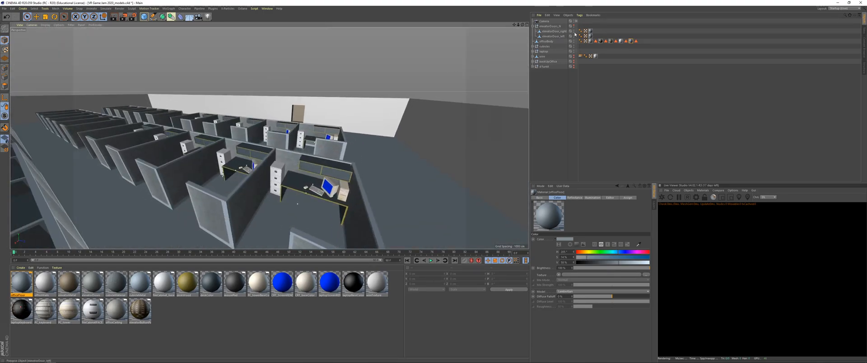
{"action": "scroll", "coordinate": [238, 211], "scroll_direction": "down", "scroll_amount": 8}
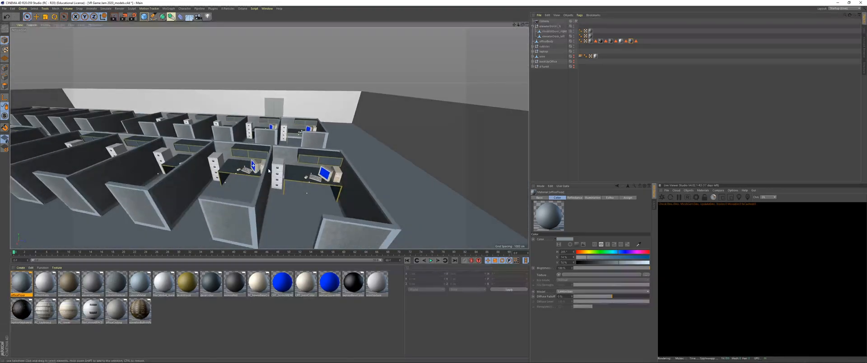
{"action": "scroll", "coordinate": [238, 211], "scroll_direction": "up", "scroll_amount": 8}
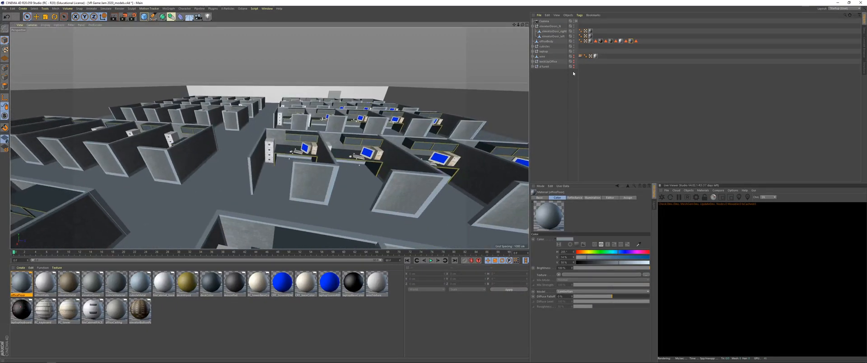
Copy the elevatorDoors_N, officeBody and cubicles objects into a new empty project and deselect them
{"action": "left_click", "coordinate": [533, 26]}
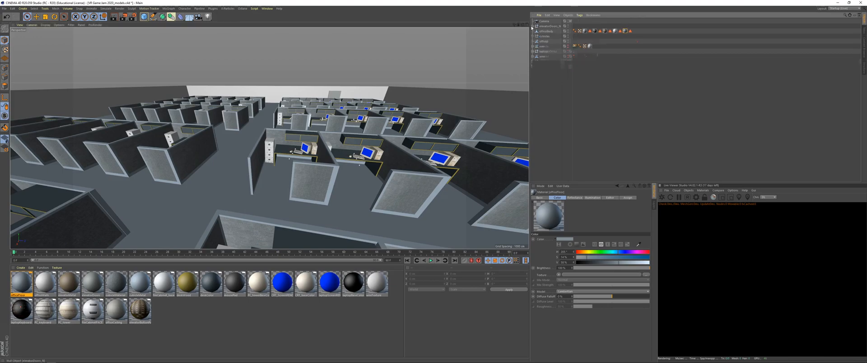
{"action": "left_click", "coordinate": [547, 26]}
{"action": "left_click", "coordinate": [545, 31], "text": "shift"}
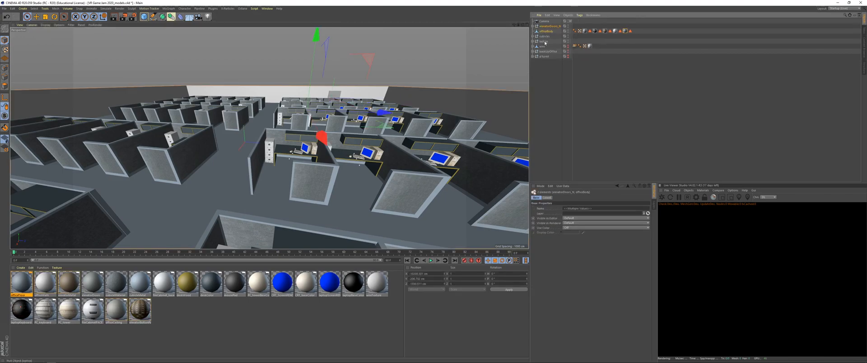
{"action": "left_click", "coordinate": [545, 37], "text": "shift"}
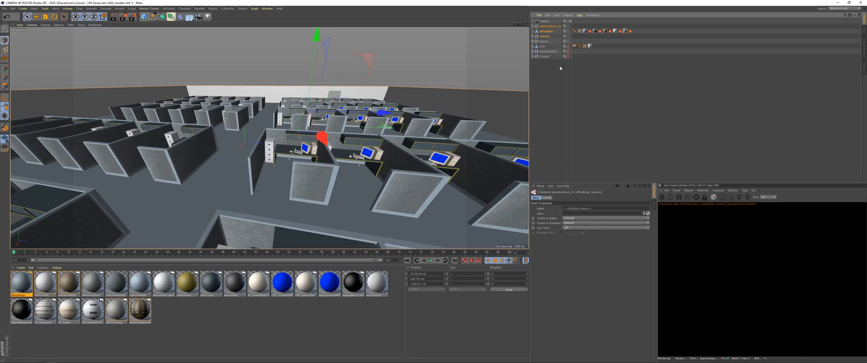
{"action": "key", "text": "ctrl+n"}
{"action": "key", "text": "ctrl+v"}
{"action": "left_click", "coordinate": [451, 214]}
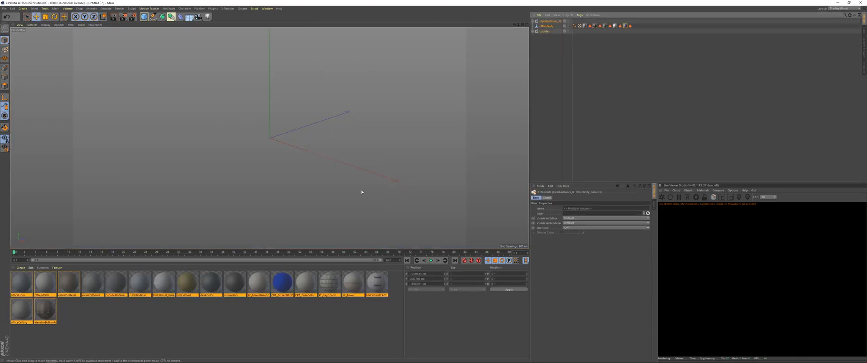
{"action": "right_click_drag", "start_coordinate": [300, 164], "coordinate": [184, 161], "text": "alt"}
{"action": "left_click_drag", "start_coordinate": [336, 108], "coordinate": [274, 115], "text": "alt"}
{"action": "right_click_drag", "start_coordinate": [274, 116], "coordinate": [253, 117], "text": "alt"}
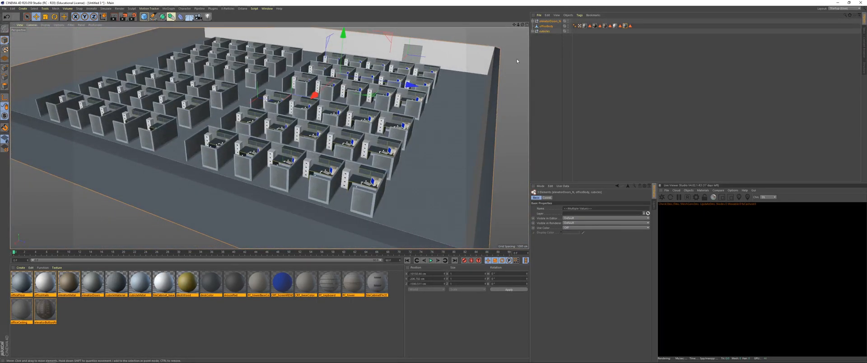
{"action": "left_click_drag", "start_coordinate": [252, 117], "coordinate": [235, 113], "text": "alt"}
{"action": "left_click", "coordinate": [618, 54]}
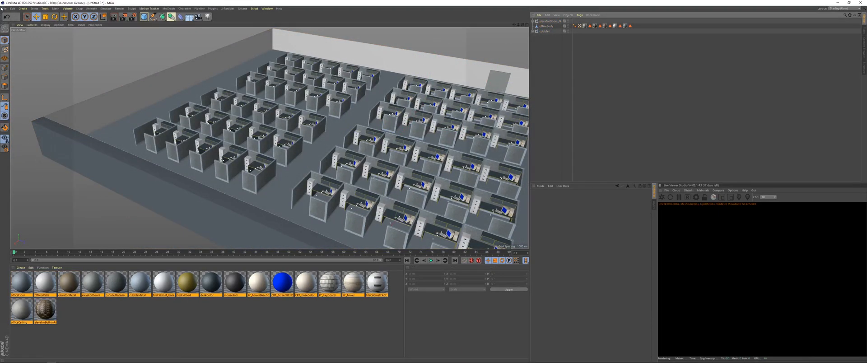
Export the new project as an FBX file named office into the Models folder of VR Game Jam 2020
{"action": "left_click", "coordinate": [3, 8]}
{"action": "mouse_move", "coordinate": [32, 101]}
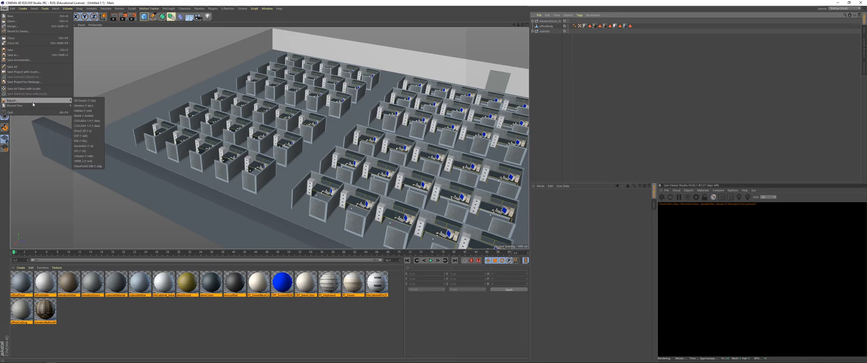
{"action": "left_click", "coordinate": [86, 141]}
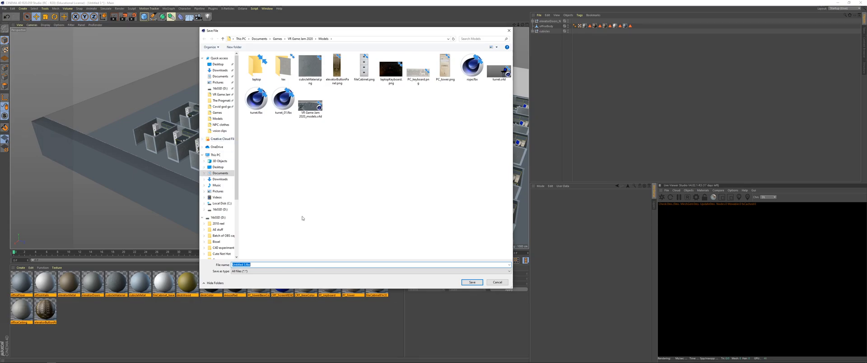
{"action": "right_click", "coordinate": [252, 171]}
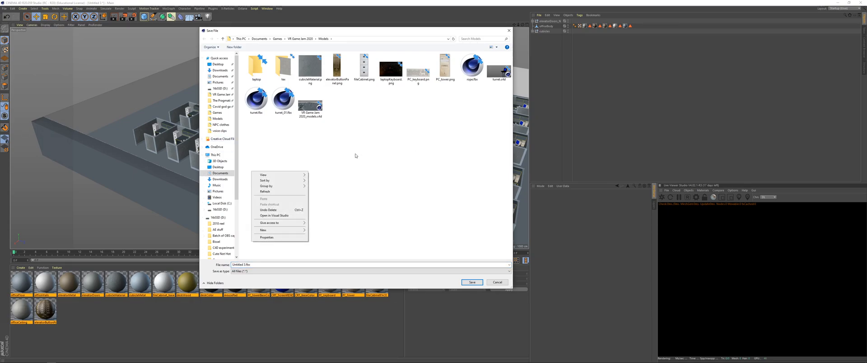
{"action": "left_click", "coordinate": [239, 266]}
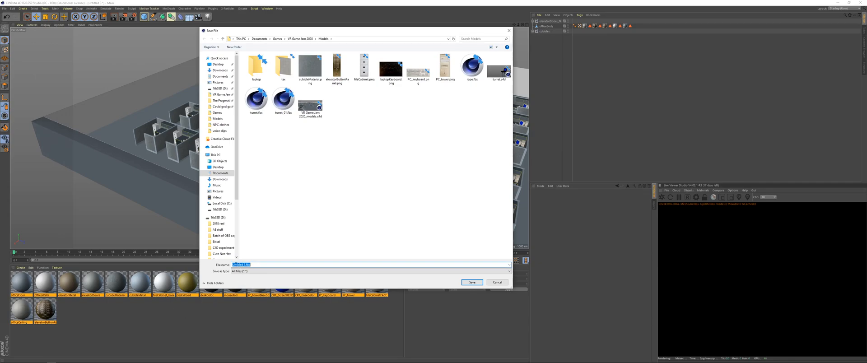
{"action": "type", "text": "offi"}
{"action": "key", "text": "Return"}
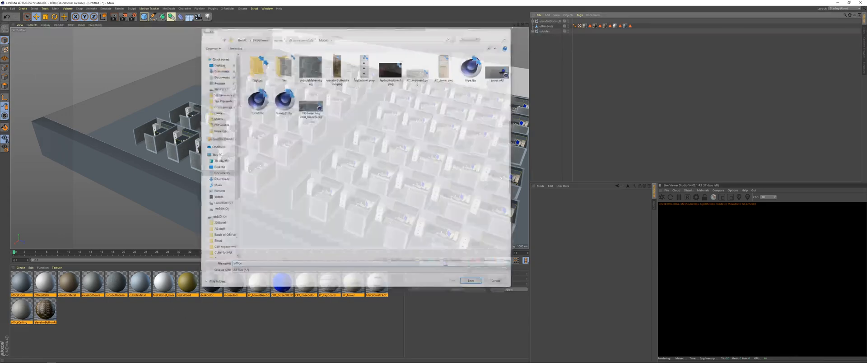
{"action": "left_click", "coordinate": [227, 320]}
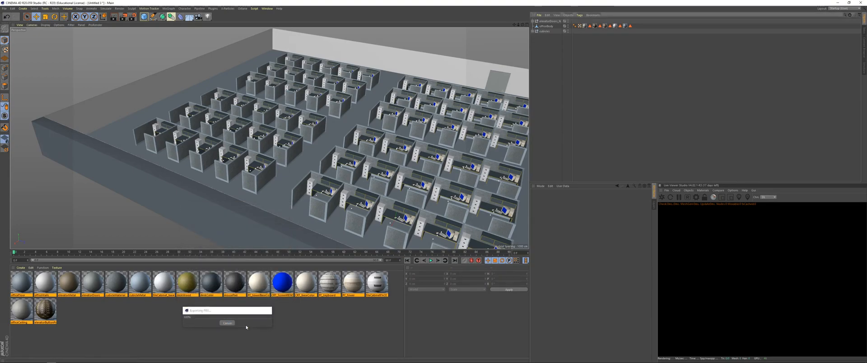
Switch to Unity, bring up the Models folder in File Explorer and select office.fbx there
{"action": "key", "text": "alt+Tab"}
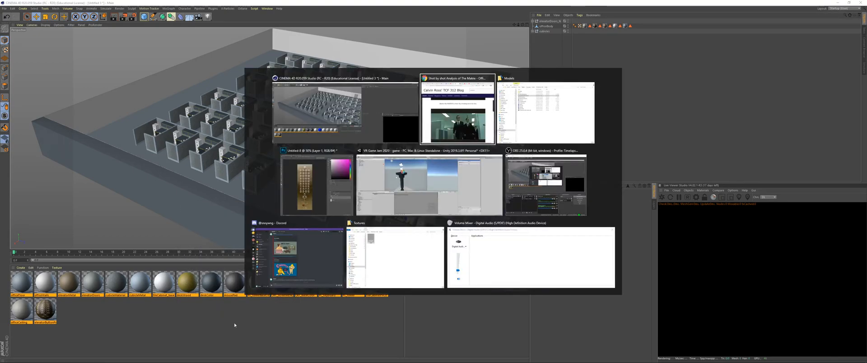
{"action": "left_click", "coordinate": [398, 190]}
{"action": "key", "text": "alt+Tab"}
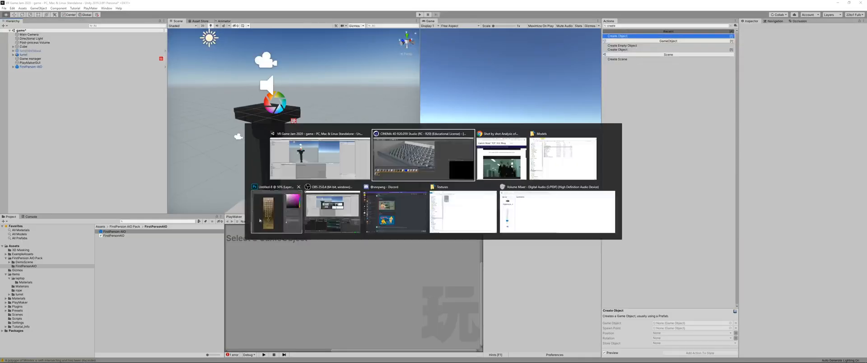
{"action": "left_click", "coordinate": [563, 158]}
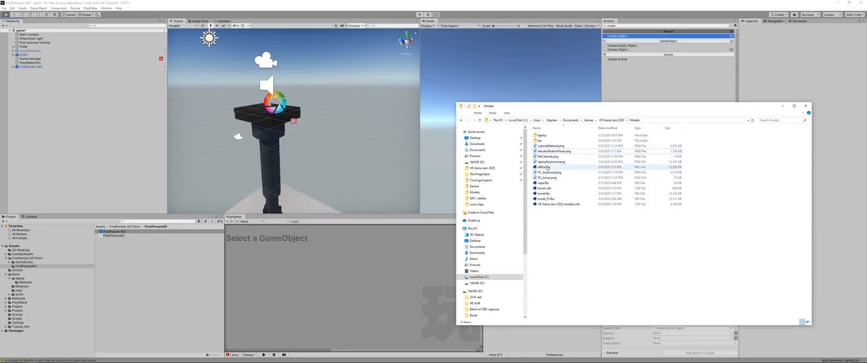
{"action": "left_click_drag", "start_coordinate": [543, 167], "coordinate": [564, 217]}
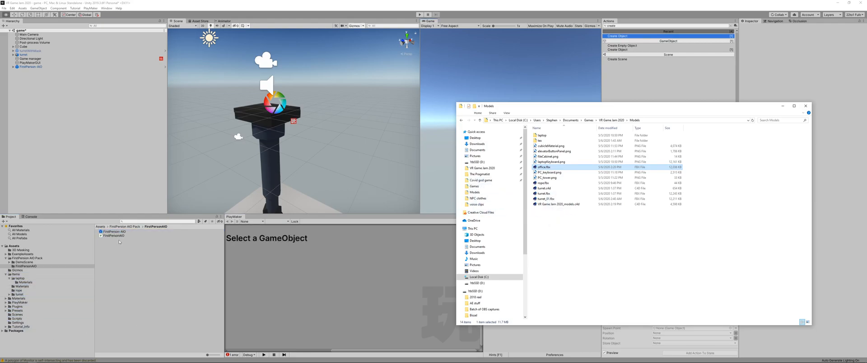
Create a folder named Environment directly under Assets in the Unity project and open it
{"action": "left_click", "coordinate": [14, 246]}
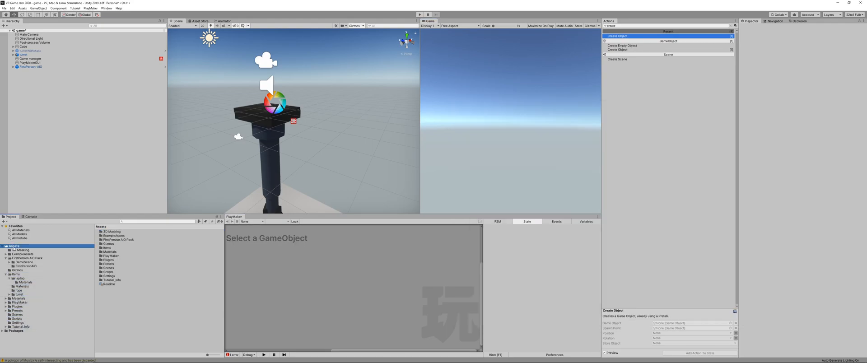
{"action": "right_click", "coordinate": [116, 294]}
{"action": "mouse_move", "coordinate": [153, 170]}
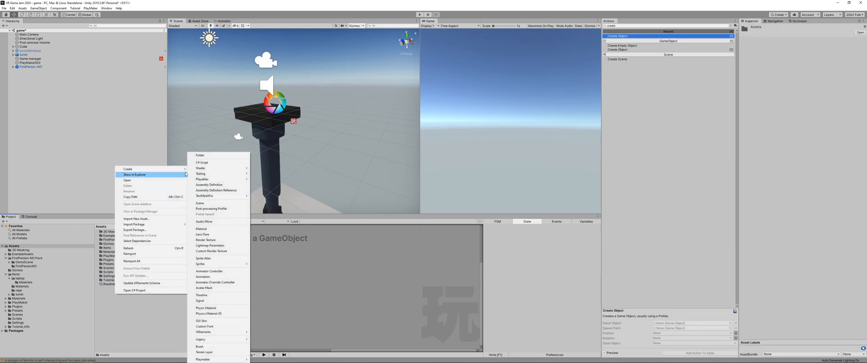
{"action": "left_click", "coordinate": [210, 156]}
{"action": "type", "text": "N"}
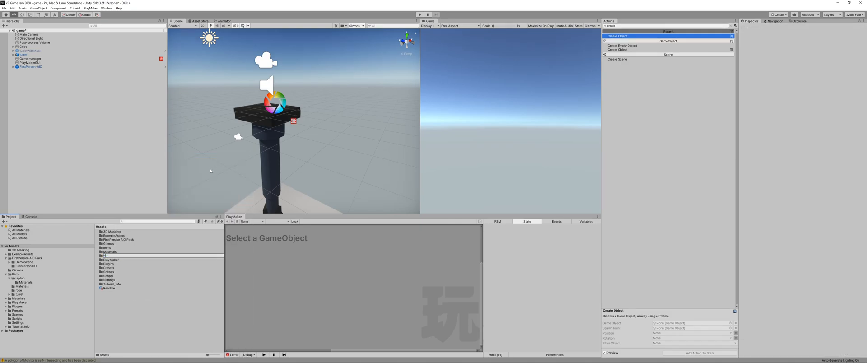
{"action": "type", "text": "nvironment"}
{"action": "key", "text": "Return"}
{"action": "key", "text": "Return"}
Import office.fbx from the Models folder in File Explorer into the project's Environment folder
{"action": "key", "text": "alt+Tab"}
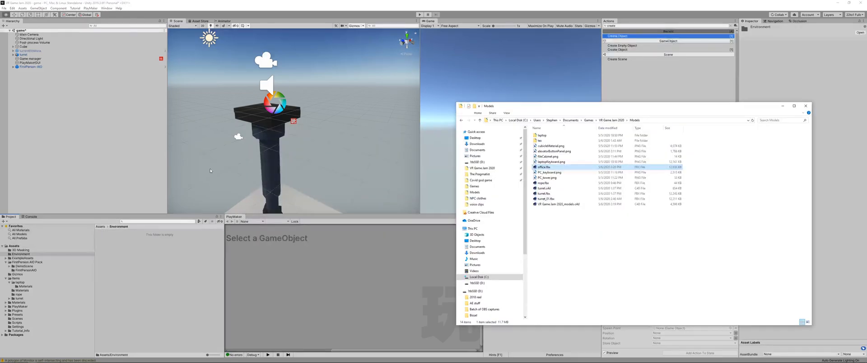
{"action": "left_click_drag", "start_coordinate": [565, 169], "coordinate": [161, 271]}
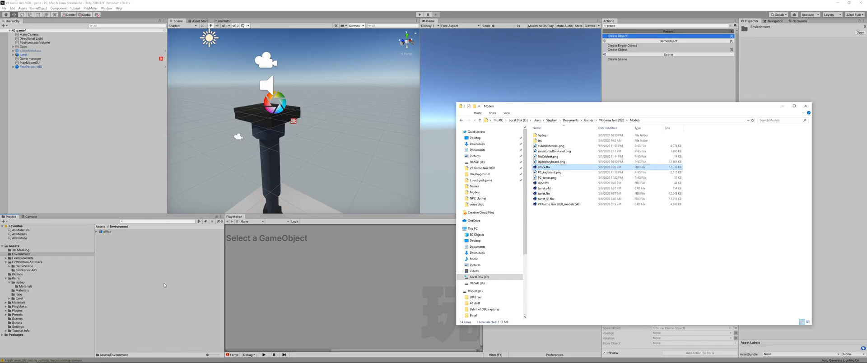
{"action": "left_click", "coordinate": [116, 223]}
Expand the imported office model's contents and add the model to the game scene's hierarchy
{"action": "left_click", "coordinate": [98, 232]}
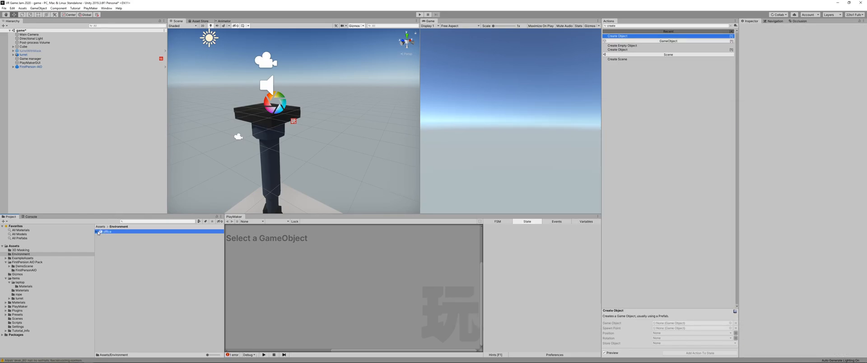
{"action": "left_click", "coordinate": [96, 232]}
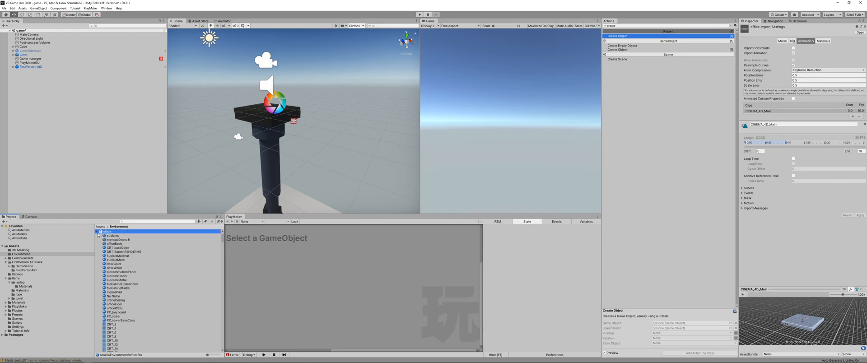
{"action": "left_click_drag", "start_coordinate": [100, 234], "coordinate": [64, 129]}
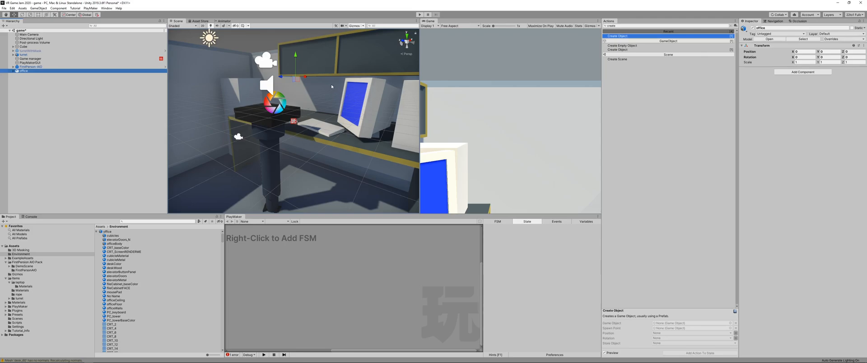
Examine the imported office model in the scene from inside the cubicle and from outside the building to judge its scale and look
{"action": "scroll", "coordinate": [332, 84], "scroll_direction": "down", "scroll_amount": 5}
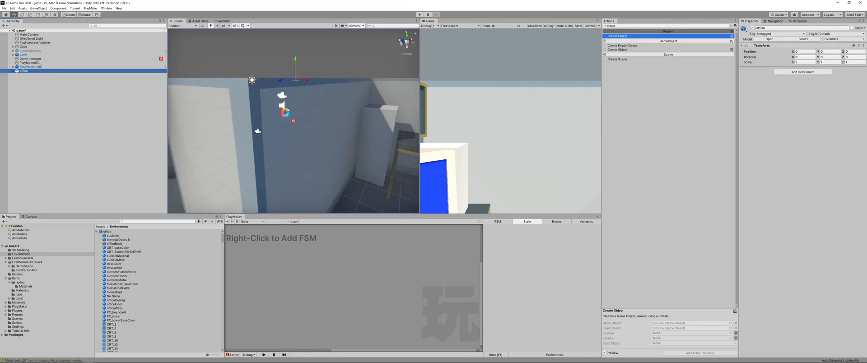
{"action": "middle_click_drag", "start_coordinate": [287, 109], "coordinate": [300, 125]}
{"action": "scroll", "coordinate": [301, 126], "scroll_direction": "down", "scroll_amount": 3}
{"action": "right_click_drag", "start_coordinate": [262, 127], "coordinate": [260, 144]}
{"action": "scroll", "coordinate": [298, 130], "scroll_direction": "down", "scroll_amount": 3}
{"action": "scroll", "coordinate": [313, 115], "scroll_direction": "up", "scroll_amount": 4}
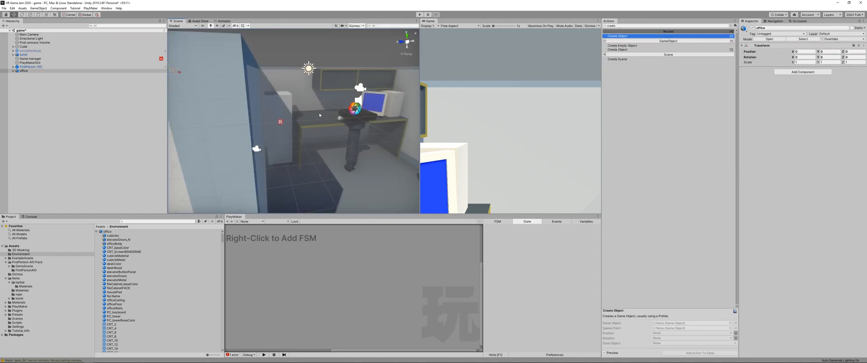
{"action": "scroll", "coordinate": [319, 114], "scroll_direction": "down", "scroll_amount": 5}
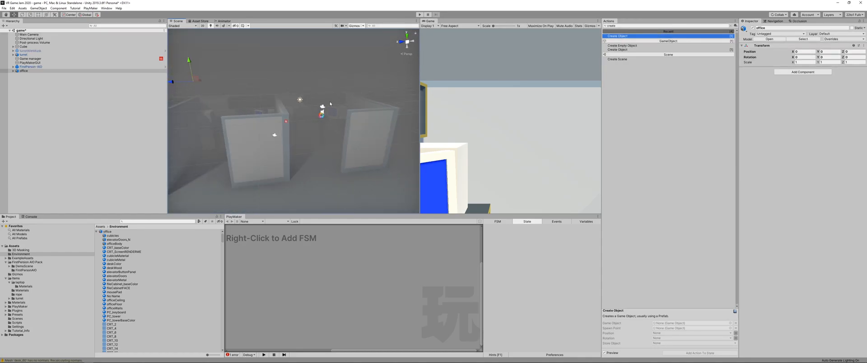
{"action": "scroll", "coordinate": [330, 103], "scroll_direction": "down", "scroll_amount": 10}
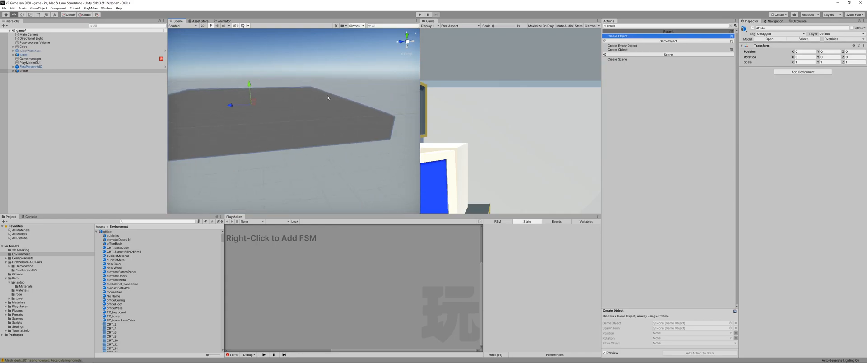
{"action": "scroll", "coordinate": [328, 97], "scroll_direction": "up", "scroll_amount": 10}
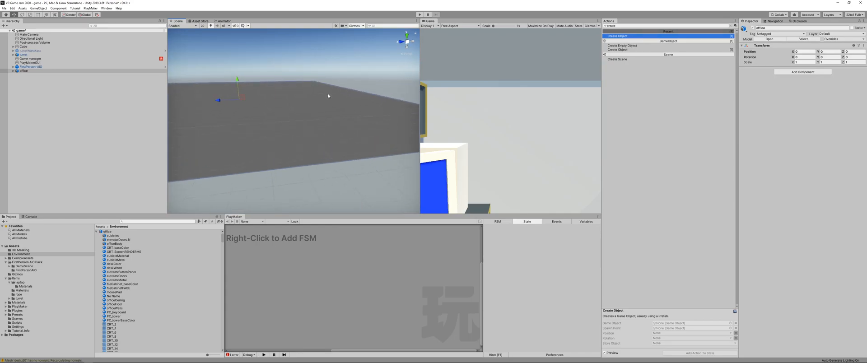
{"action": "middle_click_drag", "start_coordinate": [328, 94], "coordinate": [238, 80]}
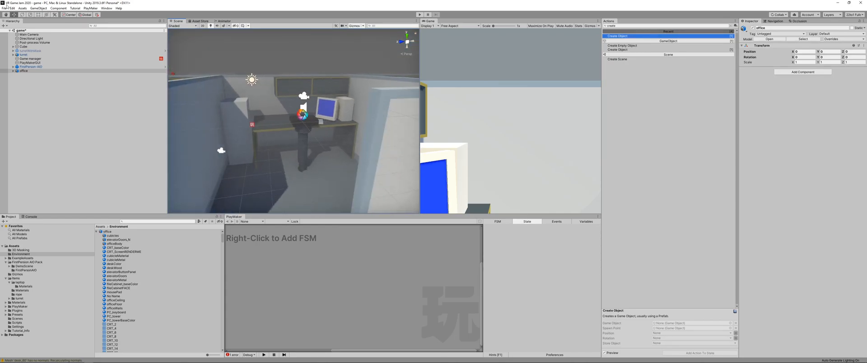
Look through the project's Editor settings and the UI Scaling preferences for a scale option, and close the preferences
{"action": "left_click", "coordinate": [12, 8]}
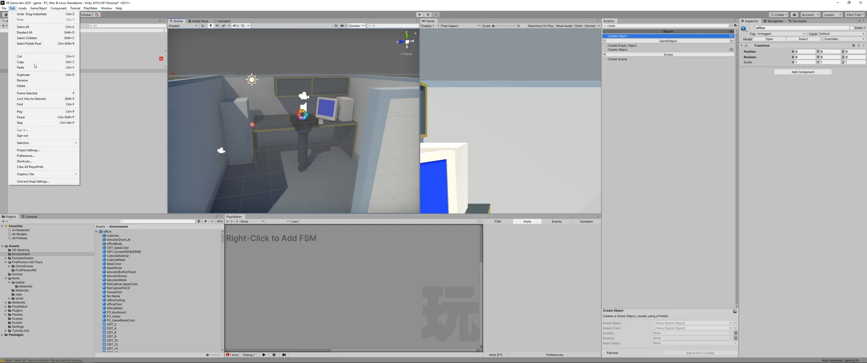
{"action": "left_click", "coordinate": [34, 154]}
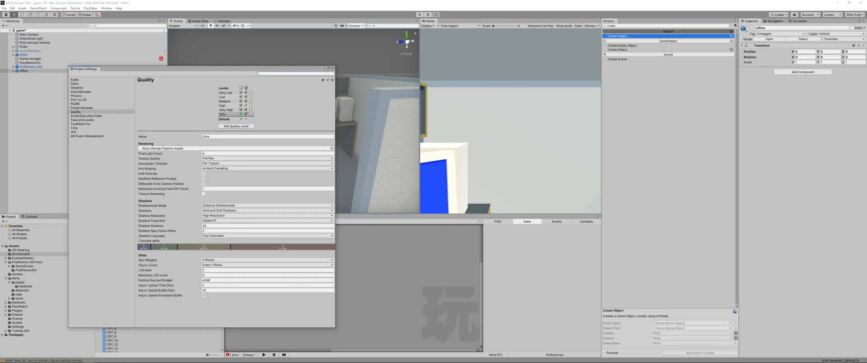
{"action": "left_click", "coordinate": [75, 84]}
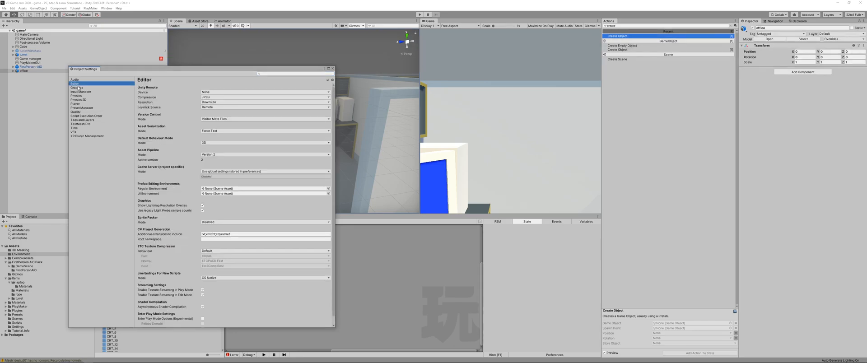
{"action": "scroll", "coordinate": [157, 184], "scroll_direction": "down", "scroll_amount": 1}
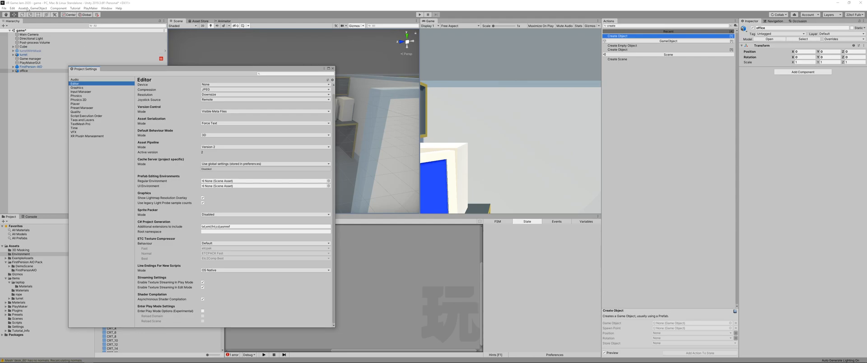
{"action": "left_click", "coordinate": [12, 8]}
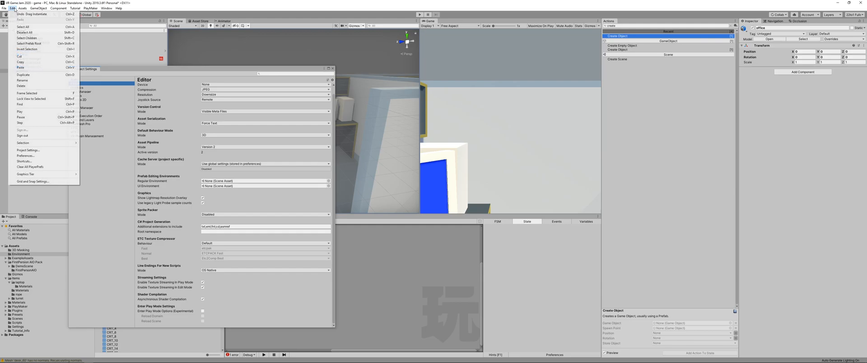
{"action": "left_click", "coordinate": [60, 156]}
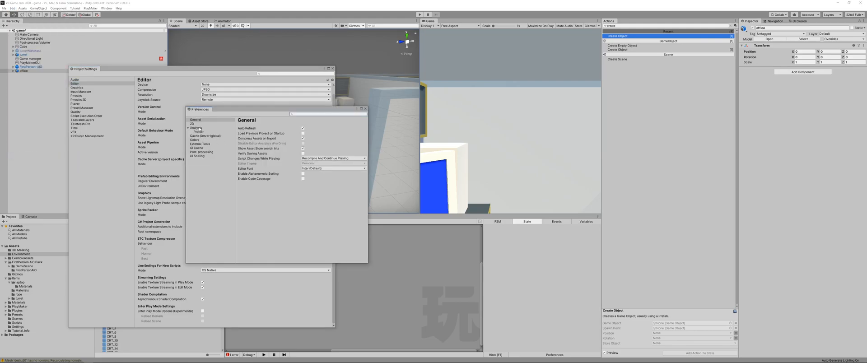
{"action": "left_click", "coordinate": [202, 156]}
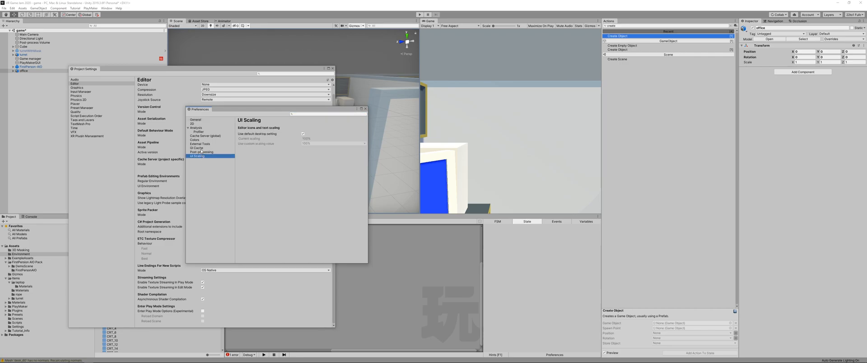
{"action": "left_click", "coordinate": [107, 9]}
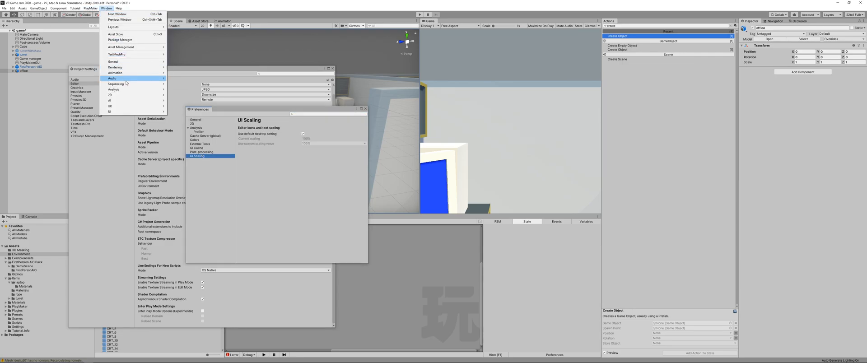
{"action": "mouse_move", "coordinate": [131, 62]}
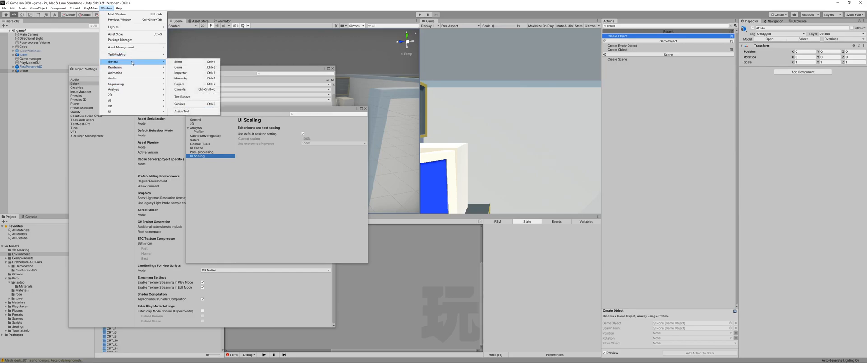
{"action": "left_click", "coordinate": [300, 209]}
{"action": "left_click", "coordinate": [366, 109]}
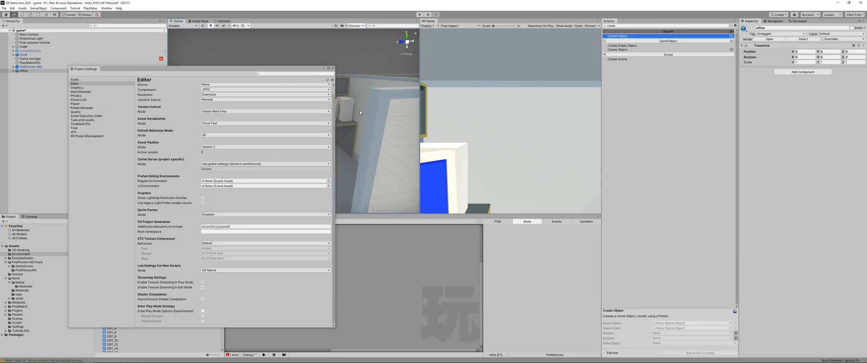
Switch to Chrome and search Google in a new tab for "unity change world scale"
{"action": "key", "text": "alt+Tab"}
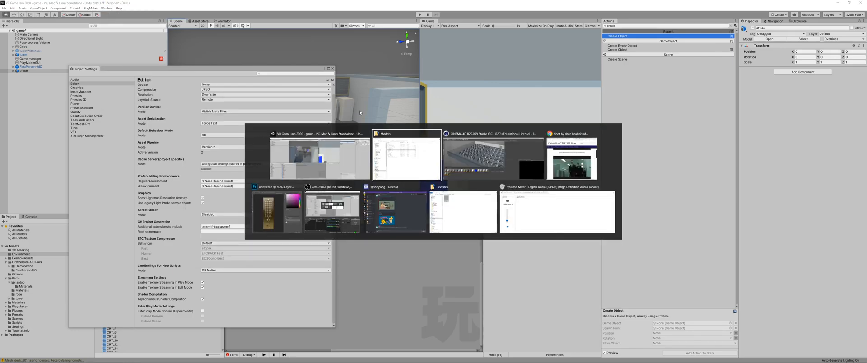
{"action": "key", "text": "alt+Tab"}
{"action": "key", "text": "alt+Tab"}
{"action": "key", "text": "ctrl+t"}
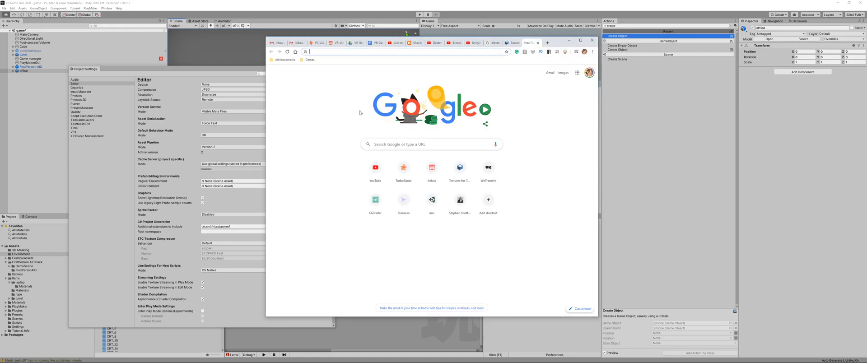
{"action": "type", "text": "unity ch"}
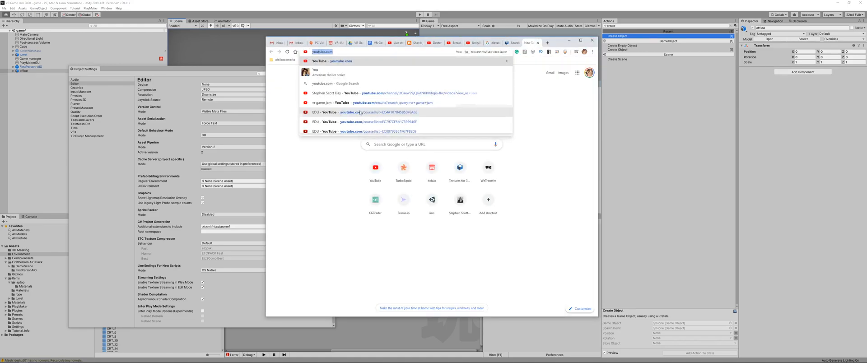
{"action": "type", "text": "ange"}
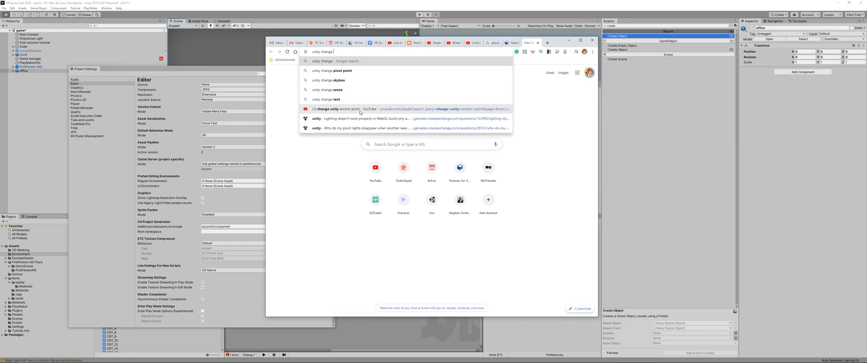
{"action": "type", "text": " scale"}
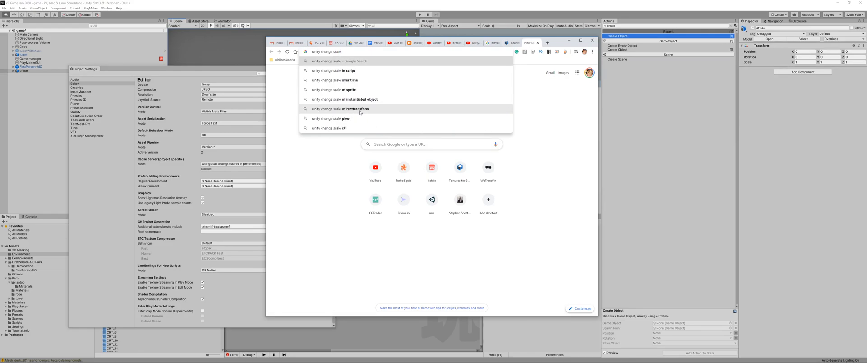
{"action": "key", "text": "BackSpace"}
{"action": "key", "text": "BackSpace"}
{"action": "key", "text": "BackSpace"}
{"action": "key", "text": "BackSpace"}
{"action": "key", "text": "BackSpace"}
{"action": "type", "text": "wo"}
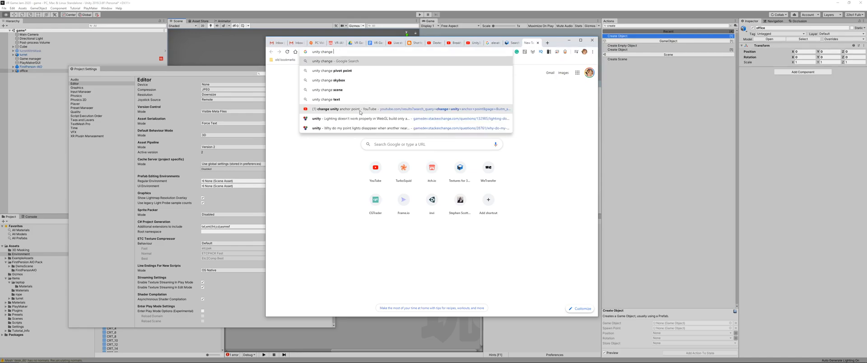
{"action": "type", "text": "rld scale"}
{"action": "key", "text": "Return"}
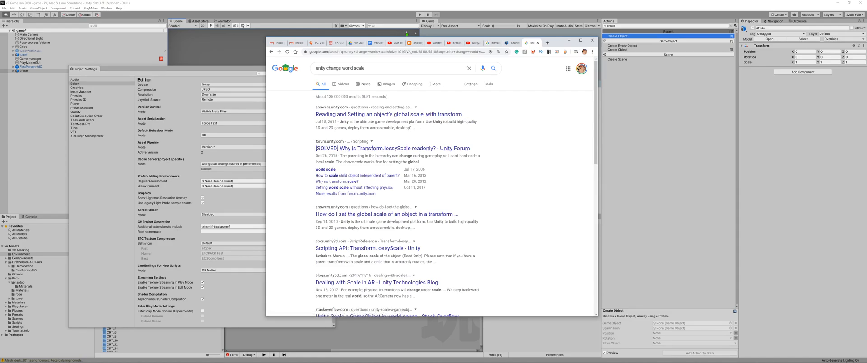
Change the Google search to "unity change project measurement"
{"action": "double_click", "coordinate": [359, 68]}
{"action": "left_click_drag", "start_coordinate": [353, 65], "coordinate": [345, 65]}
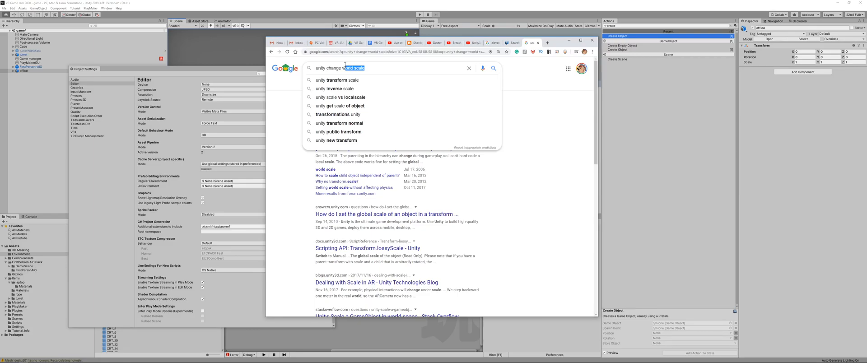
{"action": "key", "text": "BackSpace"}
{"action": "key", "text": "BackSpace"}
{"action": "type", "text": "pr"}
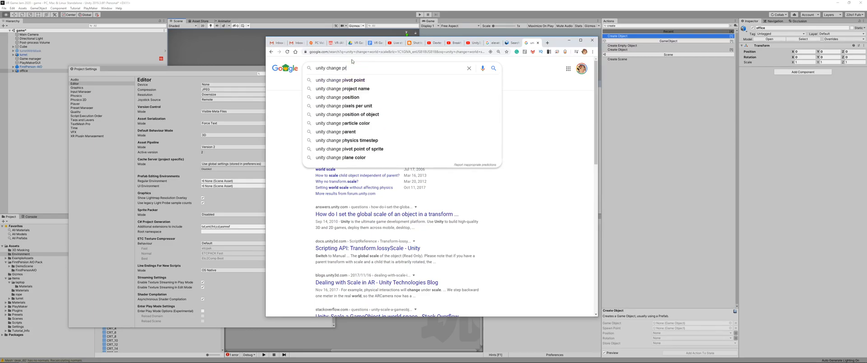
{"action": "type", "text": "oject measu"}
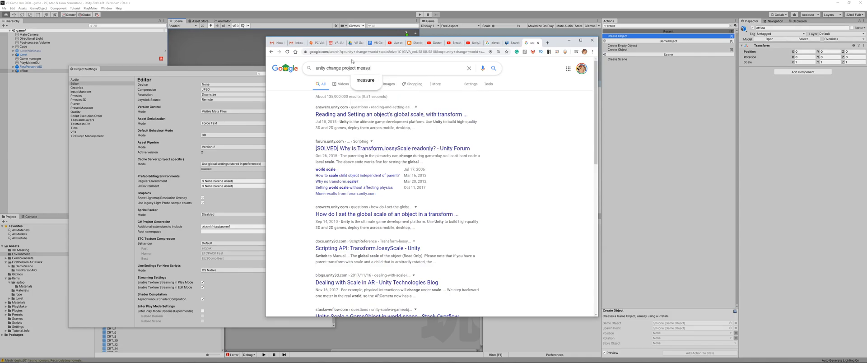
{"action": "type", "text": "rement"}
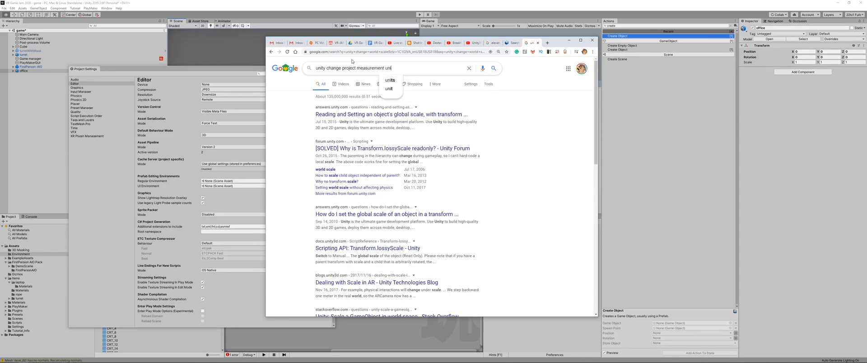
{"action": "key", "text": "Return"}
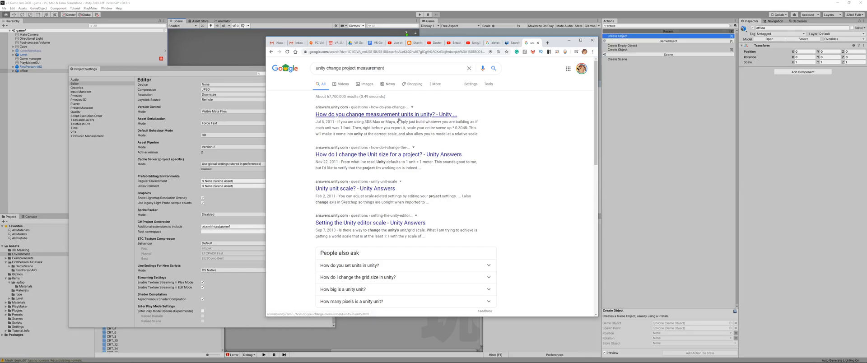
Read the Unity Answers thread on changing a project's unit size, and return to Unity and close the project settings
{"action": "left_click", "coordinate": [364, 155]}
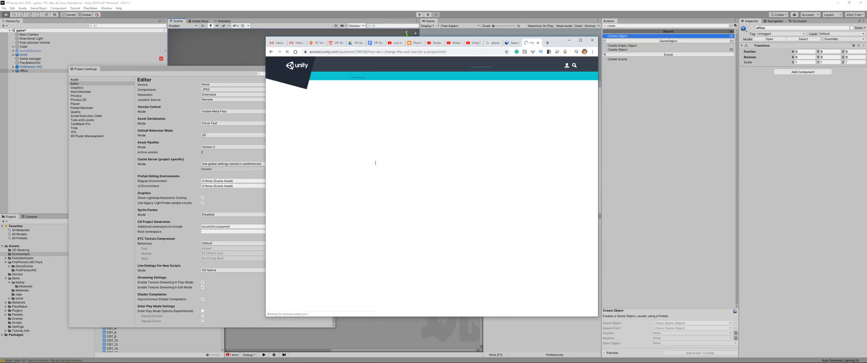
{"action": "scroll", "coordinate": [366, 220], "scroll_direction": "down", "scroll_amount": 1}
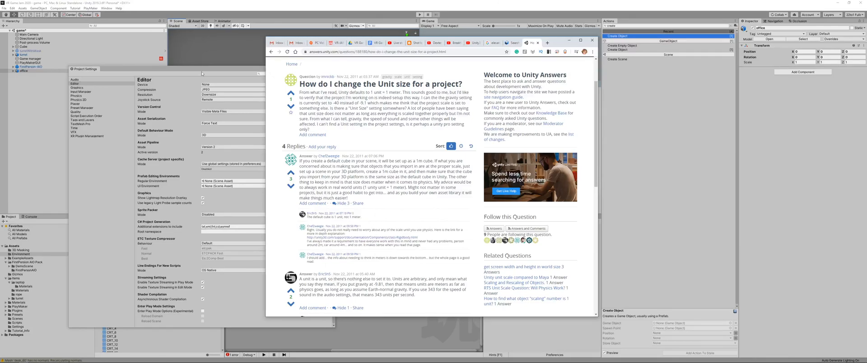
{"action": "left_click", "coordinate": [247, 7]}
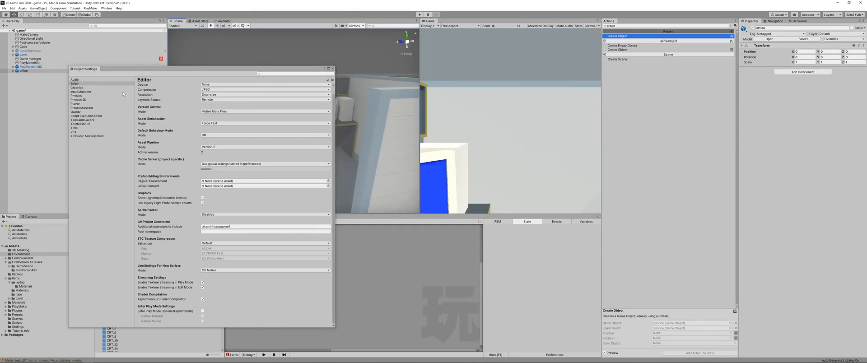
{"action": "left_click", "coordinate": [332, 68]}
Turn off Fog in the scene's lighting settings
{"action": "left_click", "coordinate": [107, 8]}
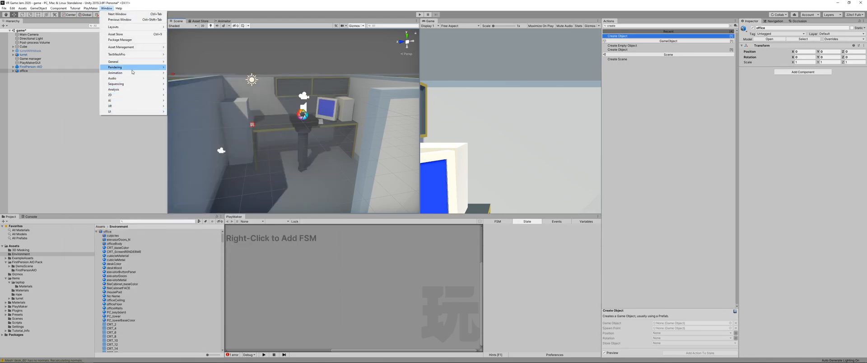
{"action": "mouse_move", "coordinate": [131, 69]}
{"action": "left_click", "coordinate": [185, 67]}
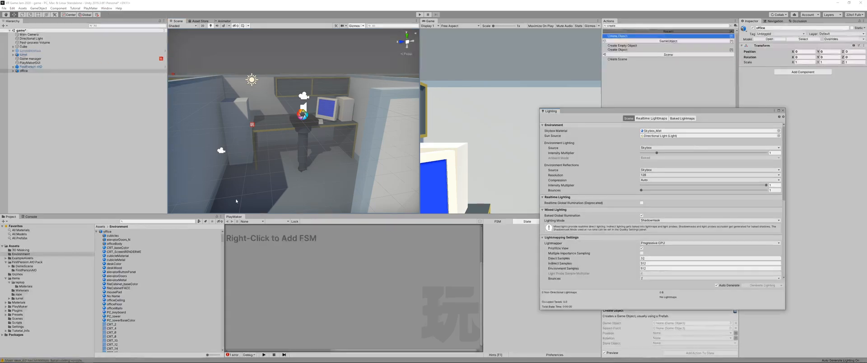
{"action": "scroll", "coordinate": [573, 227], "scroll_direction": "down", "scroll_amount": 10}
{"action": "left_click", "coordinate": [642, 228]}
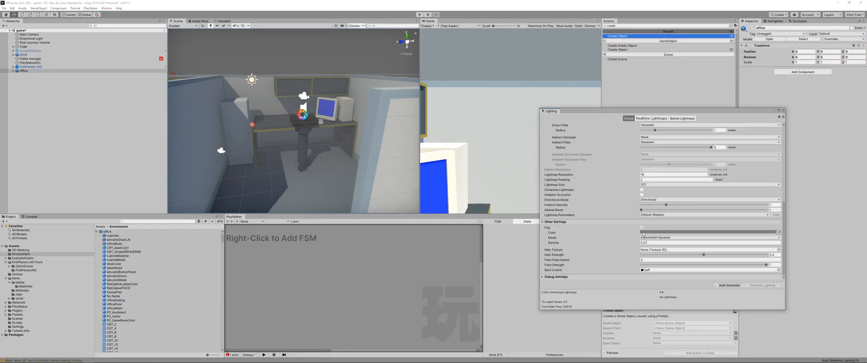
{"action": "left_click", "coordinate": [642, 228]}
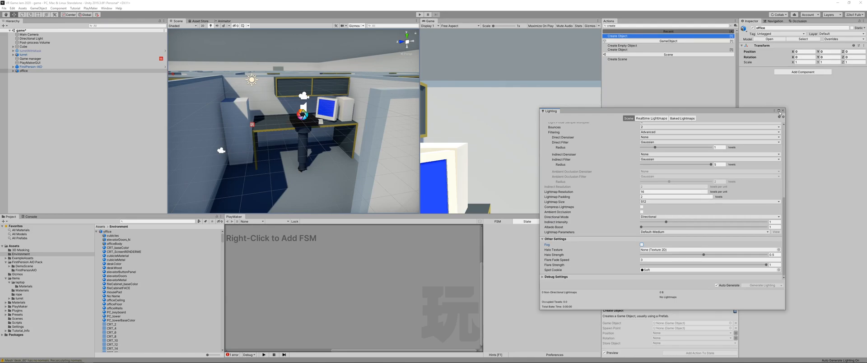
Close the lighting settings and examine the office cubicles in the scene from near and far
{"action": "left_click", "coordinate": [782, 111]}
{"action": "scroll", "coordinate": [340, 123], "scroll_direction": "down", "scroll_amount": 5}
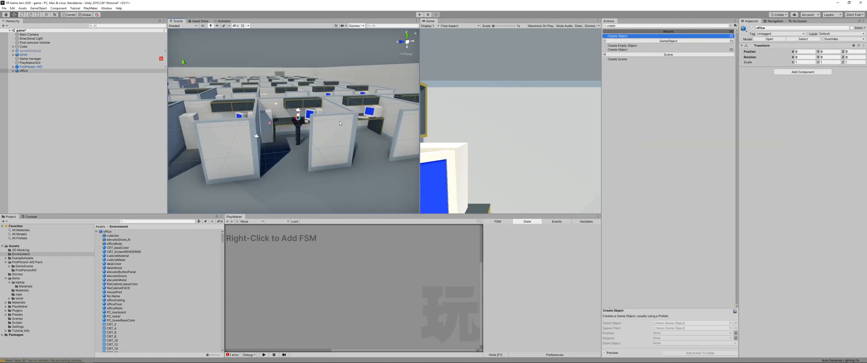
{"action": "scroll", "coordinate": [300, 110], "scroll_direction": "down", "scroll_amount": 3}
{"action": "scroll", "coordinate": [301, 110], "scroll_direction": "up", "scroll_amount": 3}
{"action": "middle_click_drag", "start_coordinate": [301, 110], "coordinate": [347, 150]}
{"action": "scroll", "coordinate": [346, 151], "scroll_direction": "up", "scroll_amount": 5}
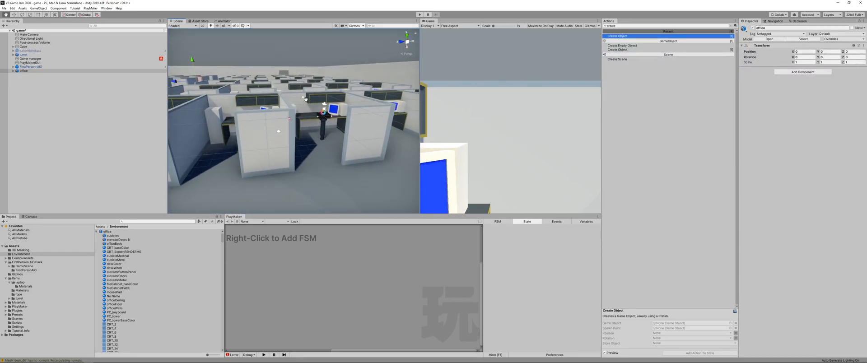
{"action": "scroll", "coordinate": [310, 103], "scroll_direction": "up", "scroll_amount": 2}
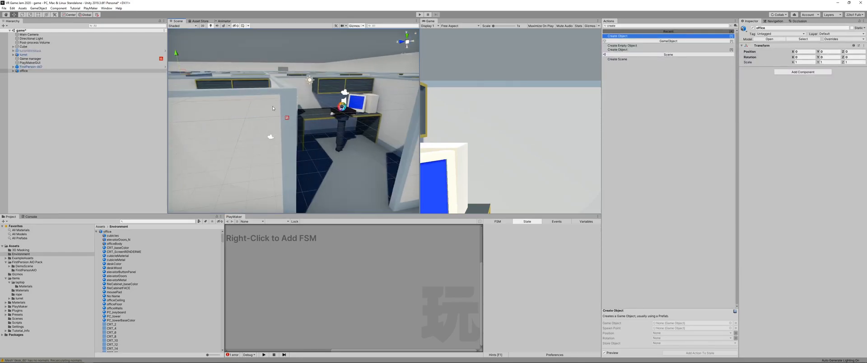
{"action": "middle_click_drag", "start_coordinate": [254, 105], "coordinate": [236, 104]}
{"action": "scroll", "coordinate": [236, 104], "scroll_direction": "down", "scroll_amount": 10}
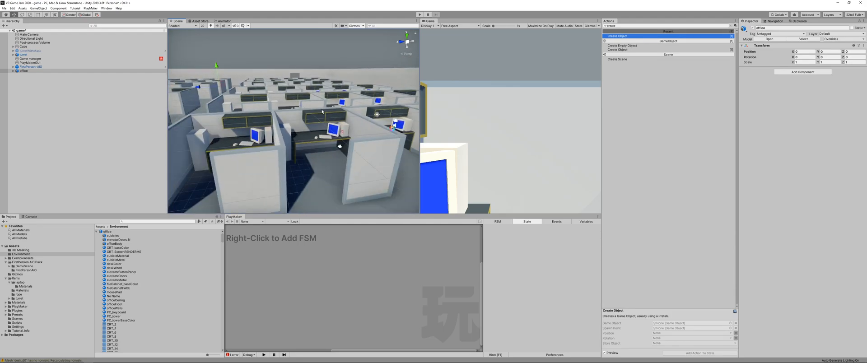
{"action": "middle_click_drag", "start_coordinate": [295, 109], "coordinate": [350, 111]}
{"action": "scroll", "coordinate": [350, 111], "scroll_direction": "up", "scroll_amount": 4}
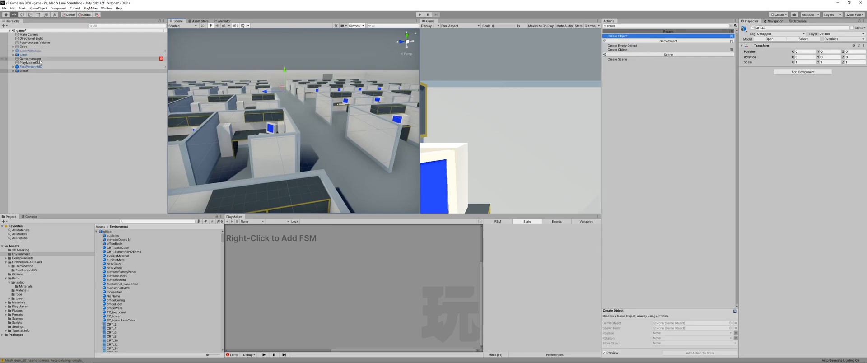
Select the FirstPerson-AIO player and frame it in the scene to check its placement and scale inside the cubicle
{"action": "left_click", "coordinate": [28, 66]}
{"action": "scroll", "coordinate": [269, 88], "scroll_direction": "up", "scroll_amount": 4}
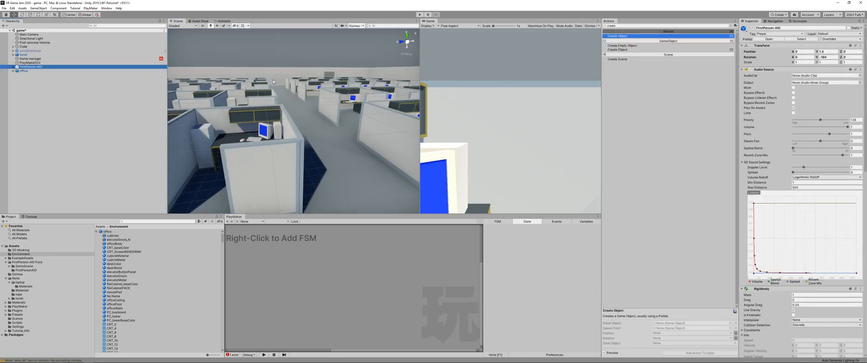
{"action": "key", "text": "f"}
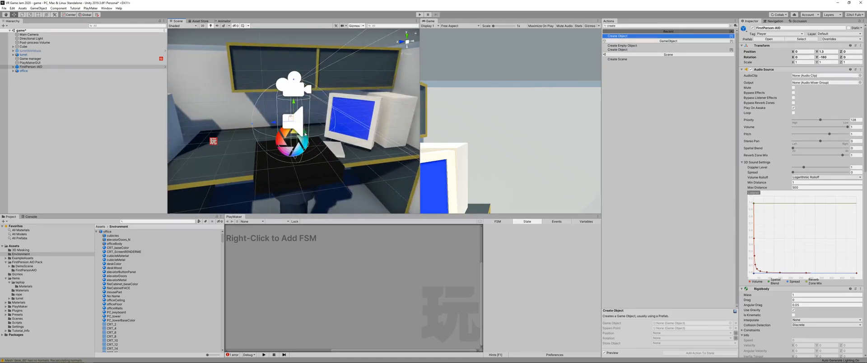
{"action": "scroll", "coordinate": [307, 135], "scroll_direction": "down", "scroll_amount": 3}
{"action": "scroll", "coordinate": [307, 135], "scroll_direction": "down", "scroll_amount": 5}
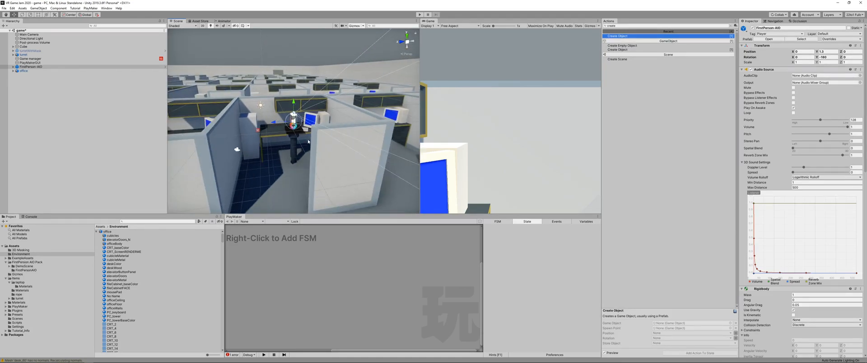
Scale the FirstPerson-AIO player object up uniformly to about 5.2 on all three axes
{"action": "left_click", "coordinate": [18, 67]}
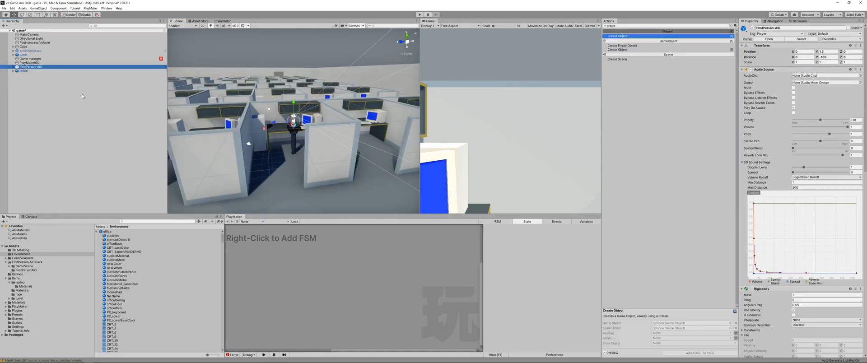
{"action": "key", "text": "t"}
{"action": "key", "text": "e"}
{"action": "key", "text": "r"}
{"action": "left_click_drag", "start_coordinate": [294, 121], "coordinate": [378, 87]}
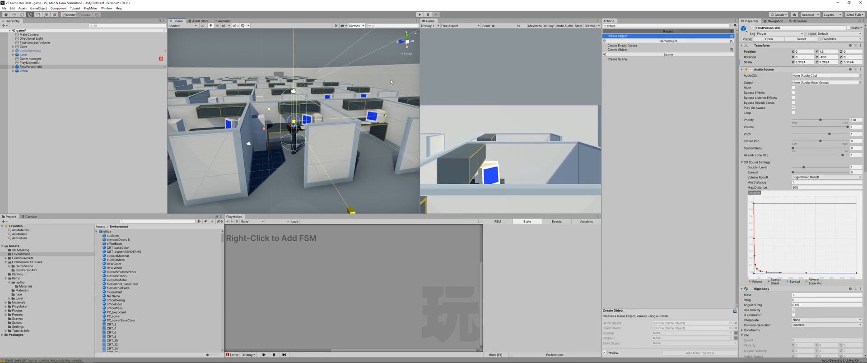
Play-test the scene twice with the enlarged first-person player, stopping play mode after each run
{"action": "left_click", "coordinate": [419, 16]}
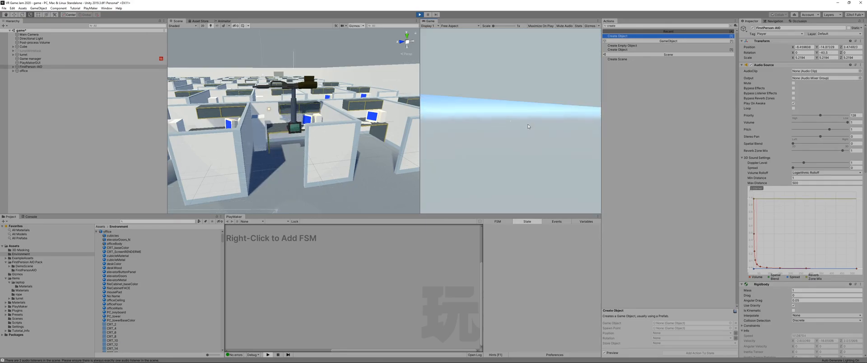
{"action": "key", "text": "ctrl+p"}
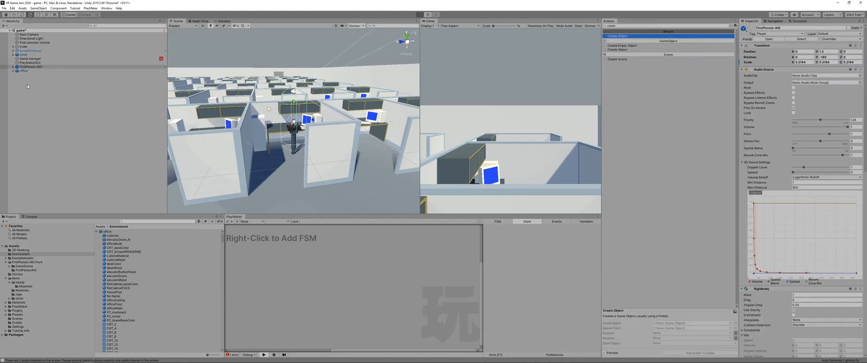
{"action": "key", "text": "ctrl+p"}
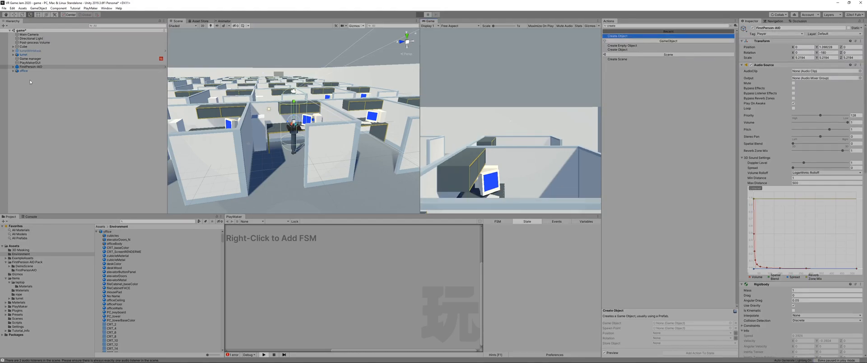
{"action": "left_click", "coordinate": [31, 82]}
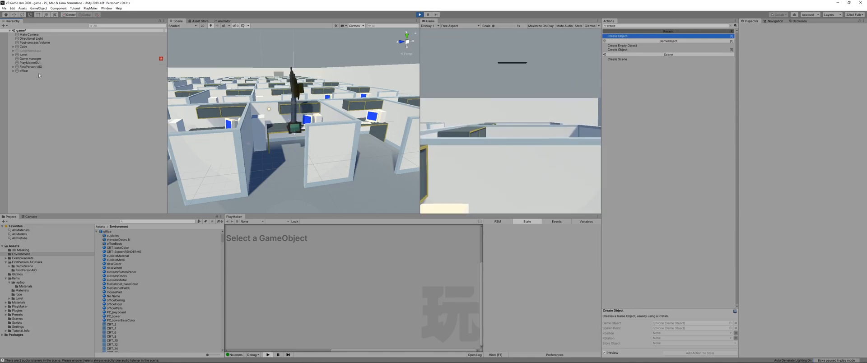
{"action": "left_click", "coordinate": [419, 15]}
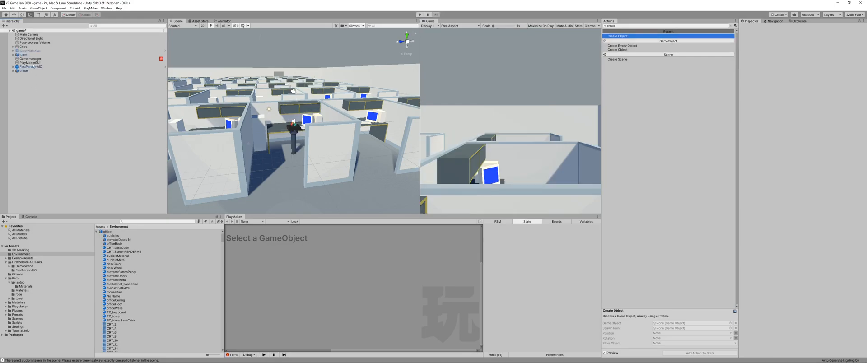
Inspect the office model's officeBody, Cloner and cubicles objects, ending with the cubicles group selected and framed in the scene
{"action": "right_click_drag", "start_coordinate": [306, 139], "coordinate": [378, 155]}
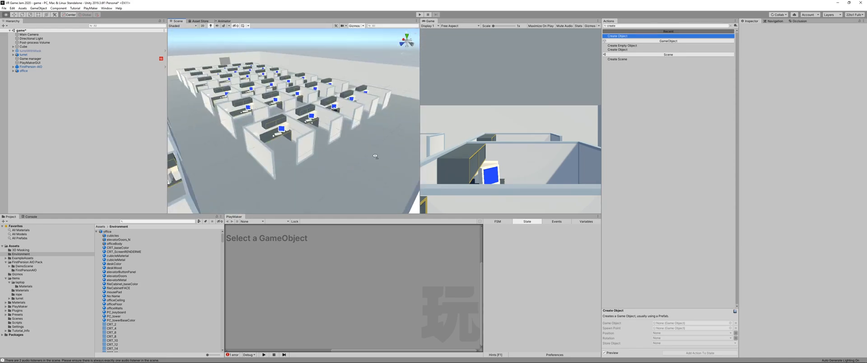
{"action": "left_click", "coordinate": [253, 179]}
{"action": "left_click", "coordinate": [239, 176]}
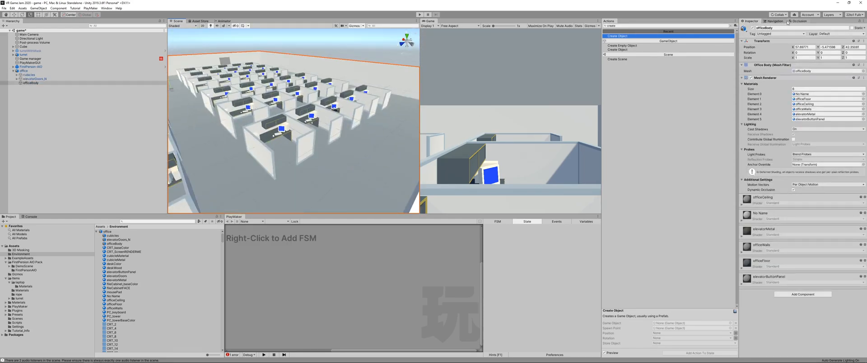
{"action": "left_click", "coordinate": [225, 171]}
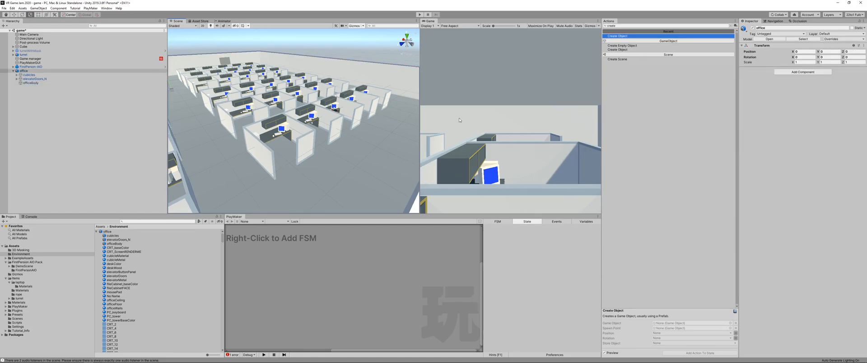
{"action": "left_click", "coordinate": [16, 75]}
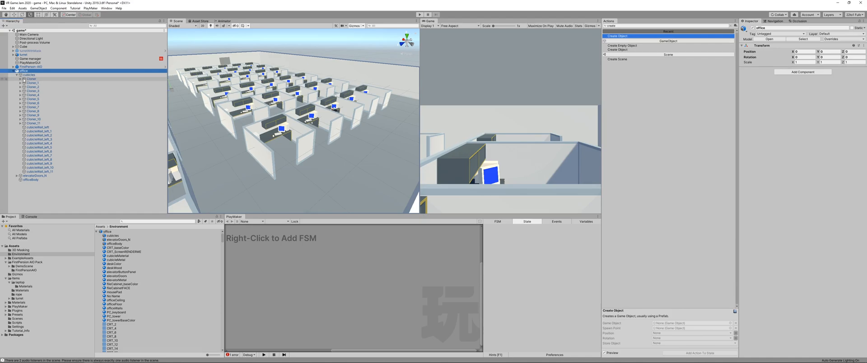
{"action": "left_click", "coordinate": [21, 79]}
{"action": "left_click", "coordinate": [26, 79]}
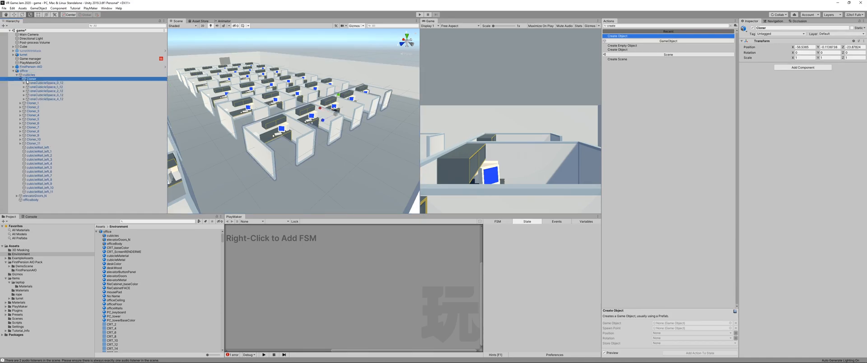
{"action": "left_click", "coordinate": [22, 79]}
{"action": "left_click", "coordinate": [28, 75]}
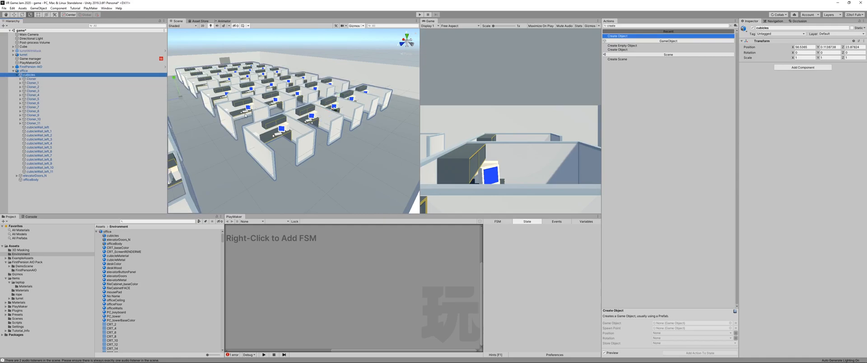
{"action": "key", "text": "f"}
{"action": "key", "text": "r"}
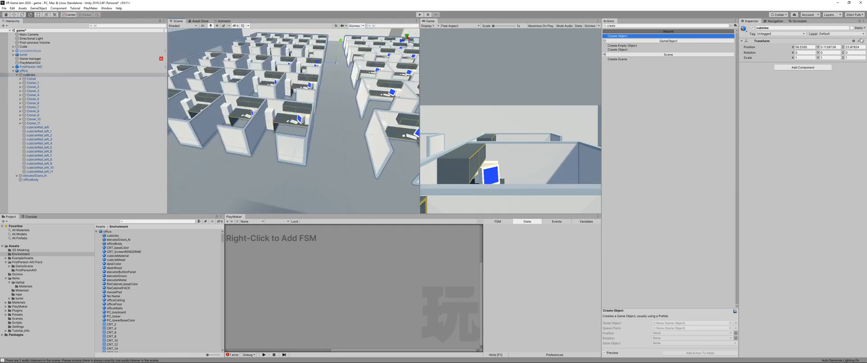
Examine the Navigation settings for areas, baking and objects, including the mesh renderer and terrain scene filters
{"action": "left_click", "coordinate": [774, 21]}
{"action": "left_click", "coordinate": [796, 29]}
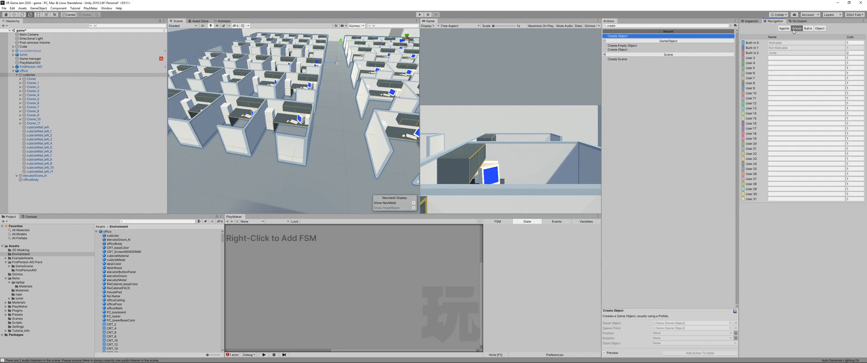
{"action": "left_click", "coordinate": [818, 28]}
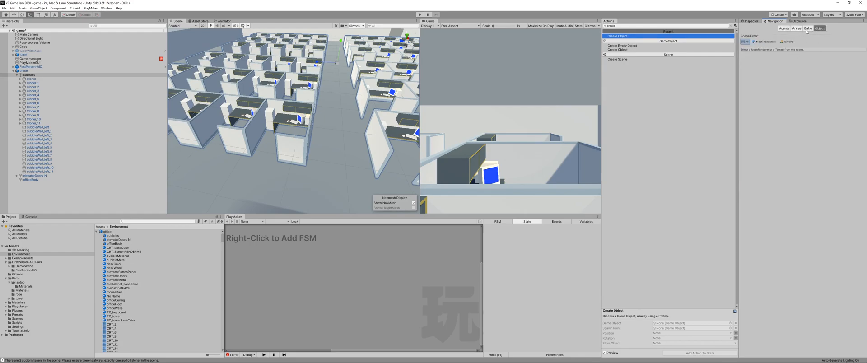
{"action": "left_click", "coordinate": [797, 28]}
{"action": "left_click", "coordinate": [808, 28]}
{"action": "left_click", "coordinate": [797, 28]}
{"action": "left_click", "coordinate": [808, 28]}
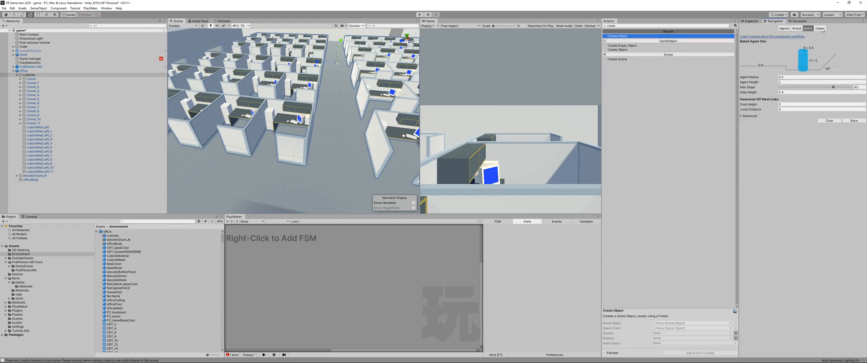
{"action": "left_click", "coordinate": [824, 30]}
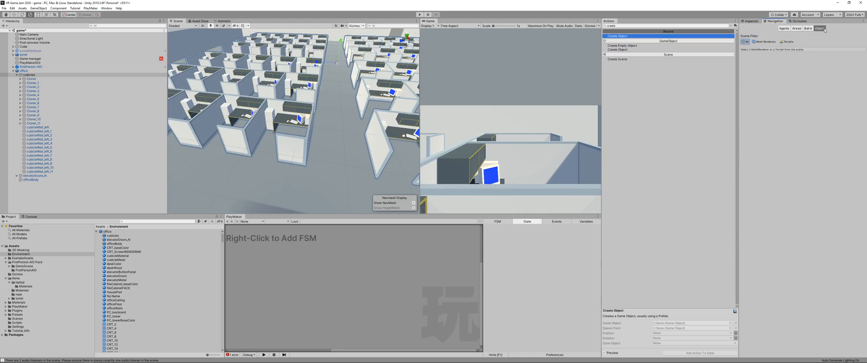
{"action": "left_click", "coordinate": [763, 42]}
{"action": "left_click", "coordinate": [786, 41]}
{"action": "left_click", "coordinate": [744, 41]}
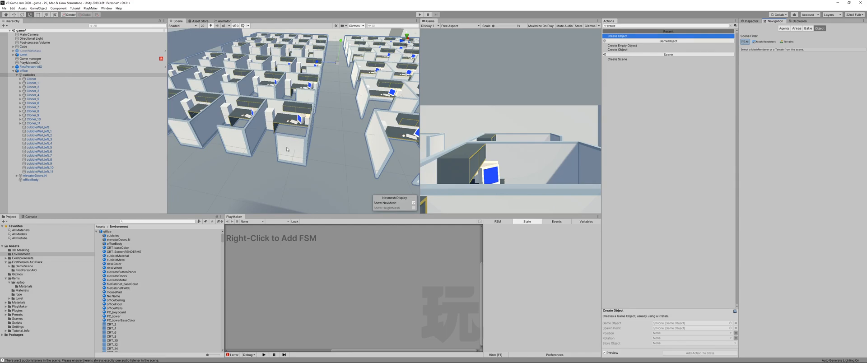
Expand the first cubicle space under Cloner with its contents and walls, and select its desk mesh
{"action": "left_click", "coordinate": [20, 79]}
{"action": "left_click", "coordinate": [34, 83]}
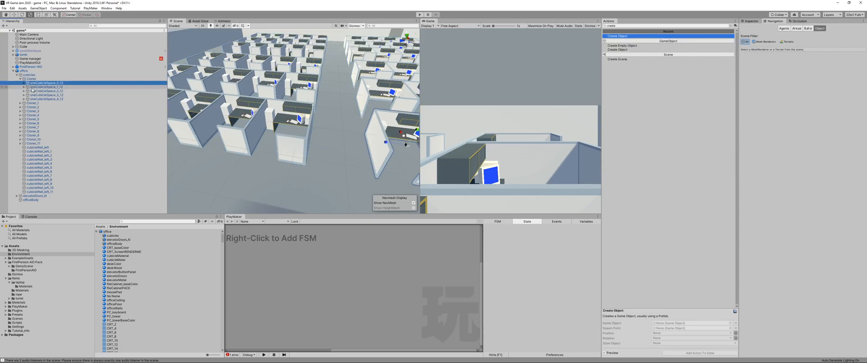
{"action": "key", "text": "Right"}
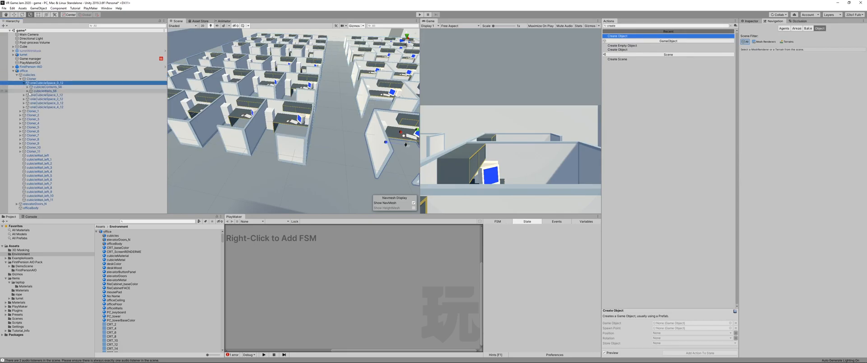
{"action": "left_click", "coordinate": [28, 91]}
{"action": "left_click", "coordinate": [28, 87]}
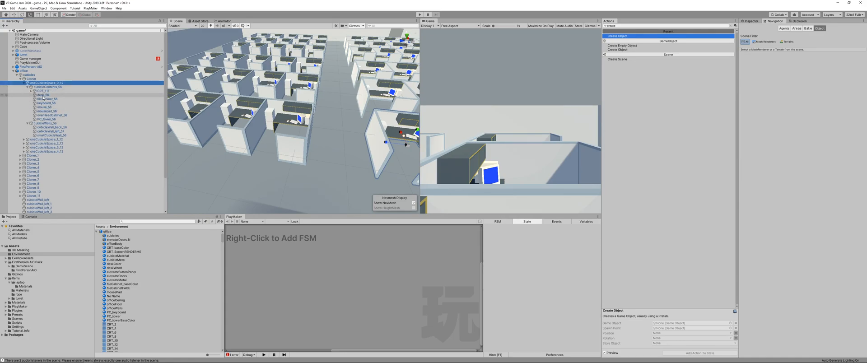
{"action": "left_click", "coordinate": [43, 95]}
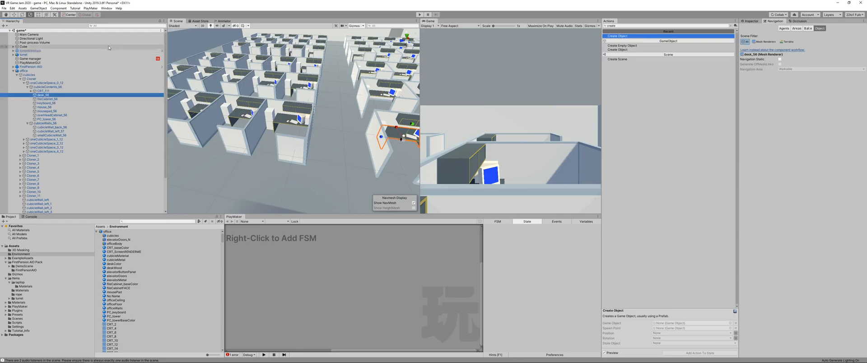
Filter the hierarchy for "desk", make desk through desk_37 Navigation Static with area Not Walkable, and clear the filter
{"action": "left_click", "coordinate": [103, 26]}
{"action": "type", "text": "desk"}
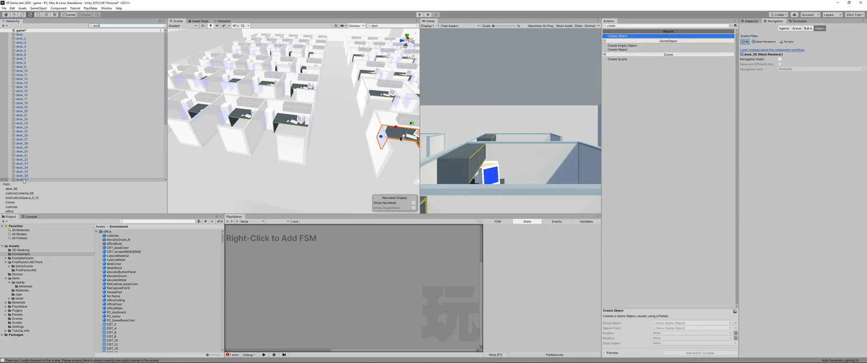
{"action": "left_click", "coordinate": [24, 179]}
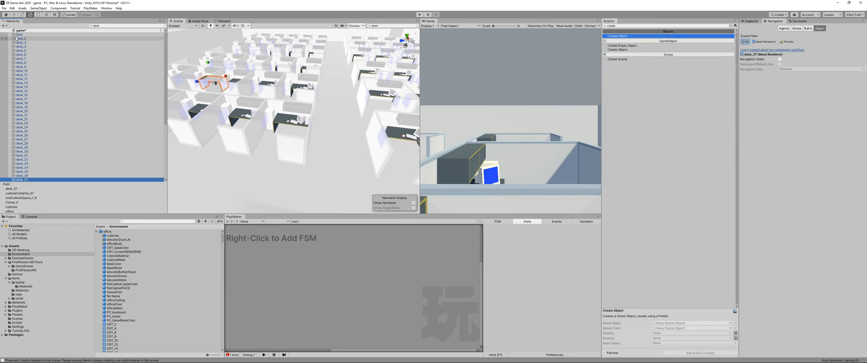
{"action": "left_click", "coordinate": [15, 35], "text": "shift"}
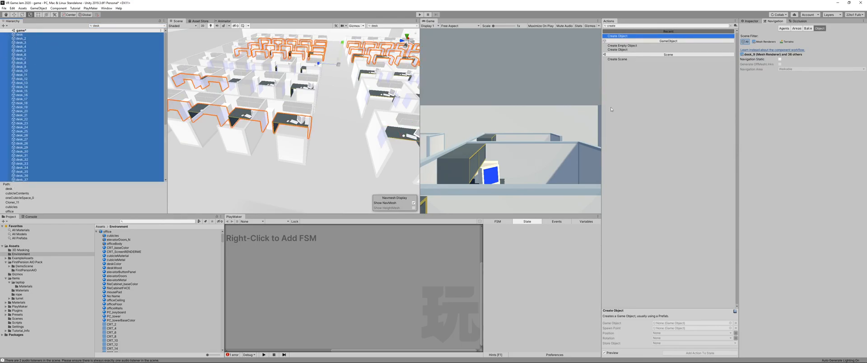
{"action": "left_click", "coordinate": [780, 59]}
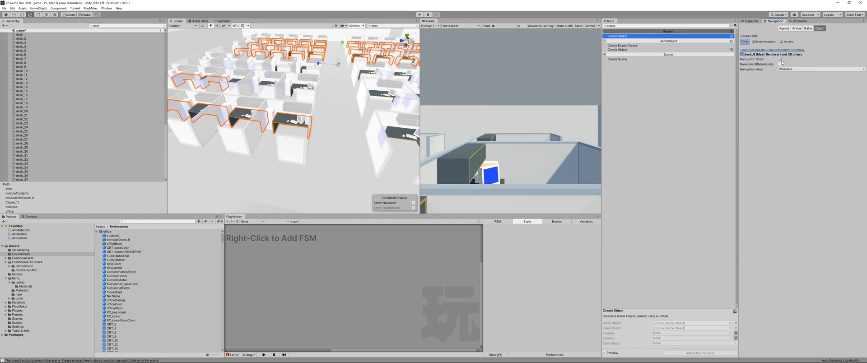
{"action": "left_click", "coordinate": [787, 69]}
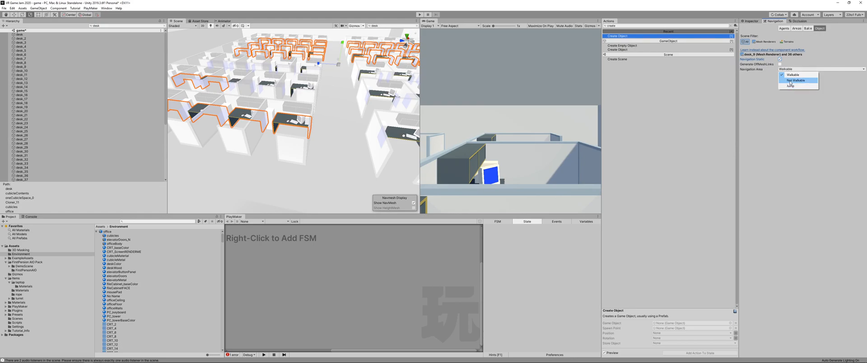
{"action": "left_click", "coordinate": [791, 82]}
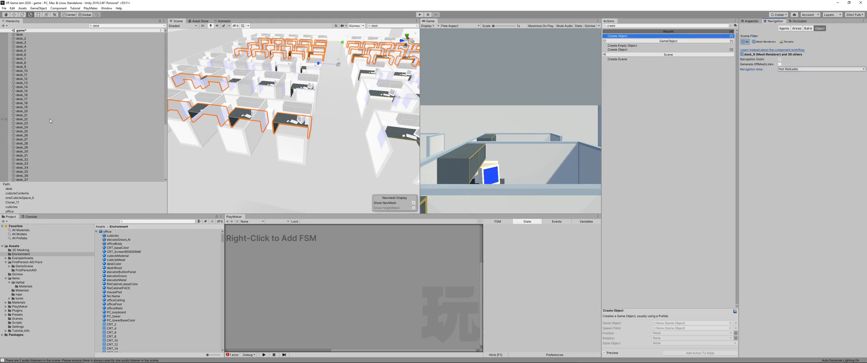
{"action": "left_click", "coordinate": [164, 26]}
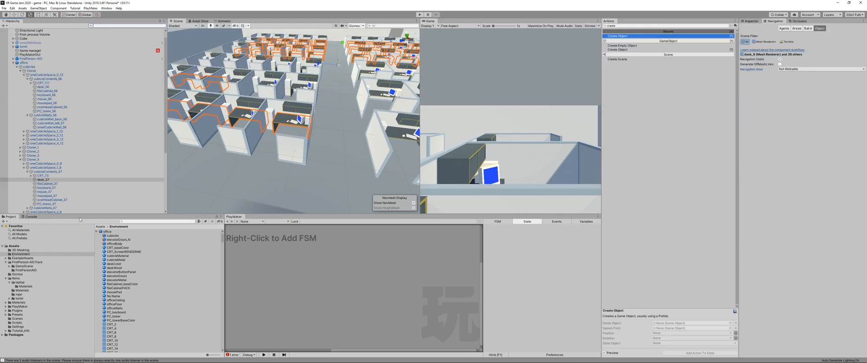
Set the office model asset's material location to Use External Materials (Legacy) and apply the import settings
{"action": "right_click", "coordinate": [114, 232]}
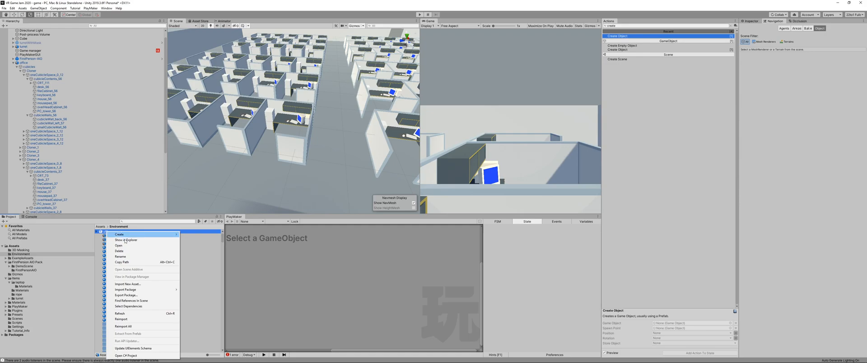
{"action": "left_click", "coordinate": [104, 234]}
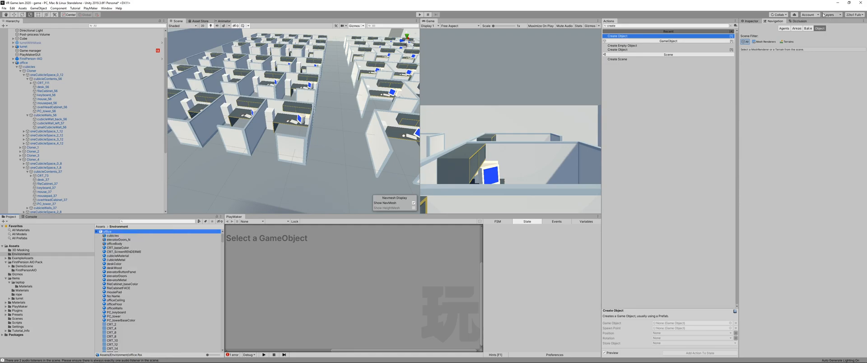
{"action": "left_click", "coordinate": [752, 20]}
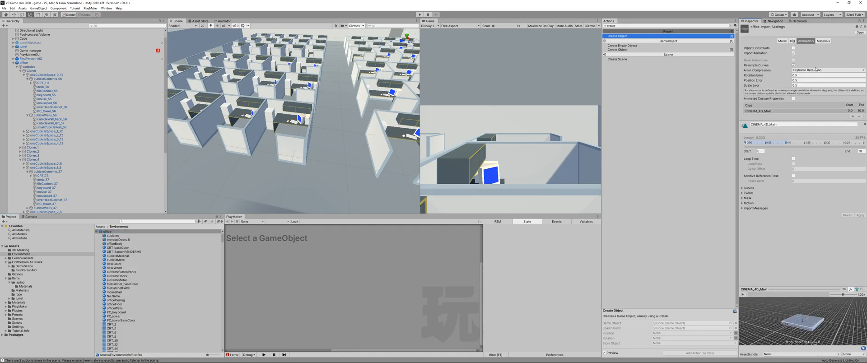
{"action": "left_click", "coordinate": [821, 41]}
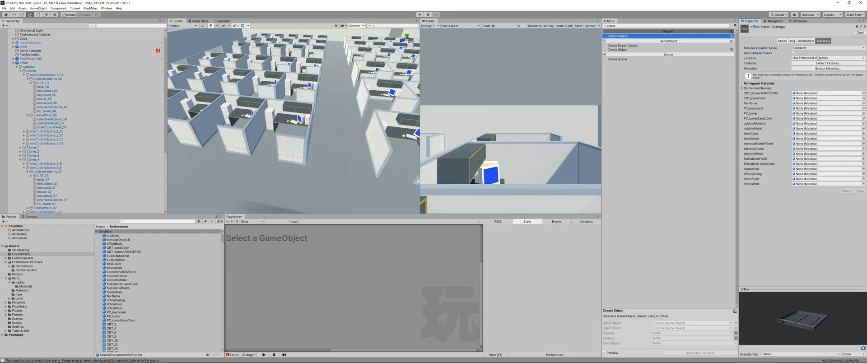
{"action": "left_click", "coordinate": [818, 58]}
{"action": "left_click", "coordinate": [818, 64]}
{"action": "left_click", "coordinate": [860, 90]}
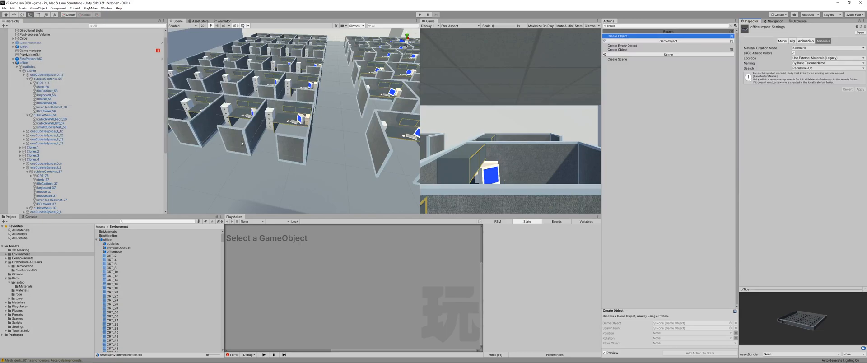
Filter the hierarchy for "filecab" and make all the file cabinets Navigation Static with area Not Walkable
{"action": "left_click", "coordinate": [226, 112]}
{"action": "left_click", "coordinate": [226, 112]}
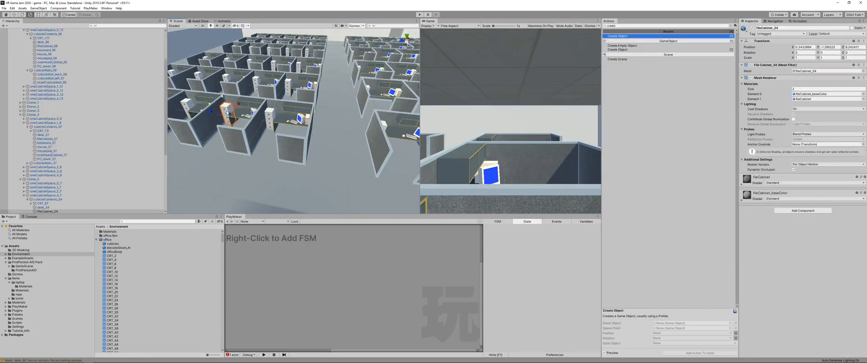
{"action": "left_click", "coordinate": [109, 26]}
{"action": "type", "text": "filecab"}
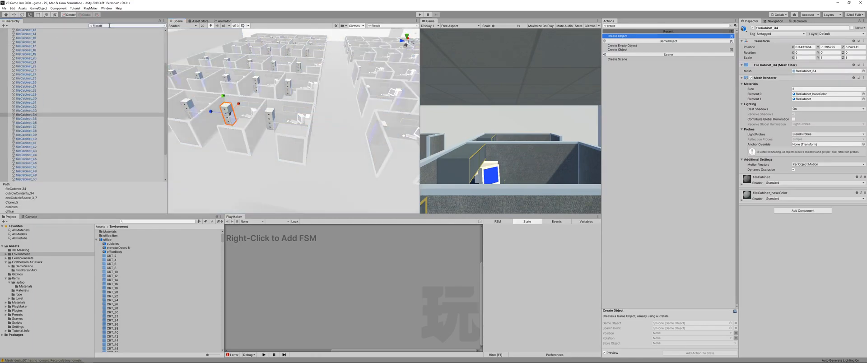
{"action": "left_click", "coordinate": [50, 178]}
{"action": "scroll", "coordinate": [45, 149], "scroll_direction": "up", "scroll_amount": 5}
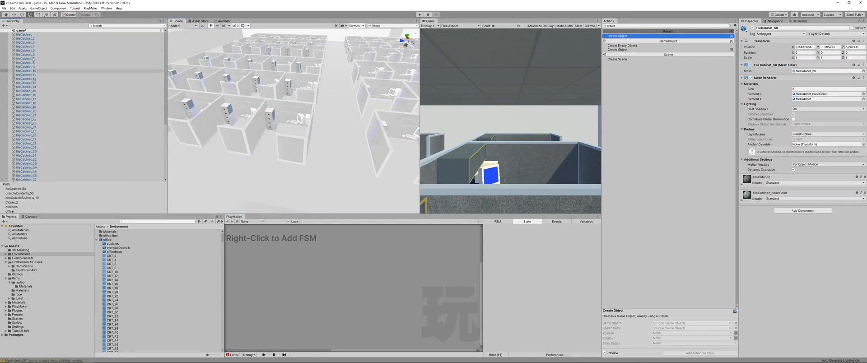
{"action": "left_click", "coordinate": [22, 35], "text": "shift"}
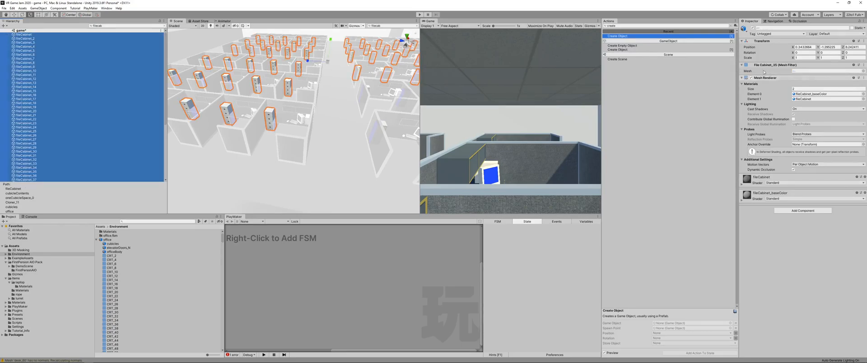
{"action": "left_click", "coordinate": [775, 21]}
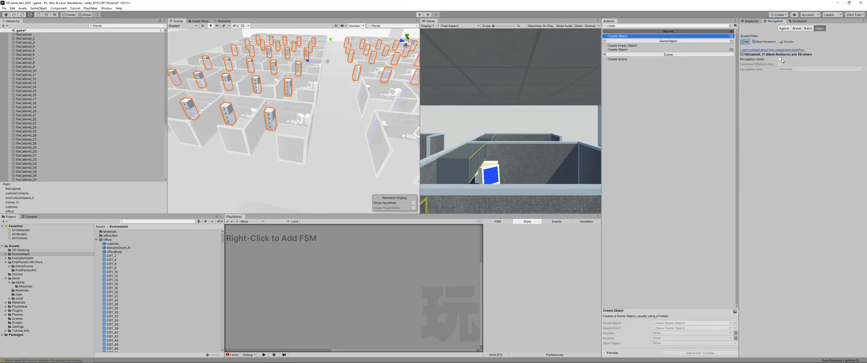
{"action": "left_click", "coordinate": [779, 59]}
{"action": "left_click", "coordinate": [789, 69]}
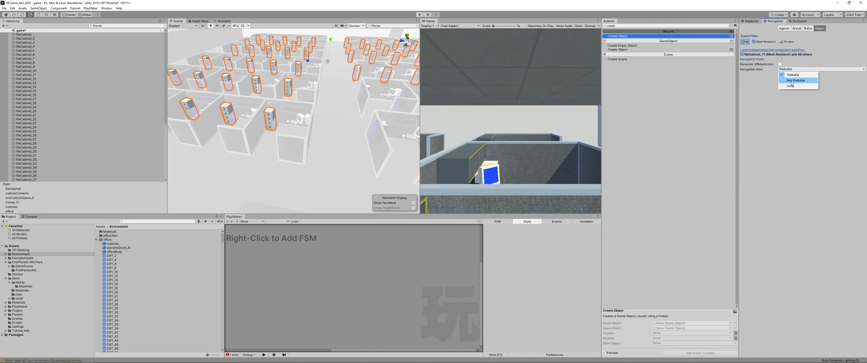
{"action": "left_click", "coordinate": [791, 80]}
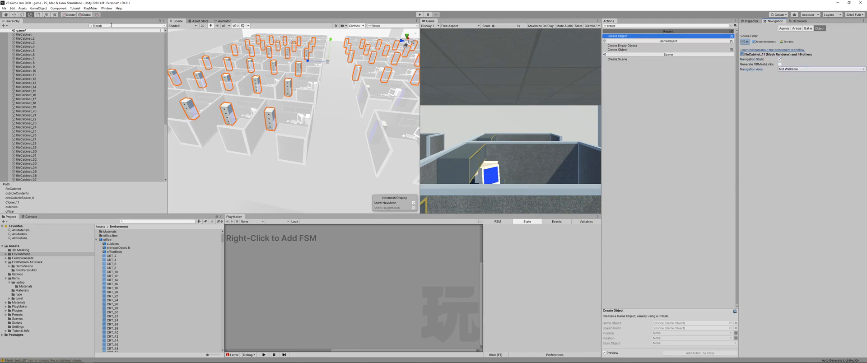
Filter the hierarchy for "cubiclewall", make all matches Navigation Static with area Not Walkable for these objects only, and clear the filter
{"action": "left_click", "coordinate": [92, 26]}
{"action": "type", "text": "cubicle"}
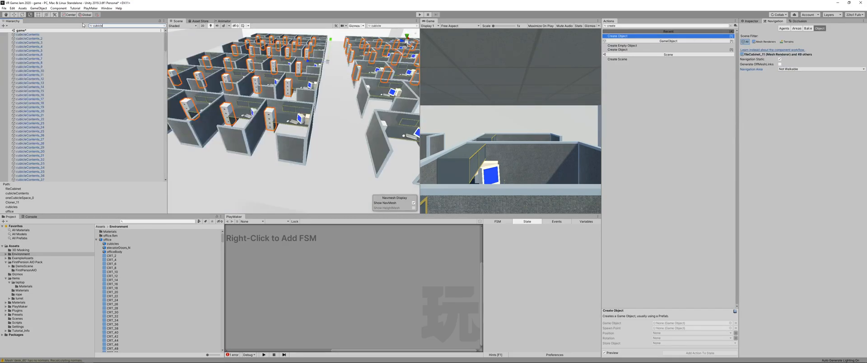
{"action": "type", "text": "wall"}
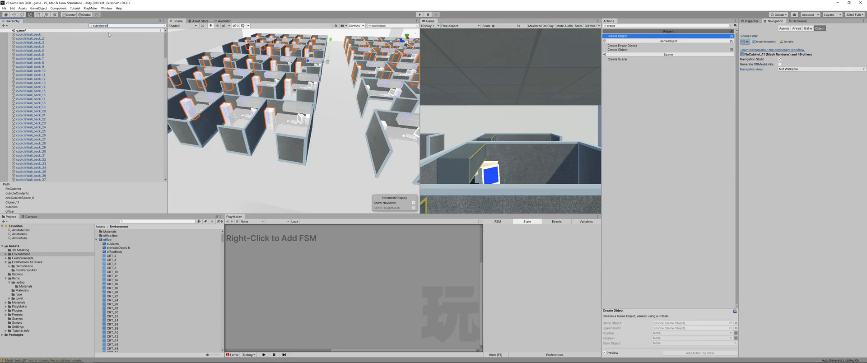
{"action": "left_click", "coordinate": [32, 179]}
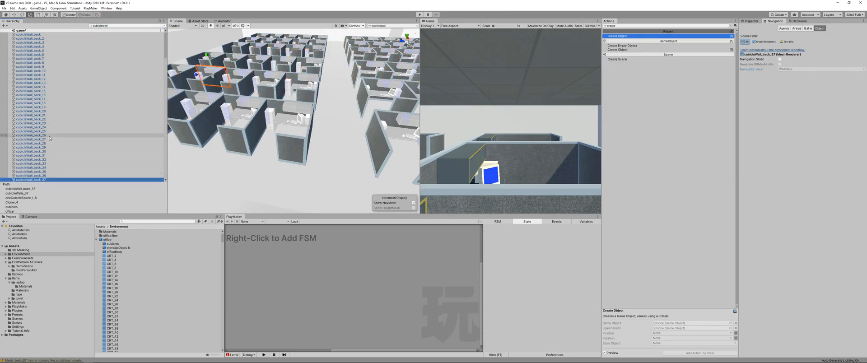
{"action": "scroll", "coordinate": [49, 134], "scroll_direction": "down", "scroll_amount": 8}
{"action": "scroll", "coordinate": [48, 134], "scroll_direction": "up", "scroll_amount": 8}
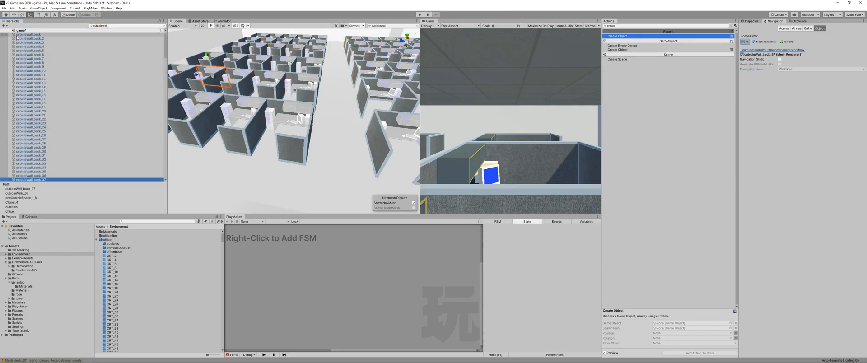
{"action": "left_click", "coordinate": [16, 35]}
{"action": "scroll", "coordinate": [50, 104], "scroll_direction": "down", "scroll_amount": 10}
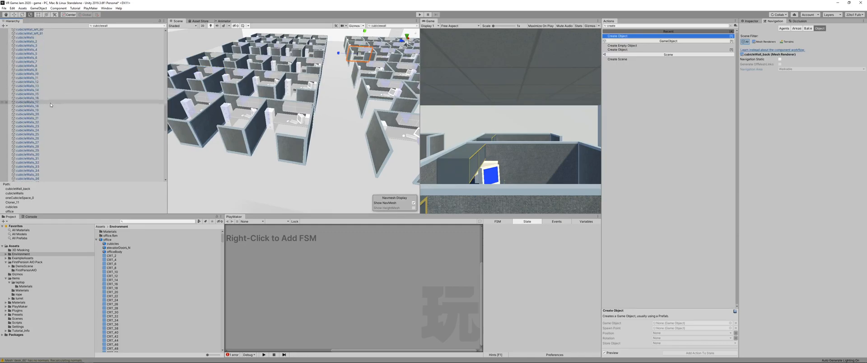
{"action": "scroll", "coordinate": [51, 104], "scroll_direction": "down", "scroll_amount": 15}
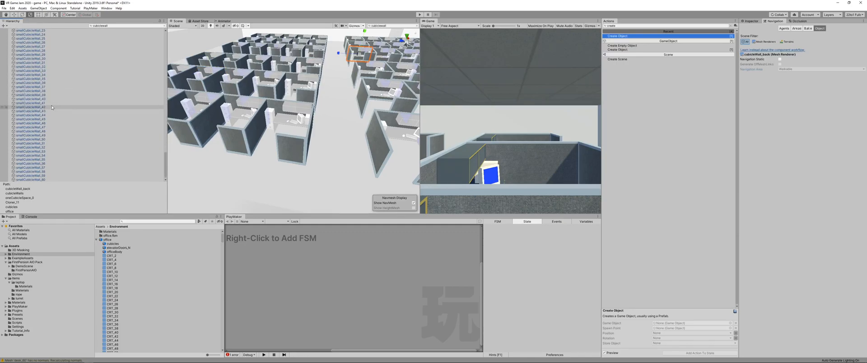
{"action": "left_click", "coordinate": [50, 180], "text": "shift"}
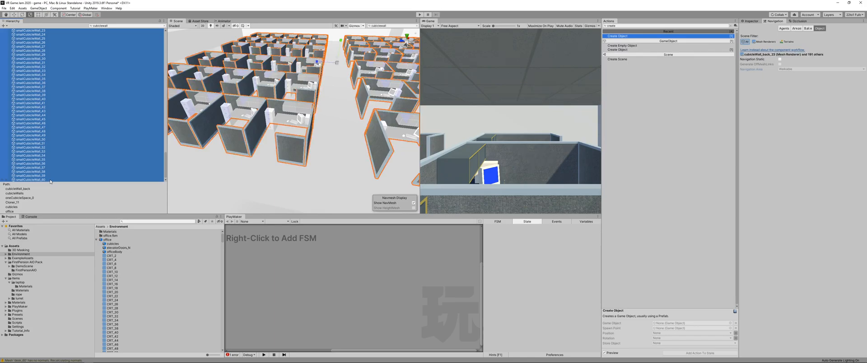
{"action": "left_click", "coordinate": [779, 59]}
{"action": "left_click", "coordinate": [788, 69]}
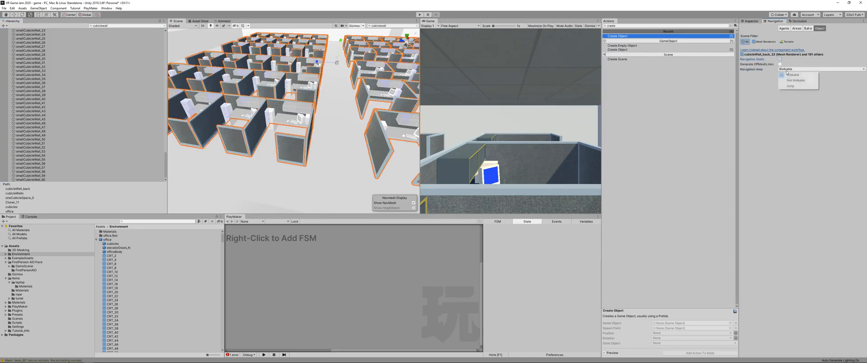
{"action": "left_click", "coordinate": [786, 81]}
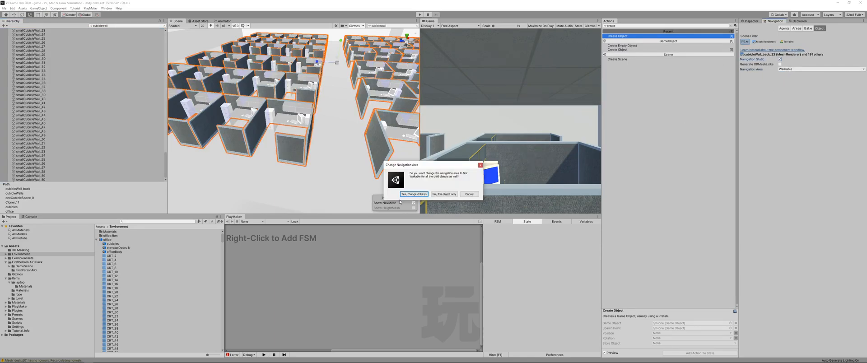
{"action": "left_click", "coordinate": [444, 194]}
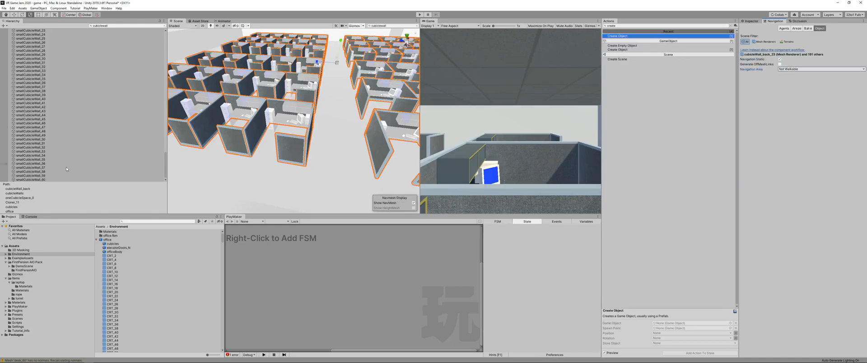
{"action": "scroll", "coordinate": [67, 139], "scroll_direction": "up", "scroll_amount": 10}
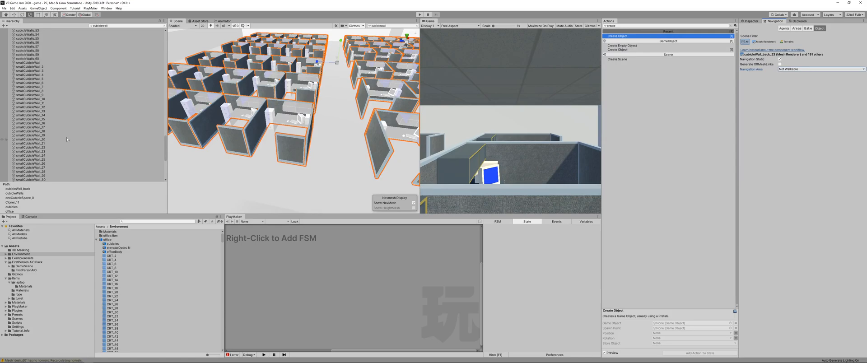
{"action": "left_click", "coordinate": [162, 26]}
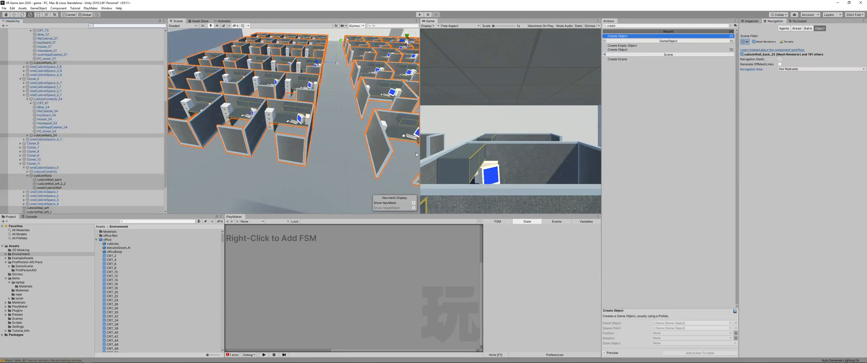
Make the officeBody mesh Navigation Static and bake the NavMesh
{"action": "left_click", "coordinate": [334, 156]}
{"action": "key", "text": "f"}
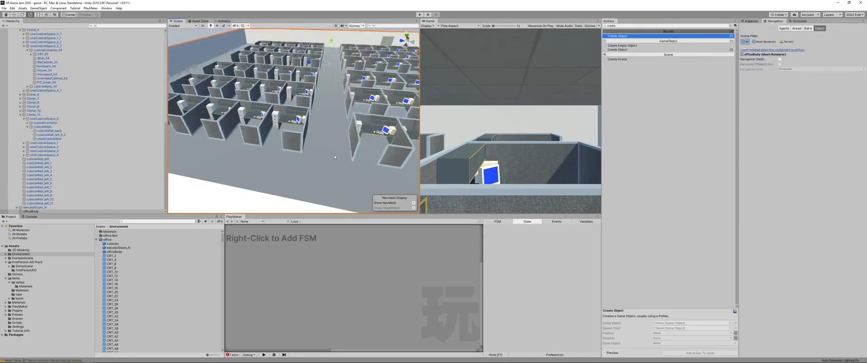
{"action": "left_click", "coordinate": [779, 59]}
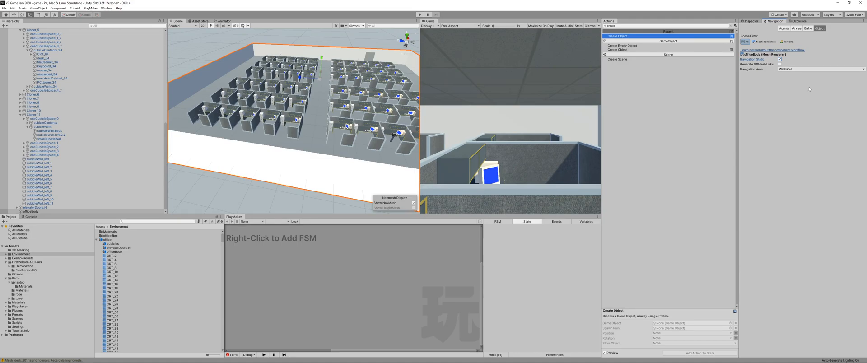
{"action": "left_click", "coordinate": [808, 28]}
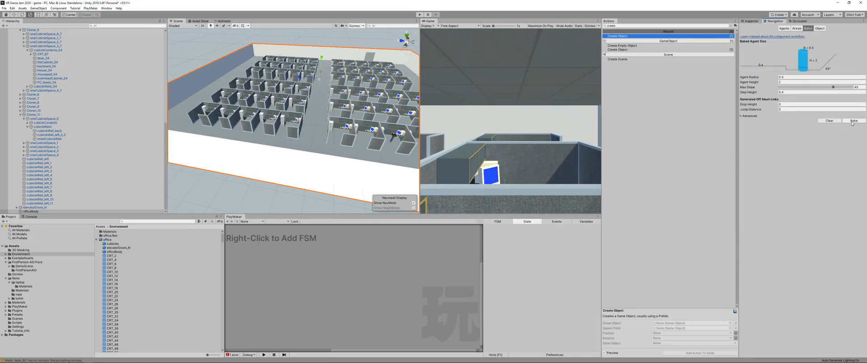
{"action": "left_click", "coordinate": [851, 121]}
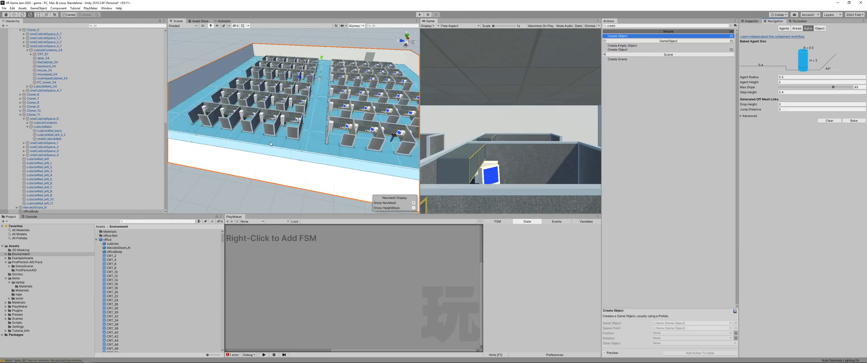
Set the baked agent height to 7.12 and bake the NavMesh again
{"action": "scroll", "coordinate": [286, 137], "scroll_direction": "up", "scroll_amount": 8}
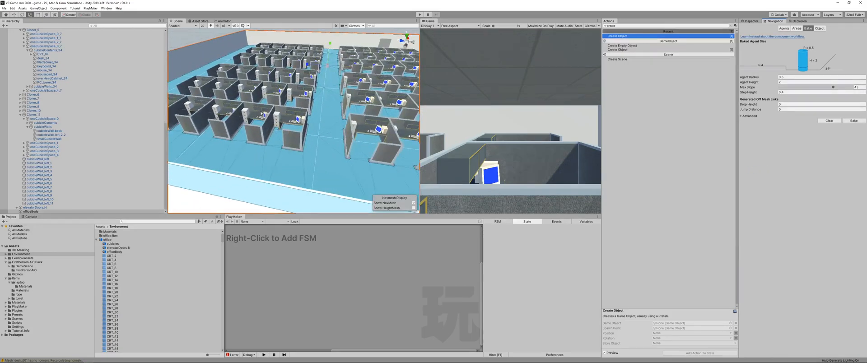
{"action": "middle_click_drag", "start_coordinate": [402, 117], "coordinate": [387, 102]}
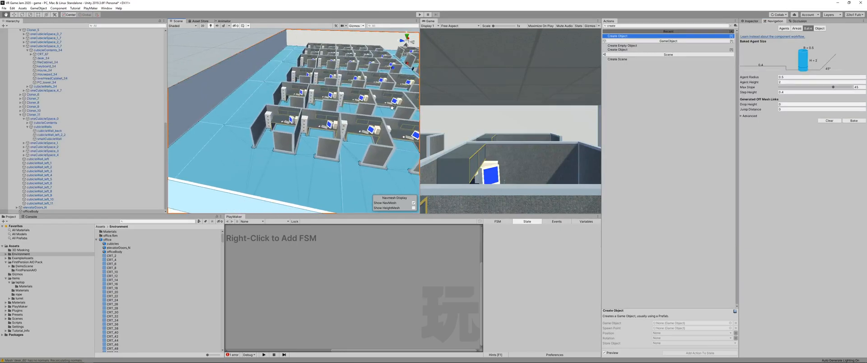
{"action": "scroll", "coordinate": [252, 119], "scroll_direction": "up", "scroll_amount": 8}
{"action": "scroll", "coordinate": [252, 120], "scroll_direction": "up", "scroll_amount": 8}
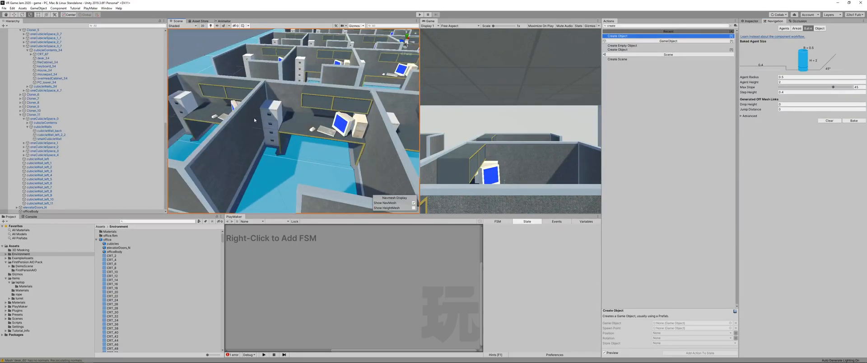
{"action": "scroll", "coordinate": [249, 124], "scroll_direction": "up", "scroll_amount": 3}
{"action": "middle_click_drag", "start_coordinate": [250, 124], "coordinate": [293, 122]}
{"action": "scroll", "coordinate": [252, 134], "scroll_direction": "down", "scroll_amount": 3}
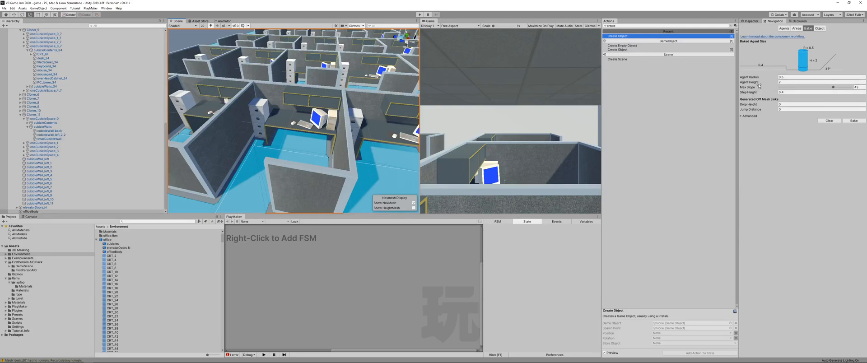
{"action": "left_click_drag", "start_coordinate": [755, 82], "coordinate": [786, 81]}
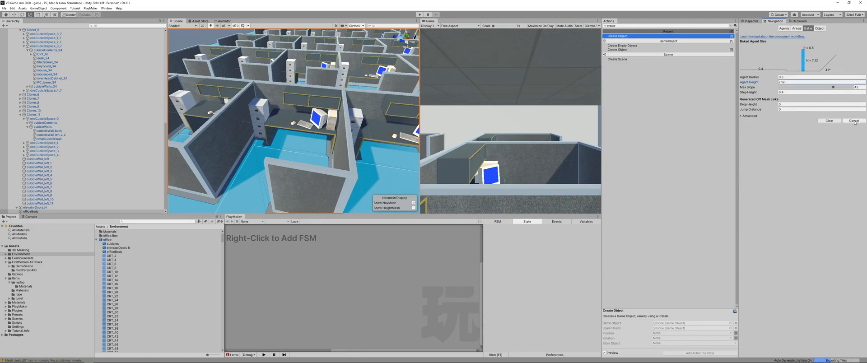
Move the parent object of both elevator doors straight up, clear of its doorway in the office wall
{"action": "scroll", "coordinate": [290, 124], "scroll_direction": "down", "scroll_amount": 8}
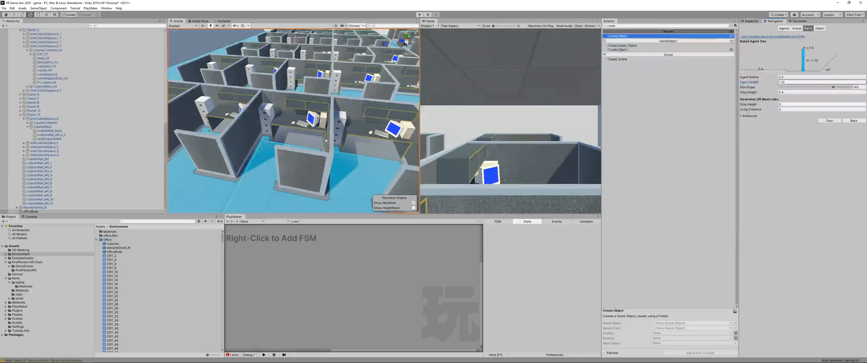
{"action": "middle_click_drag", "start_coordinate": [290, 123], "coordinate": [173, 118]}
{"action": "scroll", "coordinate": [174, 118], "scroll_direction": "down", "scroll_amount": 10}
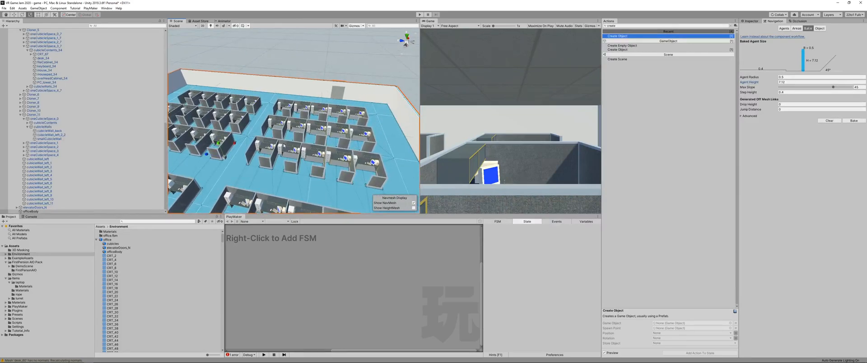
{"action": "left_click_drag", "start_coordinate": [220, 162], "coordinate": [554, 100], "text": "alt"}
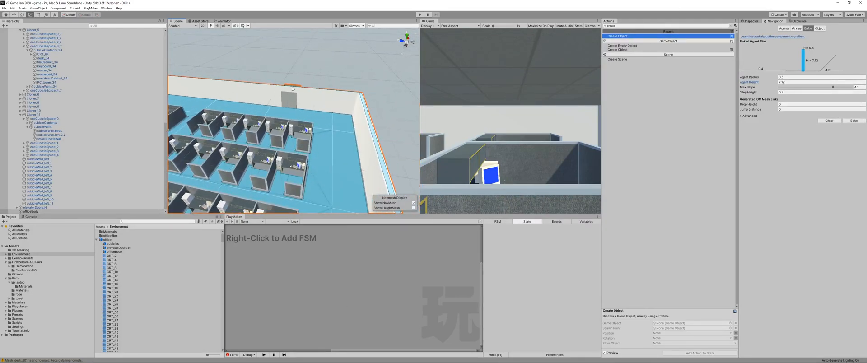
{"action": "left_click", "coordinate": [284, 100]}
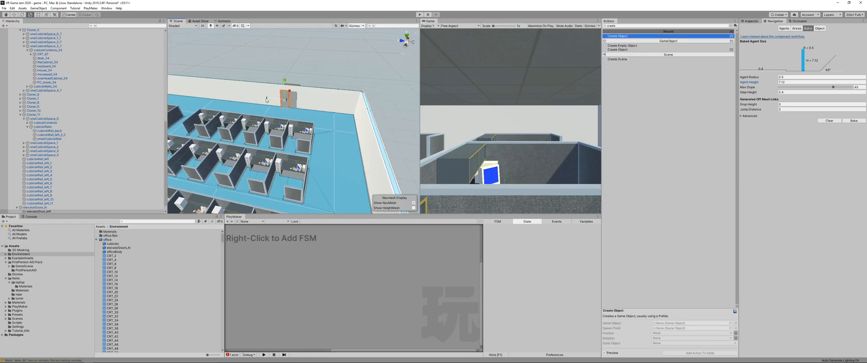
{"action": "scroll", "coordinate": [68, 144], "scroll_direction": "down", "scroll_amount": 1}
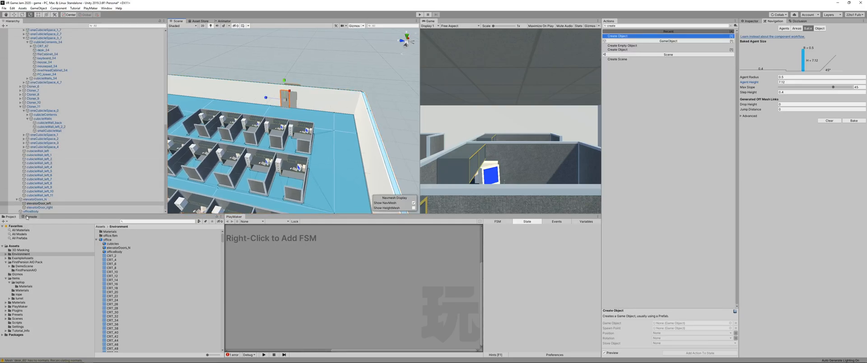
{"action": "left_click", "coordinate": [36, 199]}
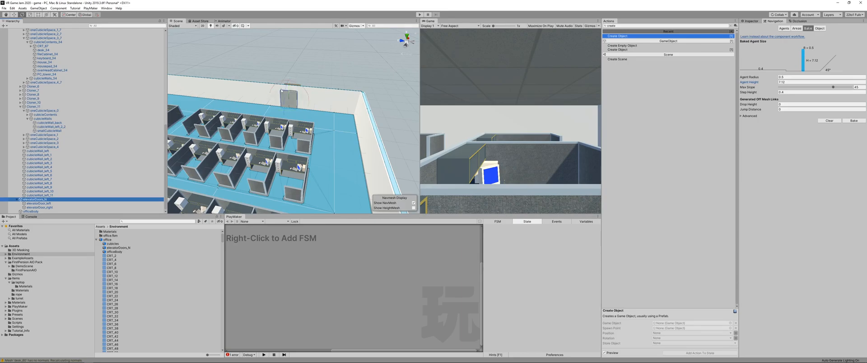
{"action": "key", "text": "w"}
{"action": "left_click_drag", "start_coordinate": [288, 88], "coordinate": [291, 54]}
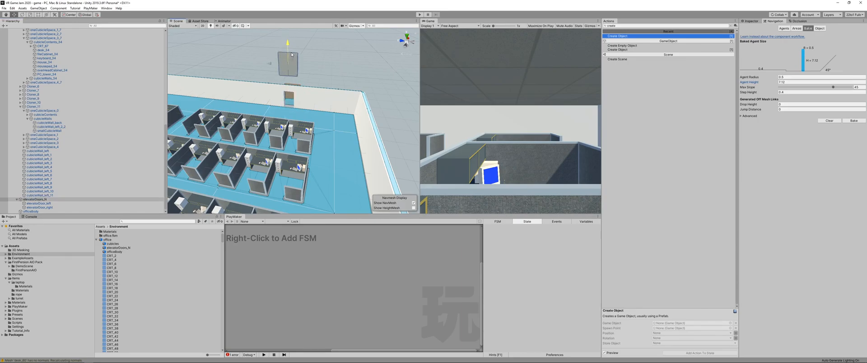
Try baking the NavMesh at the elevator doorway with agent heights of 5 and 3
{"action": "scroll", "coordinate": [292, 94], "scroll_direction": "up", "scroll_amount": 5}
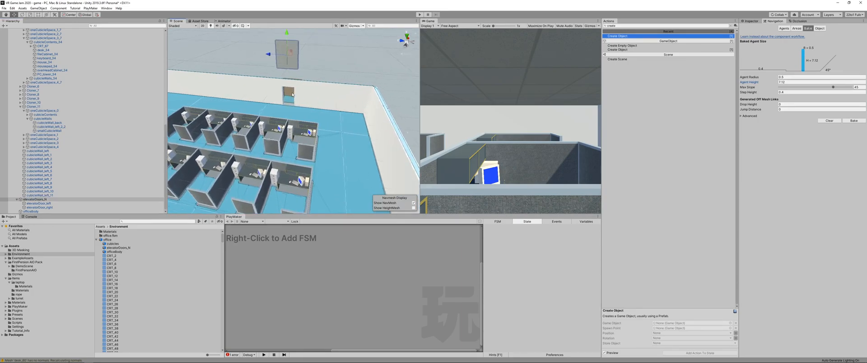
{"action": "scroll", "coordinate": [293, 94], "scroll_direction": "up", "scroll_amount": 6}
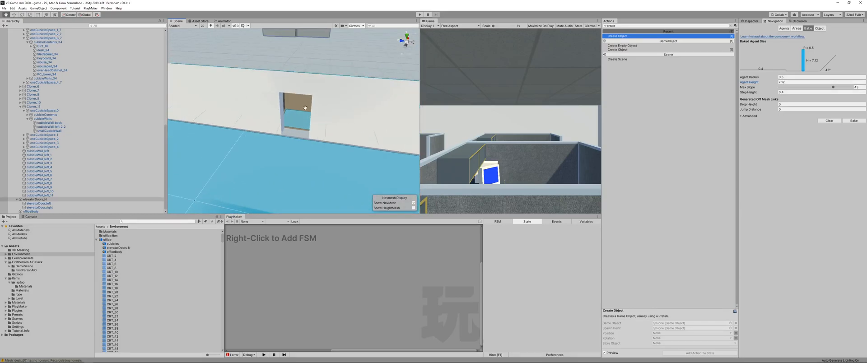
{"action": "scroll", "coordinate": [304, 107], "scroll_direction": "up", "scroll_amount": 8}
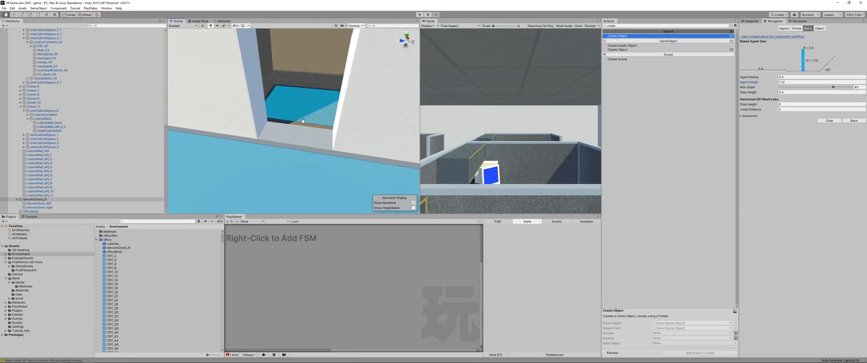
{"action": "left_click_drag", "start_coordinate": [303, 121], "coordinate": [333, 98], "text": "alt"}
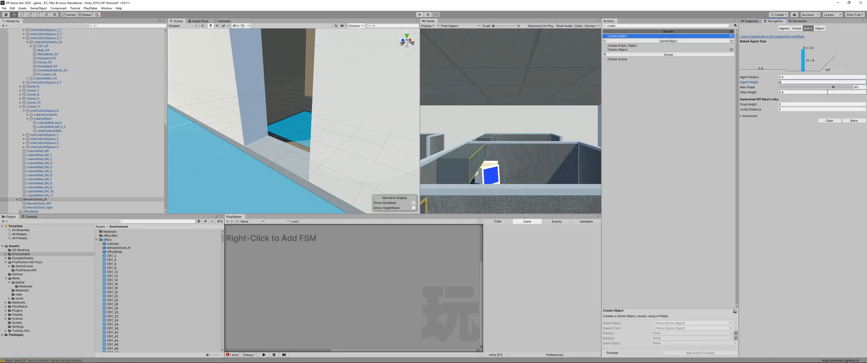
{"action": "type", "text": "5"}
{"action": "left_click", "coordinate": [853, 120]}
{"action": "type", "text": "3"}
{"action": "left_click", "coordinate": [854, 121]}
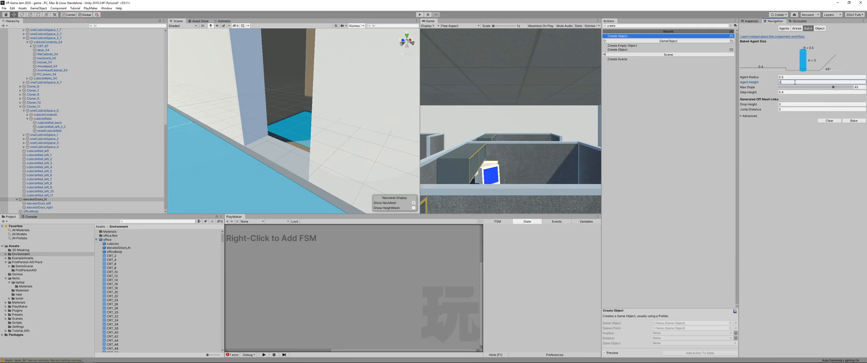
Try lower baked agent heights of 2, 1 and 0.5, rebaking the NavMesh to test the elevator doorway
{"action": "type", "text": "2"}
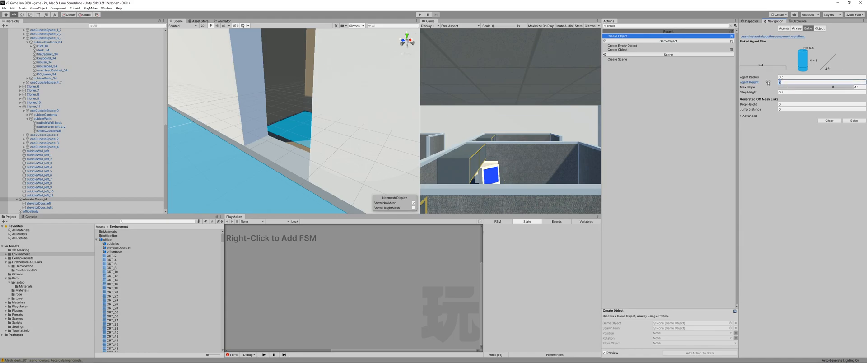
{"action": "type", "text": "1"}
{"action": "left_click", "coordinate": [853, 121]}
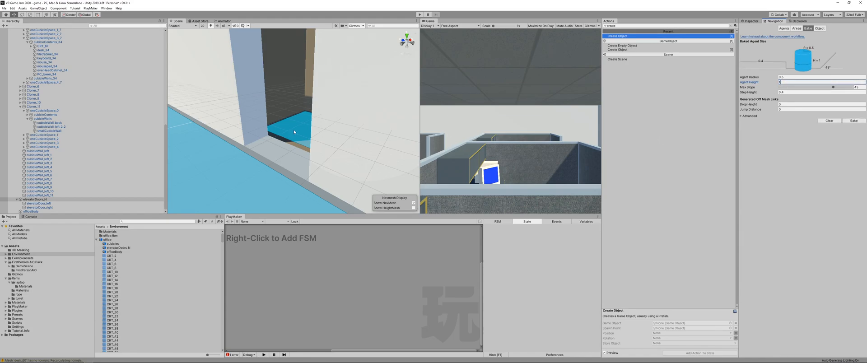
{"action": "right_click_drag", "start_coordinate": [294, 132], "coordinate": [318, 124]}
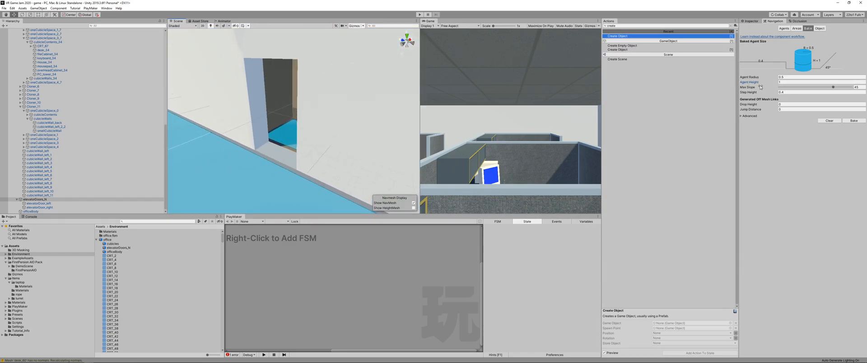
{"action": "type", "text": ".5"}
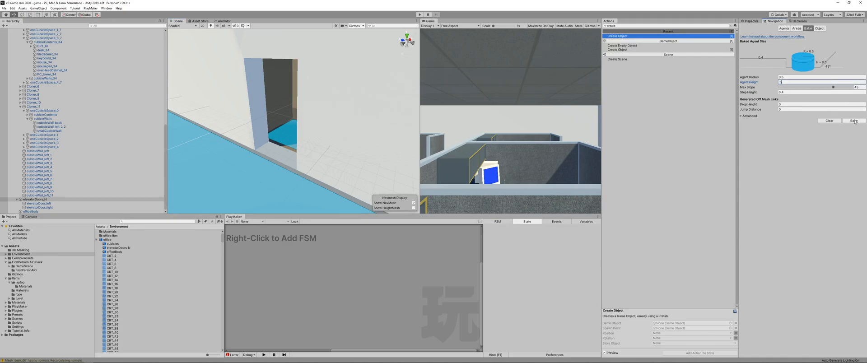
{"action": "left_click", "coordinate": [853, 121]}
Try baking the NavMesh with the agent height raised to 3 and to 5
{"action": "scroll", "coordinate": [270, 146], "scroll_direction": "down", "scroll_amount": 5}
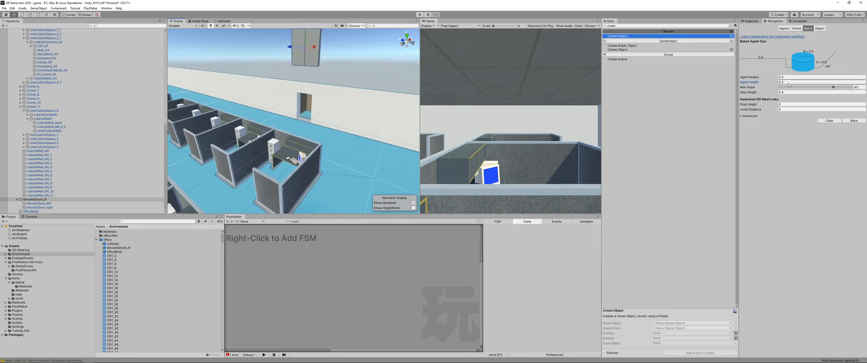
{"action": "type", "text": "3"}
{"action": "left_click", "coordinate": [851, 121]}
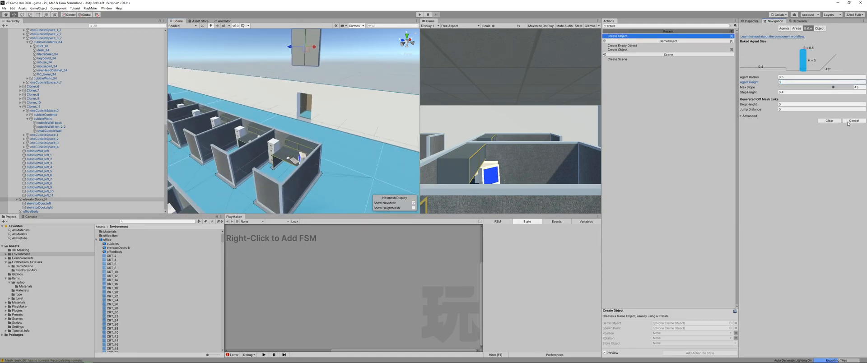
{"action": "key", "text": "BackSpace"}
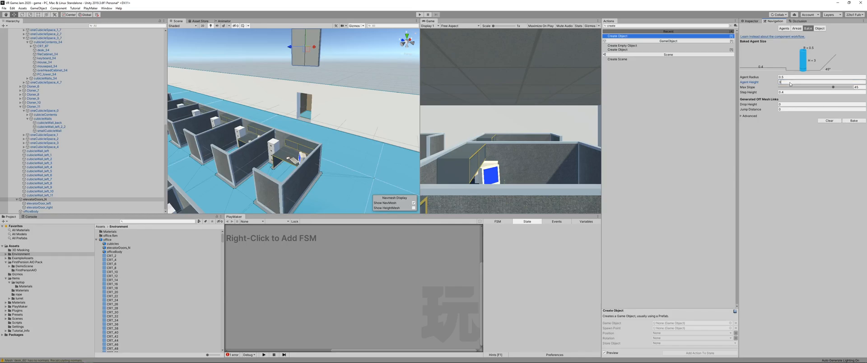
{"action": "type", "text": "5"}
{"action": "left_click", "coordinate": [850, 121]}
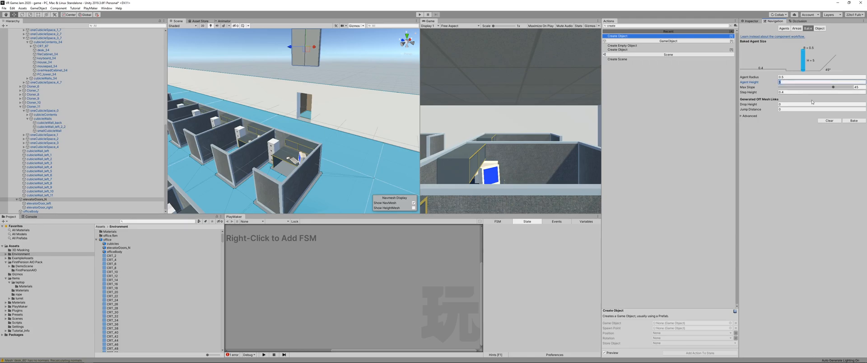
Set the baked agent height to 4 and bake the NavMesh
{"action": "type", "text": "4"}
{"action": "left_click", "coordinate": [849, 121]}
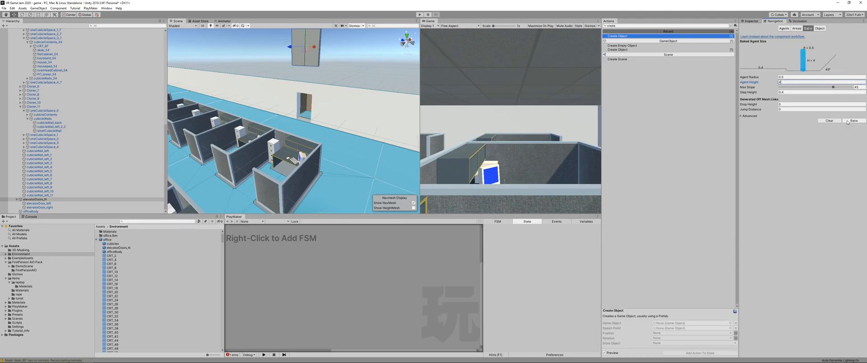
{"action": "scroll", "coordinate": [298, 111], "scroll_direction": "up", "scroll_amount": 6}
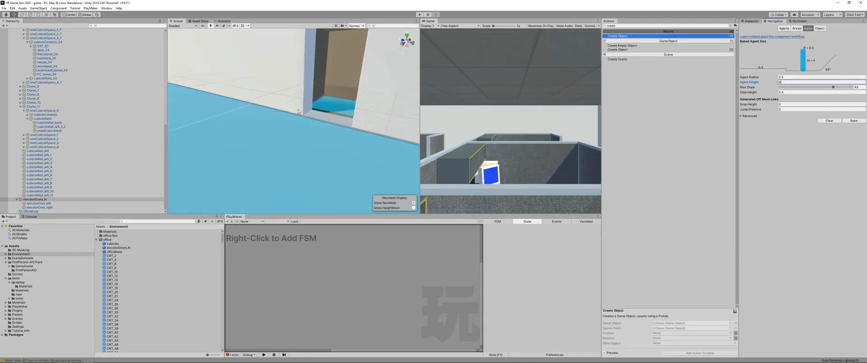
Switch to Cinema 4D and move the elevator doors' parent object sideways along the wall, clear of the doorway
{"action": "key", "text": "alt+Tab"}
{"action": "key", "text": "alt+Tab"}
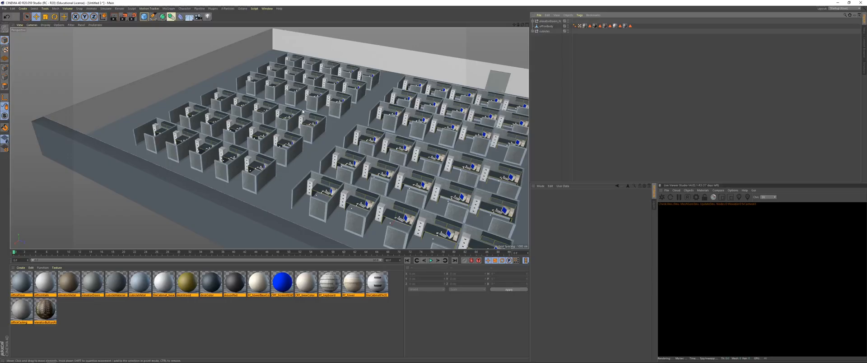
{"action": "middle_click_drag", "start_coordinate": [428, 77], "coordinate": [249, 101], "text": "alt"}
{"action": "right_click_drag", "start_coordinate": [253, 100], "coordinate": [344, 139], "text": "alt"}
{"action": "left_click", "coordinate": [547, 21]}
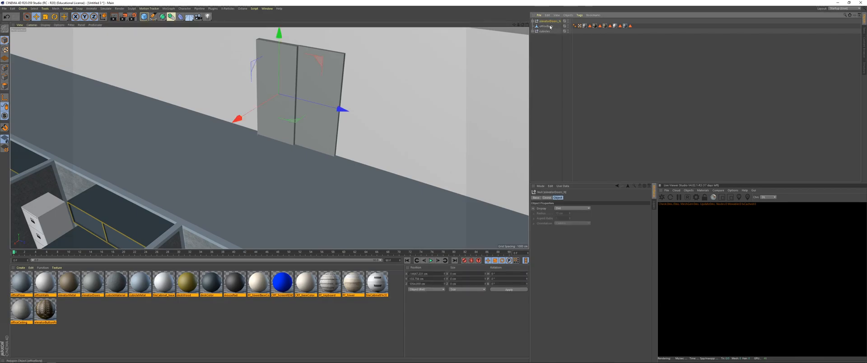
{"action": "left_click_drag", "start_coordinate": [340, 110], "coordinate": [229, 82]}
Check the face directions of the officeBody polygons around the elevator doorway, selecting the floor and side faces in polygon mode
{"action": "left_click", "coordinate": [299, 137]}
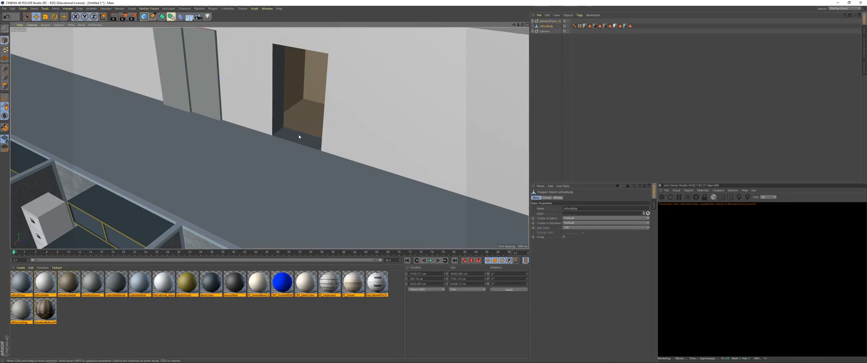
{"action": "left_click", "coordinate": [5, 86]}
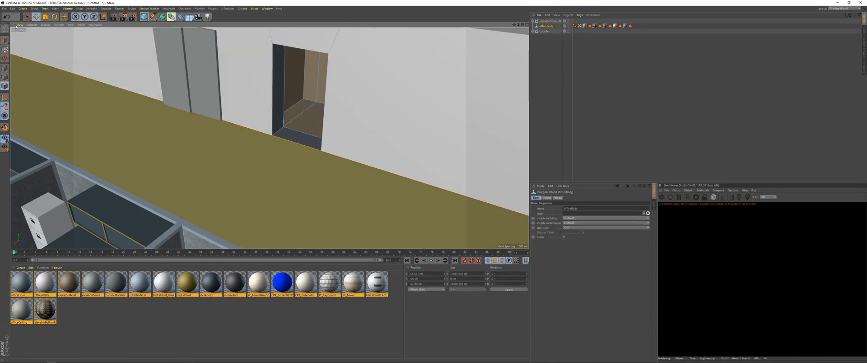
{"action": "left_click", "coordinate": [27, 16]}
{"action": "left_click", "coordinate": [288, 141]}
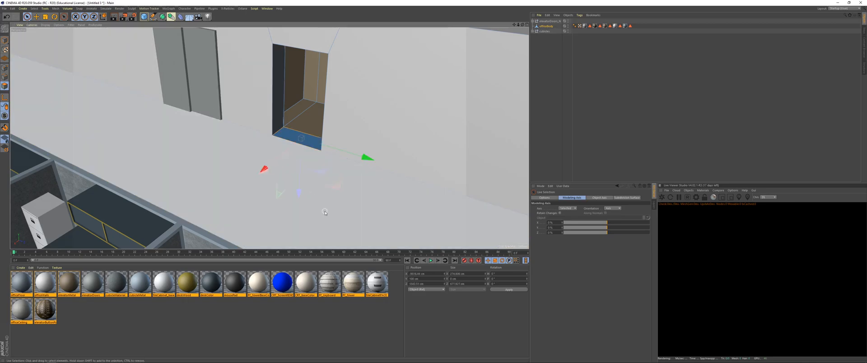
{"action": "right_click_drag", "start_coordinate": [272, 143], "coordinate": [265, 210], "text": "alt"}
{"action": "left_click_drag", "start_coordinate": [263, 211], "coordinate": [381, 210], "text": "alt"}
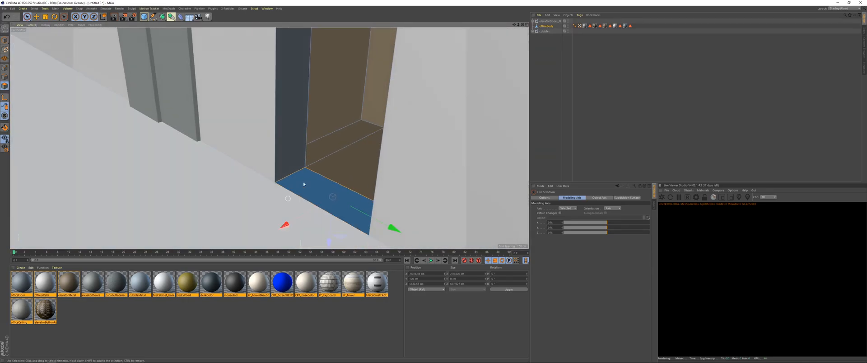
{"action": "left_click", "coordinate": [291, 152], "text": "shift"}
{"action": "left_click", "coordinate": [230, 140]}
{"action": "left_click_drag", "start_coordinate": [248, 175], "coordinate": [211, 187], "text": "alt"}
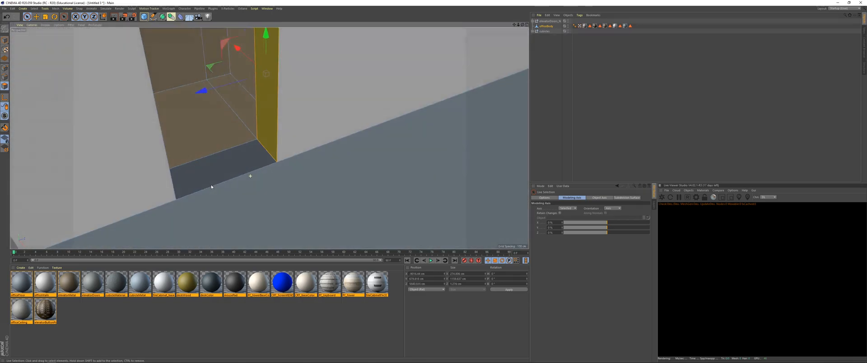
Reverse the normals of the officeBody polygon that forms the elevator doorway's threshold
{"action": "left_click", "coordinate": [241, 164]}
{"action": "right_click", "coordinate": [200, 174]}
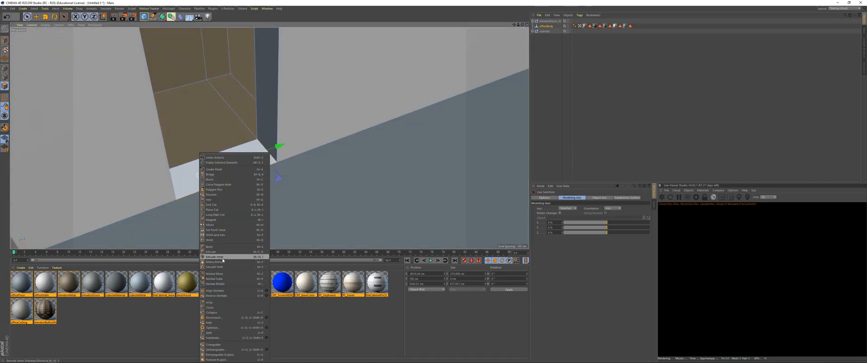
{"action": "left_click", "coordinate": [175, 229]}
{"action": "key", "text": "ctrl+a"}
{"action": "left_click_drag", "start_coordinate": [271, 160], "coordinate": [252, 138], "text": "alt"}
{"action": "middle_click_drag", "start_coordinate": [261, 140], "coordinate": [326, 242], "text": "alt"}
{"action": "left_click_drag", "start_coordinate": [283, 186], "coordinate": [387, 169], "text": "alt"}
{"action": "mouse_move", "coordinate": [385, 156]}
{"action": "right_mouse_down", "text": "alt"}
{"action": "mouse_move", "coordinate": [420, 4]}
{"action": "mouse_move", "coordinate": [373, 167]}
{"action": "mouse_move", "coordinate": [357, 182]}
{"action": "mouse_move", "coordinate": [393, 151]}
{"action": "right_mouse_up", "text": "alt"}
{"action": "left_click_drag", "start_coordinate": [360, 180], "coordinate": [329, 146], "text": "alt"}
{"action": "left_click", "coordinate": [326, 146]}
{"action": "right_click", "coordinate": [326, 146]}
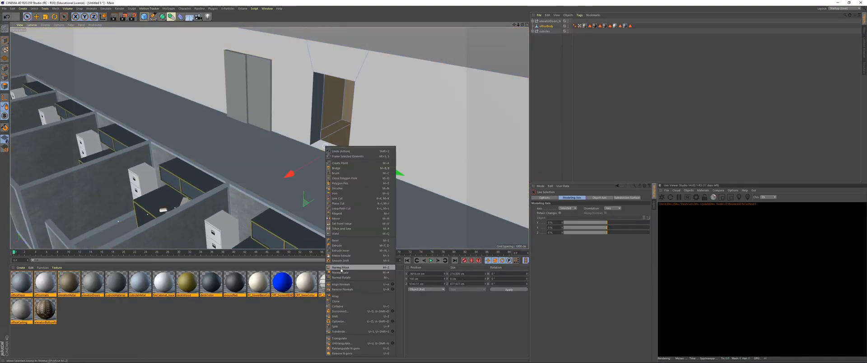
{"action": "left_click", "coordinate": [364, 290]}
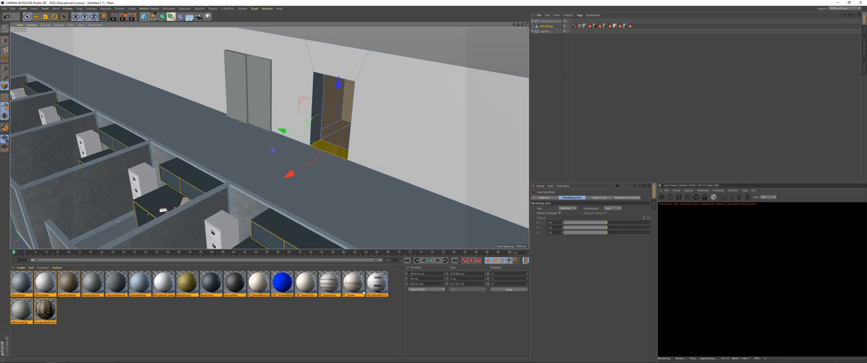
Clear the selection and save the scene in the Models folder with the file name office.fbx, accepting replacement of the existing file
{"action": "key", "text": "ctrl+a"}
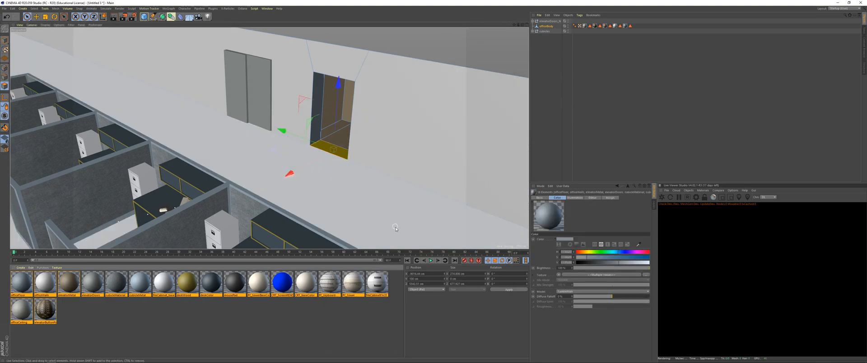
{"action": "left_click", "coordinate": [396, 228]}
{"action": "key", "text": "ctrl+a"}
{"action": "left_click", "coordinate": [637, 100]}
{"action": "key", "text": "ctrl+s"}
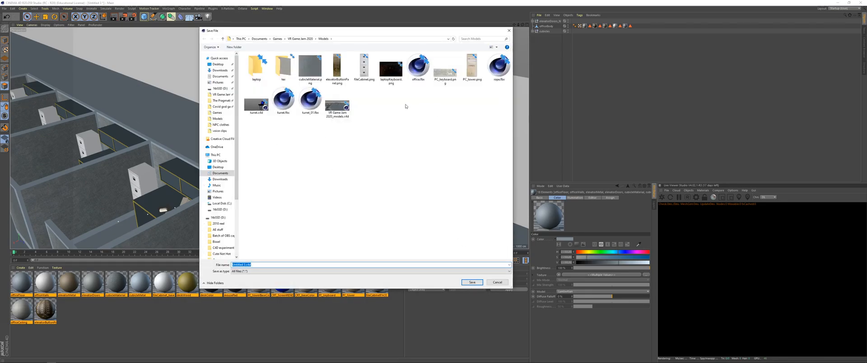
{"action": "left_click", "coordinate": [418, 67]}
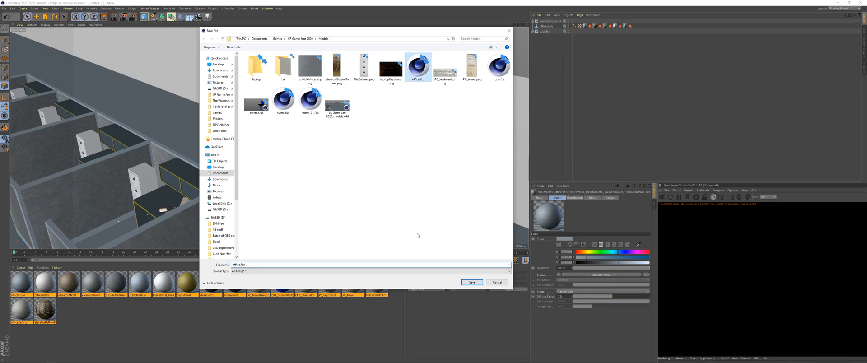
{"action": "left_click", "coordinate": [465, 284]}
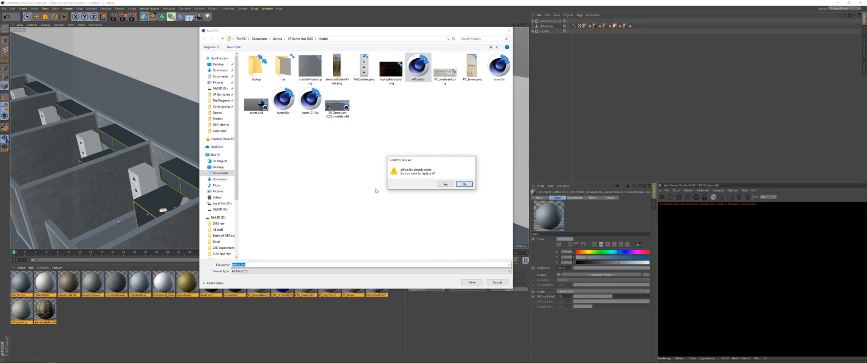
{"action": "left_click", "coordinate": [444, 184]}
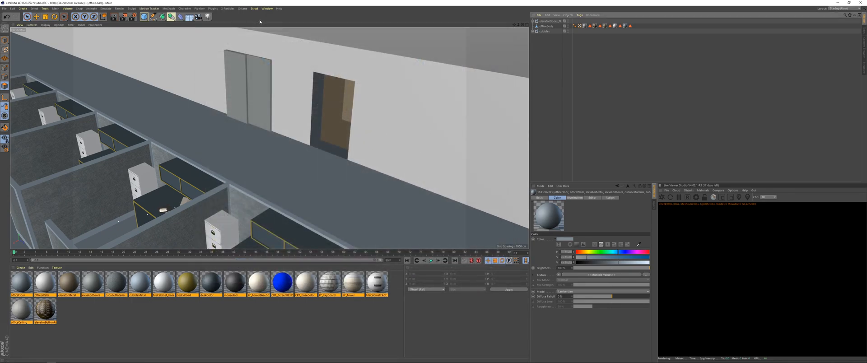
Switch to the open VR Game Jam 2020_models.c4d scene, select the officeBody object and bring the elevator doorway's threshold into view
{"action": "left_click", "coordinate": [267, 9]}
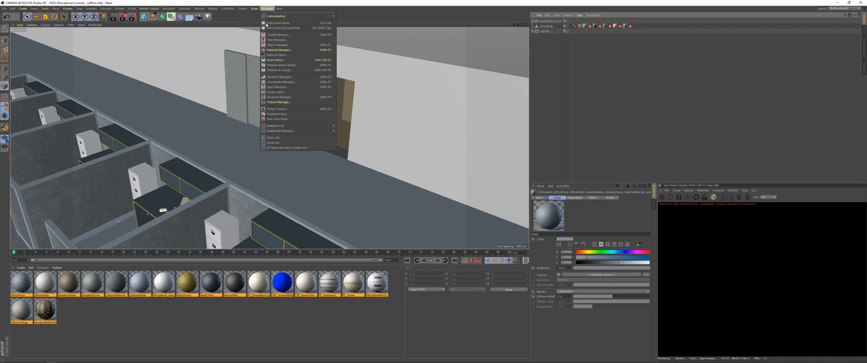
{"action": "left_click", "coordinate": [289, 148]}
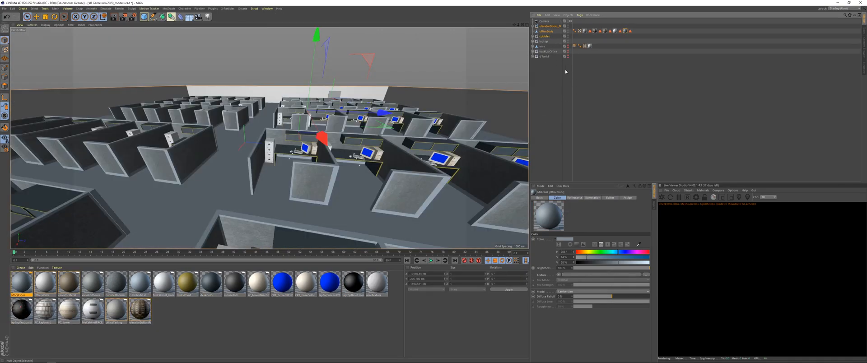
{"action": "left_click", "coordinate": [546, 31]}
{"action": "scroll", "coordinate": [472, 190], "scroll_direction": "up", "scroll_amount": 10}
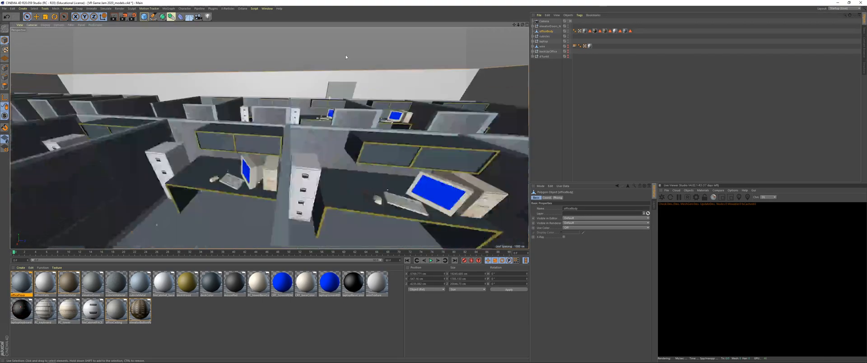
{"action": "scroll", "coordinate": [472, 190], "scroll_direction": "down", "scroll_amount": 10}
{"action": "scroll", "coordinate": [482, 155], "scroll_direction": "up", "scroll_amount": 10}
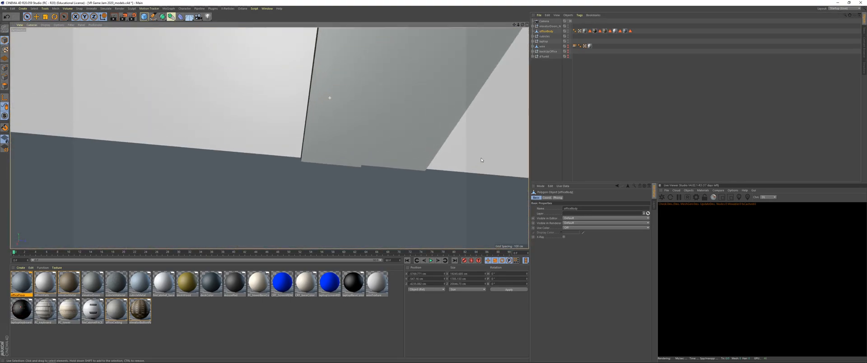
{"action": "scroll", "coordinate": [482, 154], "scroll_direction": "down", "scroll_amount": 5}
{"action": "scroll", "coordinate": [302, 150], "scroll_direction": "up", "scroll_amount": 8}
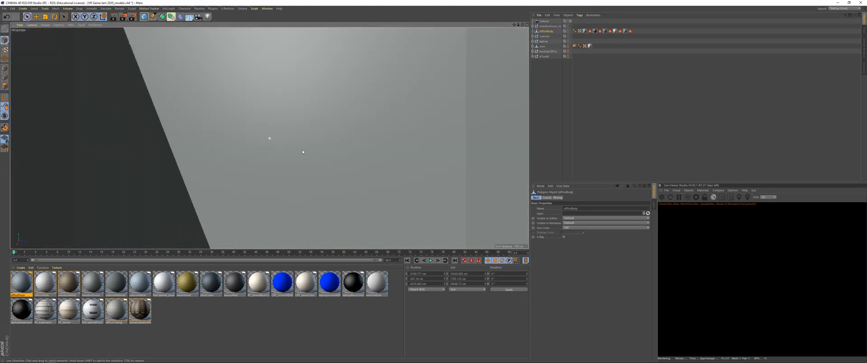
{"action": "left_click_drag", "start_coordinate": [382, 181], "coordinate": [317, 124], "text": "alt"}
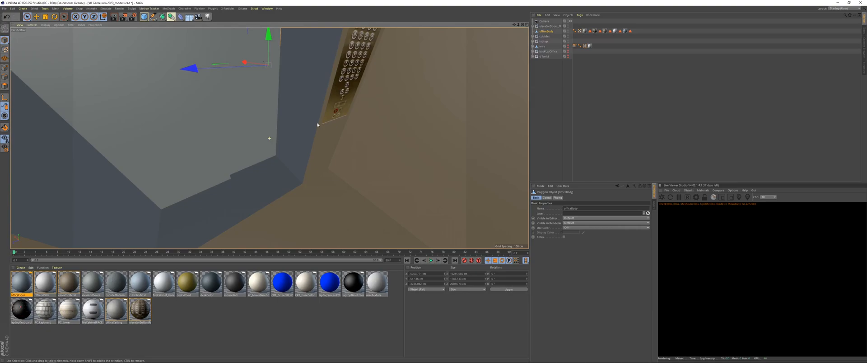
Reverse the normals of officeBody's elevator threshold polygon in polygon mode, and return to model mode
{"action": "left_click", "coordinate": [4, 85]}
{"action": "left_click", "coordinate": [252, 192]}
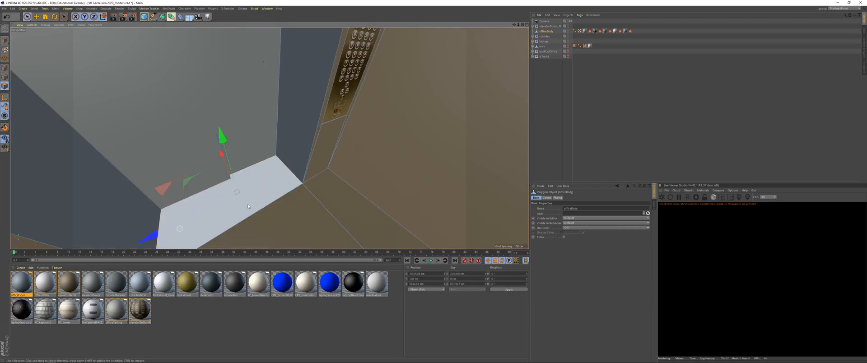
{"action": "right_click", "coordinate": [259, 195]}
{"action": "left_click", "coordinate": [294, 295]}
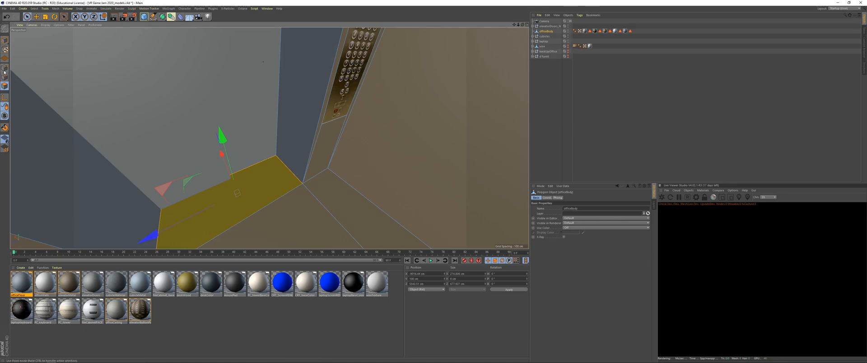
{"action": "left_click", "coordinate": [4, 42]}
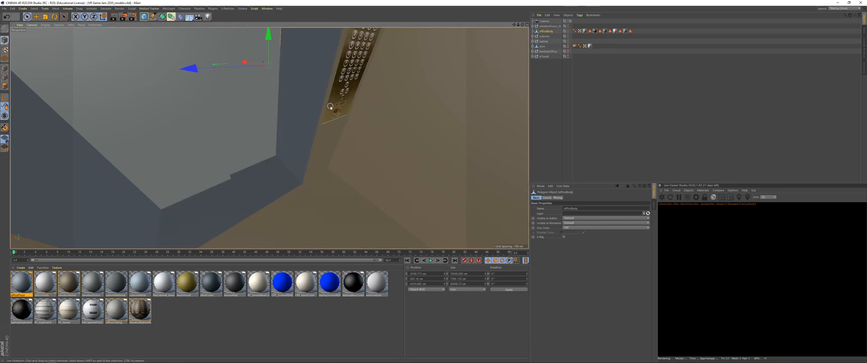
Switch to Unity, show the office asset's Environment folder in the file explorer, and bring up the Models folder window
{"action": "key", "text": "alt+Tab"}
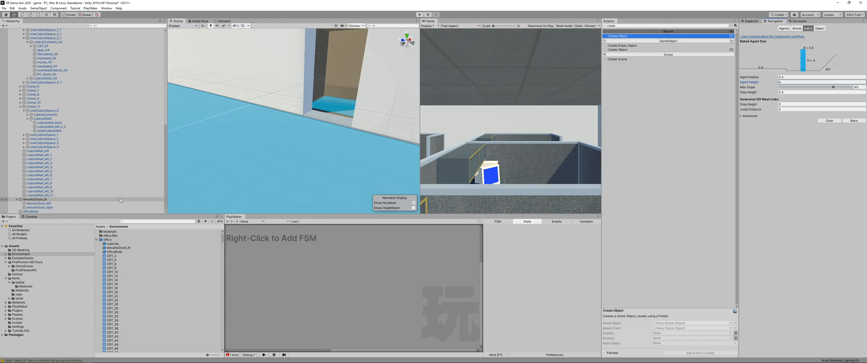
{"action": "right_click", "coordinate": [102, 241]}
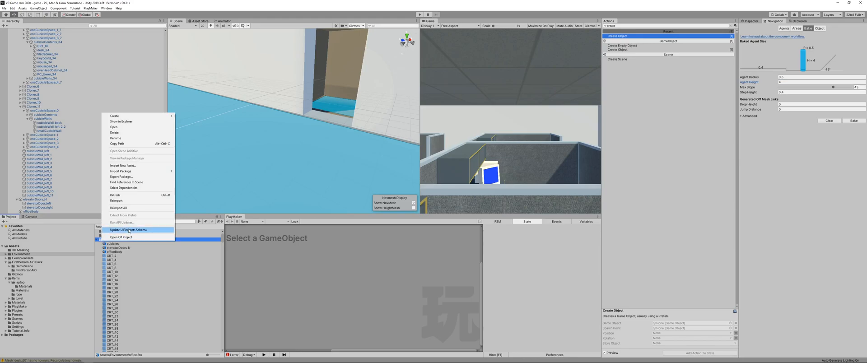
{"action": "left_click", "coordinate": [130, 122]}
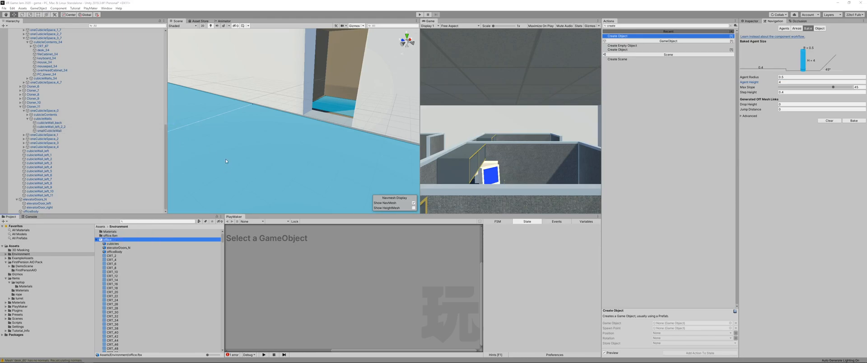
{"action": "key", "text": "alt+Tab"}
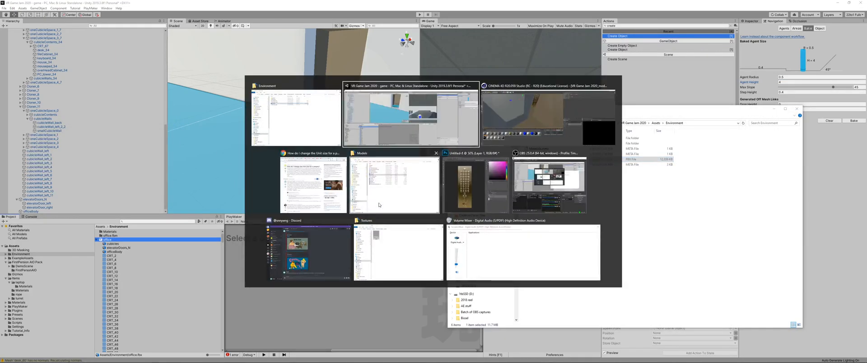
{"action": "left_click", "coordinate": [394, 186]}
Move office.fbx from the Models folder into the Environment folder, replacing the existing file, and return to Unity
{"action": "left_click_drag", "start_coordinate": [561, 104], "coordinate": [177, 88]}
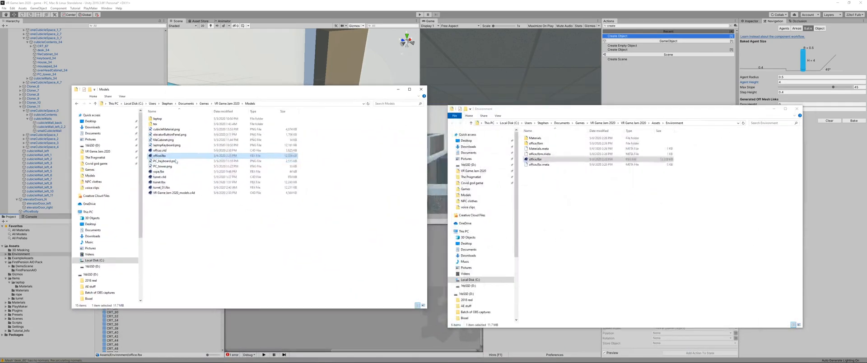
{"action": "left_click_drag", "start_coordinate": [160, 155], "coordinate": [444, 187]}
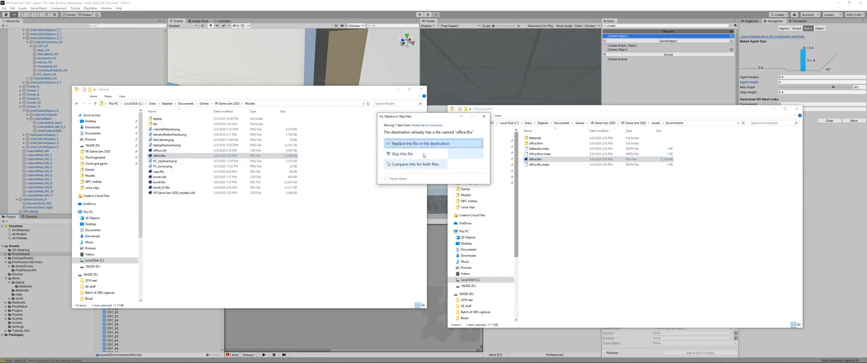
{"action": "left_click", "coordinate": [434, 146]}
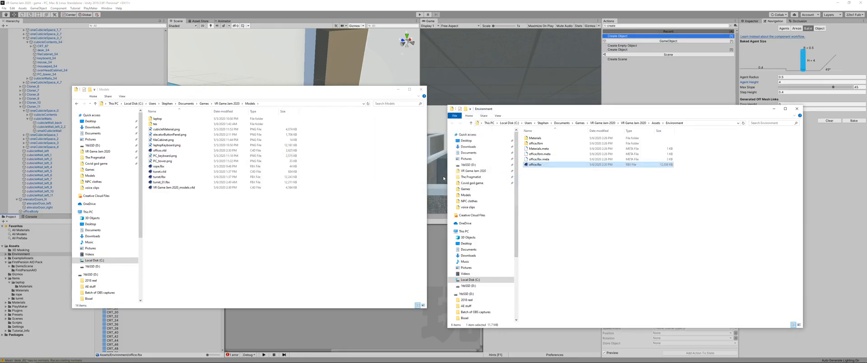
{"action": "left_click", "coordinate": [436, 174]}
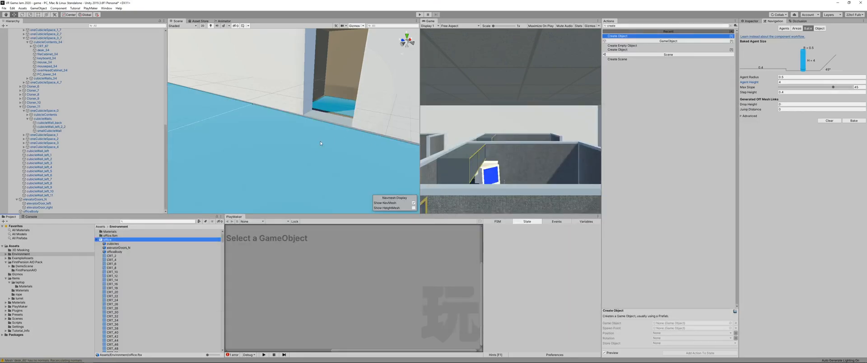
Bake the NavMesh, refresh the office asset, and clear and rebake the NavMesh
{"action": "scroll", "coordinate": [329, 133], "scroll_direction": "up", "scroll_amount": 3}
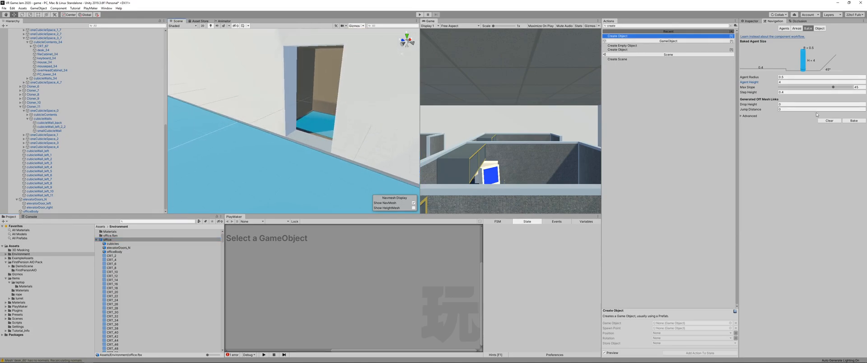
{"action": "left_click", "coordinate": [854, 121]}
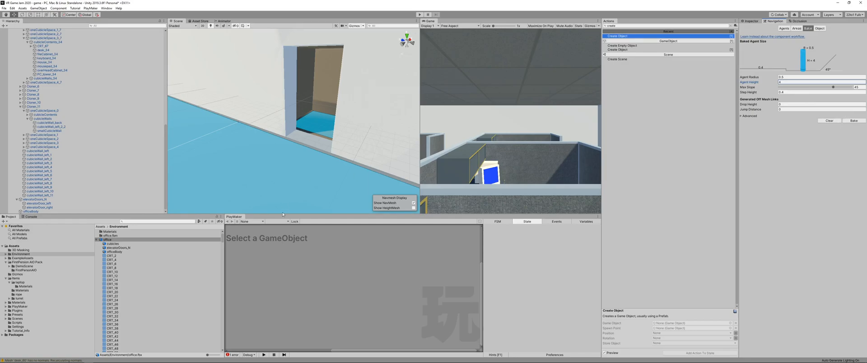
{"action": "right_click", "coordinate": [101, 241]}
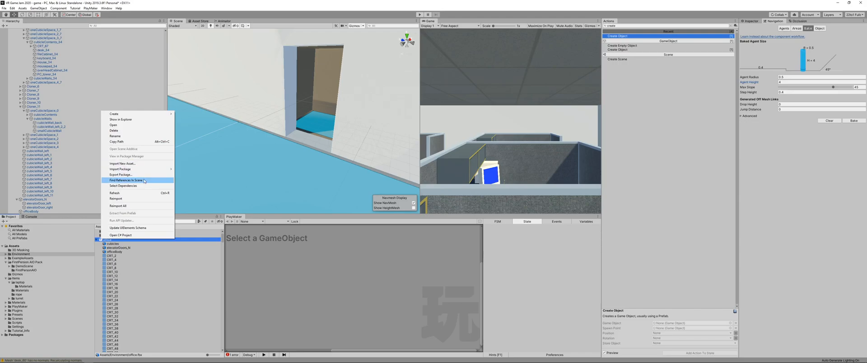
{"action": "left_click", "coordinate": [141, 194]}
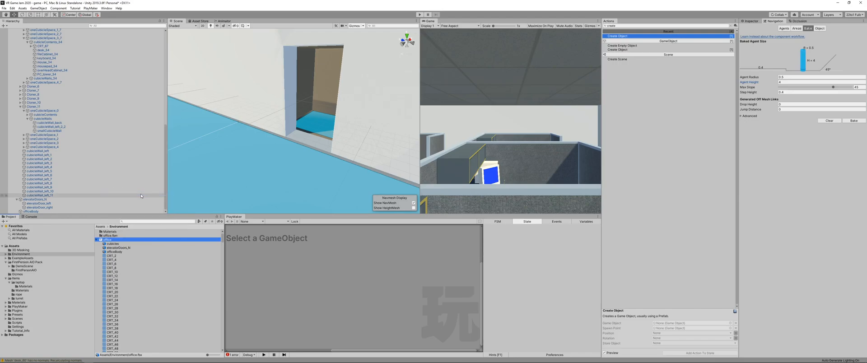
{"action": "left_click", "coordinate": [829, 121]}
{"action": "left_click", "coordinate": [854, 121]}
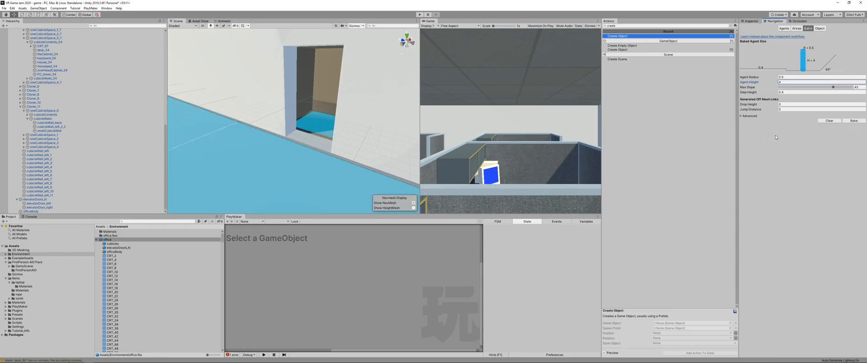
Try baking the NavMesh with an agent radius of 0.2 and inspect the elevator doorway
{"action": "left_click", "coordinate": [793, 77]}
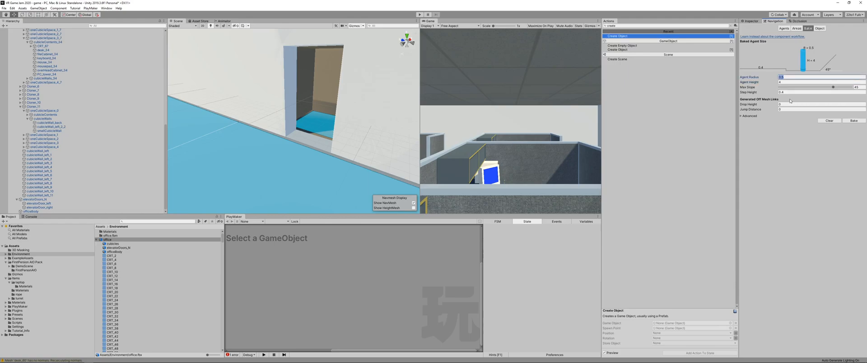
{"action": "type", "text": ".2"}
{"action": "left_click", "coordinate": [854, 121]}
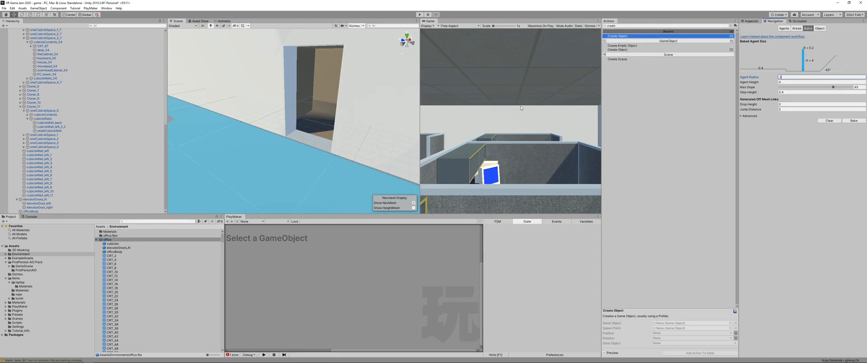
{"action": "right_click_drag", "start_coordinate": [331, 135], "coordinate": [345, 136]}
{"action": "scroll", "coordinate": [346, 135], "scroll_direction": "up", "scroll_amount": 3}
Set the agent radius to 0.5 and the agent height to 3, baking the NavMesh after each change
{"action": "key", "text": "BackSpace"}
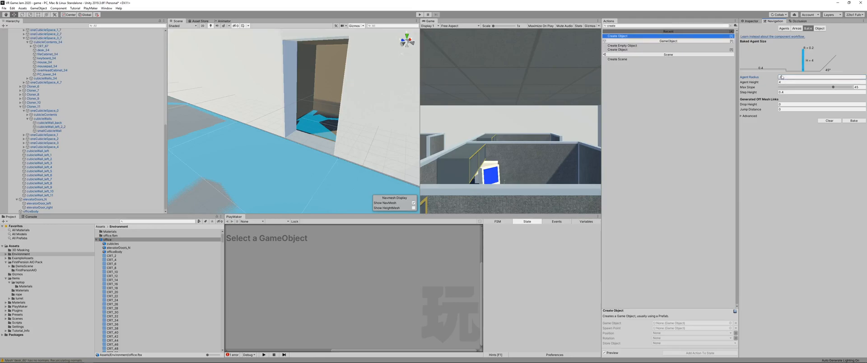
{"action": "type", "text": ".5"}
{"action": "left_click", "coordinate": [854, 120]}
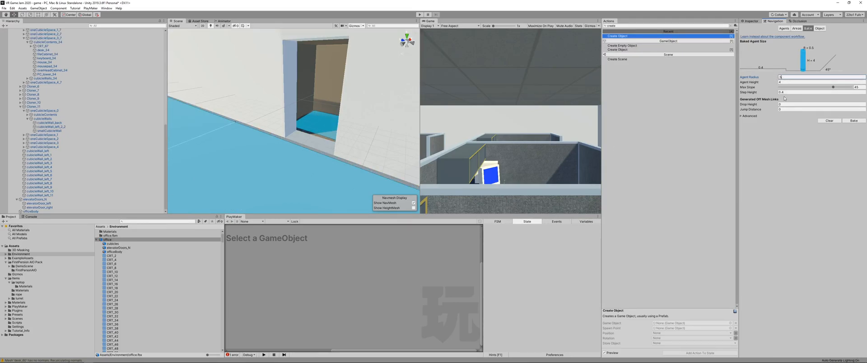
{"action": "key", "text": "Tab"}
{"action": "type", "text": "3"}
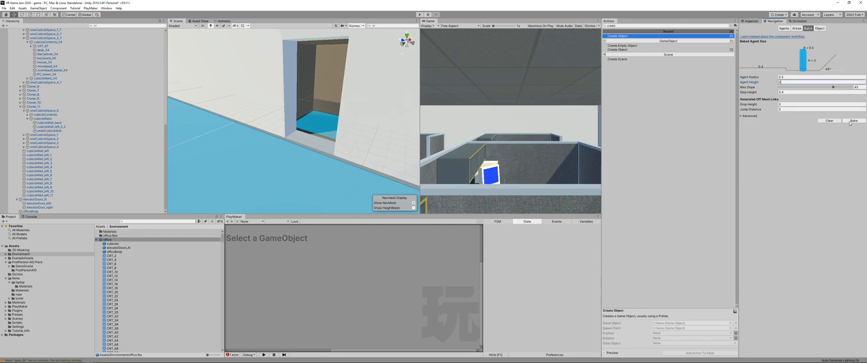
{"action": "left_click", "coordinate": [854, 120]}
Try baking the NavMesh with a step height of 0.5 and examine the elevator doorway's threshold up close
{"action": "left_click", "coordinate": [789, 92]}
{"action": "type", "text": ".5"}
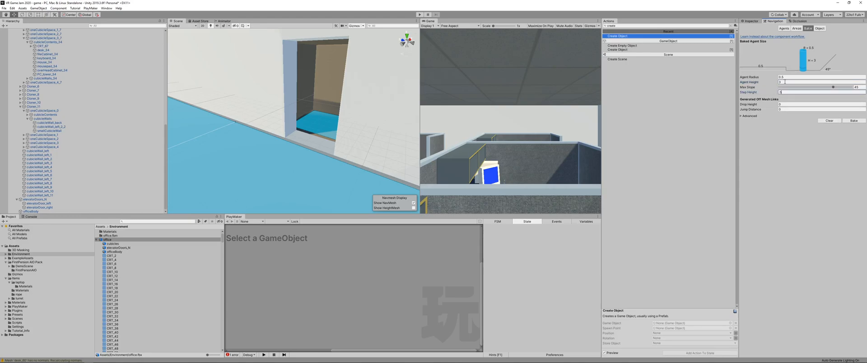
{"action": "left_click", "coordinate": [854, 121]}
{"action": "scroll", "coordinate": [296, 119], "scroll_direction": "down", "scroll_amount": 5}
{"action": "scroll", "coordinate": [313, 118], "scroll_direction": "up", "scroll_amount": 6}
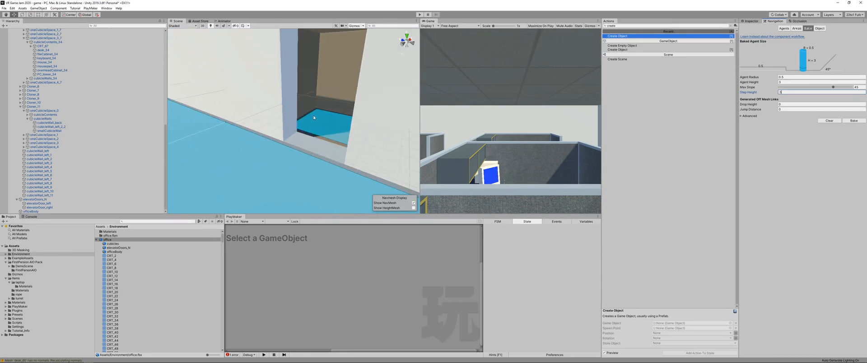
{"action": "scroll", "coordinate": [314, 118], "scroll_direction": "up", "scroll_amount": 5}
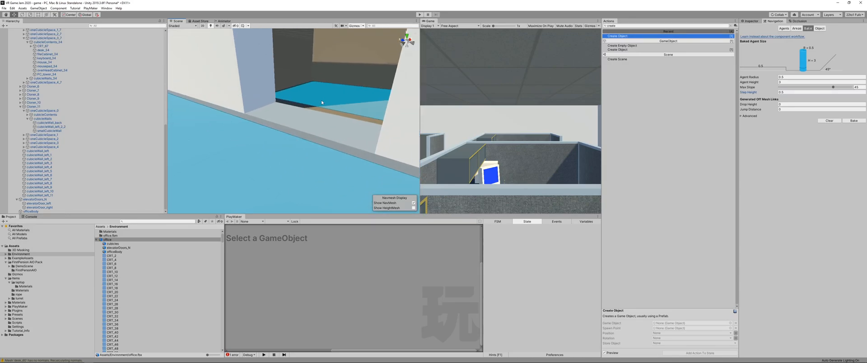
{"action": "right_click_drag", "start_coordinate": [314, 76], "coordinate": [274, 124]}
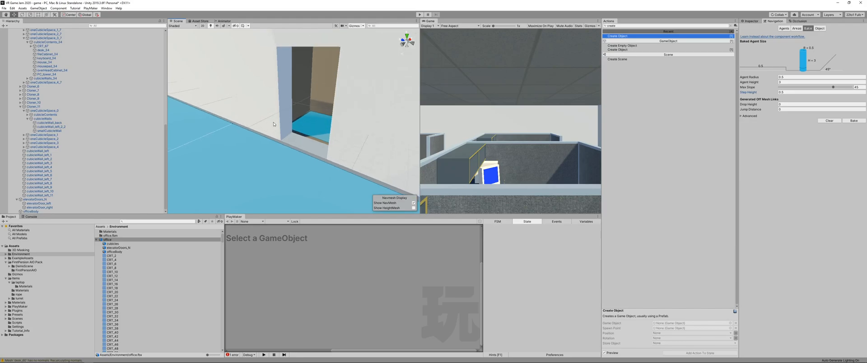
Try baking the NavMesh with a step height of 5
{"action": "left_click", "coordinate": [789, 93]}
{"action": "type", "text": "5"}
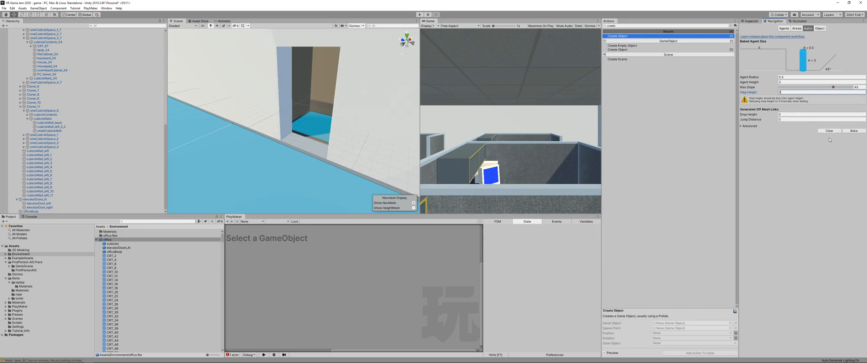
{"action": "left_click", "coordinate": [852, 131]}
Set the step height to 3 and the max slope to 60 degrees, and bake the NavMesh
{"action": "key", "text": "BackSpace"}
{"action": "type", "text": "3"}
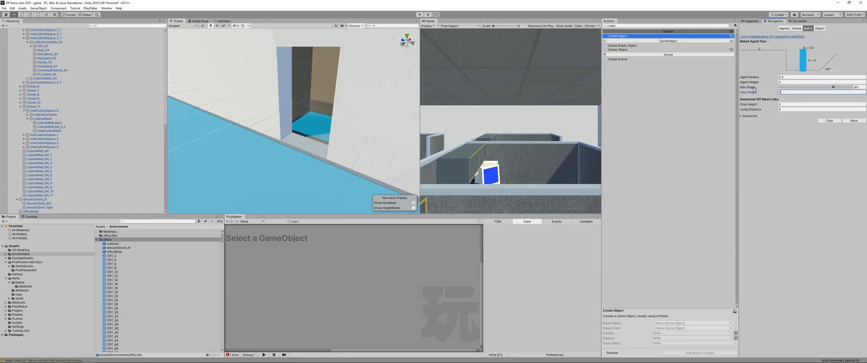
{"action": "left_click_drag", "start_coordinate": [833, 87], "coordinate": [865, 90]}
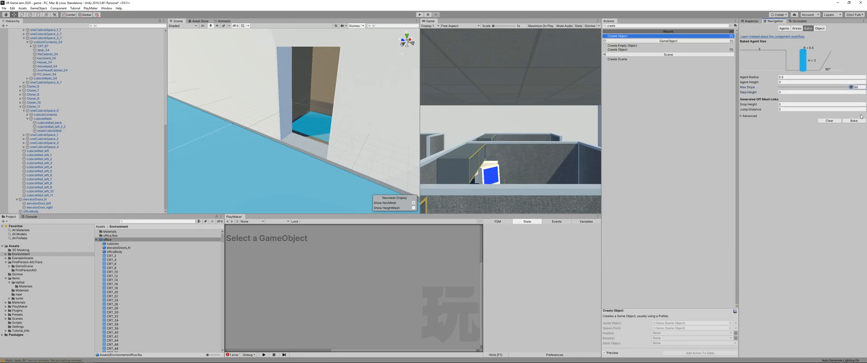
{"action": "left_click", "coordinate": [859, 120]}
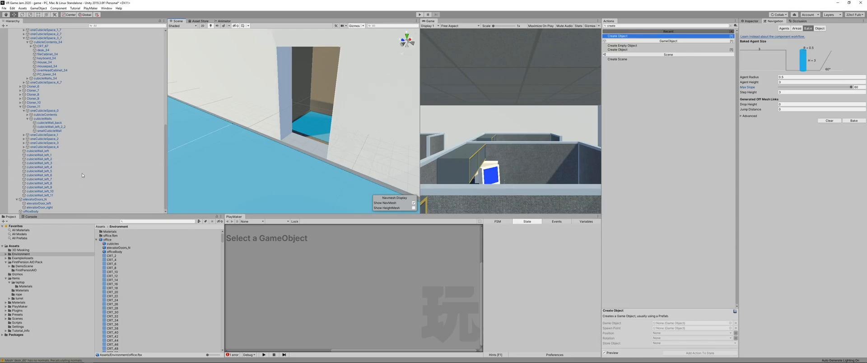
Delete the office object from the scene and delete the office model asset from the Environment folder
{"action": "scroll", "coordinate": [83, 175], "scroll_direction": "up", "scroll_amount": 15}
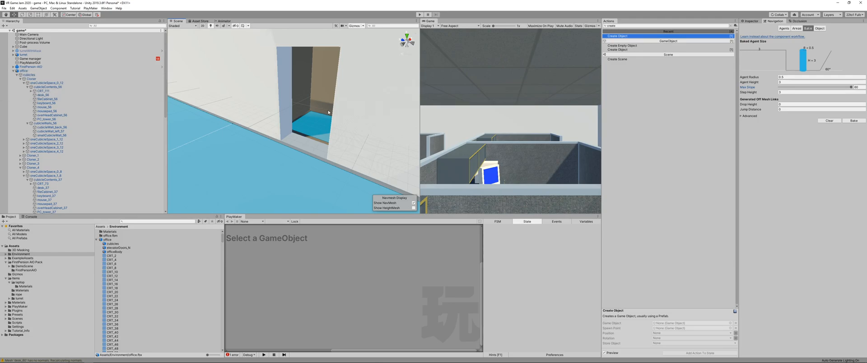
{"action": "scroll", "coordinate": [323, 113], "scroll_direction": "up", "scroll_amount": 6}
{"action": "right_click_drag", "start_coordinate": [322, 110], "coordinate": [278, 127]}
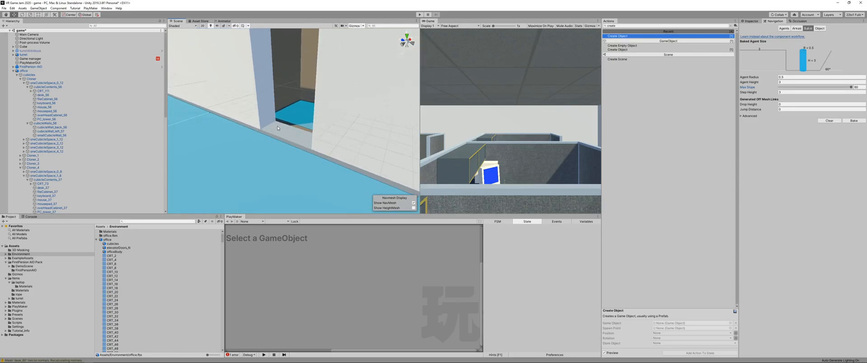
{"action": "left_click", "coordinate": [45, 72]}
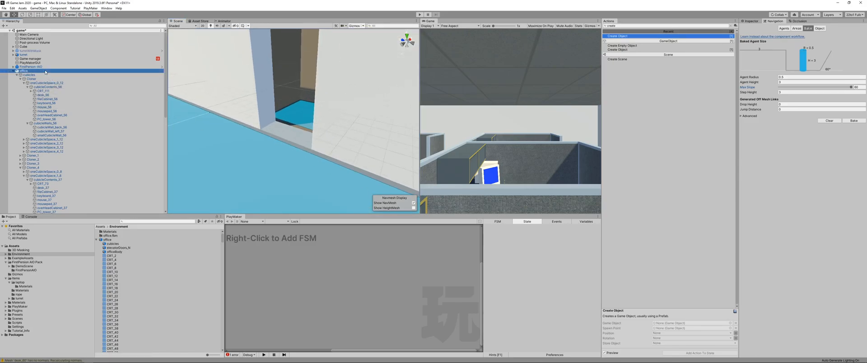
{"action": "right_click", "coordinate": [24, 74]}
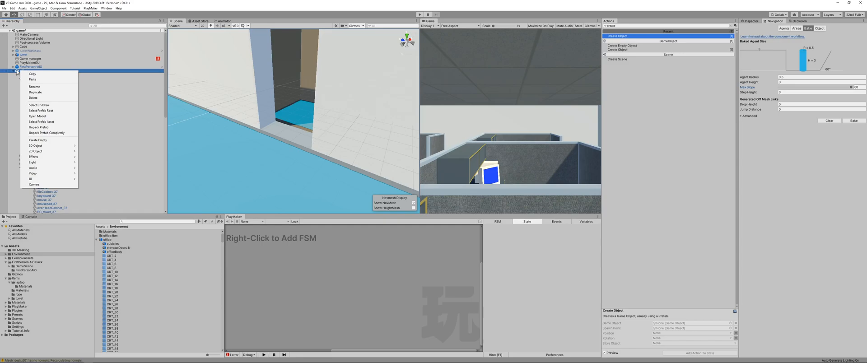
{"action": "left_click", "coordinate": [33, 98]}
{"action": "left_click", "coordinate": [96, 241]}
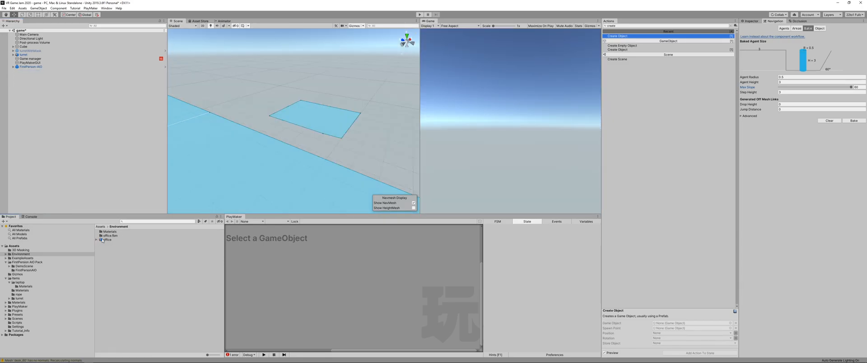
{"action": "left_click", "coordinate": [136, 240]}
{"action": "key", "text": "Delete"}
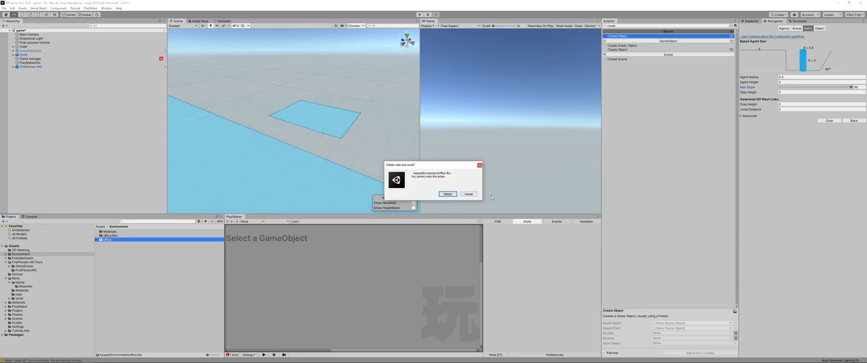
{"action": "left_click", "coordinate": [447, 194]}
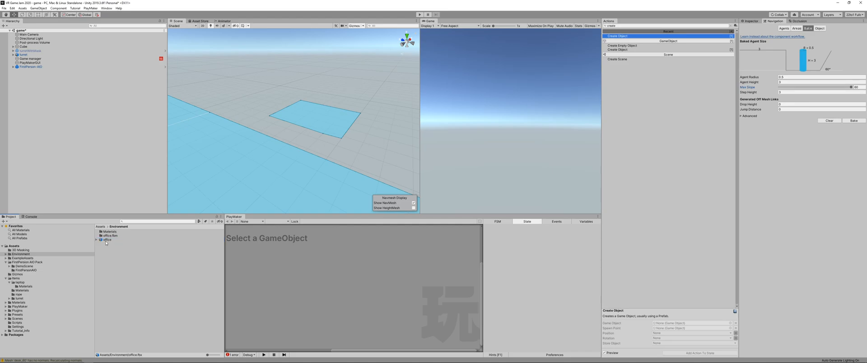
Place the office model from the Environment folder in the scene and move its elevator doors group sideways, clear of the doorway
{"action": "left_click_drag", "start_coordinate": [106, 243], "coordinate": [52, 136]}
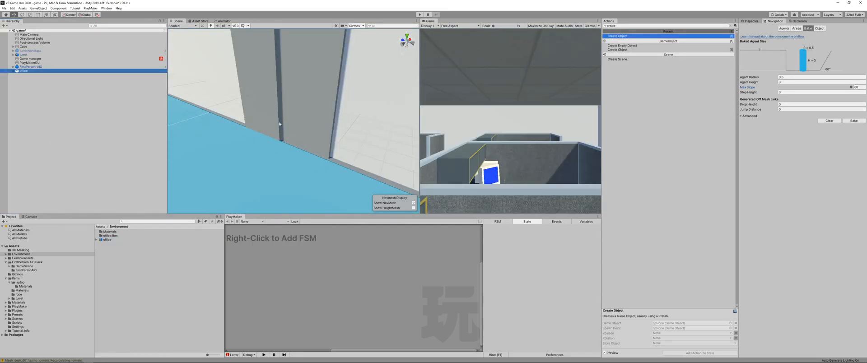
{"action": "left_click", "coordinate": [259, 99]}
{"action": "left_click_drag", "start_coordinate": [256, 61], "coordinate": [278, 356]}
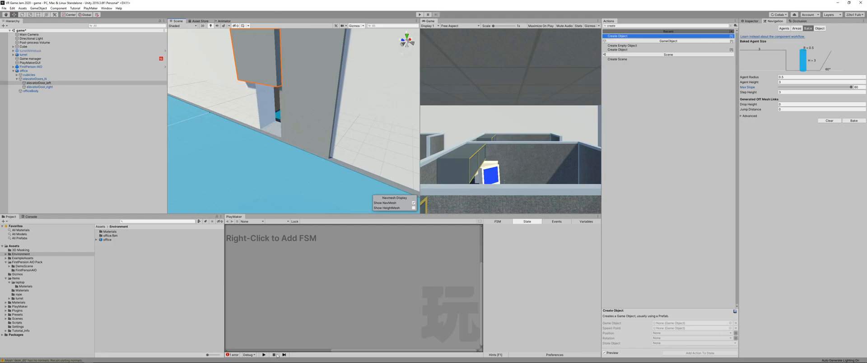
{"action": "key", "text": "ctrl+z"}
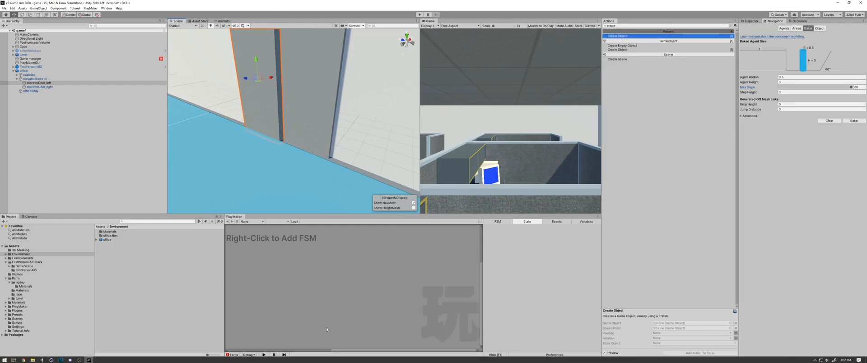
{"action": "left_click", "coordinate": [34, 79]}
{"action": "left_click_drag", "start_coordinate": [289, 78], "coordinate": [177, 71]}
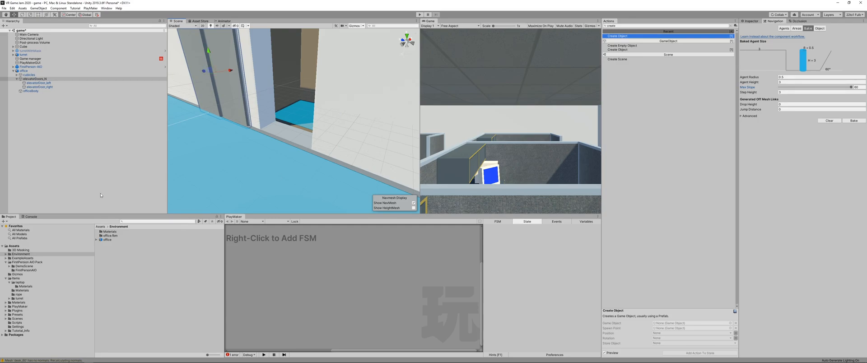
Clear the existing NavMesh and rebake it with officeBody marked as Navigation Static
{"action": "left_click", "coordinate": [30, 90]}
{"action": "left_click", "coordinate": [829, 121]}
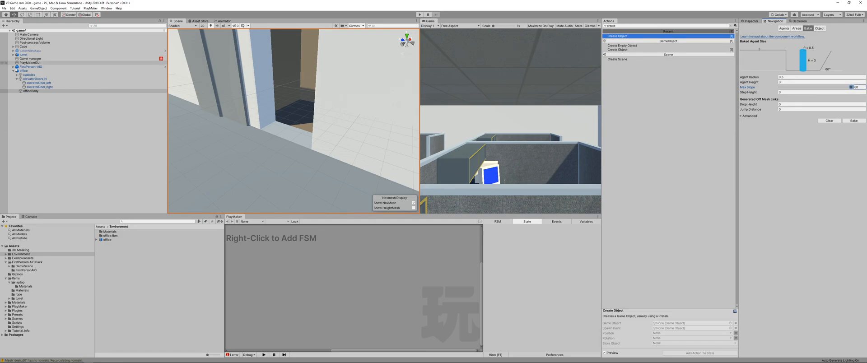
{"action": "left_click", "coordinate": [192, 136]}
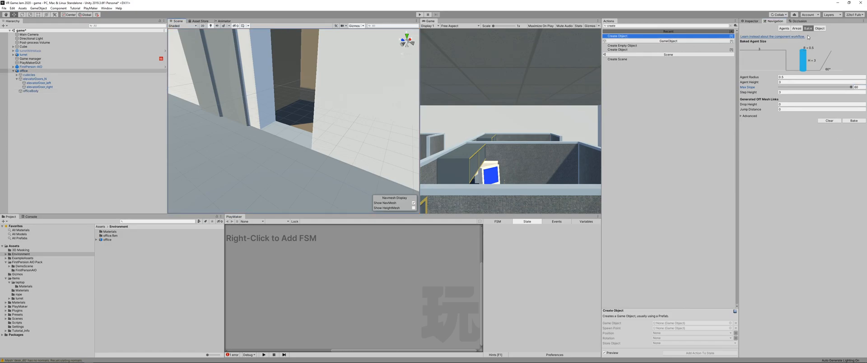
{"action": "left_click", "coordinate": [815, 29]}
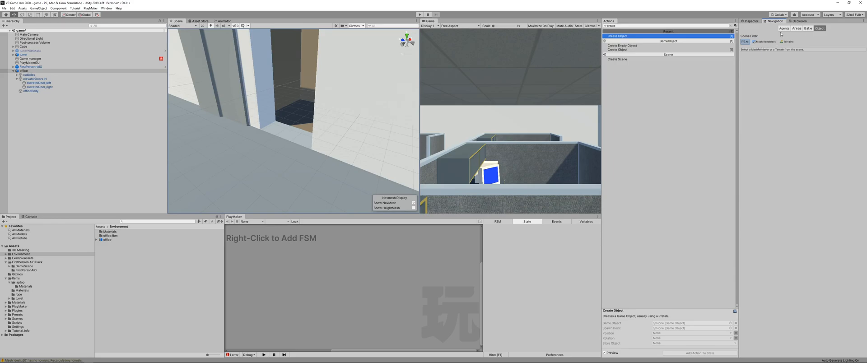
{"action": "left_click", "coordinate": [245, 135]}
{"action": "left_click", "coordinate": [778, 59]}
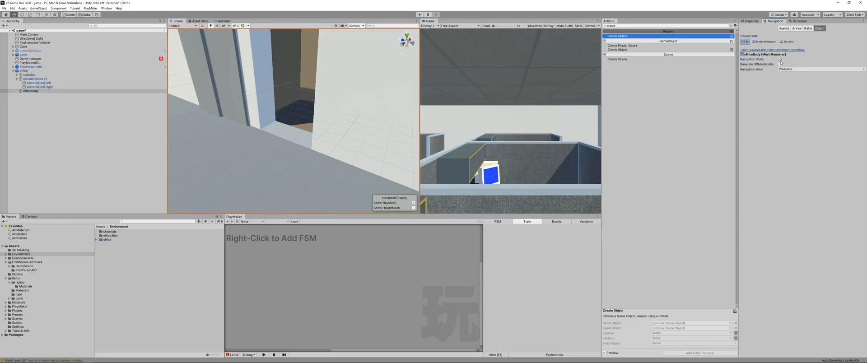
{"action": "left_click", "coordinate": [808, 29]}
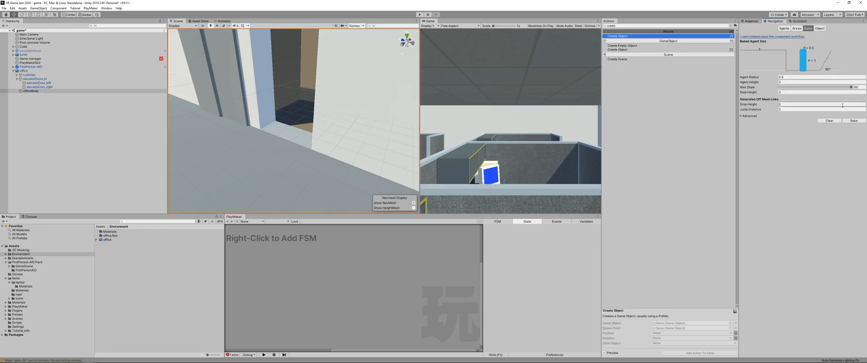
{"action": "left_click", "coordinate": [854, 121]}
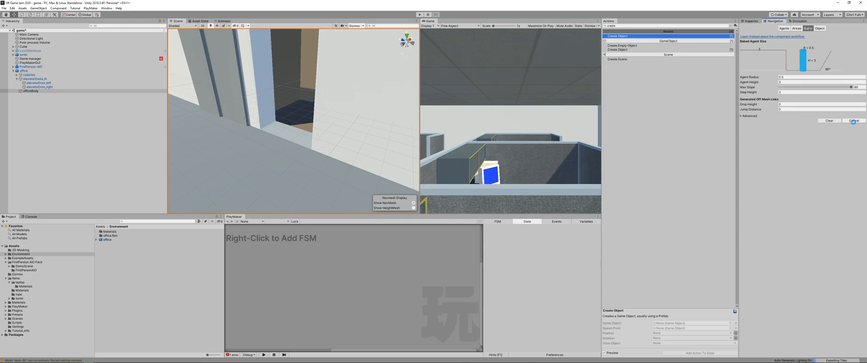
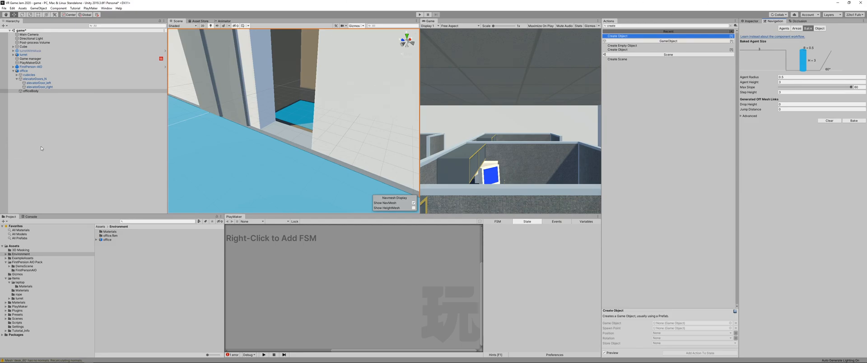
Undo the scene changes back to the earlier office object
{"action": "key", "text": "ctrl+z"}
{"action": "key", "text": "ctrl+z"}
{"action": "key", "text": "ctrl+z"}
{"action": "key", "text": "ctrl+z"}
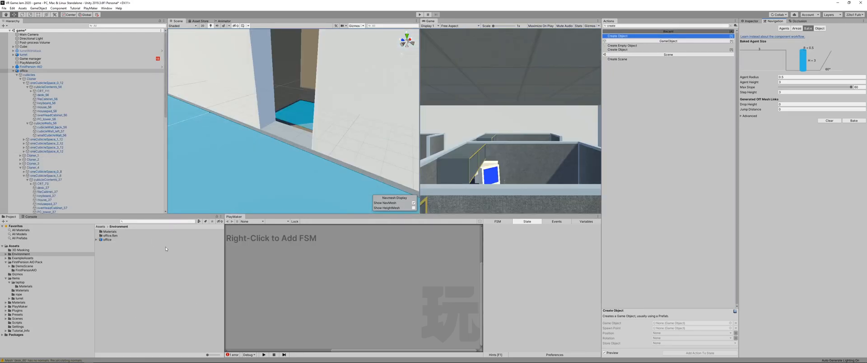
Show the HeightMesh overlay and bake the NavMesh with a changed jump distance and drop height for generated off-mesh links
{"action": "mouse_move", "coordinate": [278, 139]}
{"action": "right_mouse_down"}
{"action": "mouse_move", "coordinate": [269, 142]}
{"action": "mouse_move", "coordinate": [288, 141]}
{"action": "right_mouse_up"}
{"action": "left_click", "coordinate": [414, 209]}
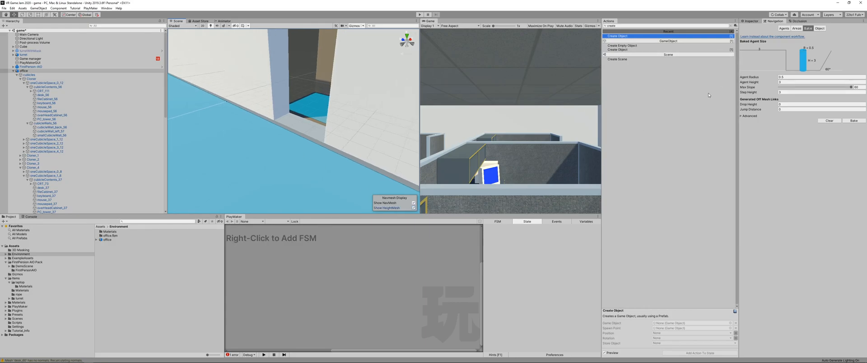
{"action": "left_click", "coordinate": [780, 109]}
{"action": "left_click", "coordinate": [780, 109]}
{"action": "left_click", "coordinate": [848, 121]}
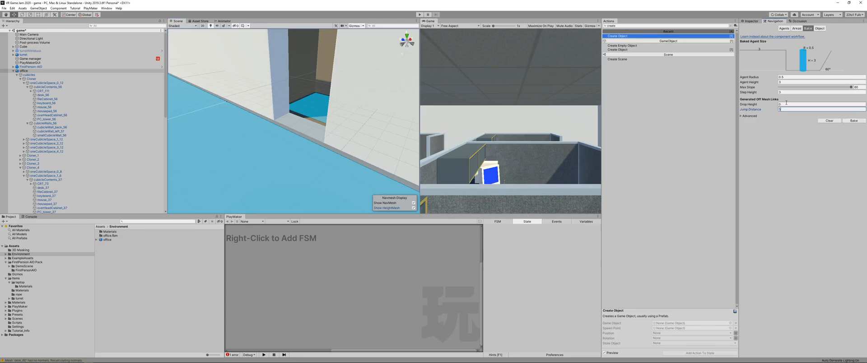
{"action": "left_click", "coordinate": [781, 105]}
{"action": "left_click", "coordinate": [854, 121]}
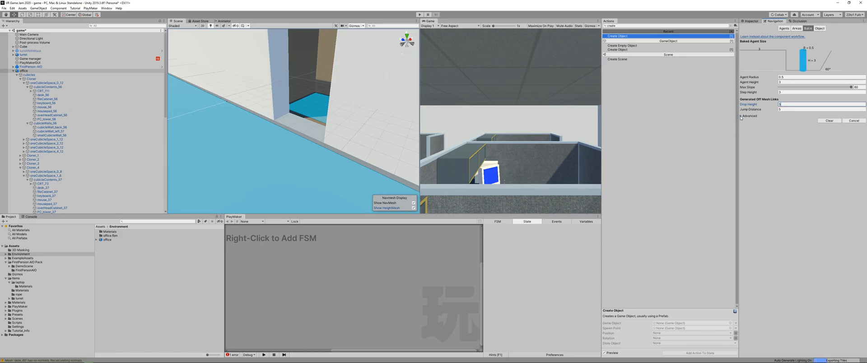
Show the advanced bake settings, set the agent height to 4, and bake the NavMesh
{"action": "left_click", "coordinate": [744, 116]}
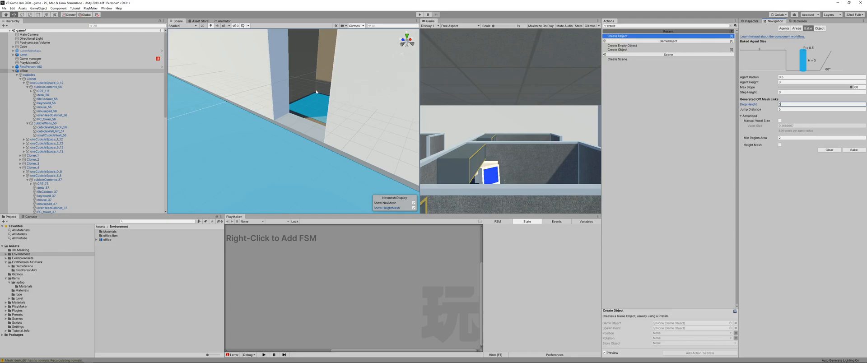
{"action": "scroll", "coordinate": [364, 113], "scroll_direction": "down", "scroll_amount": 3}
{"action": "right_click_drag", "start_coordinate": [280, 96], "coordinate": [311, 106]}
{"action": "right_click_drag", "start_coordinate": [425, 104], "coordinate": [438, 104]}
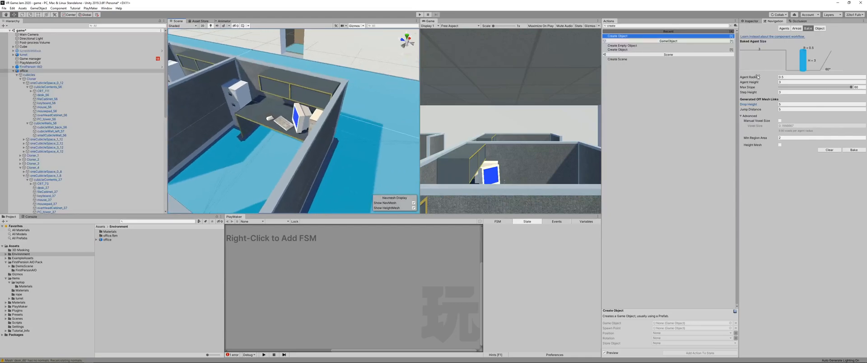
{"action": "left_click", "coordinate": [797, 82]}
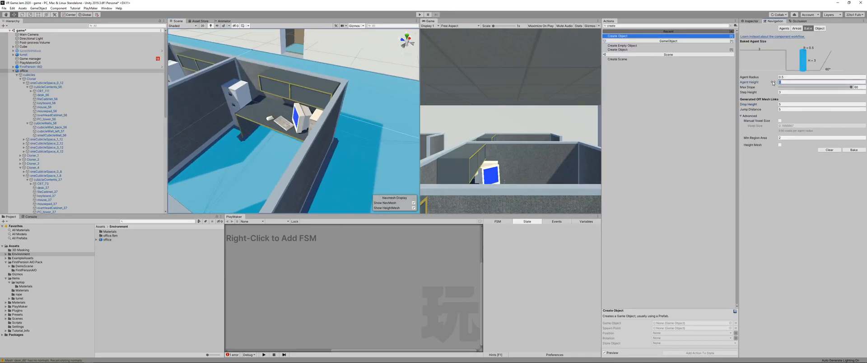
{"action": "type", "text": "4"}
{"action": "left_click", "coordinate": [852, 151]}
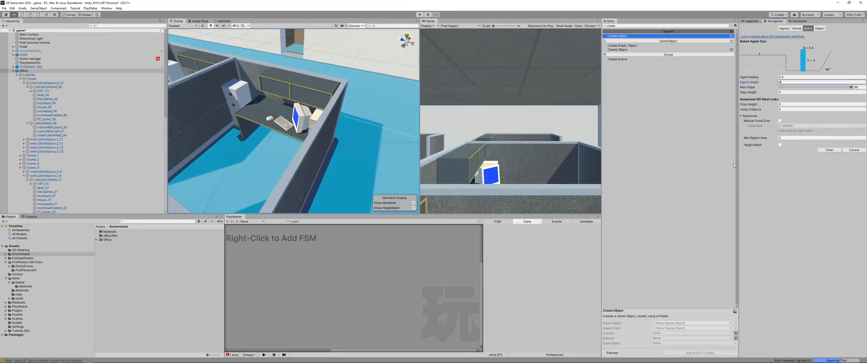
{"action": "scroll", "coordinate": [278, 116], "scroll_direction": "up", "scroll_amount": 15}
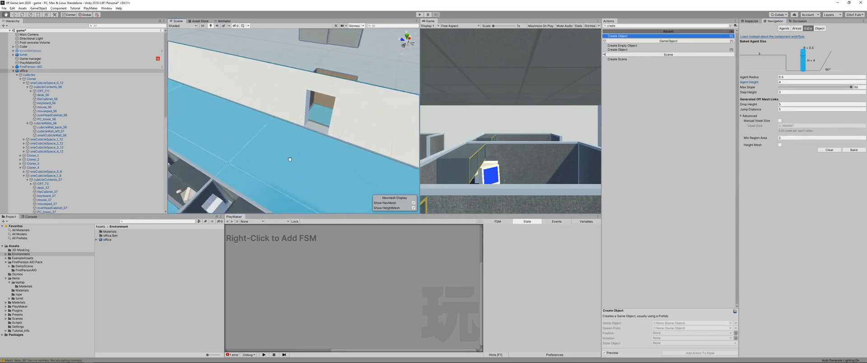
{"action": "scroll", "coordinate": [283, 158], "scroll_direction": "up", "scroll_amount": 10}
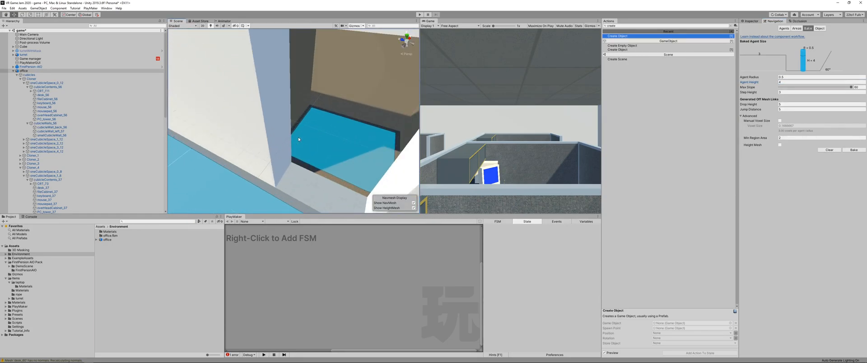
{"action": "middle_click_drag", "start_coordinate": [310, 148], "coordinate": [303, 132]}
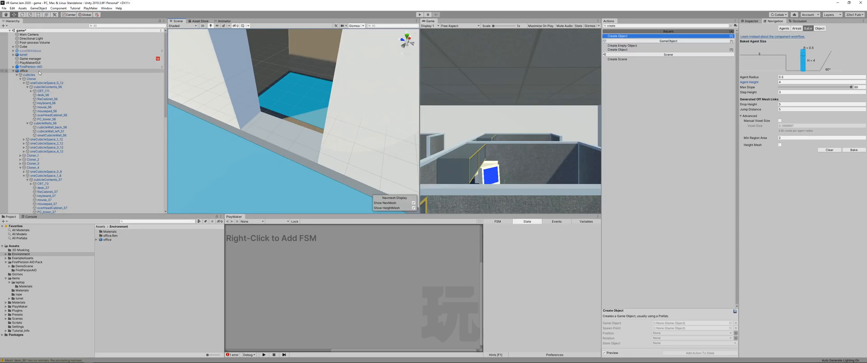
{"action": "scroll", "coordinate": [226, 101], "scroll_direction": "down", "scroll_amount": 8}
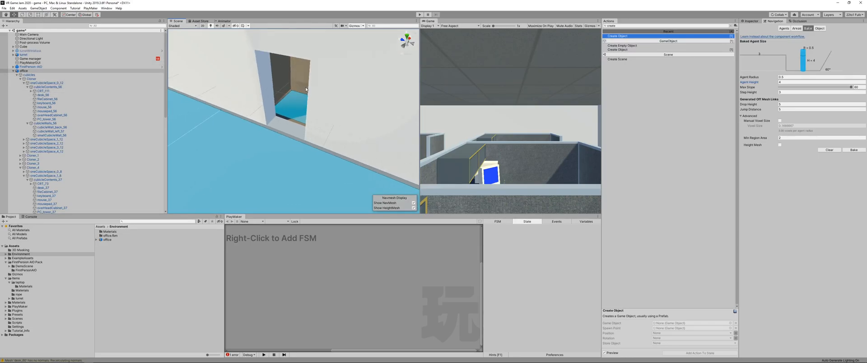
Add a cube as a child object of the elevator doors group
{"action": "left_click", "coordinate": [13, 71]}
{"action": "left_click", "coordinate": [254, 88]}
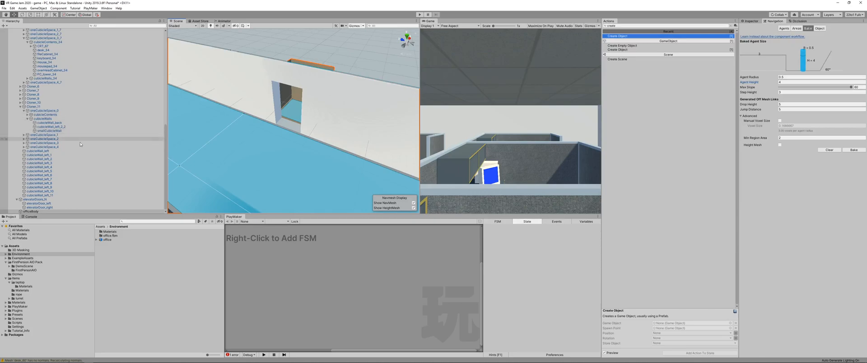
{"action": "left_click", "coordinate": [41, 199]}
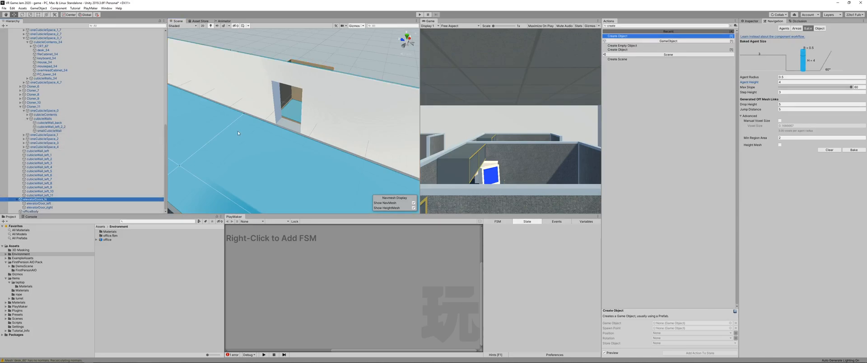
{"action": "right_click_drag", "start_coordinate": [238, 133], "coordinate": [688, 35]}
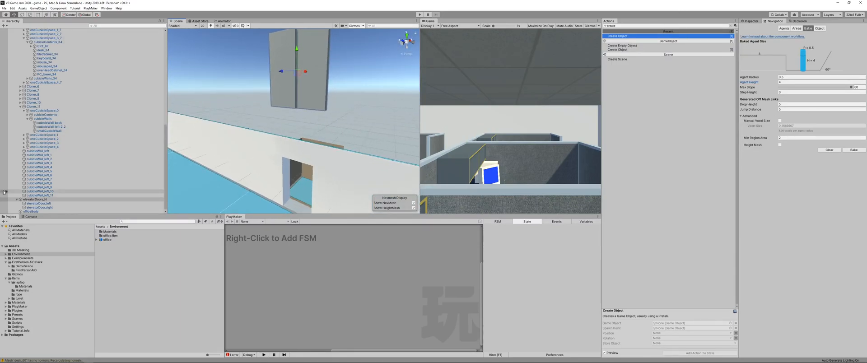
{"action": "right_click", "coordinate": [22, 199]}
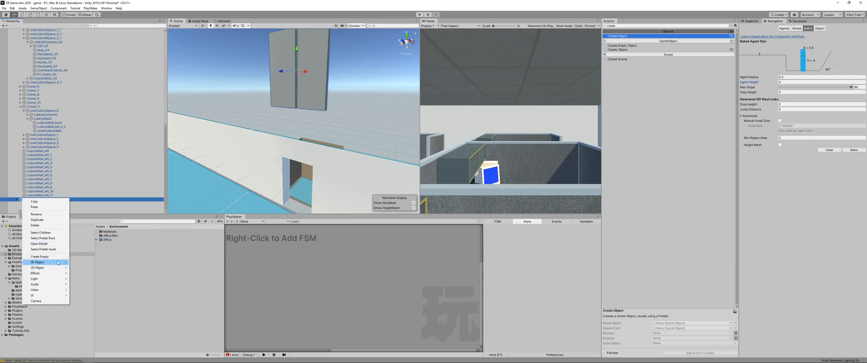
{"action": "mouse_move", "coordinate": [66, 262]}
{"action": "left_click", "coordinate": [93, 263]}
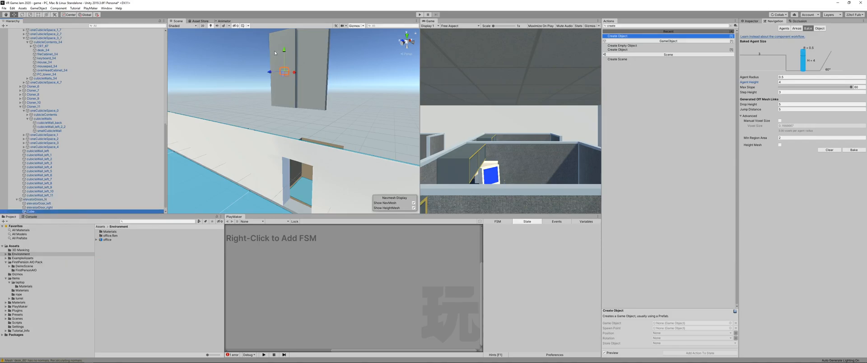
Lower the cube to the elevator doorway's threshold and make it a child of officeBody
{"action": "left_click_drag", "start_coordinate": [284, 72], "coordinate": [286, 203]}
{"action": "scroll", "coordinate": [65, 168], "scroll_direction": "down", "scroll_amount": 1}
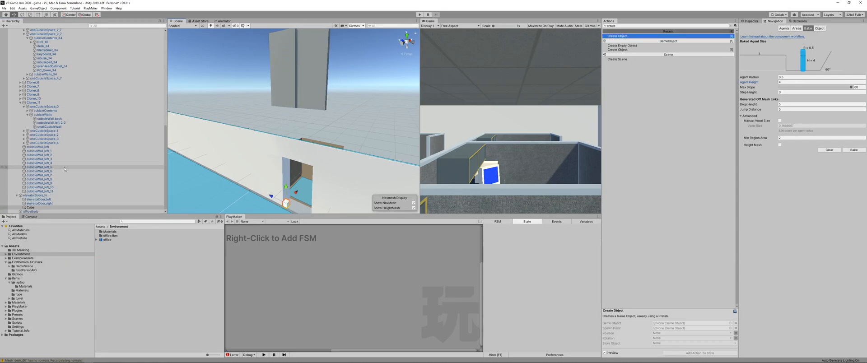
{"action": "left_click_drag", "start_coordinate": [30, 208], "coordinate": [31, 212]}
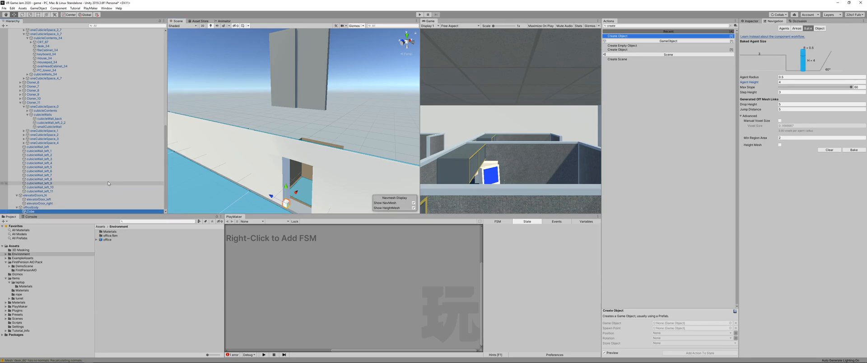
Adjust the cube's position at the elevator threshold and stretch it along the width of the doorway
{"action": "scroll", "coordinate": [278, 162], "scroll_direction": "up", "scroll_amount": 5}
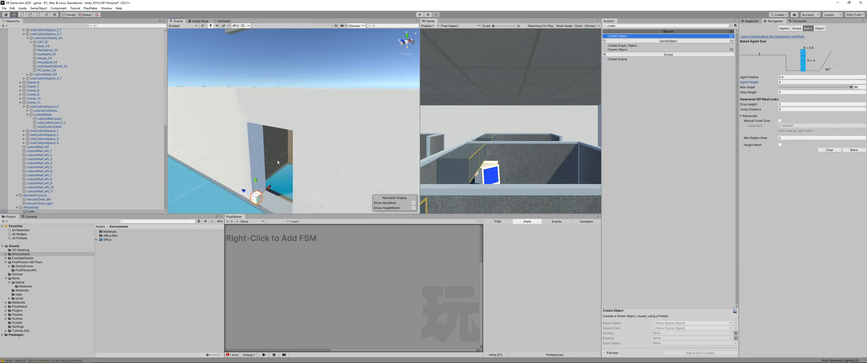
{"action": "scroll", "coordinate": [277, 162], "scroll_direction": "up", "scroll_amount": 4}
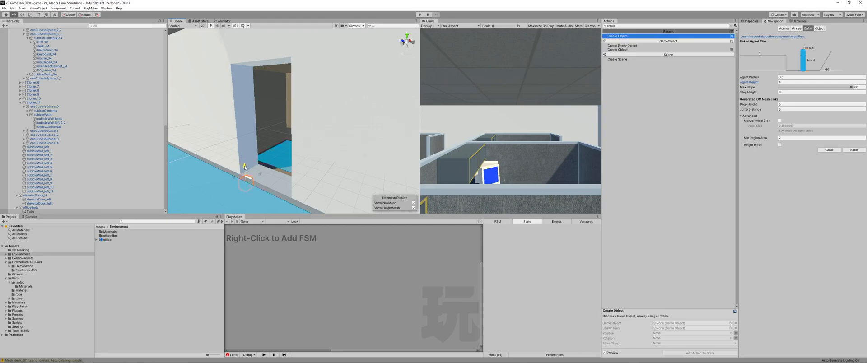
{"action": "left_click_drag", "start_coordinate": [244, 168], "coordinate": [247, 165]}
{"action": "key", "text": "e"}
{"action": "key", "text": "t"}
{"action": "key", "text": "r"}
{"action": "left_click_drag", "start_coordinate": [233, 178], "coordinate": [235, 177]}
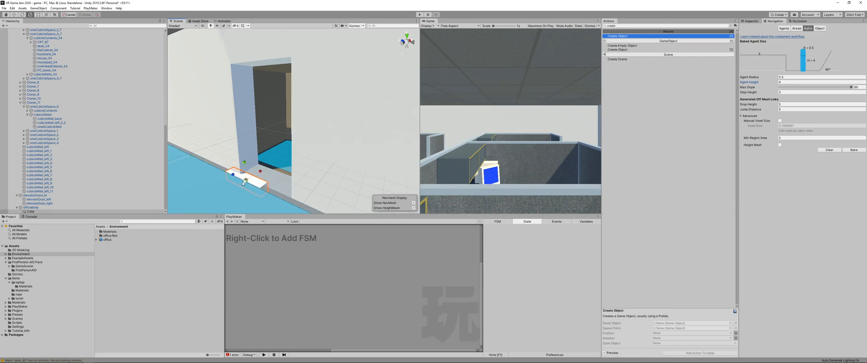
Move the cube into the doorway and enlarge it so it bridges the office floor and the elevator floor
{"action": "key", "text": "e"}
{"action": "key", "text": "t"}
{"action": "key", "text": "r"}
{"action": "key", "text": "w"}
{"action": "left_click_drag", "start_coordinate": [243, 182], "coordinate": [321, 155]}
{"action": "key", "text": "r"}
{"action": "key", "text": "w"}
{"action": "left_click_drag", "start_coordinate": [275, 179], "coordinate": [285, 172]}
{"action": "key", "text": "r"}
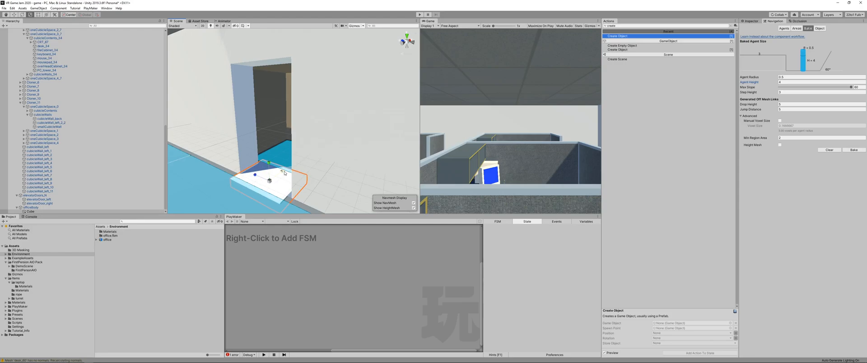
{"action": "key", "text": "e"}
Mark the cube as Navigation Static and bake the NavMesh
{"action": "left_click", "coordinate": [820, 28]}
{"action": "left_click", "coordinate": [780, 59]}
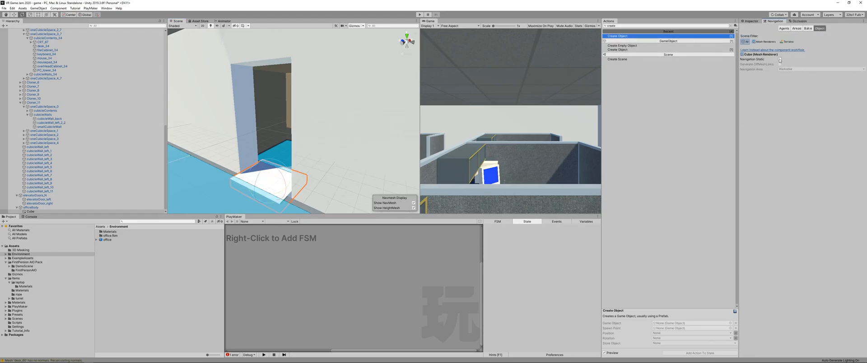
{"action": "left_click", "coordinate": [808, 29]}
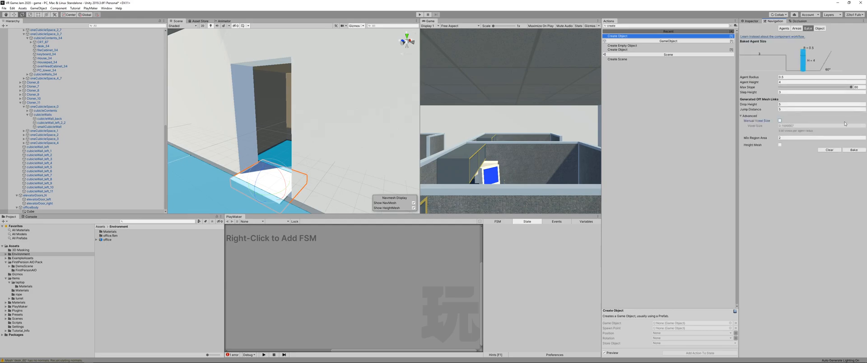
{"action": "left_click", "coordinate": [850, 150]}
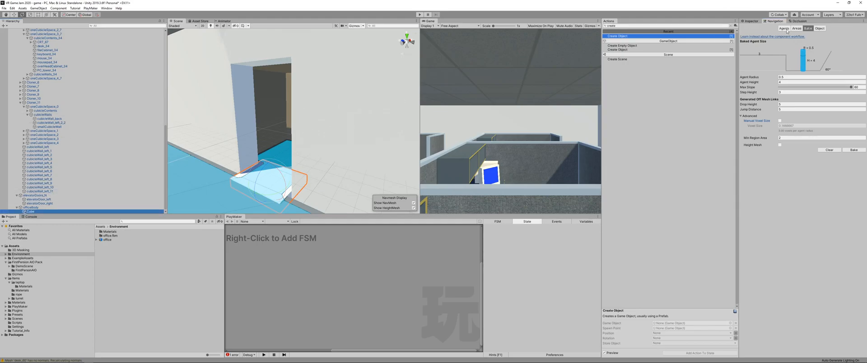
Hide the bridging cube by disabling its Mesh Renderer, then deselect it
{"action": "key", "text": "ctrl+3"}
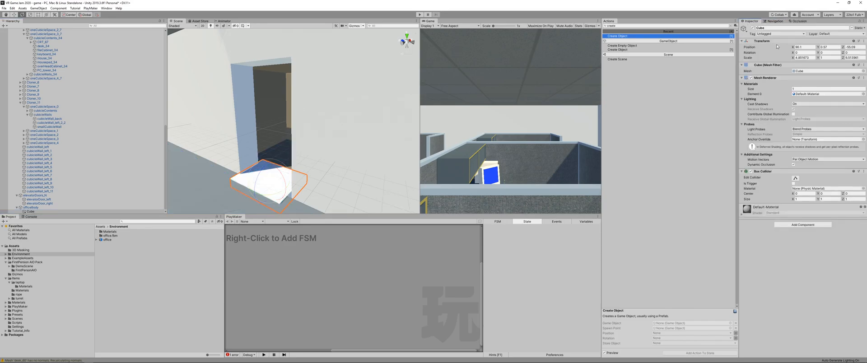
{"action": "left_click", "coordinate": [751, 78]}
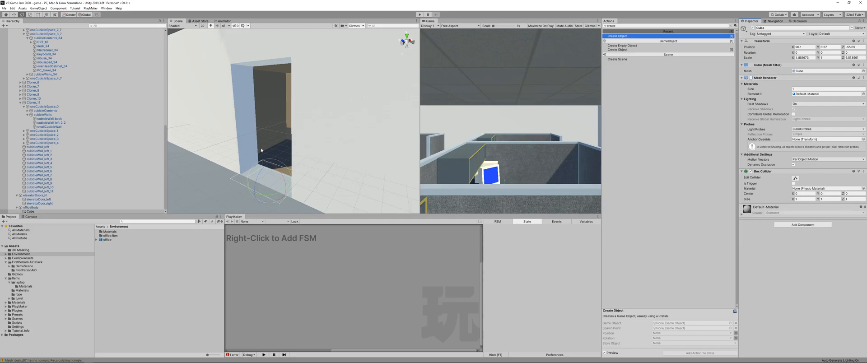
{"action": "left_click", "coordinate": [158, 301]}
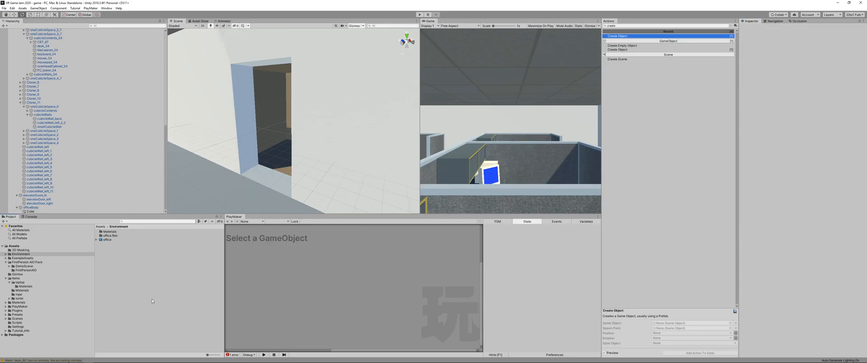
Lower the elevator doors group into the doorway, to a Y position of about 1.51
{"action": "scroll", "coordinate": [306, 121], "scroll_direction": "down", "scroll_amount": 5}
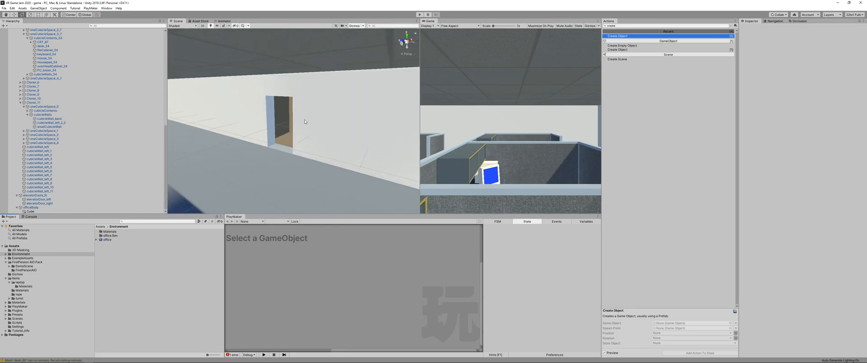
{"action": "scroll", "coordinate": [305, 121], "scroll_direction": "up", "scroll_amount": 4}
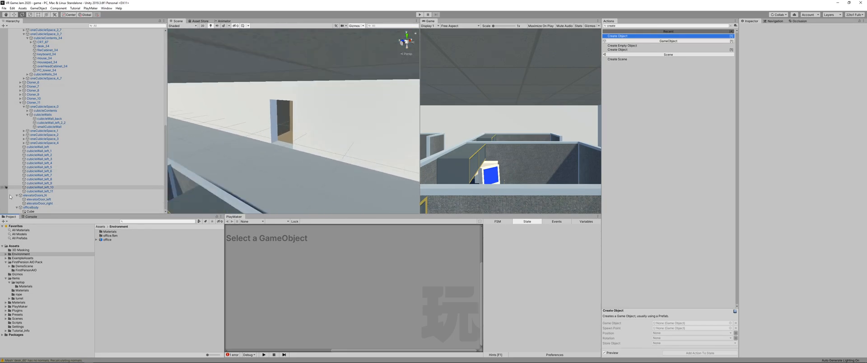
{"action": "left_click", "coordinate": [49, 194]}
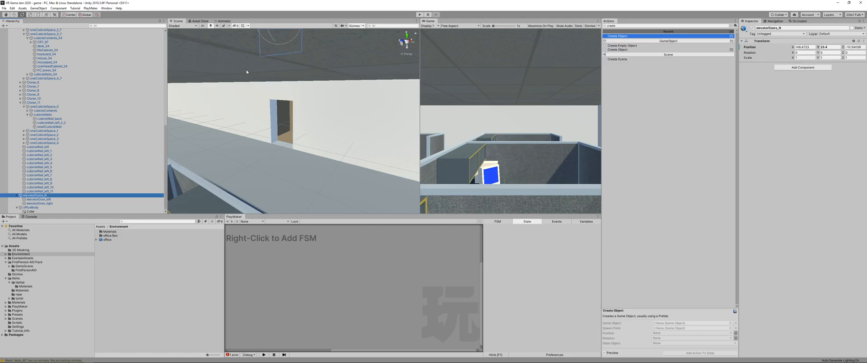
{"action": "key", "text": "w"}
{"action": "key", "text": "f"}
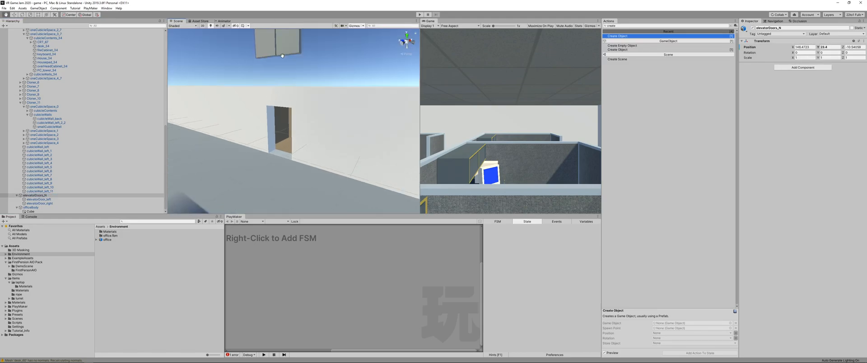
{"action": "left_click_drag", "start_coordinate": [284, 72], "coordinate": [284, 189]}
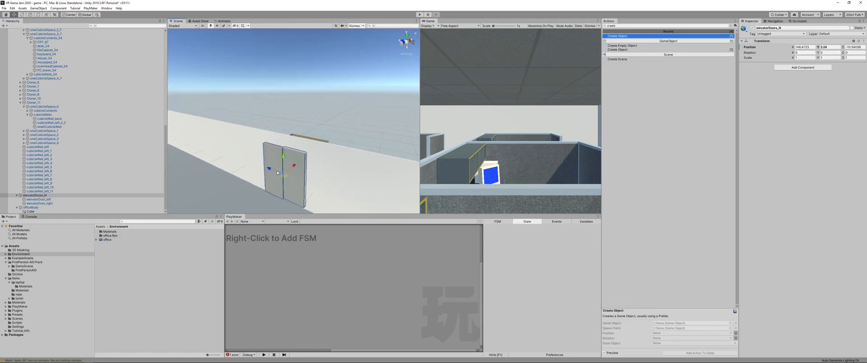
{"action": "key", "text": "f"}
{"action": "scroll", "coordinate": [279, 123], "scroll_direction": "up", "scroll_amount": 3}
{"action": "left_click_drag", "start_coordinate": [278, 80], "coordinate": [279, 86]}
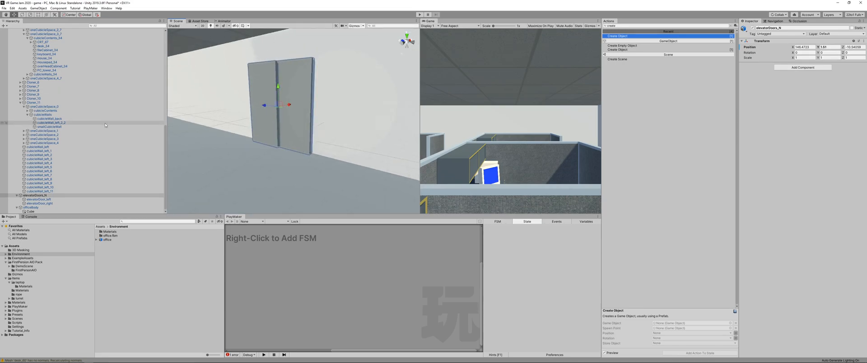
Collapse the expanded Cloner groups and their parent cubicles group in the object hierarchy
{"action": "scroll", "coordinate": [67, 94], "scroll_direction": "up", "scroll_amount": 10}
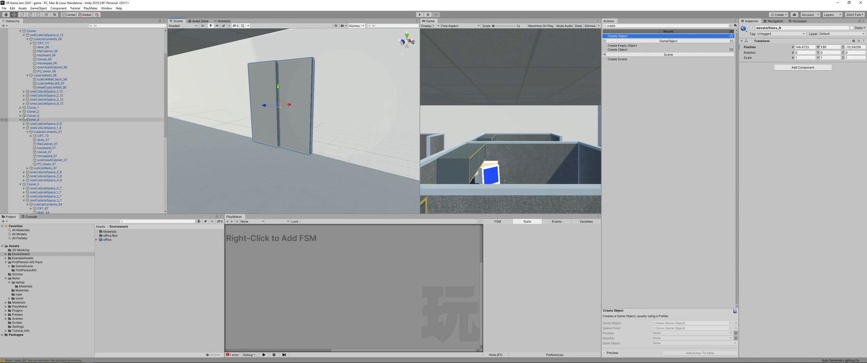
{"action": "left_click", "coordinate": [20, 120]}
{"action": "left_click", "coordinate": [20, 124]}
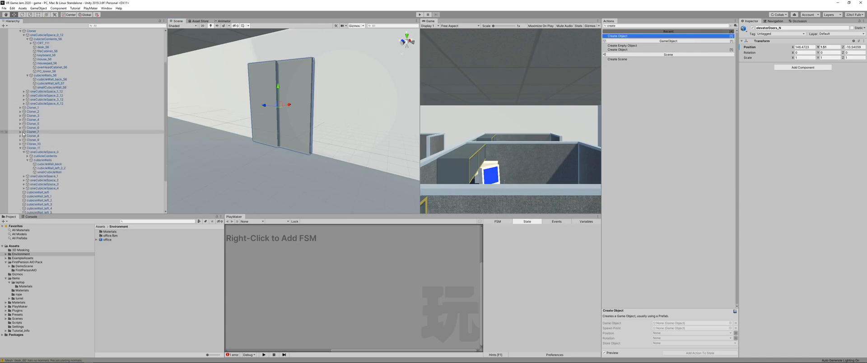
{"action": "left_click", "coordinate": [21, 148]}
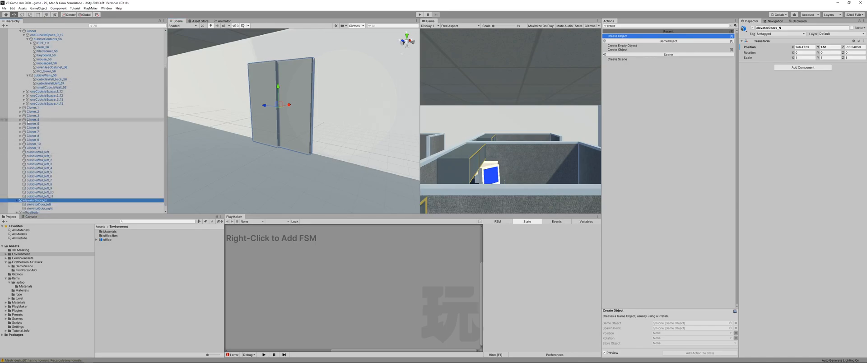
{"action": "scroll", "coordinate": [25, 89], "scroll_direction": "up", "scroll_amount": 4}
{"action": "left_click", "coordinate": [20, 78]}
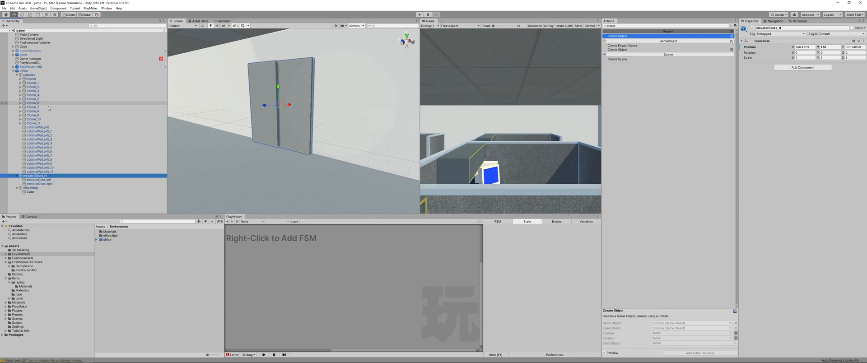
{"action": "left_click", "coordinate": [17, 74]}
{"action": "left_click", "coordinate": [60, 138]}
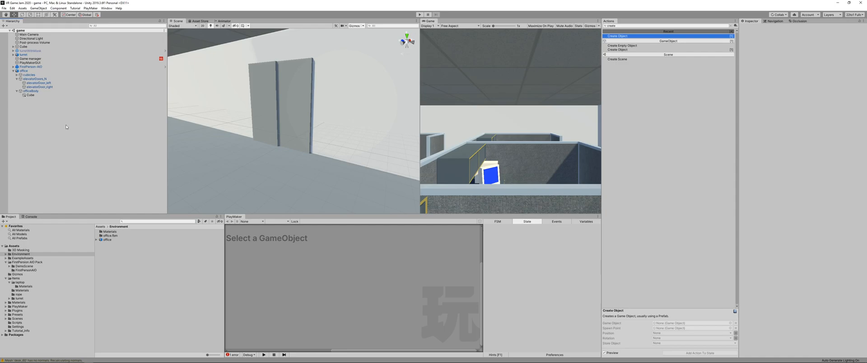
Rename the cube under officeBody to elevatorBridge and save the scene
{"action": "left_click", "coordinate": [33, 95]}
{"action": "key", "text": "F2"}
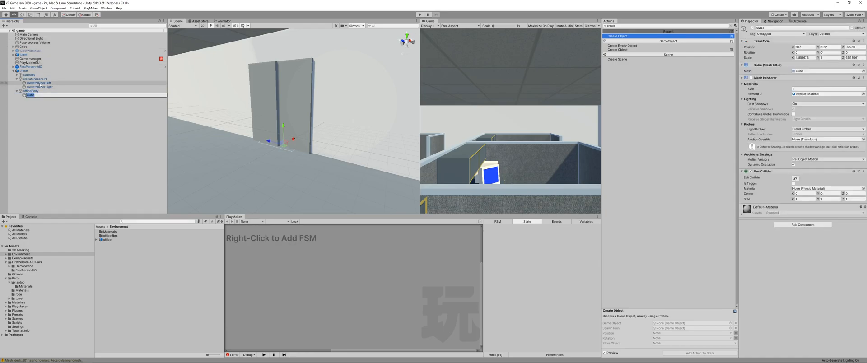
{"action": "type", "text": "e"}
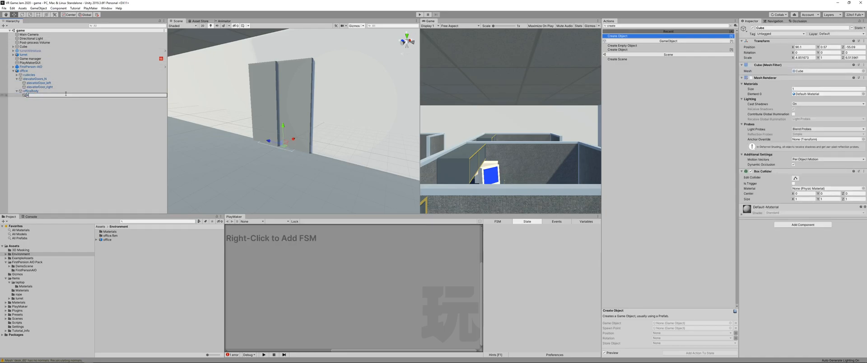
{"action": "type", "text": "levatorBridge"}
{"action": "key", "text": "Return"}
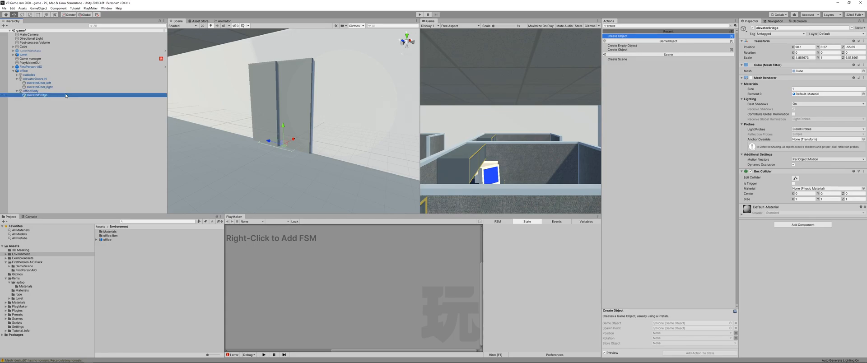
{"action": "left_click", "coordinate": [95, 122]}
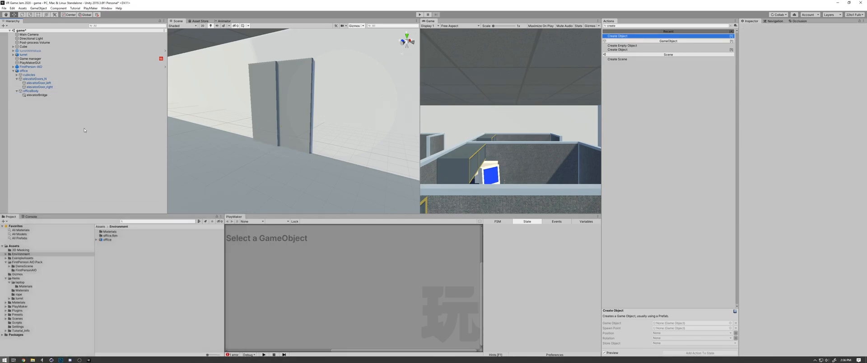
Add a Rigidbody to officeBody with Use Gravity turned off and save the scene
{"action": "scroll", "coordinate": [339, 106], "scroll_direction": "down", "scroll_amount": 5}
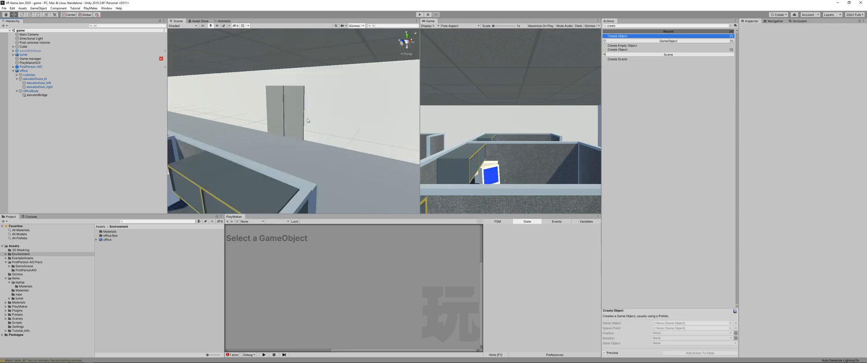
{"action": "scroll", "coordinate": [307, 118], "scroll_direction": "up", "scroll_amount": 3}
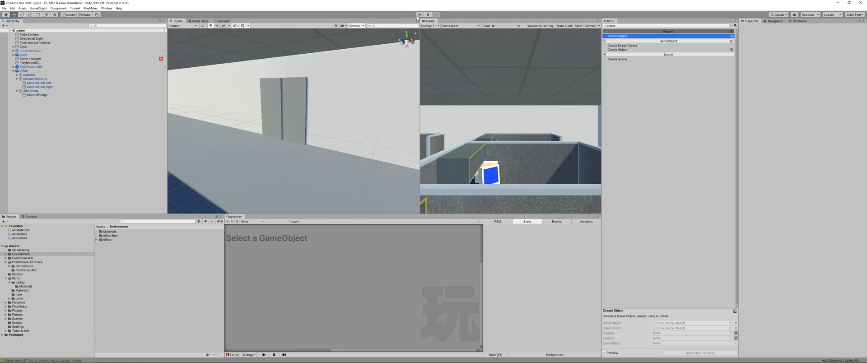
{"action": "left_click", "coordinate": [32, 91]}
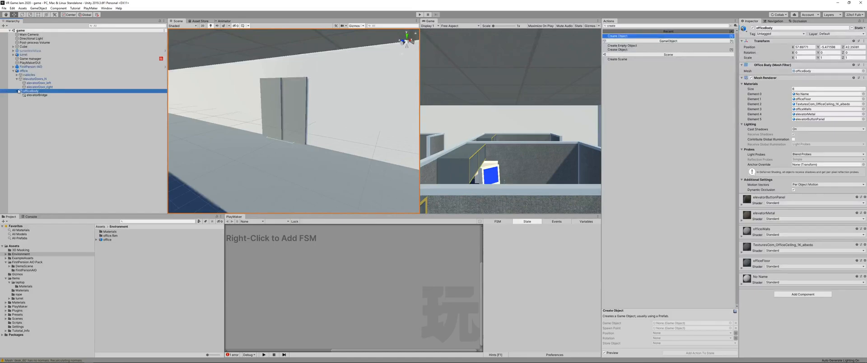
{"action": "left_click", "coordinate": [802, 295]}
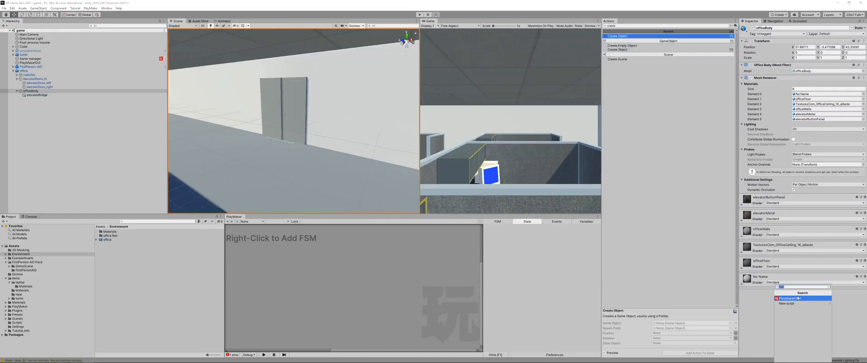
{"action": "type", "text": "rig"}
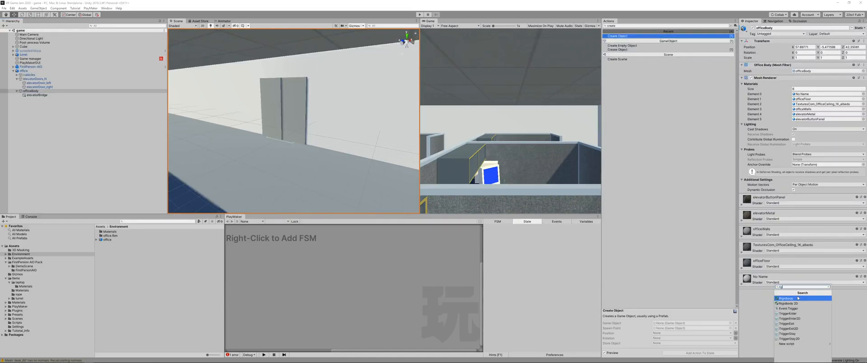
{"action": "left_click", "coordinate": [798, 299]}
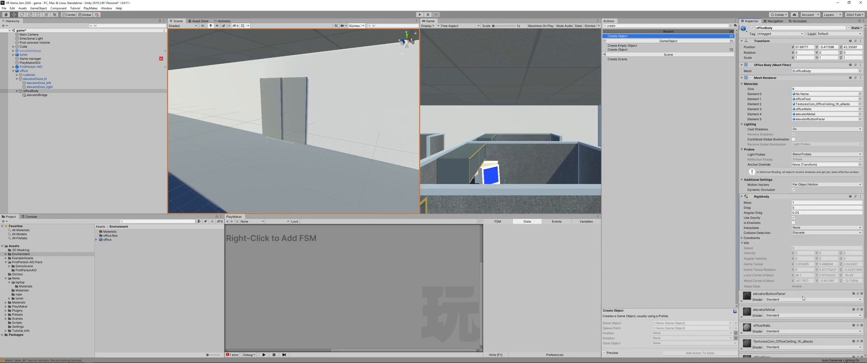
{"action": "left_click", "coordinate": [794, 218]}
{"action": "left_click", "coordinate": [52, 148]}
{"action": "key", "text": "ctrl+s"}
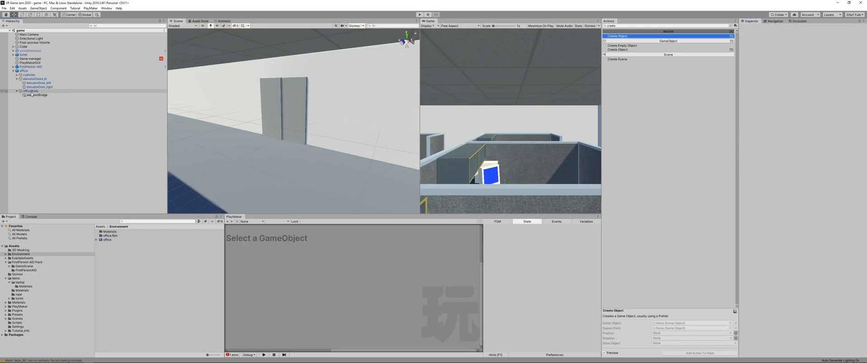
Run the game in Play mode to test the office scene
{"action": "left_click", "coordinate": [17, 92]}
{"action": "left_click", "coordinate": [18, 91]}
{"action": "left_click", "coordinate": [420, 15]}
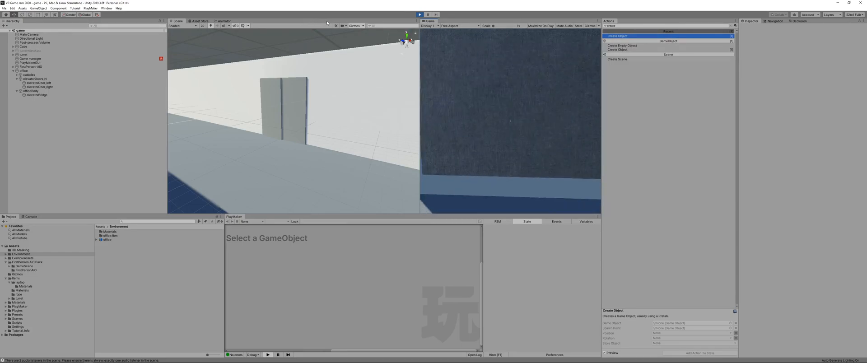
Stop the running game test and return to editing the scene
{"action": "left_click", "coordinate": [420, 15]}
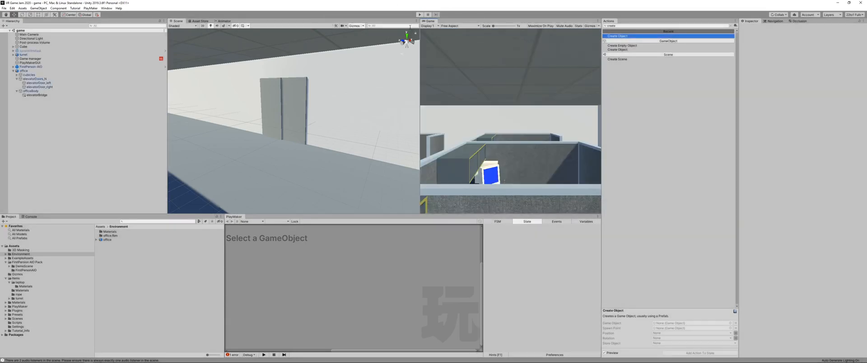
Add a Box Collider component to officeBody
{"action": "scroll", "coordinate": [268, 111], "scroll_direction": "down", "scroll_amount": 3}
{"action": "left_click", "coordinate": [241, 120]}
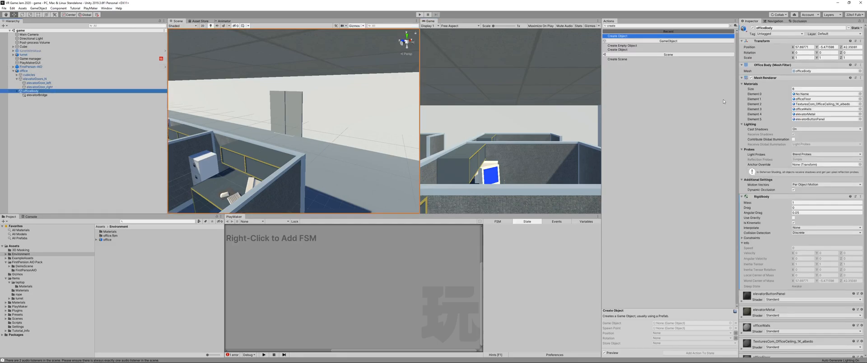
{"action": "scroll", "coordinate": [772, 337], "scroll_direction": "down", "scroll_amount": 2}
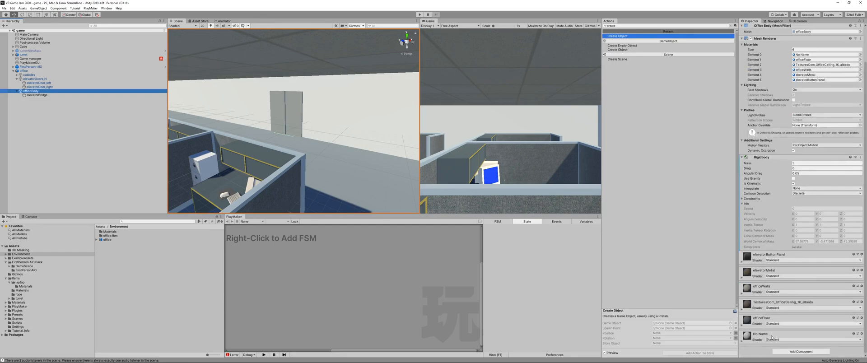
{"action": "right_click", "coordinate": [762, 159]}
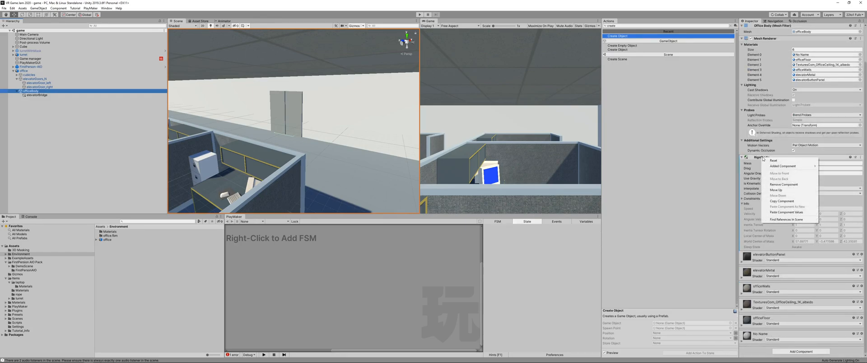
{"action": "left_click", "coordinate": [788, 354]}
{"action": "left_click", "coordinate": [790, 352]}
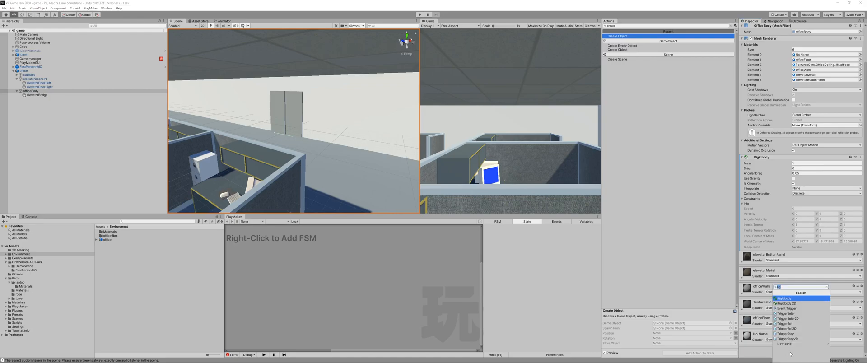
{"action": "type", "text": "collid"}
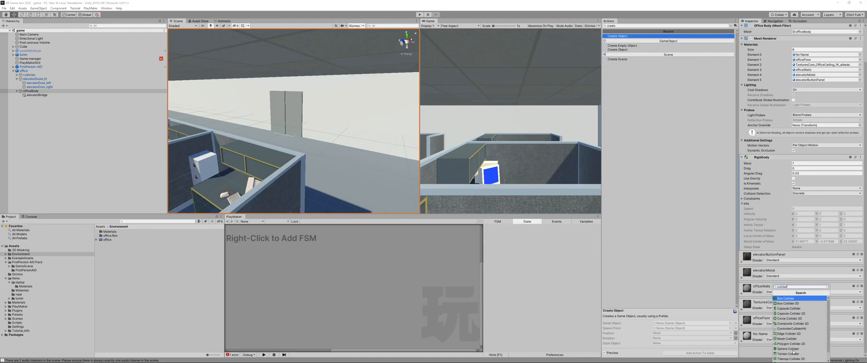
{"action": "type", "text": "er"}
{"action": "key", "text": "Return"}
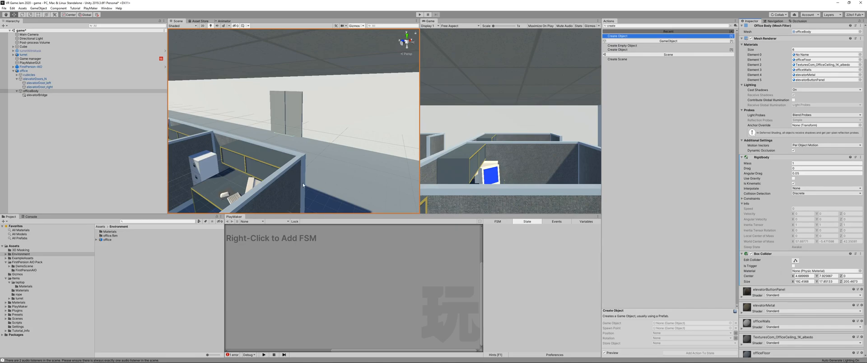
Check the office from outside and remove the Box Collider from officeBody
{"action": "scroll", "coordinate": [303, 185], "scroll_direction": "down", "scroll_amount": 10}
{"action": "middle_click_drag", "start_coordinate": [303, 185], "coordinate": [343, 125]}
{"action": "scroll", "coordinate": [316, 158], "scroll_direction": "up", "scroll_amount": 8}
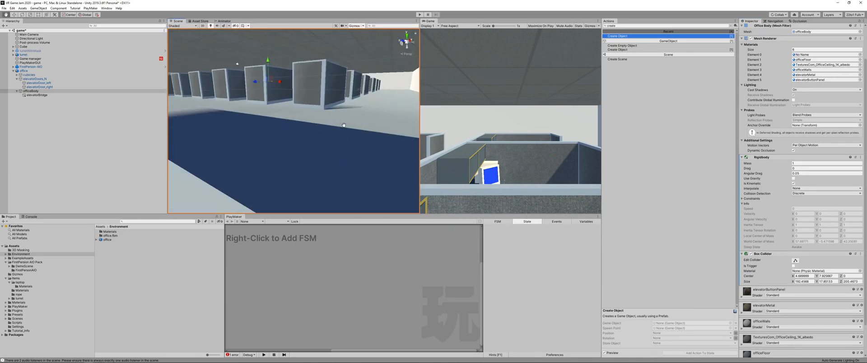
{"action": "scroll", "coordinate": [343, 126], "scroll_direction": "down", "scroll_amount": 8}
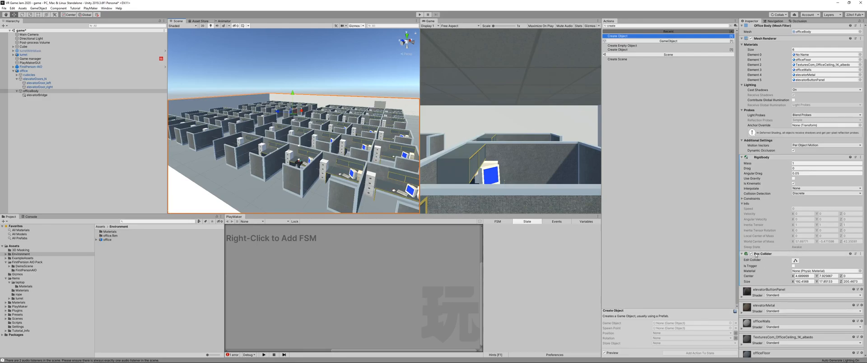
{"action": "right_click", "coordinate": [772, 254]}
{"action": "left_click", "coordinate": [787, 282]}
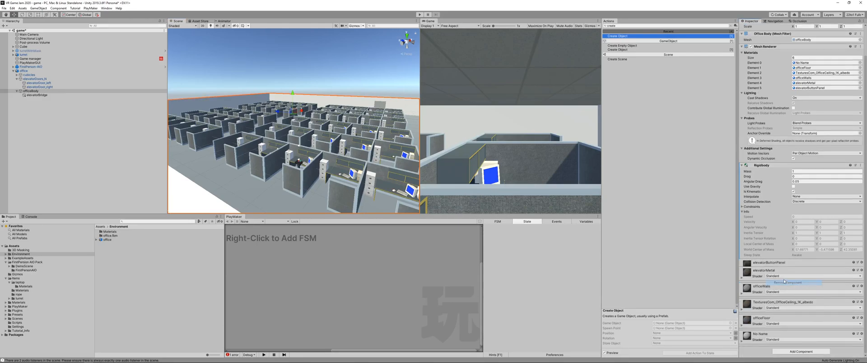
Add a Mesh Collider component to officeBody
{"action": "scroll", "coordinate": [777, 279], "scroll_direction": "down", "scroll_amount": 1}
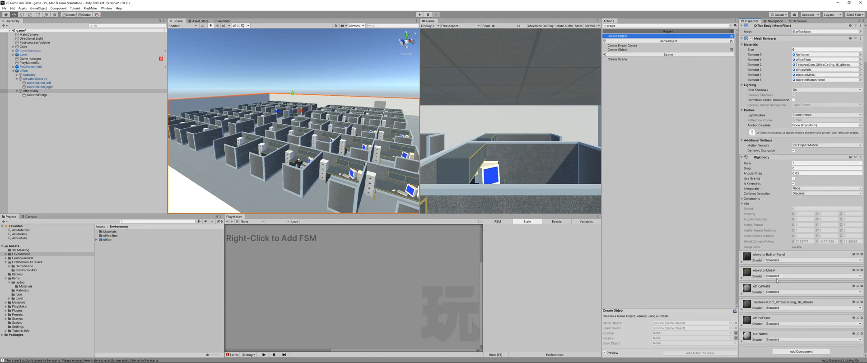
{"action": "left_click", "coordinate": [788, 351]}
{"action": "type", "text": "msh"}
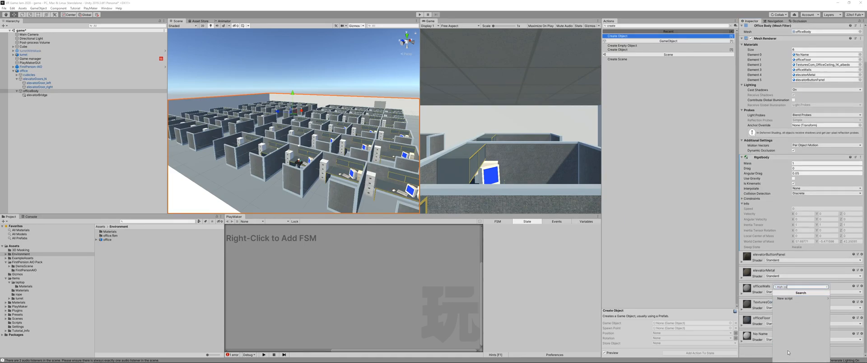
{"action": "type", "text": " co"}
{"action": "key", "text": "BackSpace"}
{"action": "key", "text": "BackSpace"}
{"action": "key", "text": "BackSpace"}
{"action": "key", "text": "BackSpace"}
{"action": "key", "text": "BackSpace"}
{"action": "key", "text": "BackSpace"}
{"action": "type", "text": "mesh"}
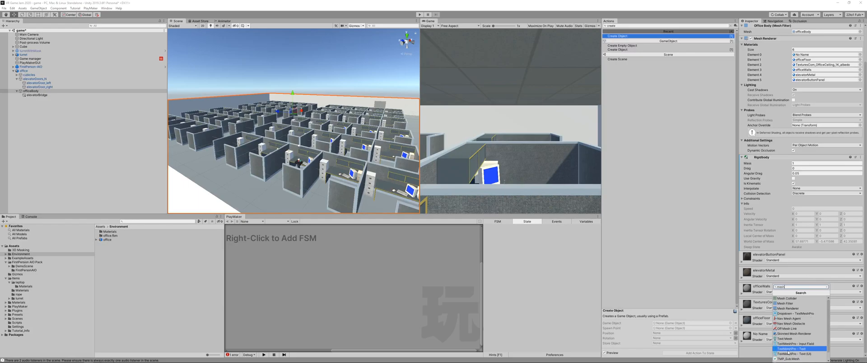
{"action": "key", "text": "Up"}
{"action": "key", "text": "Up"}
{"action": "key", "text": "Up"}
{"action": "key", "text": "Up"}
{"action": "key", "text": "Up"}
{"action": "key", "text": "Up"}
{"action": "key", "text": "Up"}
{"action": "key", "text": "Up"}
{"action": "key", "text": "Up"}
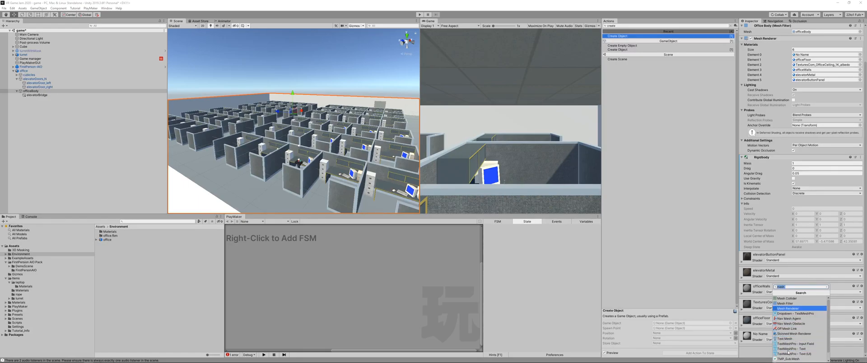
{"action": "key", "text": "Up"}
{"action": "key", "text": "Return"}
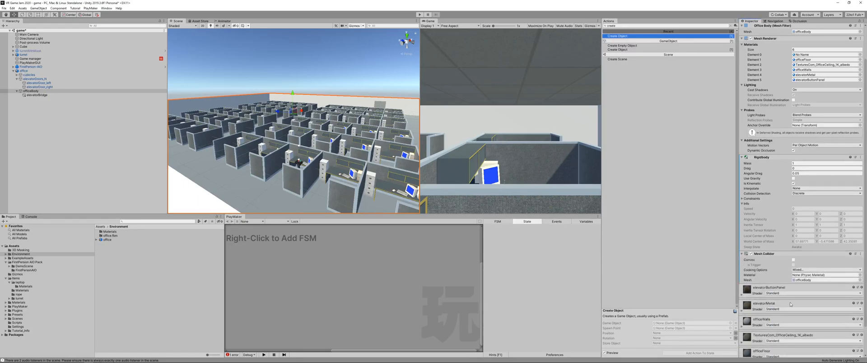
Run the game in Play mode to test the officeBody Mesh Collider, and stop it
{"action": "left_click", "coordinate": [419, 15]}
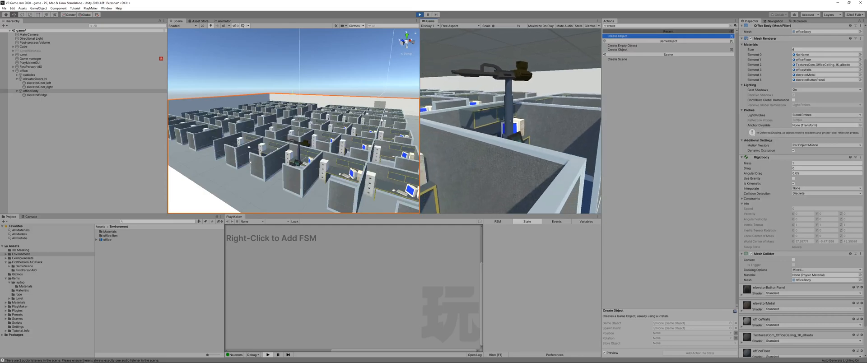
{"action": "key", "text": "ctrl+p"}
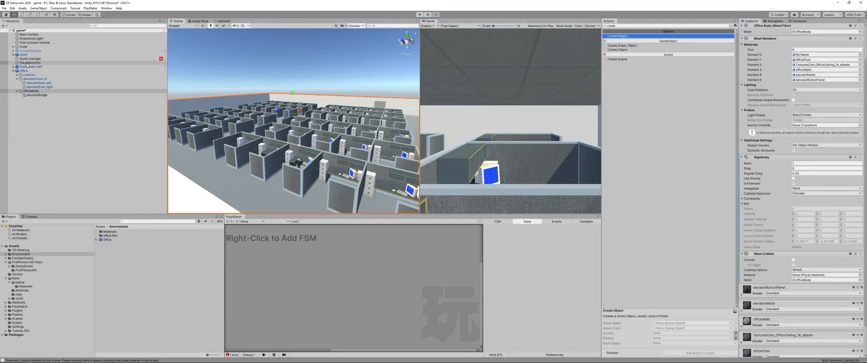
Turn off camera shake and set Walk Speed to 10 on FirstPerson-AIO, with its Audio Source and Rigidbody components collapsed
{"action": "left_click", "coordinate": [28, 66]}
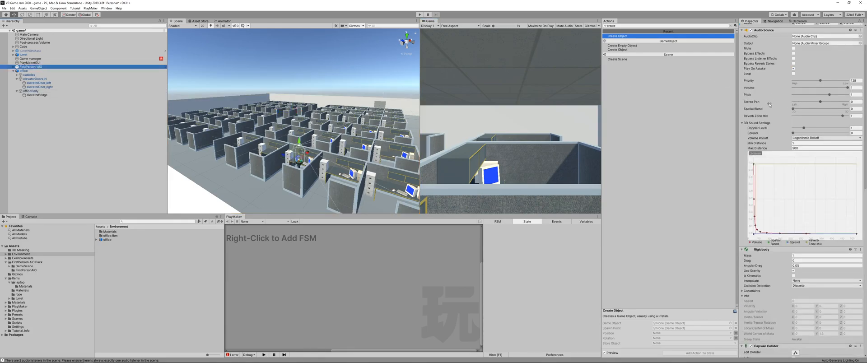
{"action": "scroll", "coordinate": [759, 68], "scroll_direction": "up", "scroll_amount": 2}
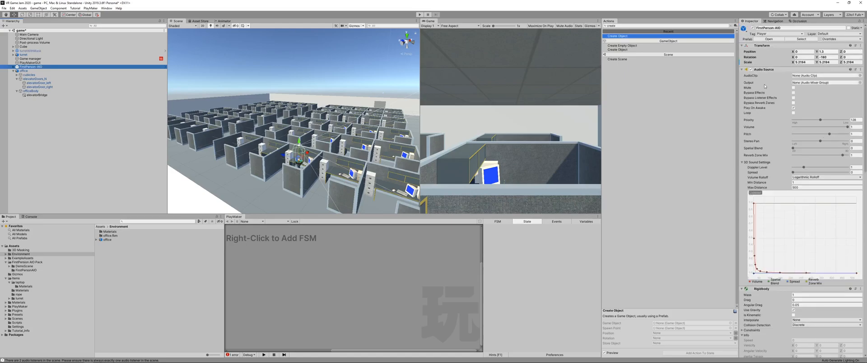
{"action": "left_click", "coordinate": [742, 69]}
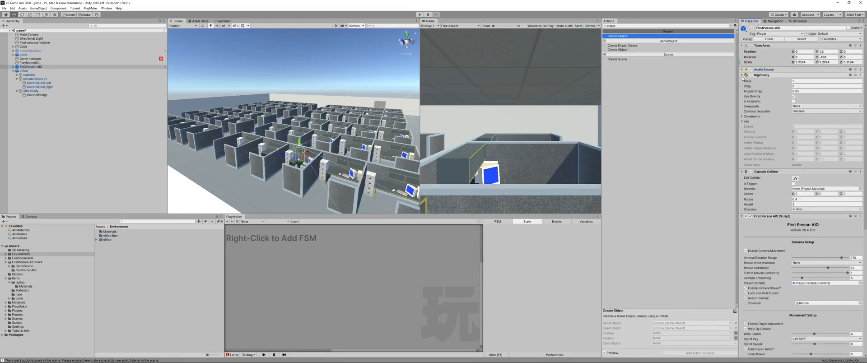
{"action": "left_click", "coordinate": [742, 75]}
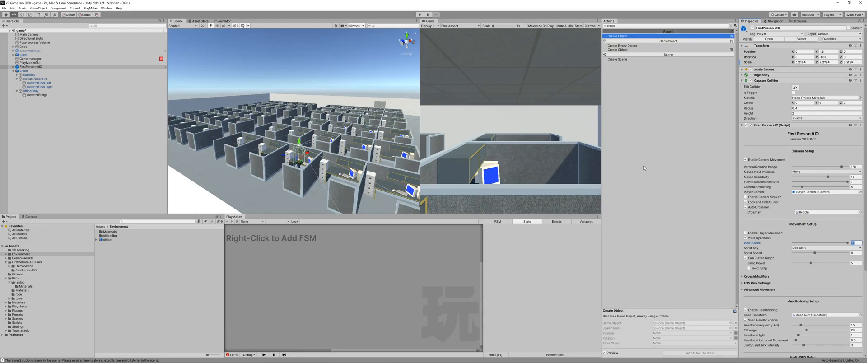
Run the game, walk forward past the cubicles to test the new walk speed, and stop it
{"action": "left_click", "coordinate": [420, 15]}
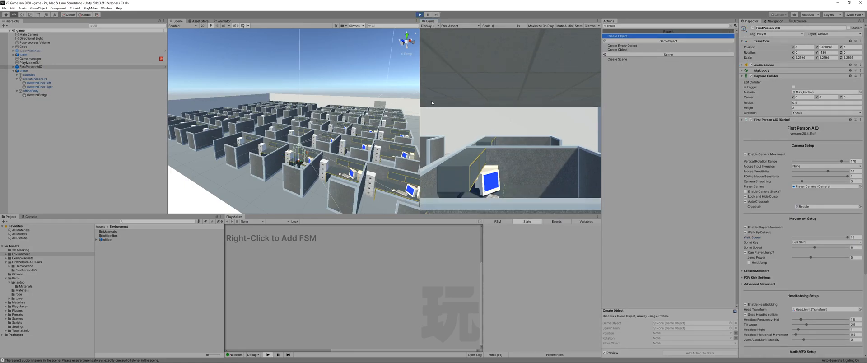
{"action": "key", "text": "w"}
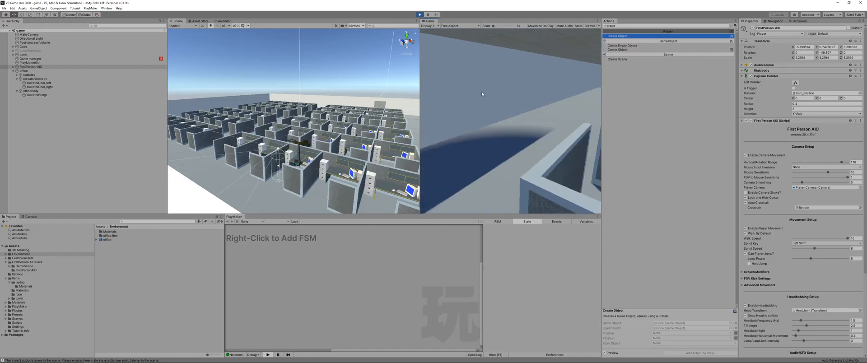
{"action": "key", "text": "w"}
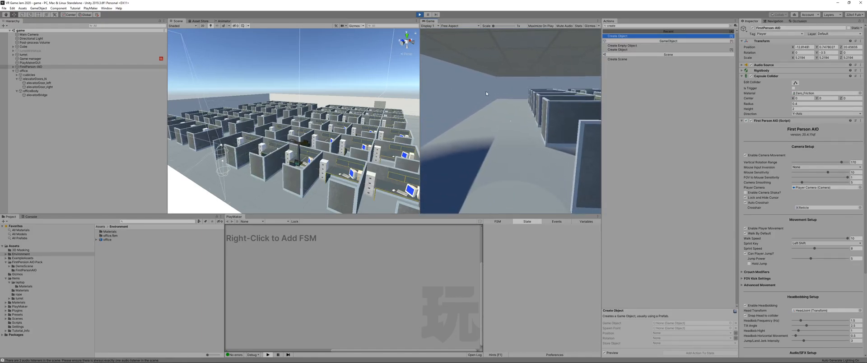
{"action": "key", "text": "w"}
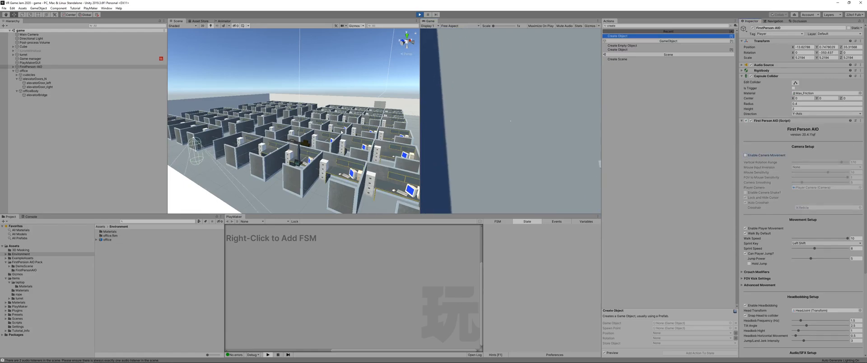
{"action": "left_click", "coordinate": [418, 15]}
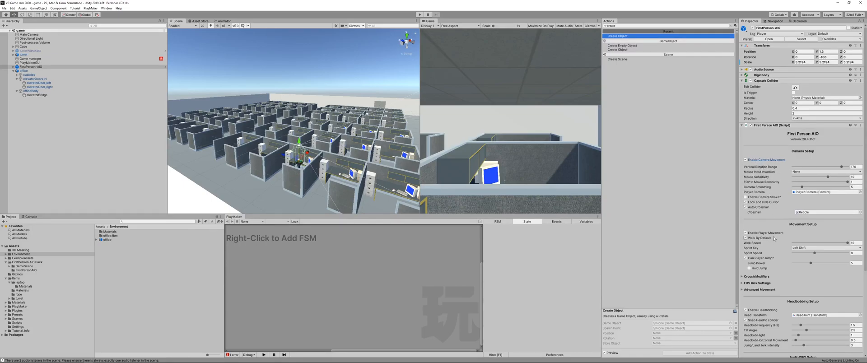
Disable headbobbing in the First Person AIO script
{"action": "scroll", "coordinate": [776, 248], "scroll_direction": "down", "scroll_amount": 4}
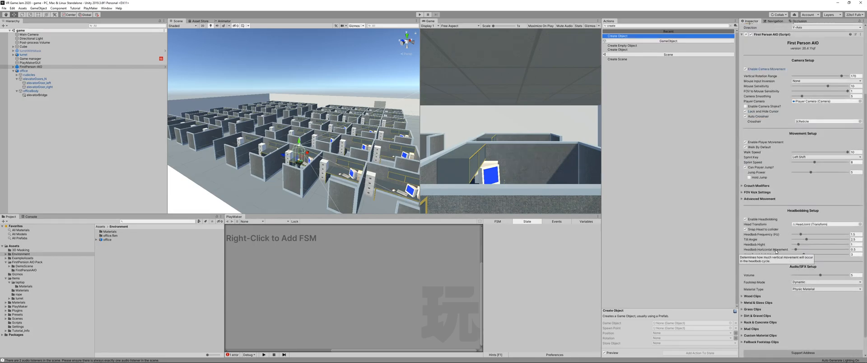
{"action": "left_click", "coordinate": [745, 219]}
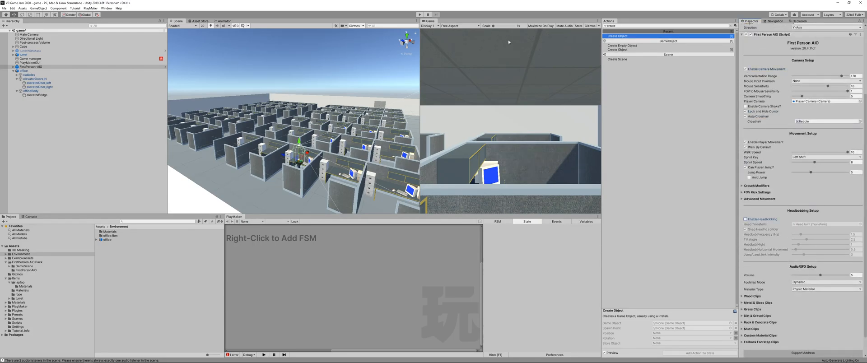
Run the game and walk through the cubicle aisles and along the outer wall to test movement with headbobbing disabled
{"action": "left_click", "coordinate": [419, 15]}
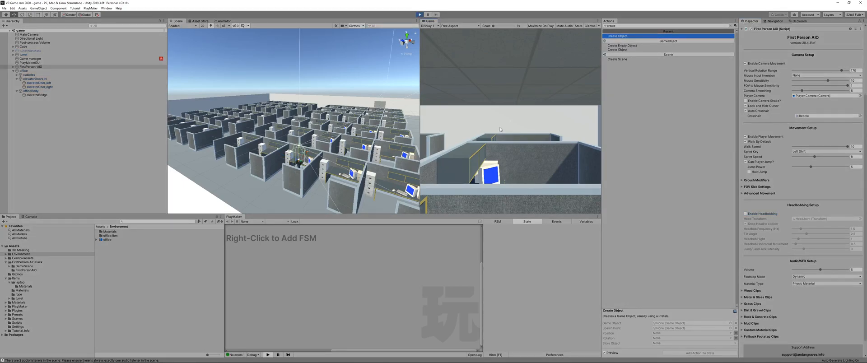
{"action": "key", "text": "w"}
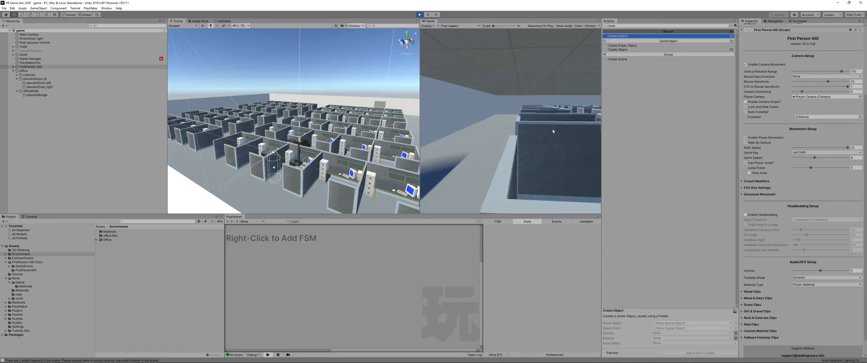
{"action": "key", "text": "w"}
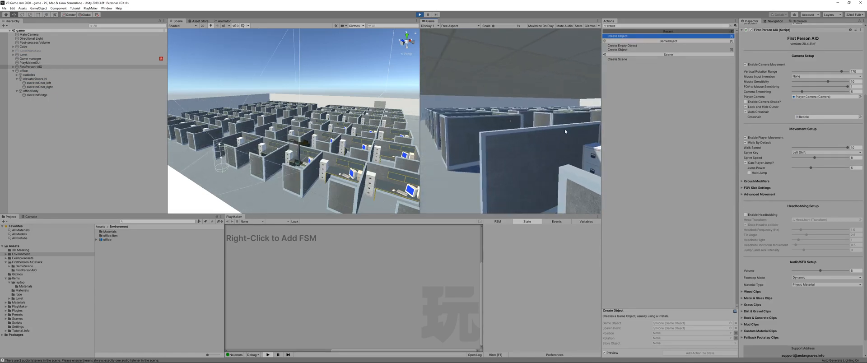
{"action": "key", "text": "w"}
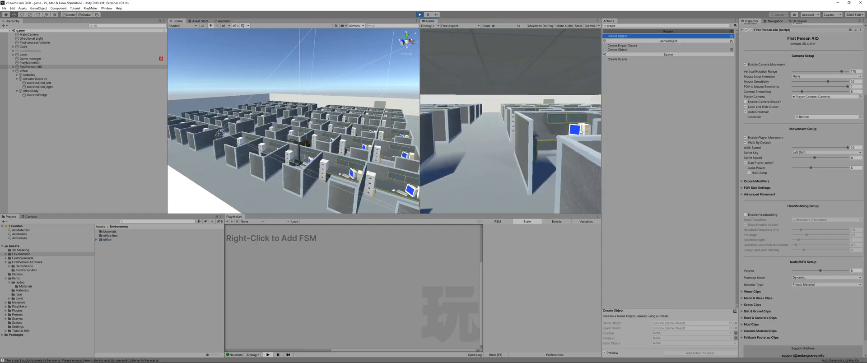
{"action": "key", "text": "w"}
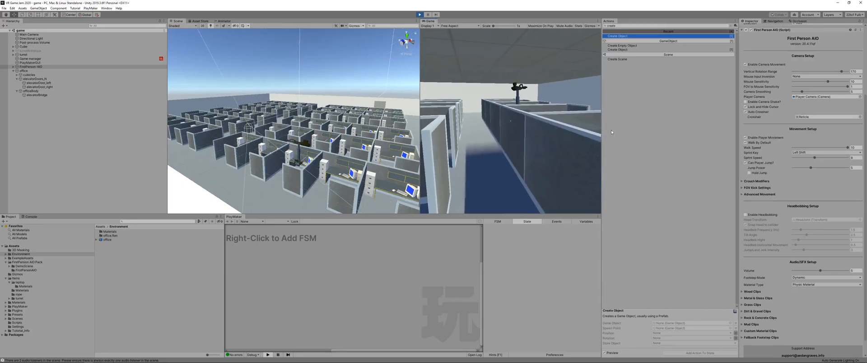
{"action": "key", "text": "w"}
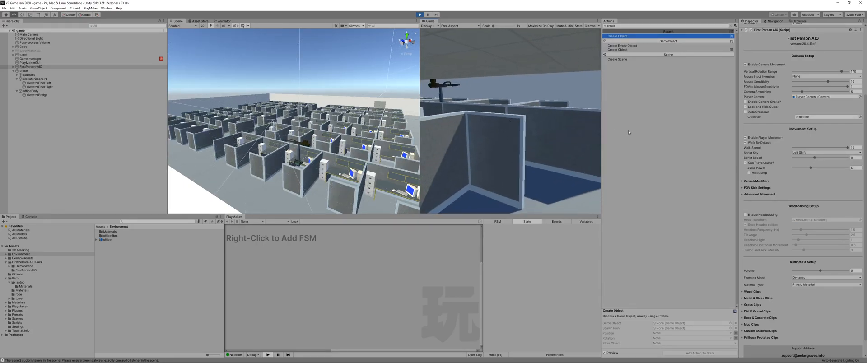
{"action": "key", "text": "w"}
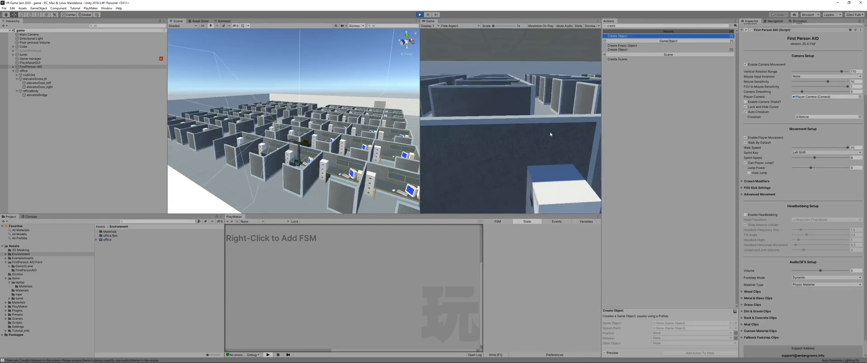
{"action": "key", "text": "w"}
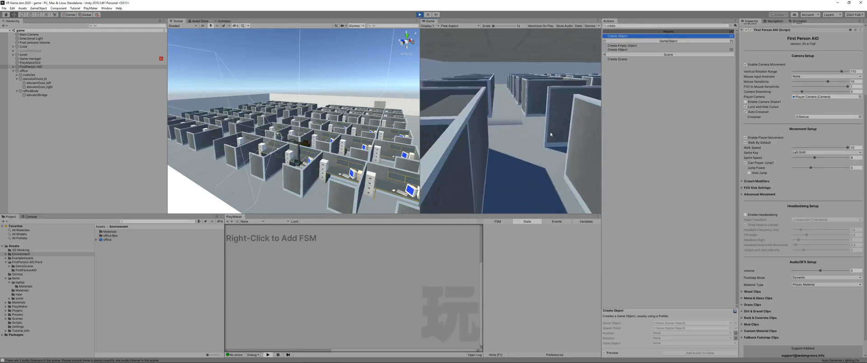
{"action": "key", "text": "w"}
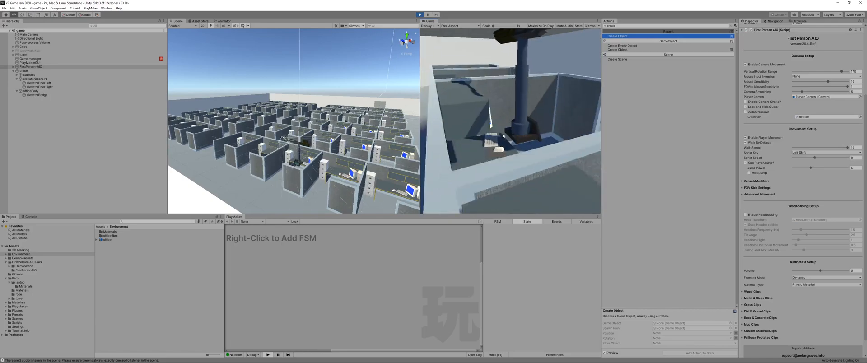
{"action": "key", "text": "w"}
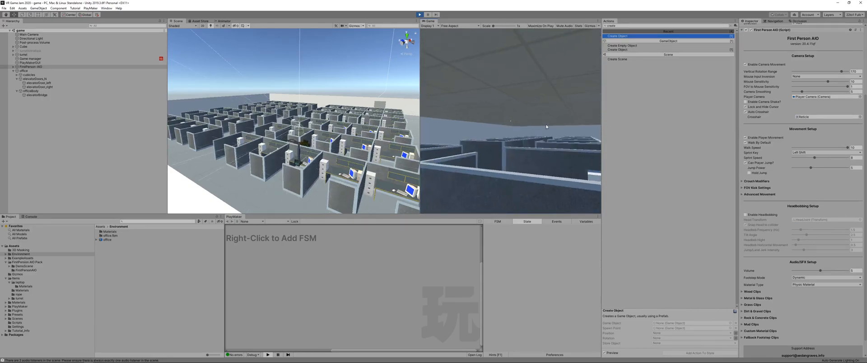
{"action": "key", "text": "w"}
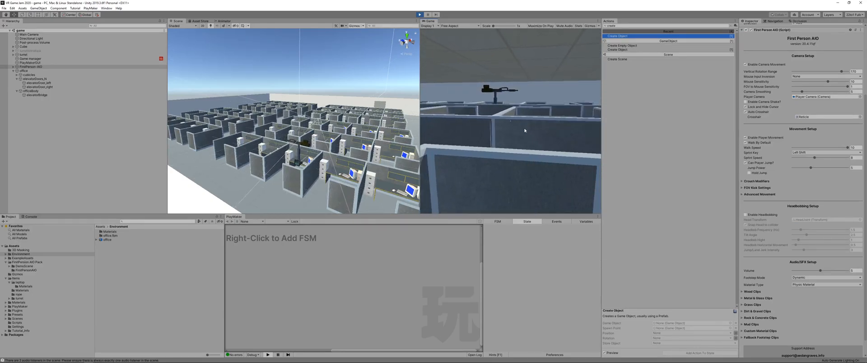
{"action": "key", "text": "w"}
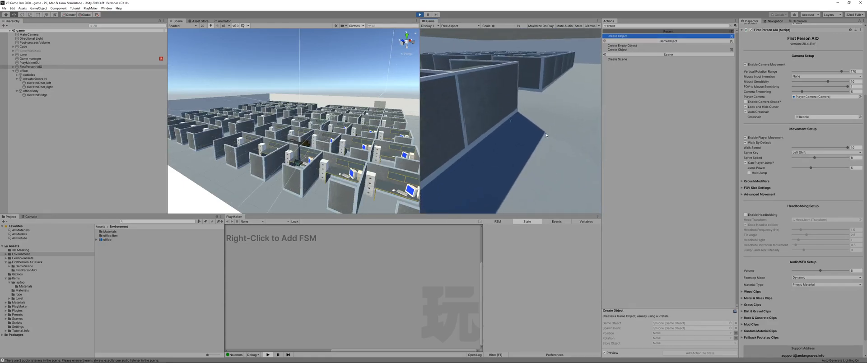
{"action": "key", "text": "w"}
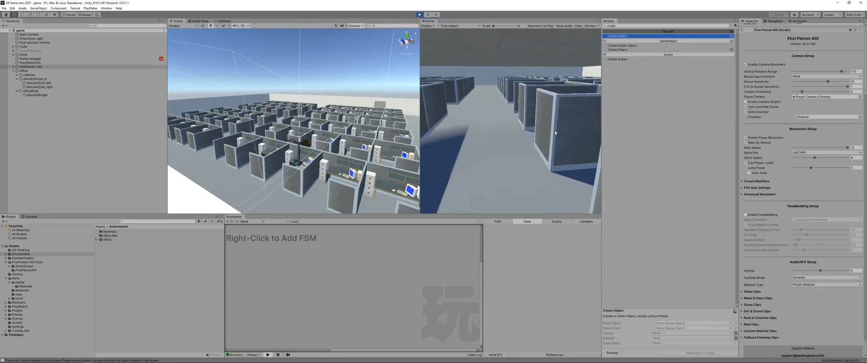
{"action": "key", "text": "w"}
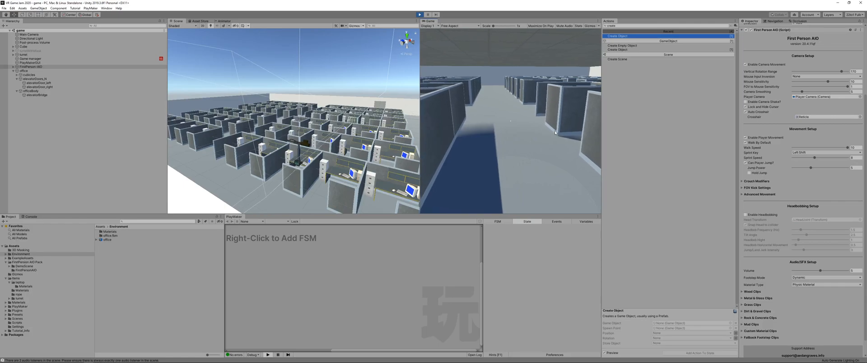
{"action": "key", "text": "w"}
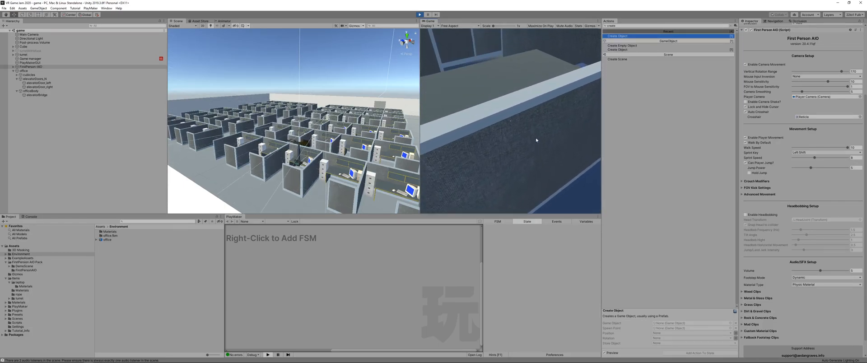
{"action": "key", "text": "w"}
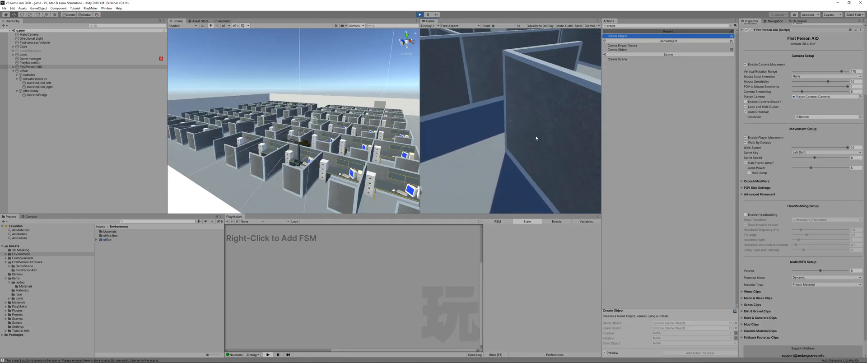
{"action": "key", "text": "w"}
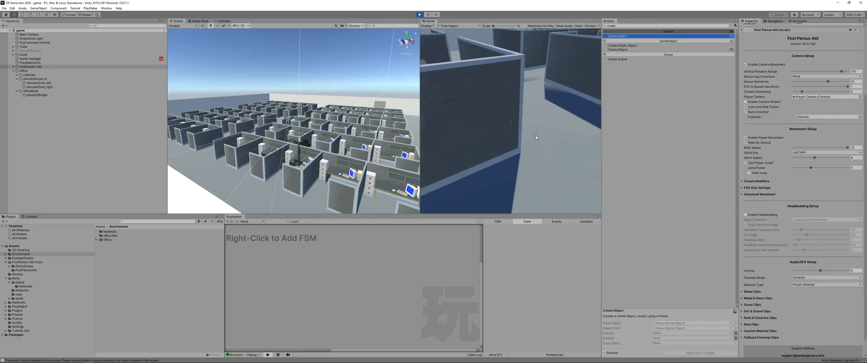
{"action": "key", "text": "w"}
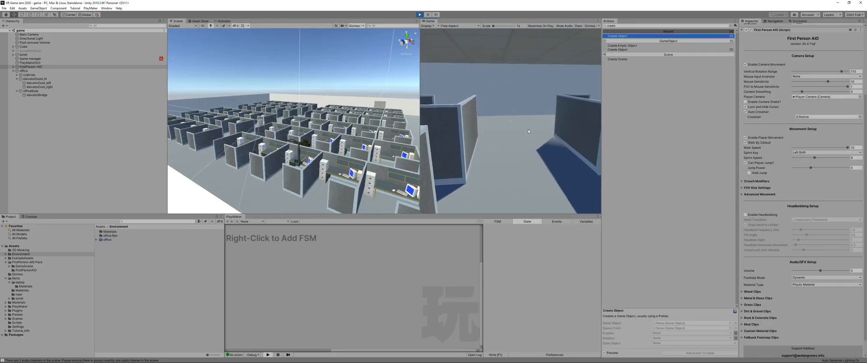
{"action": "key", "text": "w"}
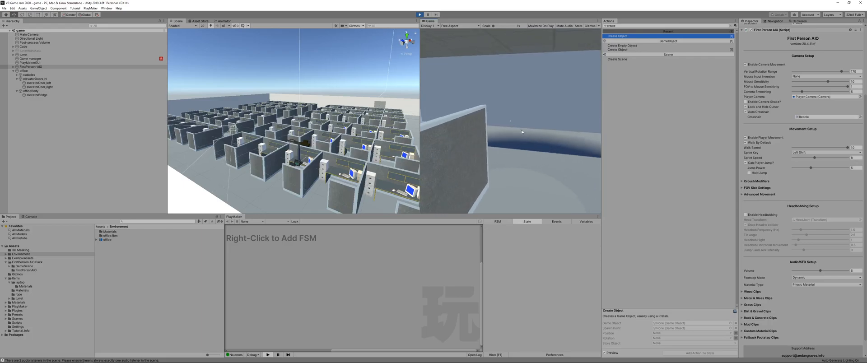
{"action": "key", "text": "w"}
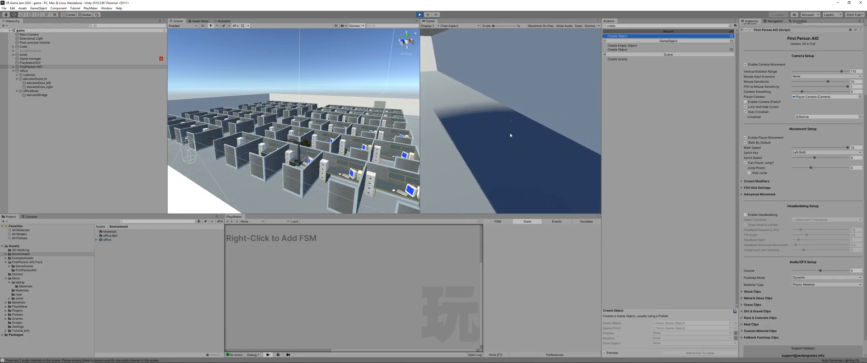
{"action": "key", "text": "d"}
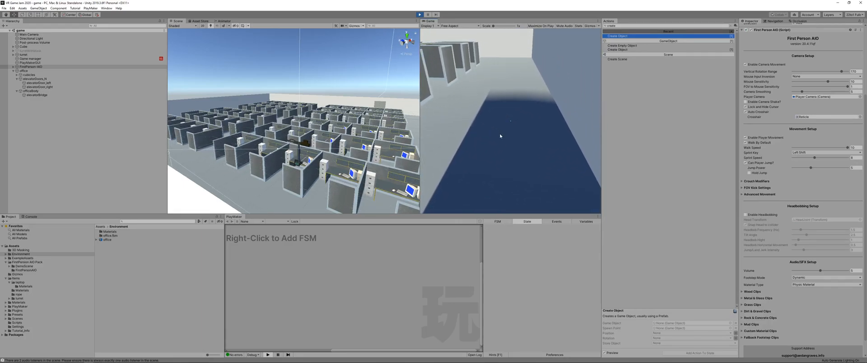
{"action": "key", "text": "w"}
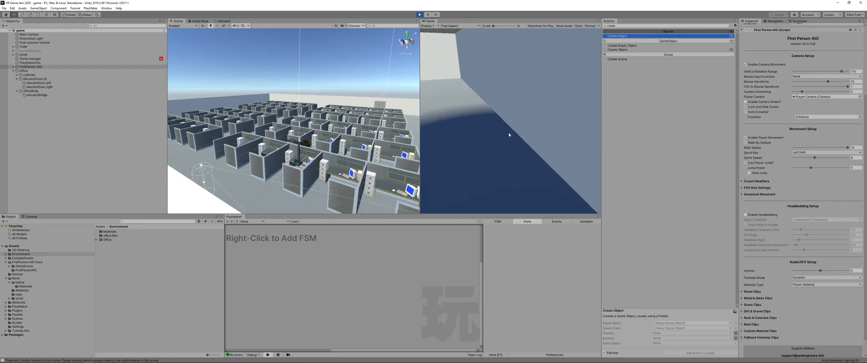
{"action": "key", "text": "w"}
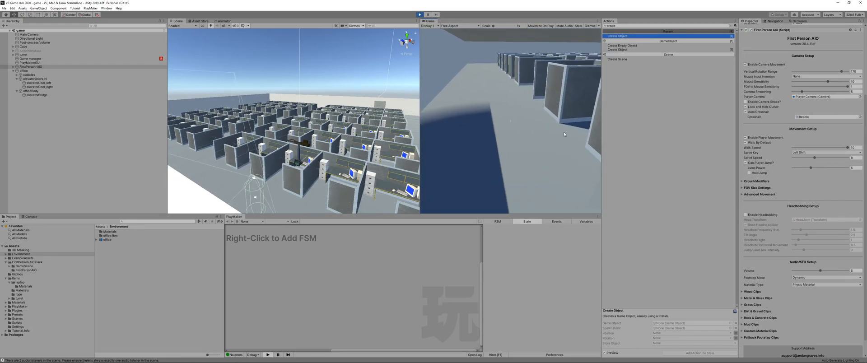
{"action": "key", "text": "w"}
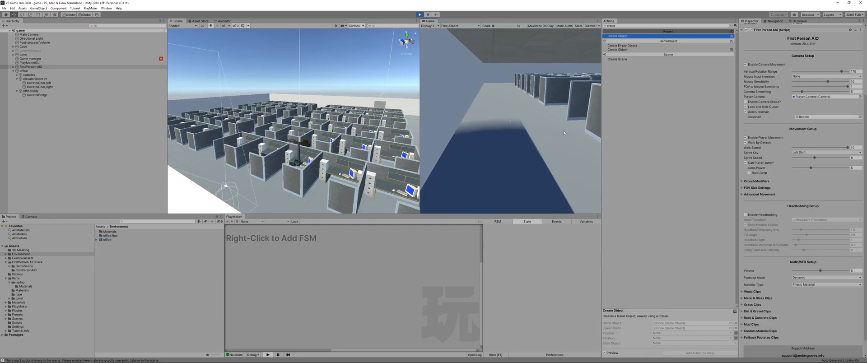
{"action": "key", "text": "w"}
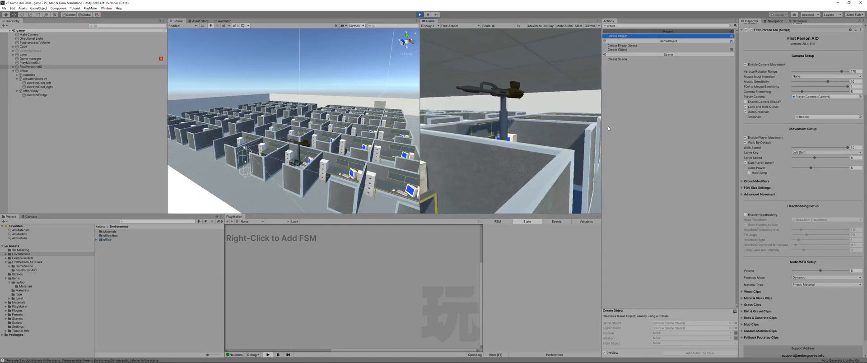
Test jumping and walking around the turret's cubicle in the running game, and stop Play mode
{"action": "key", "text": "space"}
{"action": "key", "text": "w"}
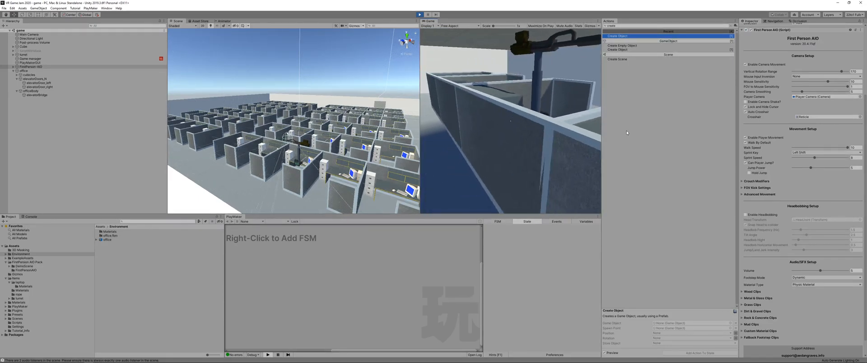
{"action": "key", "text": "w"}
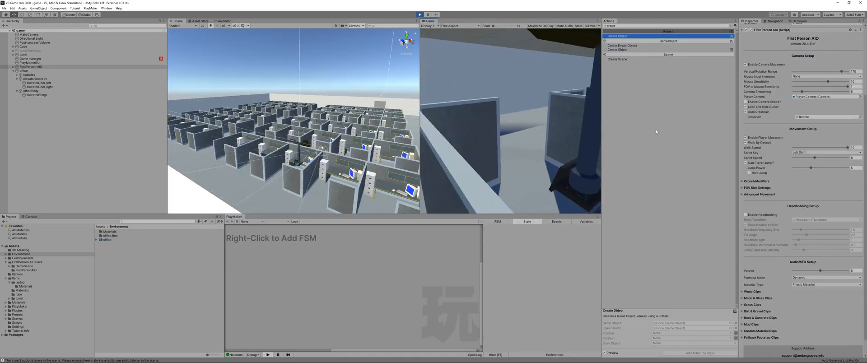
{"action": "key", "text": "w"}
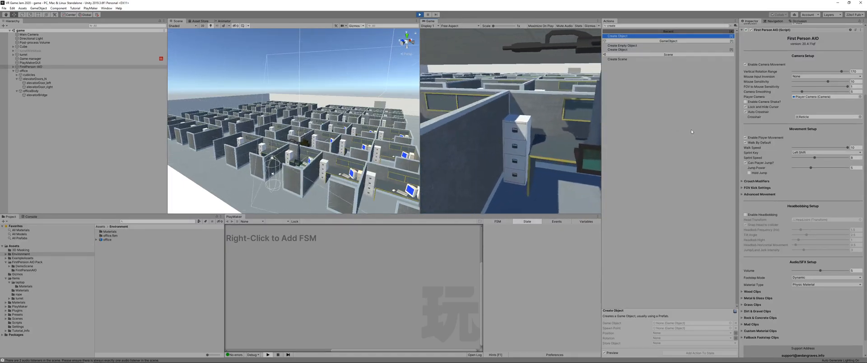
{"action": "key", "text": "w"}
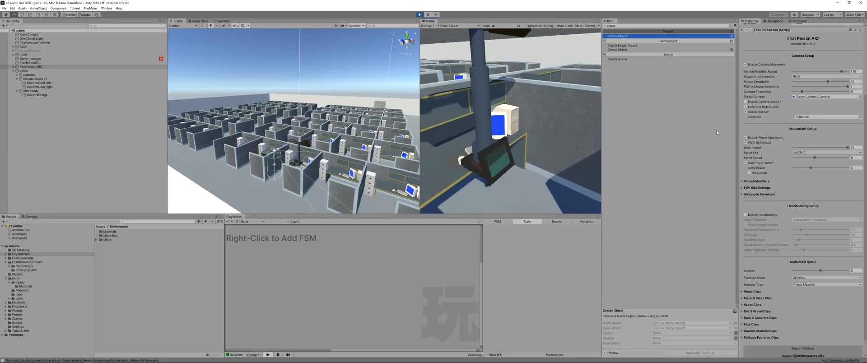
{"action": "key", "text": "space"}
{"action": "key", "text": "w"}
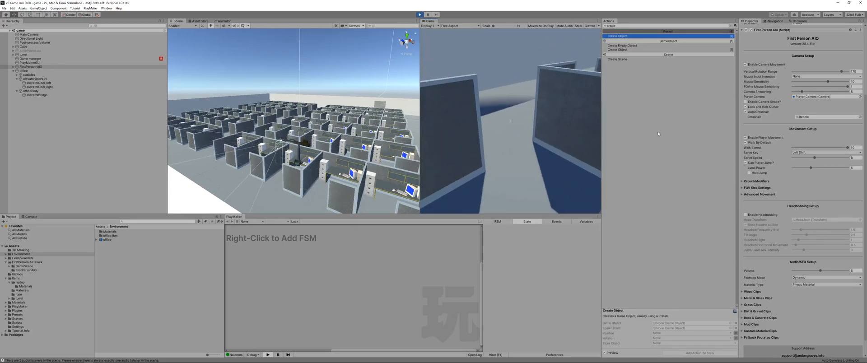
{"action": "key", "text": "Escape"}
{"action": "left_click", "coordinate": [417, 15]}
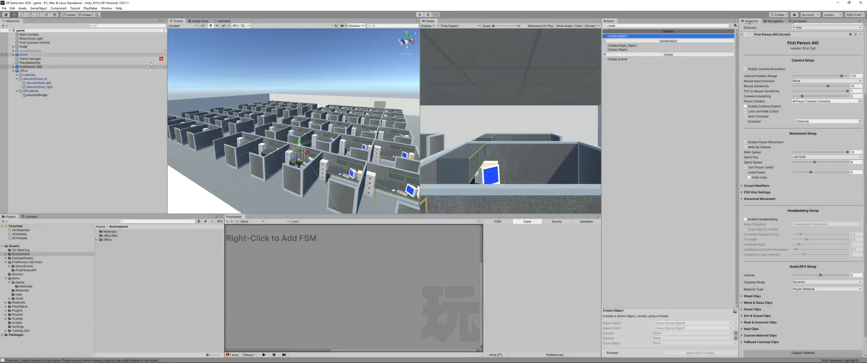
Set the Sprint Key to Keypad 0 in the First Person AIO script's Movement Setup
{"action": "left_click", "coordinate": [840, 157]}
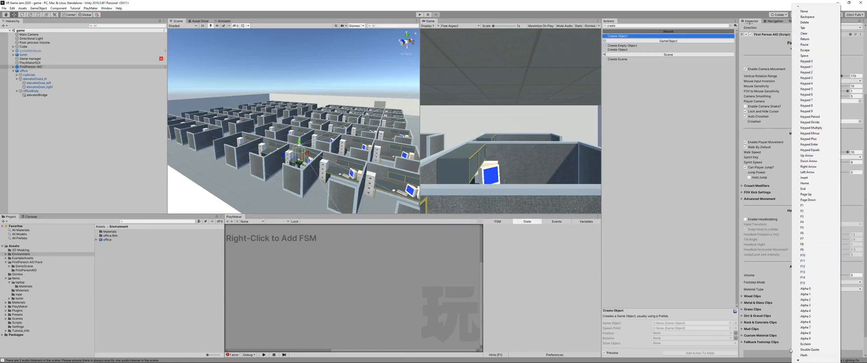
{"action": "mouse_move", "coordinate": [797, 361]}
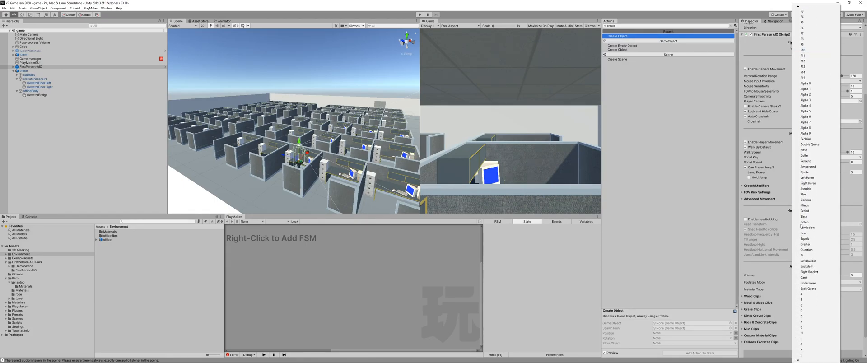
{"action": "left_click", "coordinate": [792, 211]}
{"action": "left_click", "coordinate": [802, 157]}
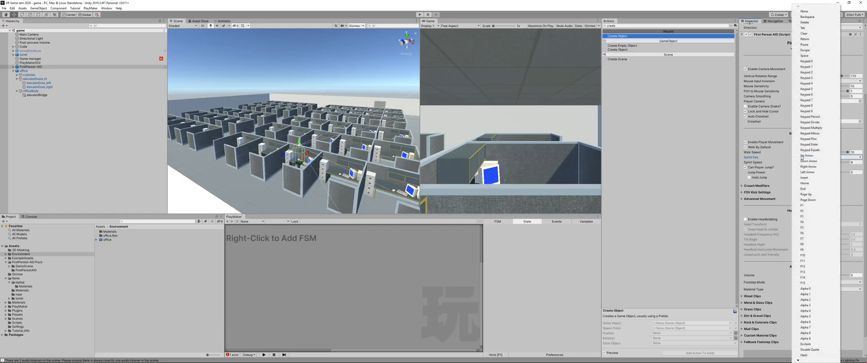
{"action": "left_click", "coordinate": [815, 63]}
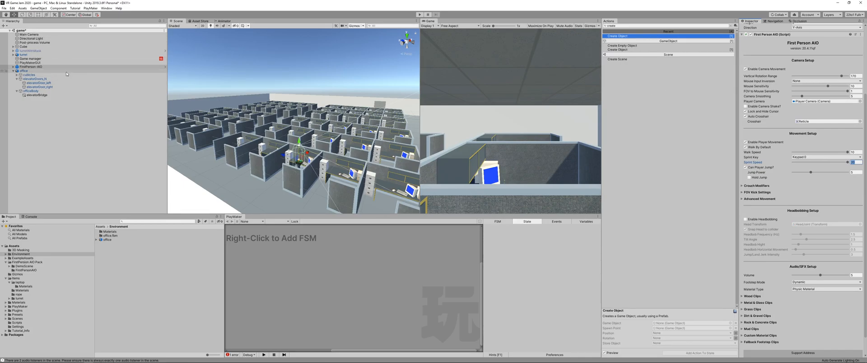
Try making officeBody's Mesh Collider convex, run the game to test it, and stop Play mode
{"action": "left_click", "coordinate": [70, 94]}
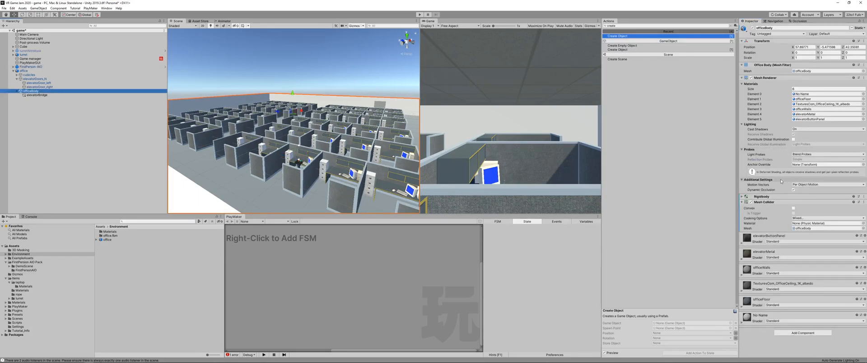
{"action": "left_click", "coordinate": [794, 208]}
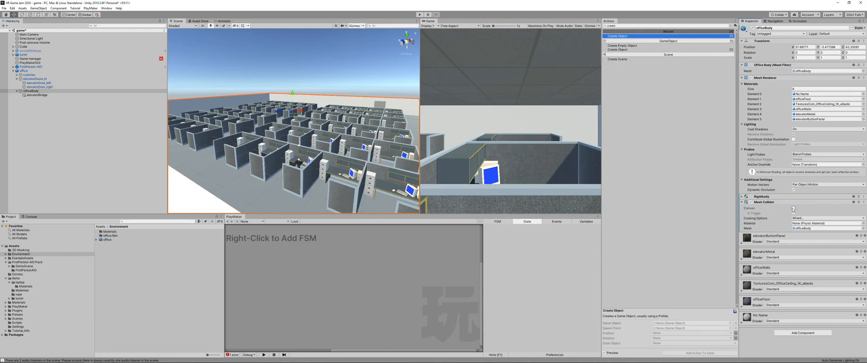
{"action": "scroll", "coordinate": [297, 192], "scroll_direction": "down", "scroll_amount": 5}
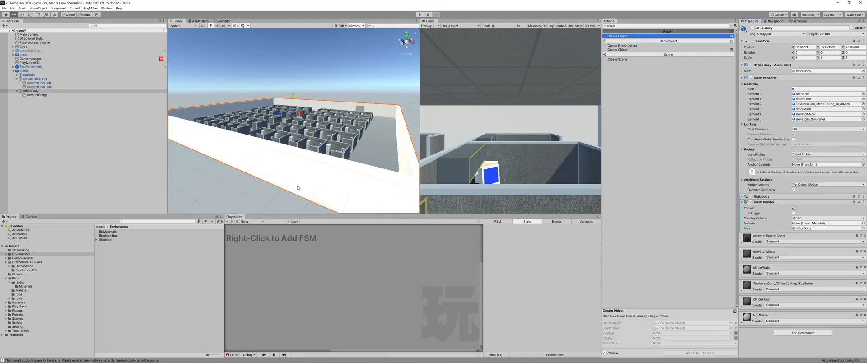
{"action": "scroll", "coordinate": [297, 188], "scroll_direction": "up", "scroll_amount": 5}
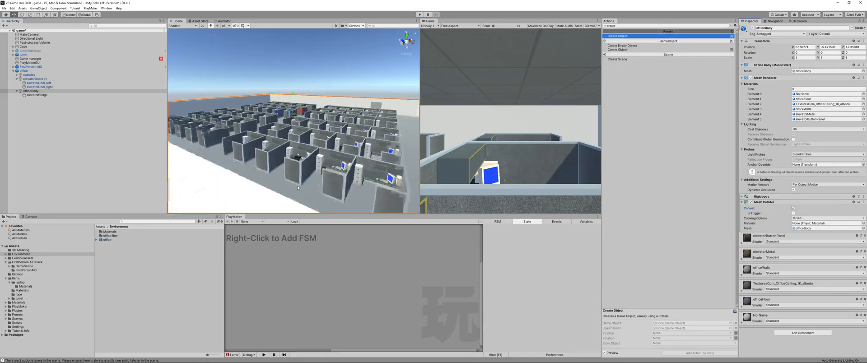
{"action": "left_click", "coordinate": [419, 17]}
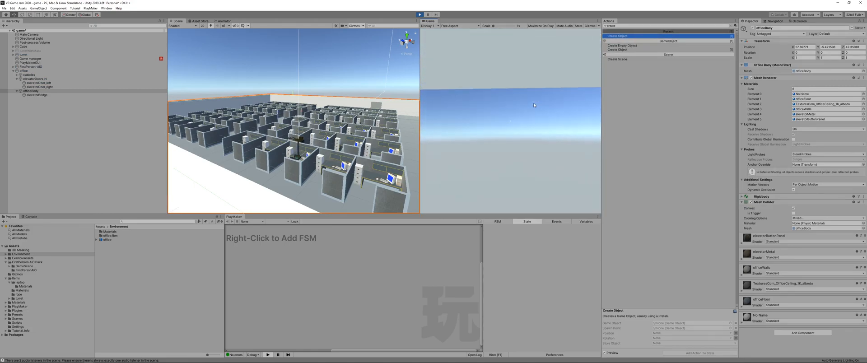
{"action": "left_click", "coordinate": [419, 15]}
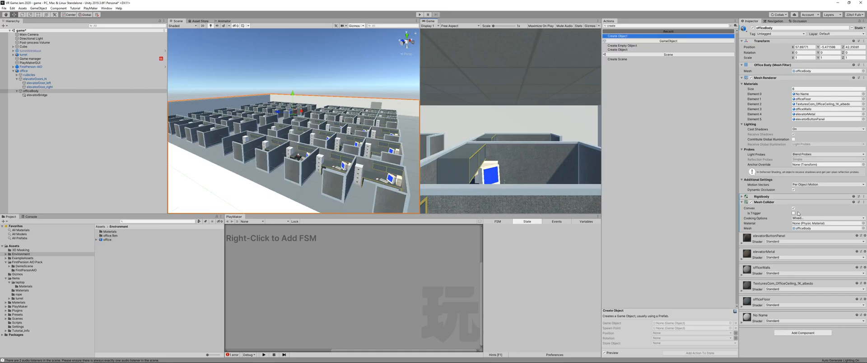
Run the game with officeBody's Mesh Collider set to non-convex to test the player in the office, and stop Play mode
{"action": "left_click", "coordinate": [419, 15]}
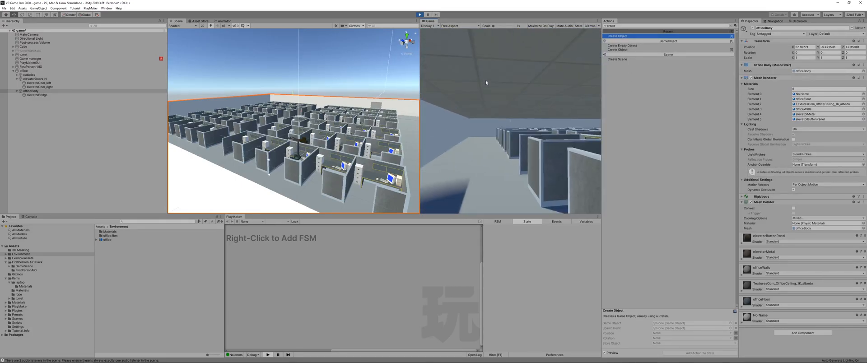
{"action": "key", "text": "ctrl+p"}
{"action": "left_click", "coordinate": [419, 15]}
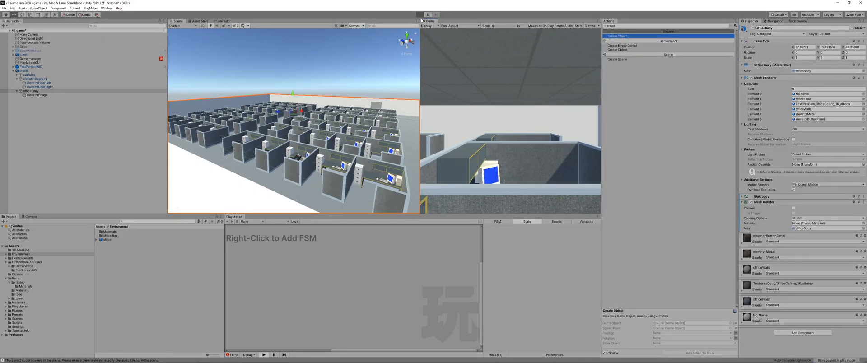
{"action": "left_click", "coordinate": [419, 14]}
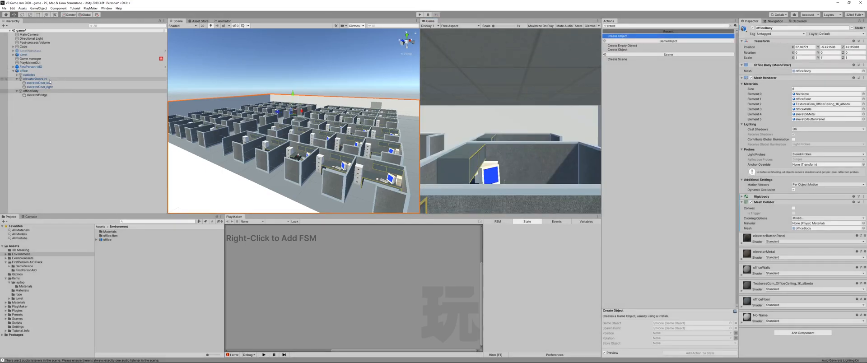
Scale the FirstPerson-AIO player down uniformly to about 4.36
{"action": "left_click", "coordinate": [306, 139]}
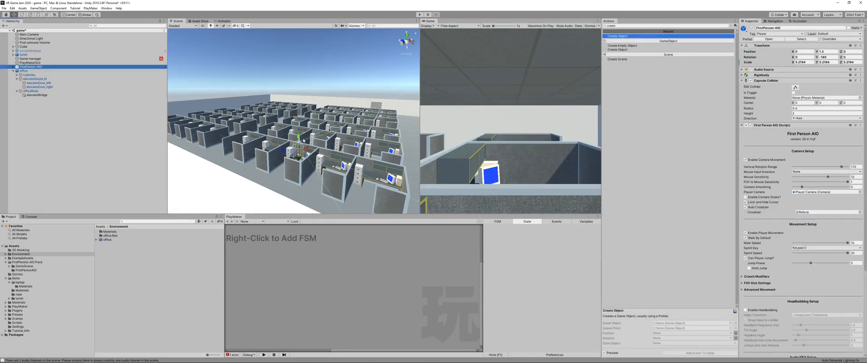
{"action": "key", "text": "t"}
{"action": "key", "text": "f"}
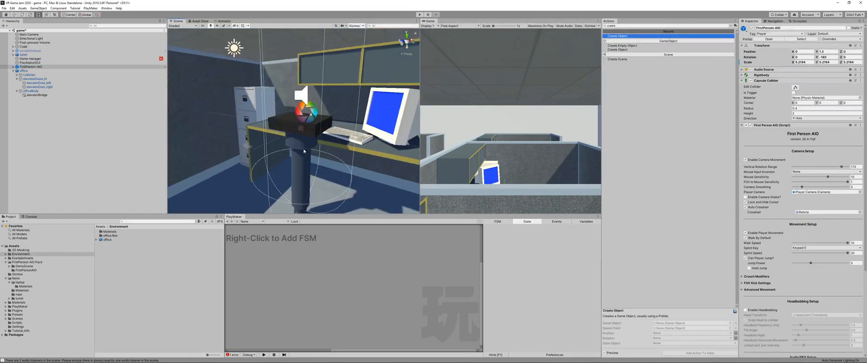
{"action": "scroll", "coordinate": [304, 151], "scroll_direction": "up", "scroll_amount": 5}
{"action": "scroll", "coordinate": [304, 151], "scroll_direction": "down", "scroll_amount": 5}
{"action": "key", "text": "w"}
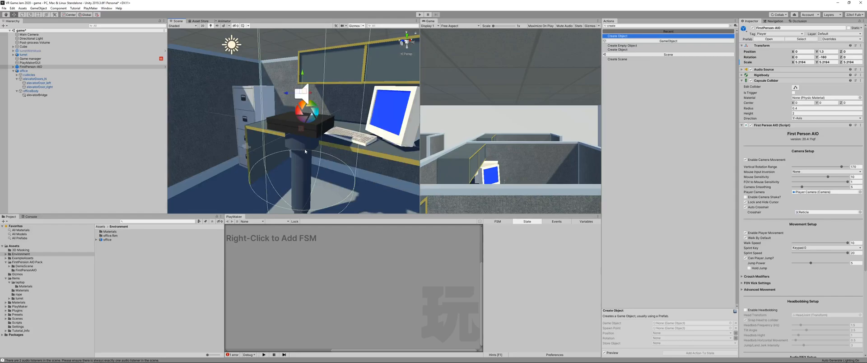
{"action": "left_click_drag", "start_coordinate": [308, 115], "coordinate": [301, 183], "text": "alt"}
{"action": "key", "text": "r"}
{"action": "left_click_drag", "start_coordinate": [300, 159], "coordinate": [297, 160]}
Run the game and walk forward through the cubicles and aisles to test the scaled-down player
{"action": "left_click", "coordinate": [420, 14]}
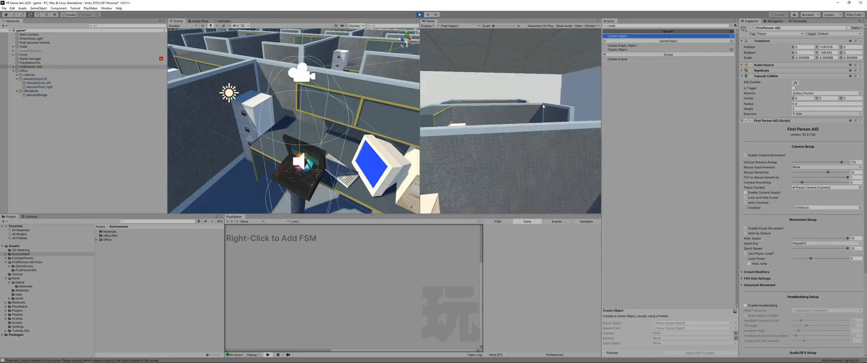
{"action": "key", "text": "w"}
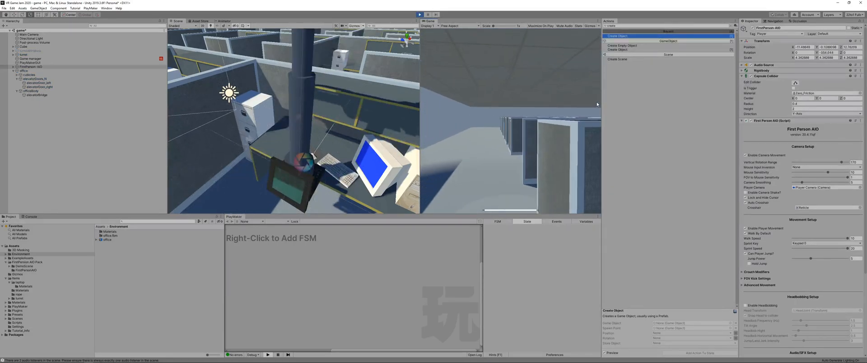
{"action": "key", "text": "w"}
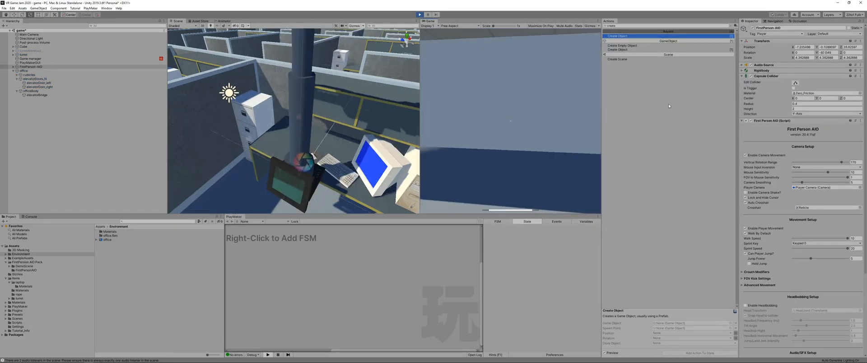
{"action": "key", "text": "w"}
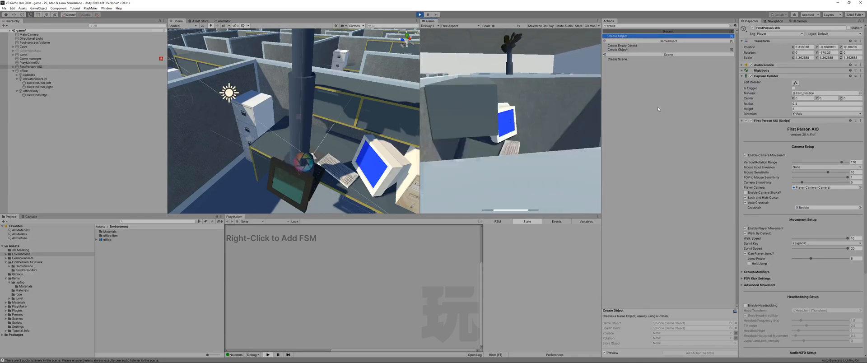
{"action": "key", "text": "w"}
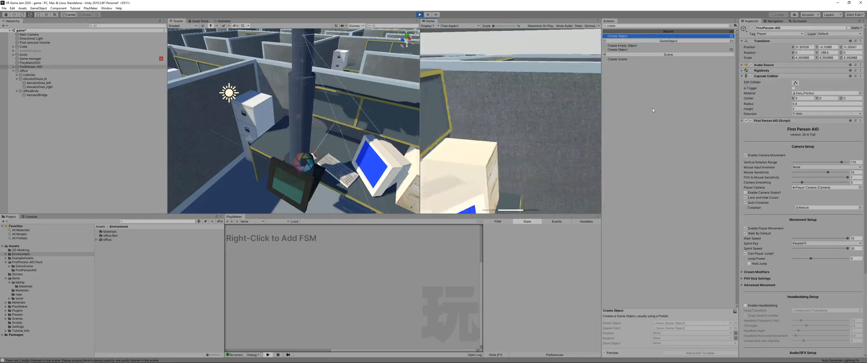
{"action": "key", "text": "w"}
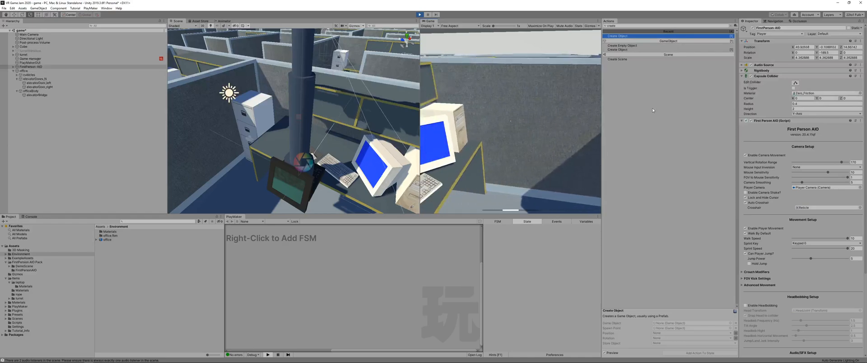
{"action": "key", "text": "w"}
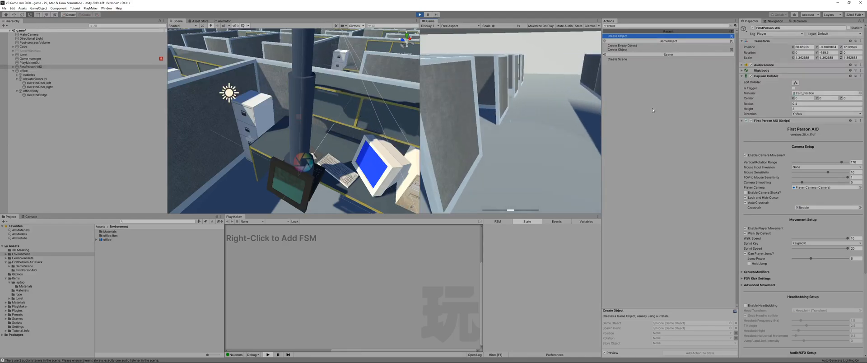
{"action": "key", "text": "w"}
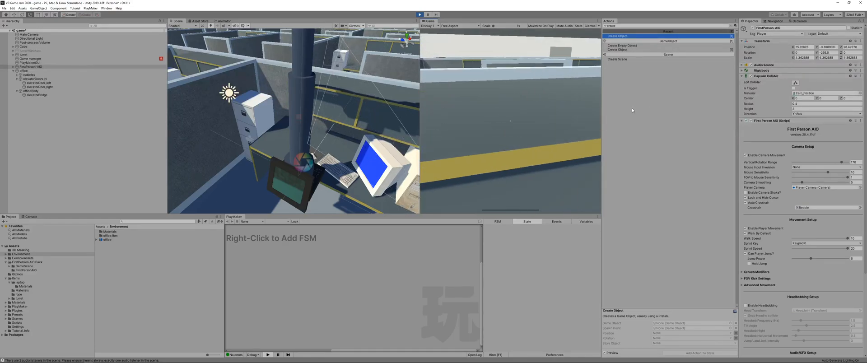
{"action": "key", "text": "w"}
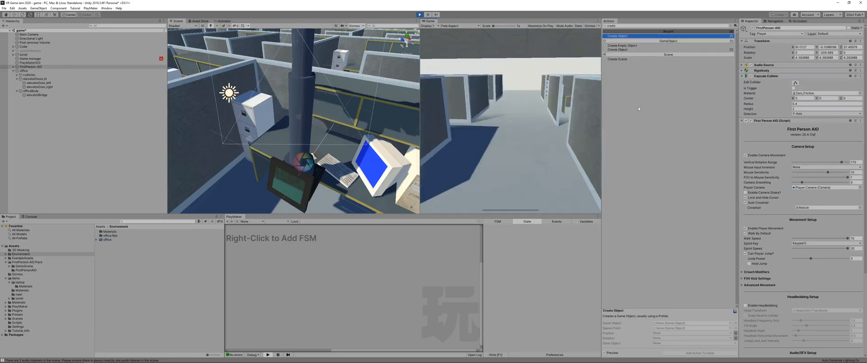
Test sideways and backward movement around the cubicle walls in the running game, and stop Play mode
{"action": "key", "text": "a"}
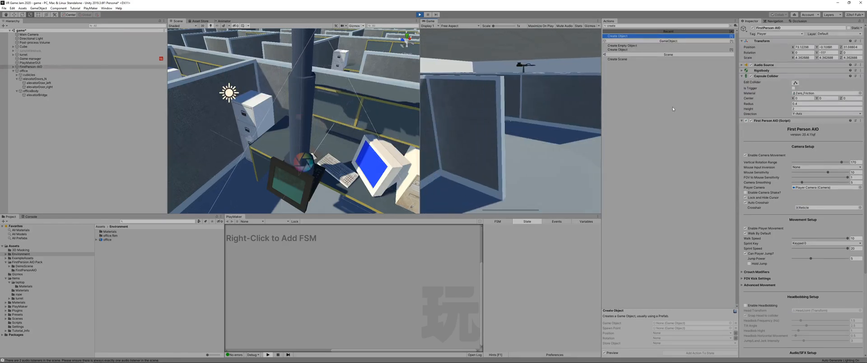
{"action": "key", "text": "w"}
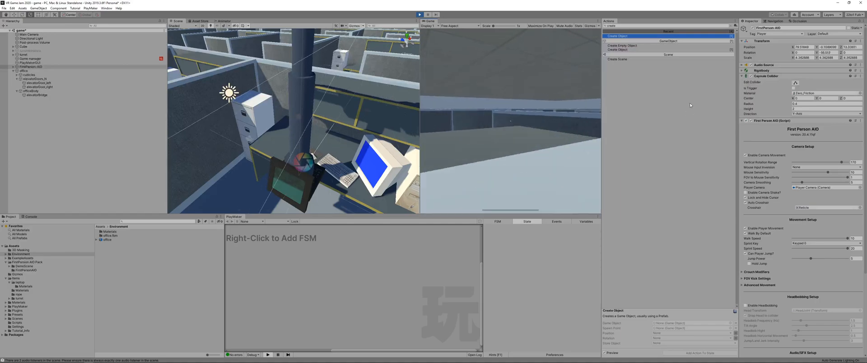
{"action": "key", "text": "a"}
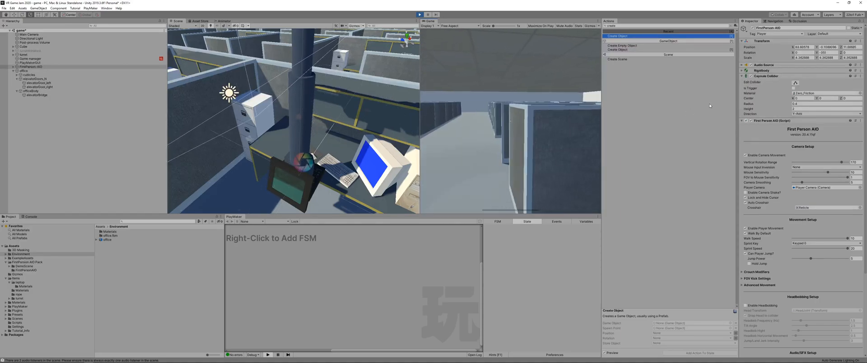
{"action": "key", "text": "a"}
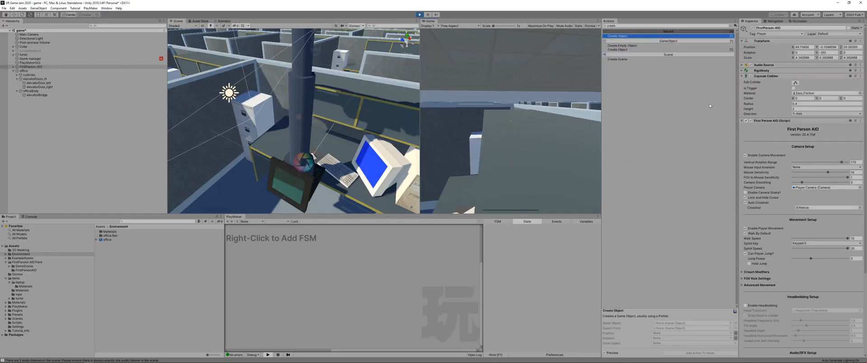
{"action": "key", "text": "s"}
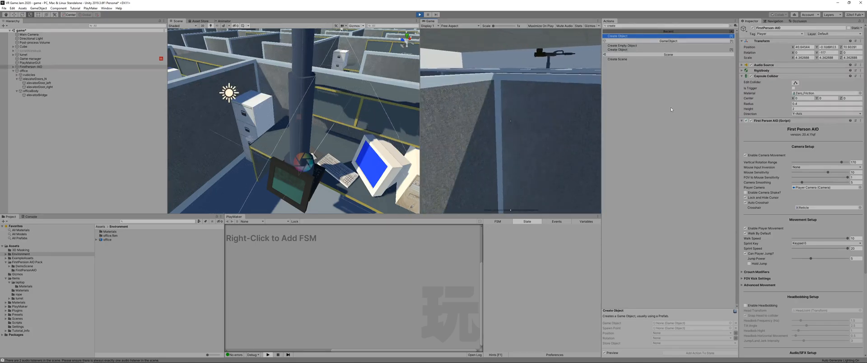
{"action": "key", "text": "a"}
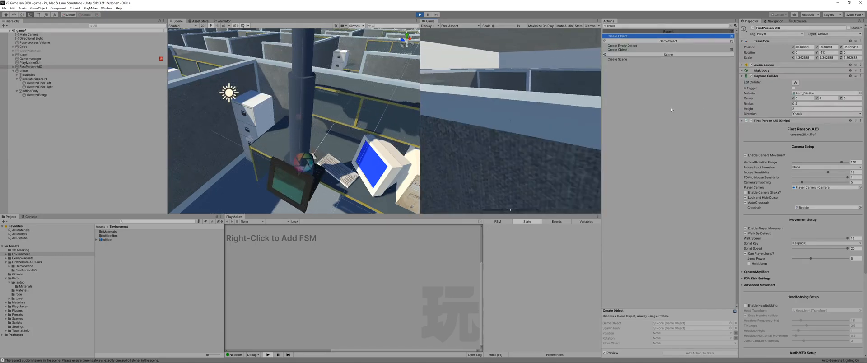
{"action": "key", "text": "a"}
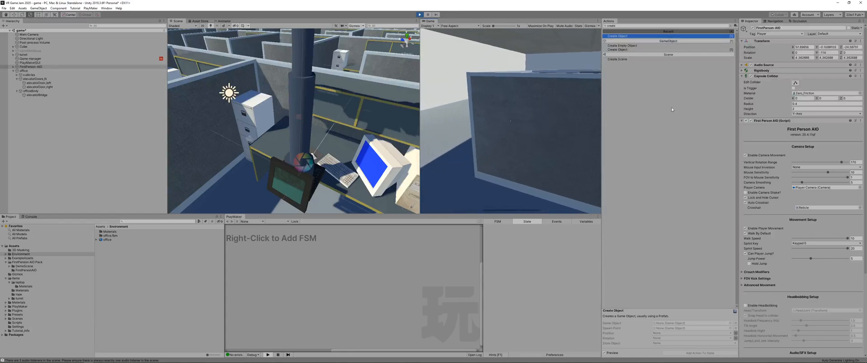
{"action": "key", "text": "a"}
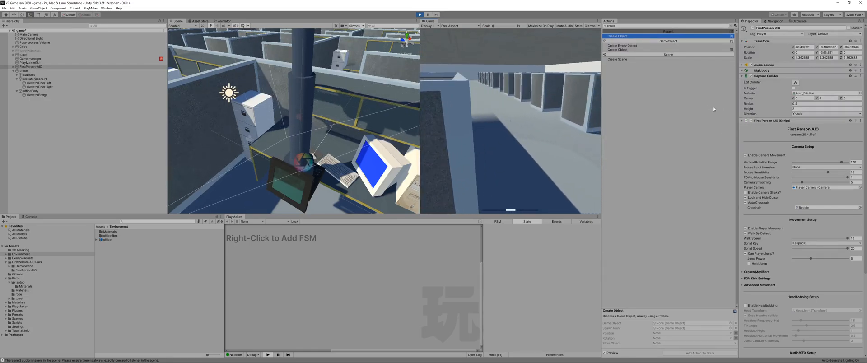
{"action": "key", "text": "ctrl+p"}
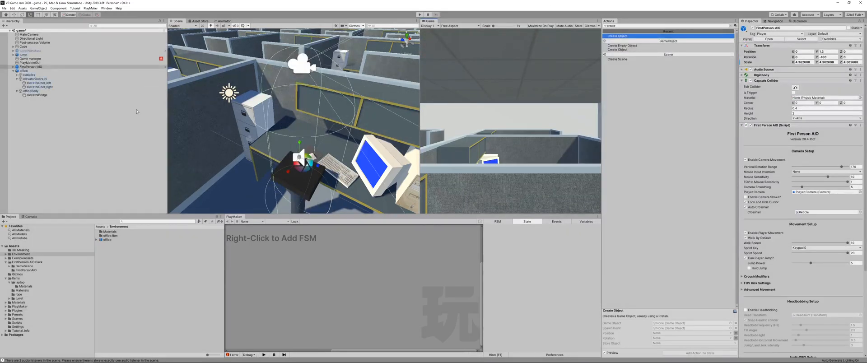
Delete the FirstPerson-AIO player from the scene and save the scene
{"action": "left_click", "coordinate": [49, 104]}
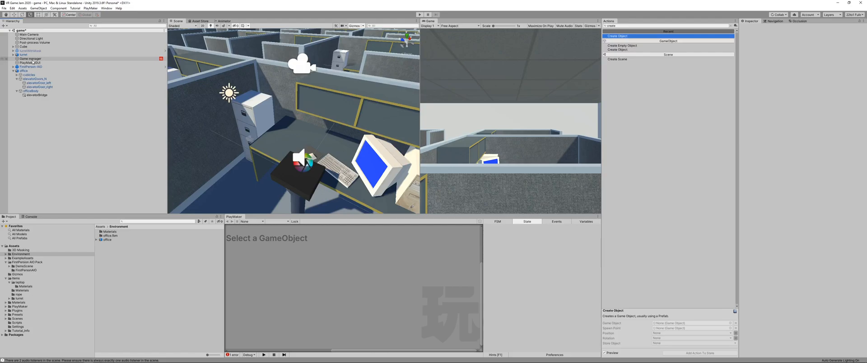
{"action": "left_click", "coordinate": [30, 66]}
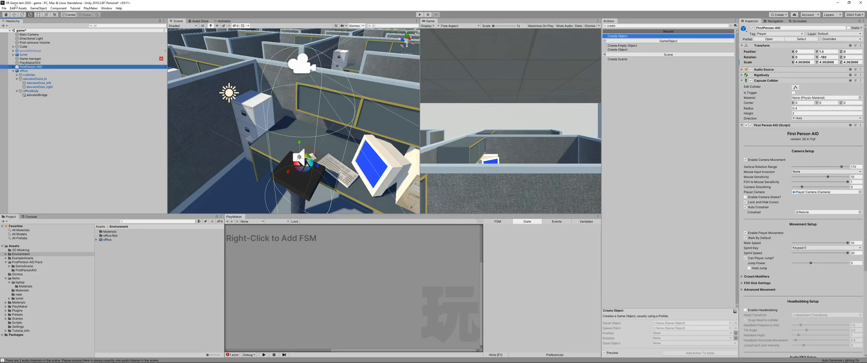
{"action": "key", "text": "Delete"}
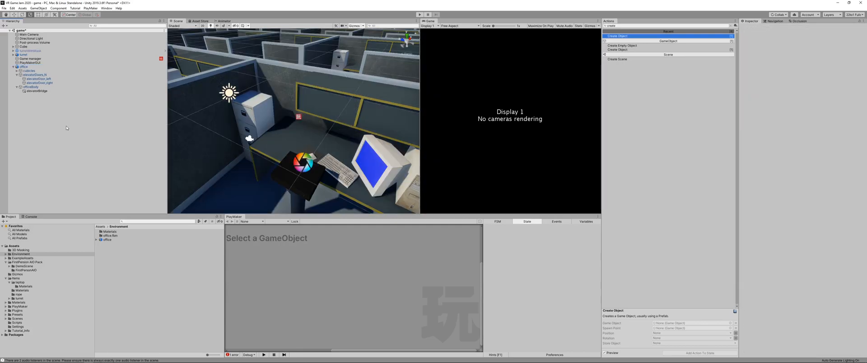
{"action": "key", "text": "ctrl+s"}
{"action": "scroll", "coordinate": [261, 94], "scroll_direction": "down", "scroll_amount": 5}
{"action": "scroll", "coordinate": [292, 133], "scroll_direction": "up", "scroll_amount": 10}
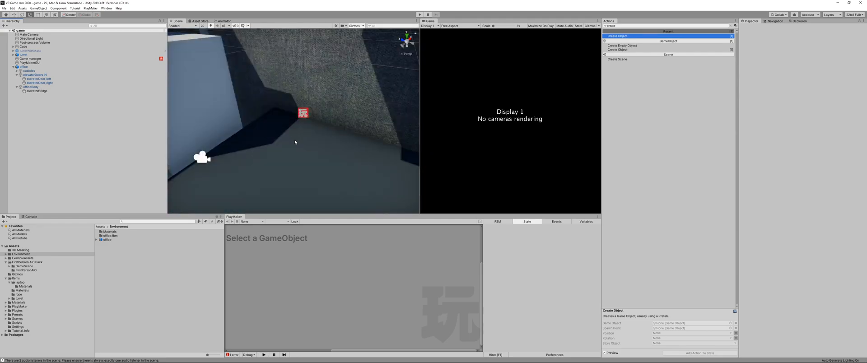
{"action": "scroll", "coordinate": [297, 140], "scroll_direction": "down", "scroll_amount": 5}
{"action": "scroll", "coordinate": [300, 139], "scroll_direction": "up", "scroll_amount": 5}
{"action": "scroll", "coordinate": [302, 140], "scroll_direction": "down", "scroll_amount": 5}
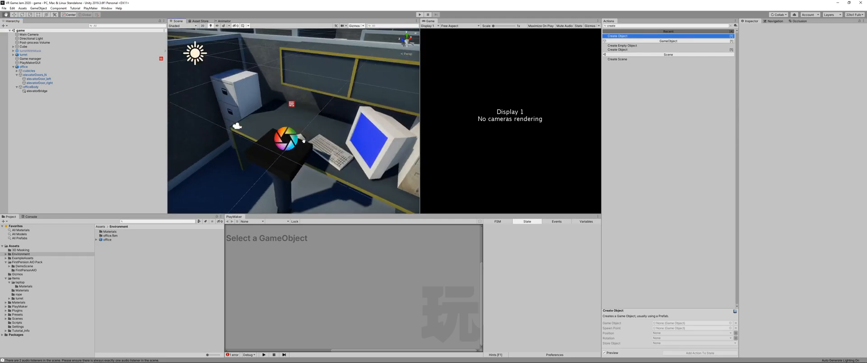
Test-run the game while watching the cubicle with the turret in the Scene view, and stop Play mode
{"action": "middle_click_drag", "start_coordinate": [304, 140], "coordinate": [339, 136]}
{"action": "right_click_drag", "start_coordinate": [339, 135], "coordinate": [374, 118]}
{"action": "middle_click_drag", "start_coordinate": [253, 131], "coordinate": [299, 126]}
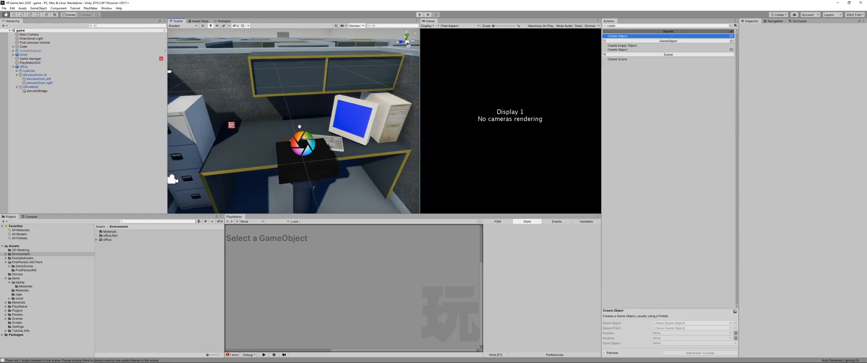
{"action": "scroll", "coordinate": [300, 127], "scroll_direction": "down", "scroll_amount": 5}
{"action": "scroll", "coordinate": [299, 127], "scroll_direction": "up", "scroll_amount": 1}
{"action": "left_click", "coordinate": [419, 14]}
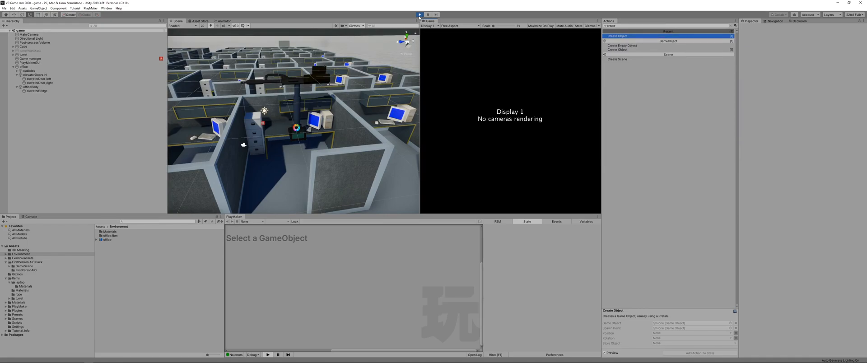
{"action": "left_click", "coordinate": [419, 16]}
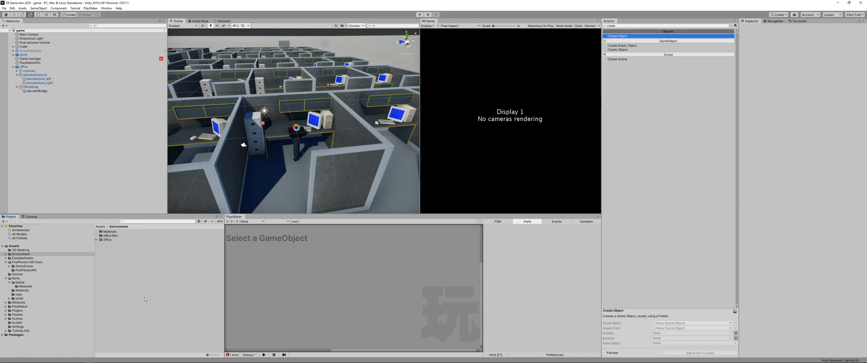
Open the Package Manager, find the SteamVR Plugin 2.5.0 among the owned assets and start its import
{"action": "left_click", "coordinate": [106, 8]}
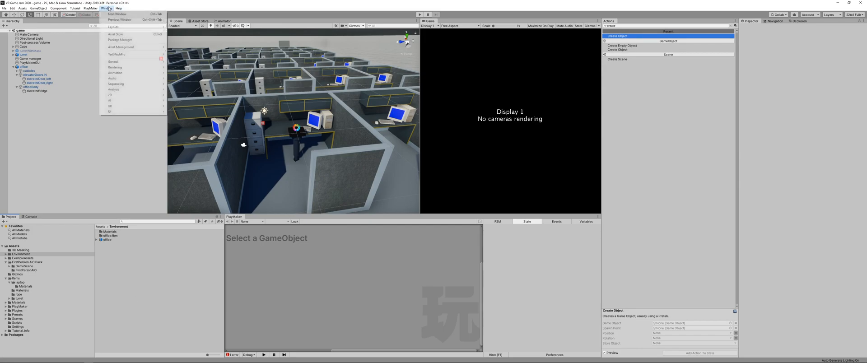
{"action": "mouse_move", "coordinate": [114, 7]}
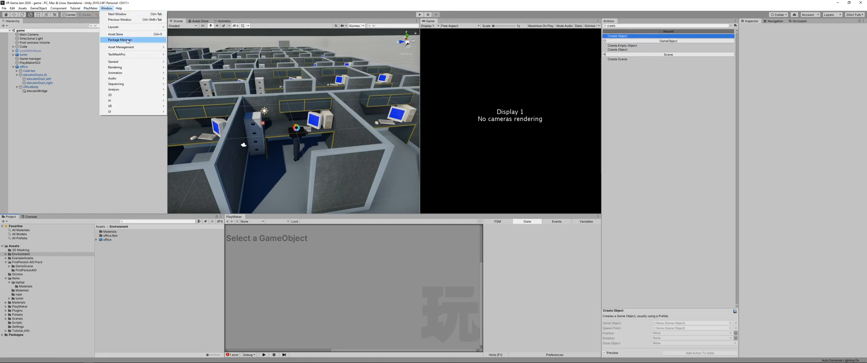
{"action": "left_click", "coordinate": [121, 40]}
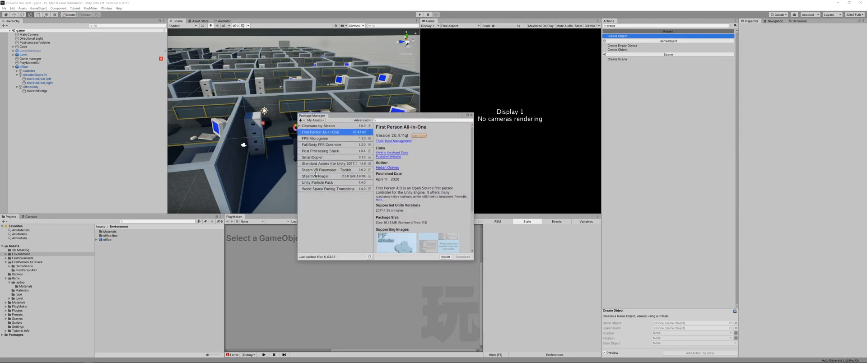
{"action": "left_click", "coordinate": [311, 177]}
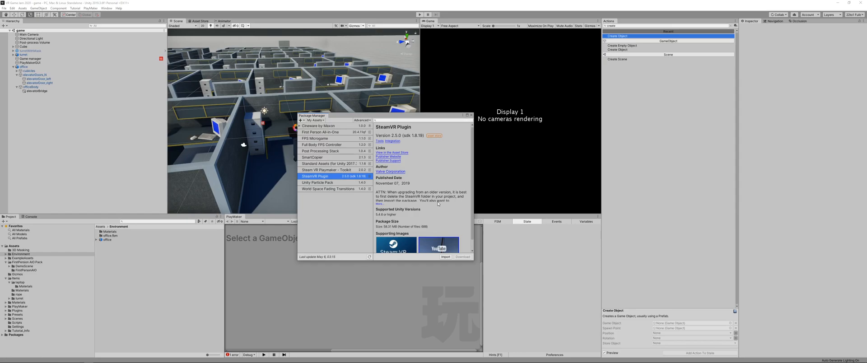
{"action": "scroll", "coordinate": [437, 203], "scroll_direction": "down", "scroll_amount": 1}
{"action": "left_click", "coordinate": [445, 257]}
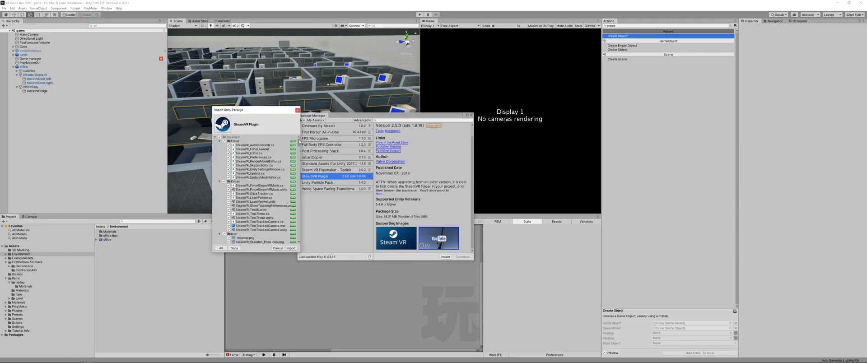
Look through the SteamVR Plugin's package contents and import all of its files into the project
{"action": "left_click_drag", "start_coordinate": [299, 141], "coordinate": [299, 147]}
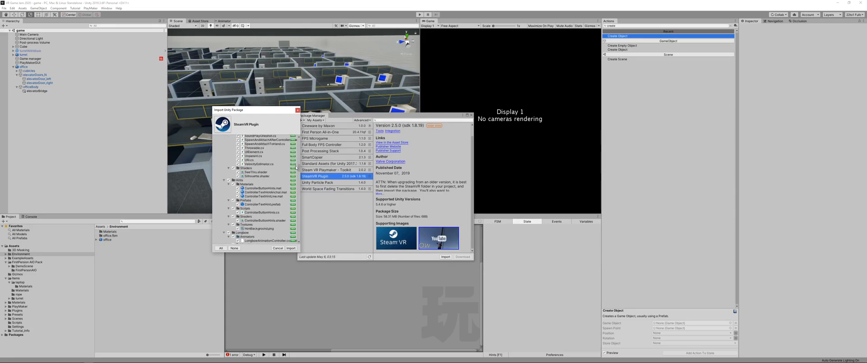
{"action": "left_click_drag", "start_coordinate": [296, 167], "coordinate": [297, 170]}
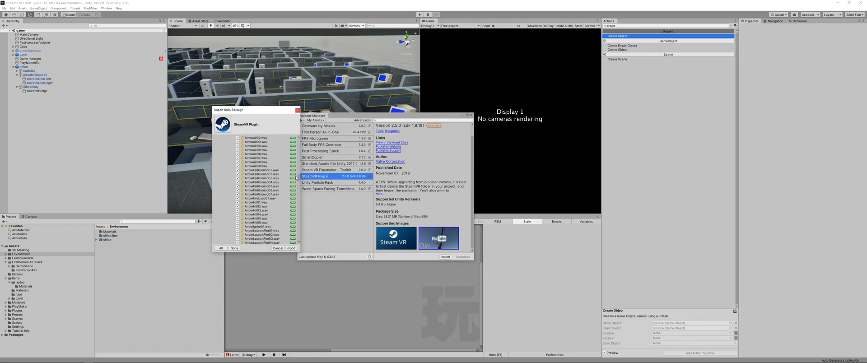
{"action": "left_click_drag", "start_coordinate": [295, 190], "coordinate": [295, 236]}
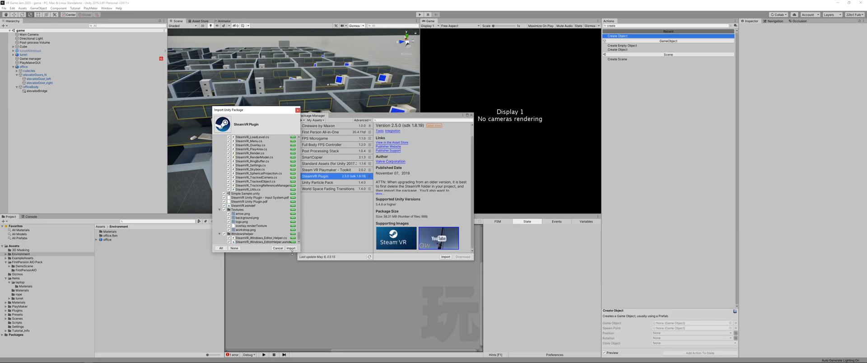
{"action": "left_click", "coordinate": [291, 248]}
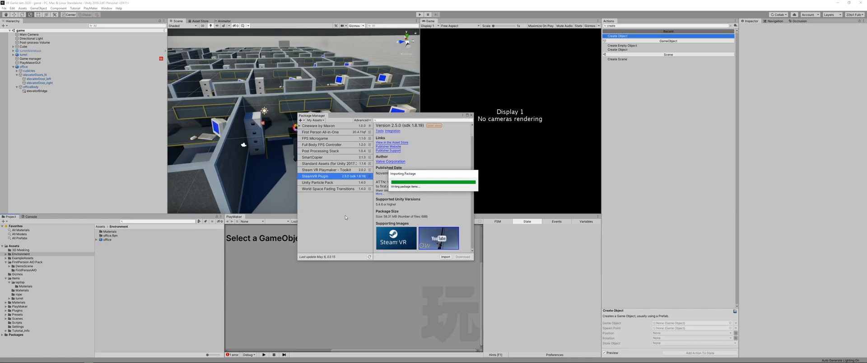
Switch to Chrome and bring up the YouTube Studio dashboard of the VR Game Jam 2020 live stream
{"action": "key", "text": "alt+Tab"}
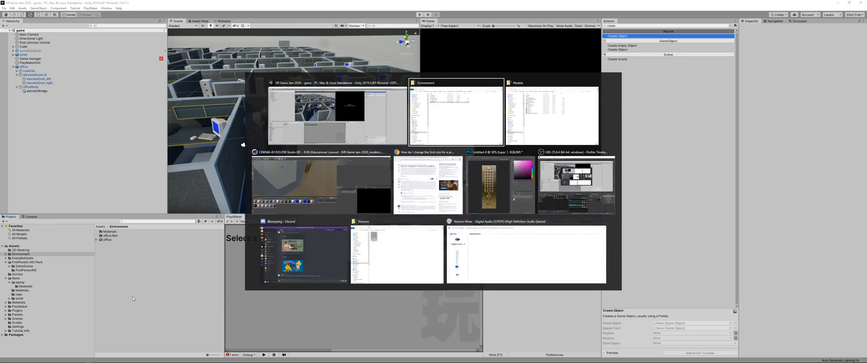
{"action": "key", "text": "Tab"}
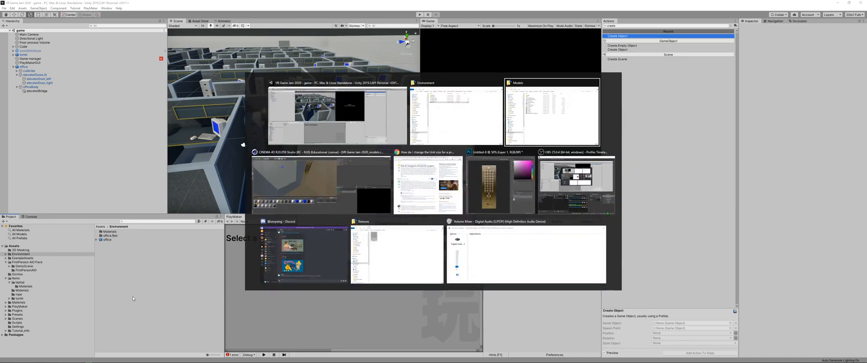
{"action": "key", "text": "Tab"}
{"action": "key", "text": "Tab"}
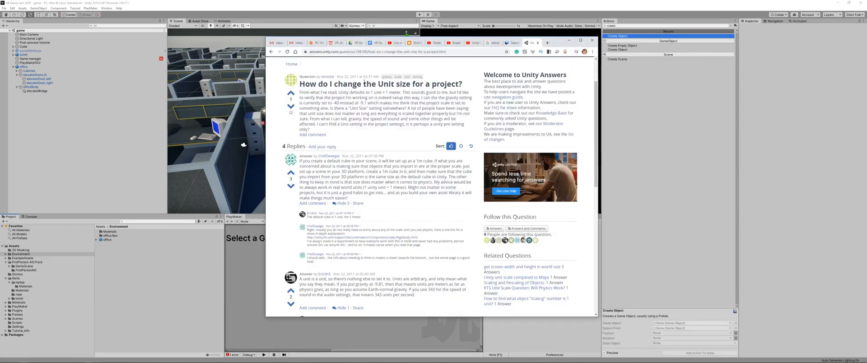
{"action": "left_click", "coordinate": [474, 43]}
{"action": "left_click", "coordinate": [453, 43]}
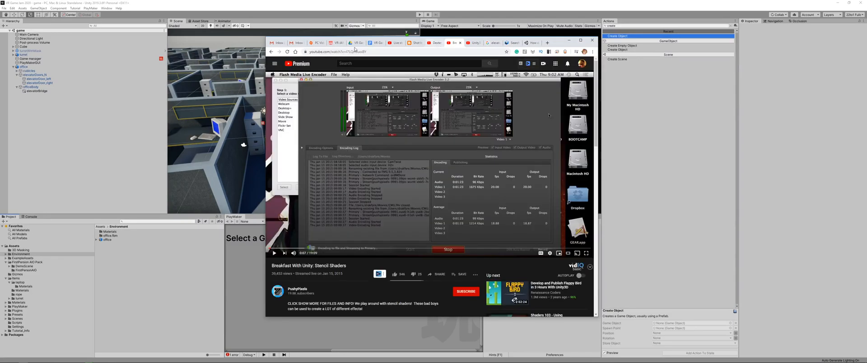
{"action": "left_click", "coordinate": [394, 43]}
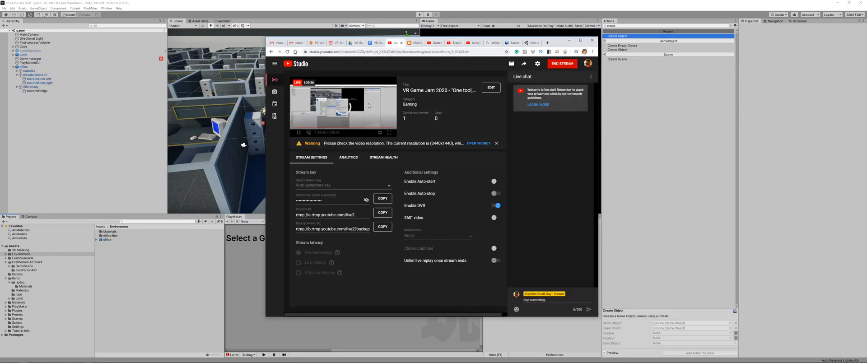